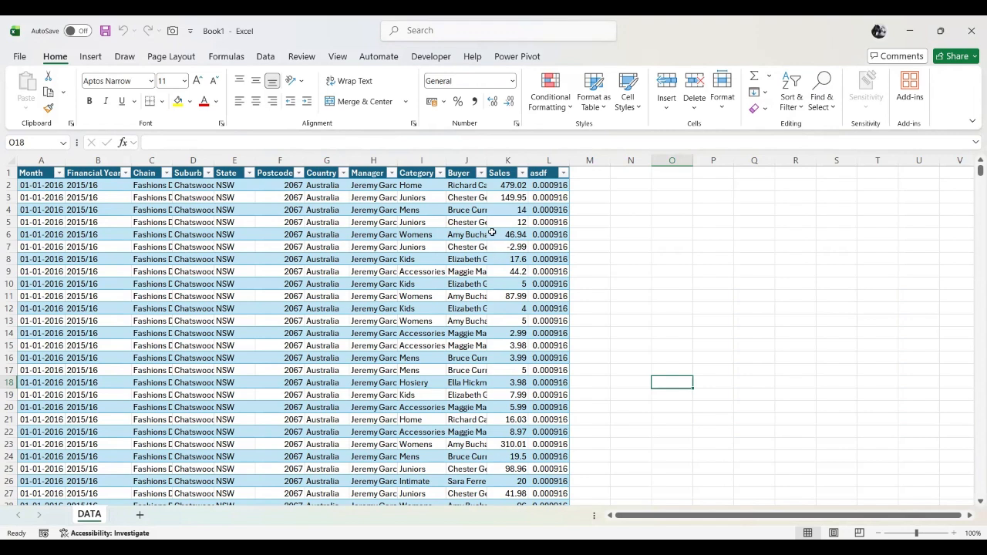
Examine the Month and Financial Year headers and the available filter values in the Chain, Suburb and State columns.
left_click(37, 174)
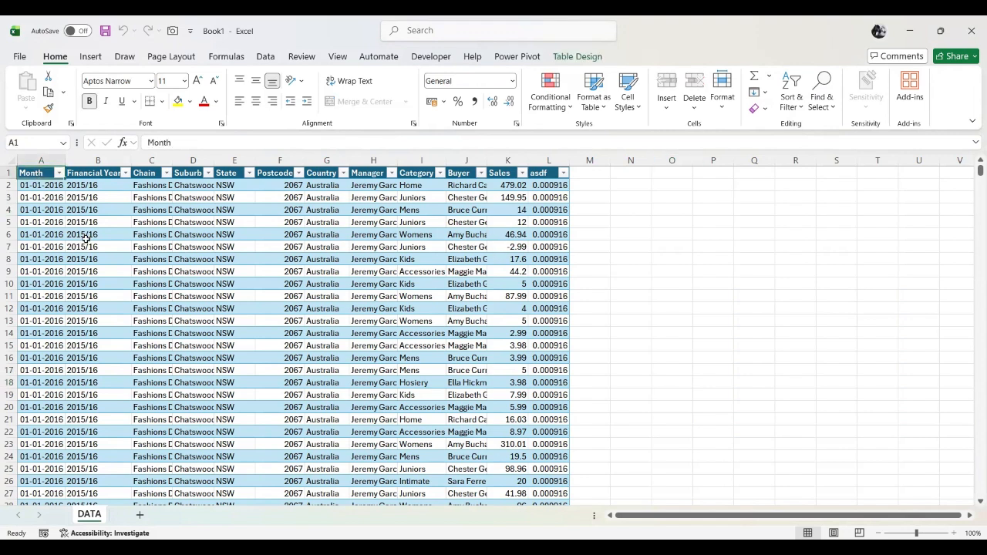
left_click(83, 175)
left_click(153, 175)
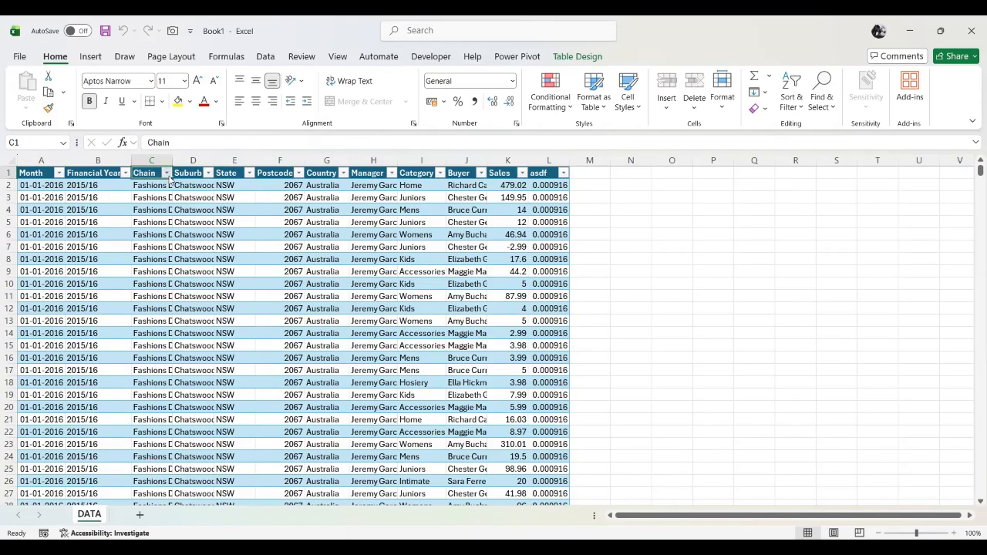
left_click(166, 173)
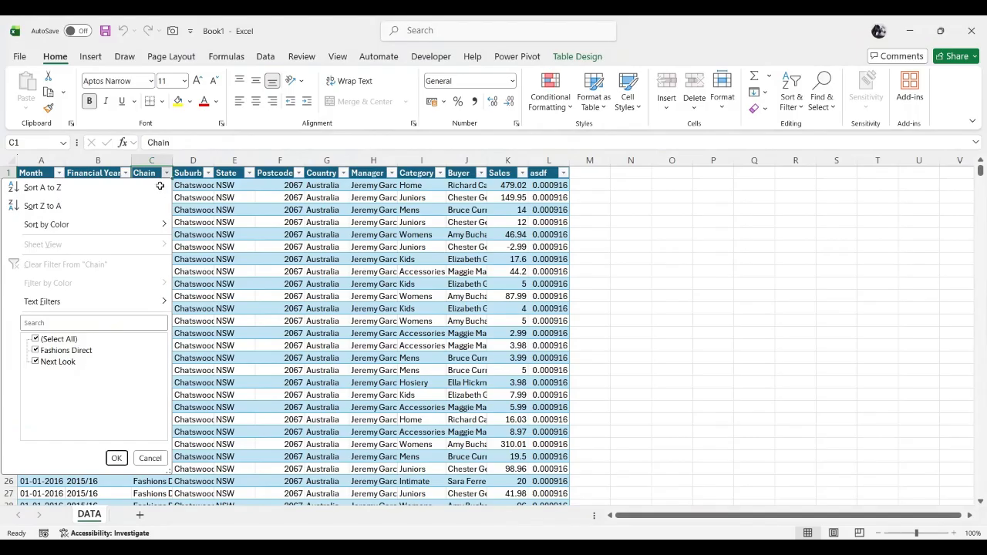
key("Escape")
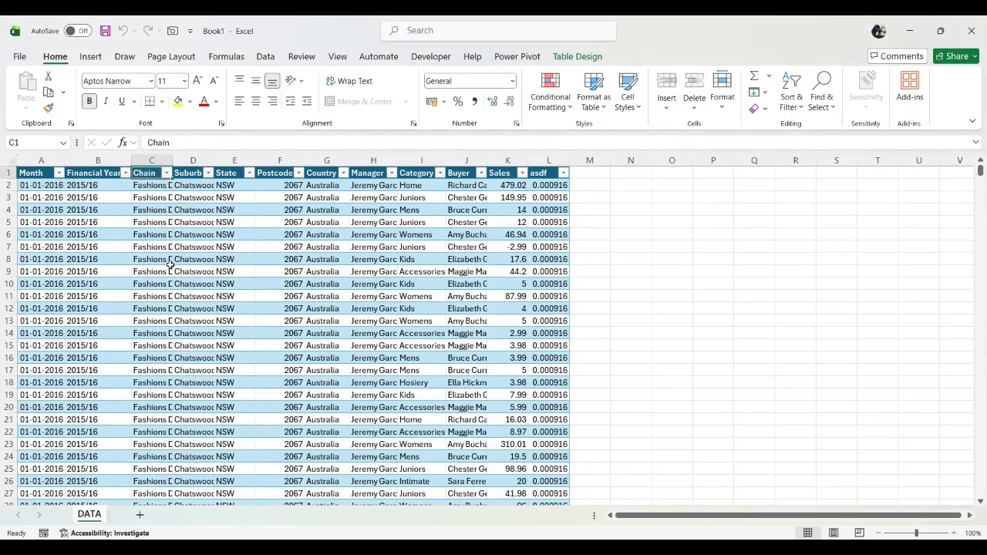
left_click(160, 187)
left_click(200, 196)
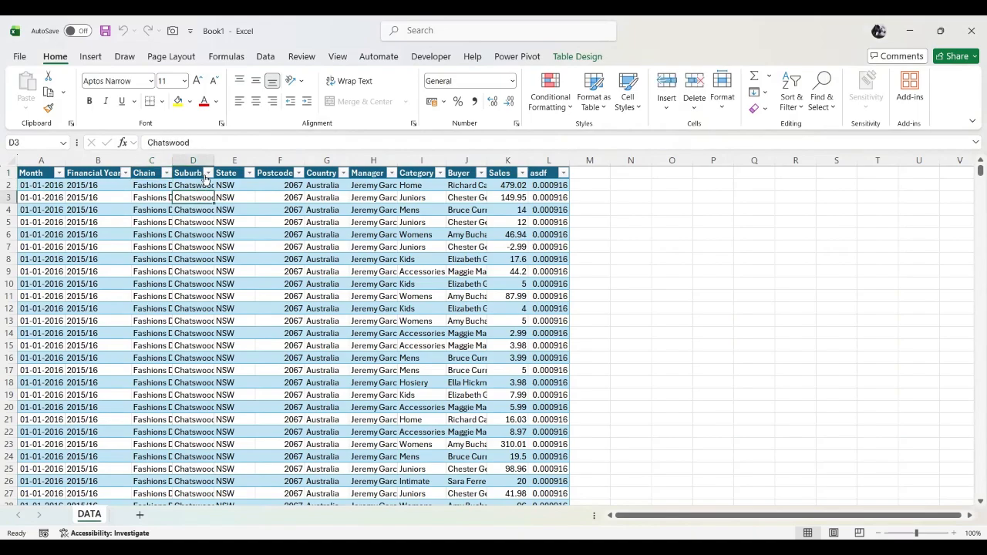
left_click(343, 175)
key("Escape")
key("alt+Down")
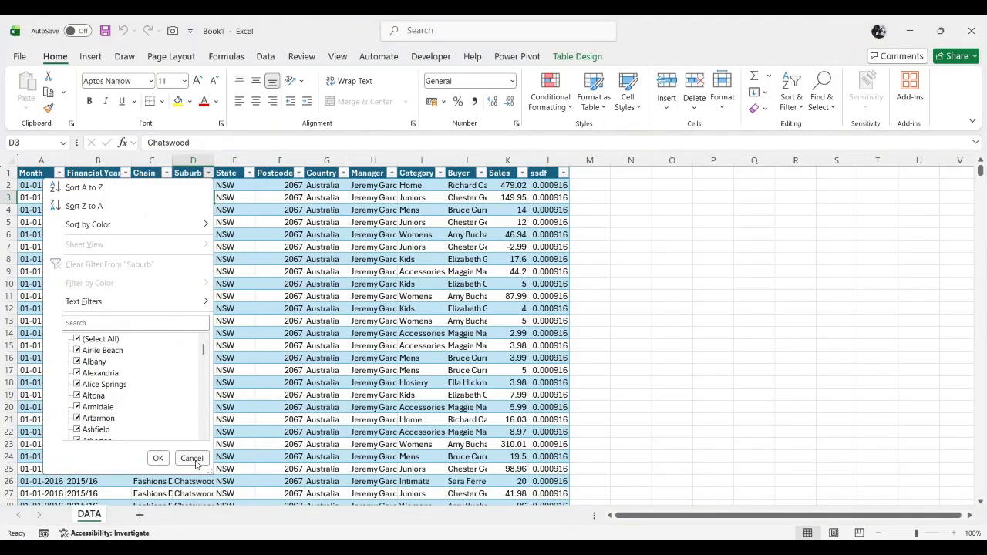
left_click(192, 458)
left_click(249, 173)
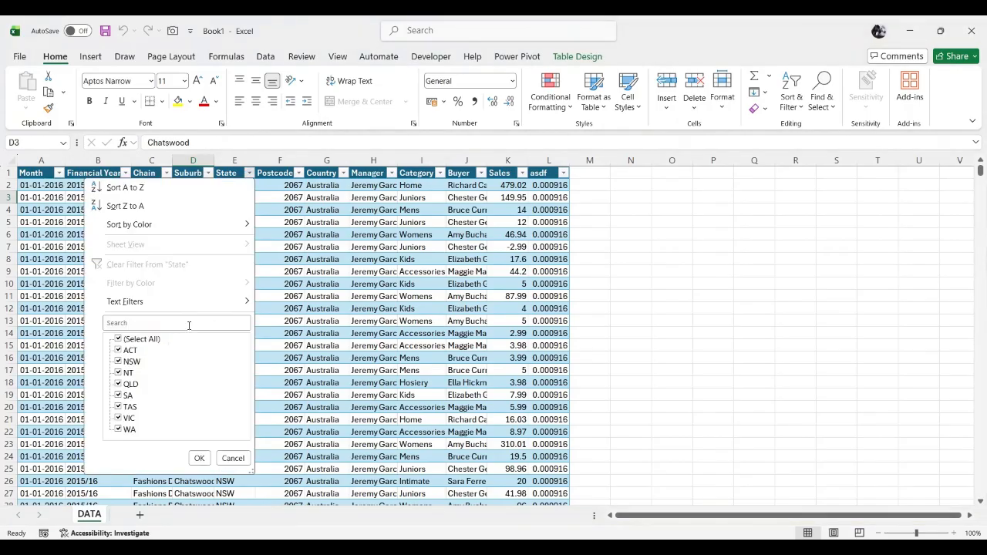
left_click(233, 458)
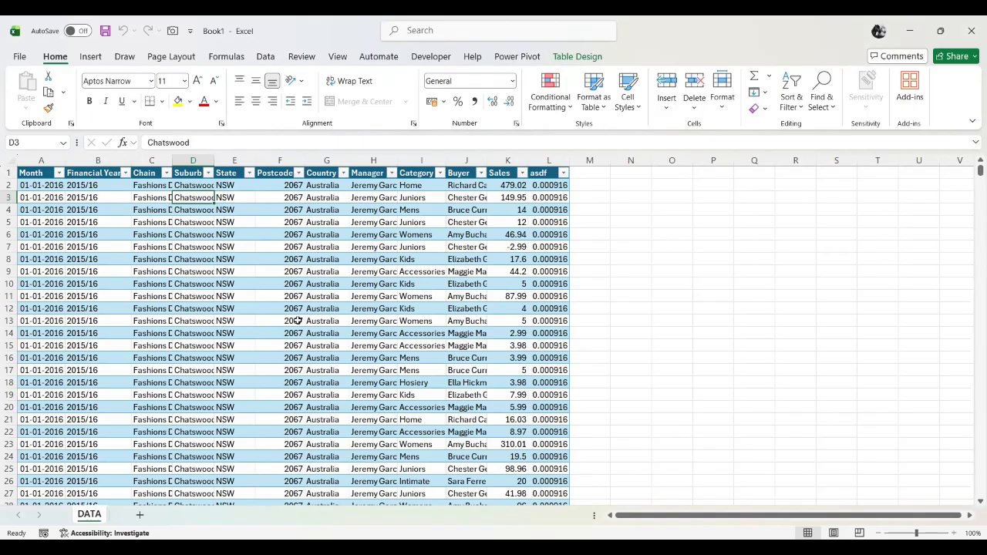
Examine the Manager, Category, Buyer and Sales columns and the formula in the asdf column.
left_click(373, 185)
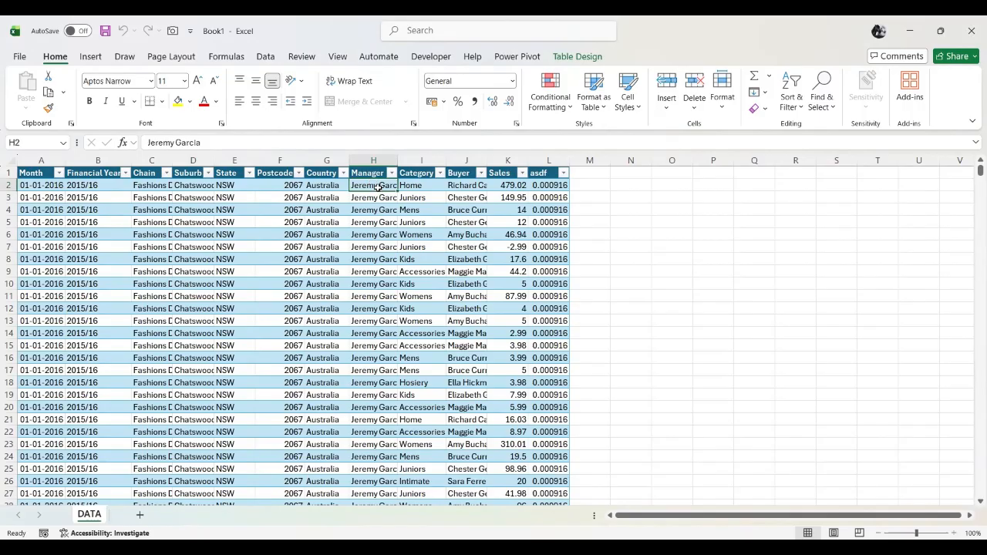
left_click(415, 187)
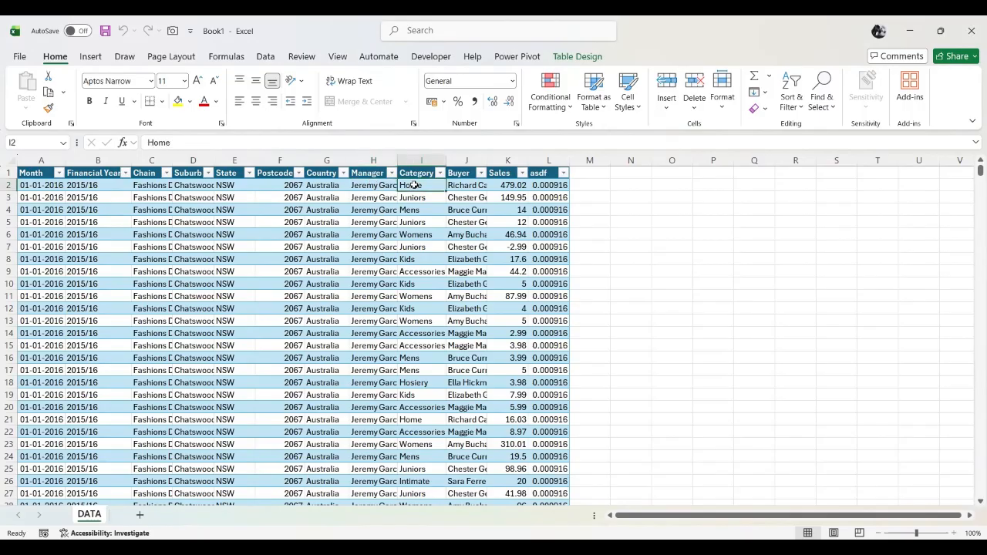
left_click(414, 211)
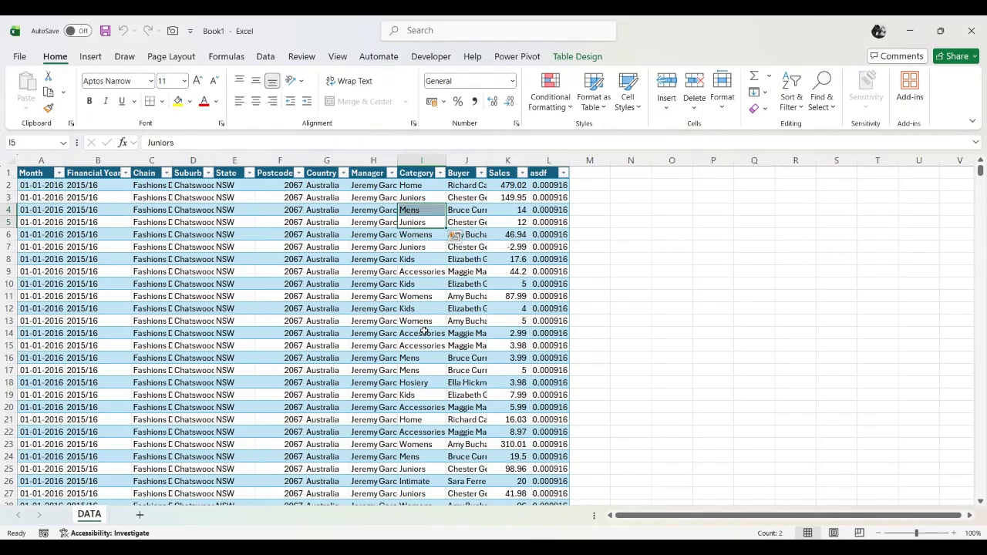
left_click(419, 383)
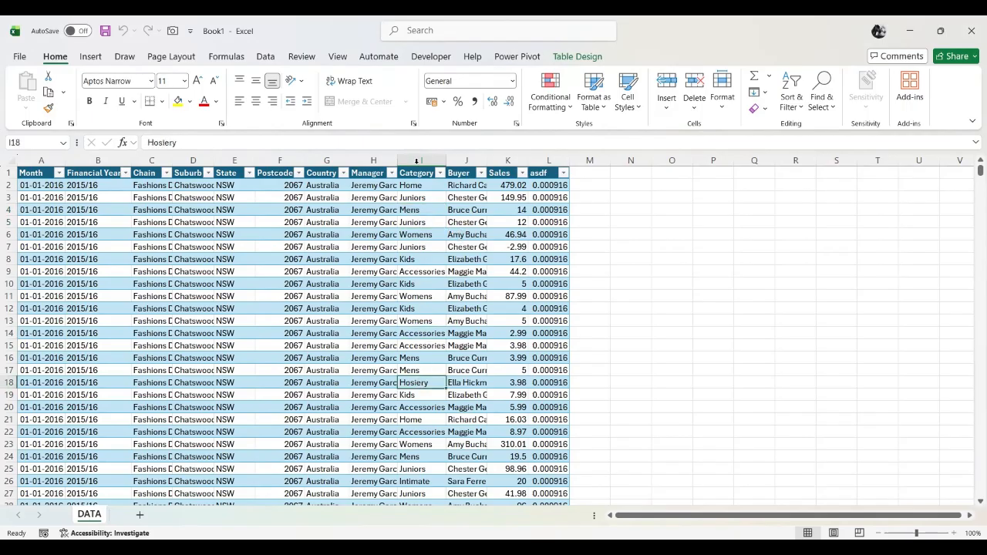
left_click(366, 183)
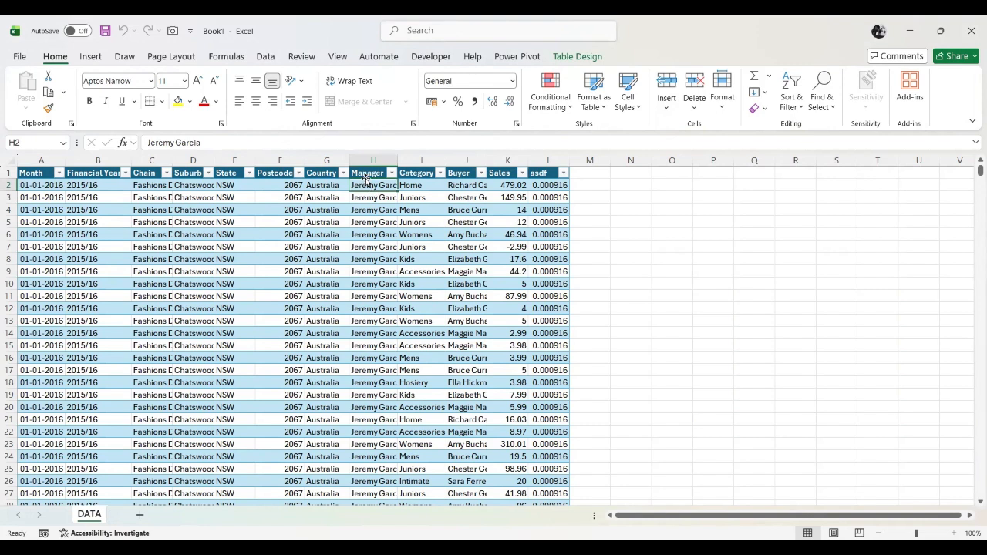
left_click(367, 173)
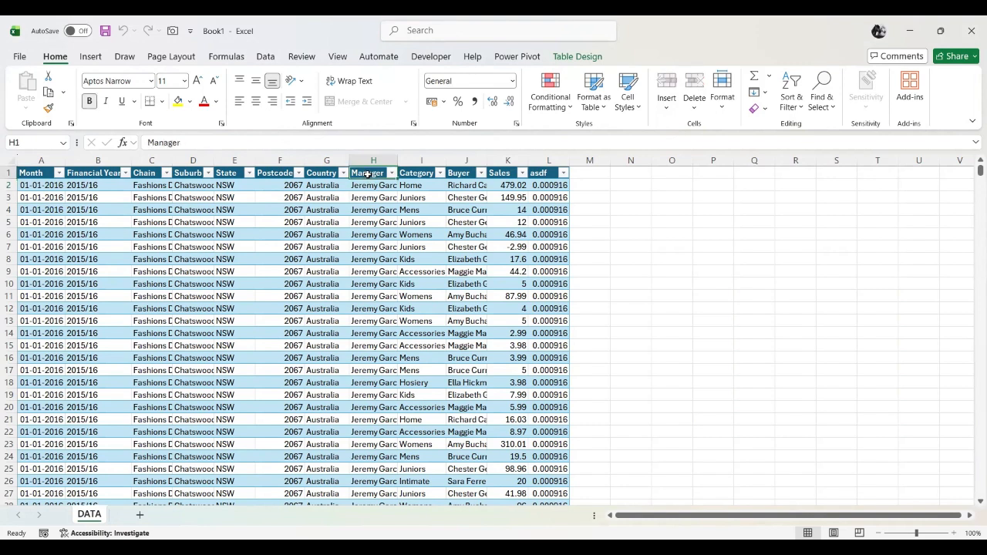
left_click(417, 178)
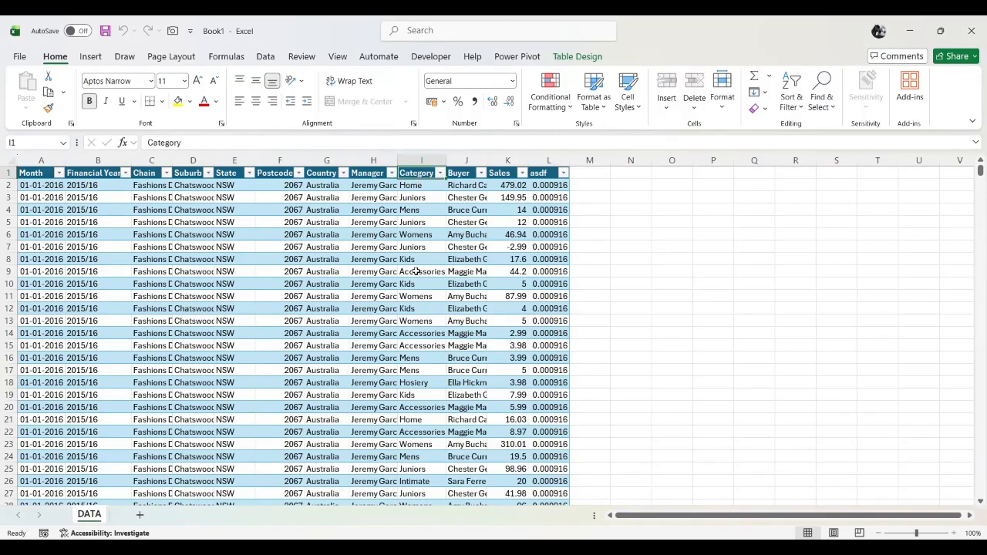
left_click(461, 175)
left_click(462, 196)
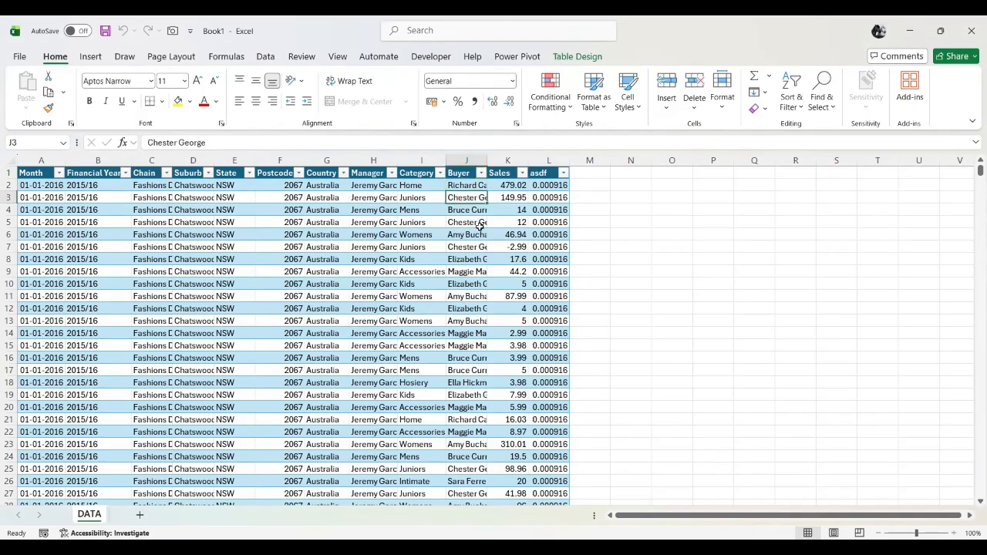
left_click(507, 187)
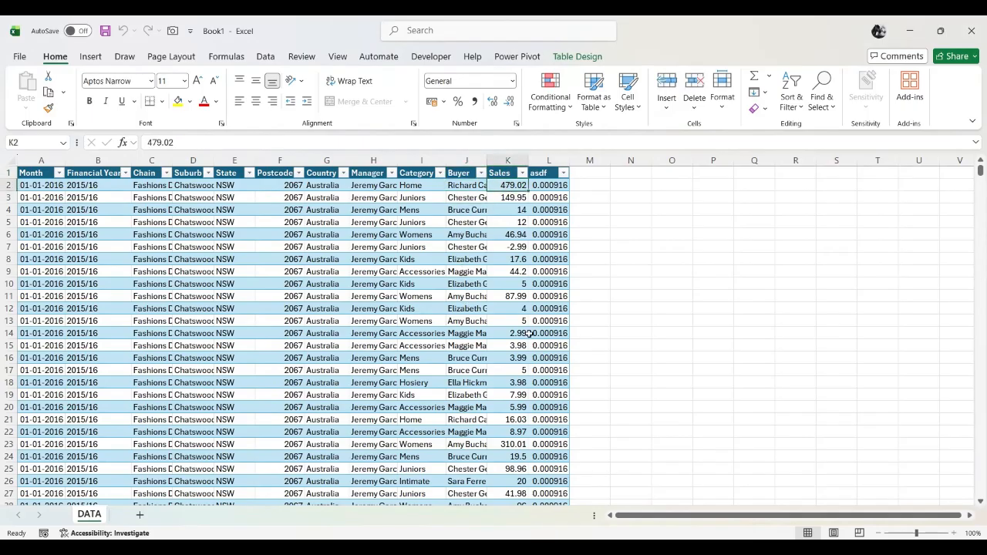
left_click(537, 189)
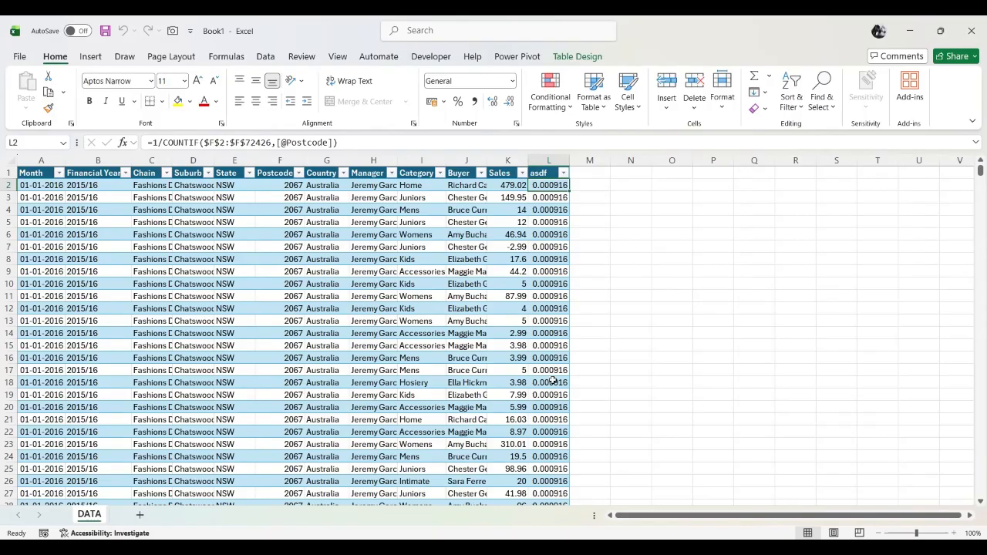
left_click(546, 174)
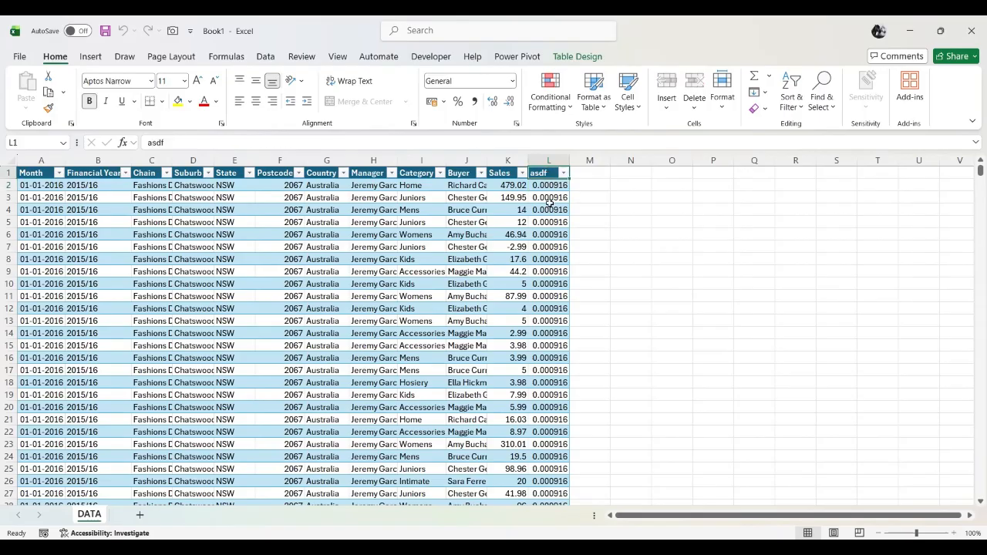
left_click(550, 202)
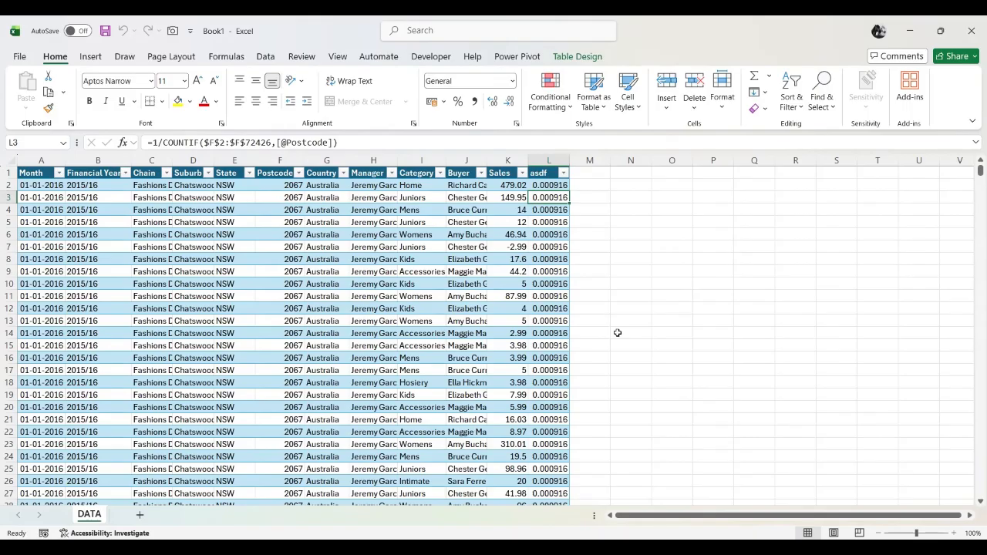
left_click(411, 323)
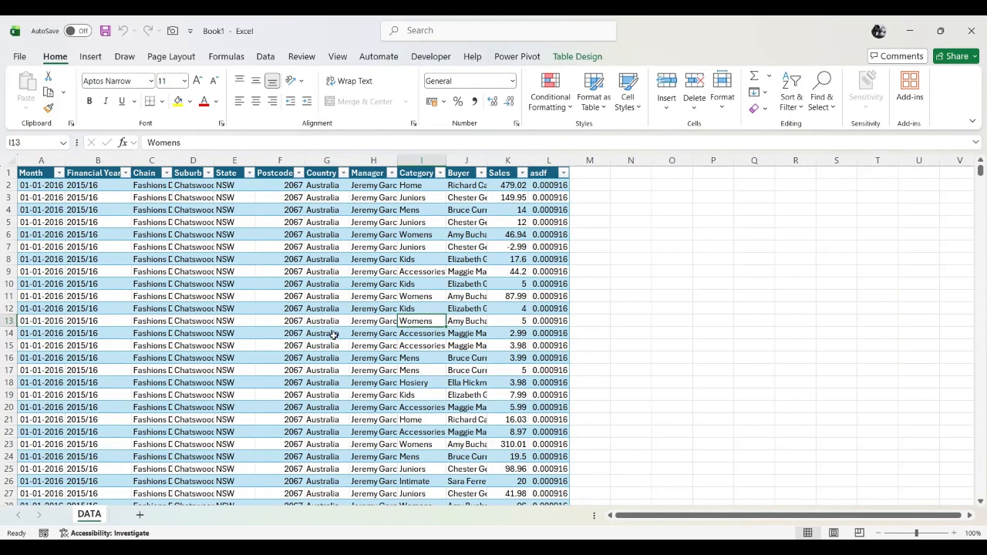
left_click(334, 283)
left_click(194, 311)
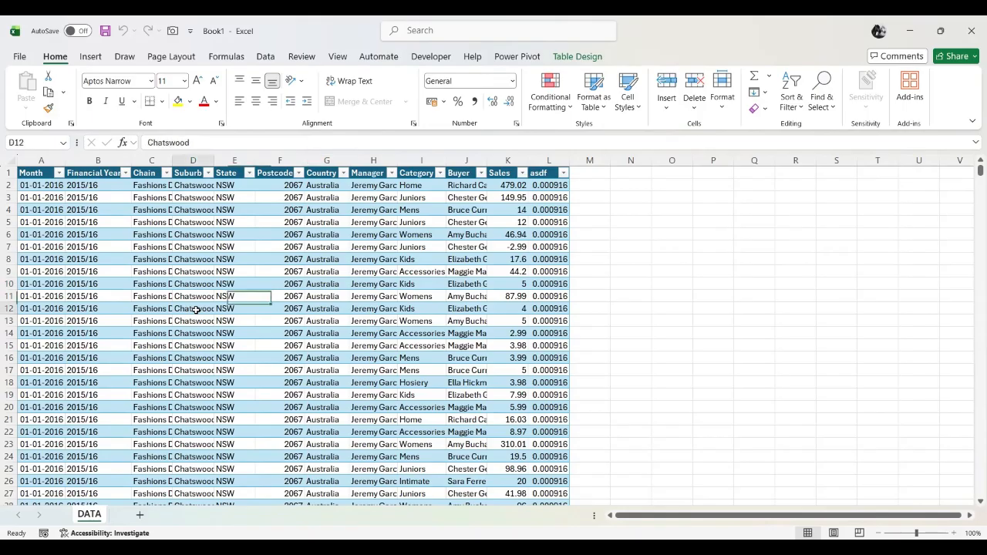
left_click(147, 298)
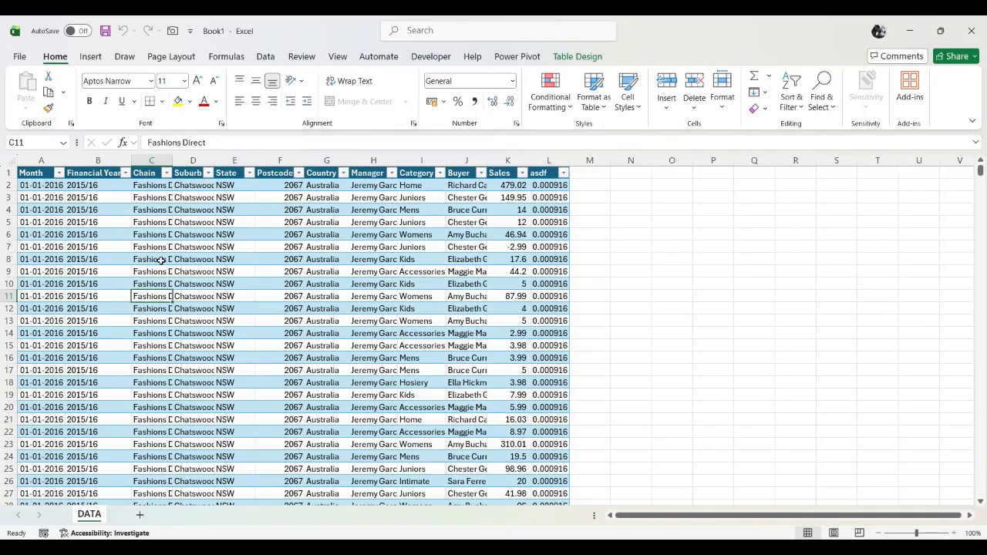
left_click(91, 57)
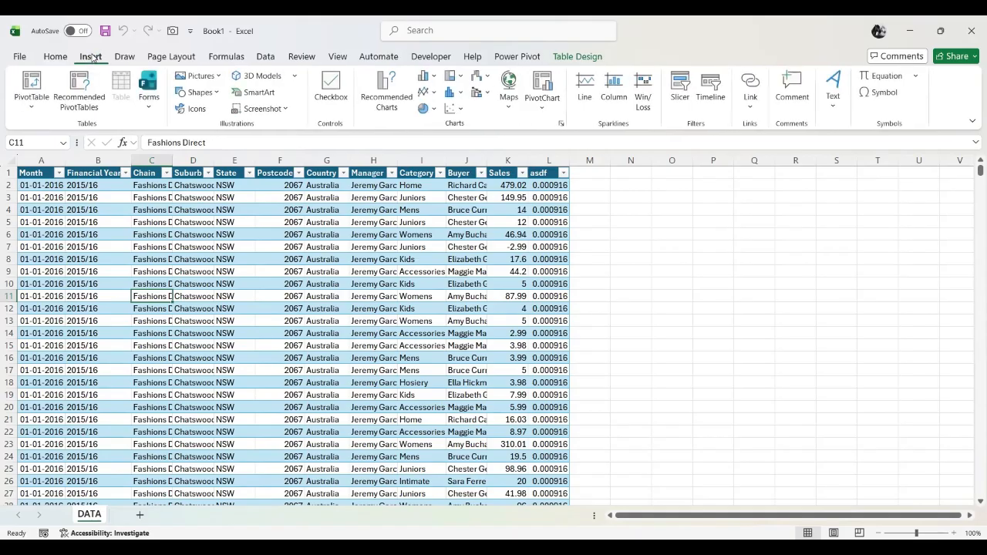
left_click(434, 261)
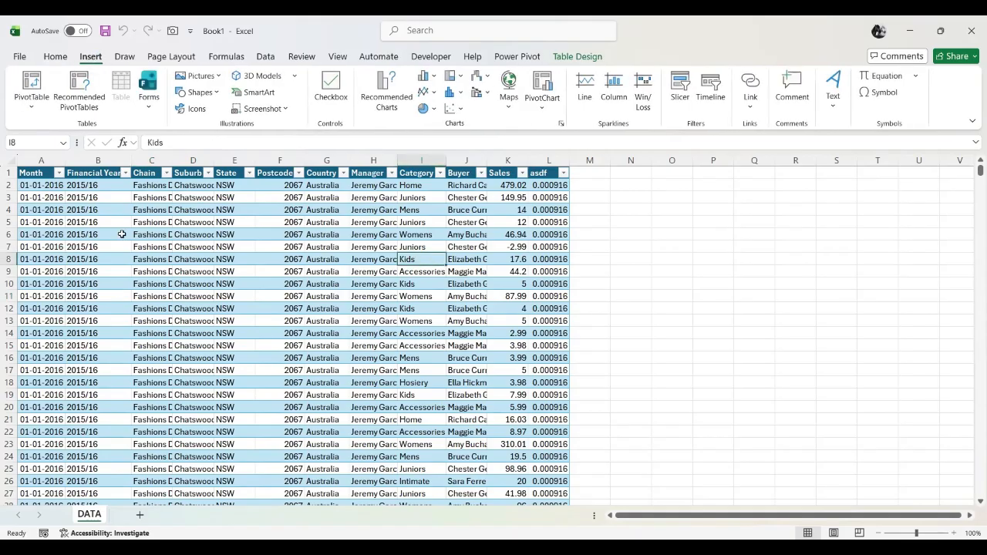
left_click(54, 223)
left_click(90, 334)
left_click(232, 341)
left_click(479, 248)
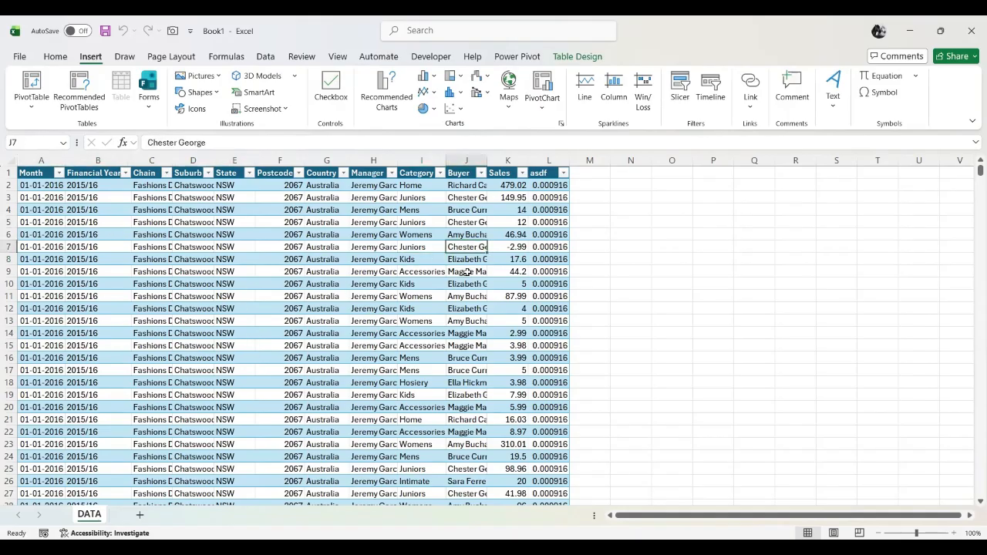
left_click(774, 299)
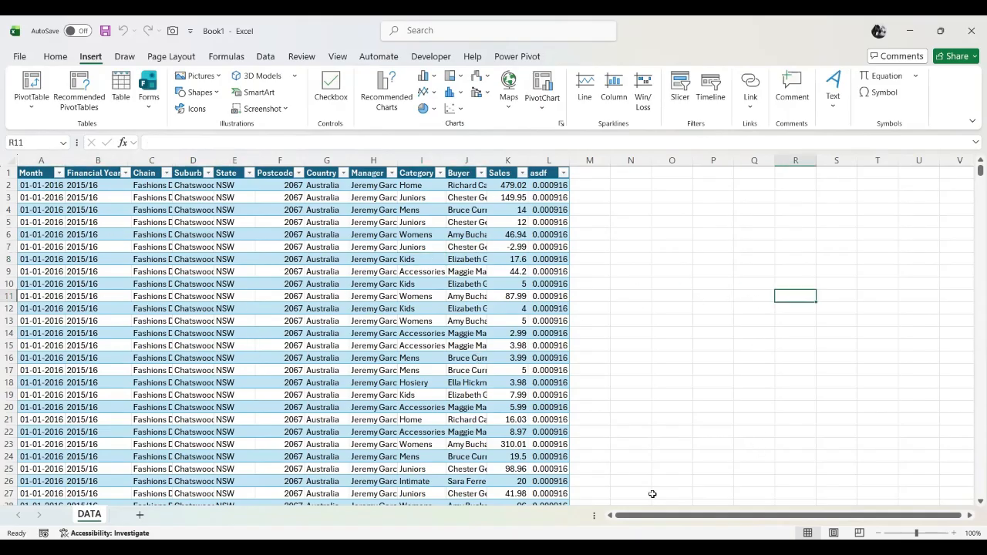
left_click(317, 368)
left_click(146, 358)
left_click(61, 270)
left_click(182, 249)
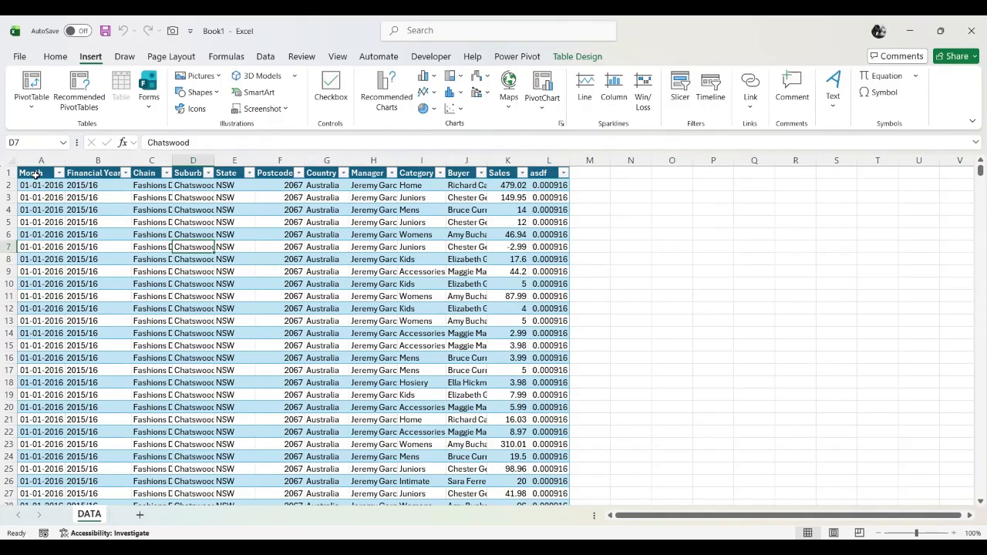
Copy the headers and first three records, from Month through Sales, into cell A1 of a new worksheet.
left_click_drag(35, 176, 517, 216)
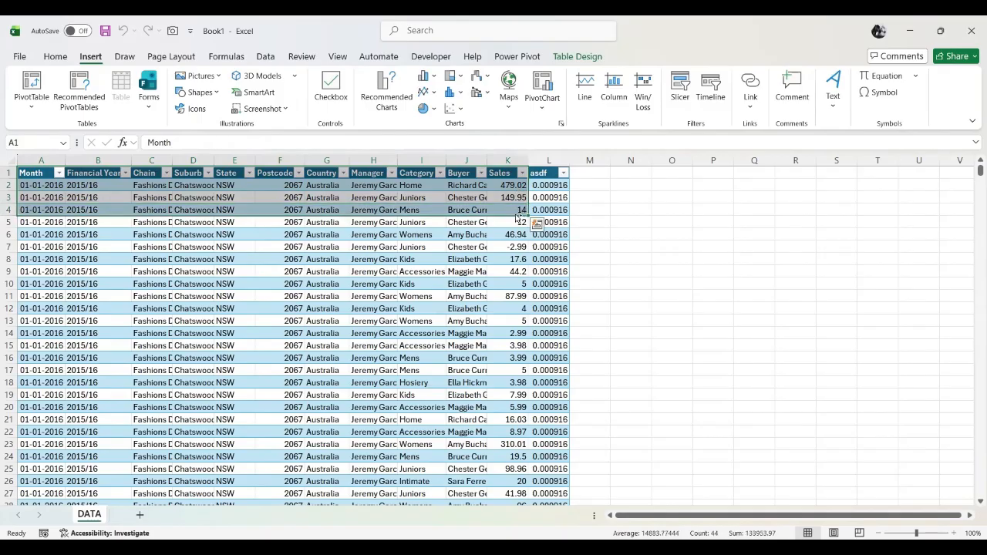
key("ctrl+c")
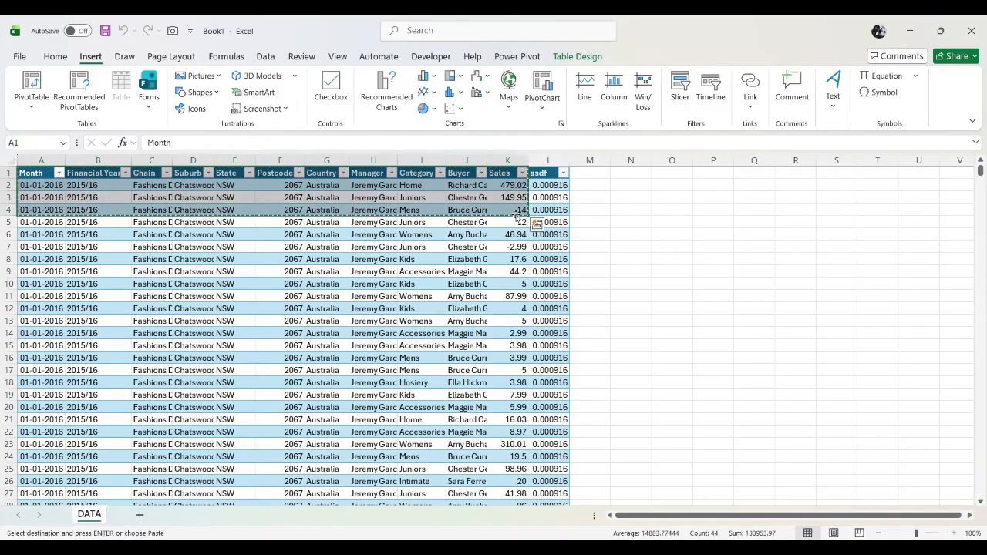
left_click(139, 515)
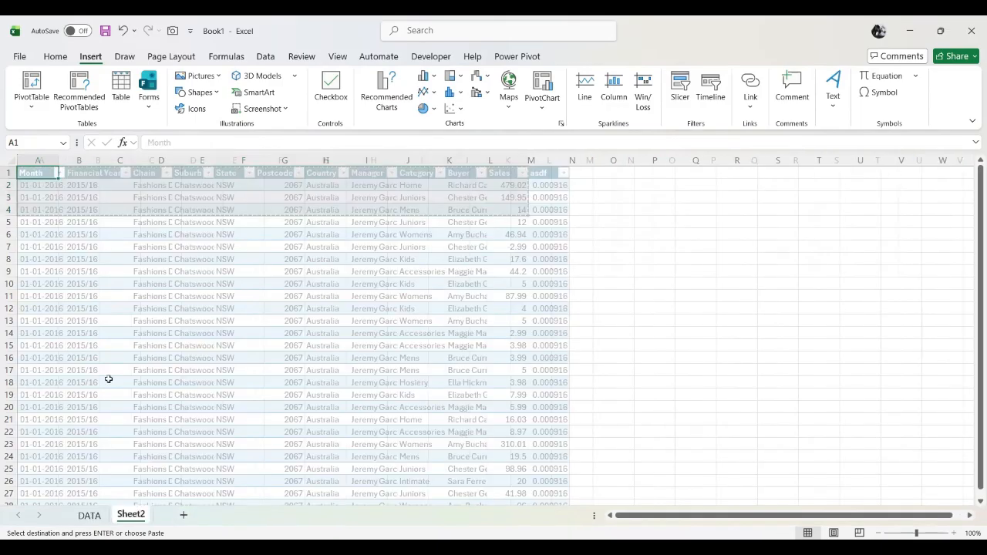
key("ctrl+v")
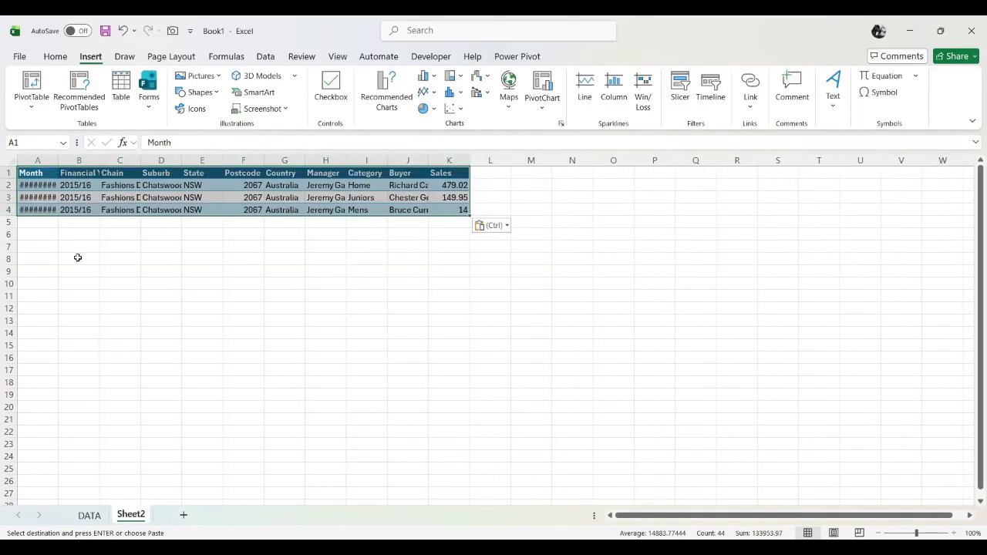
Autofit the Month column on the pasted sheet and rename the worksheet as SAMPLE.
double_click(59, 157)
left_click(98, 260)
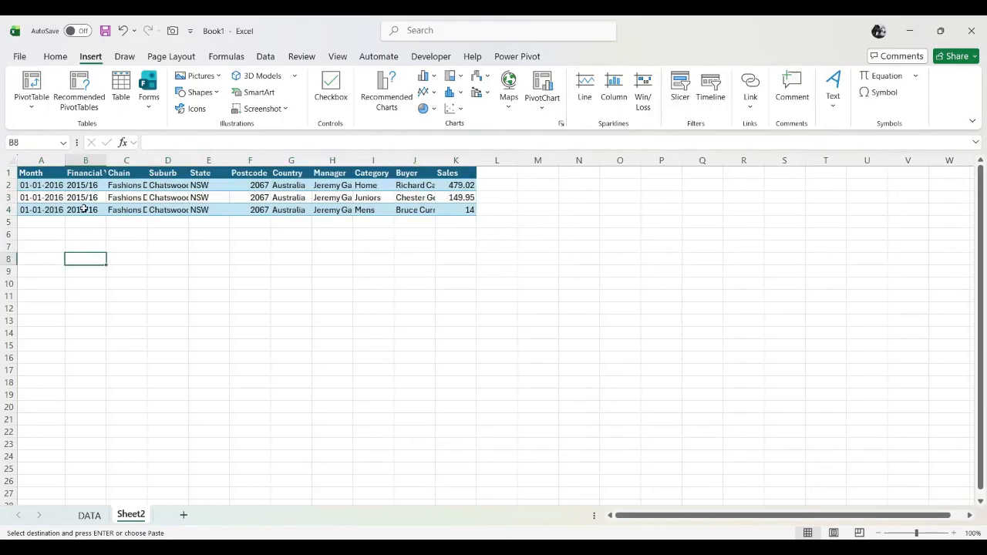
double_click(131, 515)
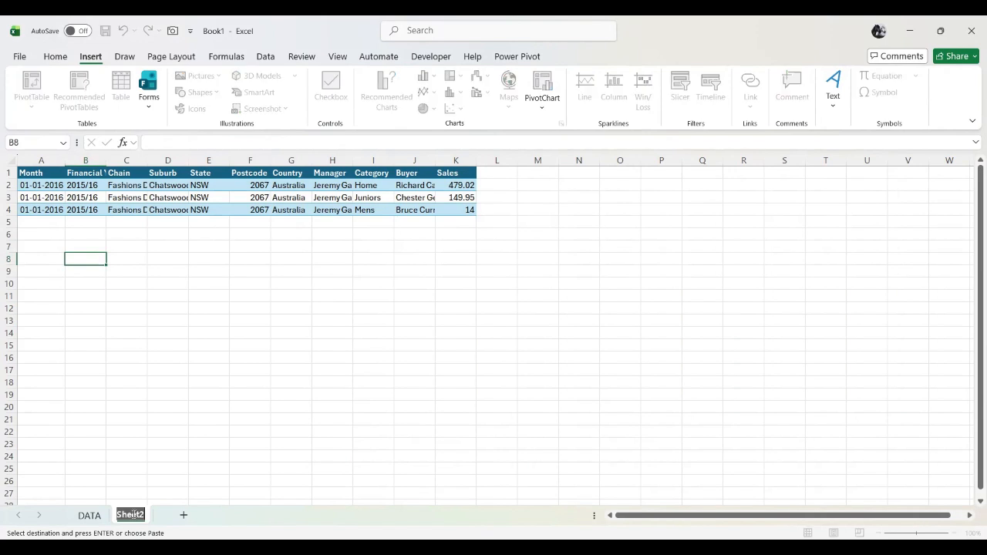
type("SAMPLE")
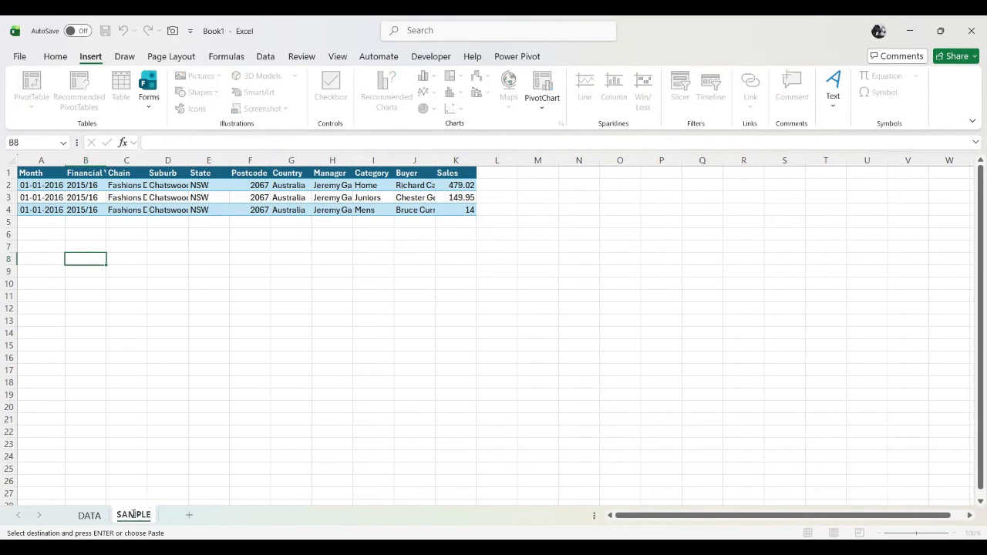
key("Return")
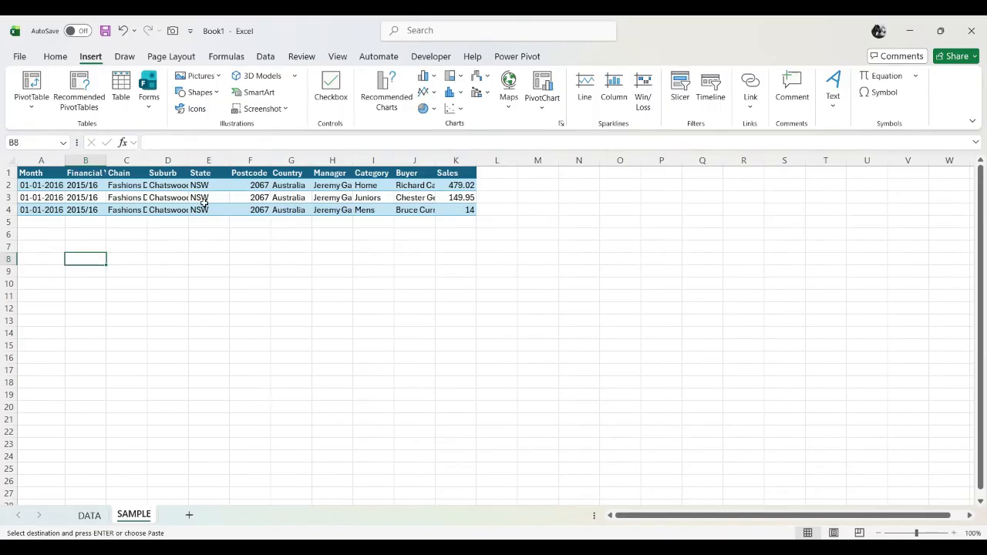
left_click(162, 197)
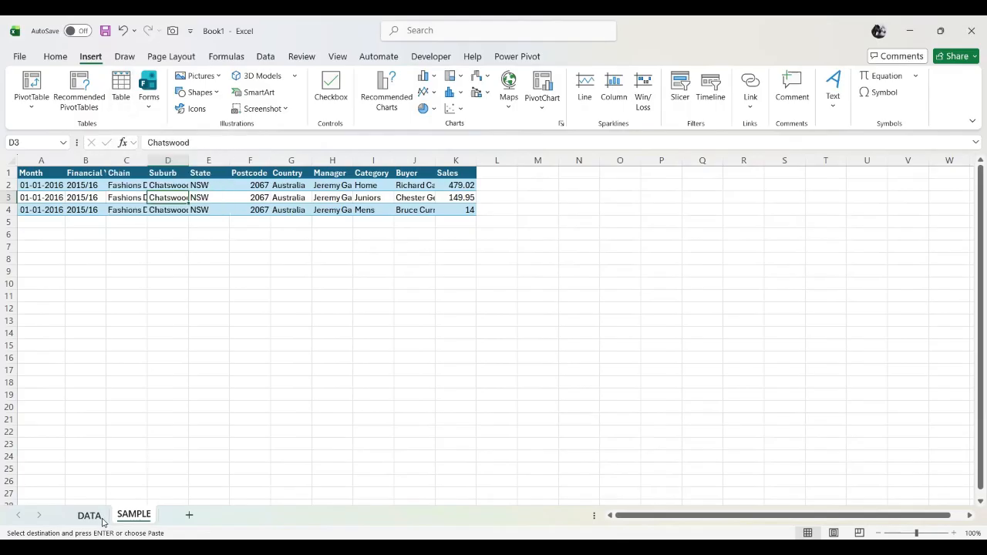
Cancel the pending copy and clear the range selection on the DATA worksheet.
key("ctrl+Page_Up")
key("Escape")
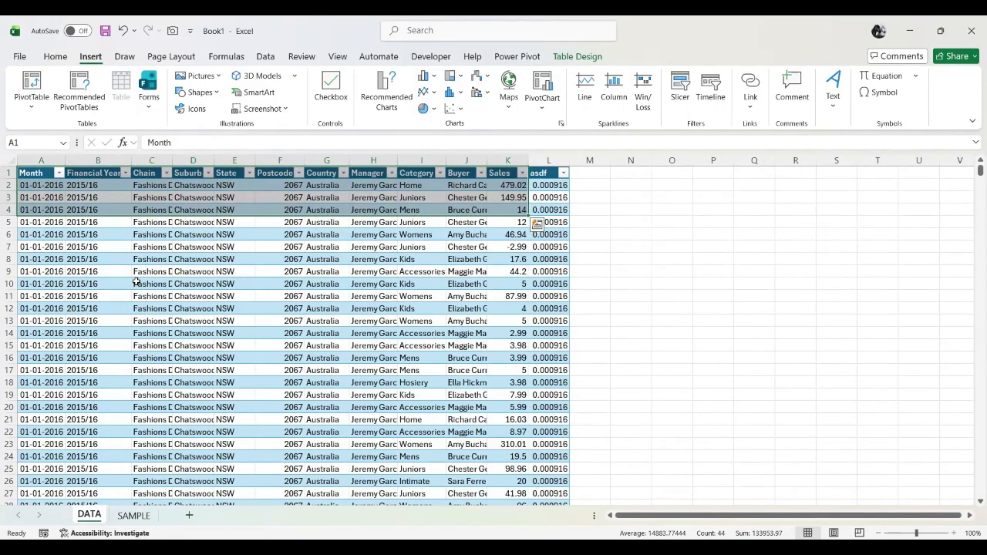
left_click(159, 283)
left_click(153, 237)
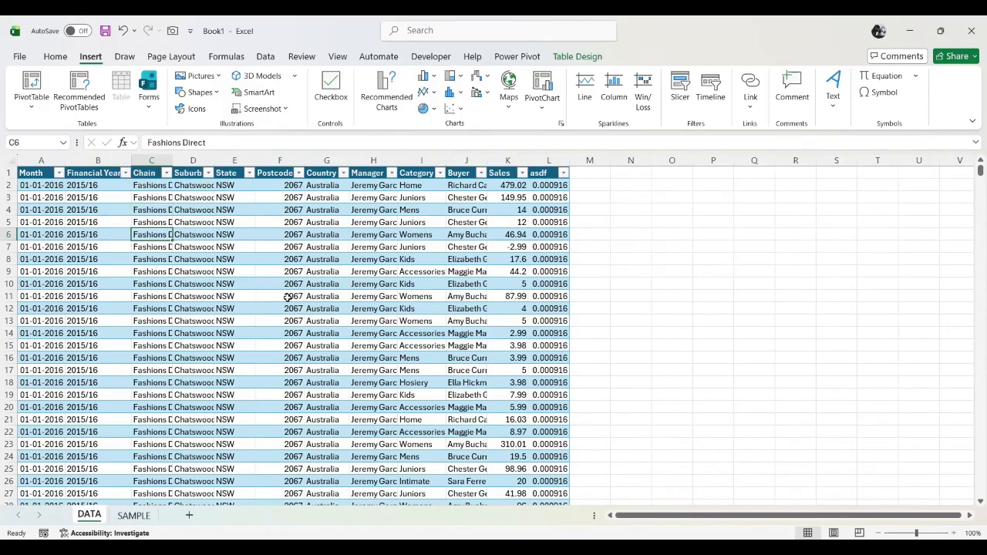
Convert the range A1:K4 on the SAMPLE worksheet into a table with headers.
left_click(134, 515)
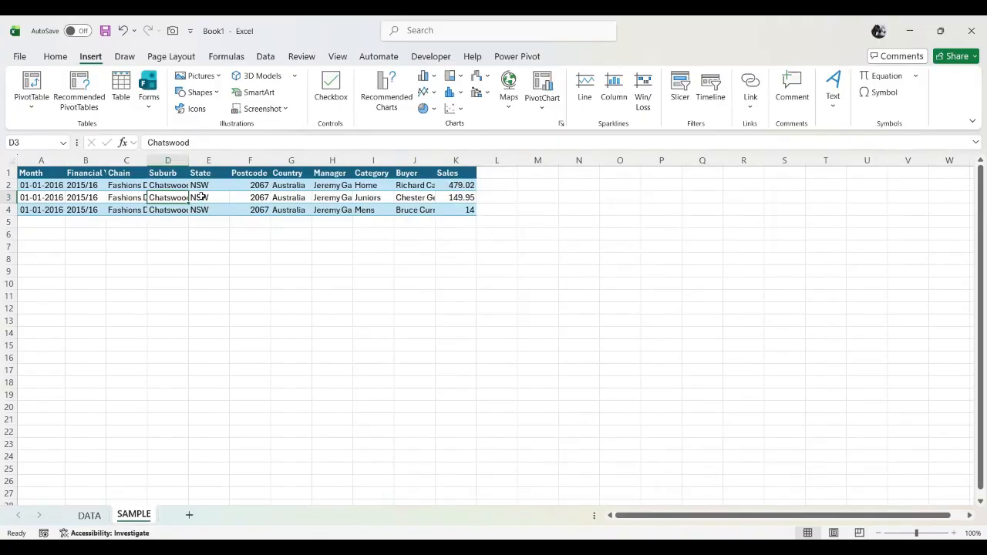
left_click(119, 199)
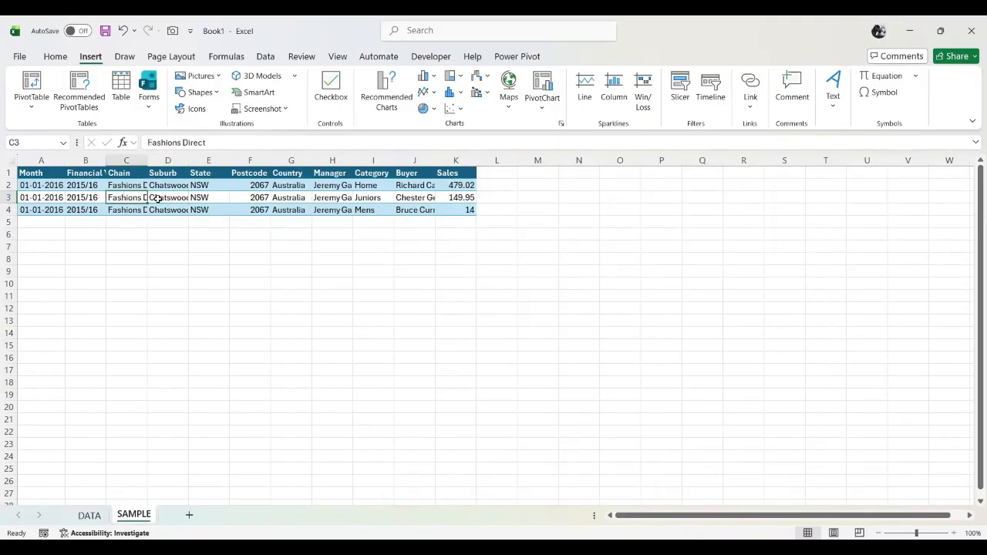
left_click(276, 198)
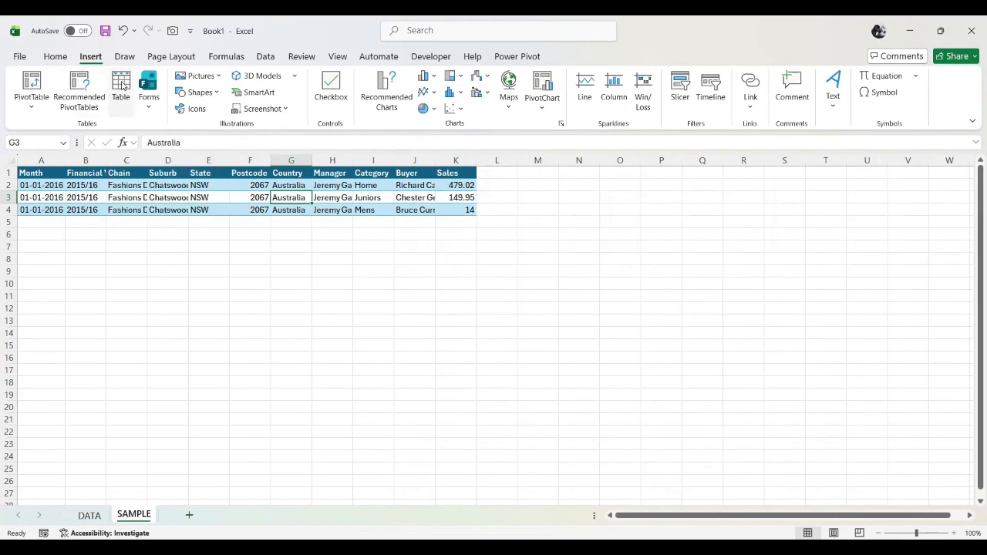
left_click(121, 86)
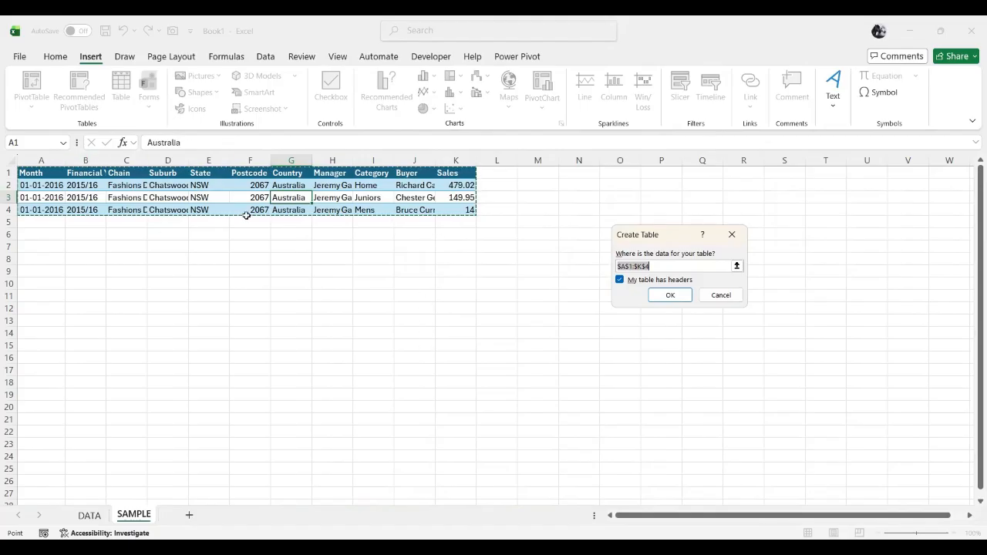
left_click(670, 296)
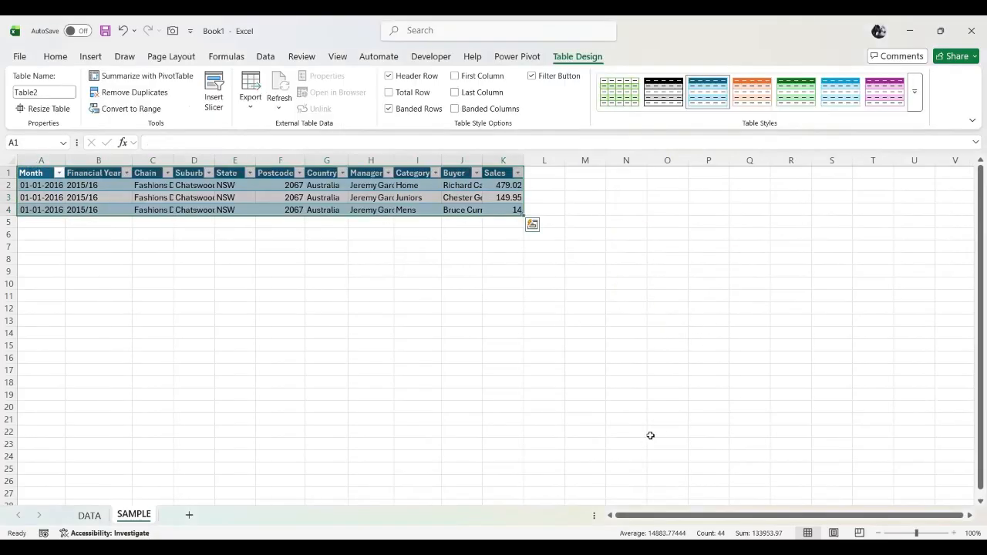
left_click(210, 198)
Create a PivotTable from Table1 on the DATA worksheet, placed in a new worksheet.
left_click(91, 57)
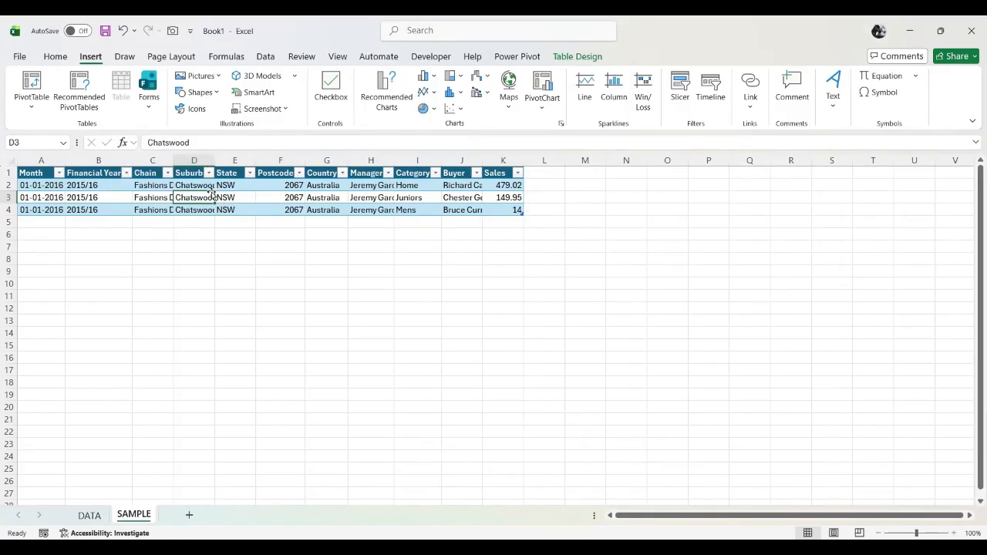
left_click(89, 517)
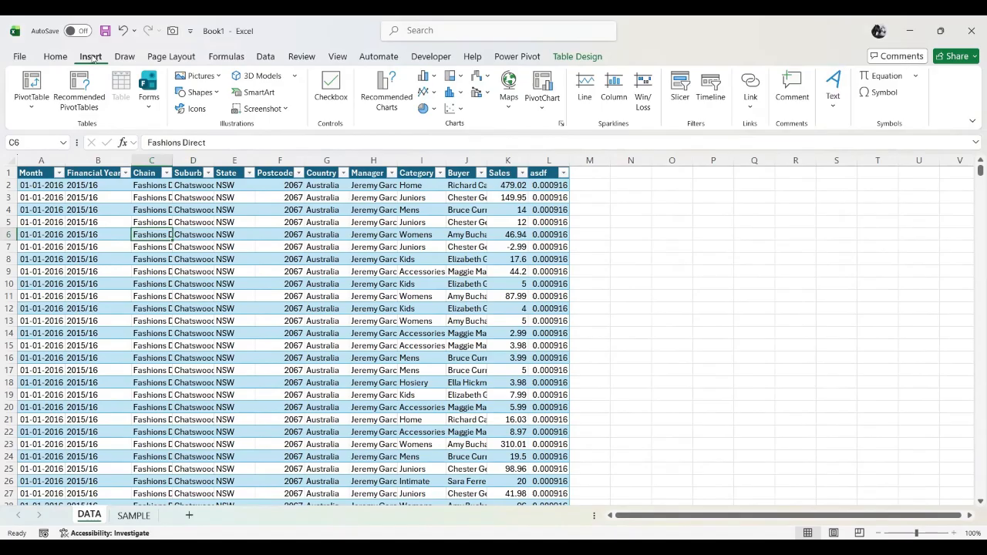
left_click(33, 82)
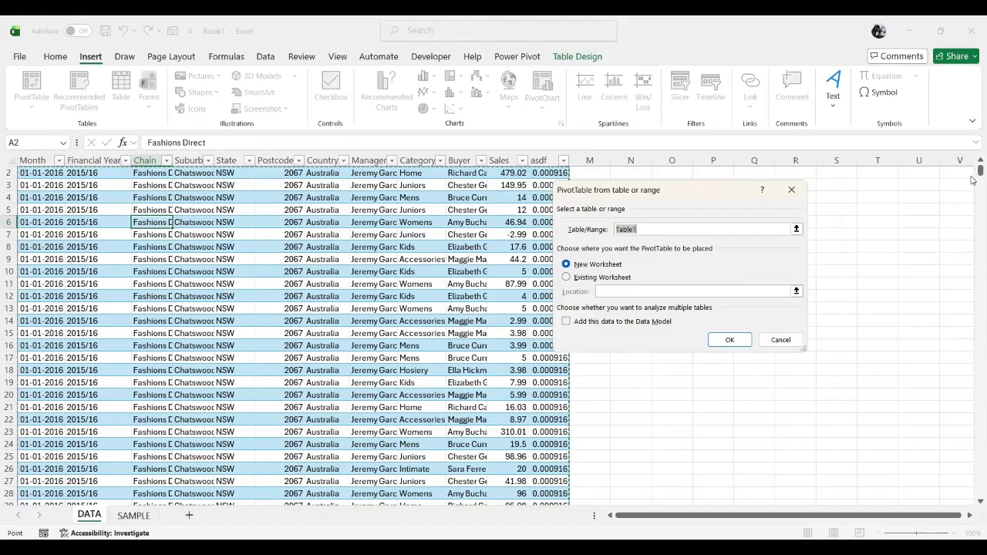
left_click_drag(978, 174, 973, 511)
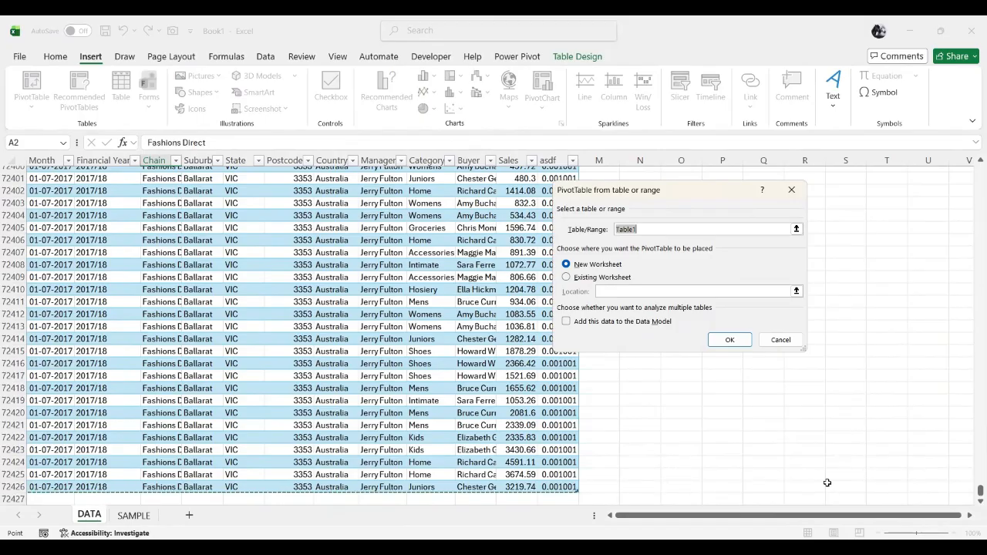
left_click_drag(975, 491, 973, 162)
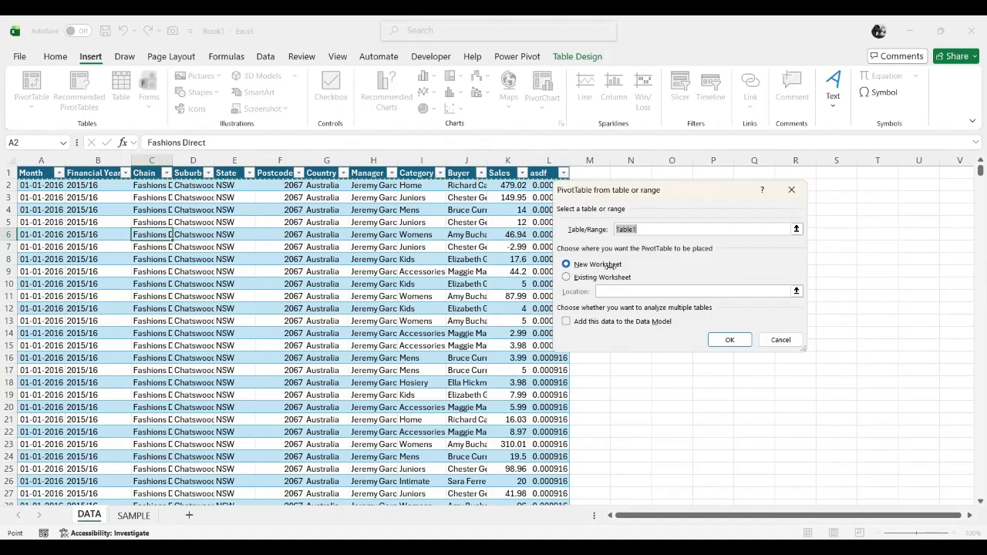
left_click(731, 340)
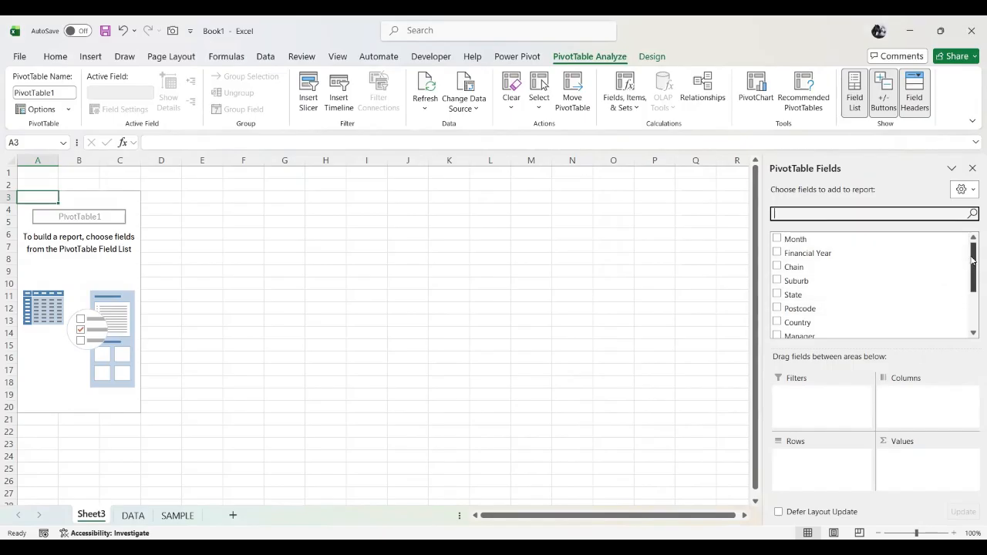
Add Chain to the PivotTable's rows and Sales to its values as a sum.
mouse_move(973, 257)
left_mouse_down()
mouse_move(973, 303)
mouse_move(973, 244)
left_mouse_up()
left_click(793, 267)
left_click_drag(793, 267, 804, 462)
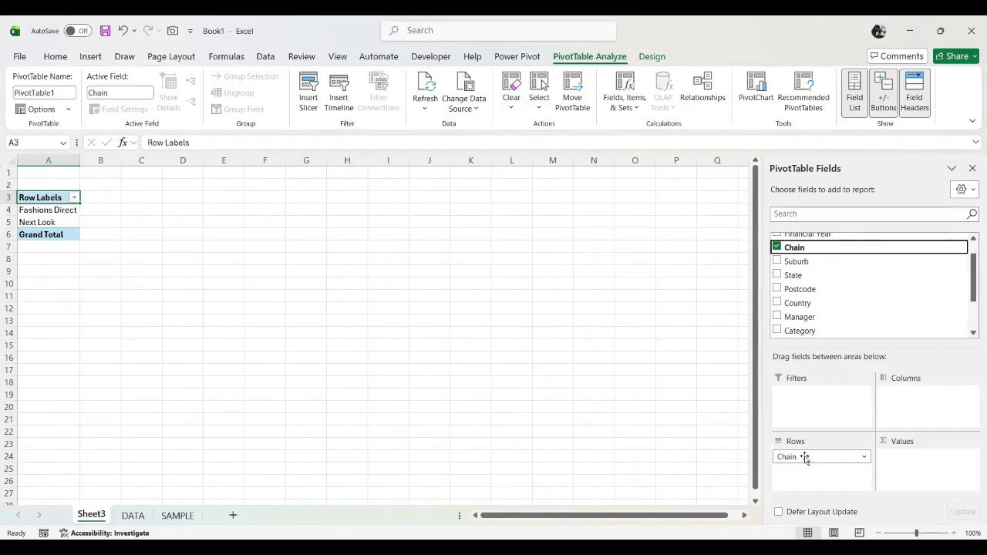
scroll(815, 323, "down", 3)
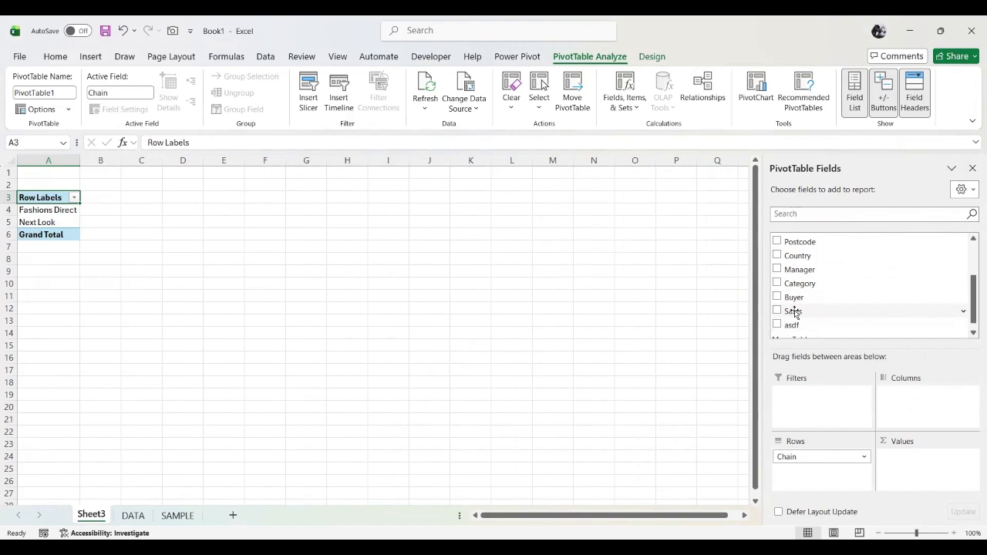
left_click_drag(794, 311, 912, 460)
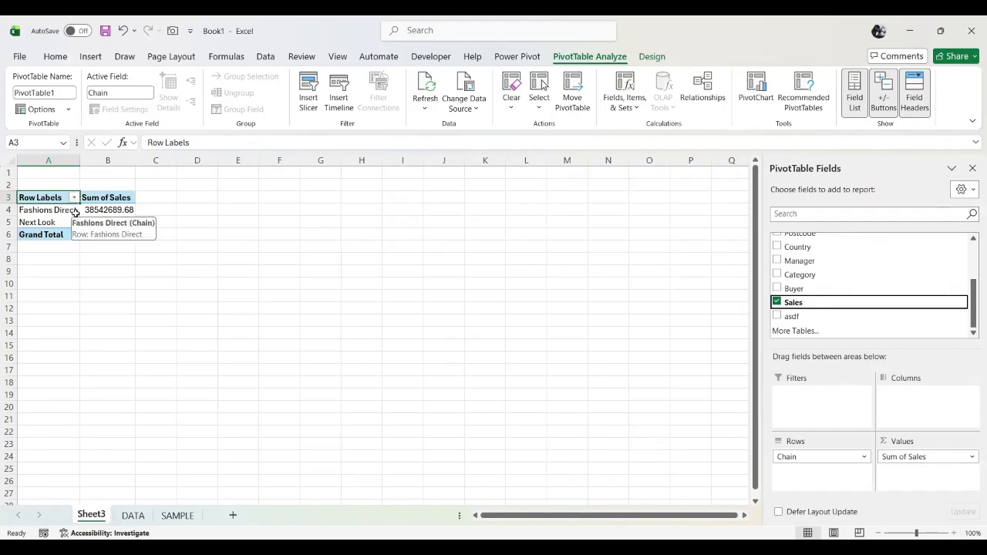
Compare the summed sales of the Fashions Direct and Next Look chains in the PivotTable.
mouse_move(108, 210)
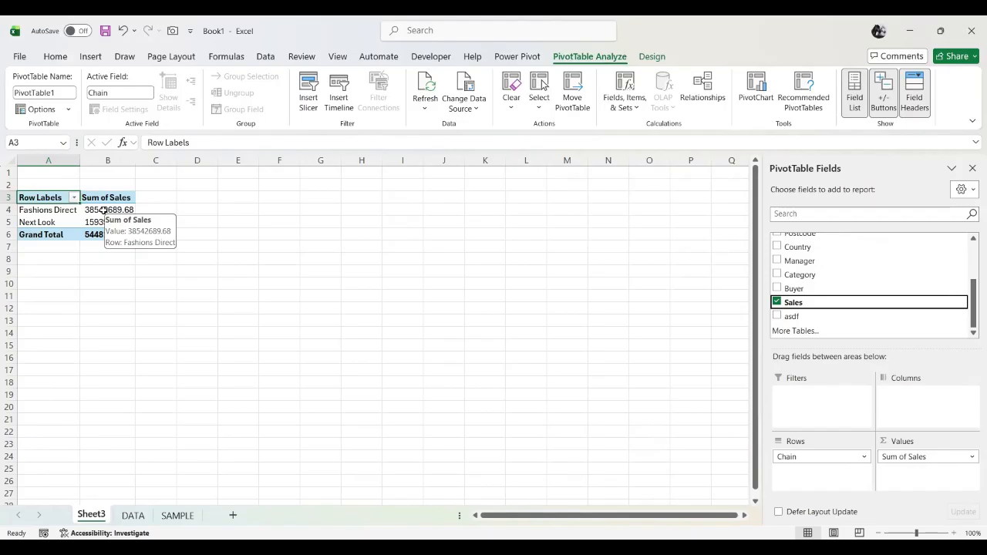
left_click(101, 210)
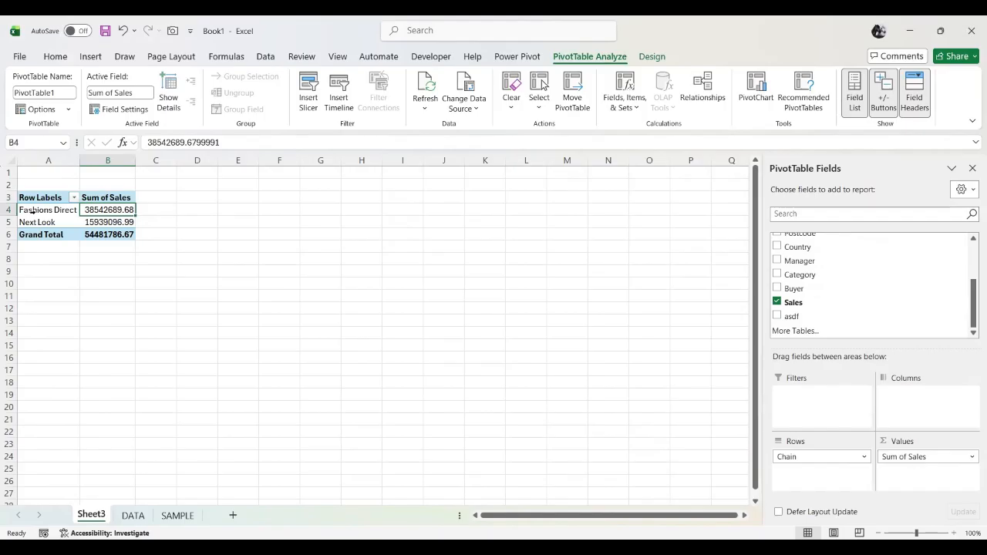
left_click(68, 208)
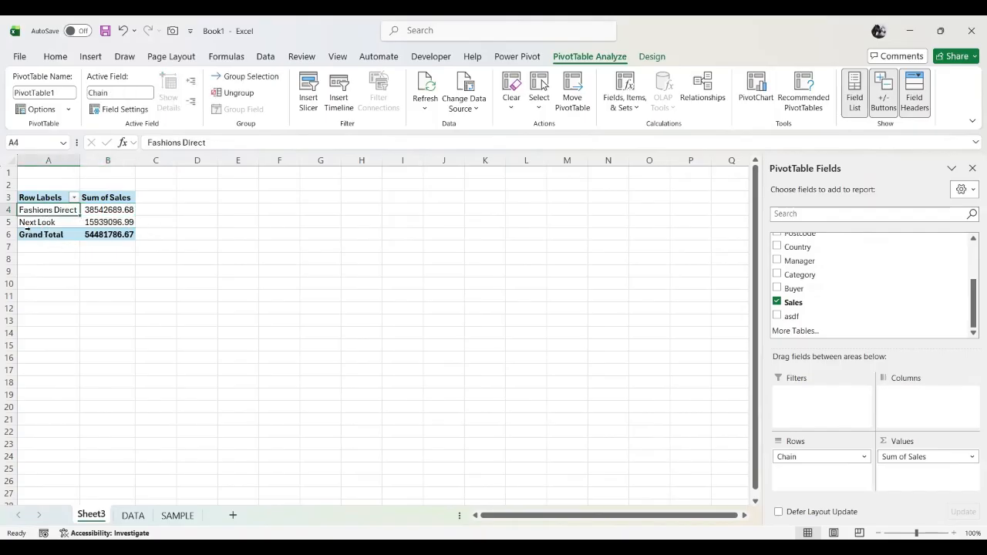
left_click(58, 223)
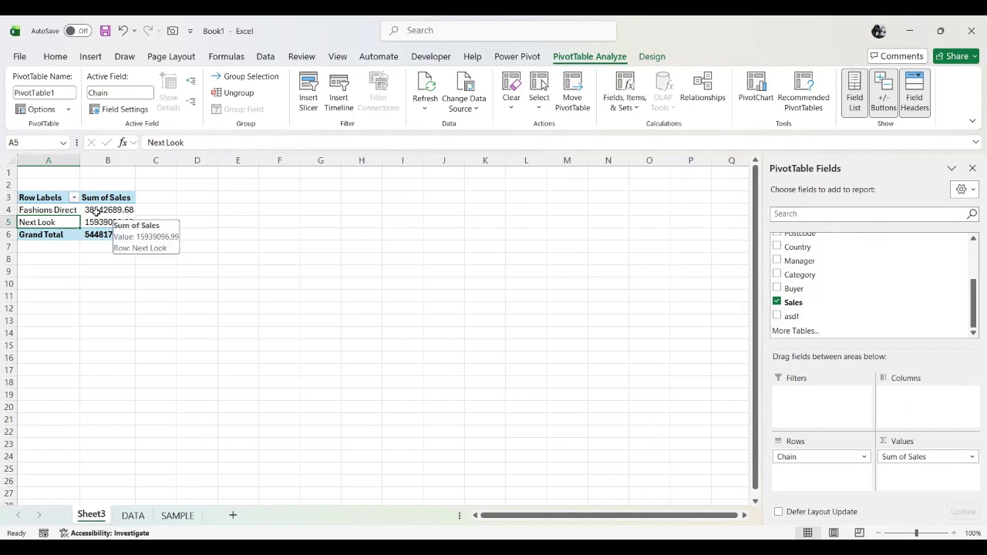
mouse_move(126, 219)
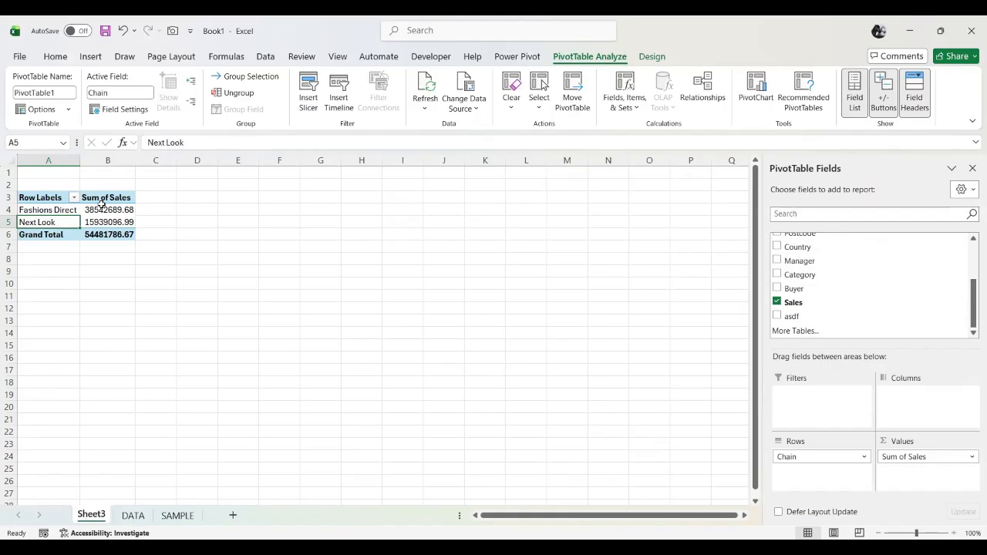
mouse_move(102, 203)
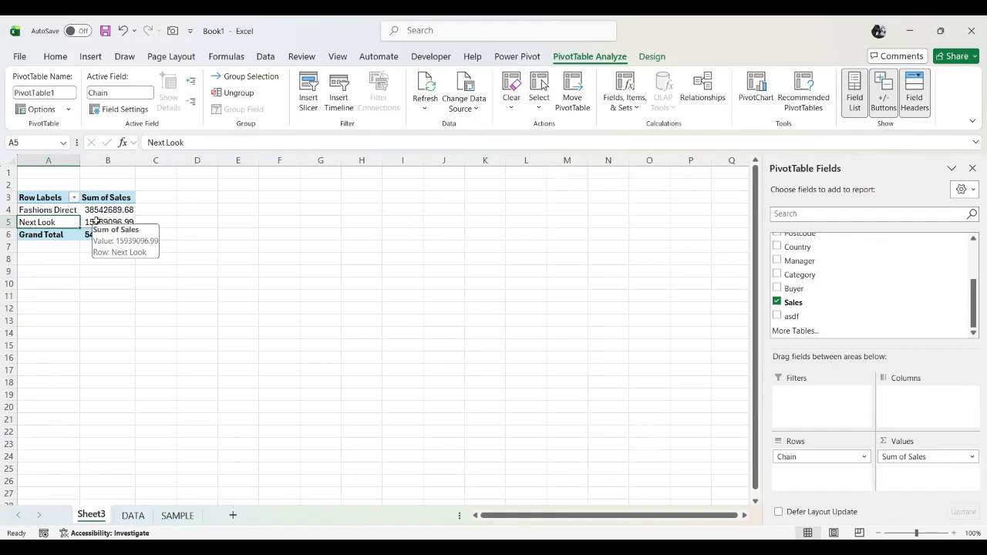
Insert a doughnut PivotChart showing the sum of sales by chain.
left_click(91, 58)
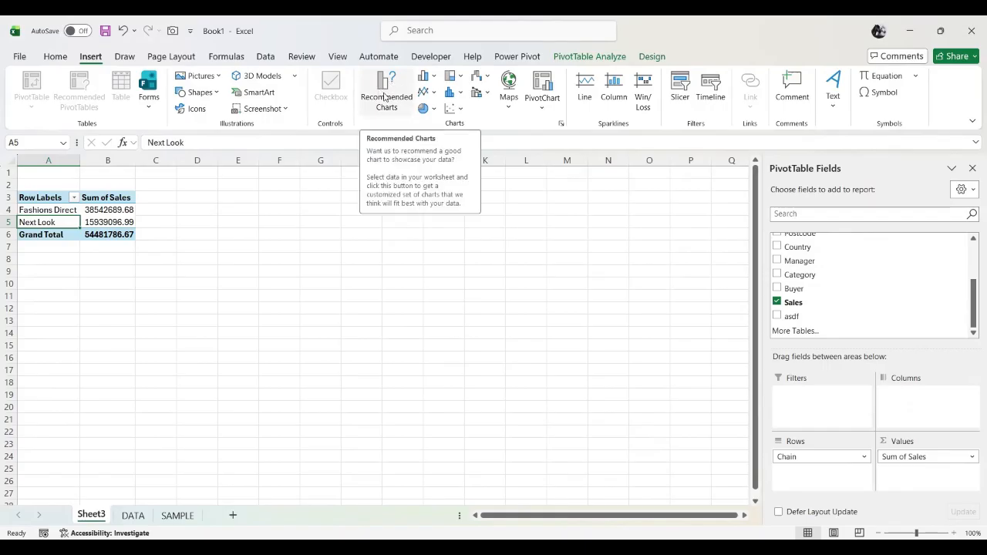
left_click(391, 97)
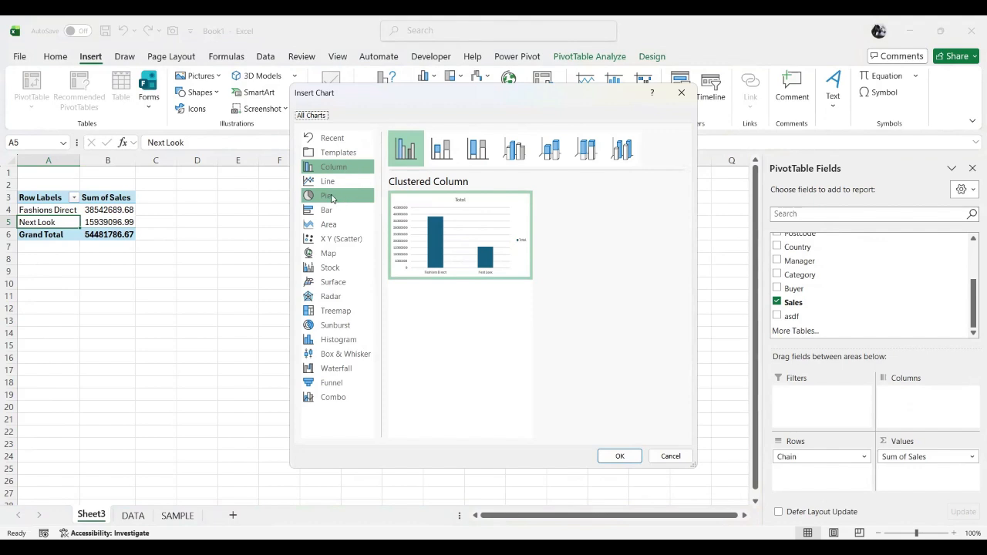
left_click(332, 199)
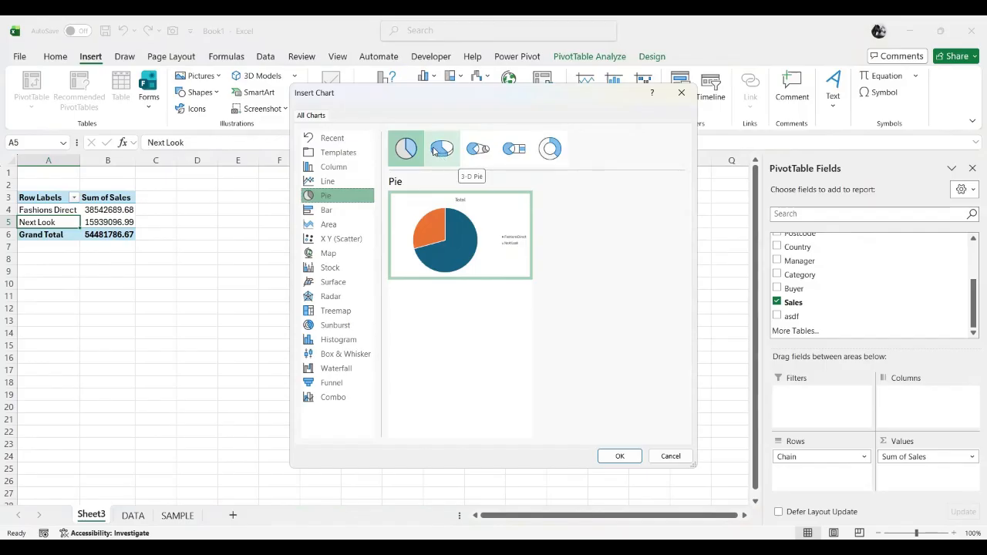
left_click(551, 153)
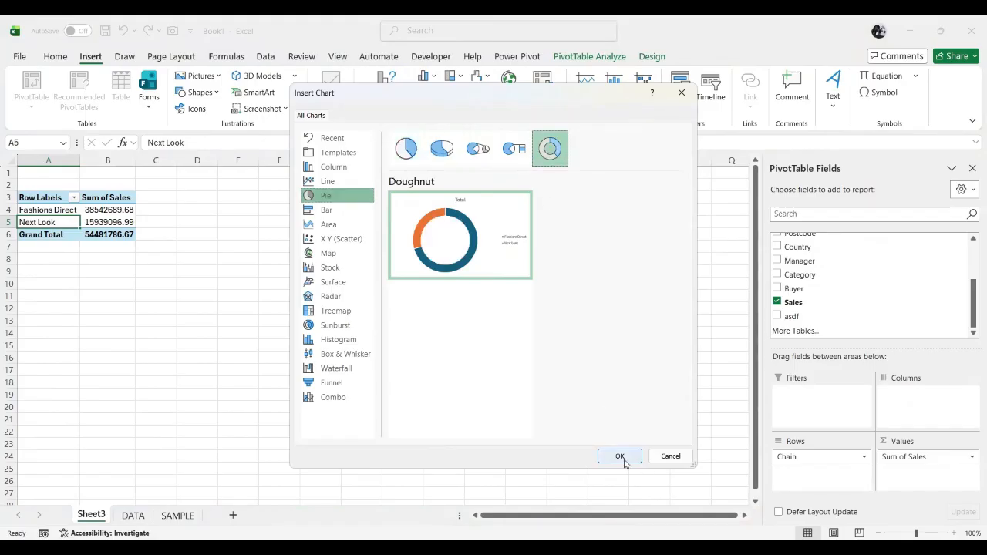
key("Return")
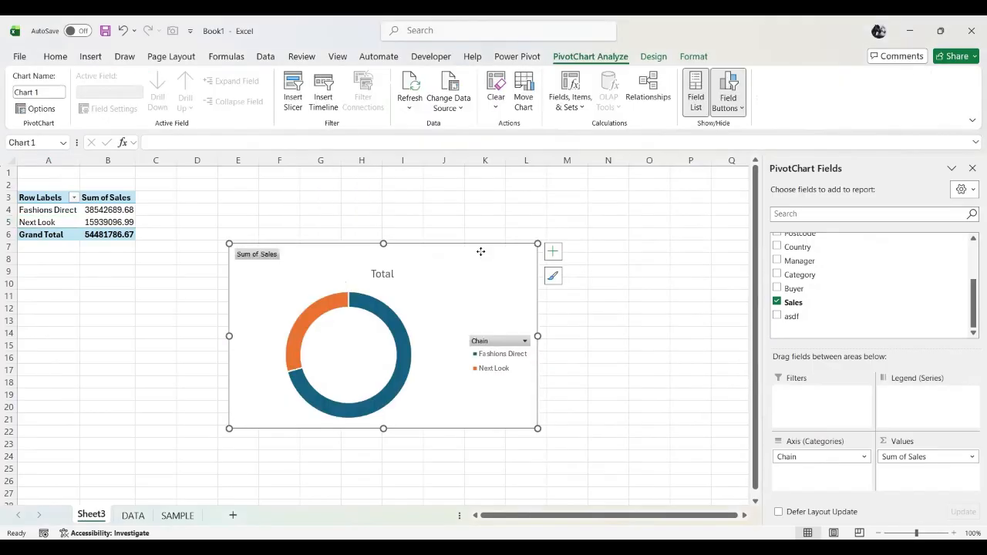
Place the doughnut chart beside the PivotTable, shrunk to about C2:H12, and return to the DATA worksheet.
left_click_drag(481, 250, 401, 194)
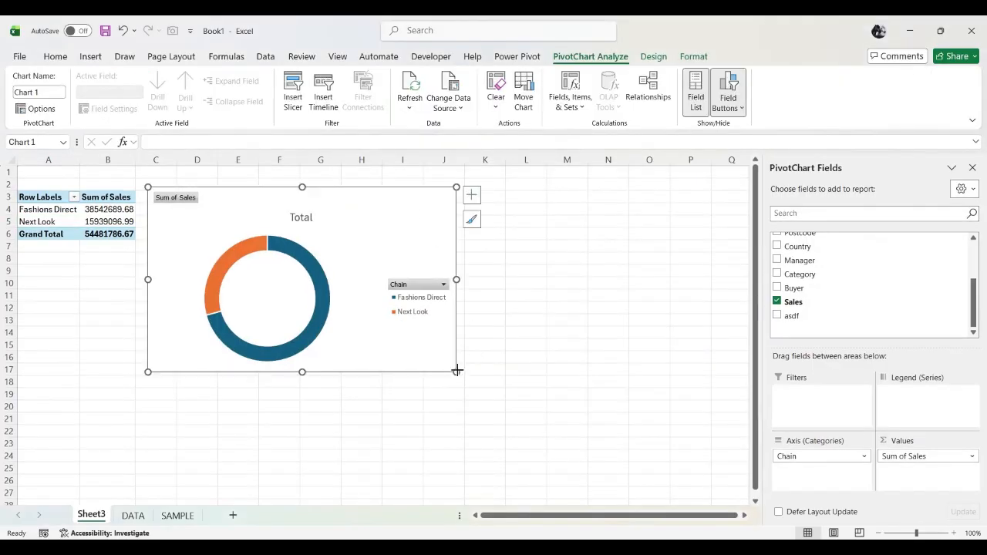
left_click_drag(457, 371, 381, 310)
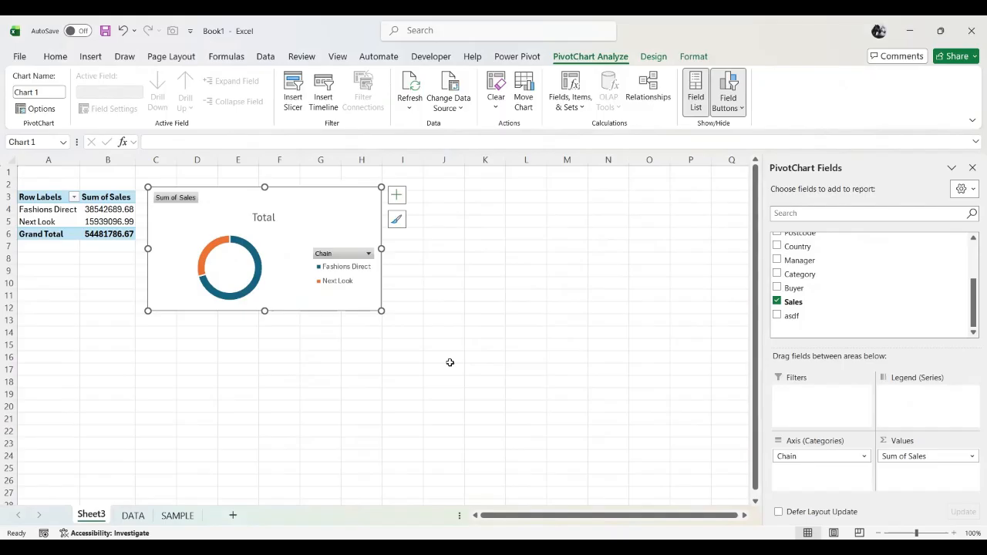
left_click(262, 218)
mouse_move(211, 242)
left_click(132, 515)
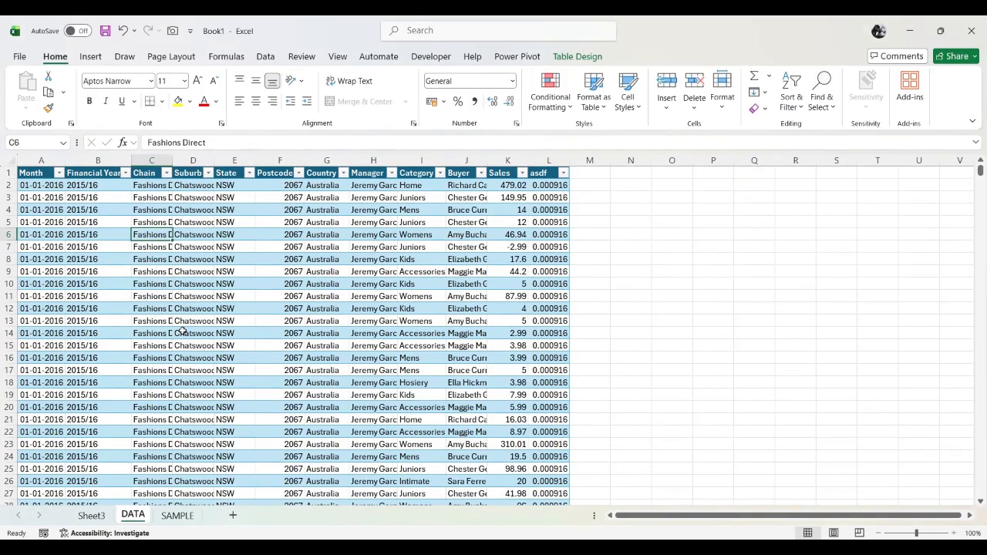
Create a PivotTable from Table1 on a new worksheet.
left_click(90, 57)
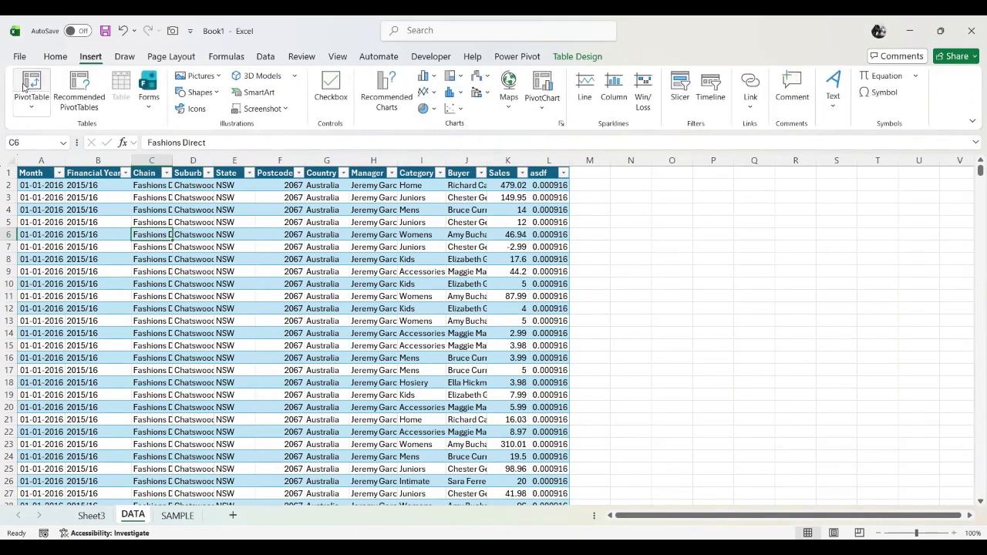
left_click(33, 82)
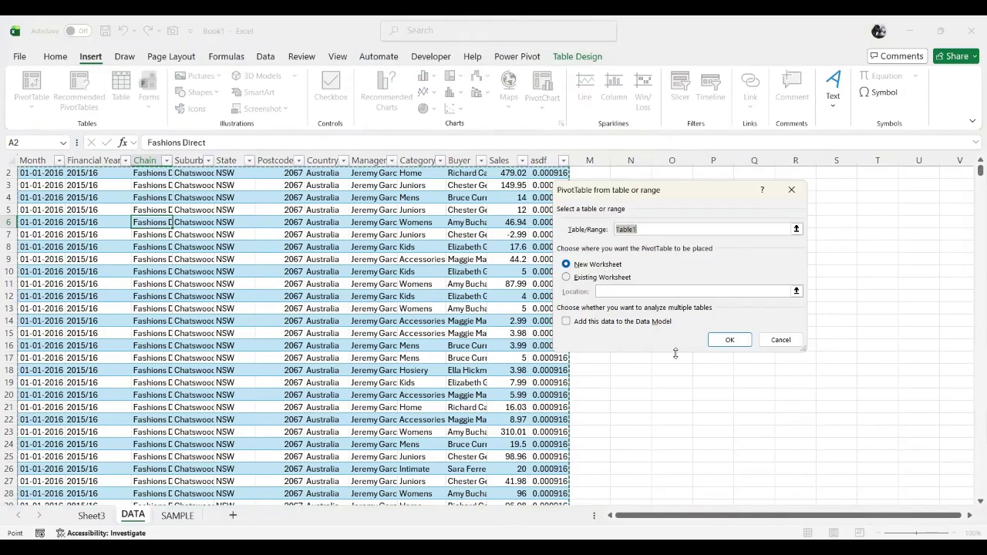
left_click(736, 341)
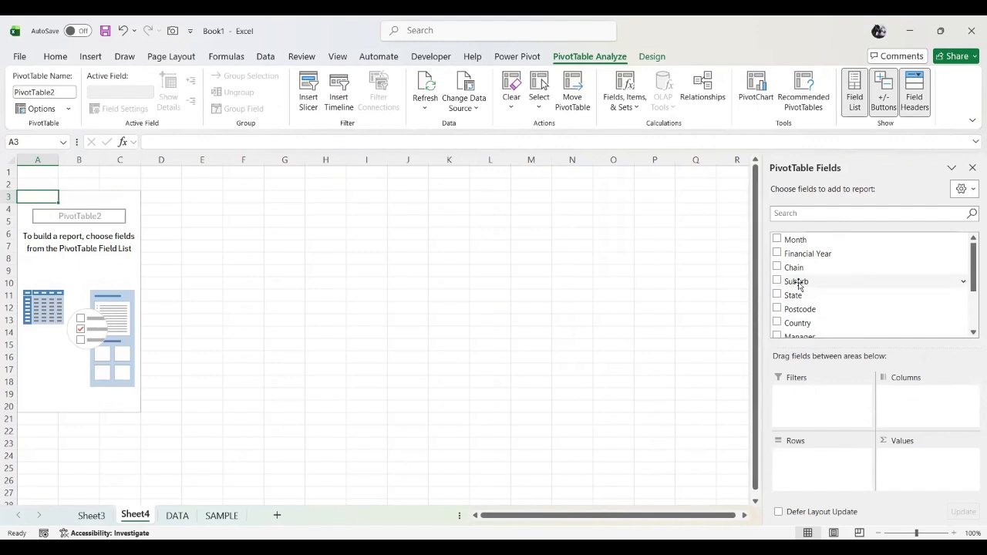
Add Suburb to the new PivotTable's rows and Sales to its values as a sum.
left_click_drag(799, 284, 805, 459)
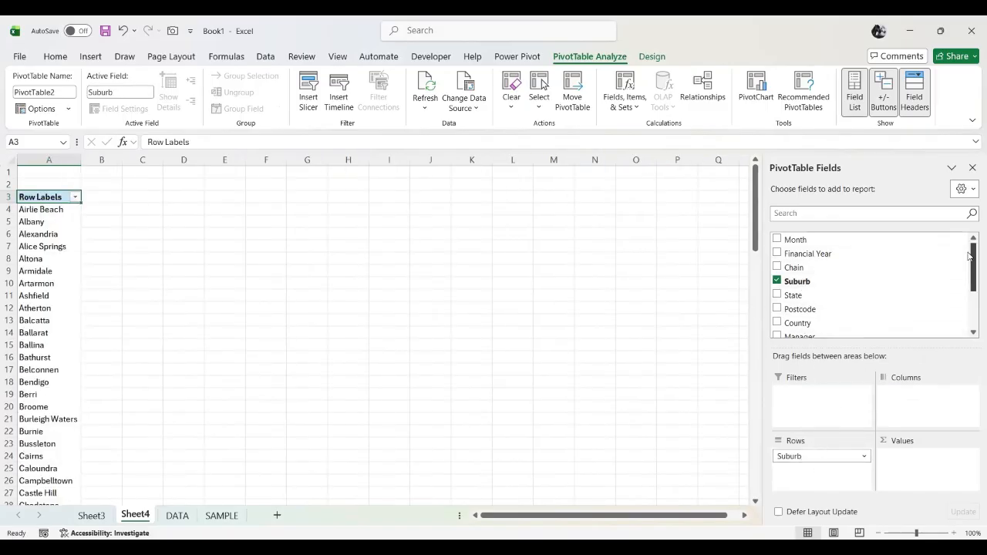
left_click_drag(972, 252, 972, 279)
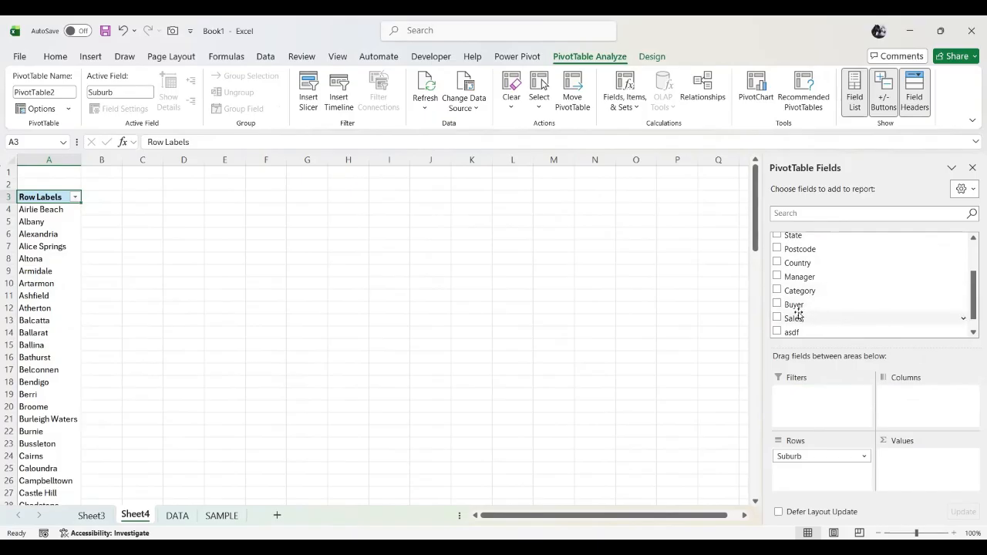
left_click_drag(798, 320, 906, 461)
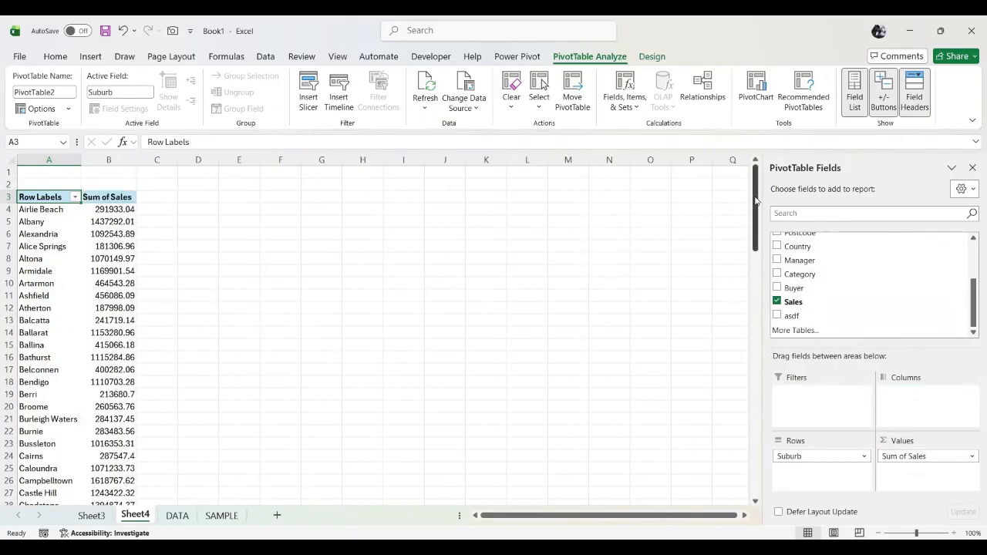
left_click_drag(757, 202, 756, 180)
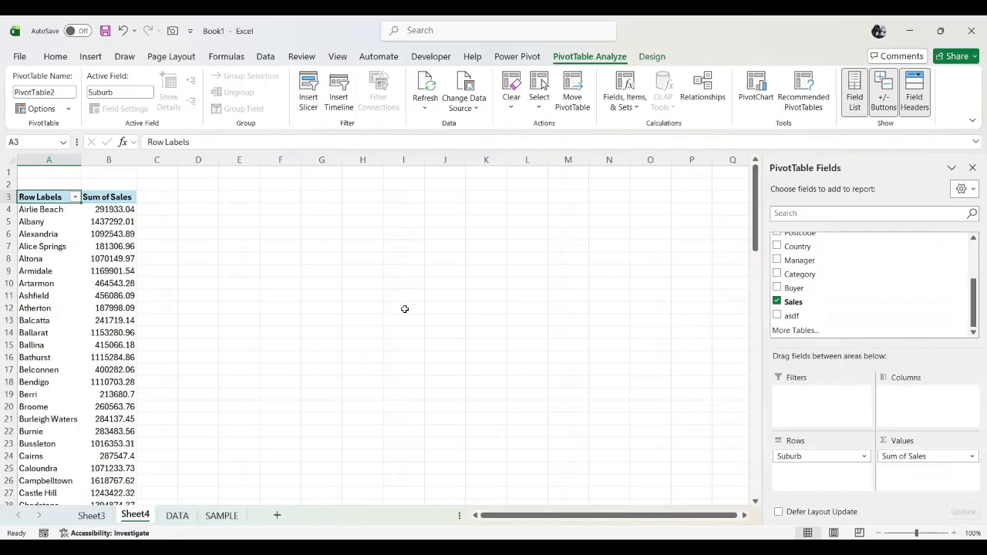
mouse_move(123, 293)
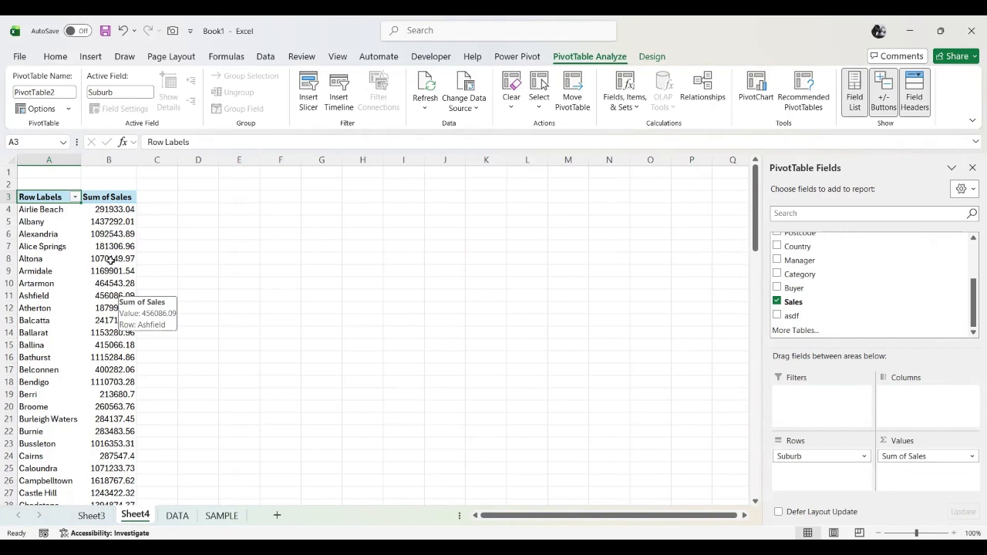
mouse_move(111, 262)
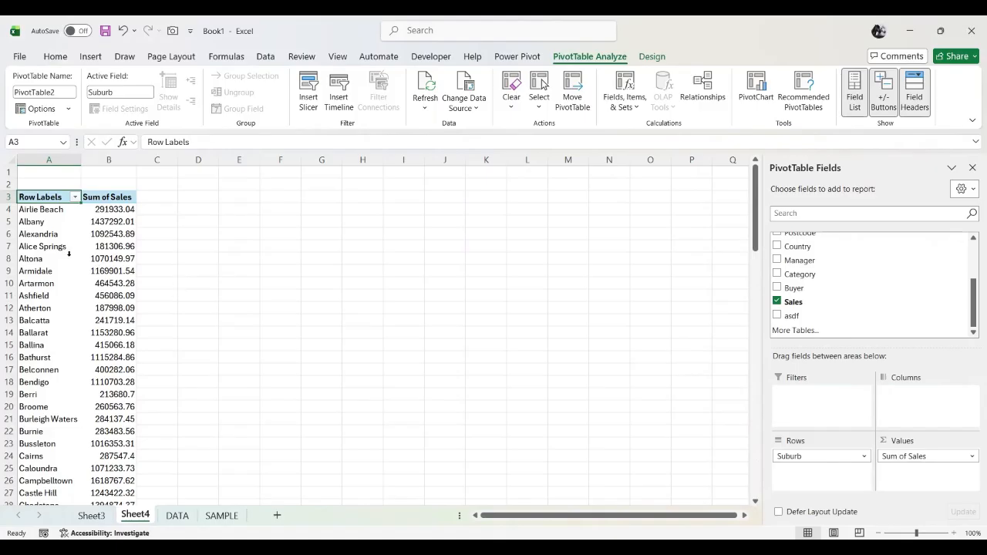
Filter the PivotTable's suburbs to the top 15 items by Sum of Sales.
left_click(46, 233)
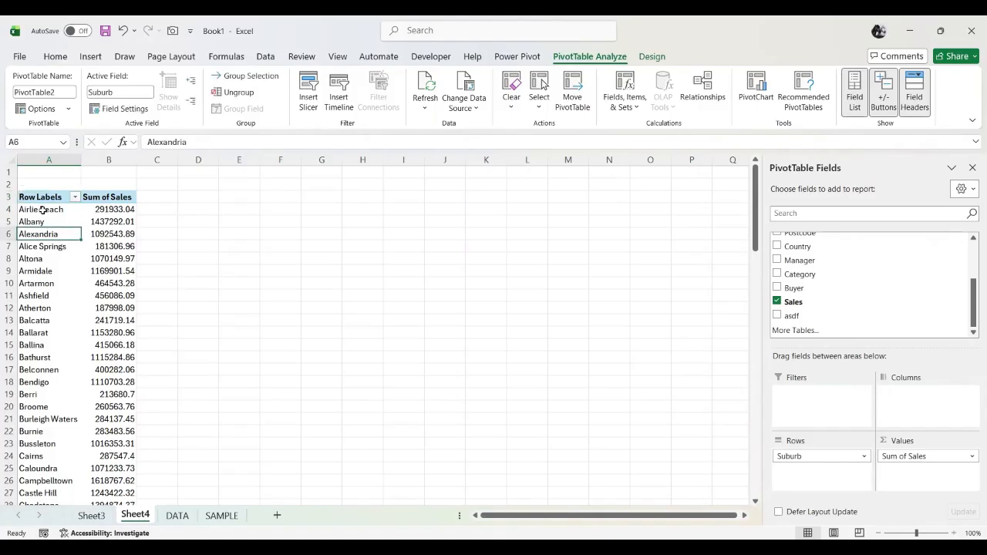
left_click(47, 222)
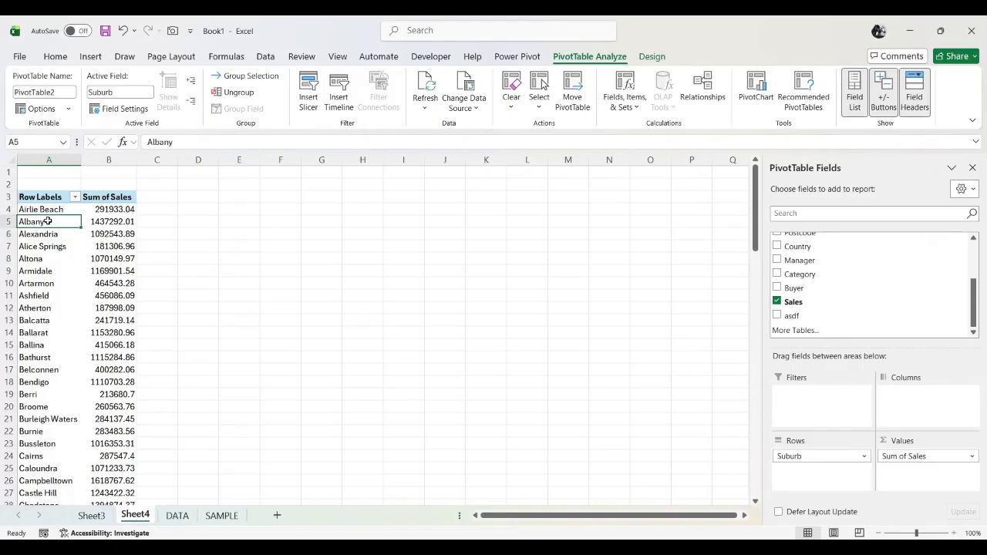
right_click(48, 221)
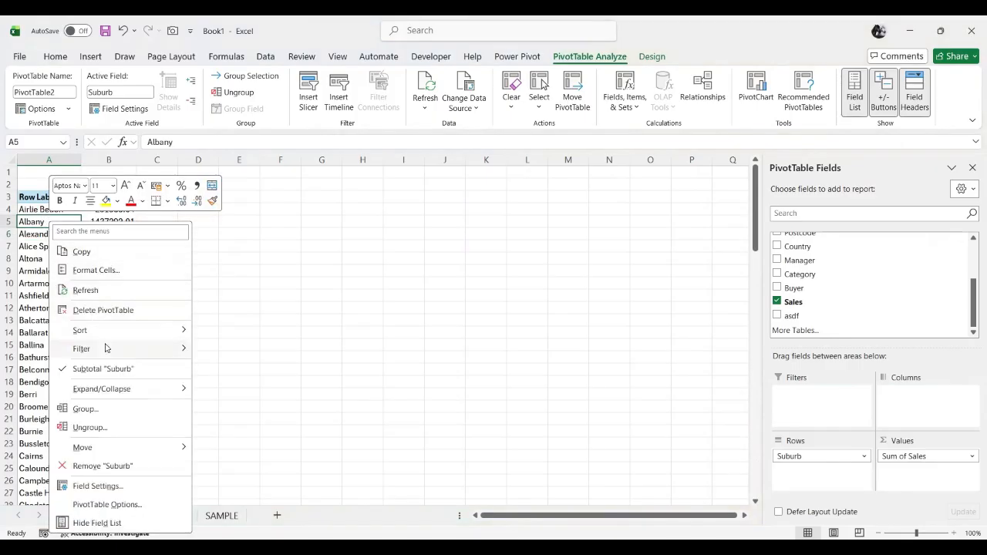
mouse_move(107, 351)
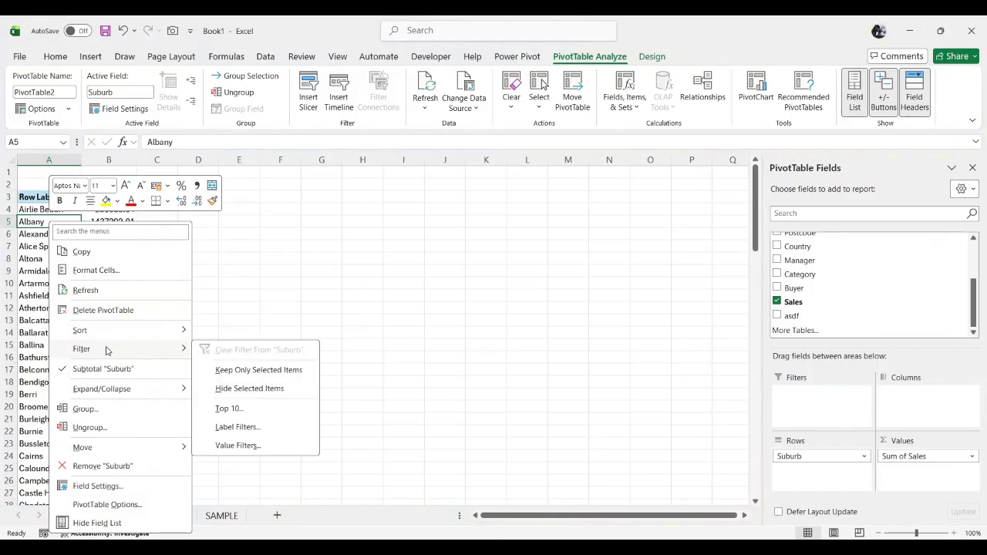
left_click(247, 409)
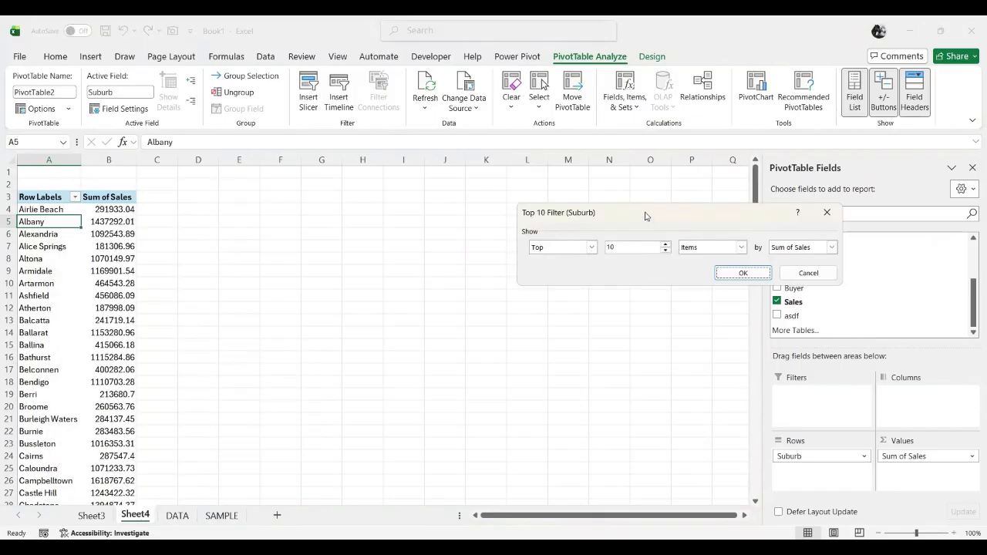
left_click_drag(645, 212, 380, 193)
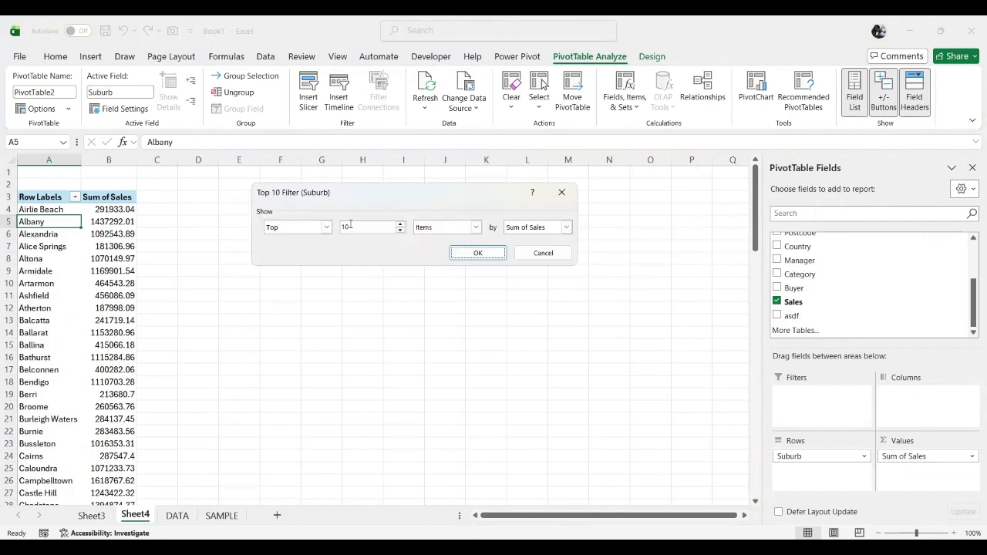
left_click(350, 225)
left_click_drag(349, 225, 340, 227)
type("15")
left_click(476, 255)
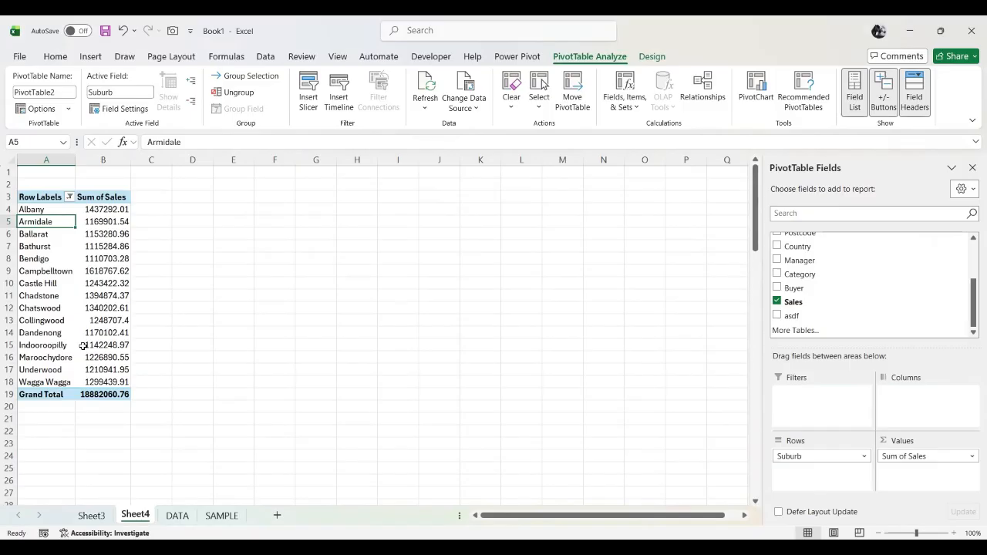
Examine the filtered suburbs and their summed sales in the PivotTable.
mouse_move(83, 347)
left_click(115, 276)
left_click(37, 321)
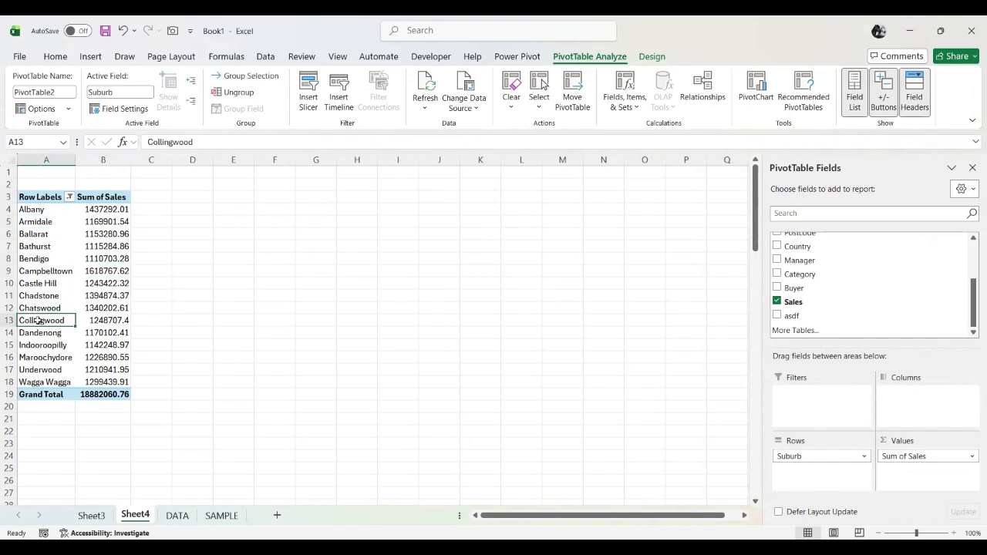
left_click(40, 271)
left_click(38, 247)
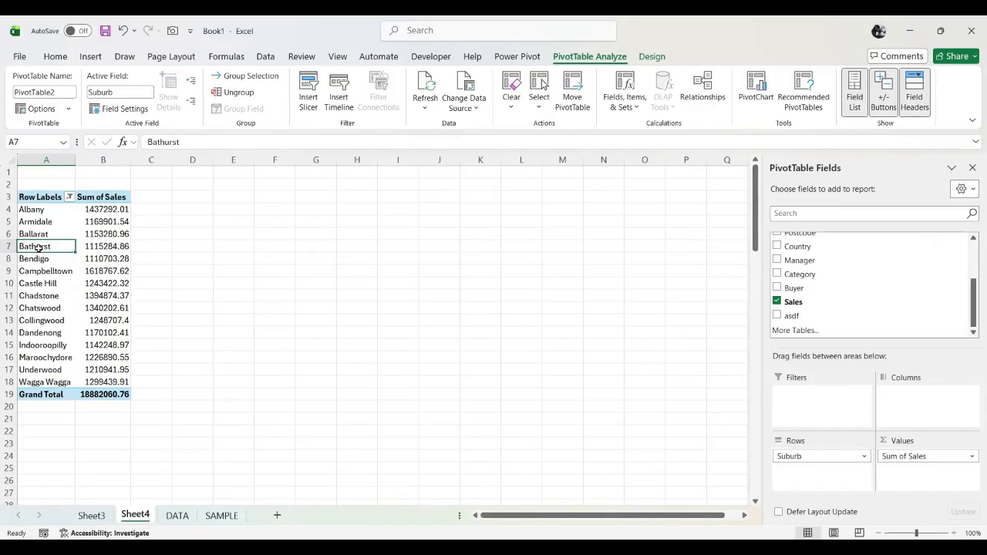
left_click(47, 234)
left_click(49, 315)
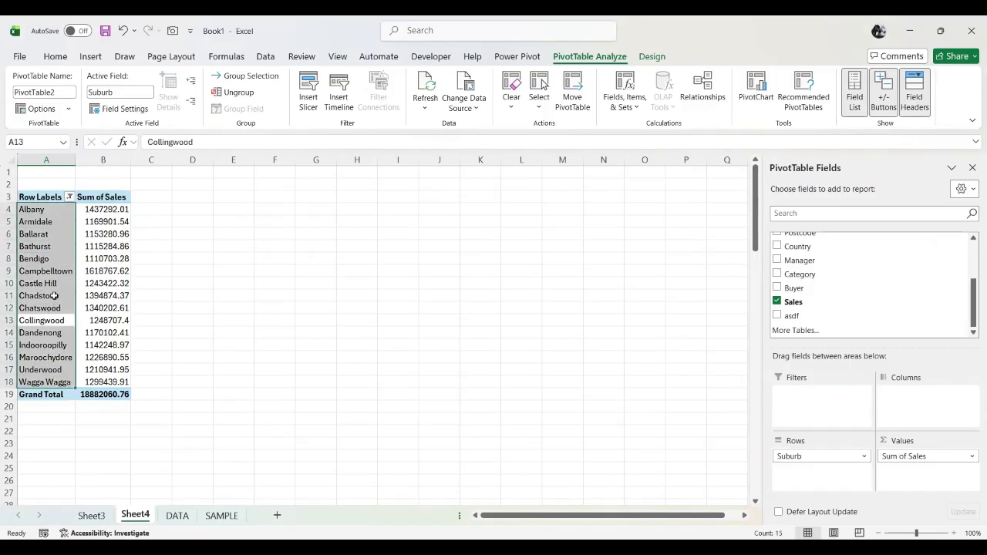
left_click(53, 273)
left_click(266, 261)
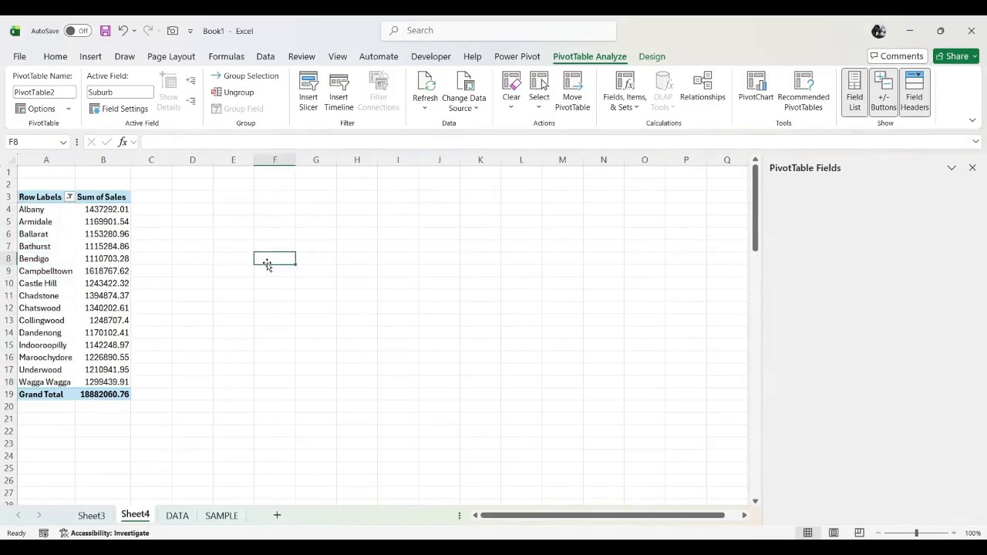
Insert a clustered column PivotChart of sales by suburb and place it beside the PivotTable at about C3:K17.
left_click(37, 261)
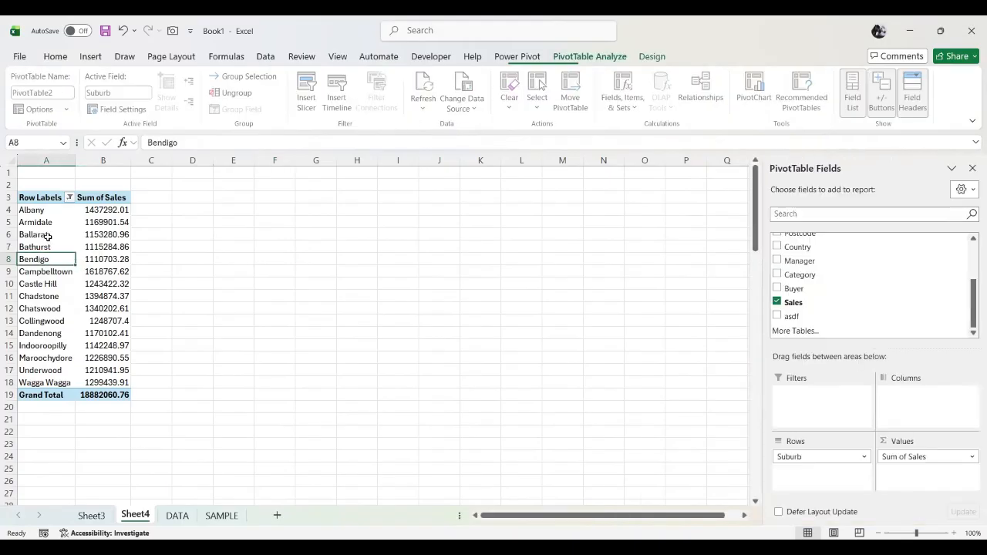
left_click(91, 57)
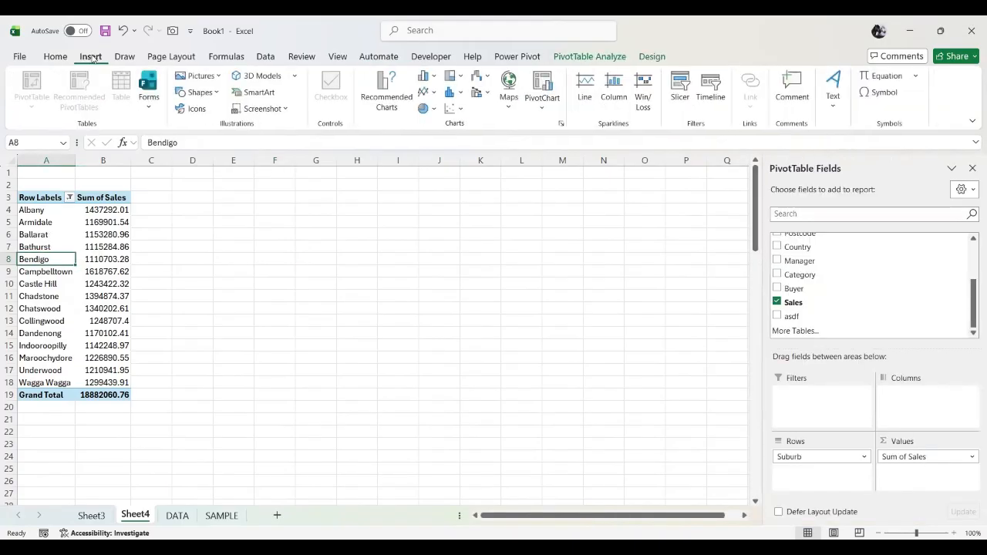
left_click(380, 99)
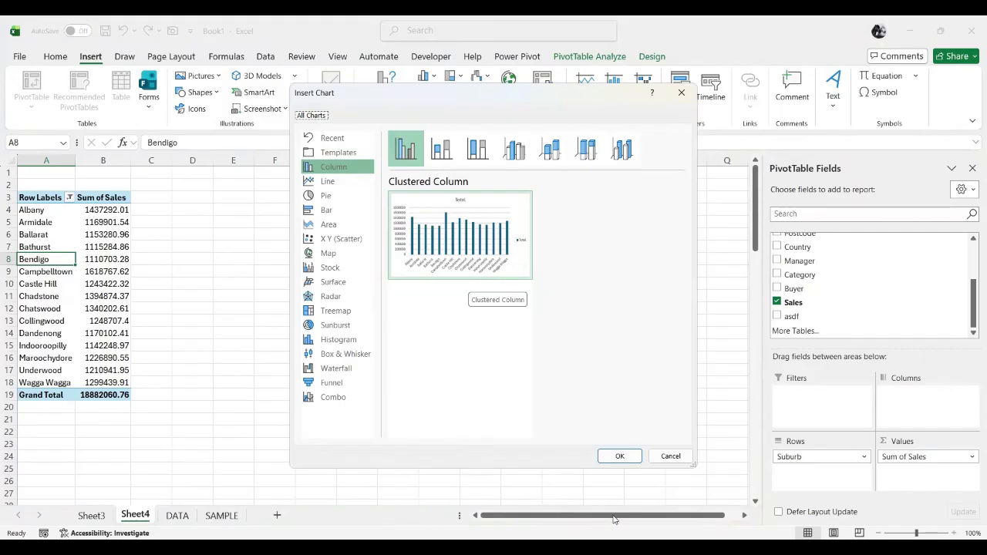
left_click(622, 456)
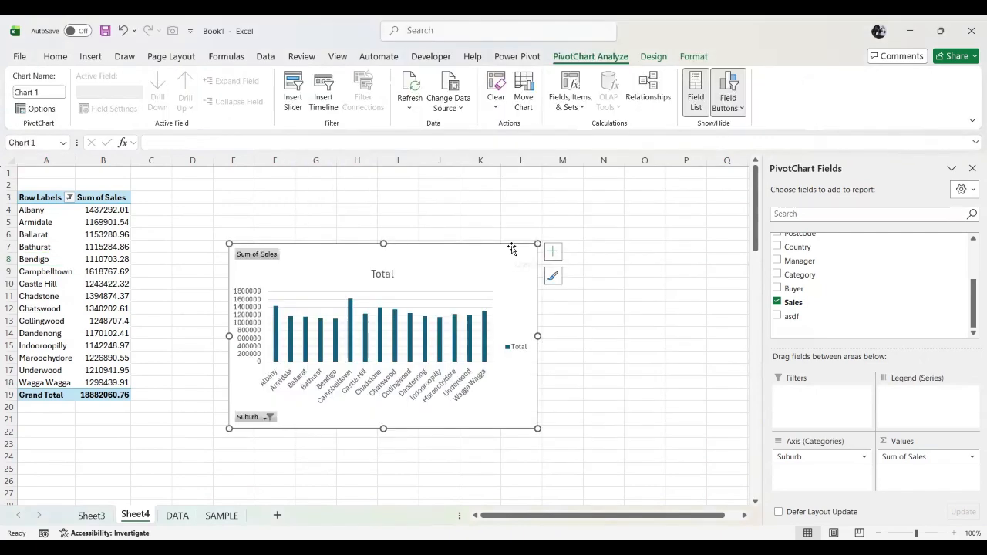
left_click_drag(511, 246, 445, 190)
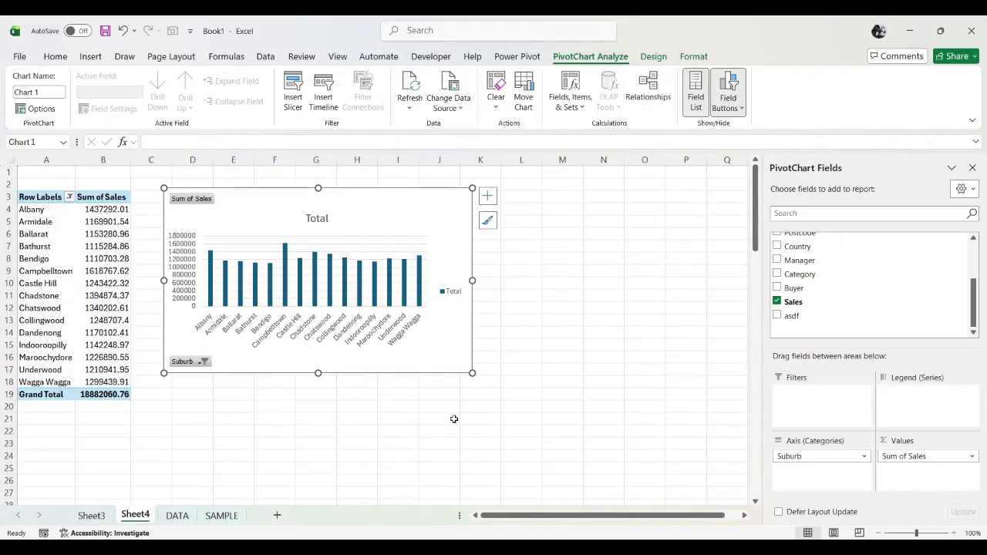
Return to the DATA worksheet and create another PivotTable from Table1 on a new worksheet.
left_click(177, 516)
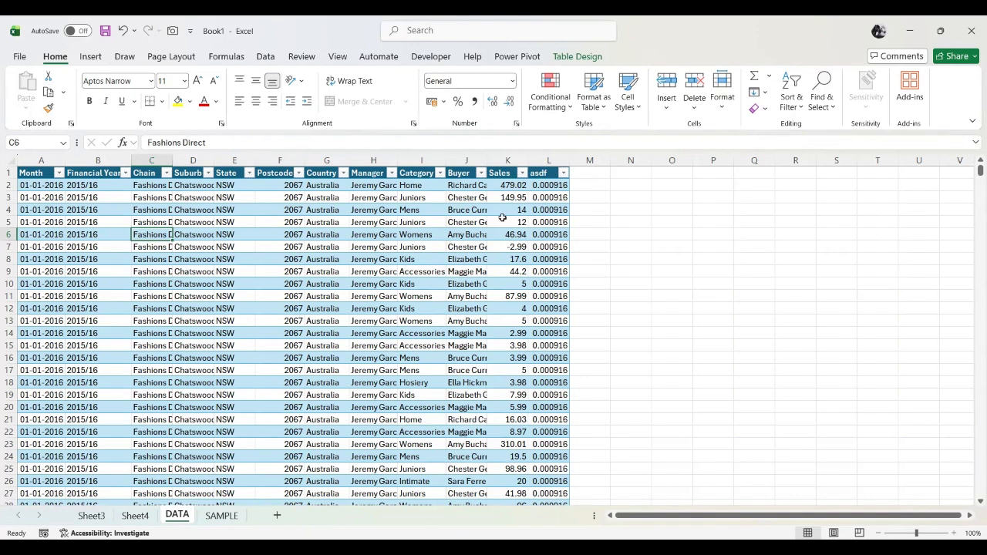
left_click(91, 58)
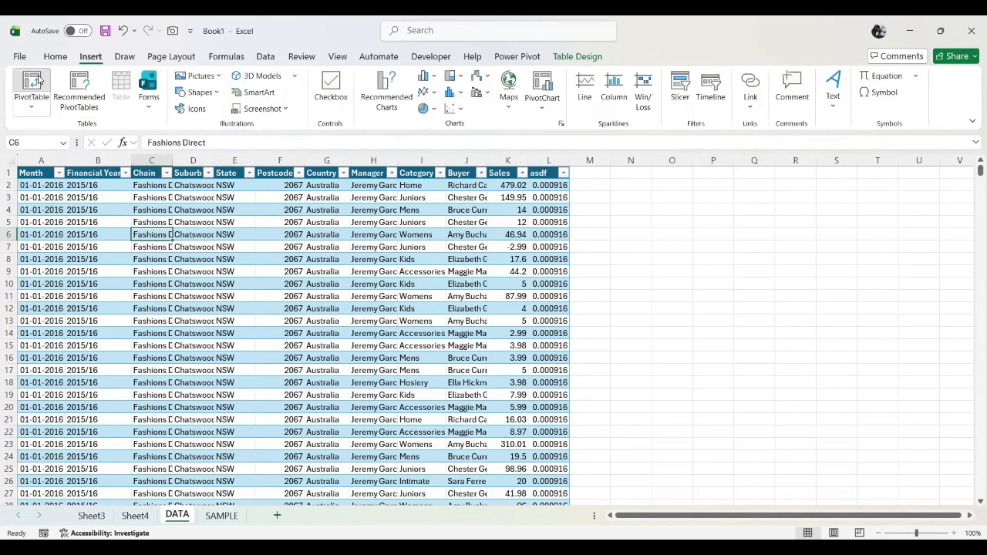
left_click(31, 81)
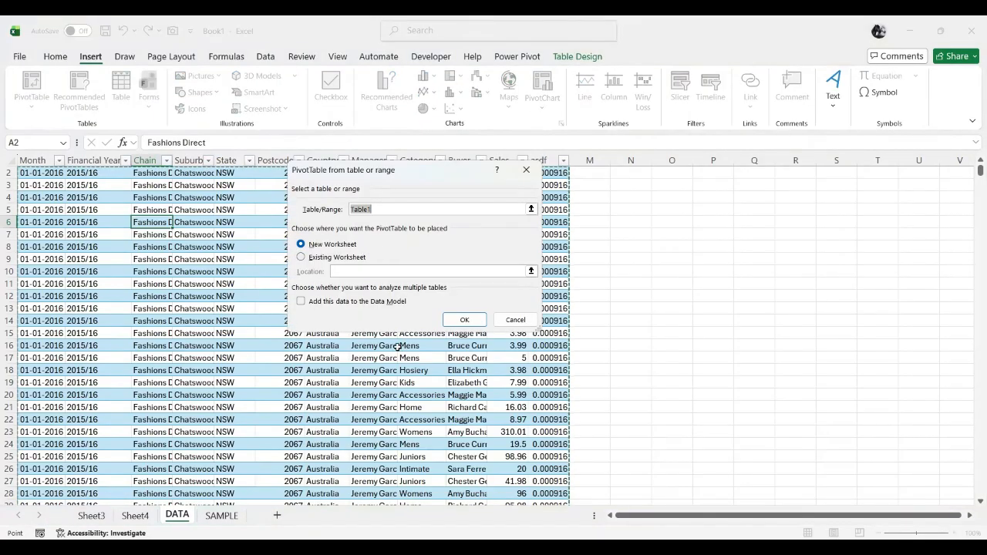
left_click(464, 322)
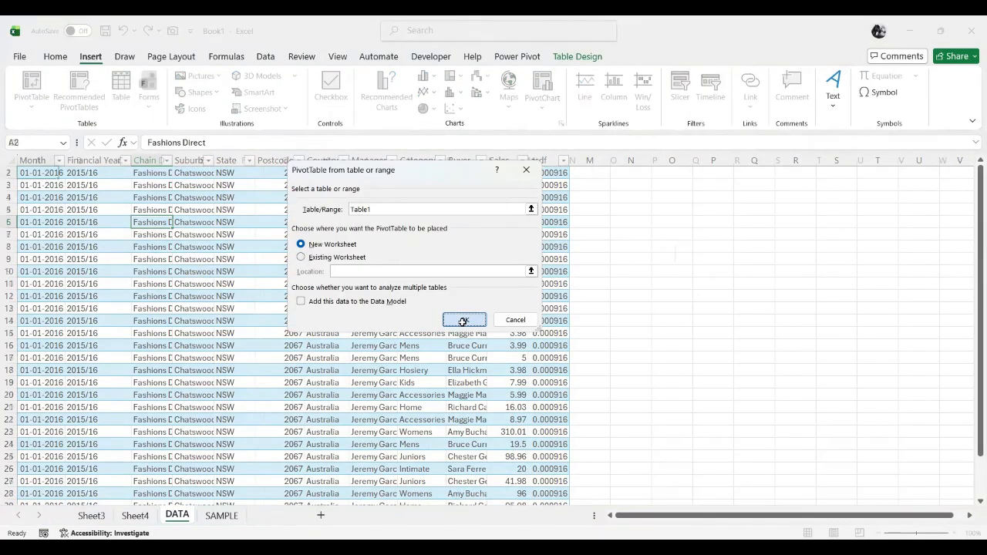
Add Manager to the PivotTable's rows and Sales to its values as a sum.
scroll(840, 290, "down", 3)
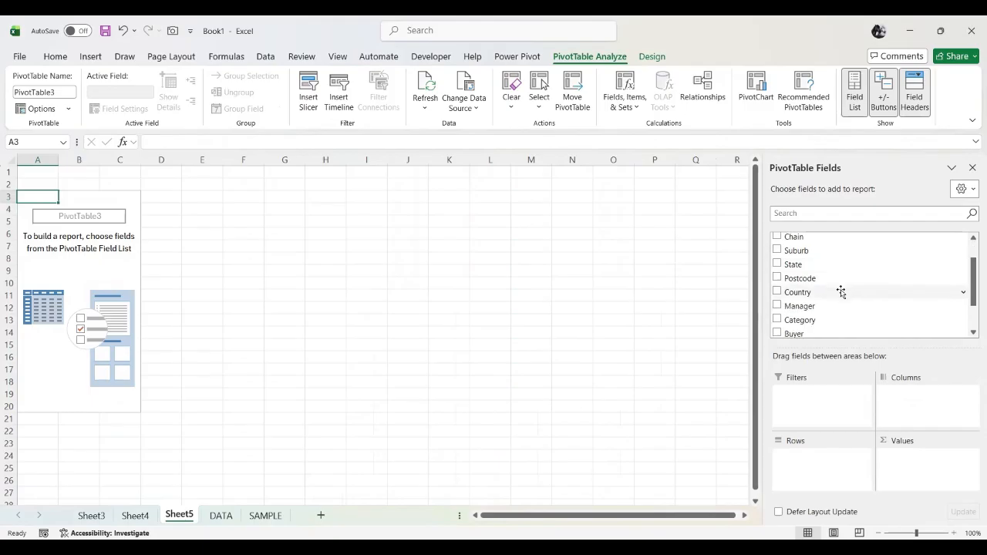
left_click_drag(806, 275, 819, 471)
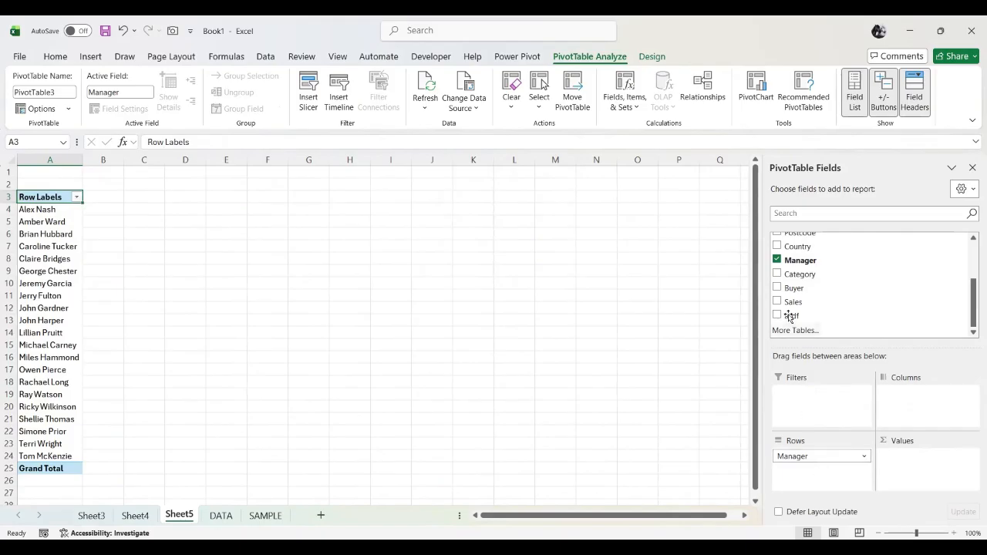
left_click_drag(794, 307, 902, 462)
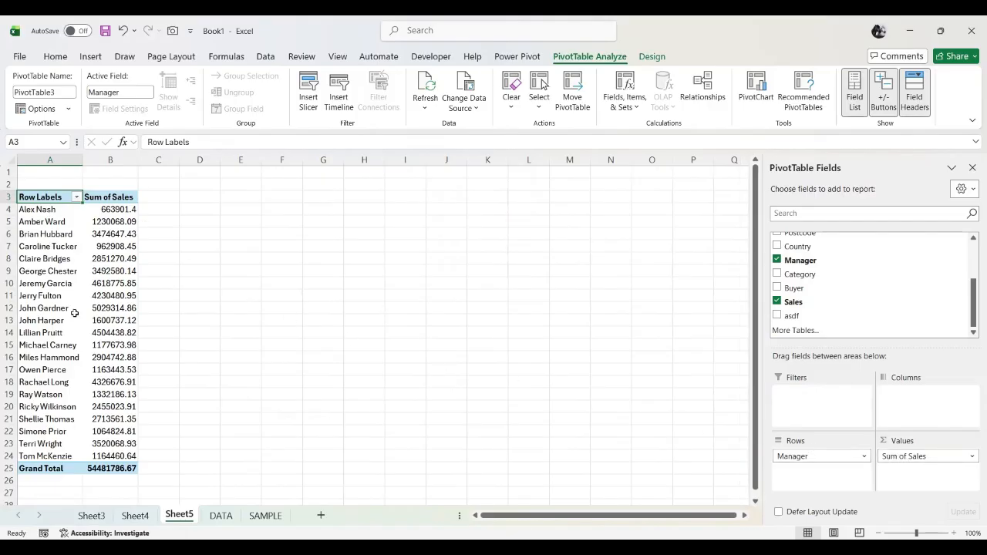
Insert a clustered bar PivotChart of sales by manager and resize it to cover about D3:K21 beside the PivotTable.
left_click(51, 247)
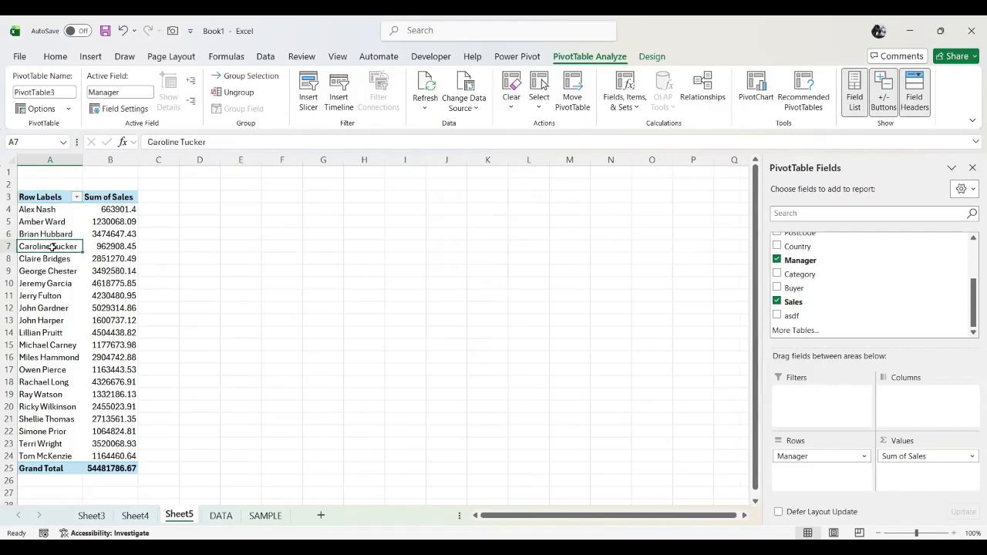
left_click(88, 57)
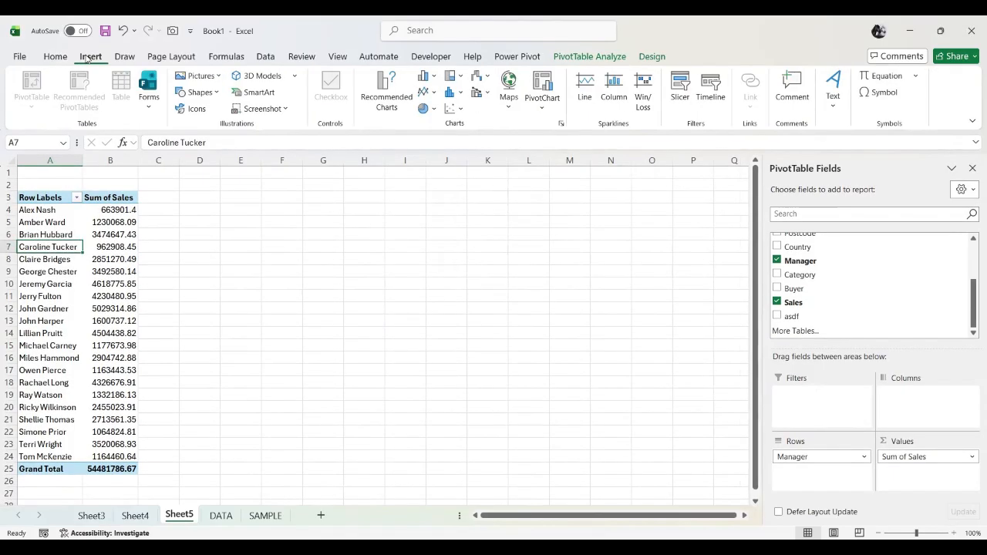
left_click(376, 94)
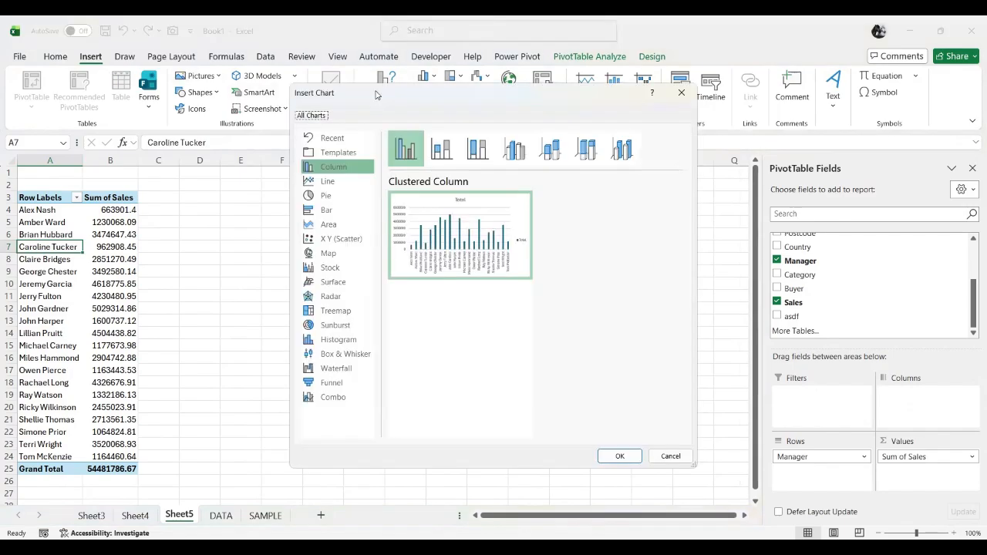
left_click(336, 213)
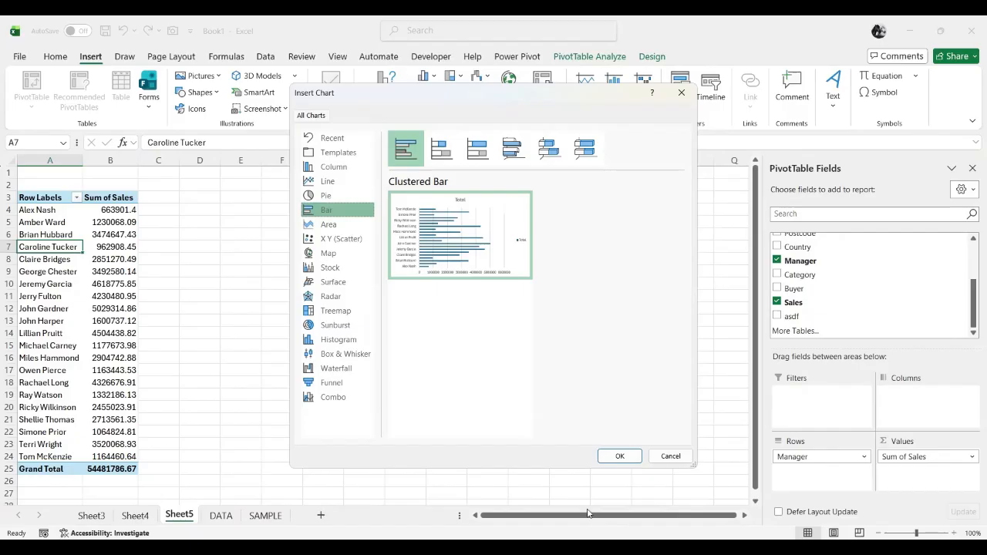
double_click(465, 256)
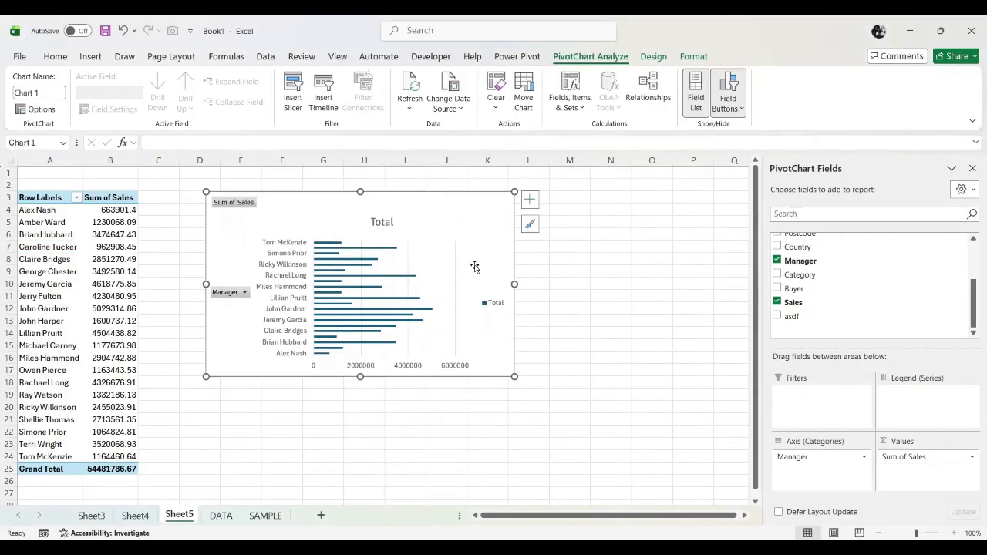
left_click_drag(514, 376, 499, 421)
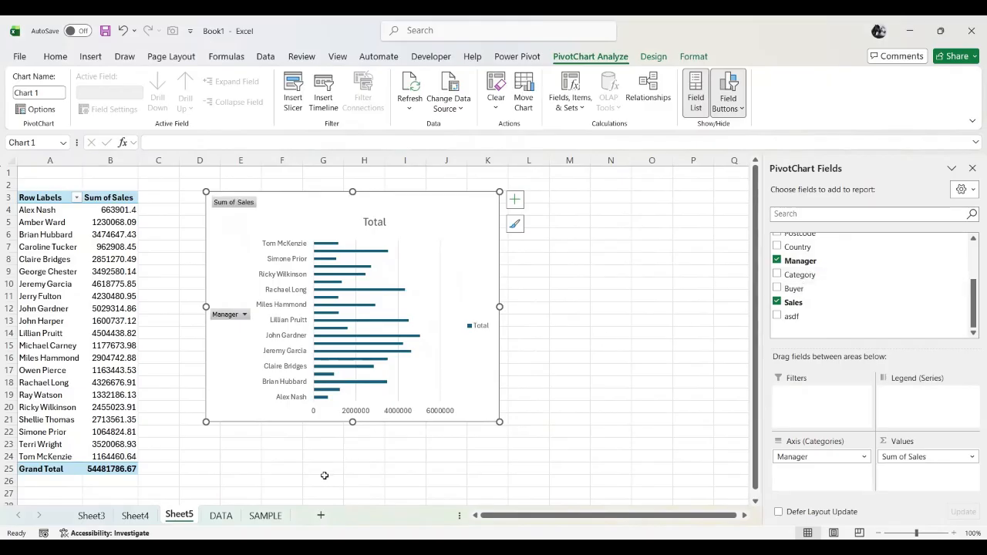
Create another PivotTable from Table1 on a new worksheet, with State in the rows and the sum of Postcode in the values.
left_click(221, 515)
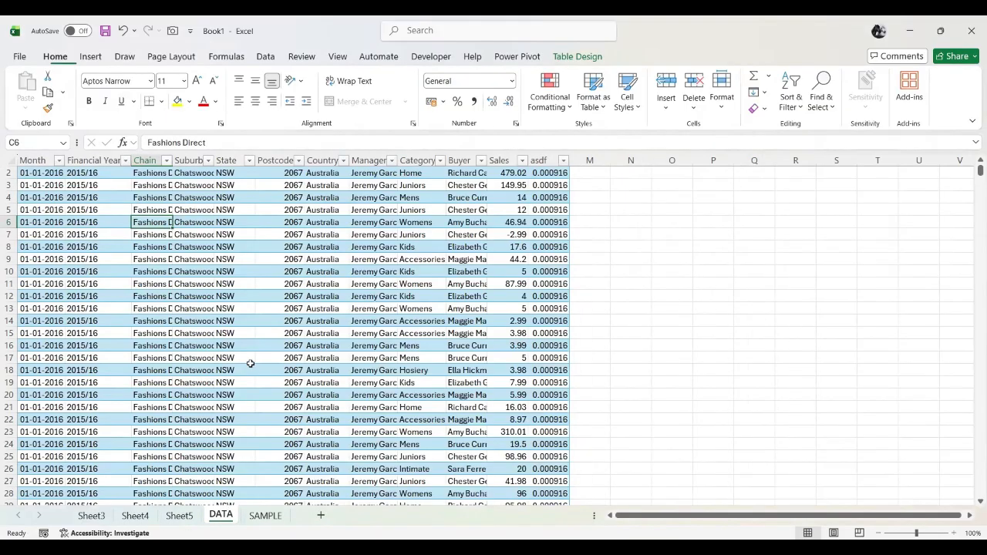
left_click(90, 56)
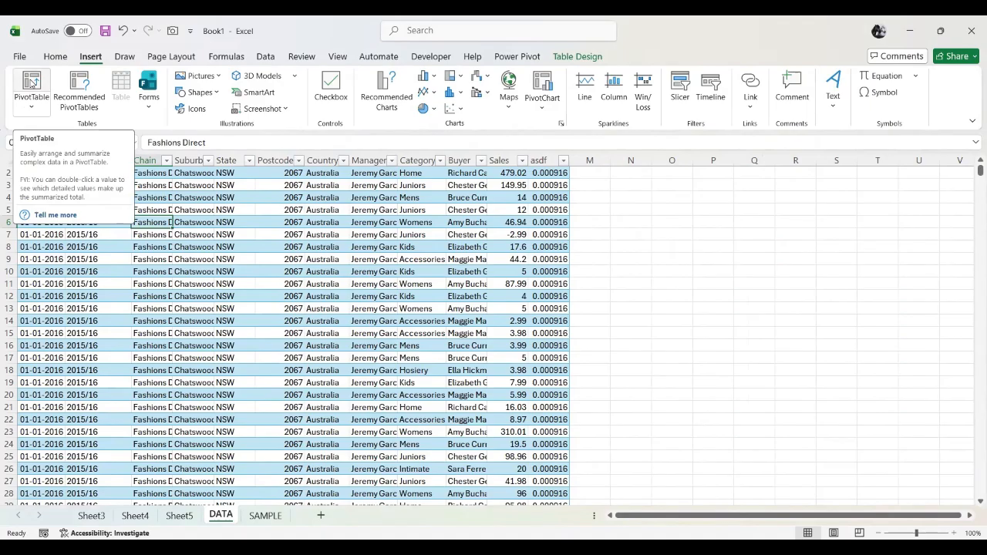
left_click(31, 82)
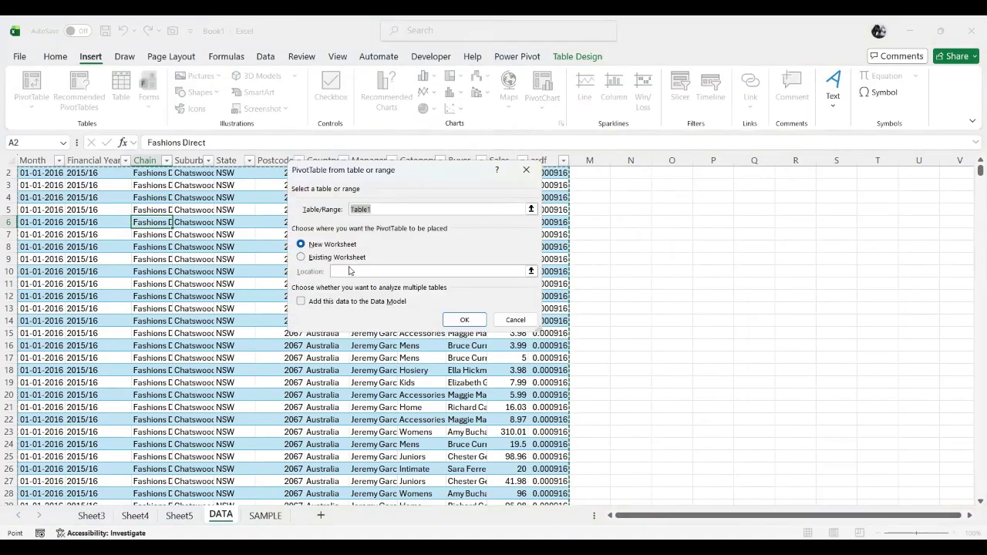
left_click(465, 320)
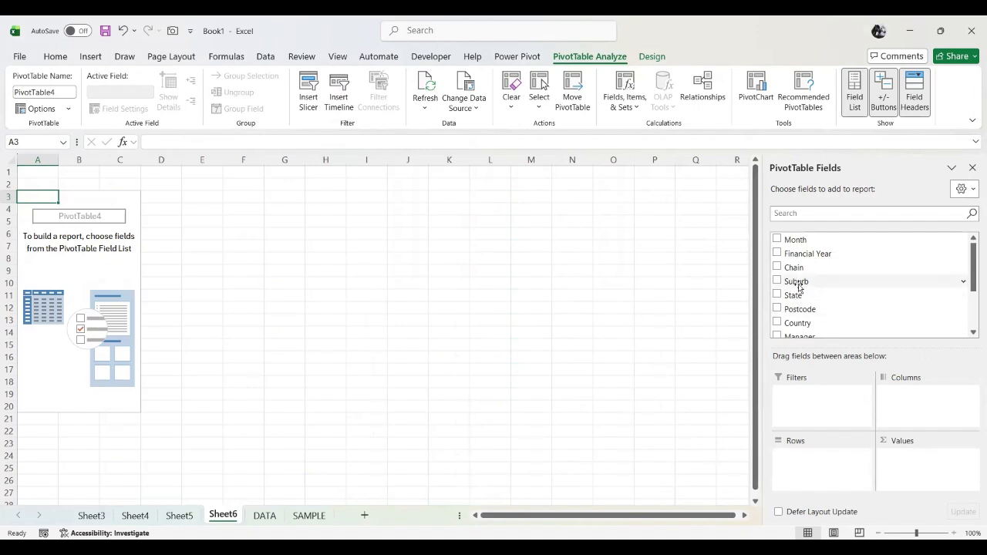
left_click_drag(800, 284, 801, 459)
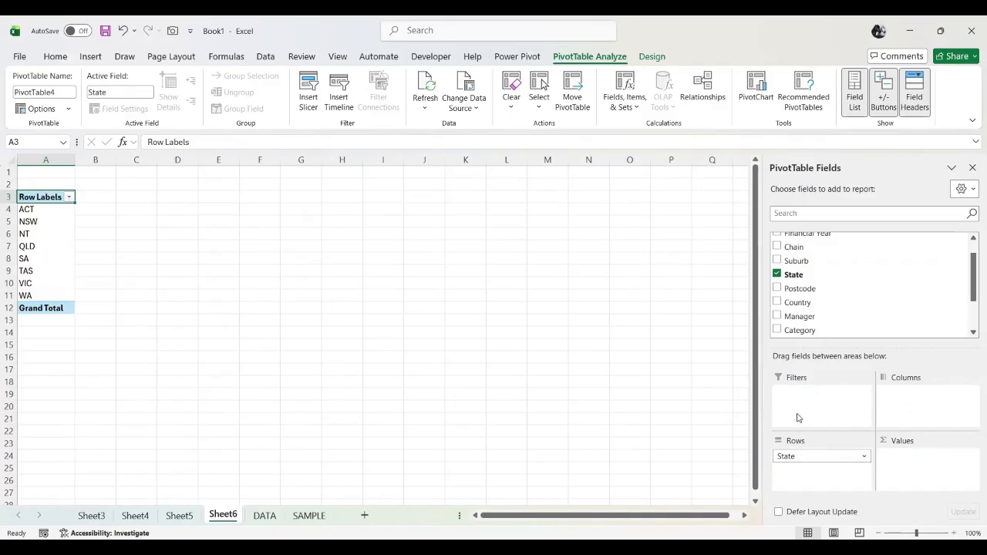
left_click_drag(799, 290, 921, 468)
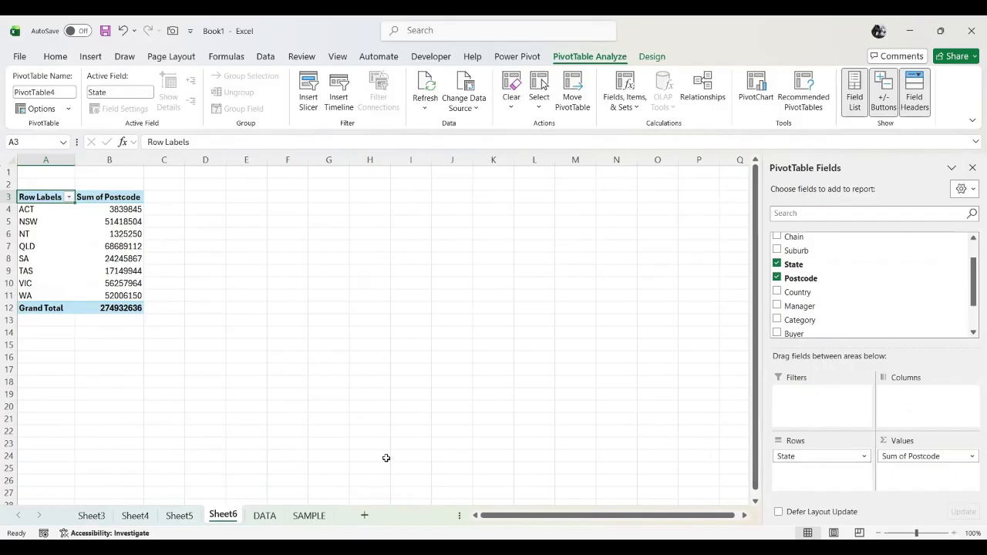
Examine how the State and Postcode entries repeat down the rows of the DATA worksheet.
left_click(264, 517)
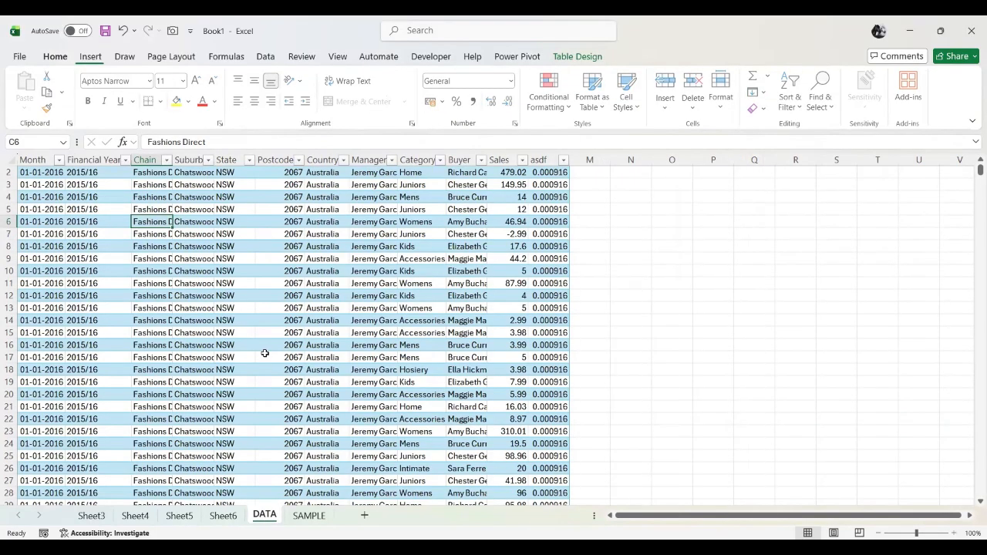
scroll(264, 353, "up", 1)
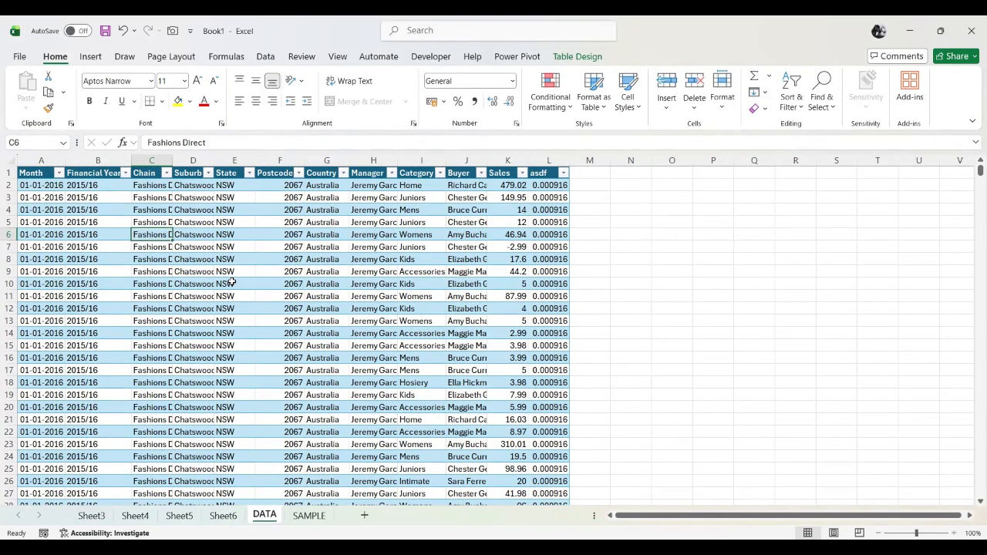
left_click(226, 185)
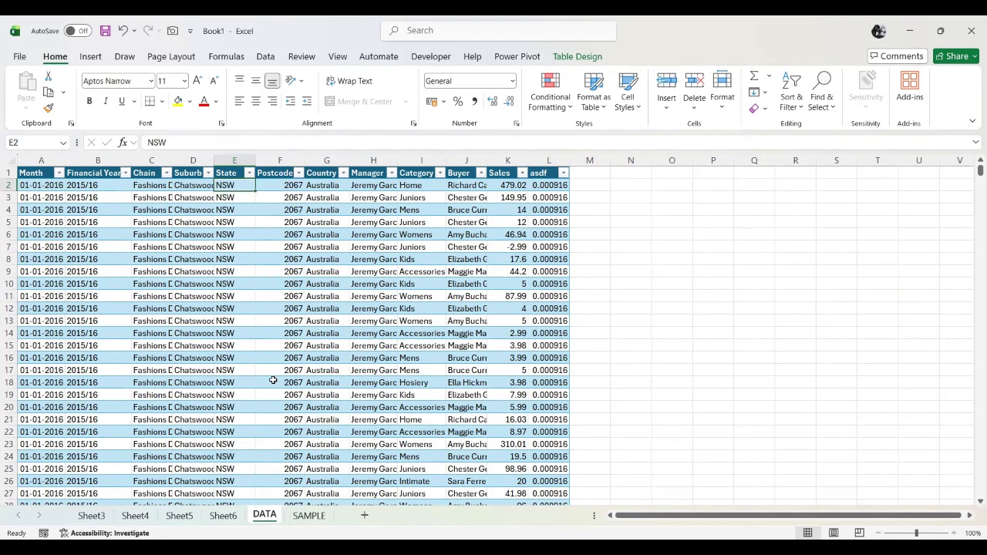
scroll(273, 380, "down", 1)
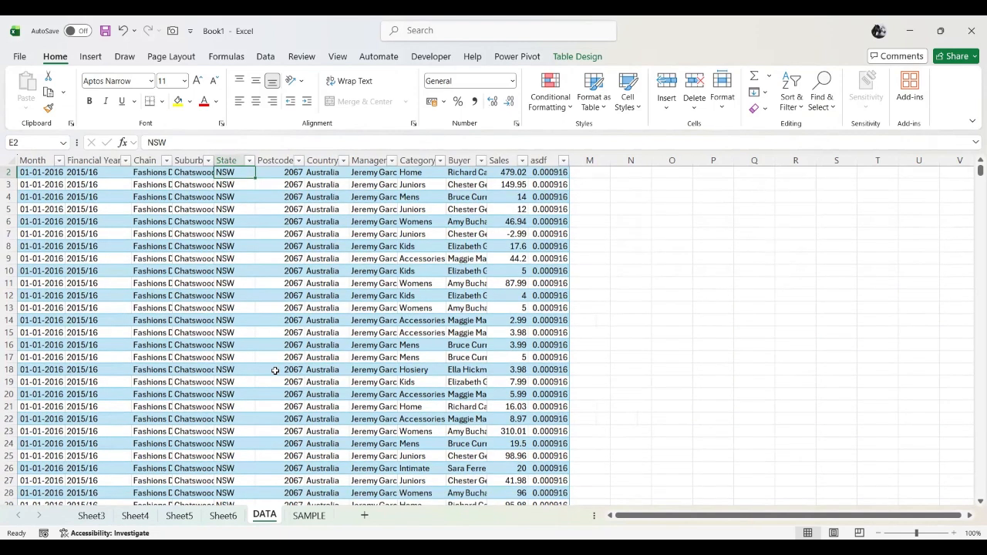
scroll(274, 371, "down", 20)
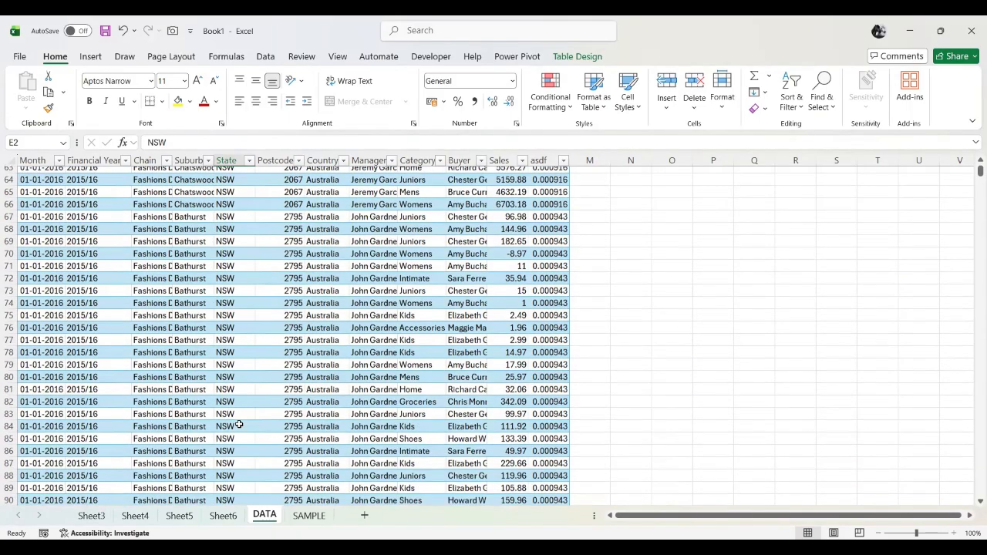
scroll(240, 420, "down", 5)
scroll(246, 405, "up", 6)
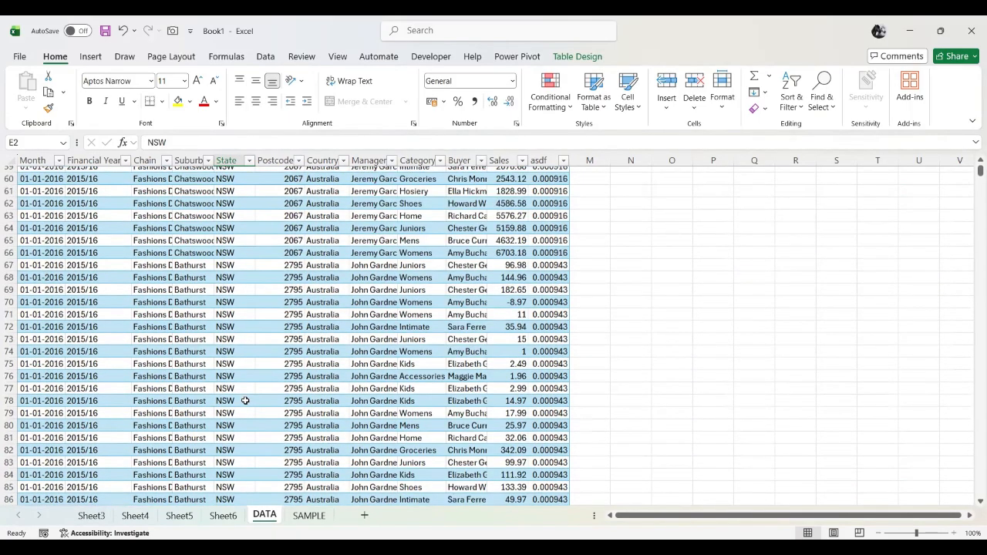
scroll(245, 400, "up", 5)
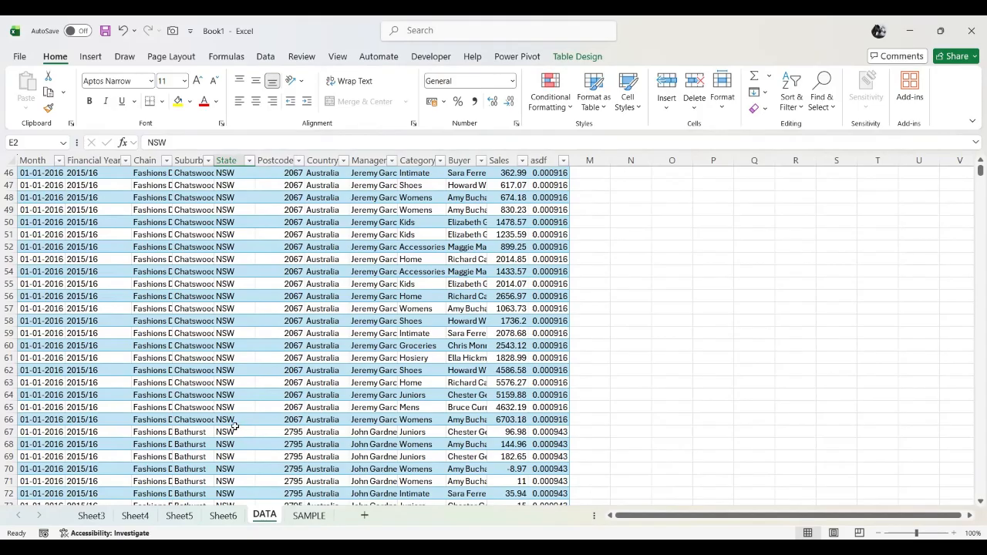
scroll(234, 425, "down", 3)
scroll(234, 426, "down", 3)
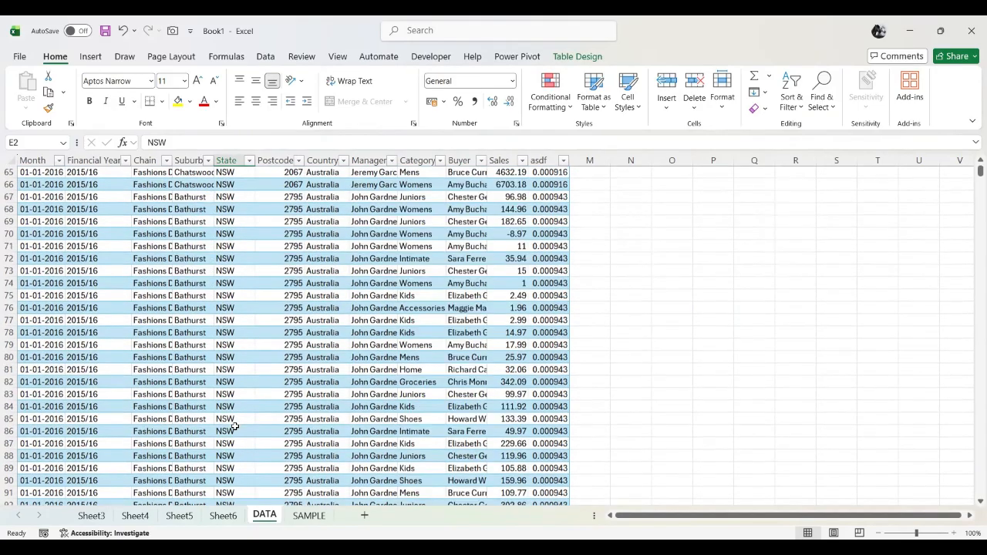
scroll(234, 425, "down", 9)
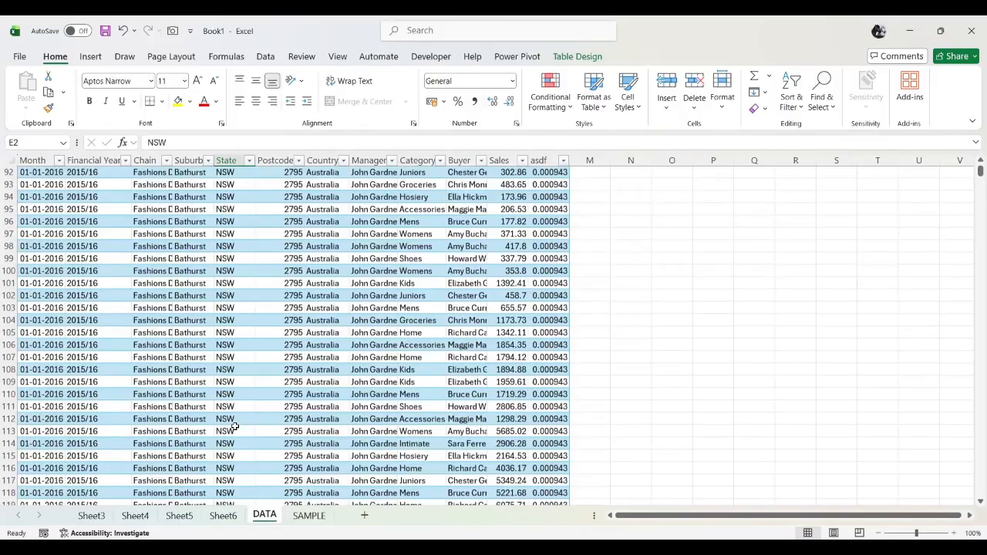
scroll(233, 425, "down", 10)
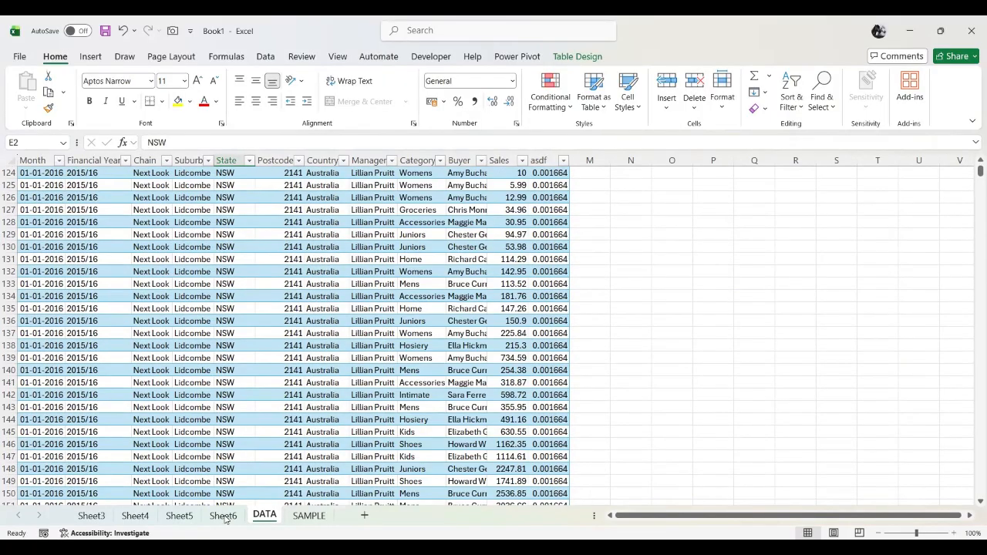
scroll(252, 413, "down", 1)
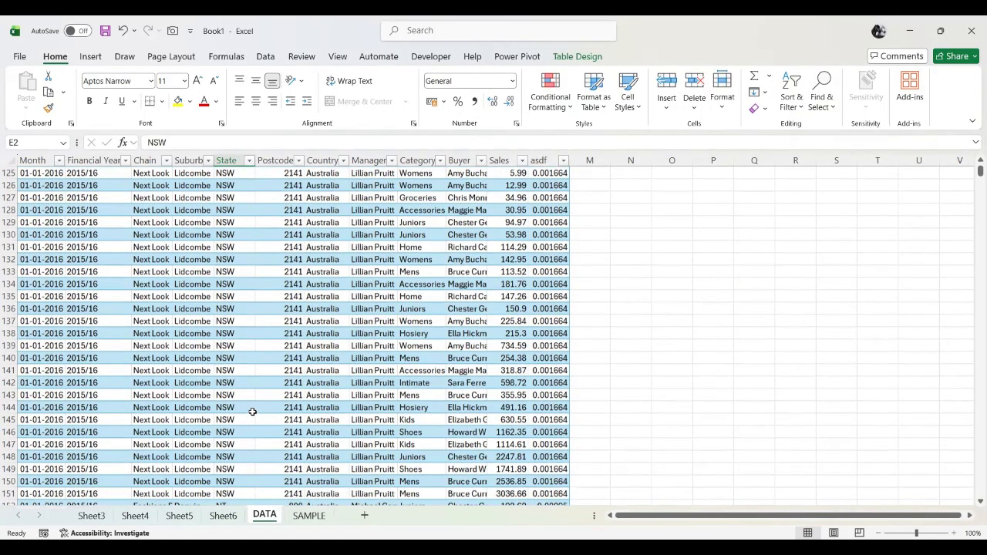
scroll(252, 413, "down", 6)
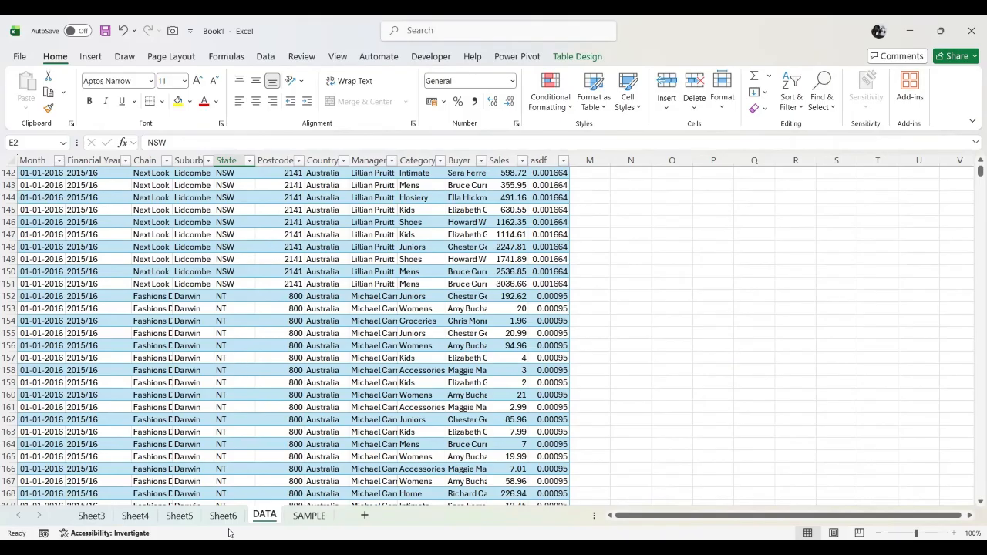
Change the Postcode value field in the Sheet6 PivotTable to summarise by Count.
left_click(223, 515)
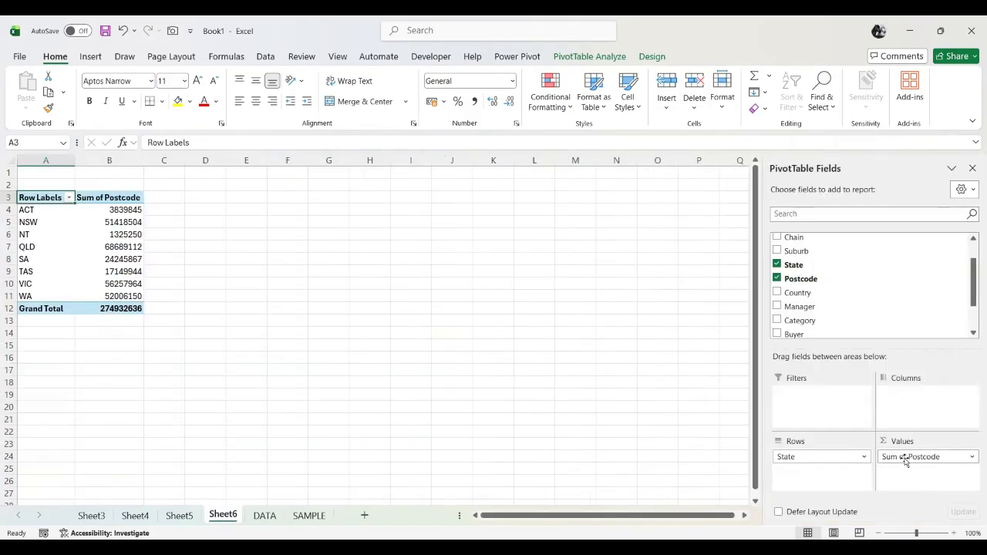
left_click(971, 458)
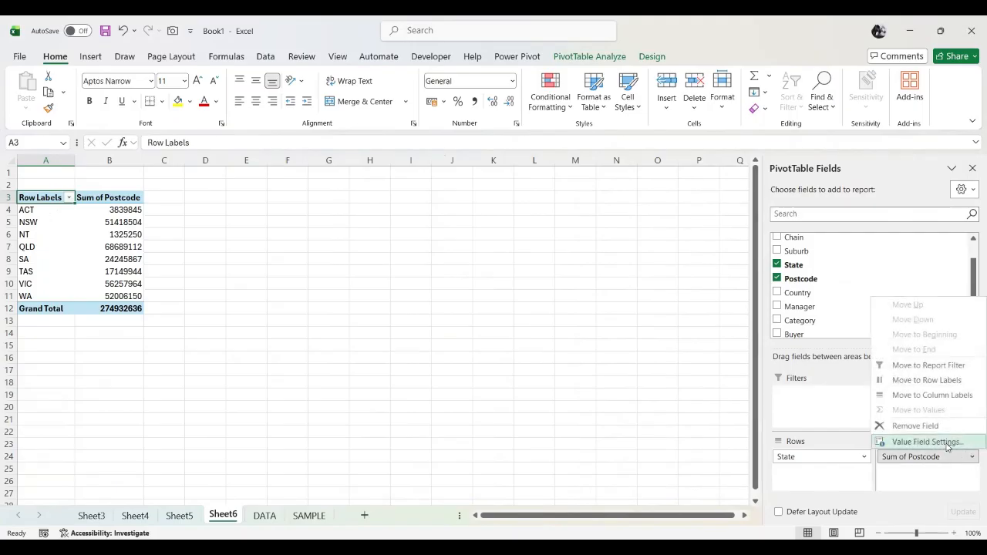
left_click(948, 443)
left_click(316, 246)
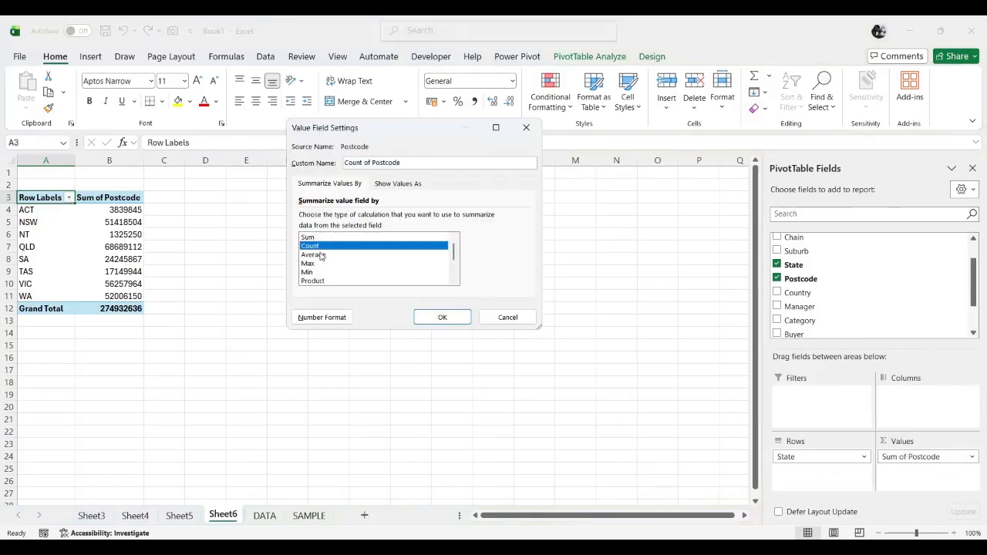
left_click(440, 318)
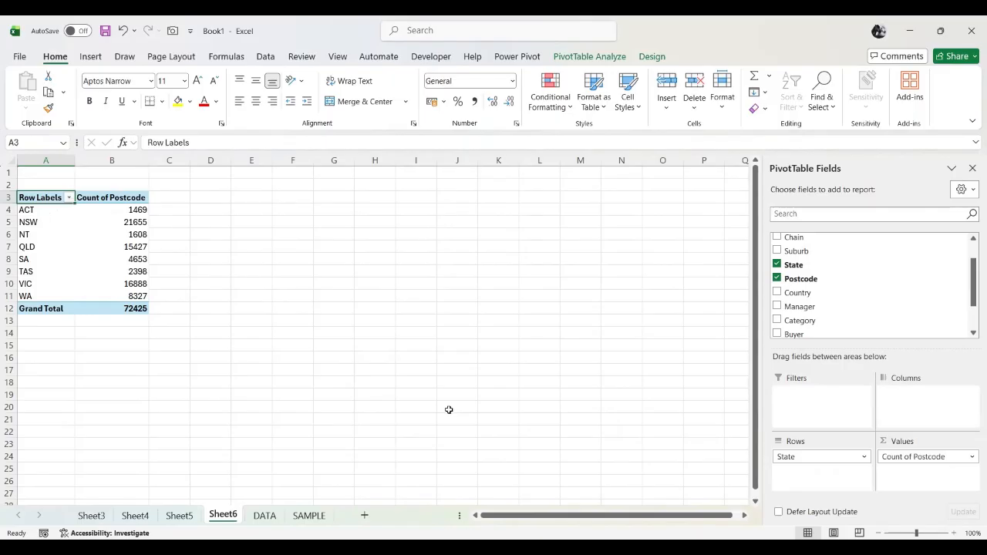
Compare the source State and Postcode rows on the DATA worksheet with the postcode counts in the Sheet6 PivotTable.
left_click(263, 516)
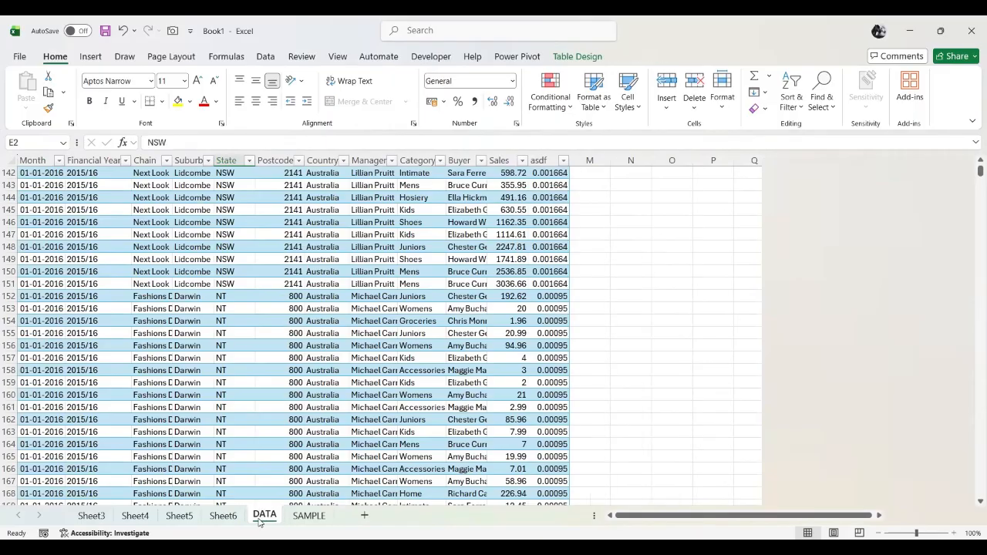
scroll(348, 290, "up", 6)
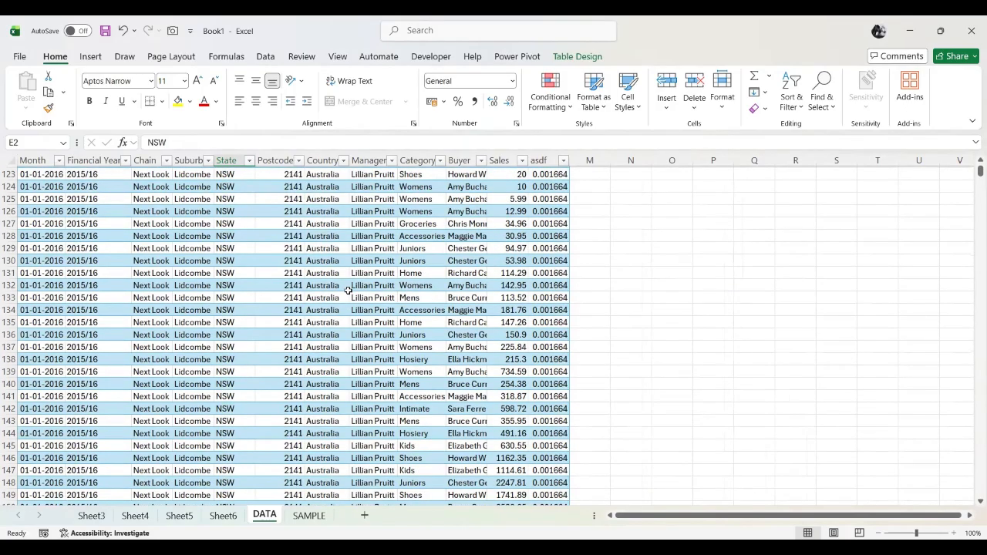
scroll(327, 271, "up", 17)
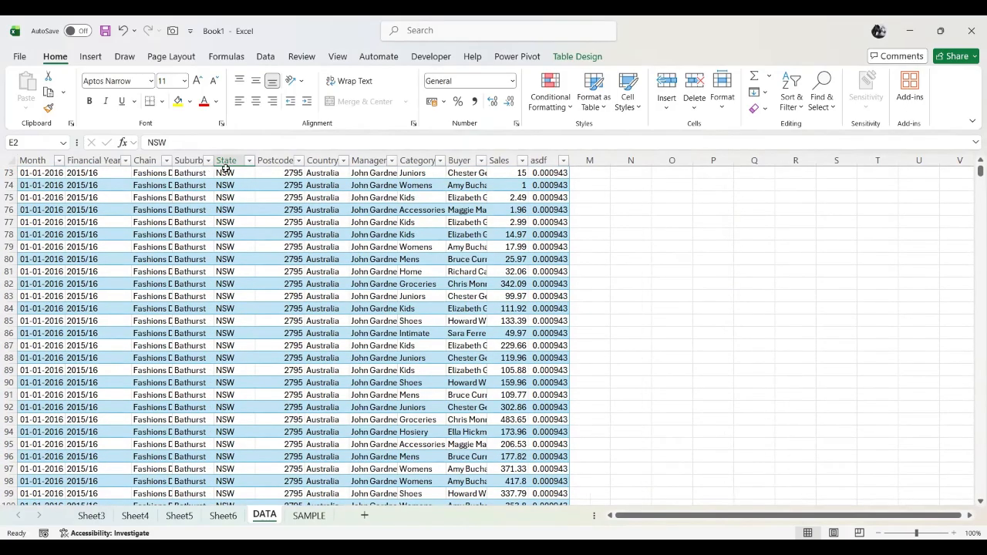
scroll(249, 276, "up", 2)
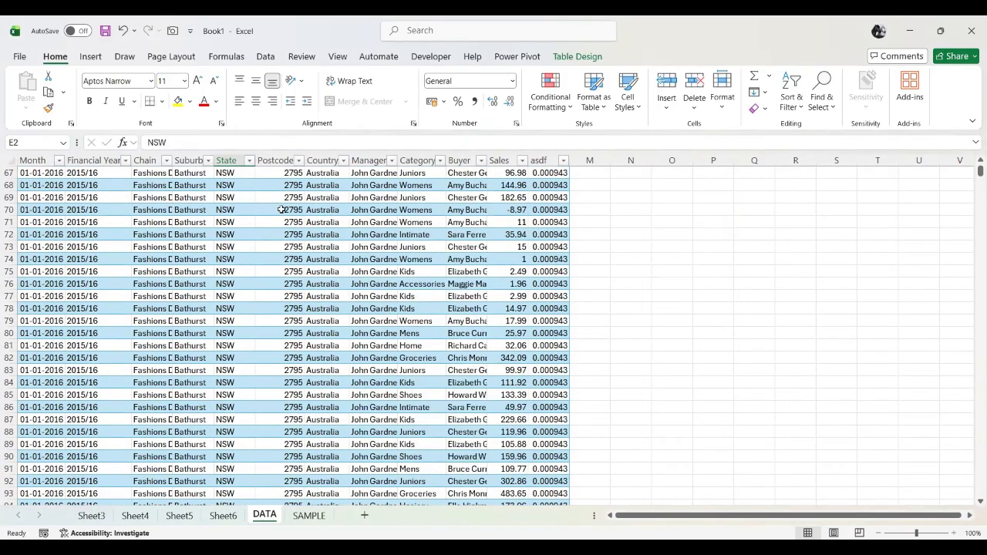
scroll(281, 366, "down", 12)
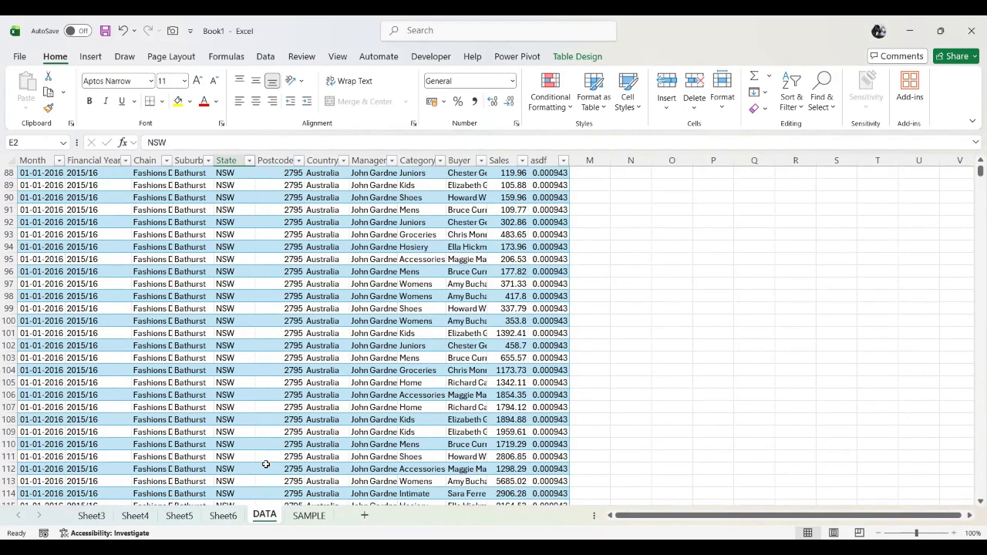
scroll(265, 460, "down", 2)
scroll(265, 460, "down", 12)
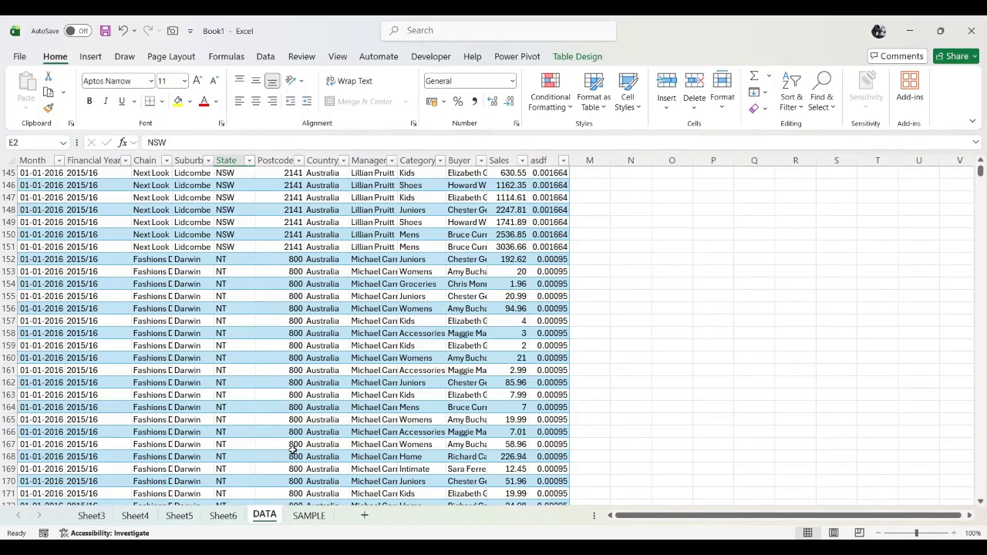
left_click(234, 515)
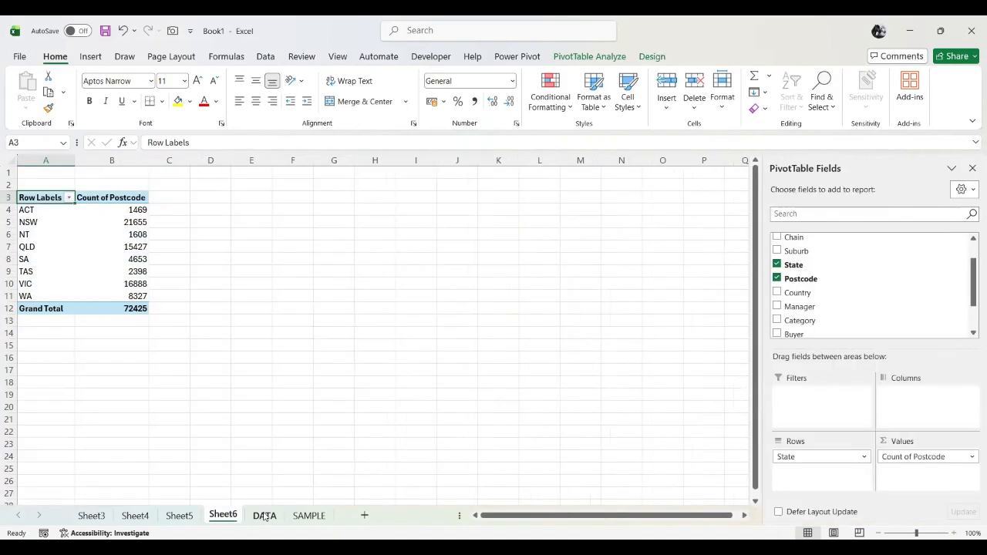
Examine how the Postcode entries 2067, 2795 and 2141 repeat within the NSW rows on the DATA worksheet.
left_click(265, 515)
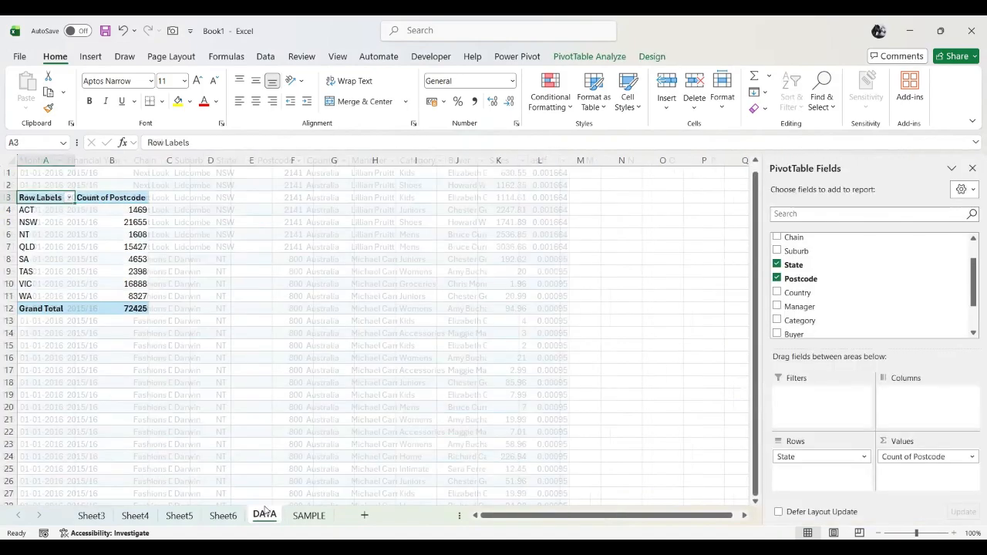
scroll(292, 185, "up", 7)
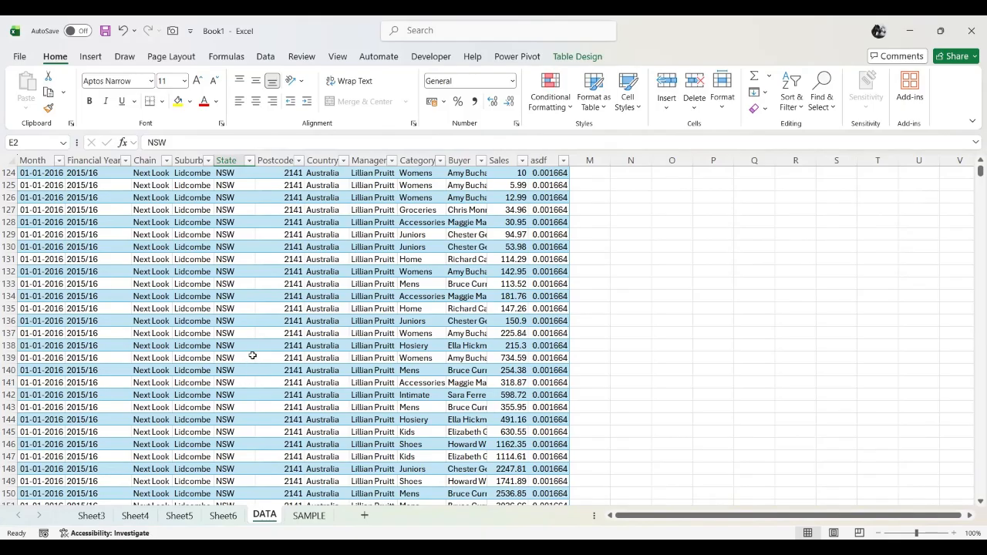
left_click(285, 172)
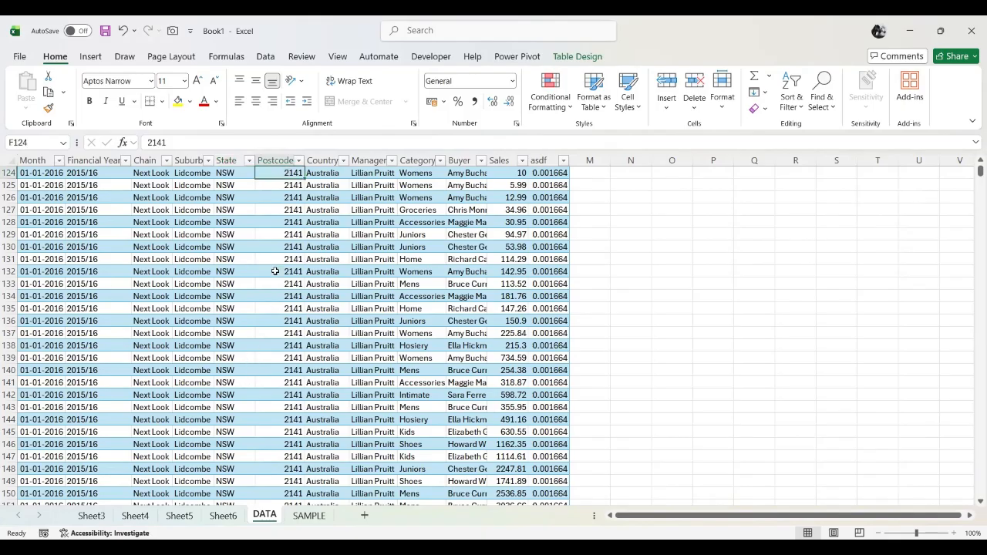
scroll(274, 271, "up", 1)
scroll(280, 265, "up", 20)
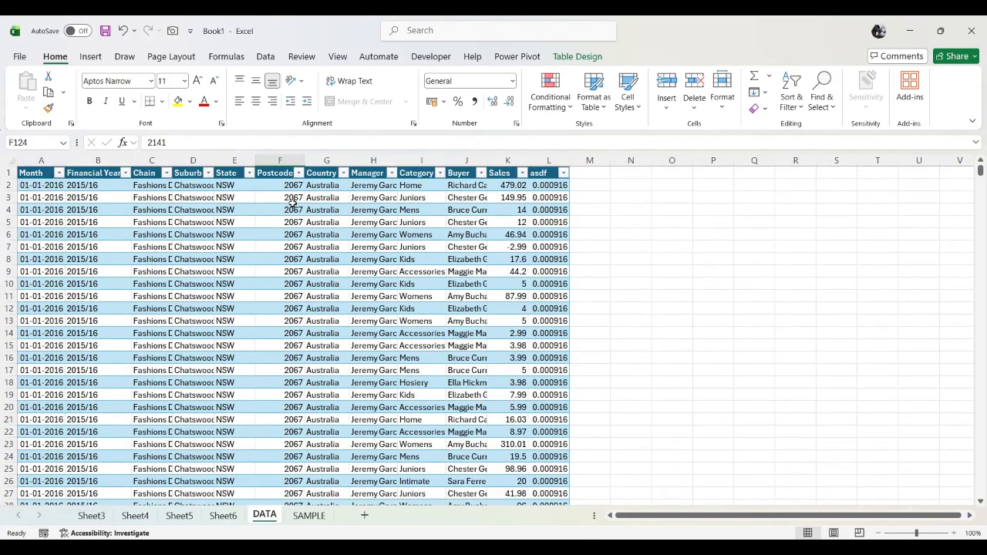
scroll(285, 403, "down", 1)
scroll(284, 405, "down", 7)
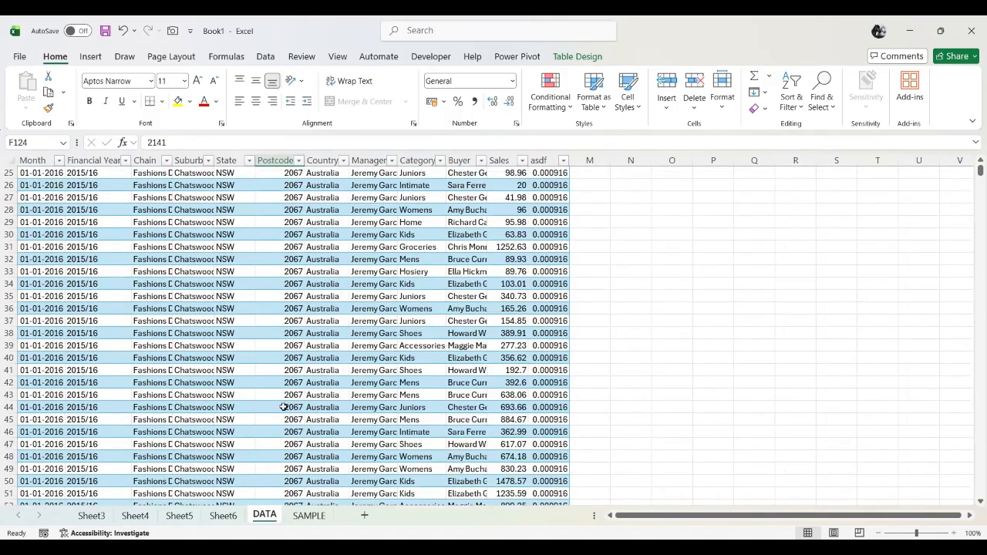
scroll(284, 406, "down", 11)
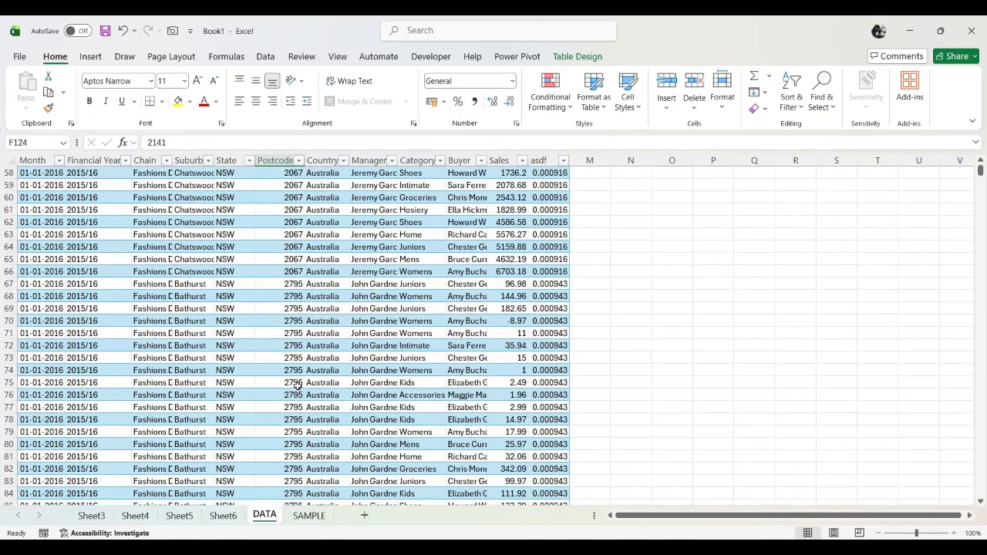
left_click(296, 383)
scroll(306, 437, "down", 8)
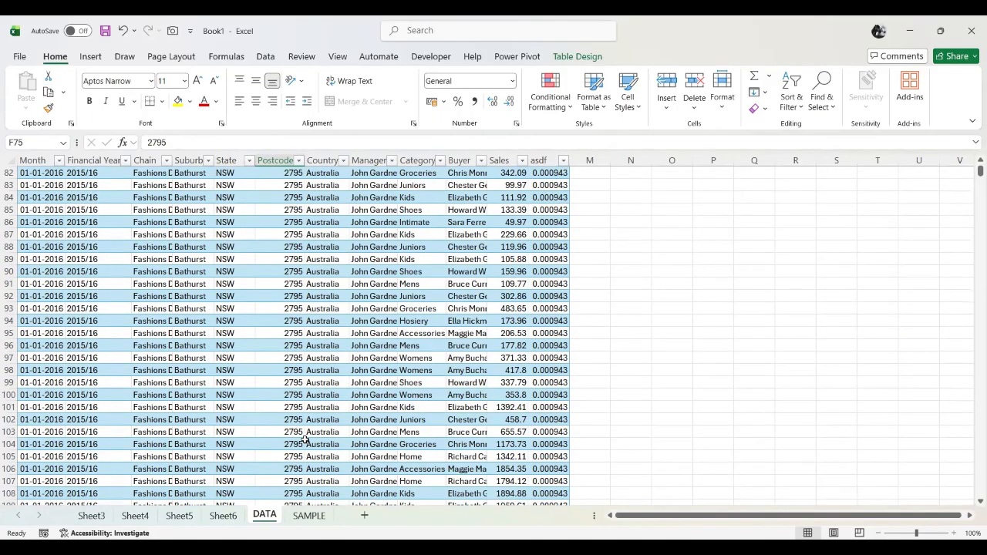
scroll(301, 437, "down", 9)
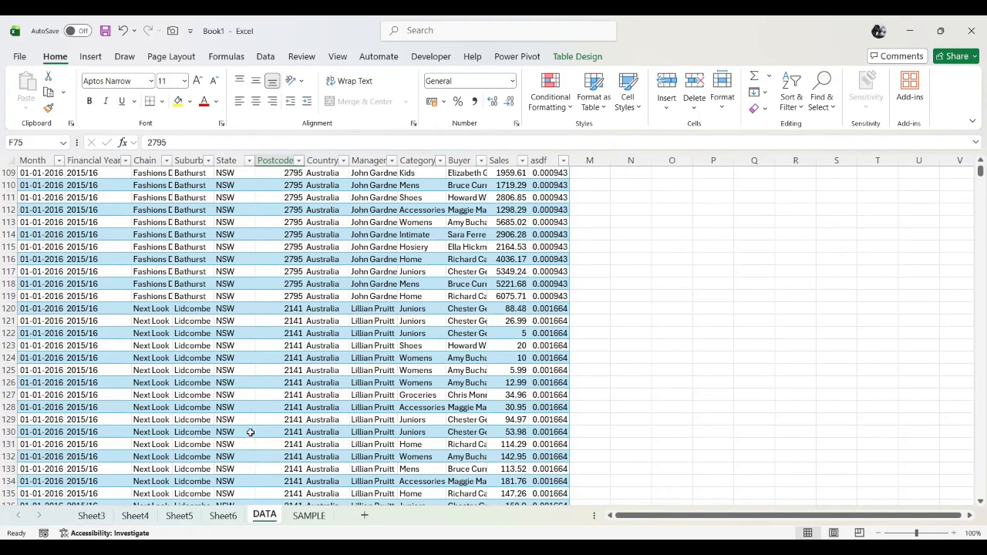
Review the available summary functions for the Postcode value field in the Sheet6 PivotTable without changing the setting.
left_click(223, 515)
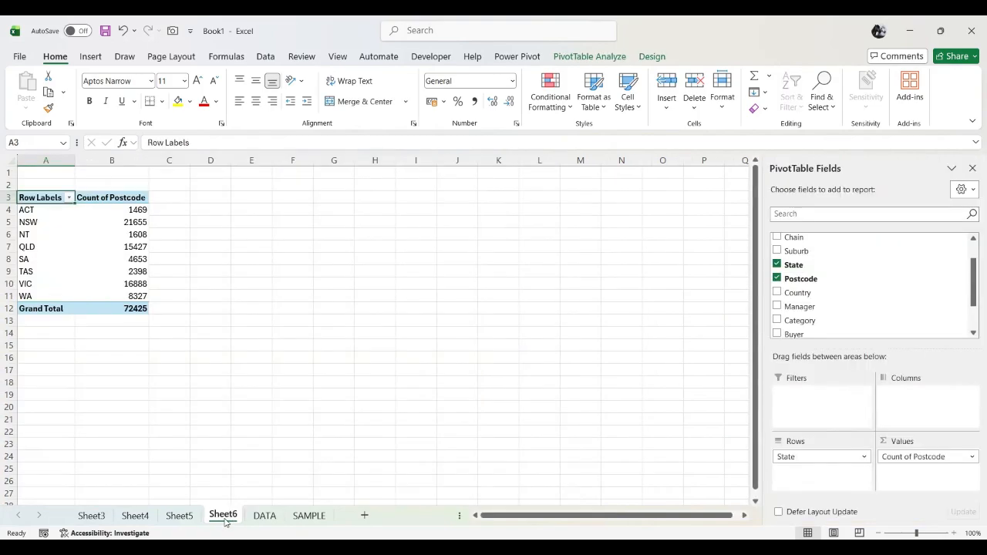
left_click(972, 459)
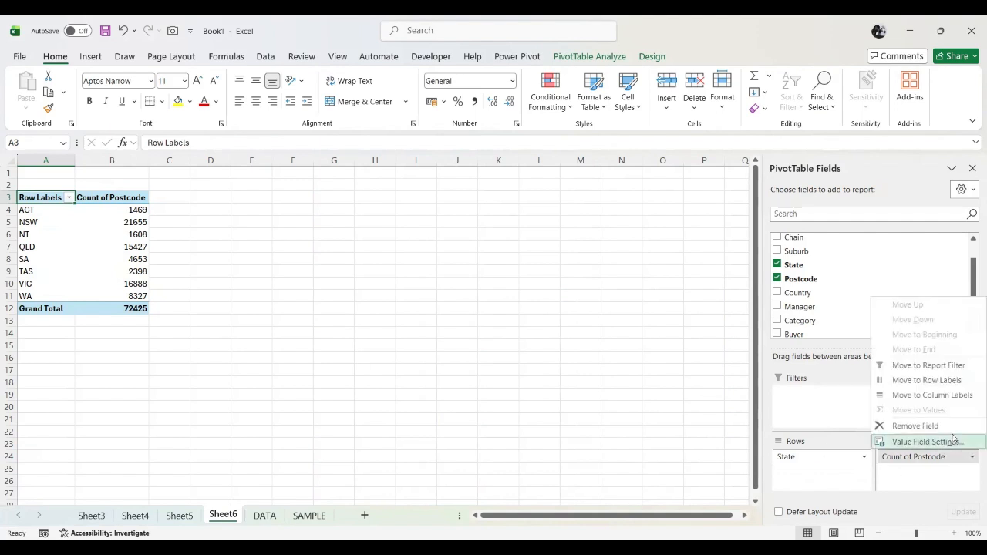
left_click(947, 441)
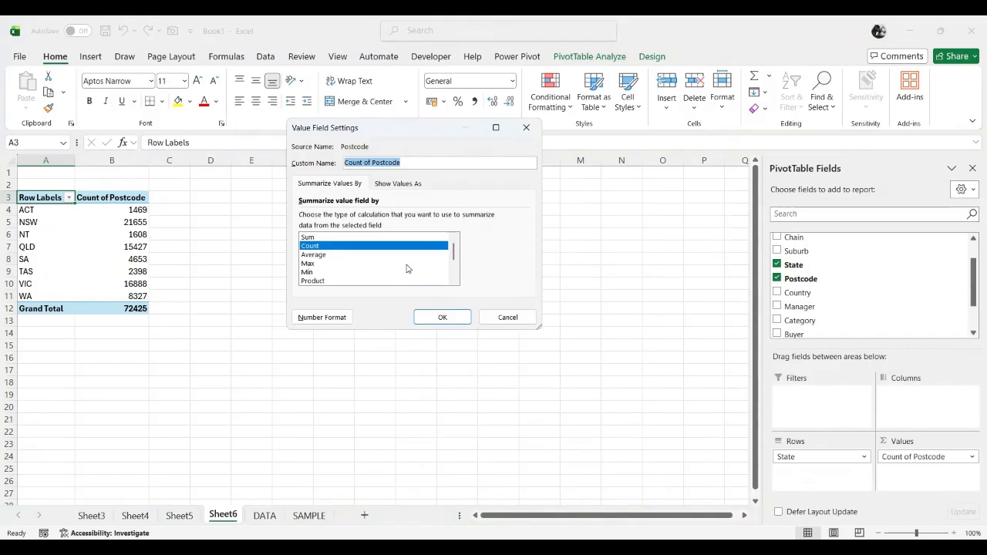
scroll(404, 263, "down", 2)
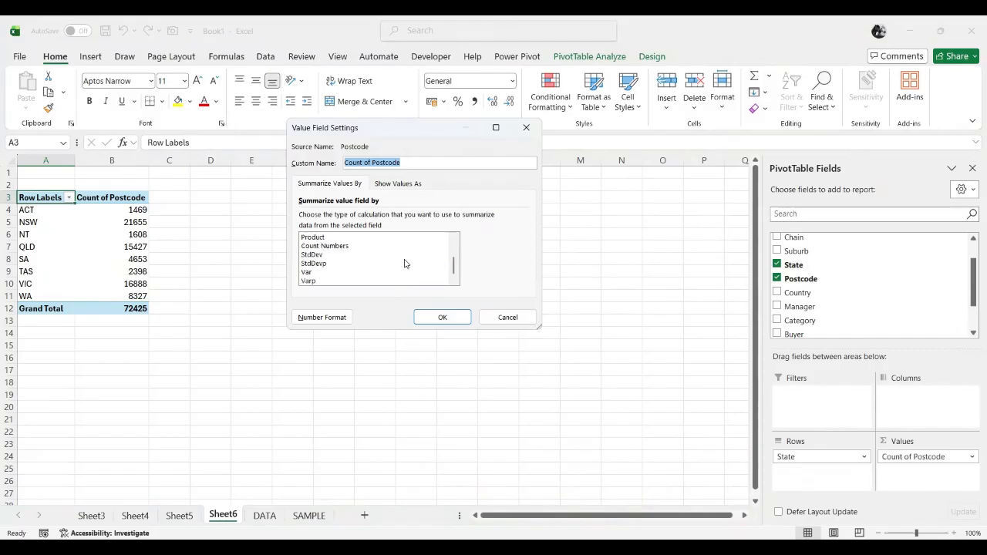
scroll(399, 273, "up", 2)
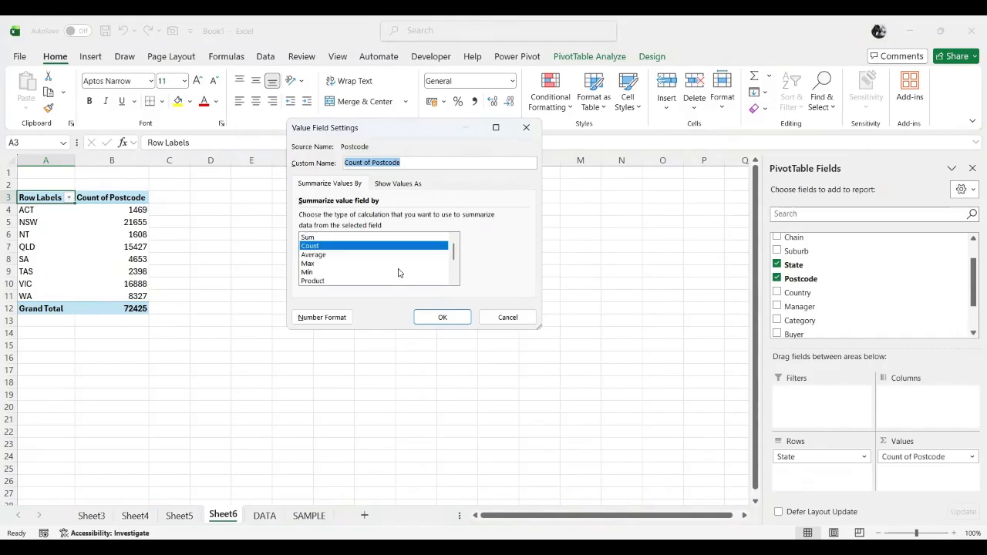
left_click(509, 318)
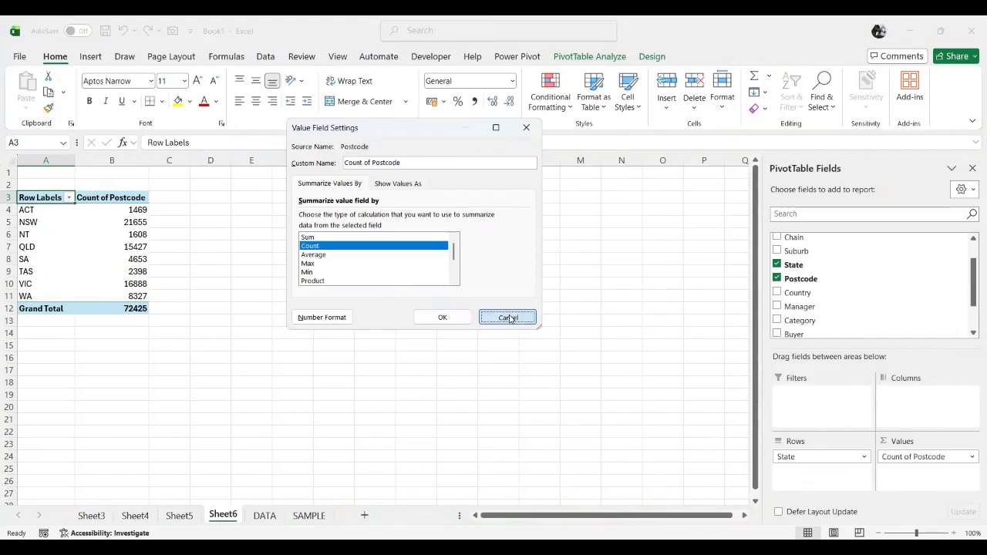
Inspect the COUNTIF formula in the first data row of the asdf column on the DATA worksheet.
left_click(137, 208)
left_click(266, 517)
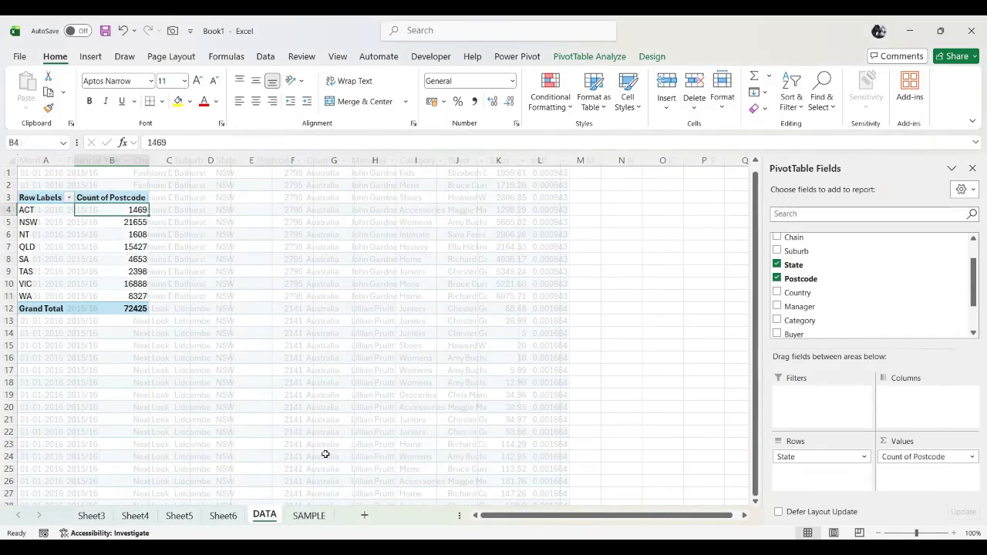
scroll(610, 364, "down", 20)
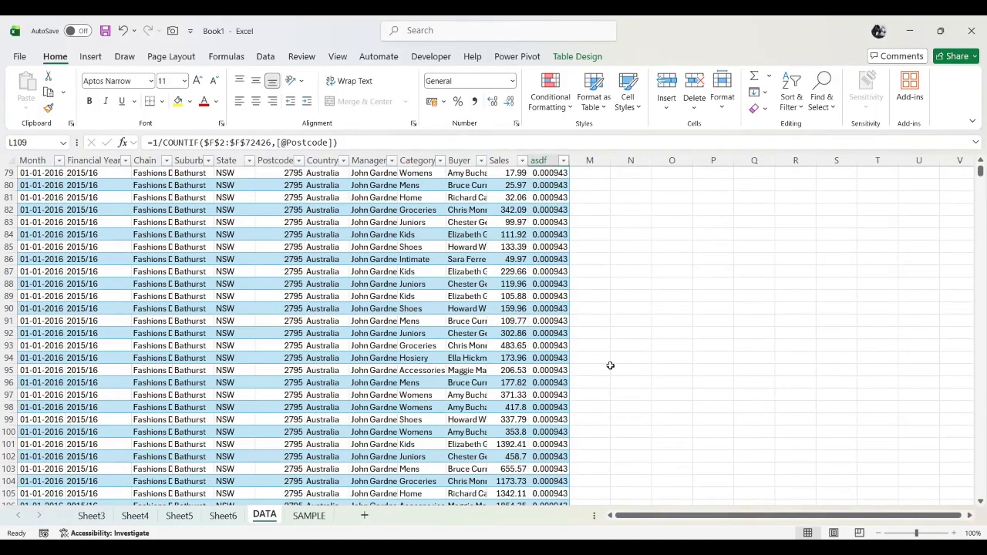
scroll(611, 363, "up", 14)
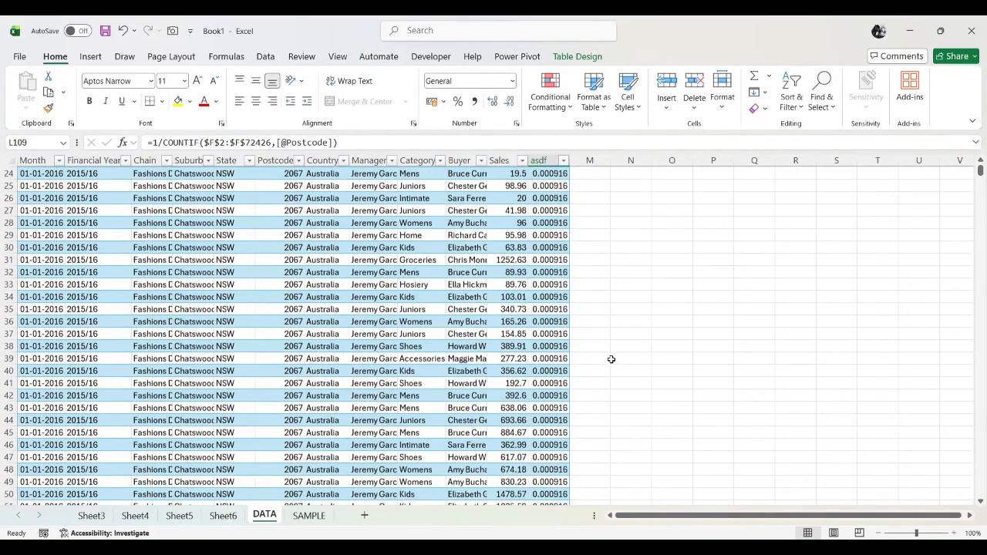
scroll(549, 183, "up", 8)
left_click(552, 185)
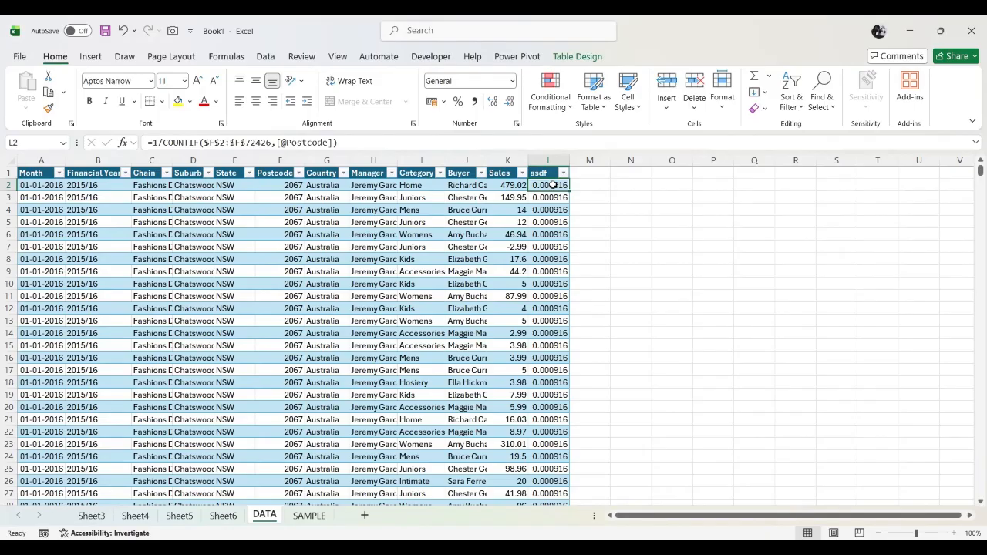
double_click(552, 185)
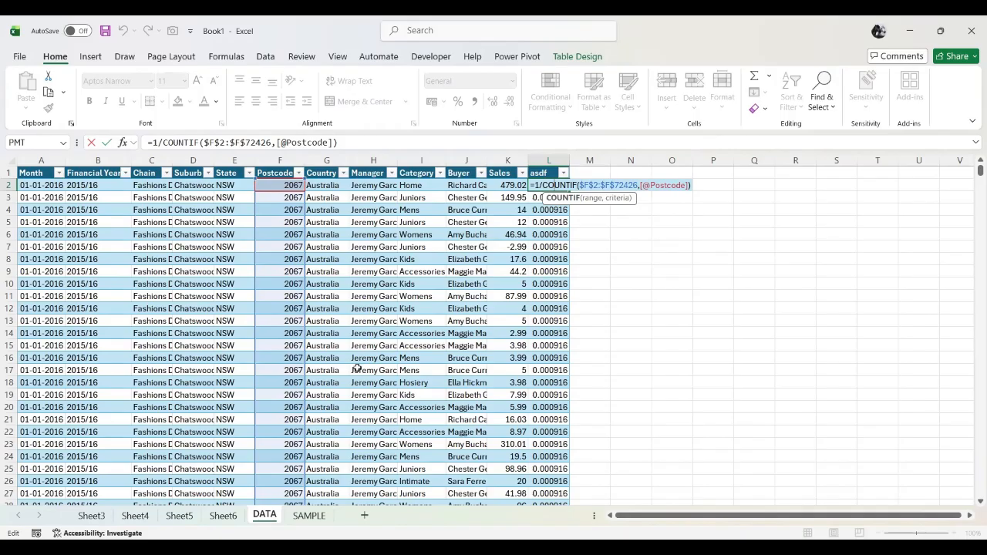
key("Escape")
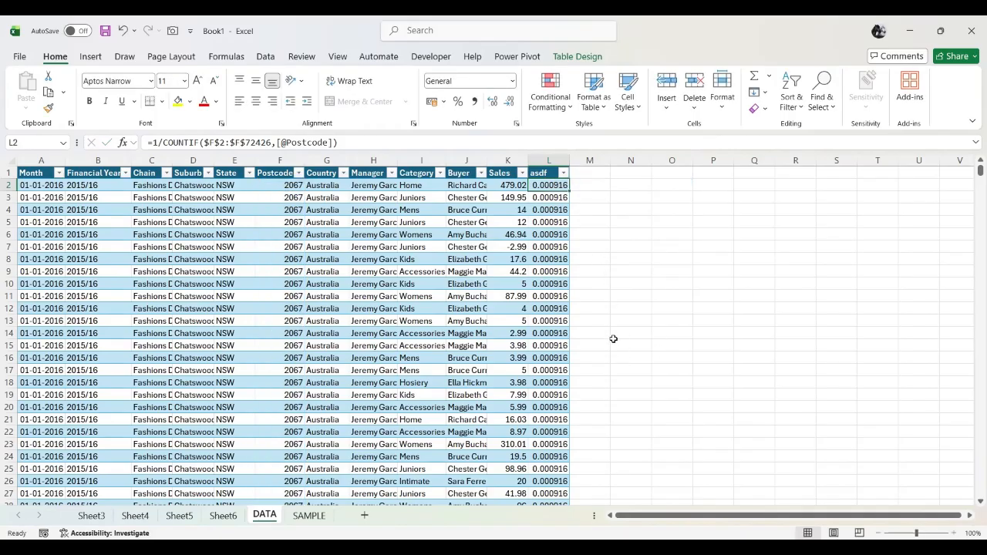
Add the asdf field to the values of the Sheet6 PivotTable as a sum.
left_click(222, 515)
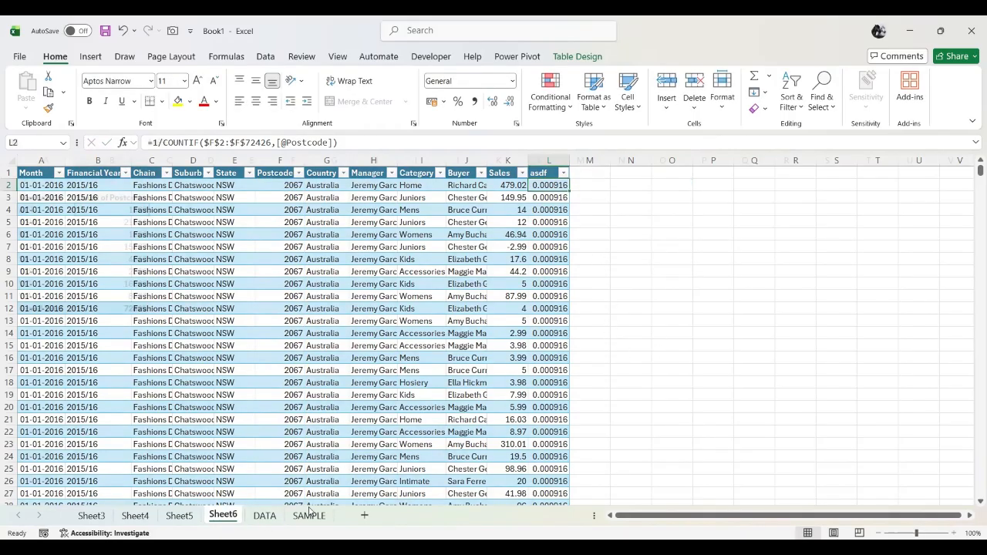
scroll(831, 288, "down", 2)
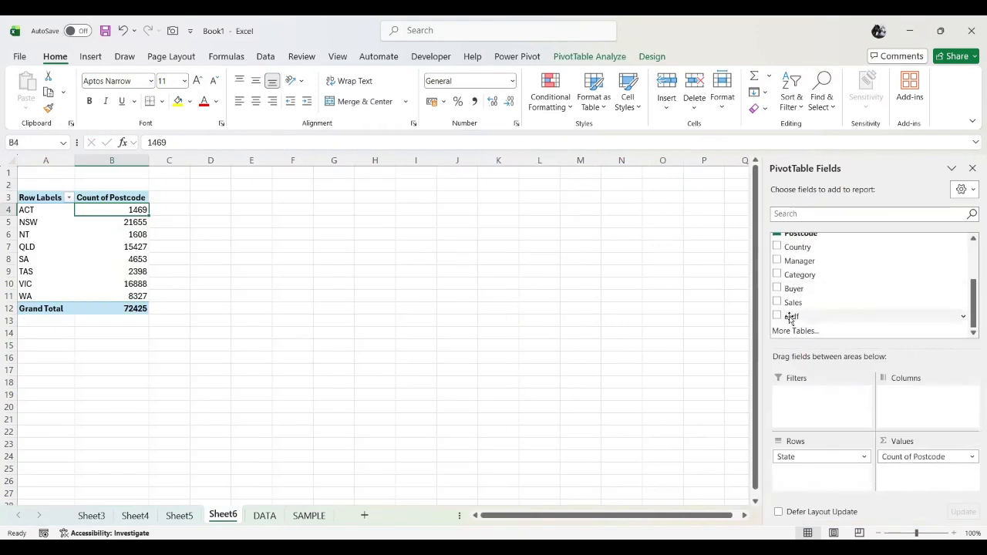
left_click_drag(791, 317, 910, 474)
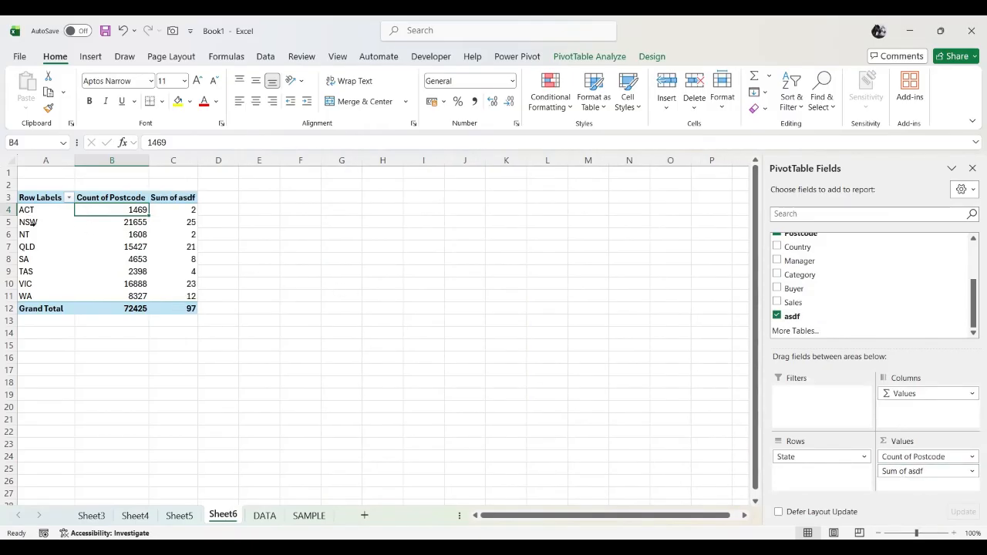
Examine the Sum of asdf figures for NSW, ACT, NT, QLD and SA in the Sheet6 PivotTable.
left_click(193, 222)
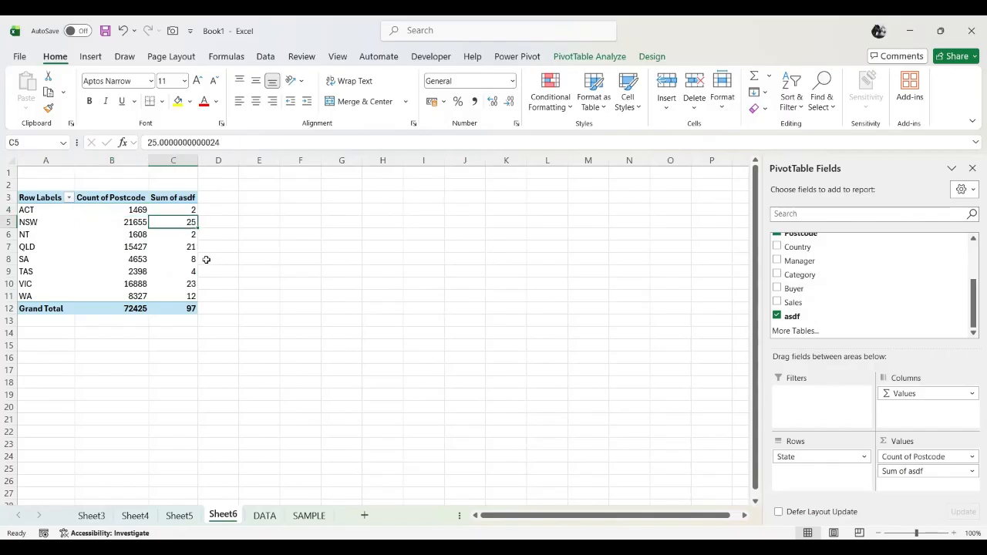
left_click(48, 209)
left_click(177, 214)
left_click(62, 236)
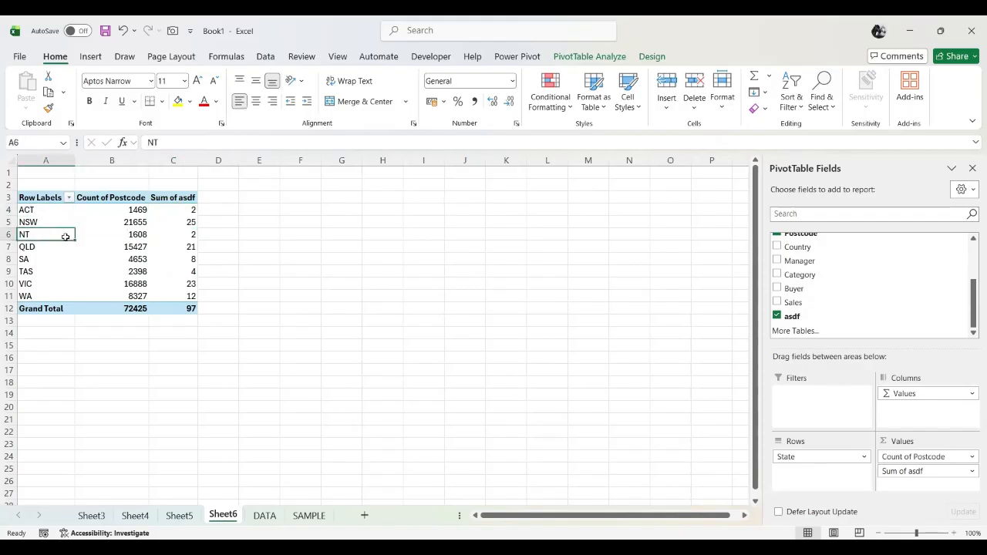
left_click(172, 235)
key("Down")
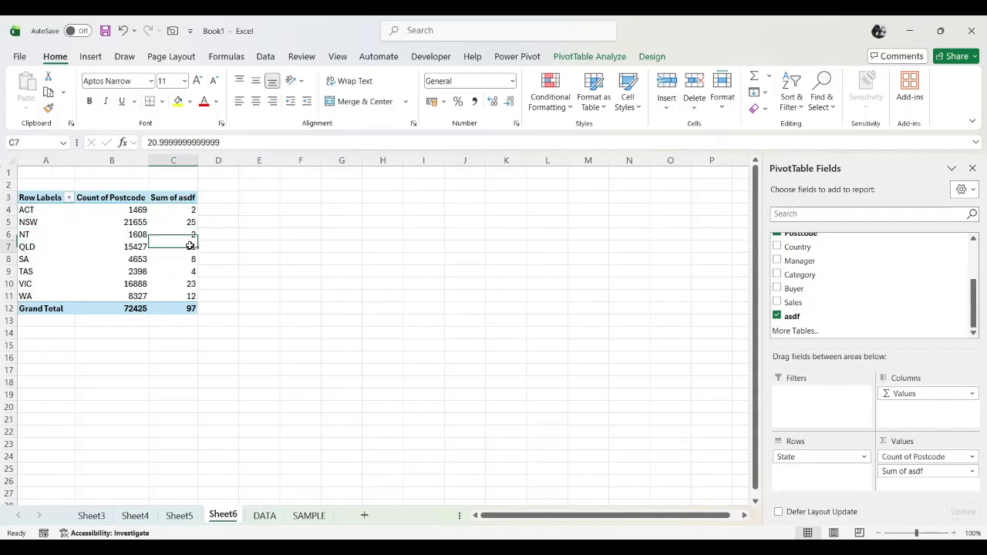
left_click(24, 260)
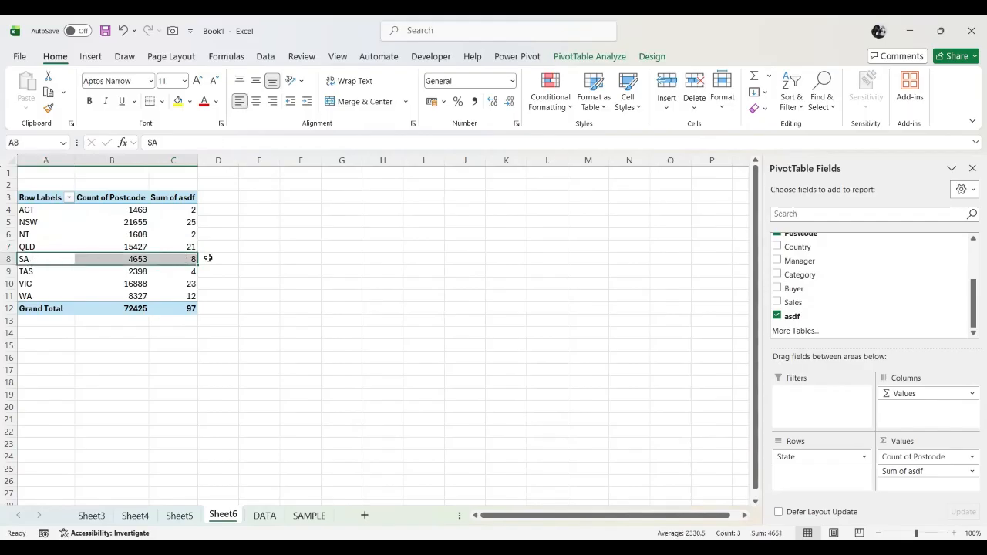
left_click(184, 260)
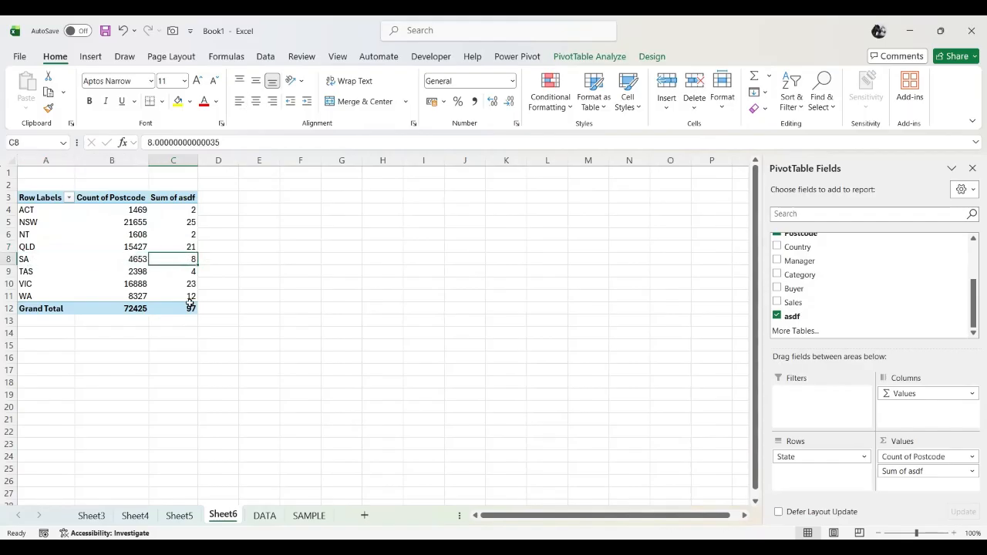
Remove the Count of Postcode field from the values of the Sheet6 PivotTable.
left_click(126, 212)
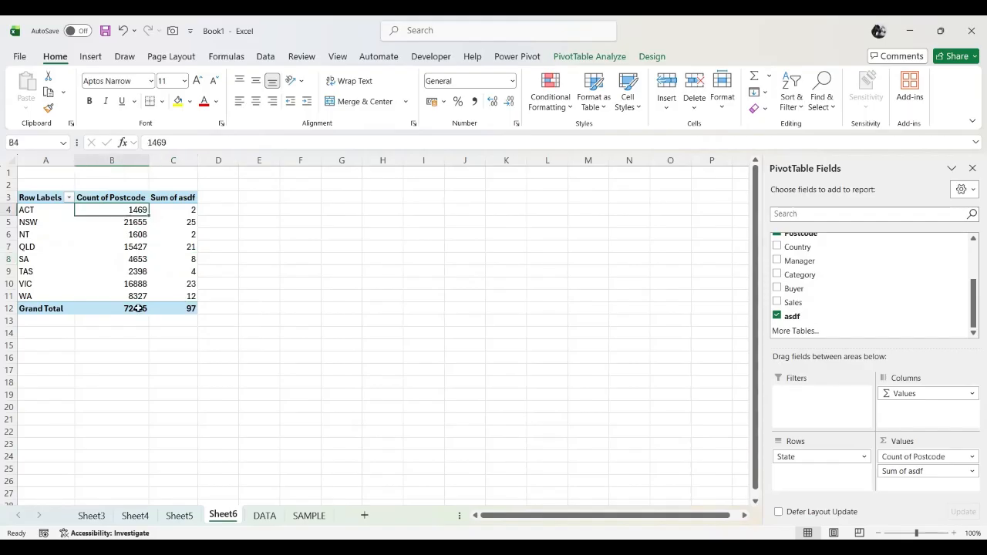
mouse_move(137, 307)
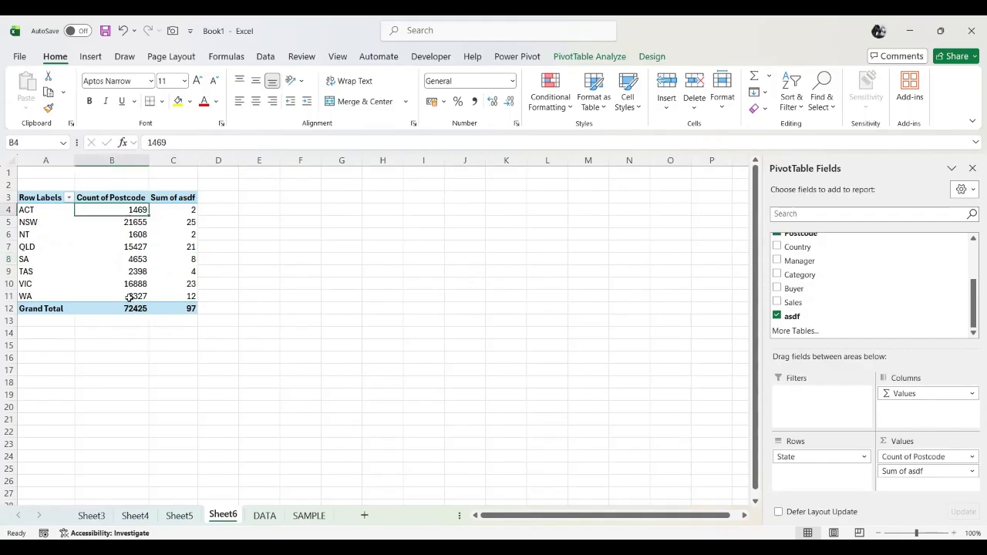
left_click(972, 458)
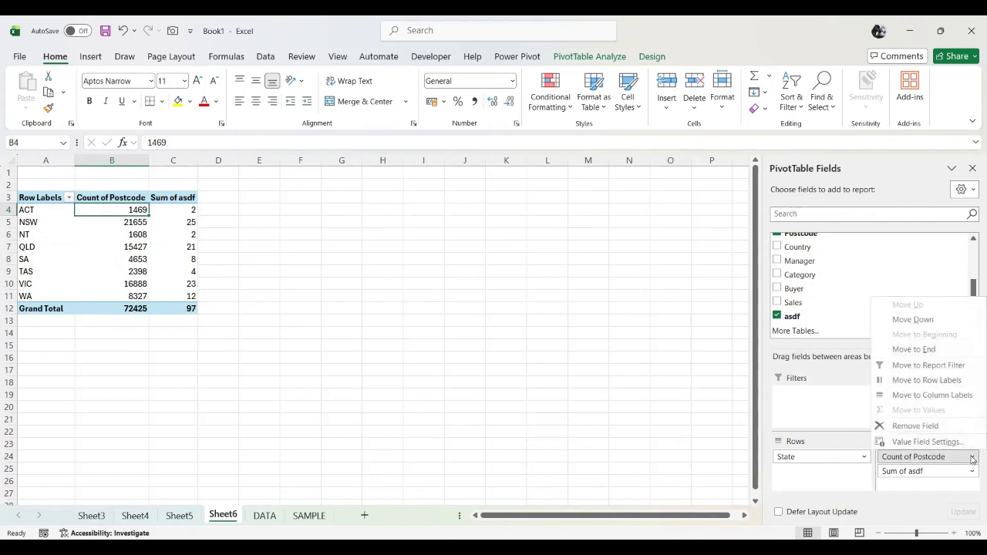
left_click(943, 424)
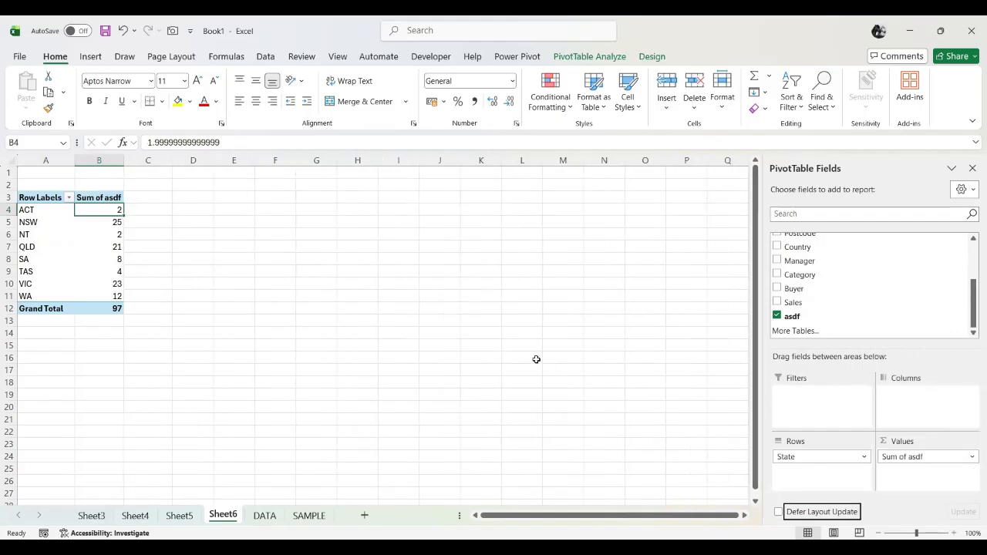
Insert a Clustered Column PivotChart of the Sum of asdf by State on Sheet6.
left_click(91, 61)
left_click(382, 85)
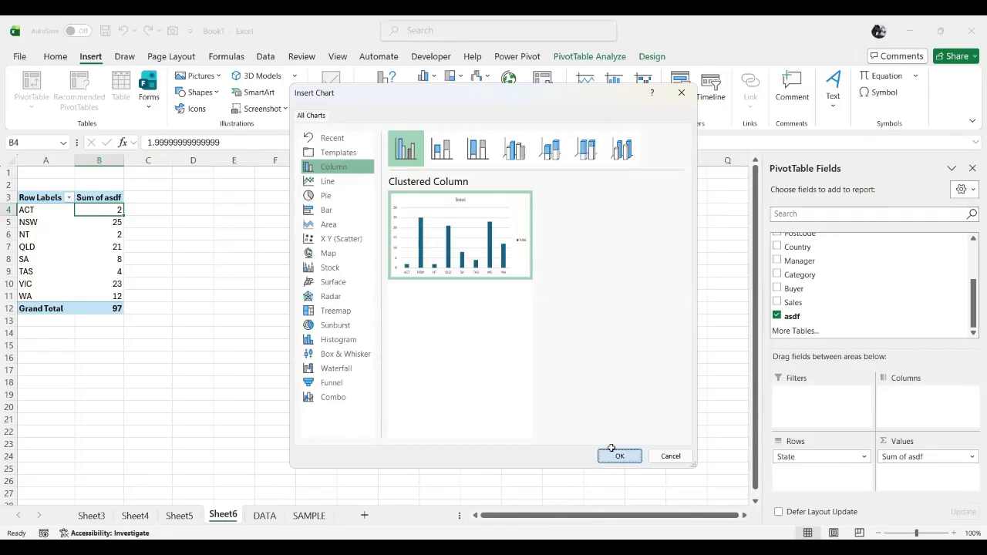
key("Return")
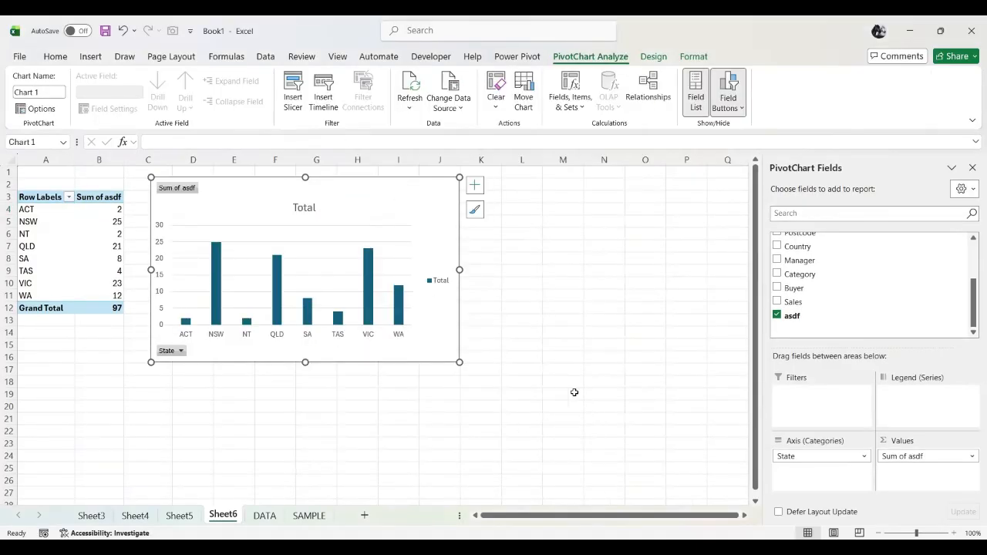
left_click(549, 358)
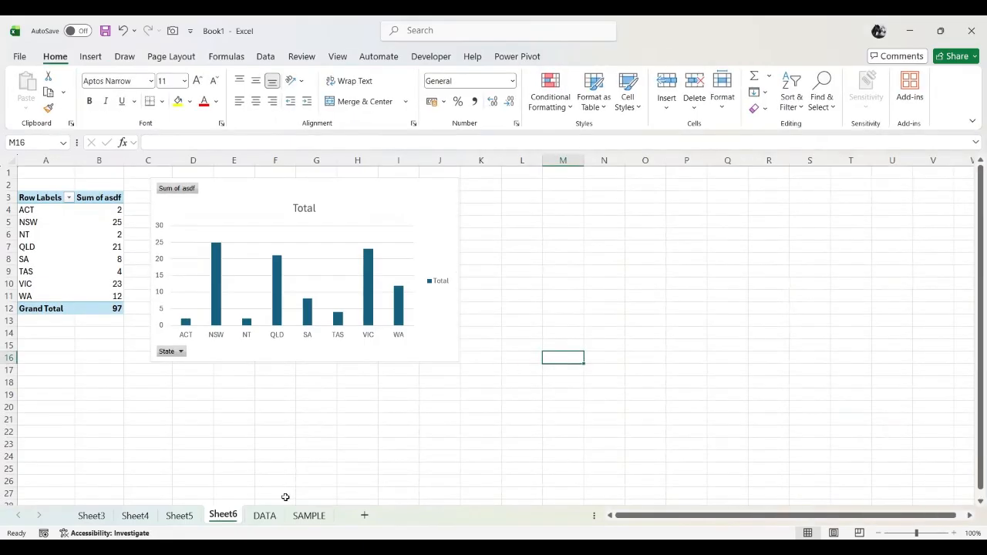
Create a PivotTable from Table1 on the DATA sheet, placed on a new worksheet.
left_click(263, 518)
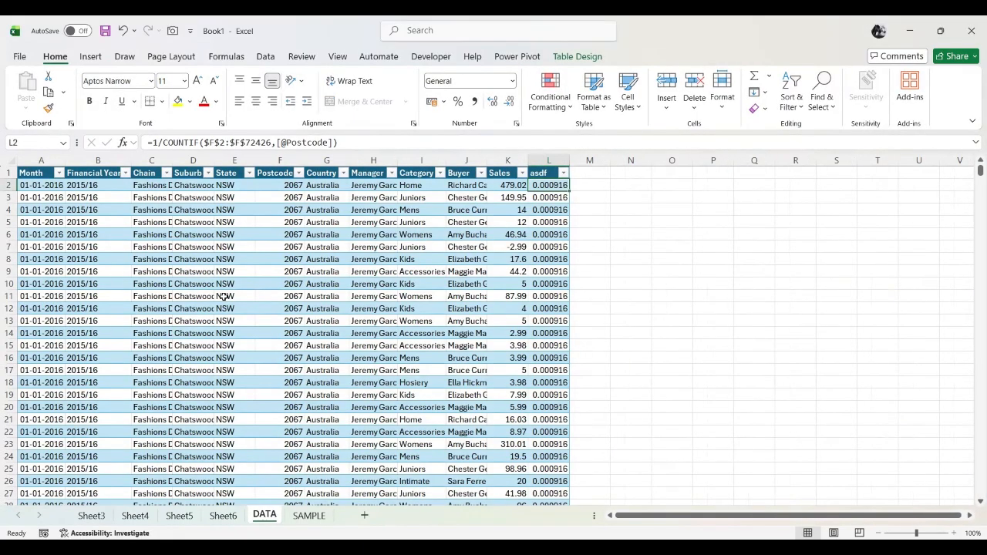
left_click(91, 57)
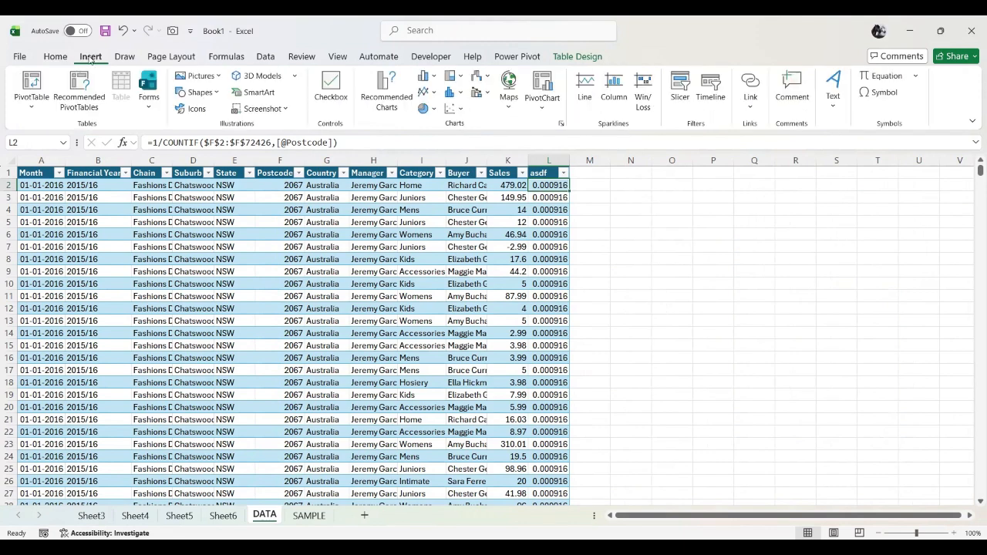
left_click(34, 82)
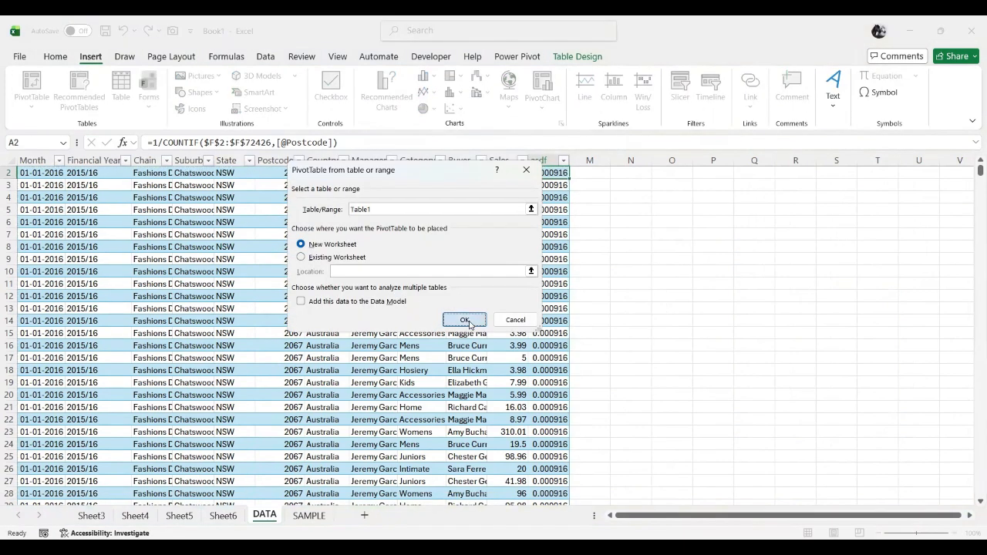
left_click(466, 321)
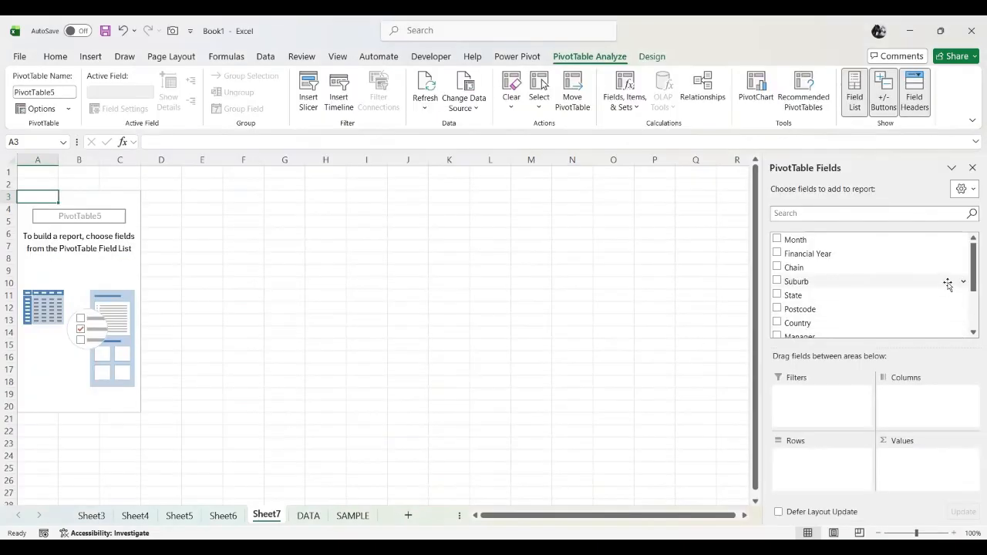
Lay out the Sheet7 PivotTable with Category and Buyer as nested rows and Sales summed as values.
scroll(947, 285, "down", 2)
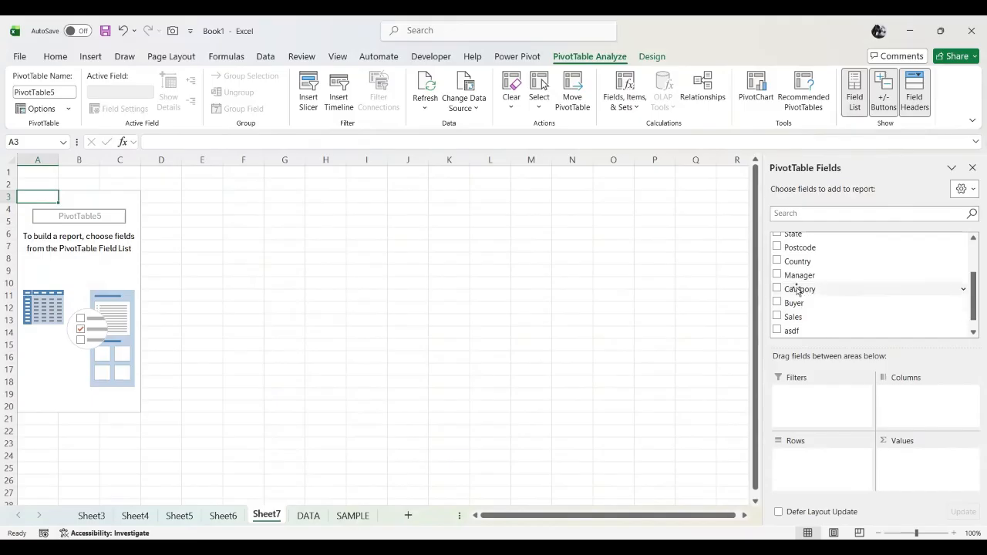
left_click_drag(800, 289, 820, 455)
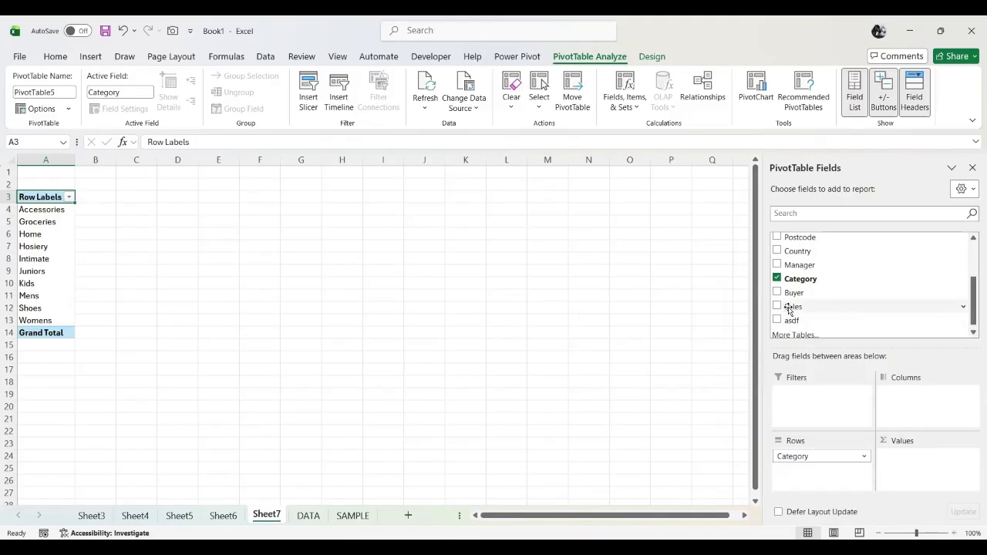
left_click_drag(792, 307, 905, 464)
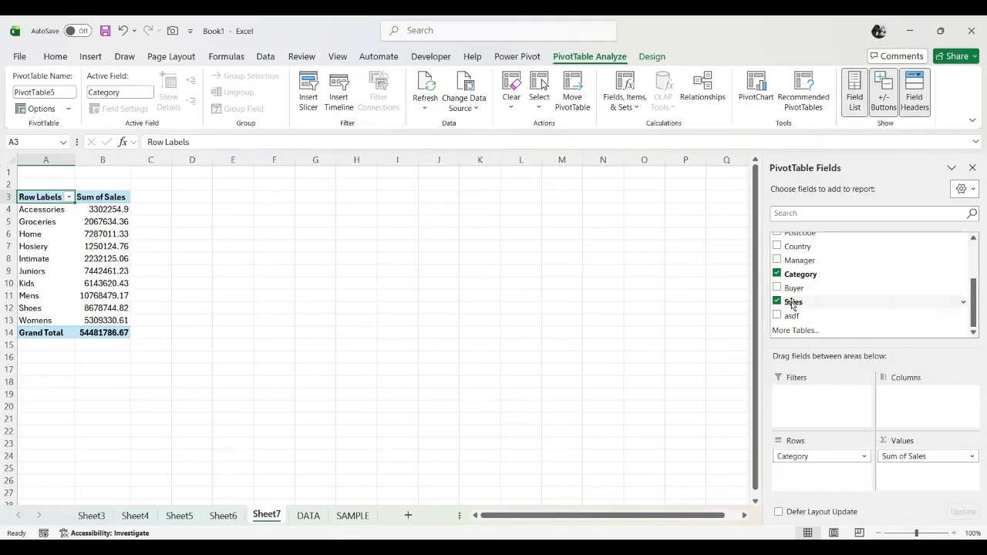
left_click_drag(793, 289, 822, 469)
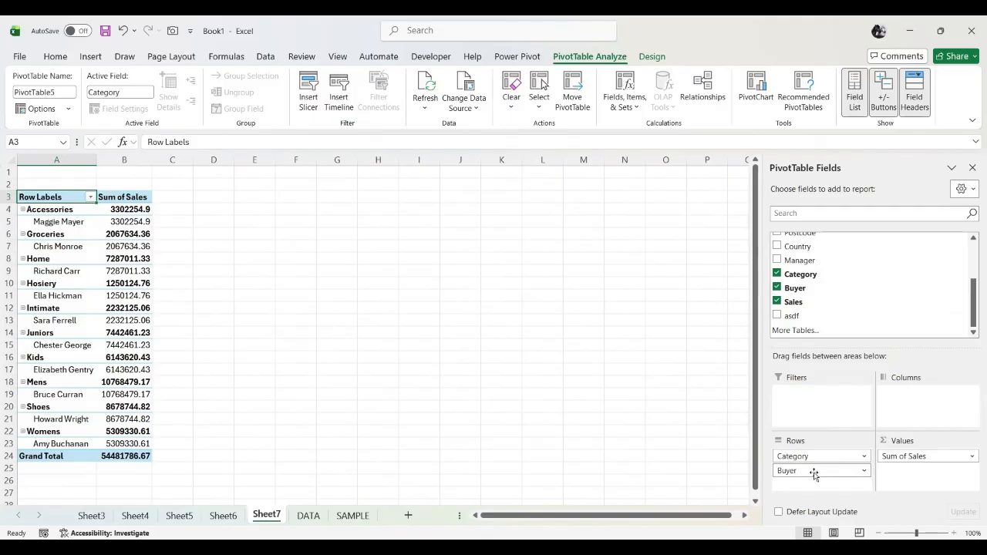
mouse_move(814, 473)
left_mouse_down()
mouse_move(859, 470)
mouse_move(925, 417)
mouse_move(915, 406)
mouse_move(808, 478)
left_mouse_up()
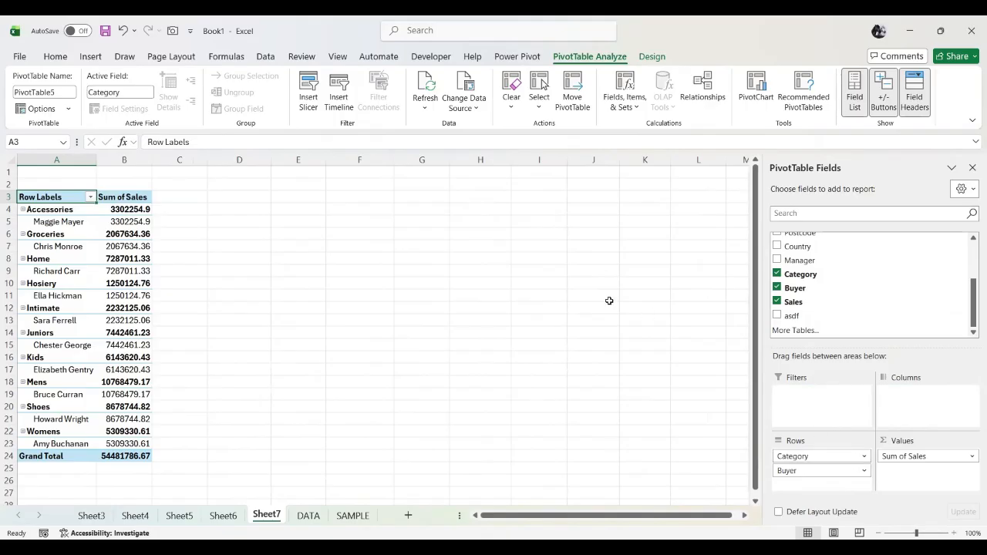
Insert a Clustered Column PivotChart of the Sheet7 PivotTable and place it beside the table's upper rows.
left_click(90, 56)
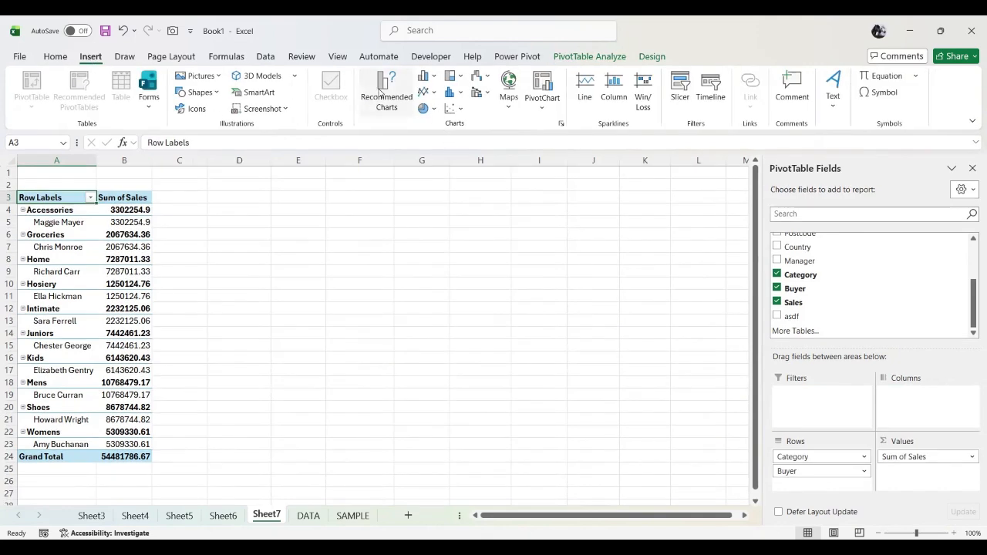
left_click(378, 91)
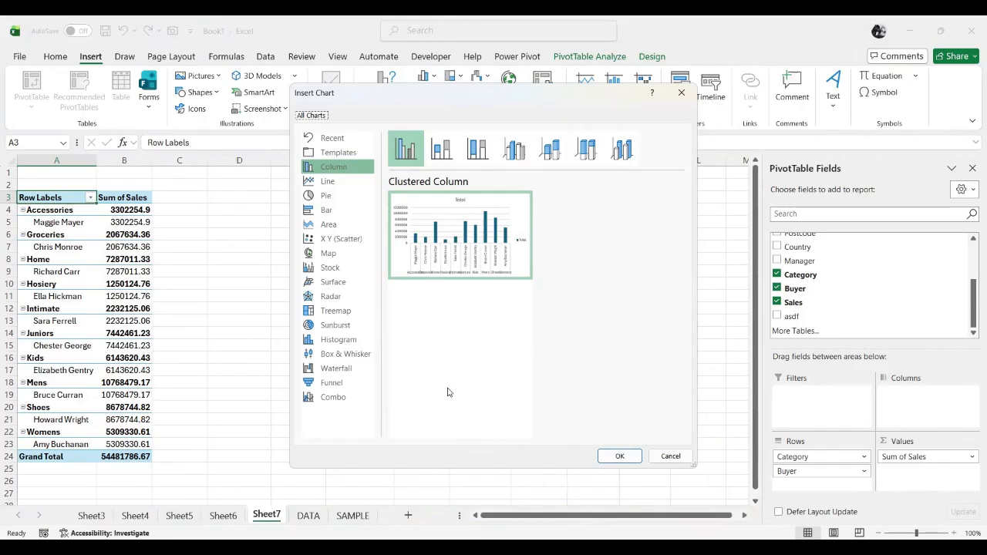
left_click(442, 150)
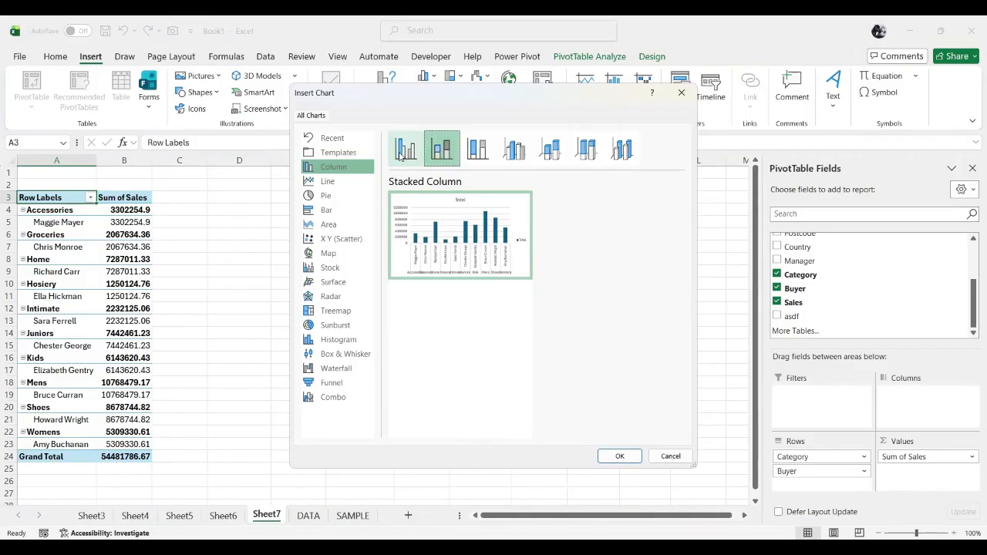
left_click(405, 149)
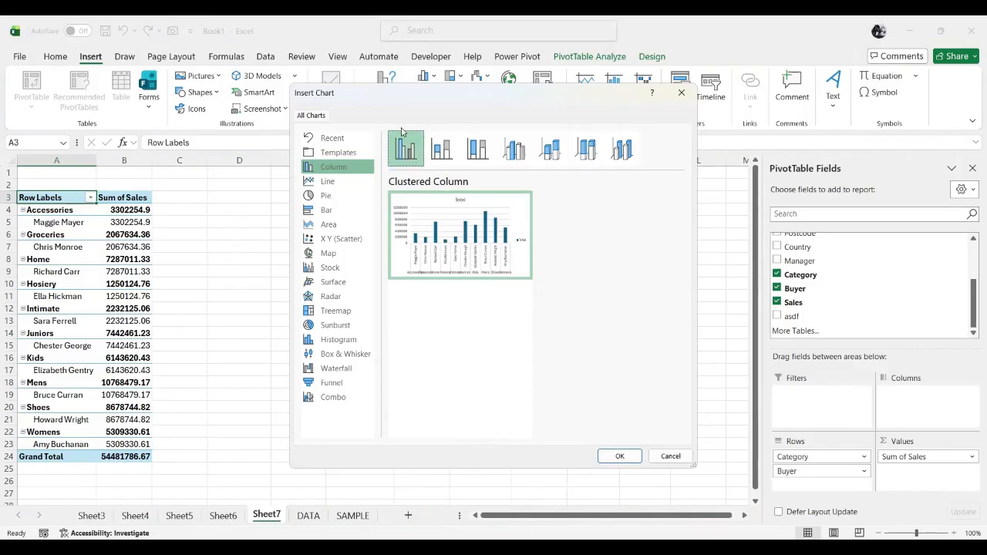
left_click(622, 455)
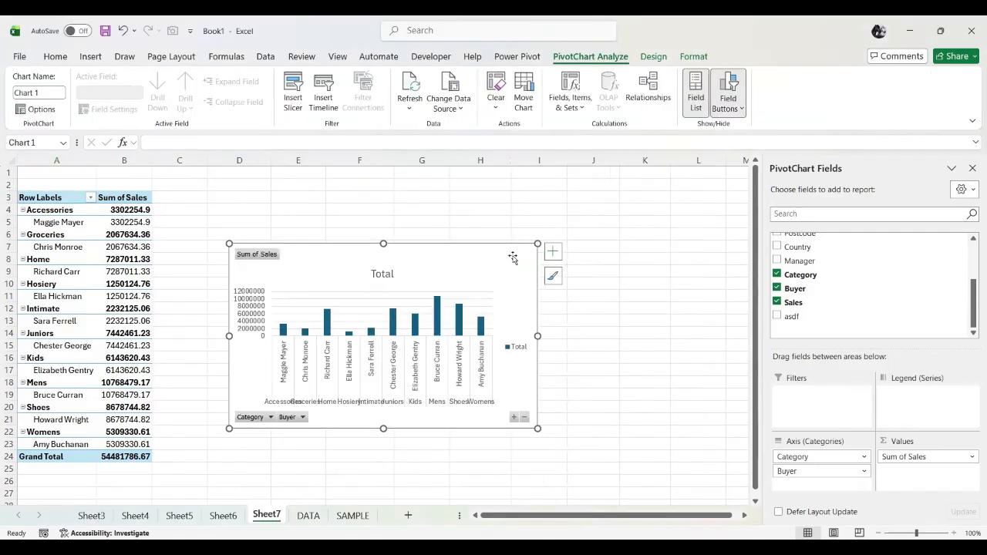
left_click_drag(520, 254, 511, 217)
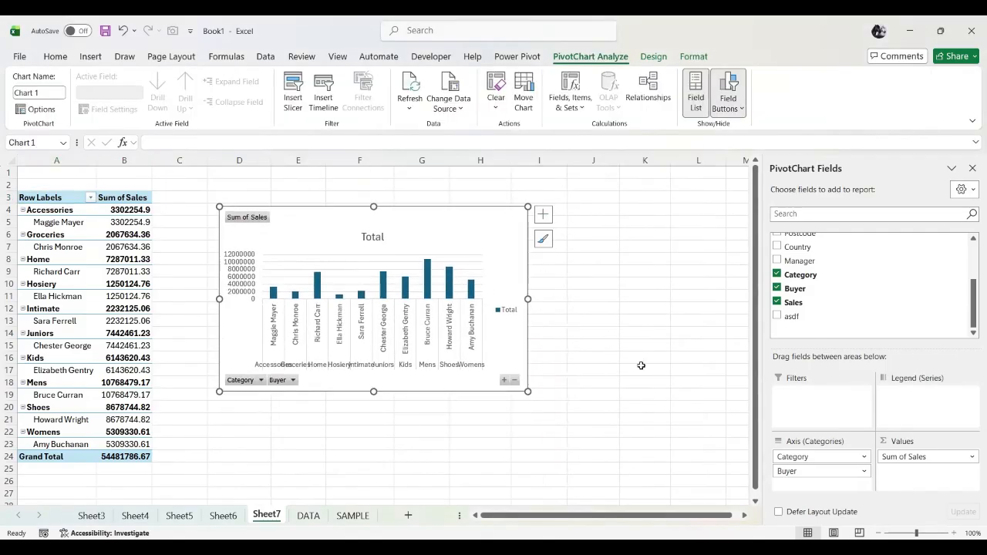
Try Buyer as the PivotChart's legend series, and return it to the axis below Category.
left_click_drag(788, 471, 907, 404)
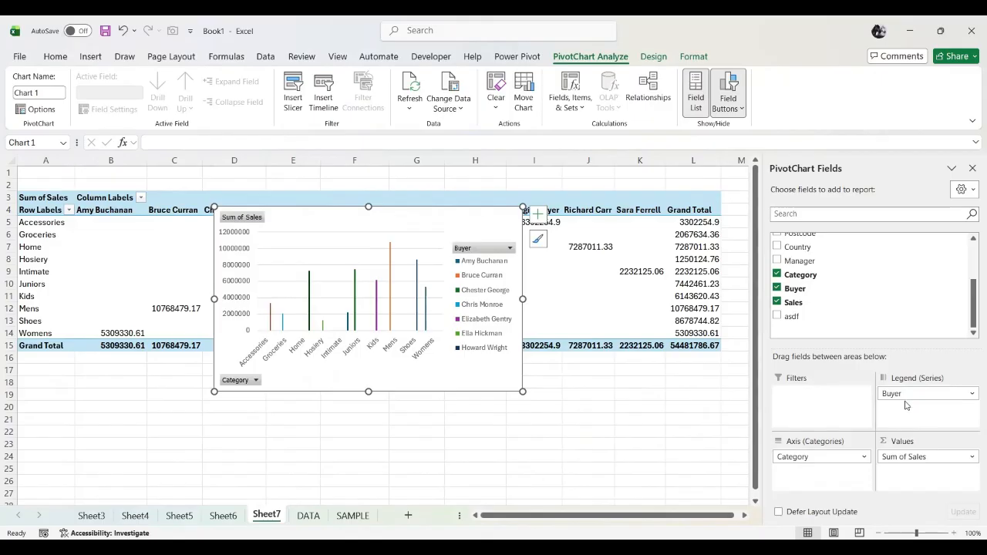
left_click_drag(910, 405, 815, 472)
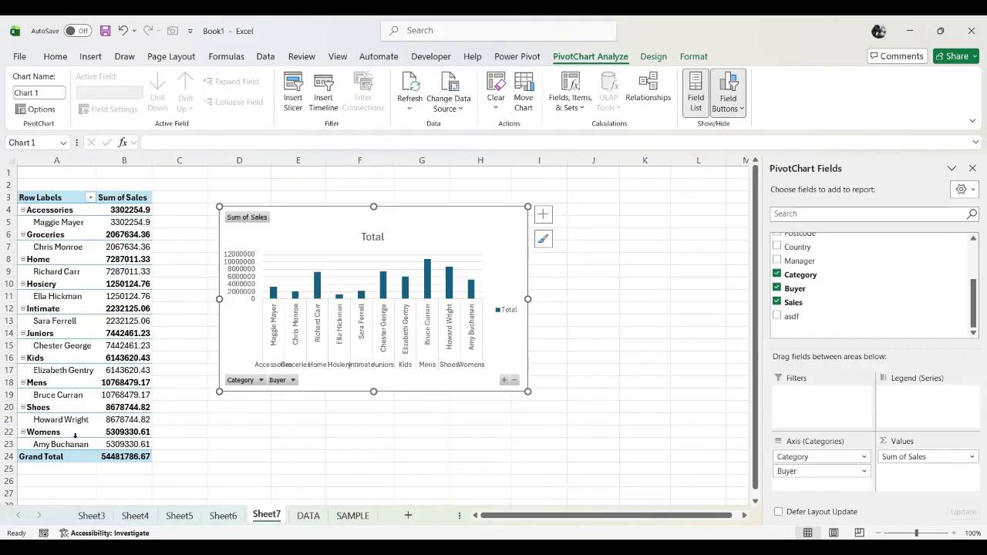
Remove Buyer from the PivotChart's axis and move the chart close to the Category PivotTable.
left_click(865, 472)
left_click(861, 445)
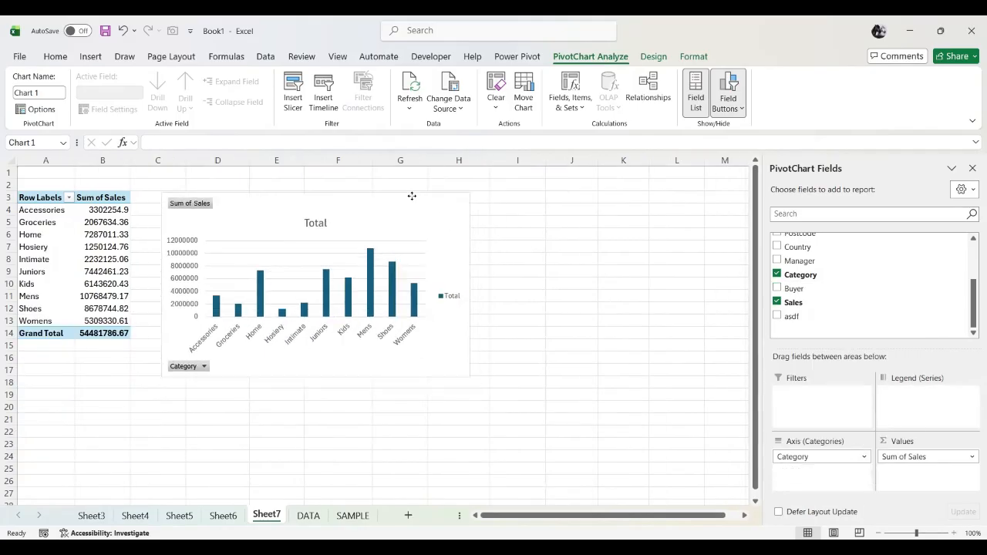
left_click_drag(412, 196, 391, 188)
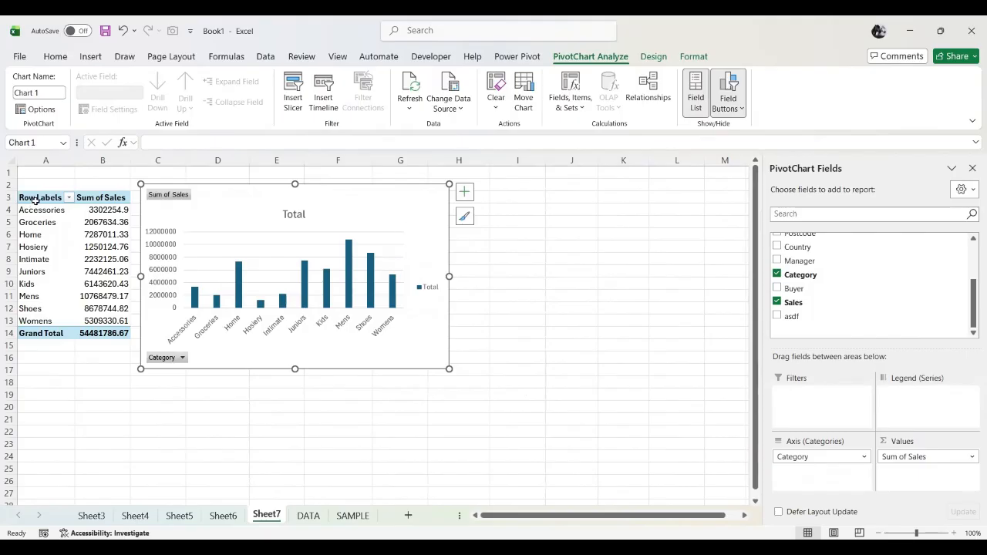
Copy the whole Category PivotTable to cell H3 and narrow the column chart so it clears the copy.
left_click_drag(35, 199, 85, 212)
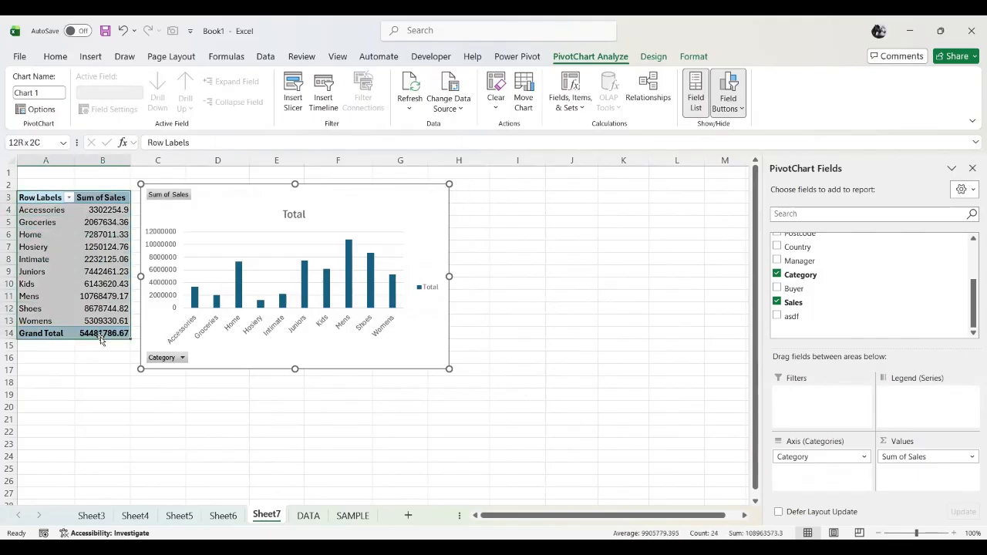
left_click_drag(100, 341, 98, 334)
key("ctrl+c")
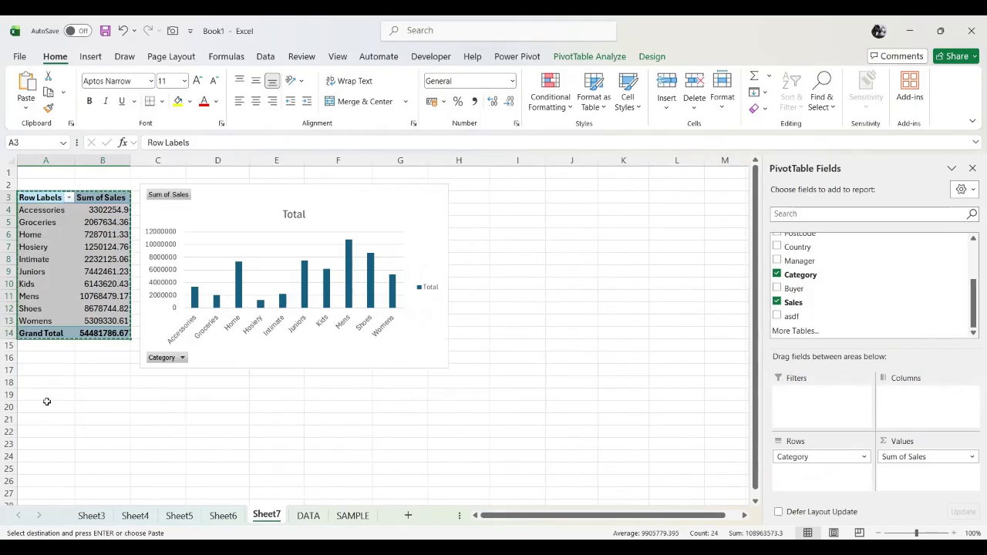
left_click(468, 200)
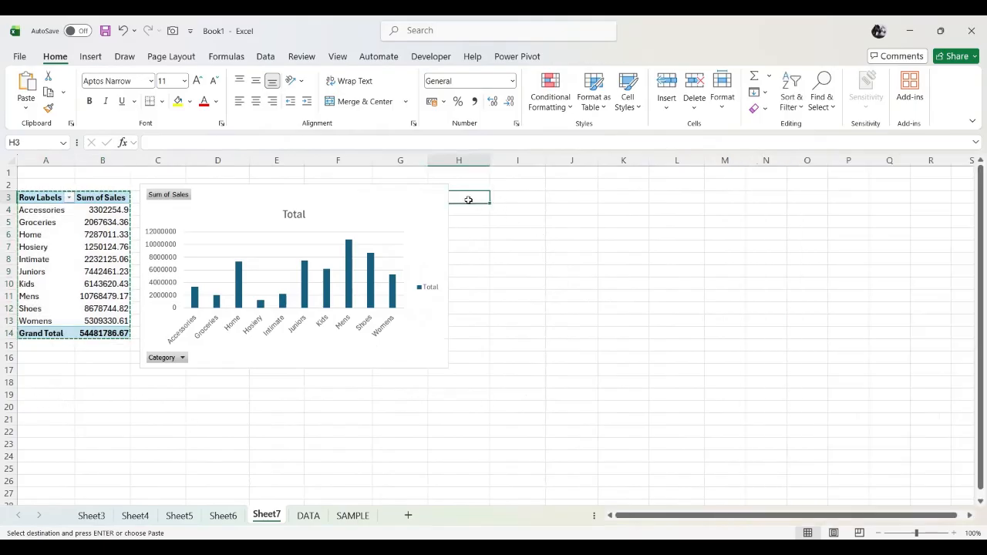
key("ctrl+v")
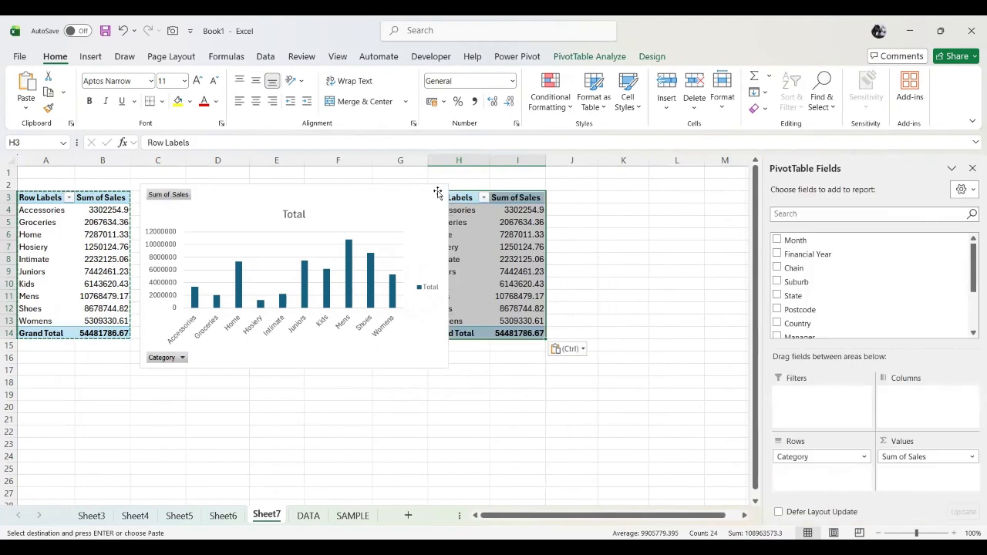
left_click(448, 286)
left_click_drag(448, 286, 386, 276)
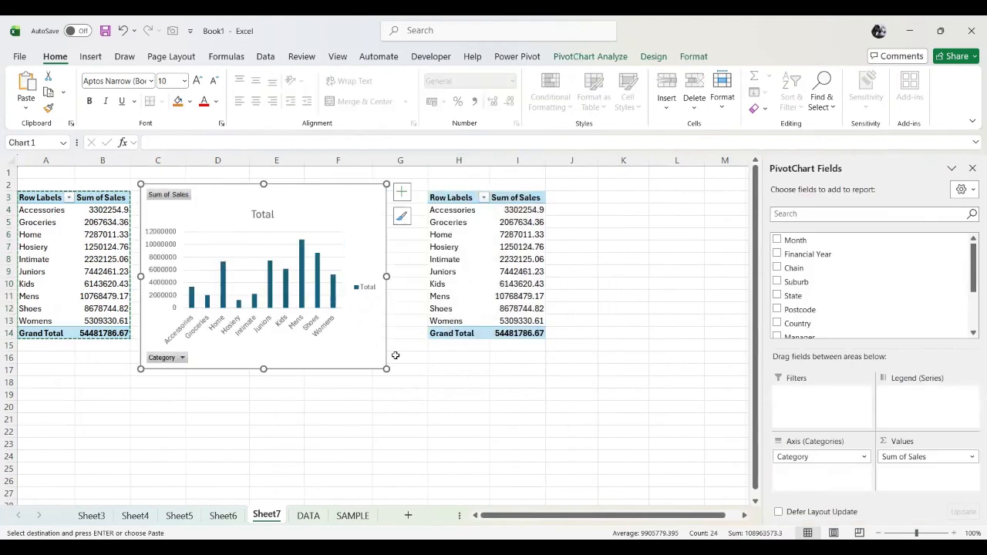
Replace Category with Buyer in the rows of the copied PivotTable at H3.
left_click(512, 233)
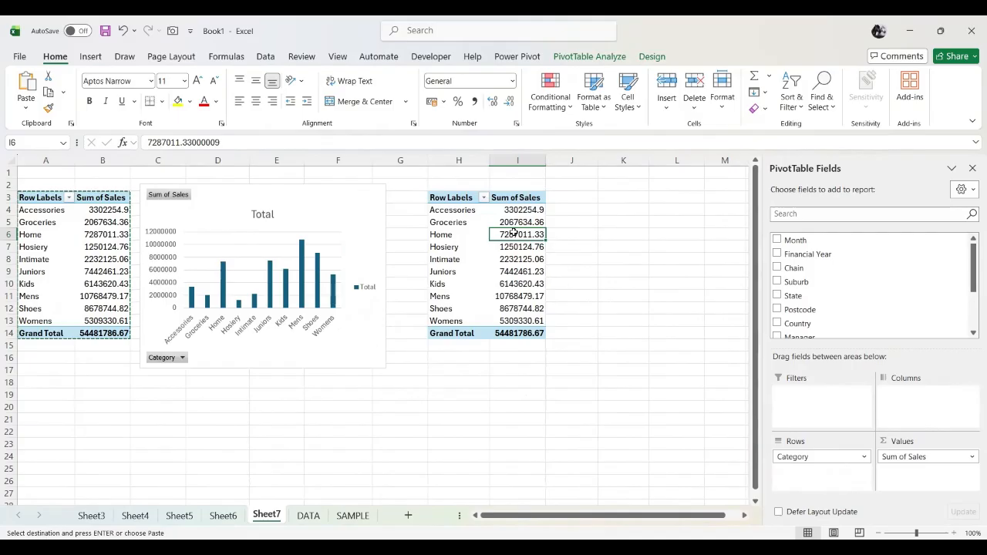
left_click(863, 456)
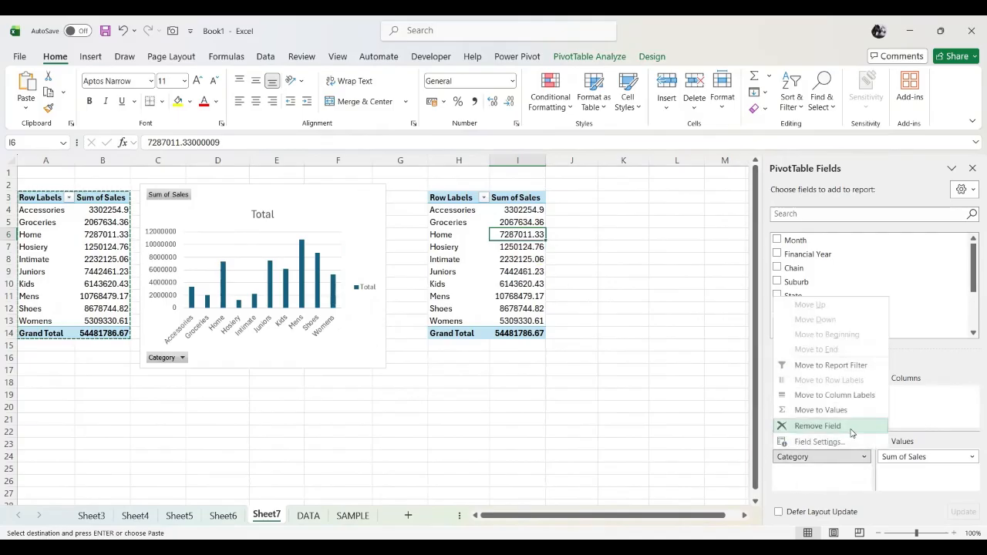
left_click(809, 423)
scroll(852, 325, "down", 3)
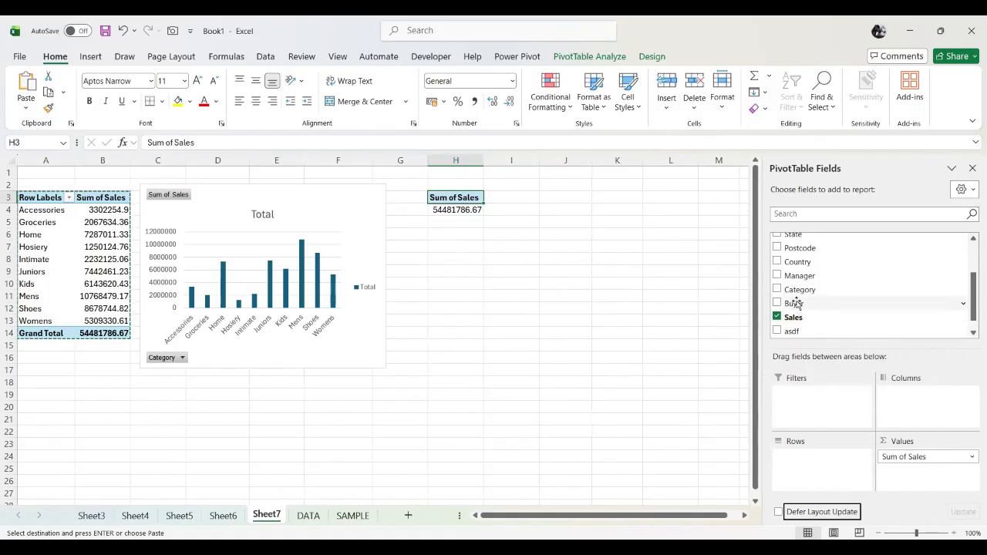
left_click_drag(796, 305, 801, 468)
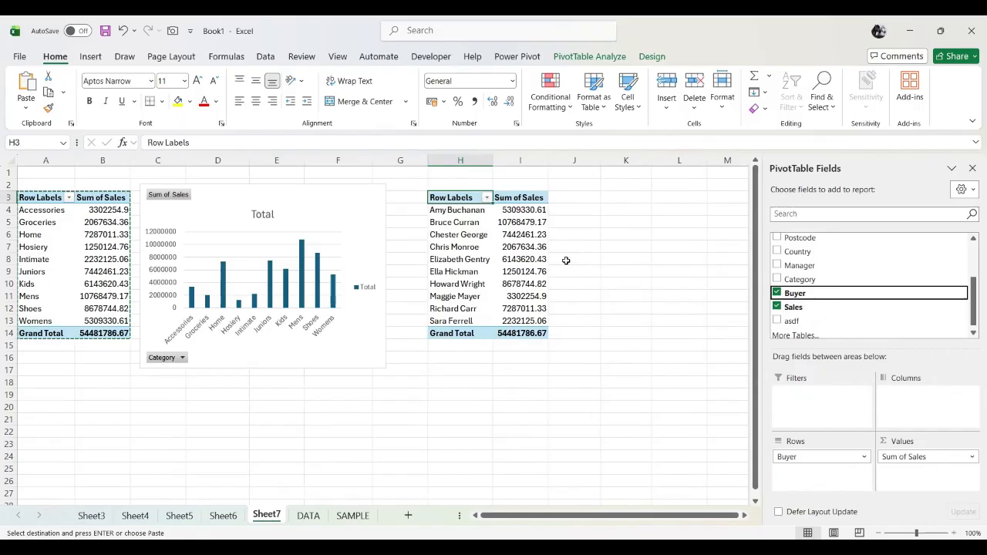
Insert a Line with Markers PivotChart of Sum of Sales by Buyer and move it over the Buyer table's lower rows, clear of the column chart.
left_click(515, 247)
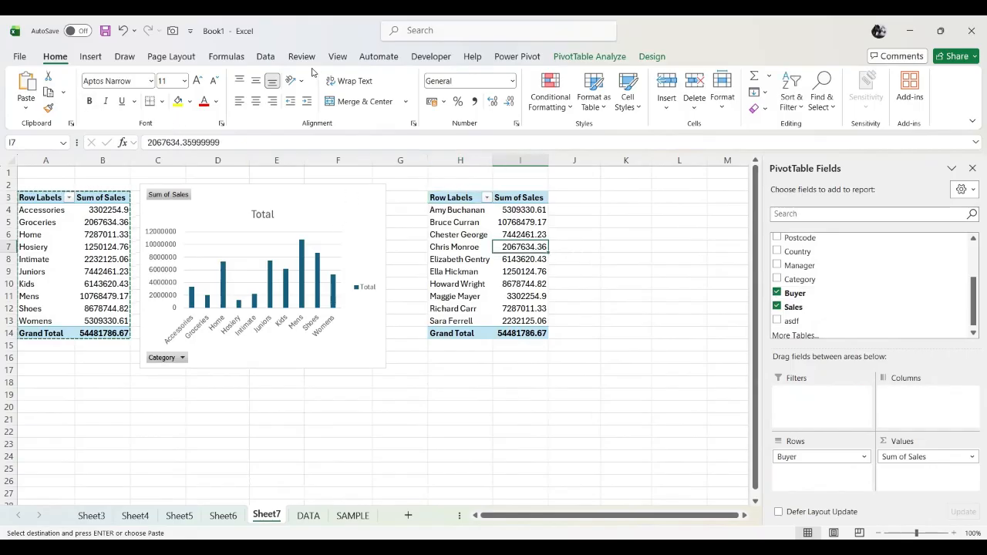
left_click(93, 59)
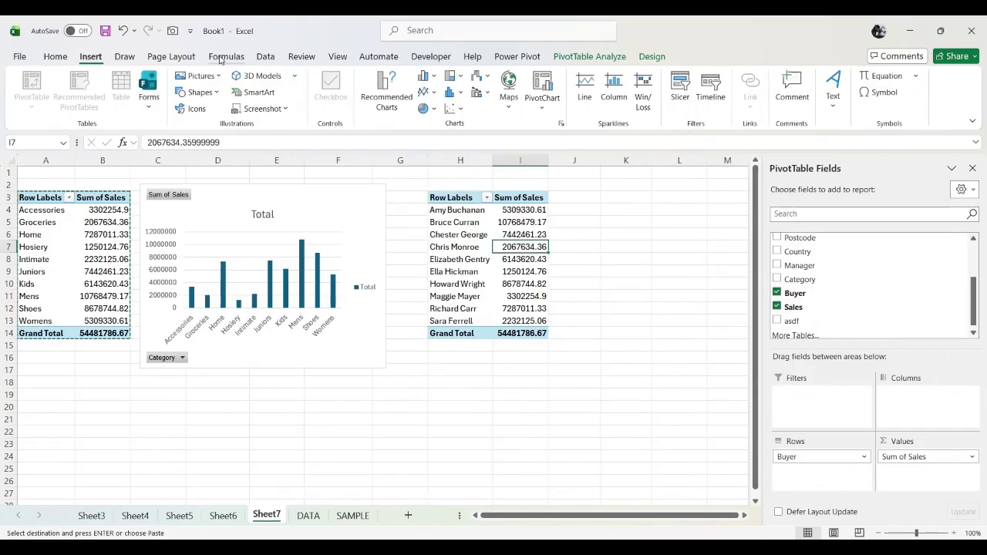
left_click(394, 88)
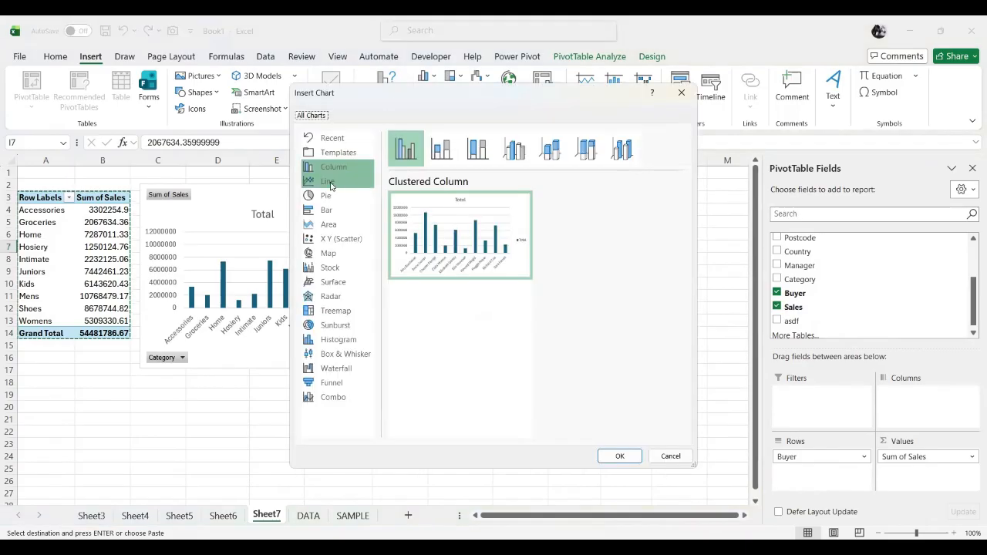
left_click(331, 183)
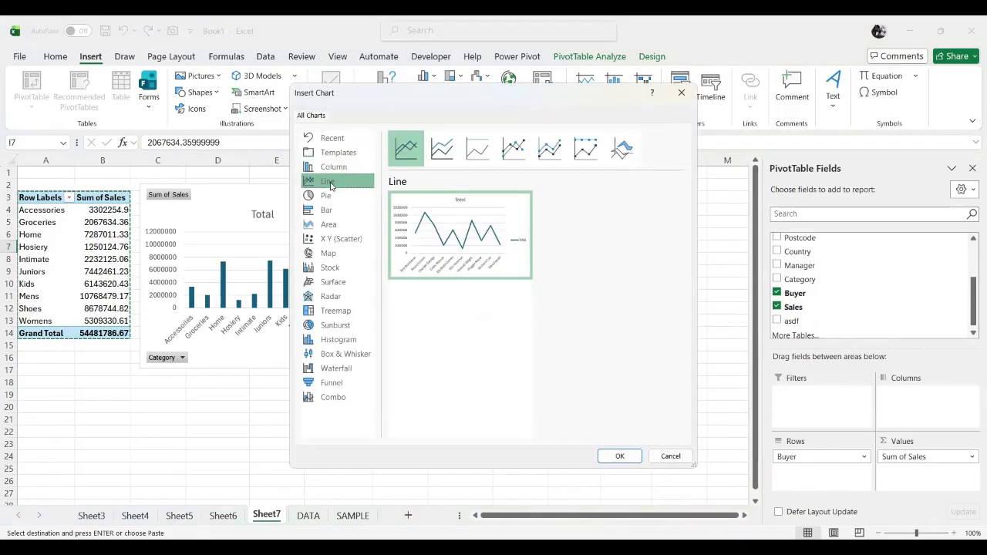
left_click(515, 149)
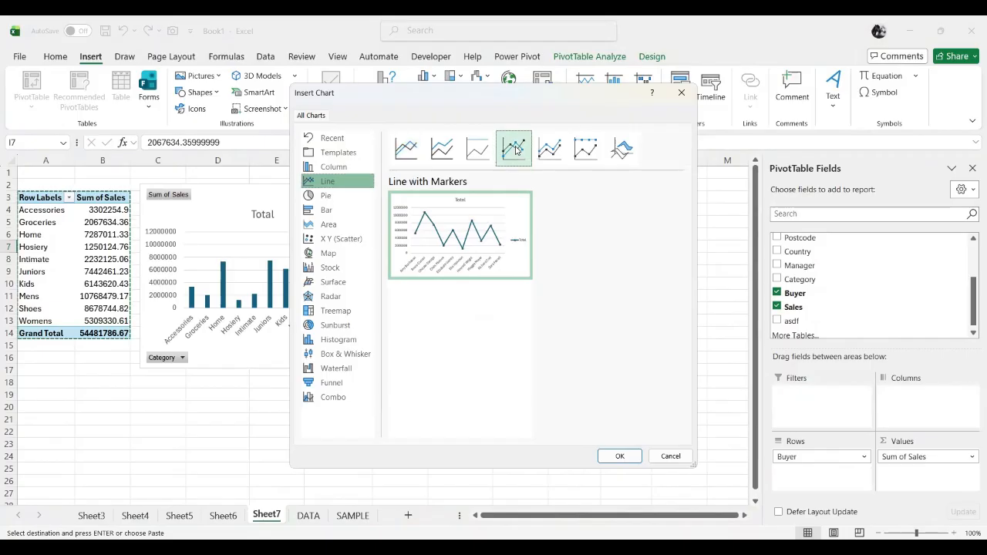
left_click(616, 455)
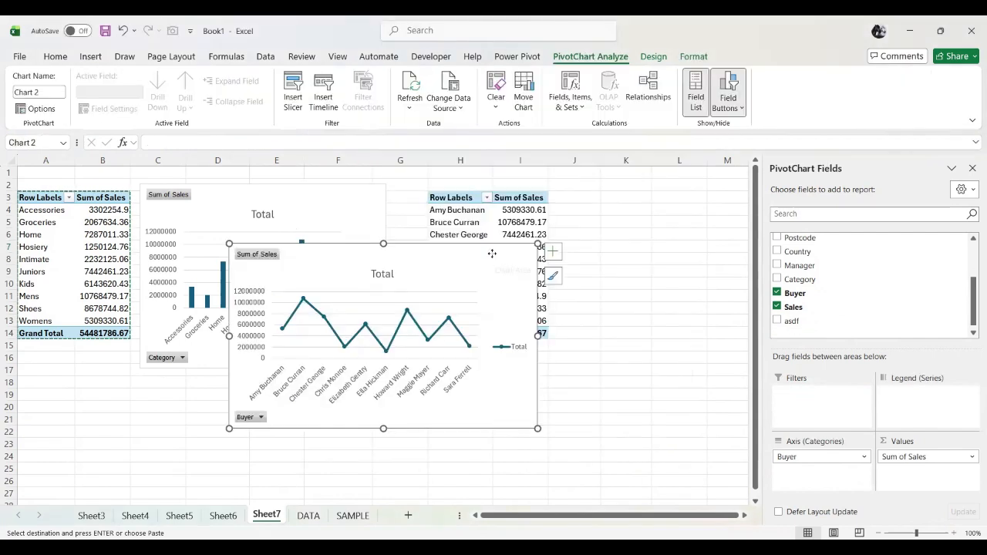
left_click_drag(492, 254, 663, 316)
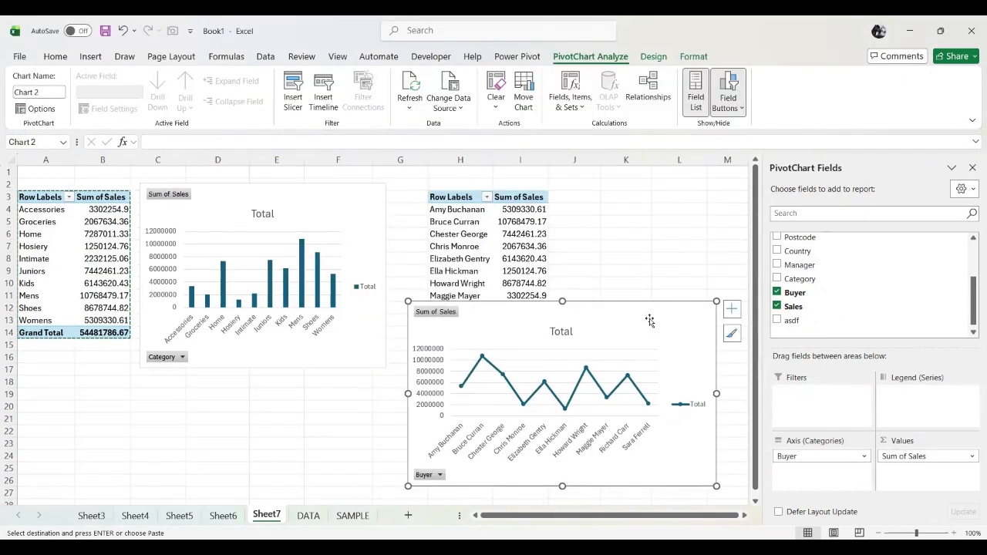
Clear the pending copy selection and add a new worksheet after Sheet7 named DASHBOARD.
scroll(901, 269, "up", 2)
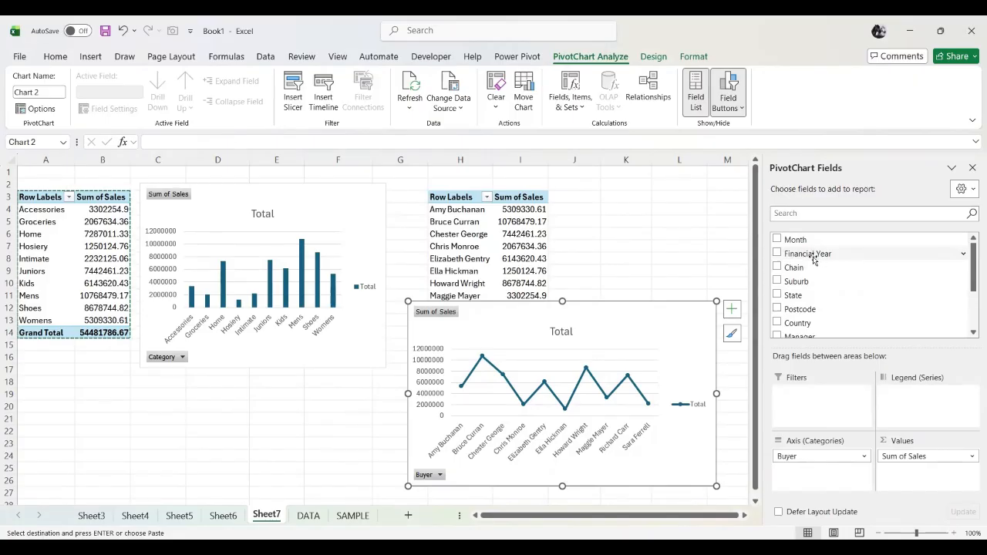
key("Escape")
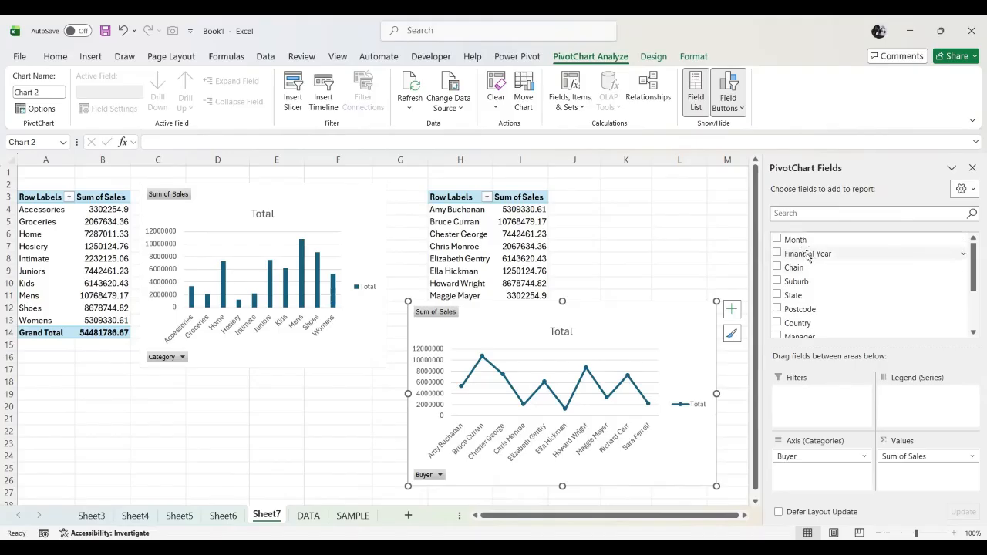
left_click(407, 521)
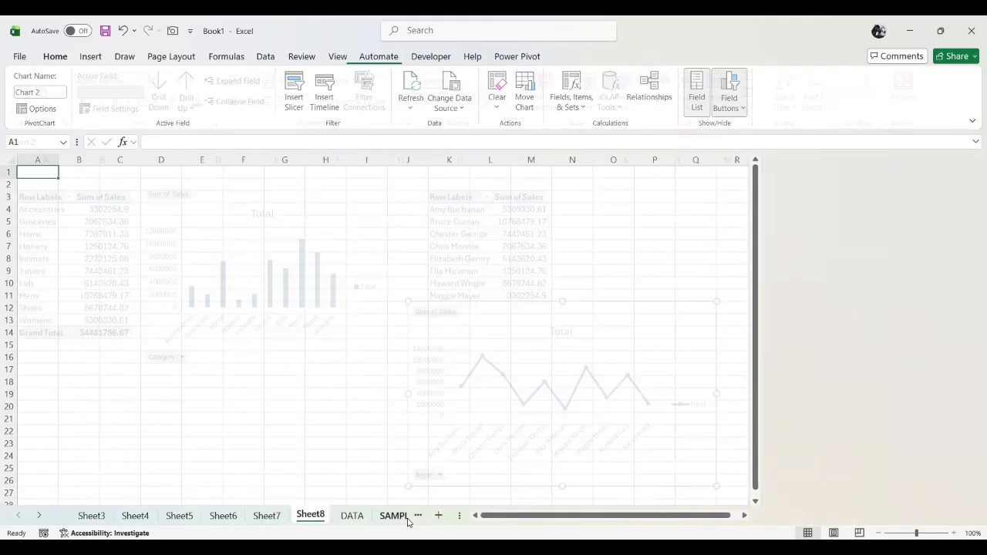
double_click(312, 515)
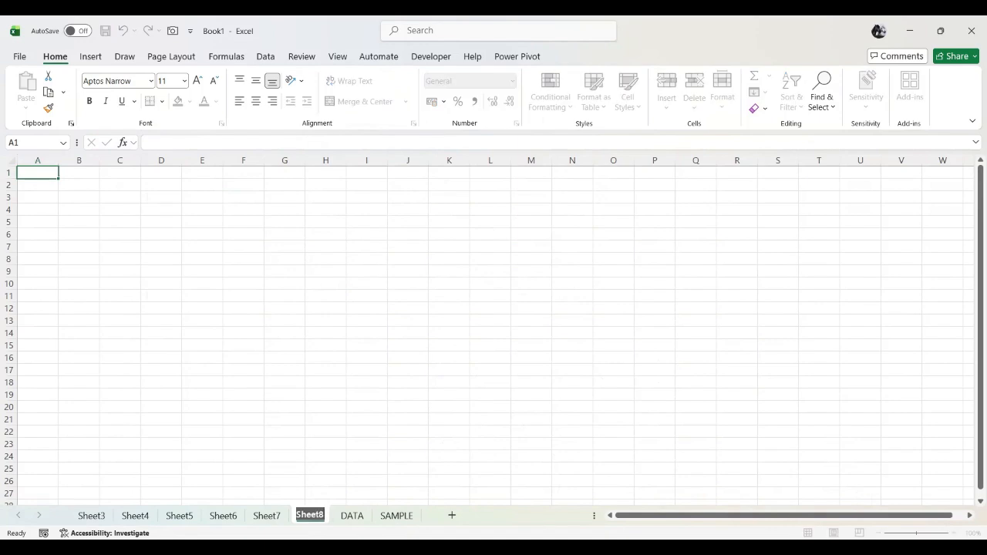
type("DASHBOARD")
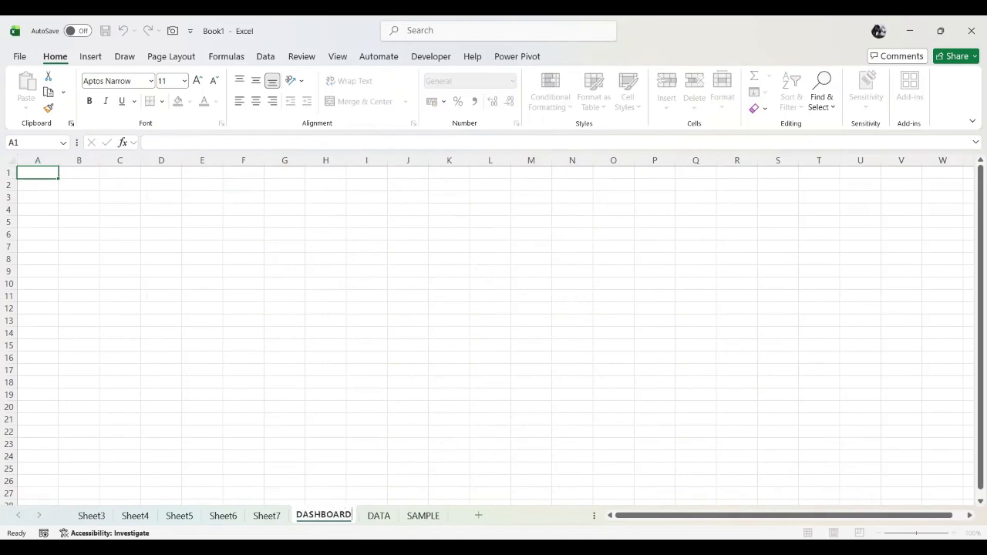
key("Return")
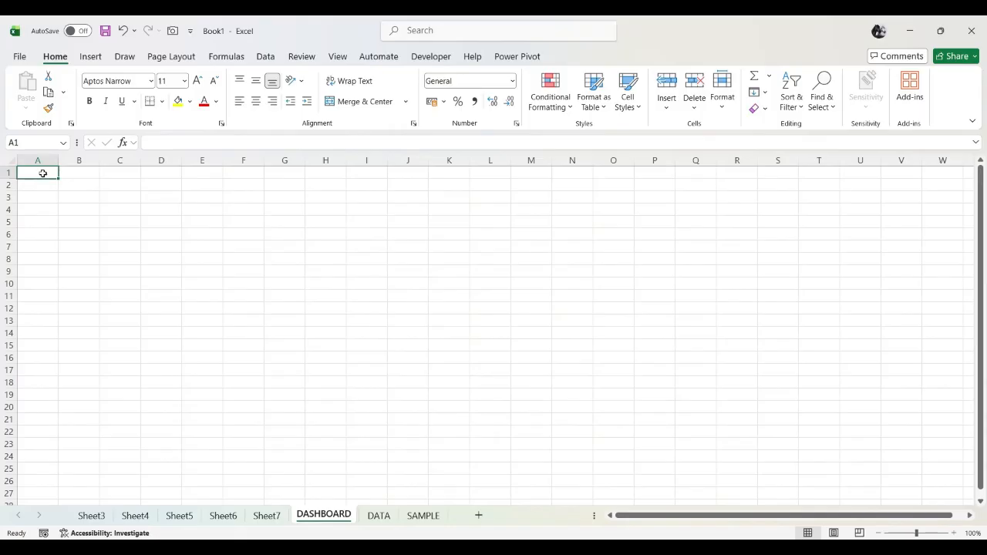
Merge and center the range A1:T3 on the DASHBOARD sheet as a blank header band.
left_click_drag(43, 174, 818, 189)
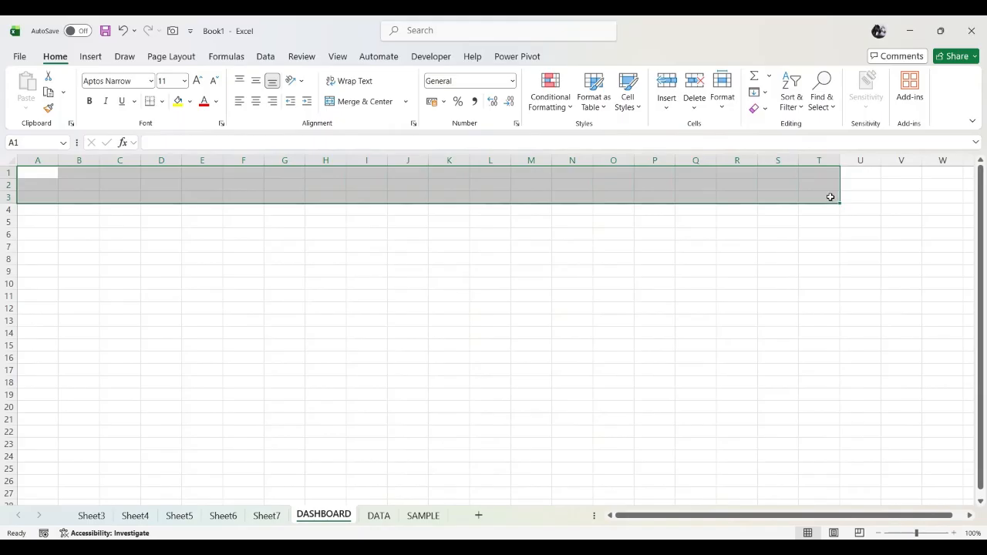
left_click(361, 101)
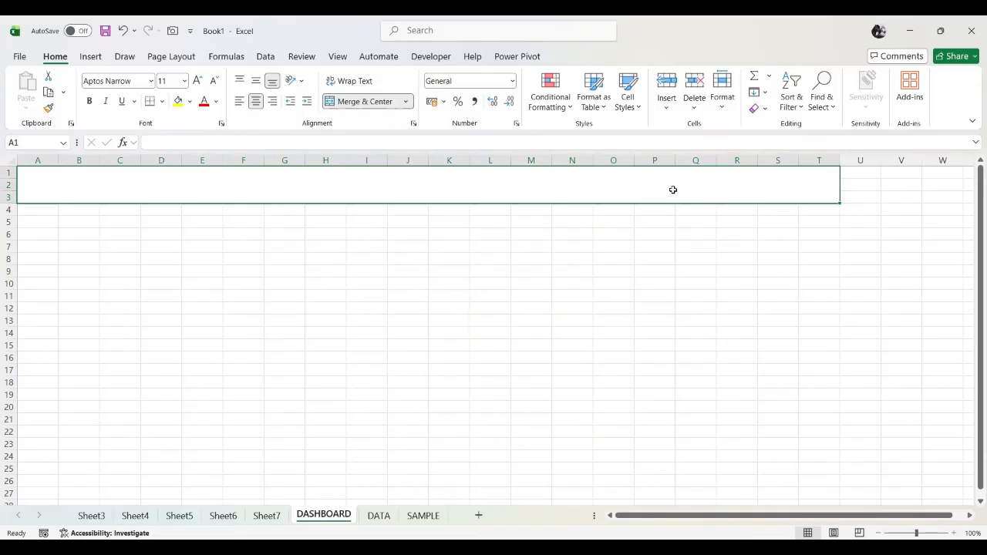
left_click(38, 211)
left_click(73, 212)
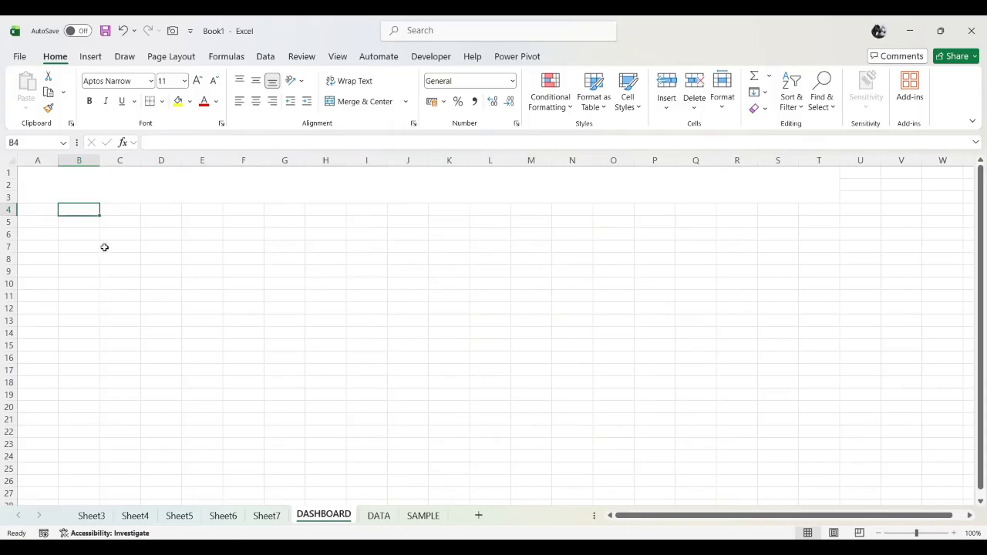
Copy the Chain doughnut PivotChart from Sheet3 to the DASHBOARD sheet at cell C4.
left_click(123, 213)
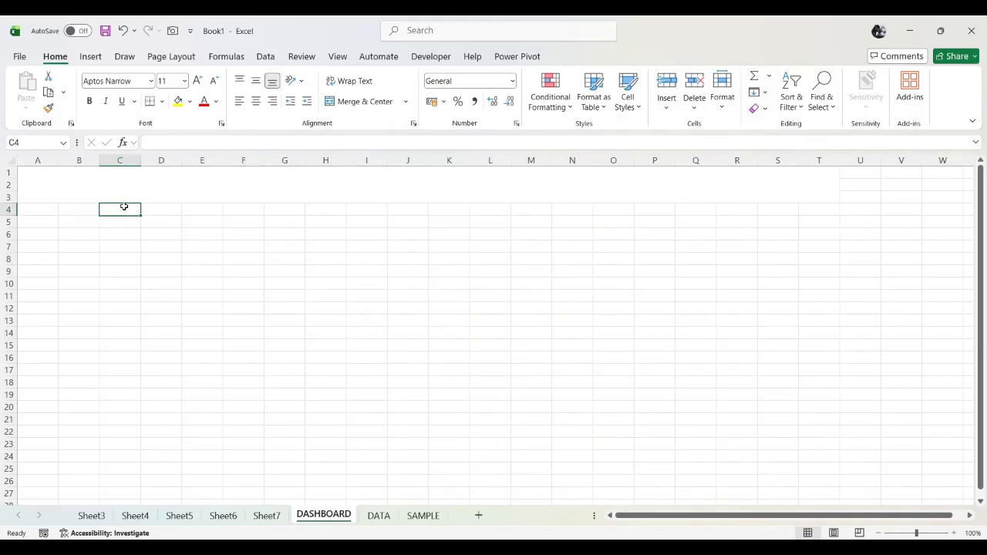
left_click(91, 516)
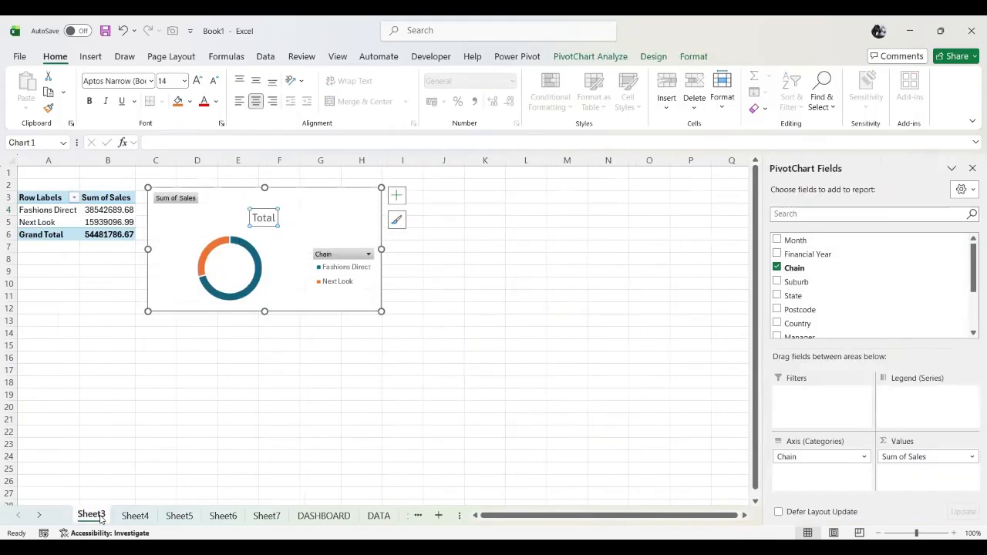
left_click(363, 199)
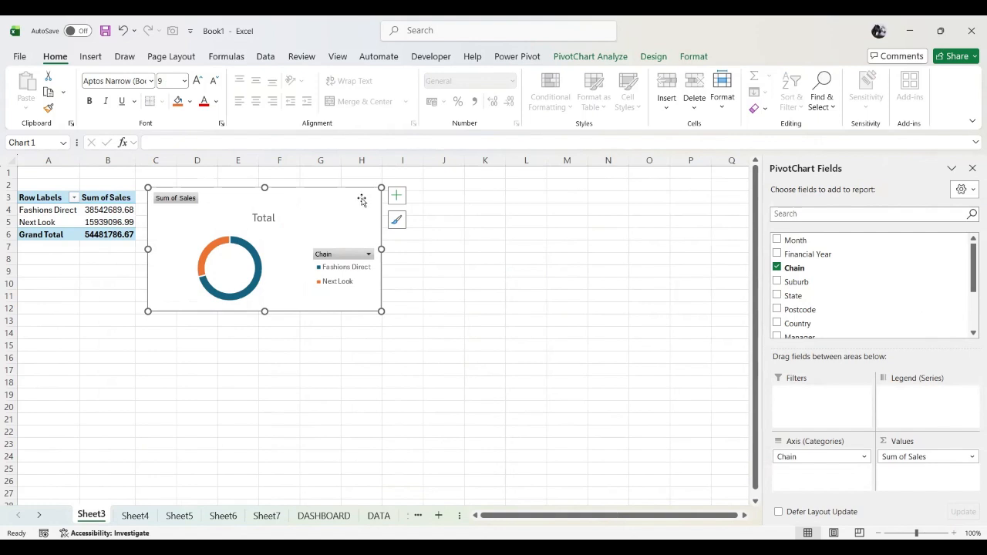
left_click(337, 520)
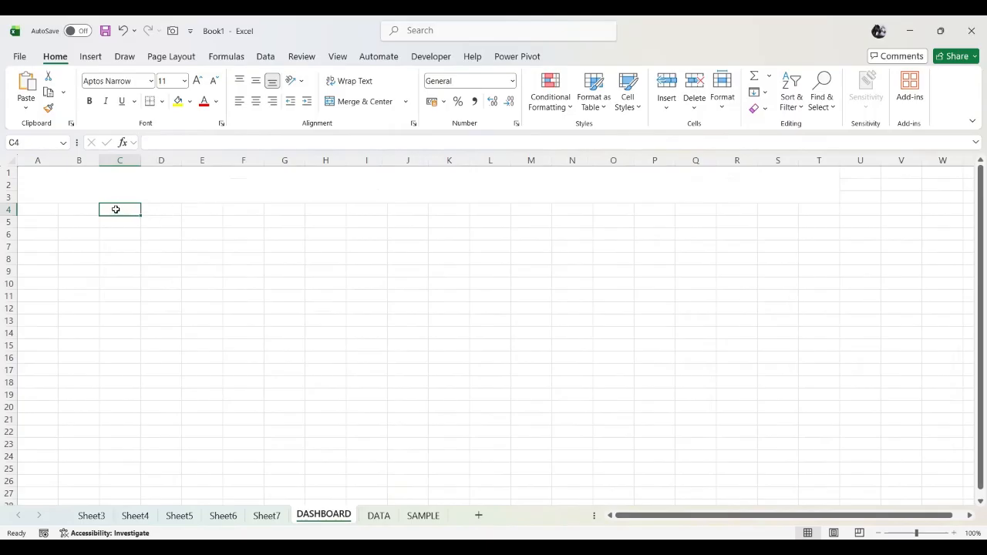
key("ctrl+v")
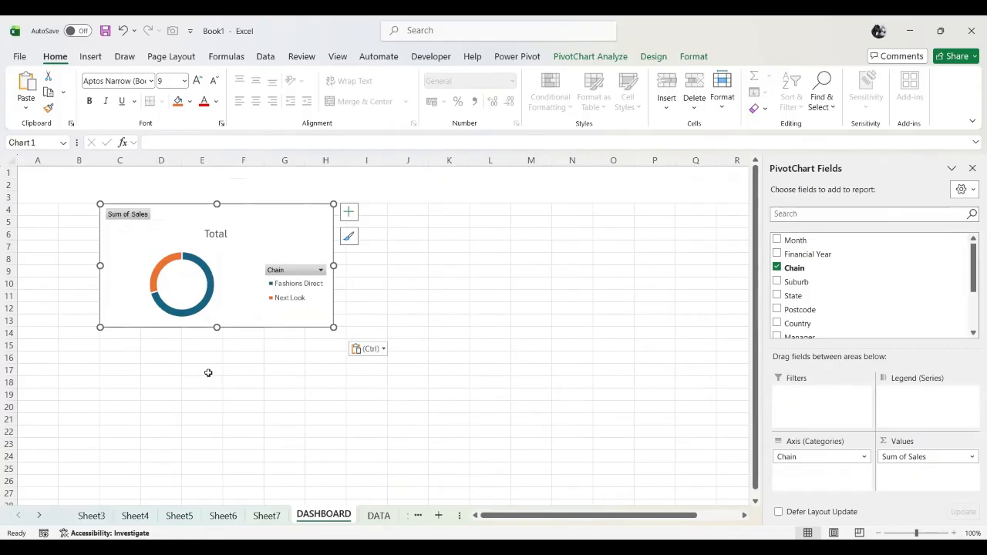
Resize the Chain doughnut chart on the dashboard to fill the range C4:G18.
left_click(34, 208)
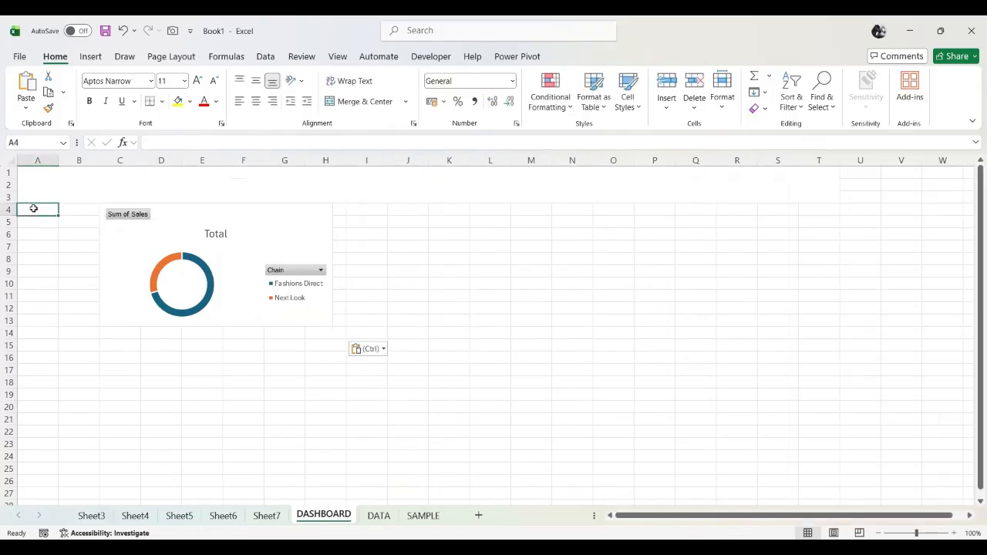
left_click(74, 321)
left_click(112, 301)
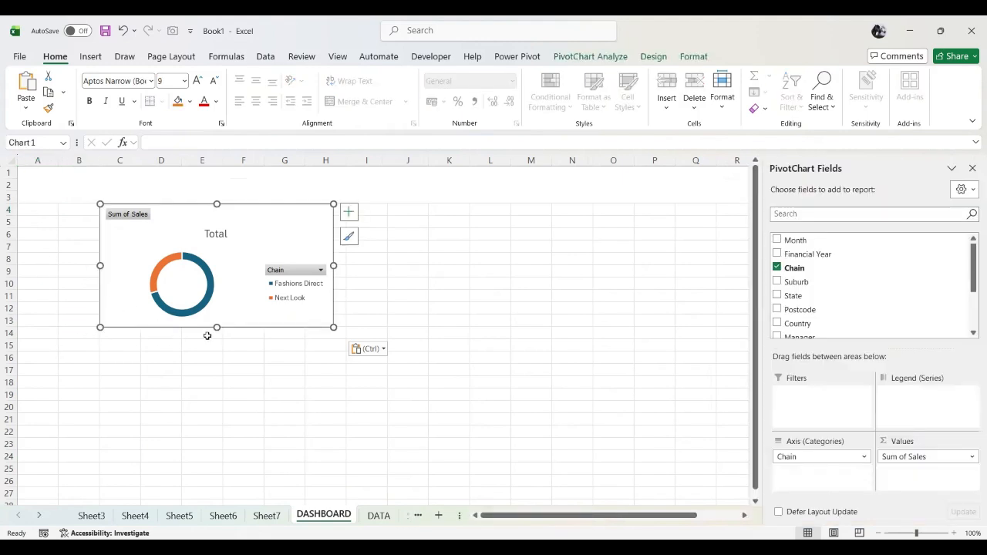
left_click_drag(216, 326, 209, 390)
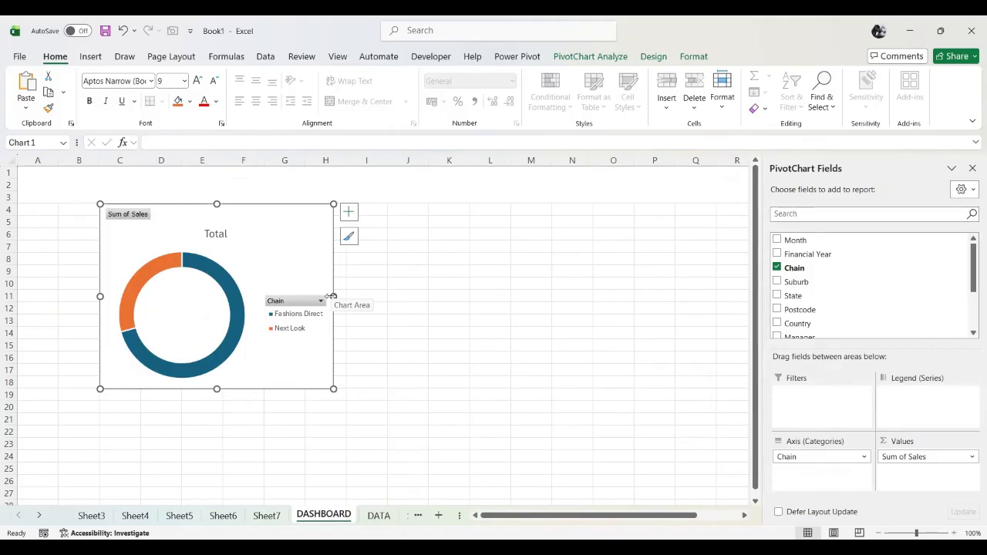
left_click_drag(332, 296, 317, 297)
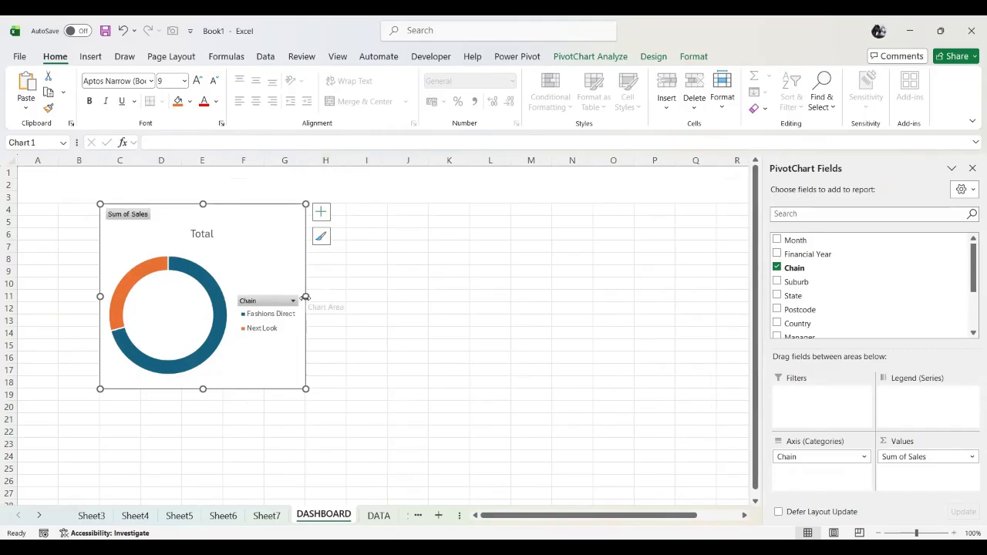
mouse_move(306, 296)
left_mouse_down()
mouse_move(329, 296)
mouse_move(306, 296)
left_mouse_up()
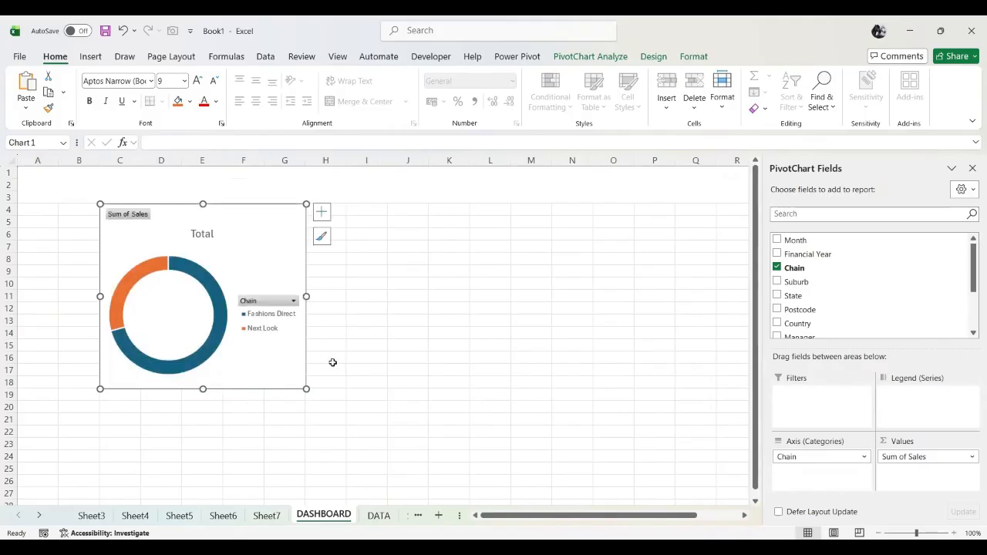
mouse_move(306, 298)
left_mouse_down()
mouse_move(346, 298)
mouse_move(305, 296)
left_mouse_up()
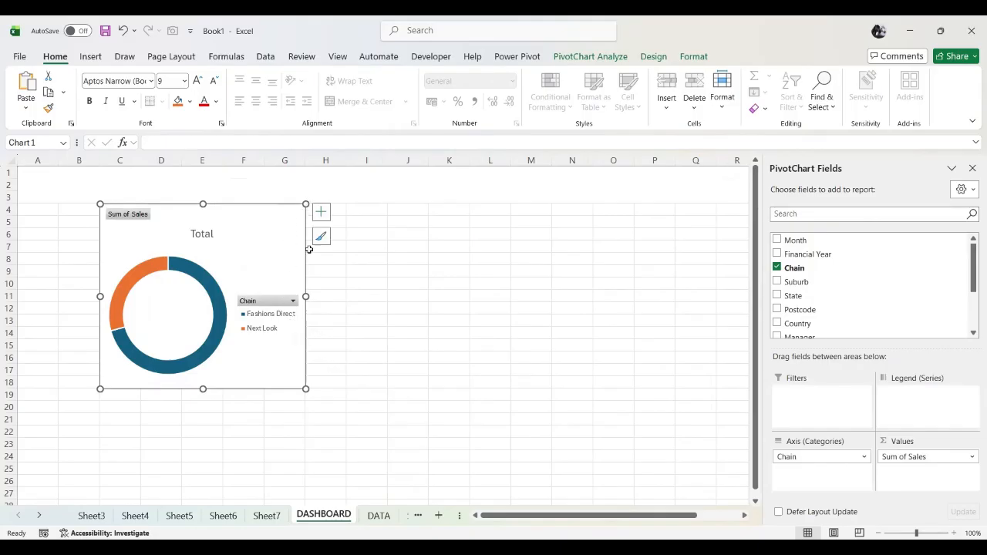
left_click(335, 386)
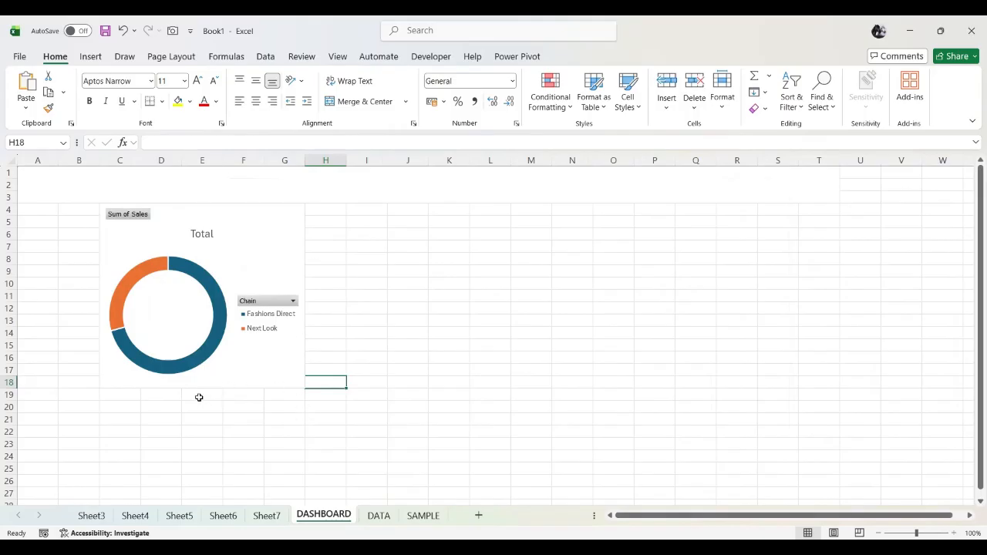
Copy the Suburb column PivotChart from Sheet4 to the DASHBOARD sheet at cell H4, beside the doughnut chart.
left_click(135, 515)
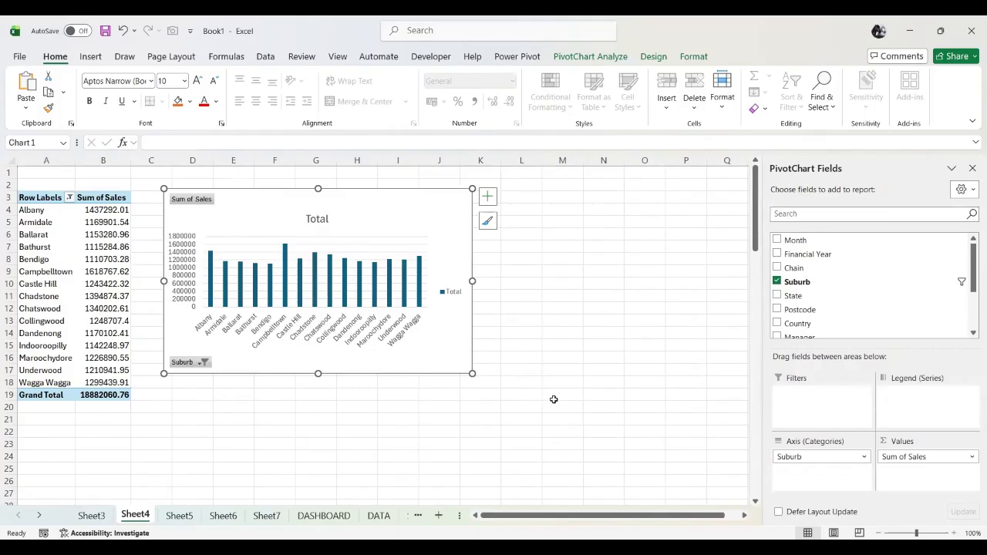
left_click(343, 520)
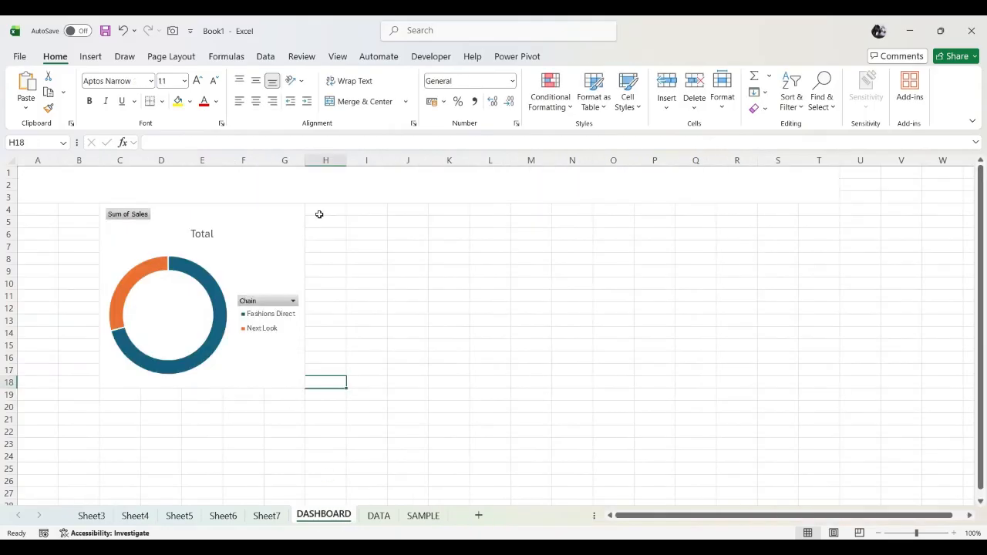
left_click(326, 211)
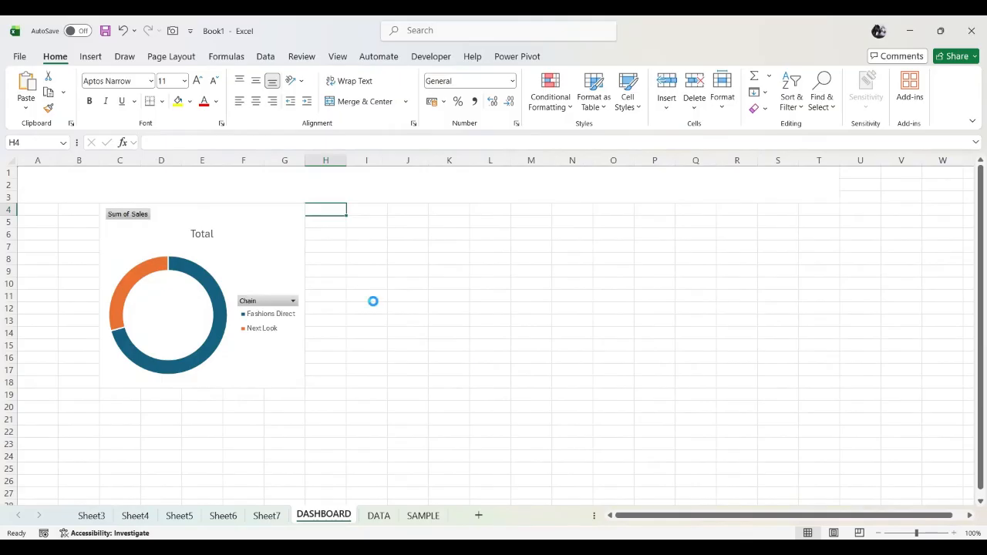
key("ctrl+v")
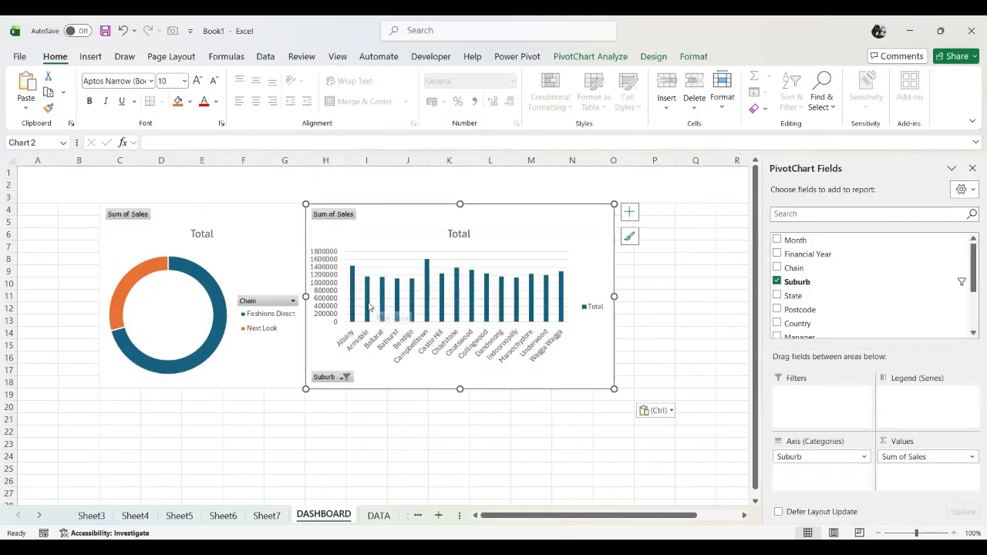
left_click(158, 518)
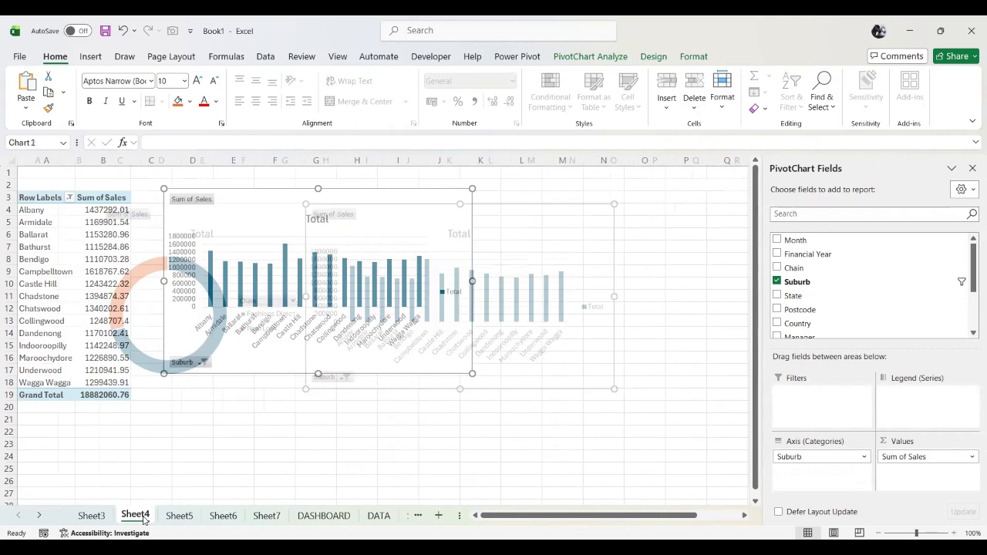
left_click(185, 517)
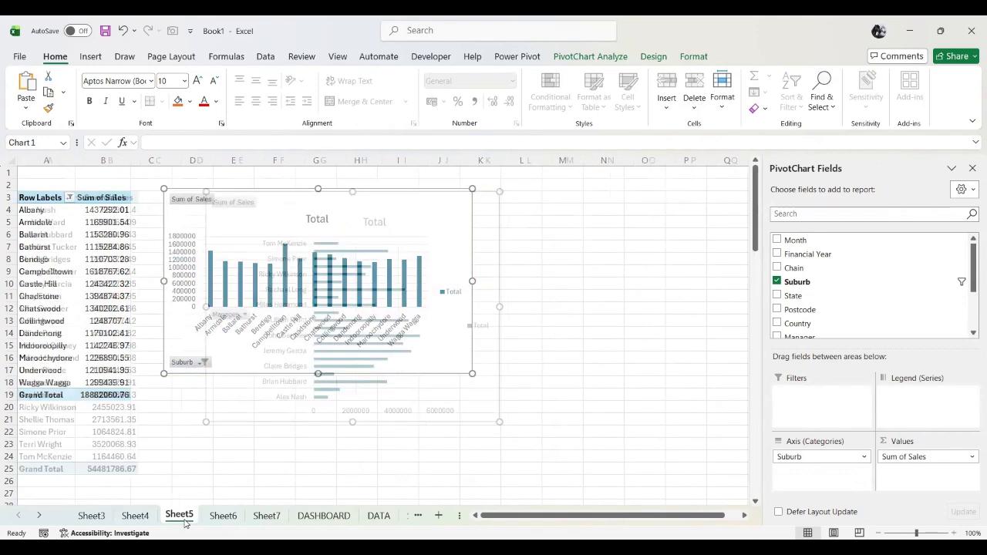
left_click(222, 517)
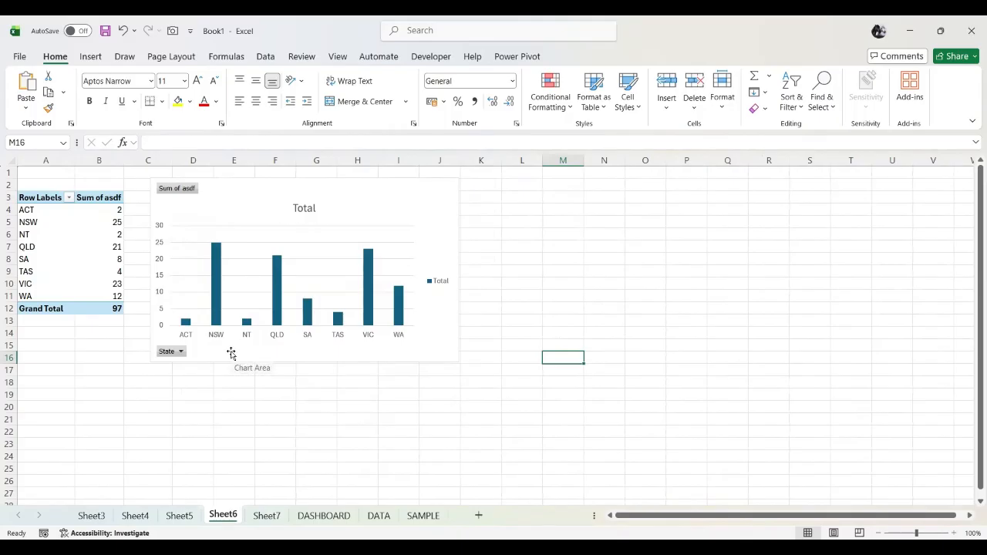
left_click(274, 522)
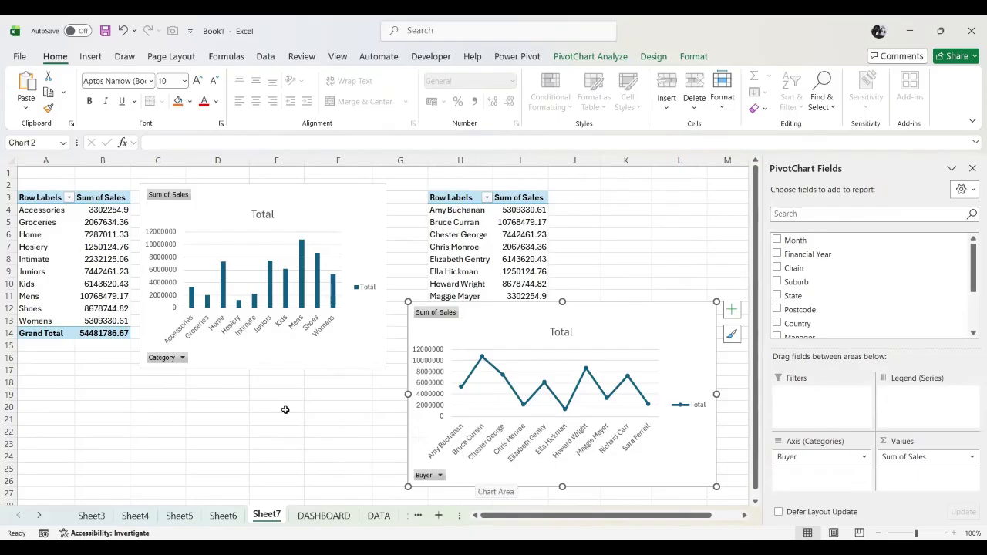
left_click(324, 515)
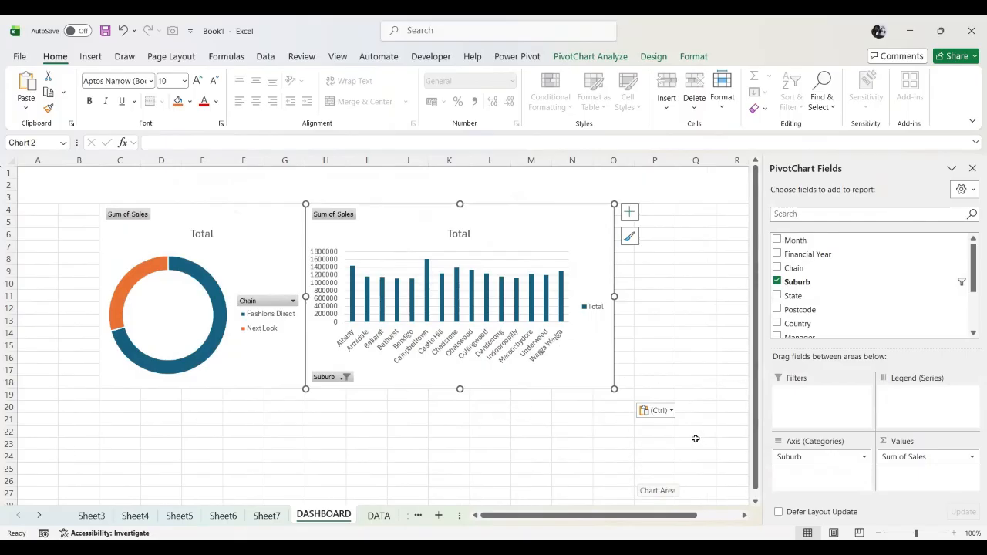
Remove the legend and chart title from the dashboard's Suburb column chart and extend its lower edge to row 21.
left_click(972, 169)
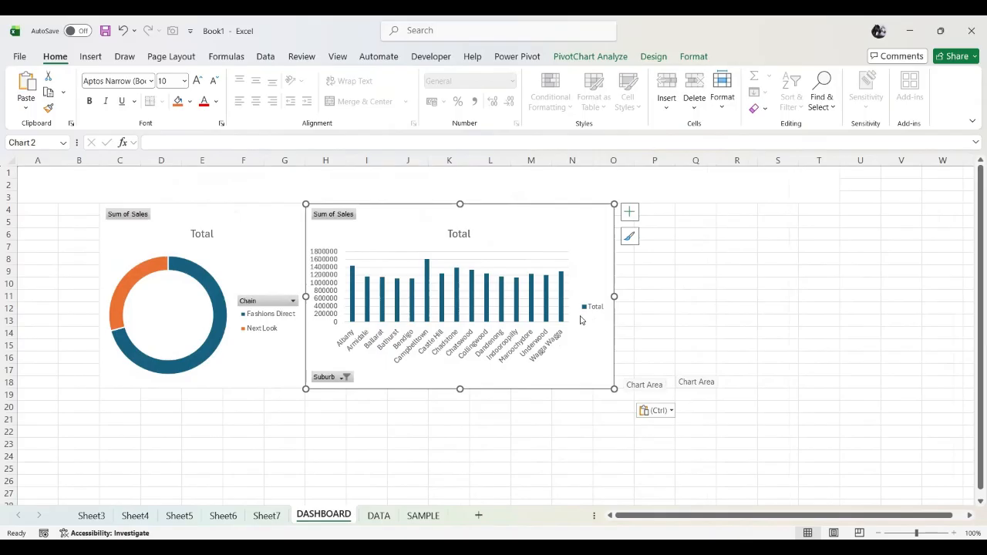
left_click(629, 215)
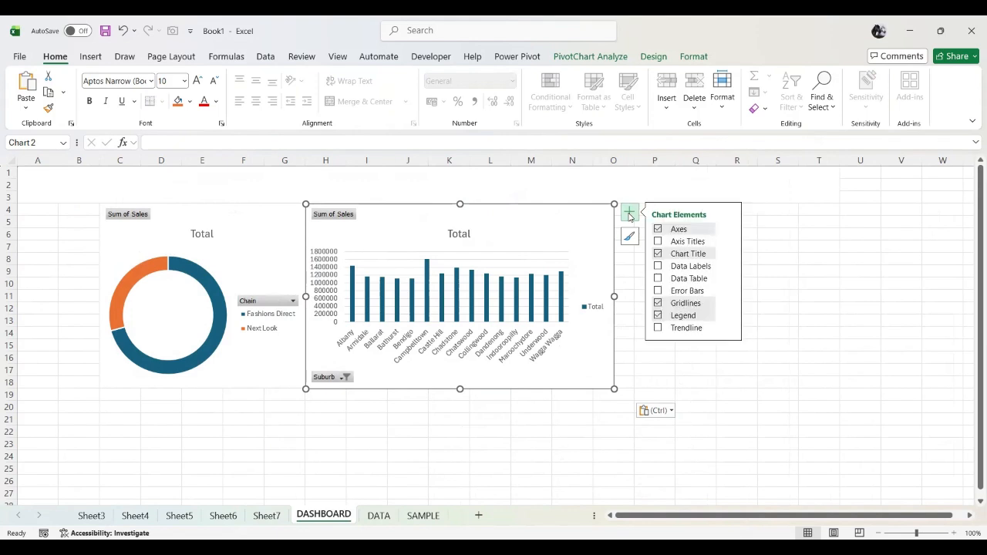
left_click(657, 316)
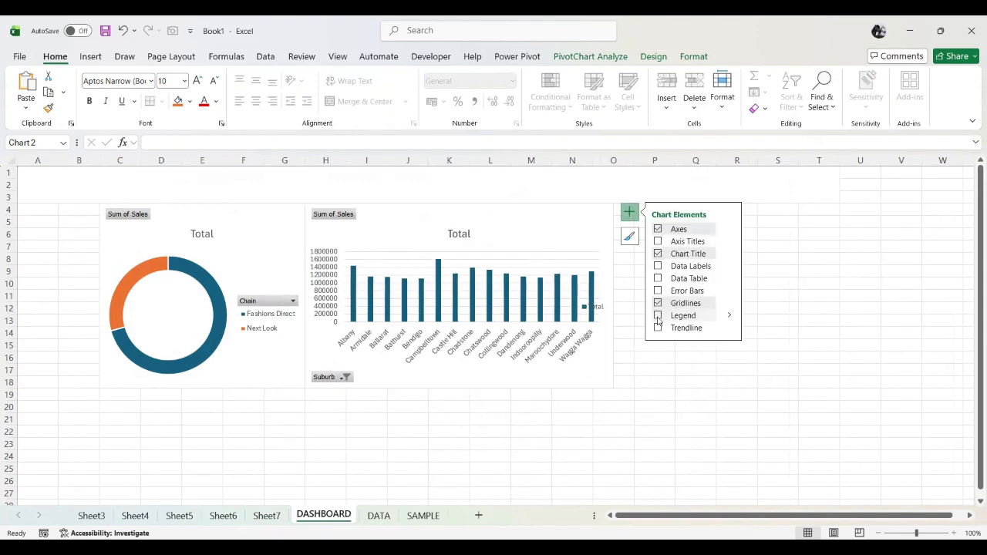
left_click(658, 253)
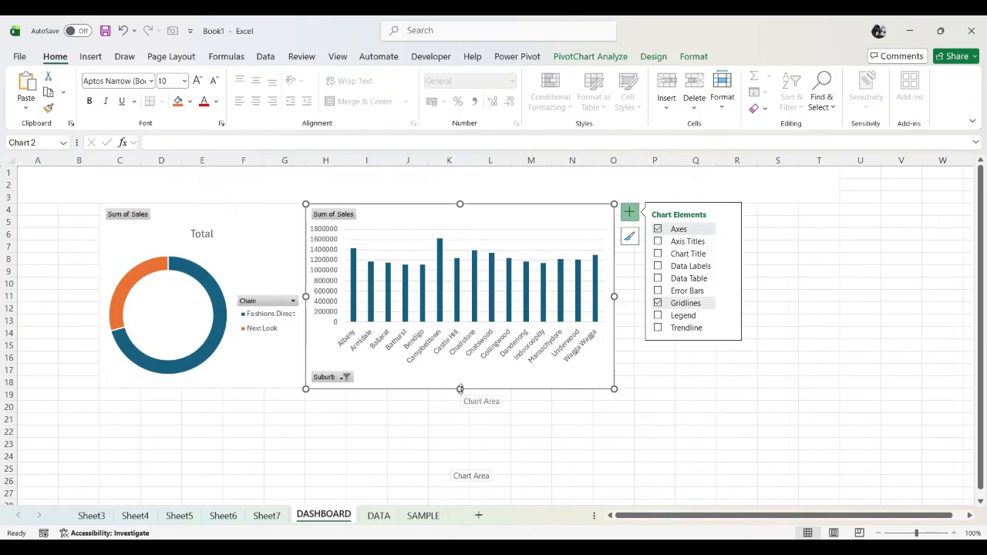
left_click_drag(460, 389, 455, 427)
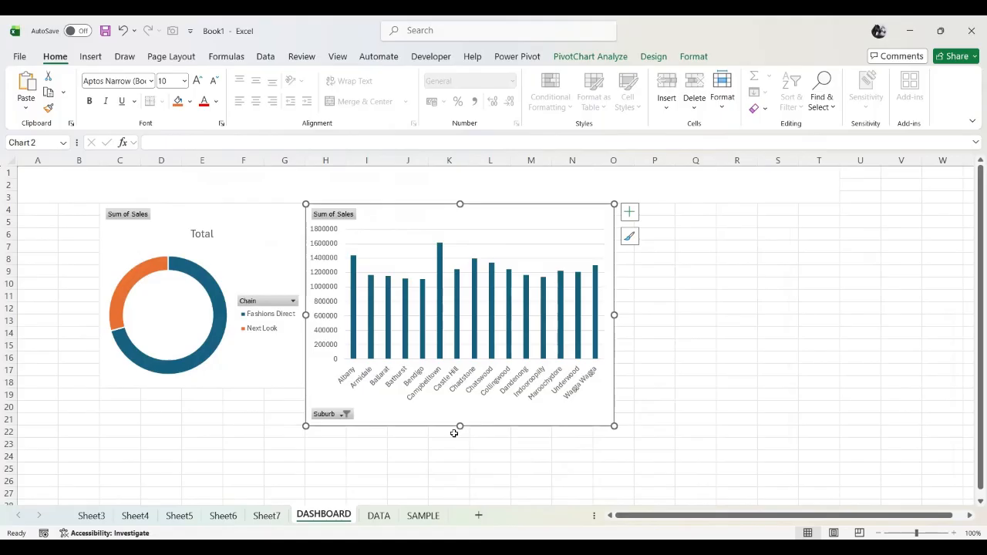
Extend the lower edge of the dashboard's Chain doughnut chart to row 21, level with the Suburb chart.
left_click(236, 377)
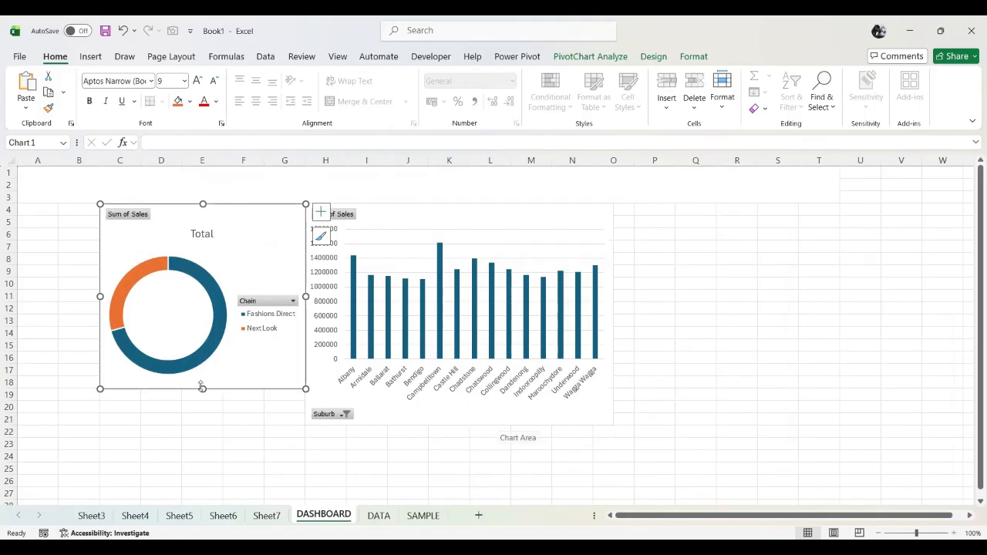
left_click_drag(202, 388, 200, 422)
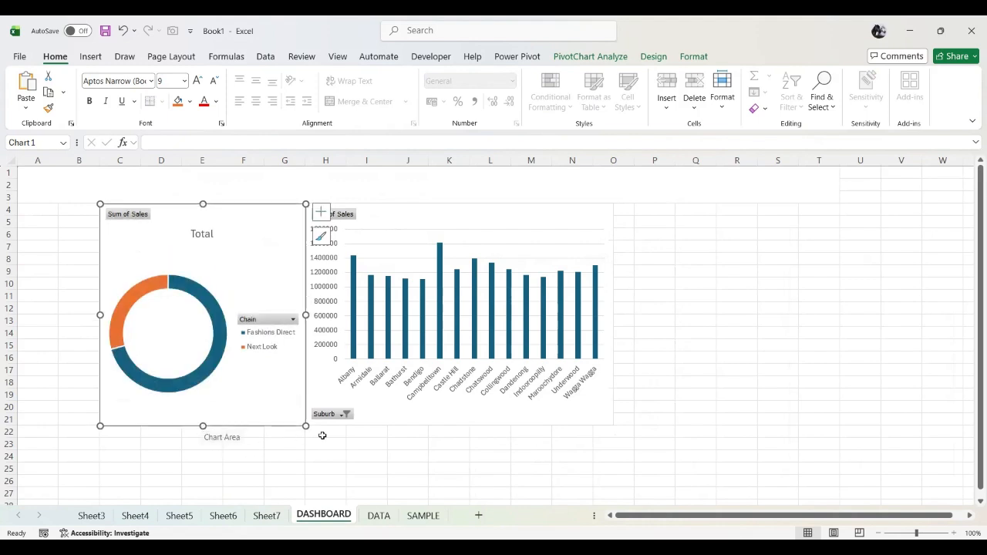
left_click(370, 437)
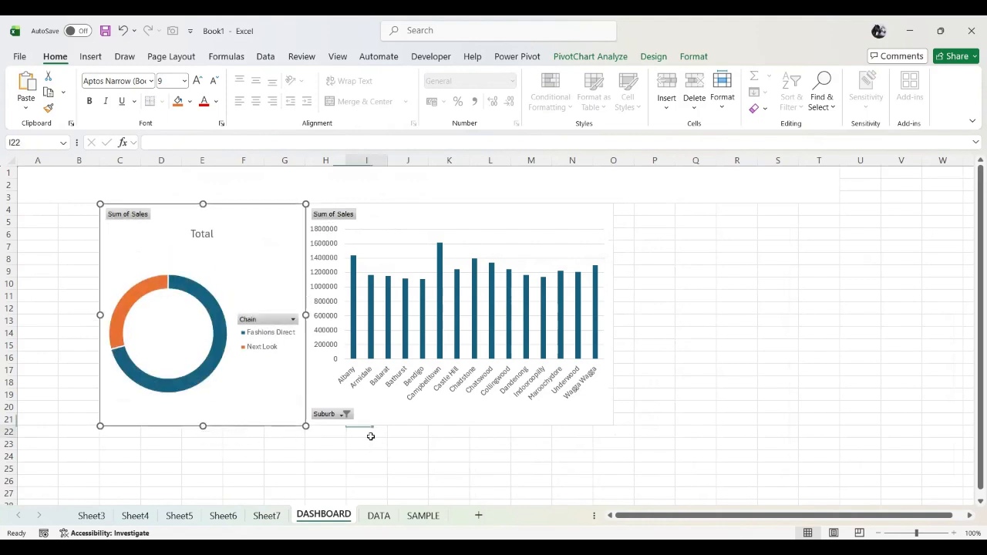
Narrow the dashboard's Suburb column chart so it ends at column M, and select cell N4 beside it.
left_click(600, 209)
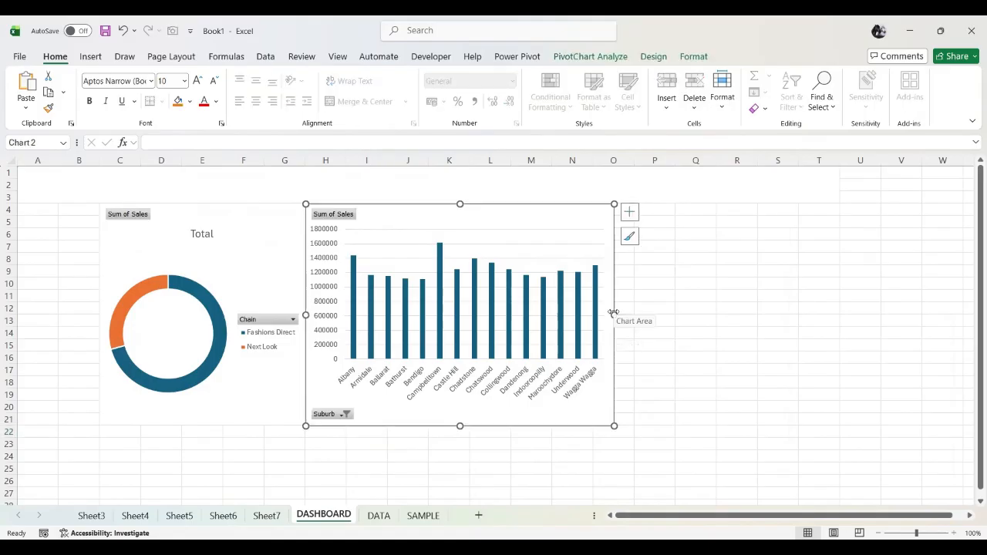
left_click_drag(613, 315, 552, 315)
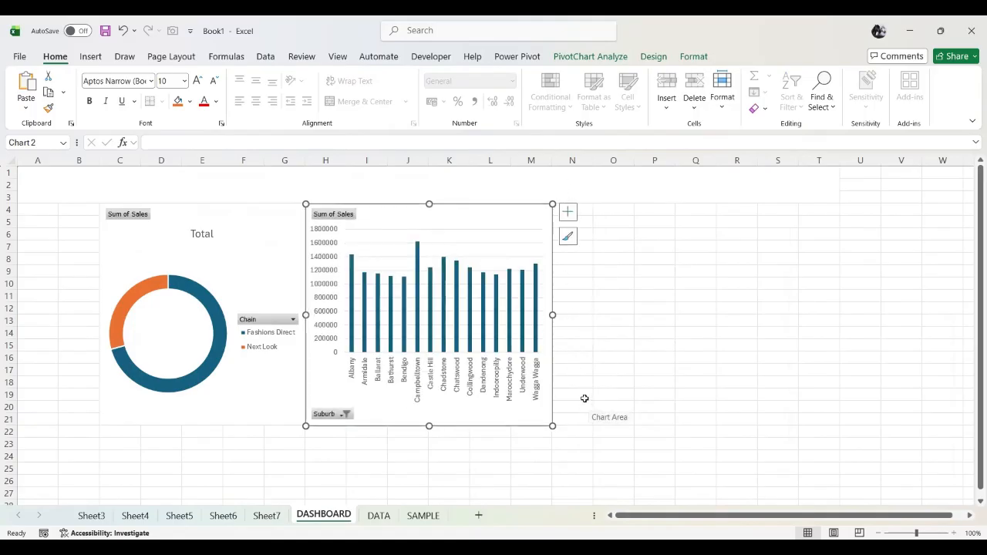
left_click(609, 307)
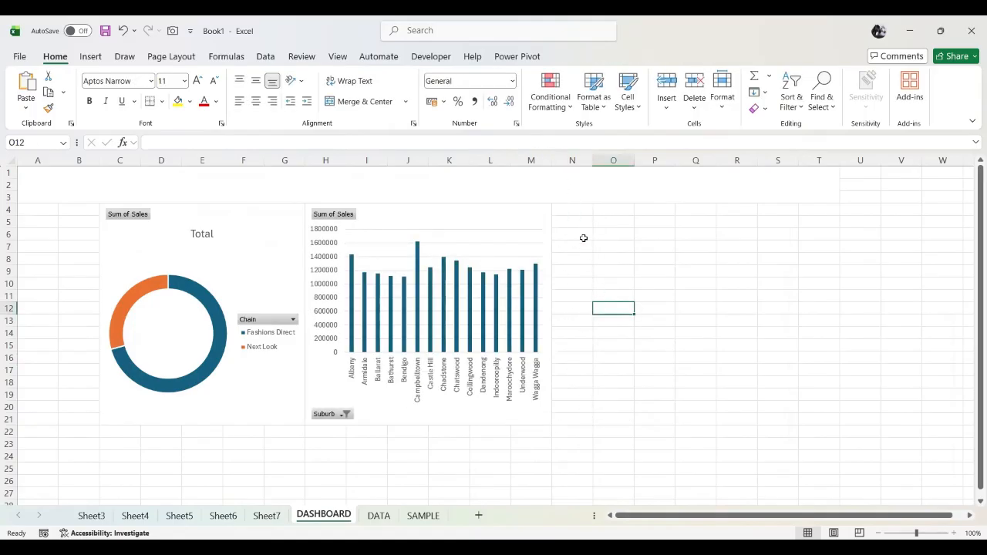
left_click(575, 208)
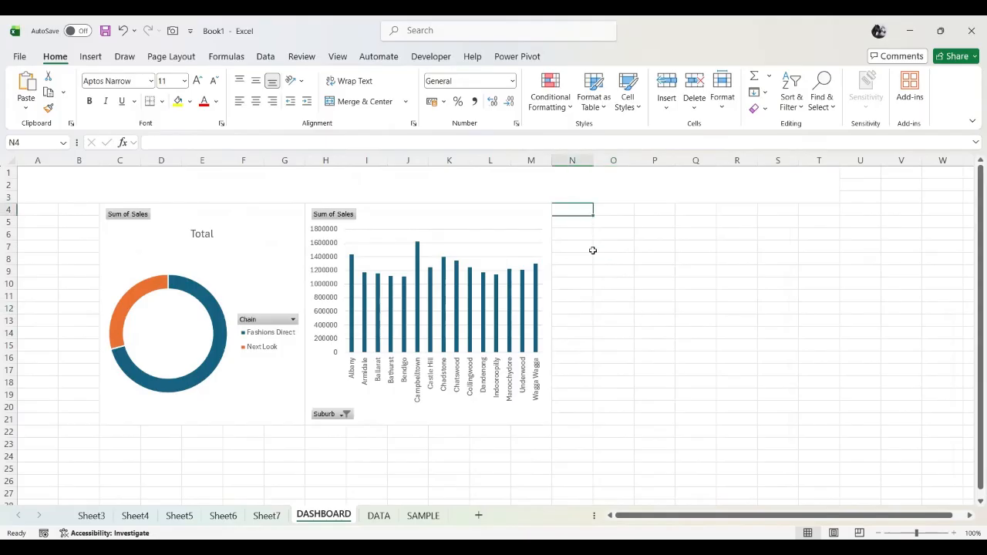
Remove the legend and chart title from the Manager bar chart on Sheet5 and hide all its field buttons.
left_click(137, 517)
left_click(178, 516)
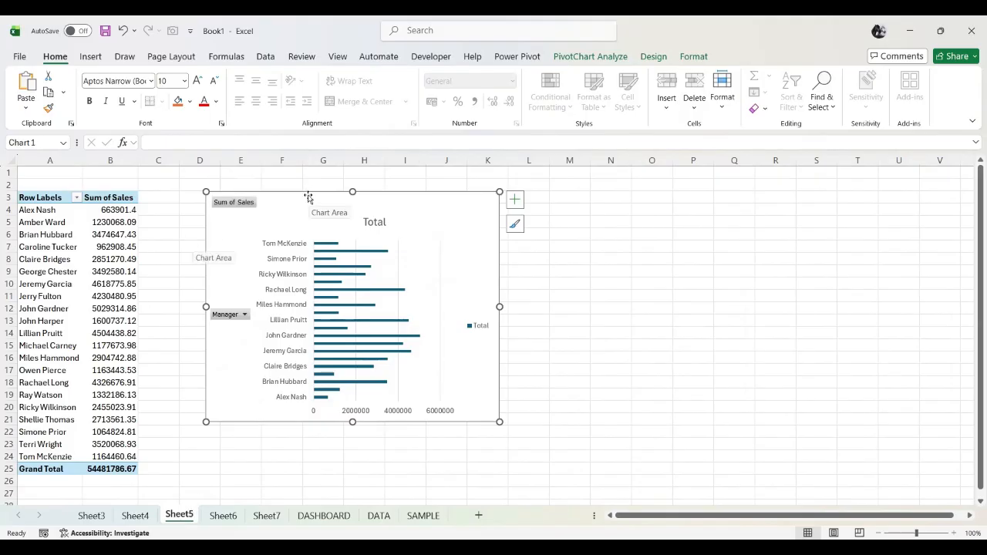
left_click(515, 201)
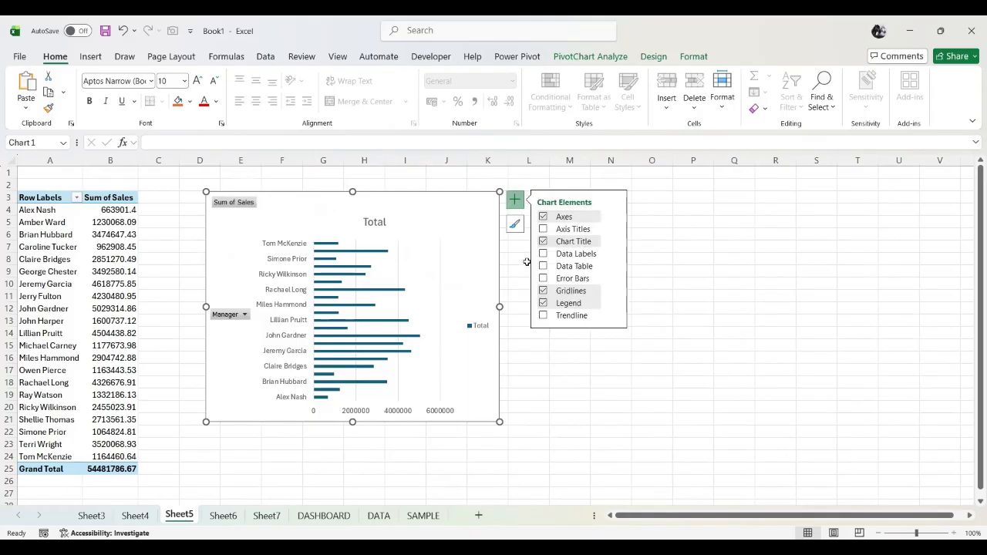
left_click(544, 303)
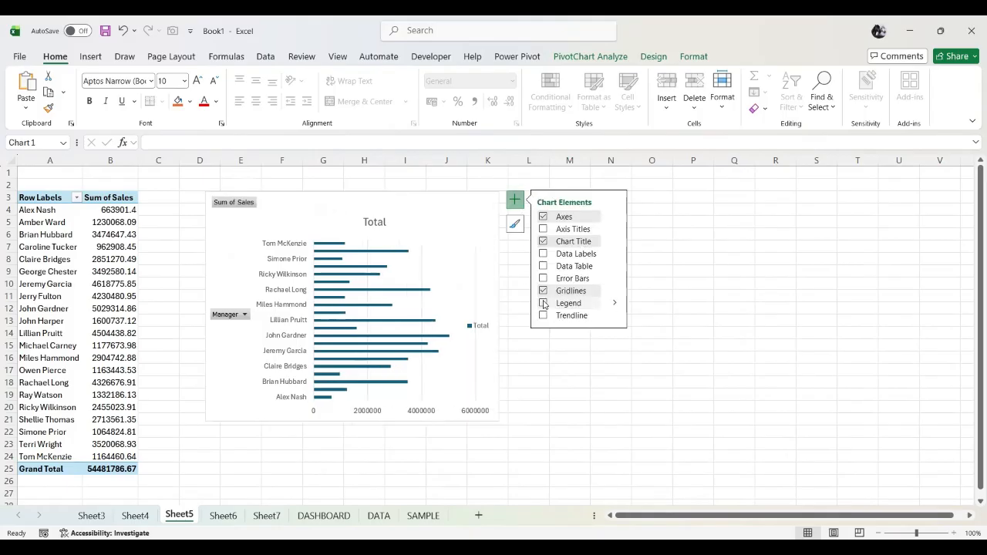
left_click(544, 242)
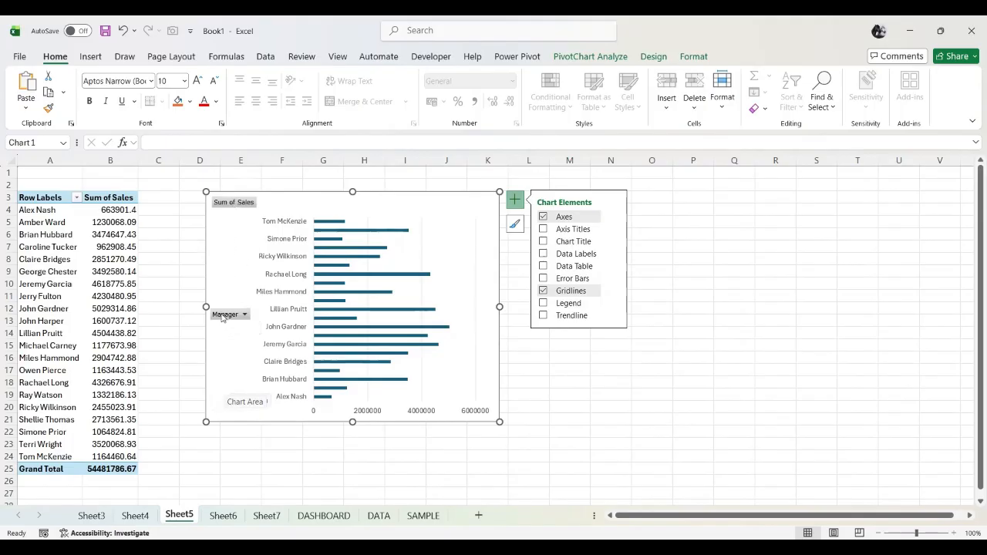
right_click(222, 315)
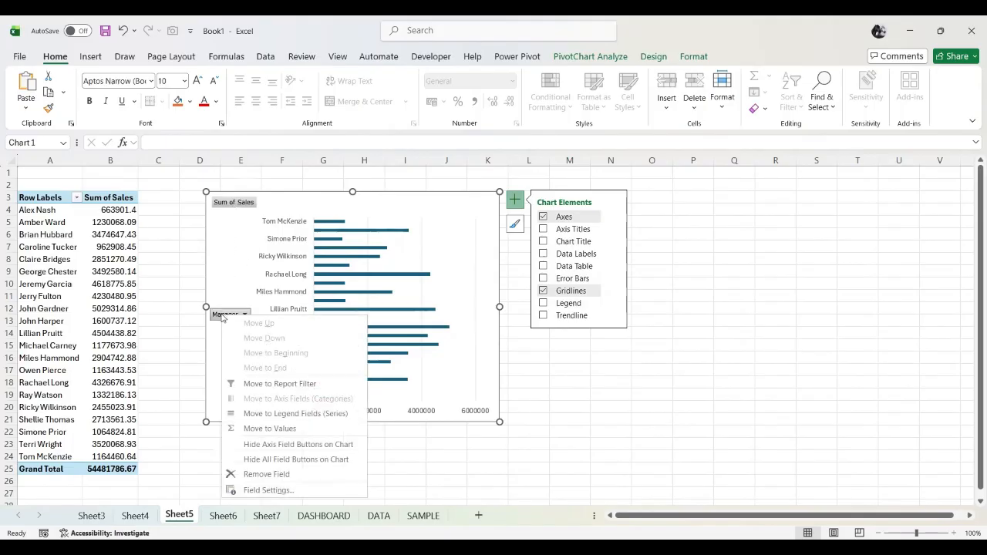
left_click(320, 461)
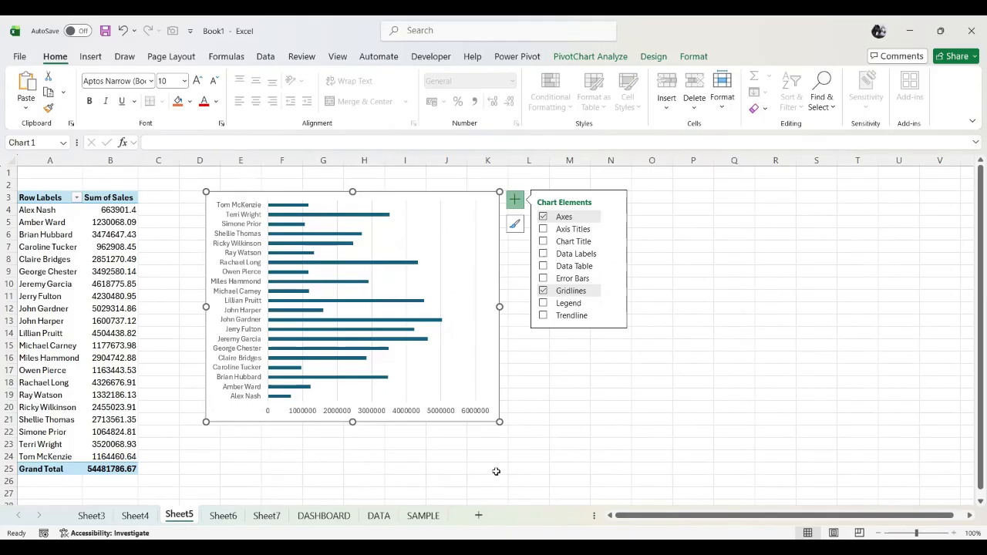
Copy the Manager bar PivotChart from Sheet5 to the DASHBOARD sheet at N4 and resize it to fill N4:T24.
left_click(333, 516)
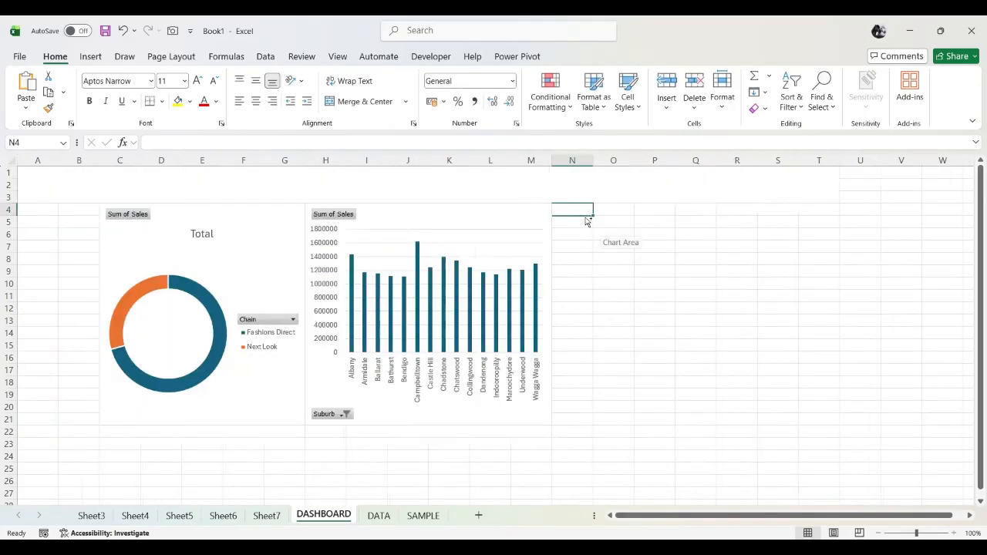
key("ctrl+v")
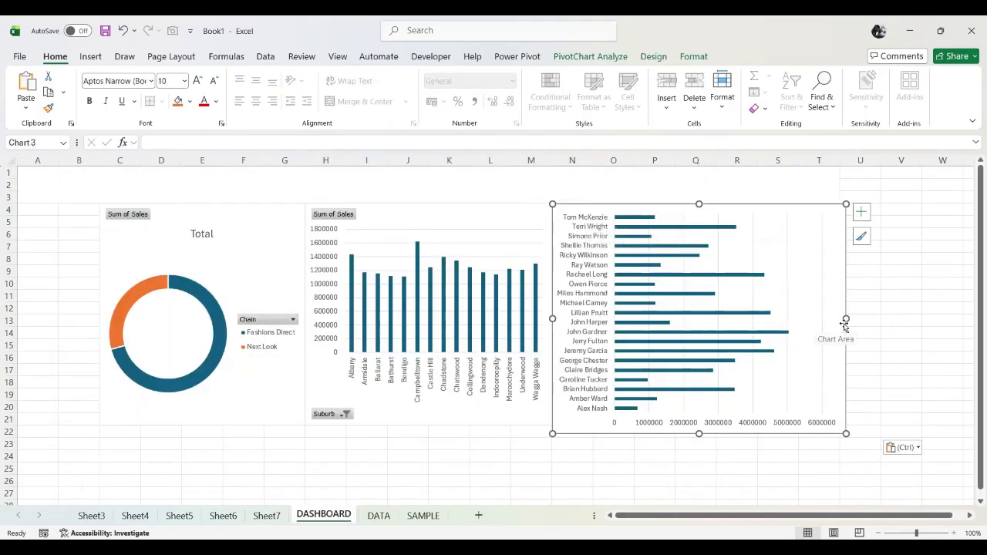
left_click_drag(847, 319, 840, 317)
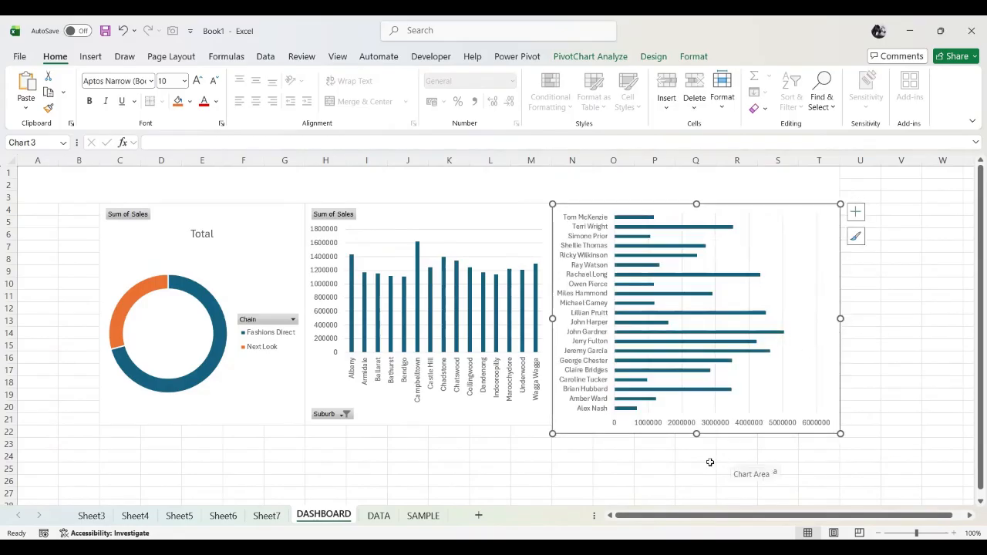
left_click_drag(696, 436, 697, 463)
Extend the lower edges of the dashboard's Suburb column chart and Chain doughnut chart to row 24.
left_click(429, 426)
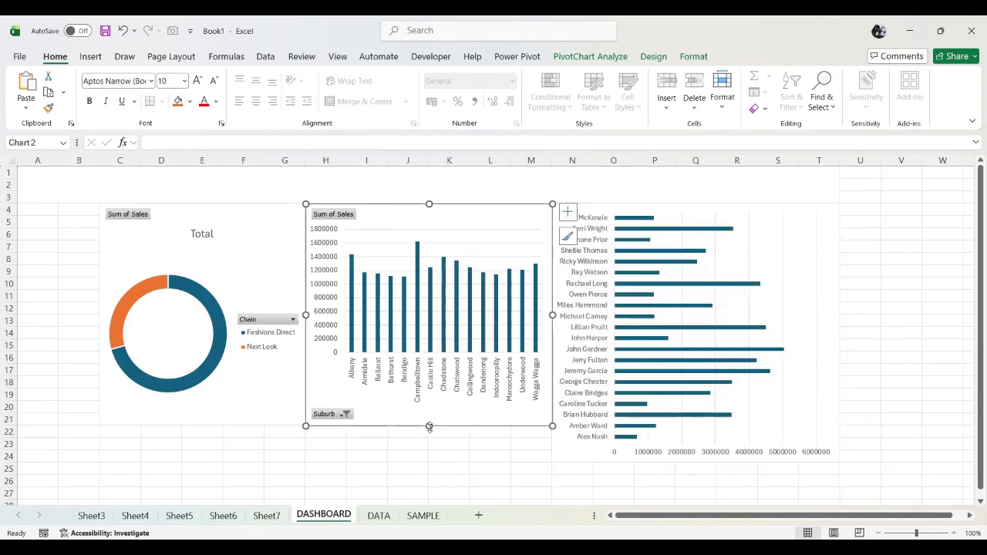
left_click_drag(428, 432, 430, 464)
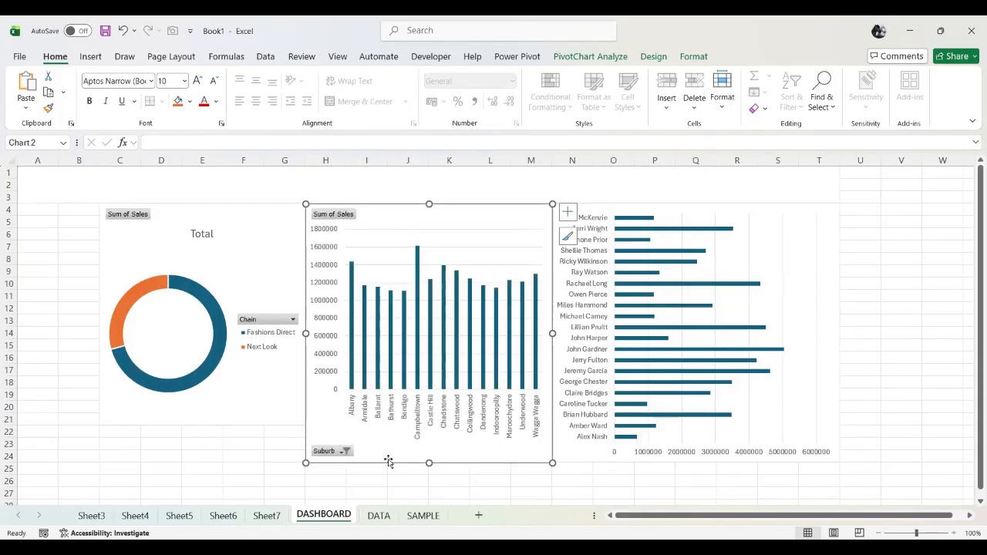
left_click(243, 411)
left_click_drag(203, 425, 206, 462)
left_click(317, 469)
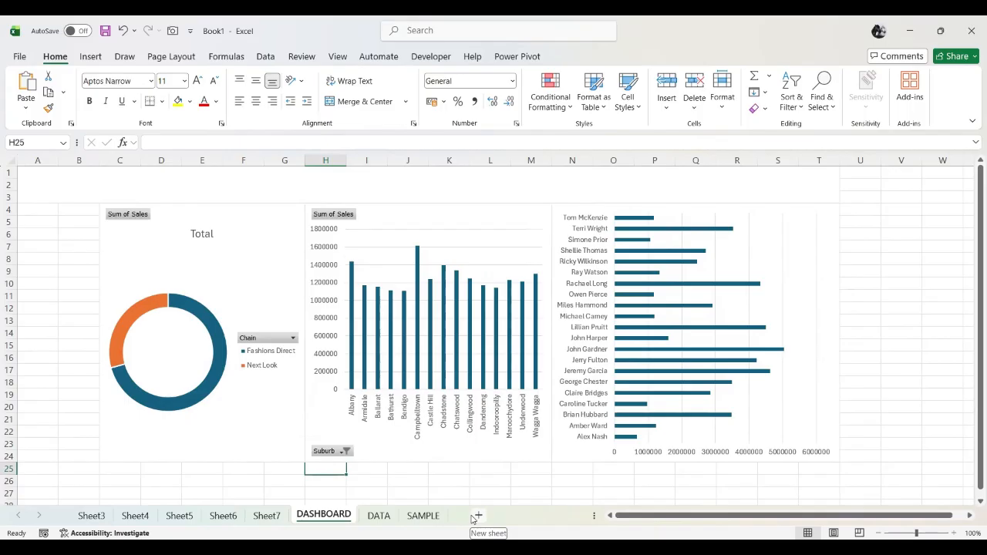
Remove the legend and chart title from the State column chart on Sheet6.
scroll(432, 462, "down", 2)
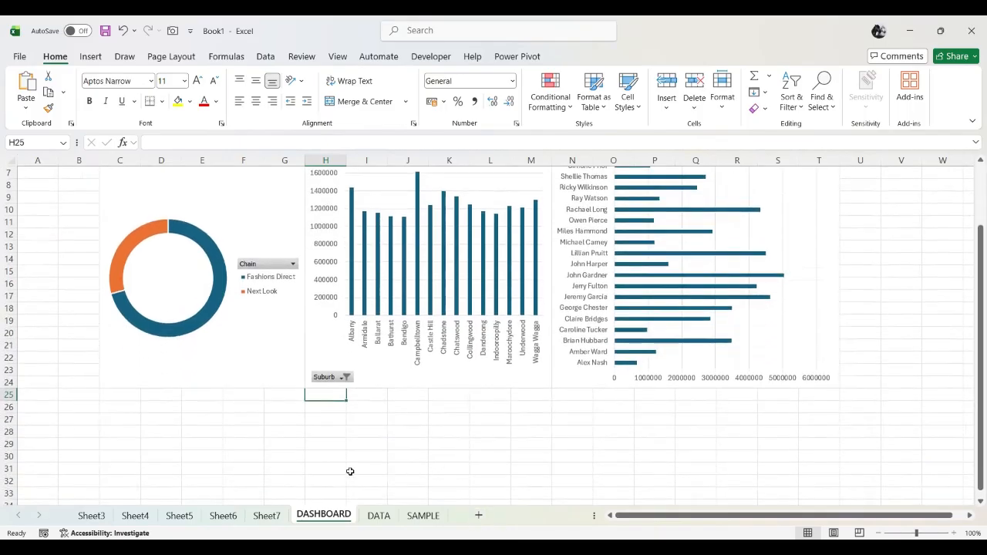
left_click(179, 516)
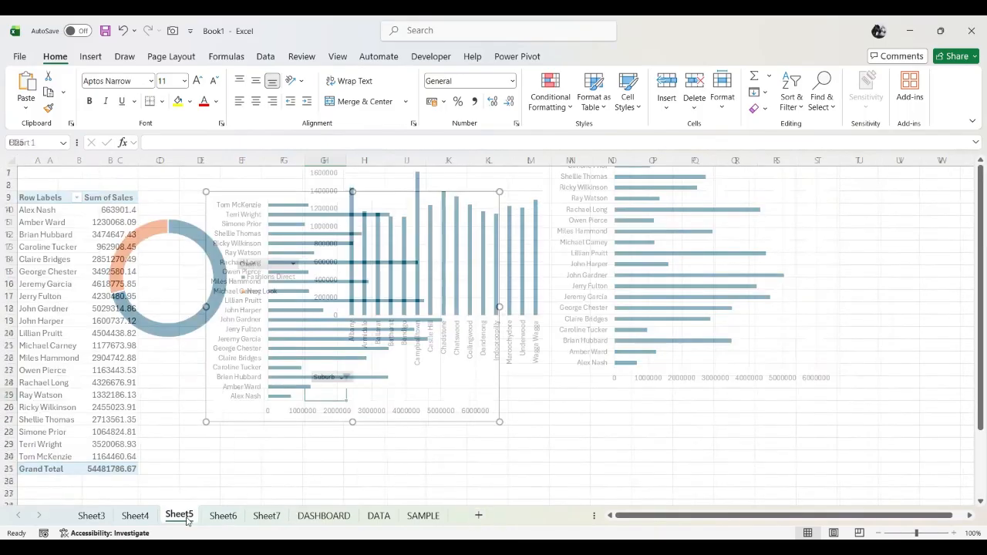
key("ctrl+Page_Down")
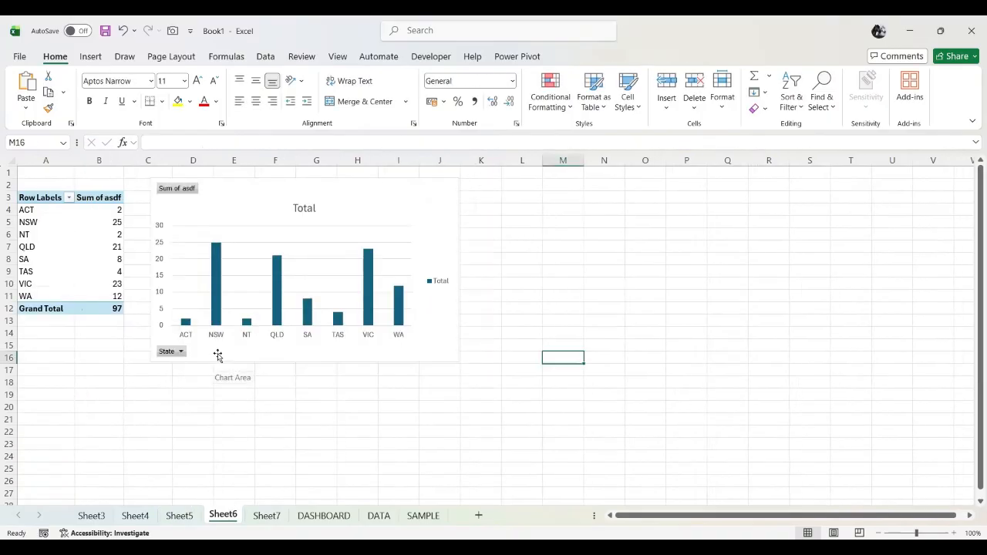
left_click(216, 354)
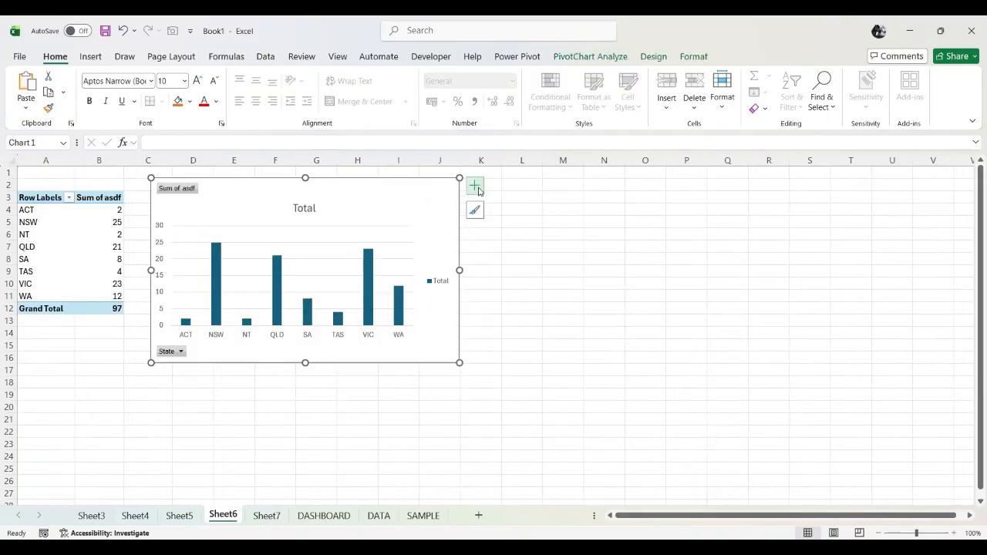
left_click(474, 186)
left_click(502, 289)
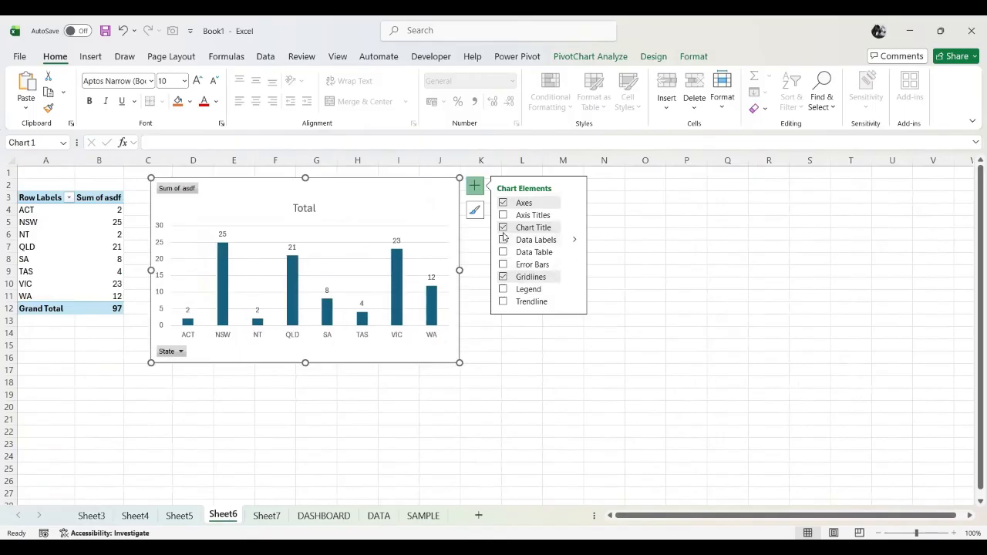
left_click(503, 227)
left_click(523, 366)
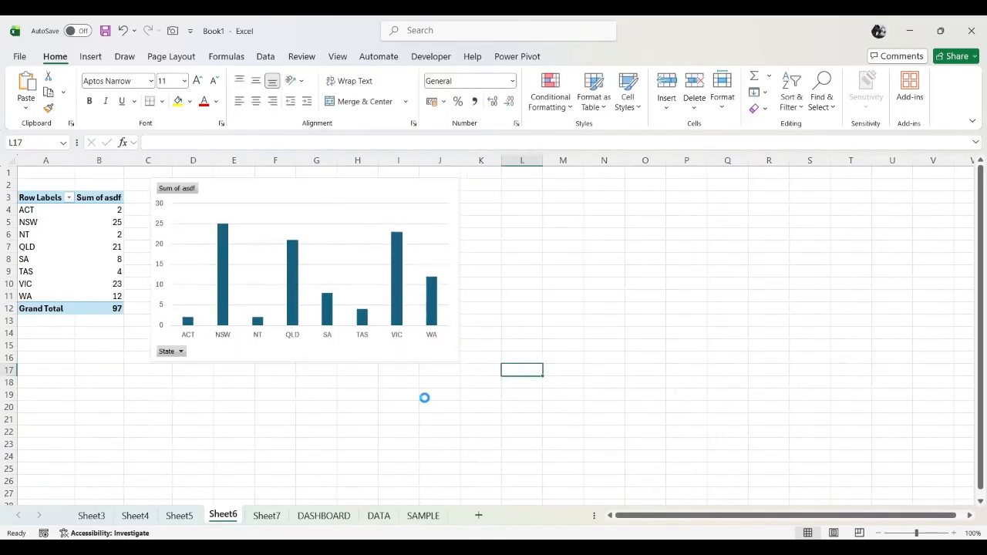
Copy the State column PivotChart from Sheet6 to the DASHBOARD sheet at cell C25, below the doughnut chart.
left_click(343, 517)
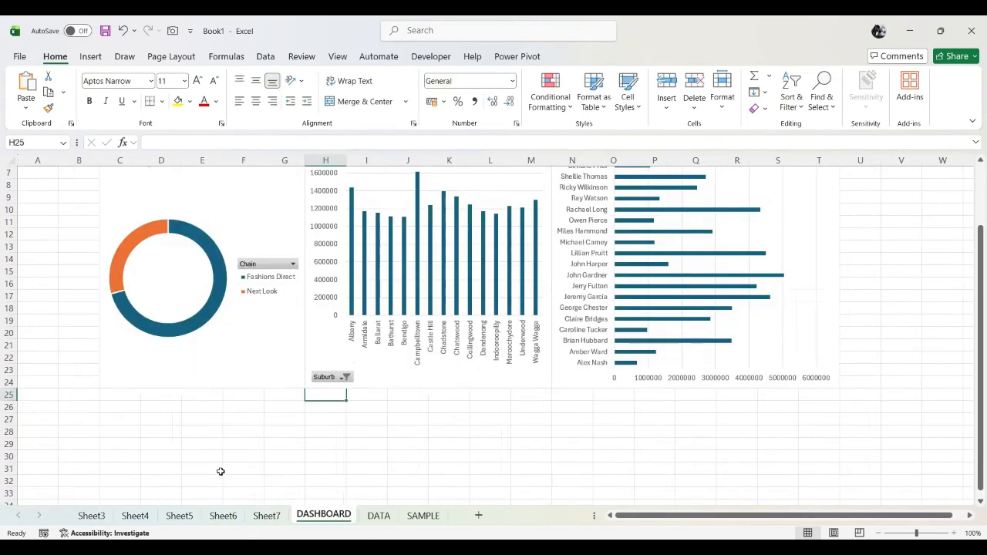
left_click(108, 394)
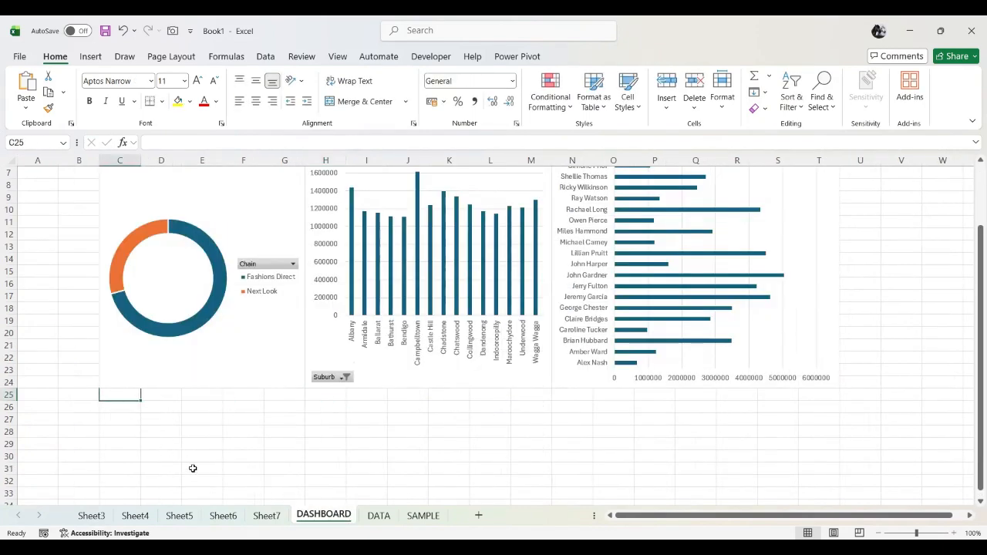
key("ctrl+v")
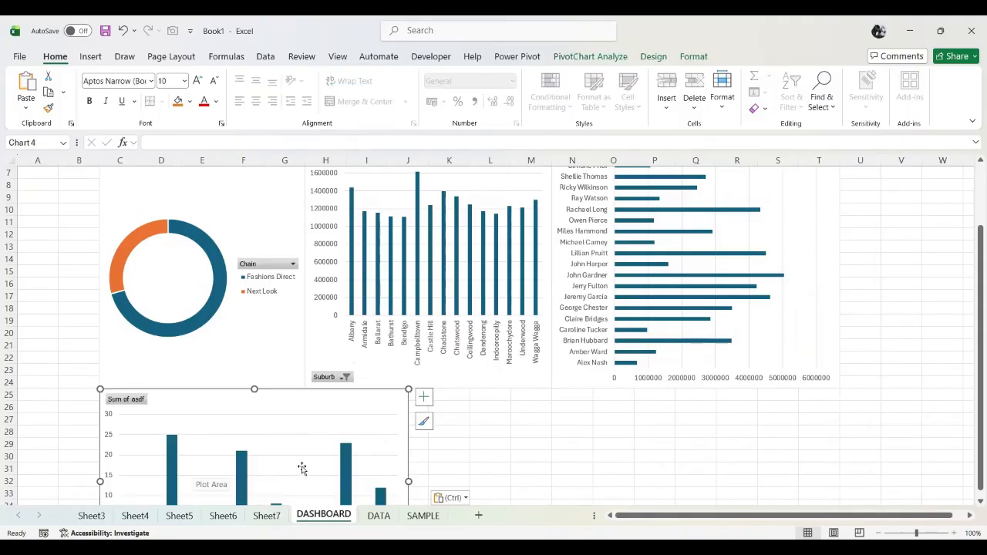
scroll(548, 452, "down", 3)
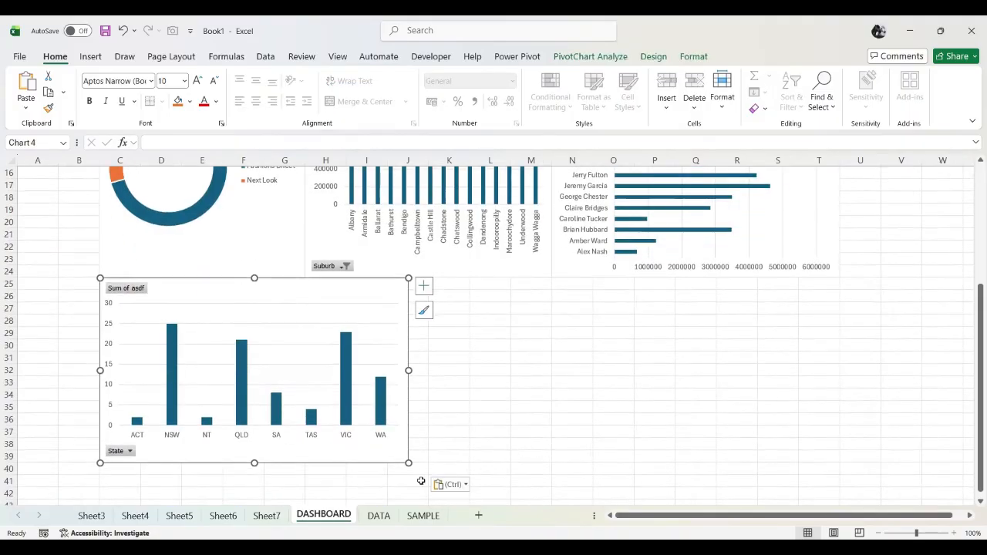
scroll(504, 405, "down", 2)
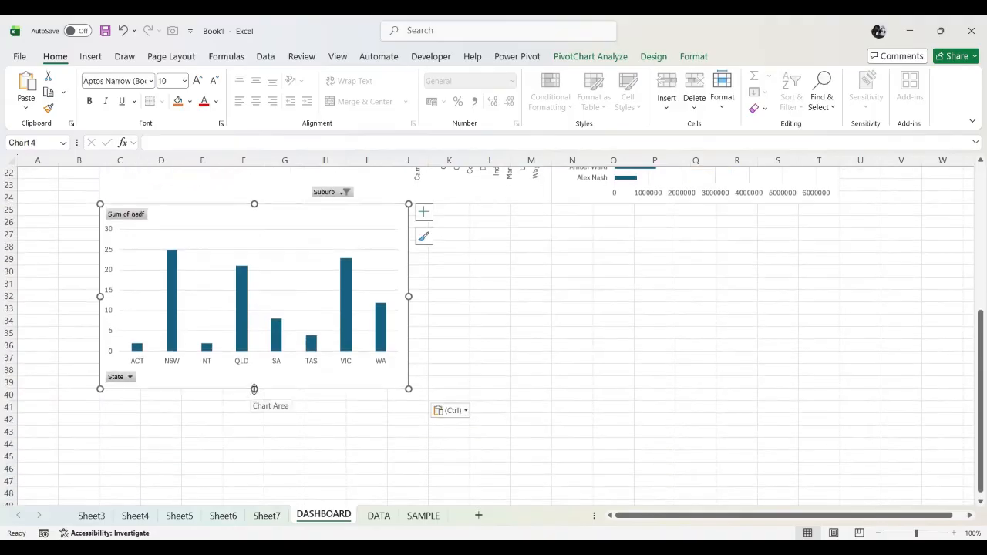
Resize the State column chart on the dashboard to fill the range C25:G44.
left_click_drag(253, 389, 243, 450)
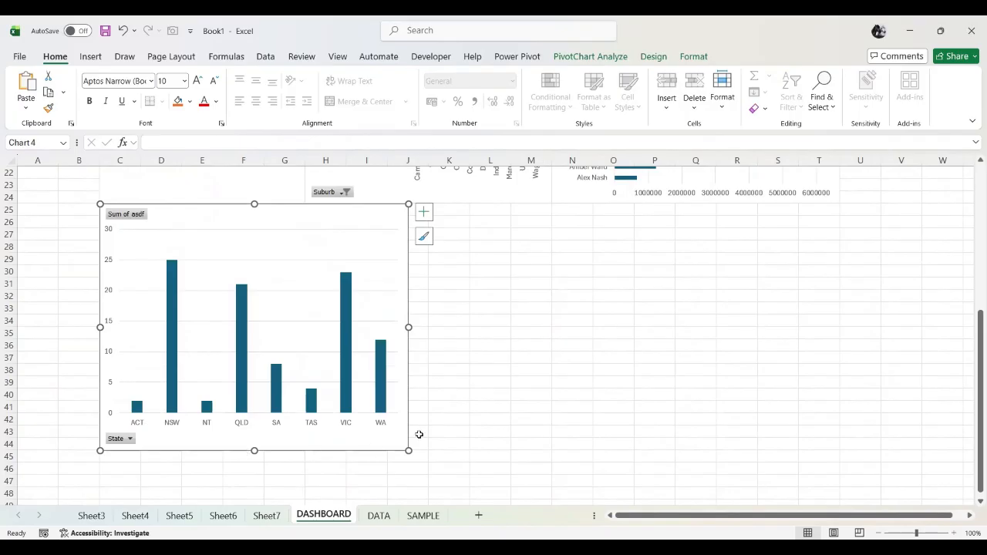
left_click_drag(407, 327, 347, 327)
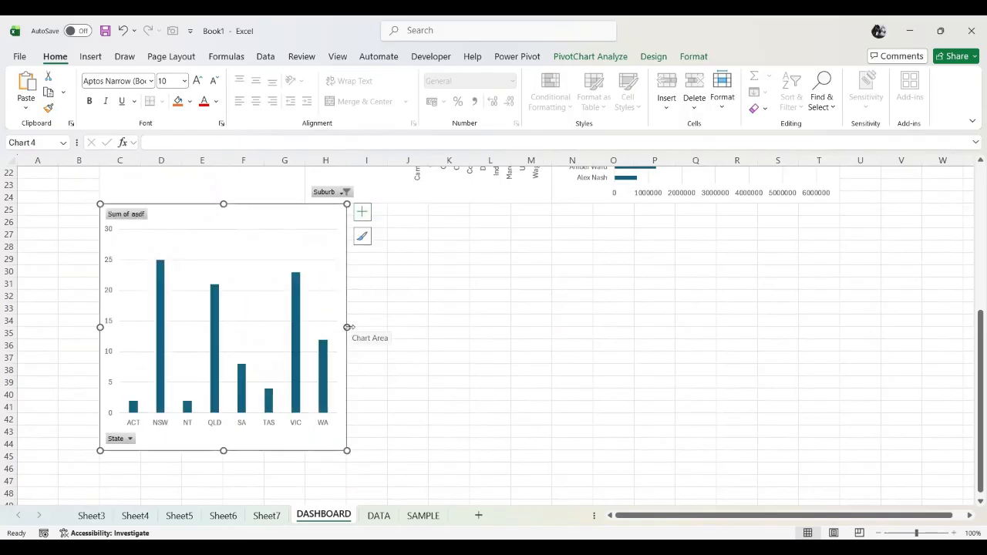
left_click_drag(347, 327, 305, 327)
left_click(329, 259)
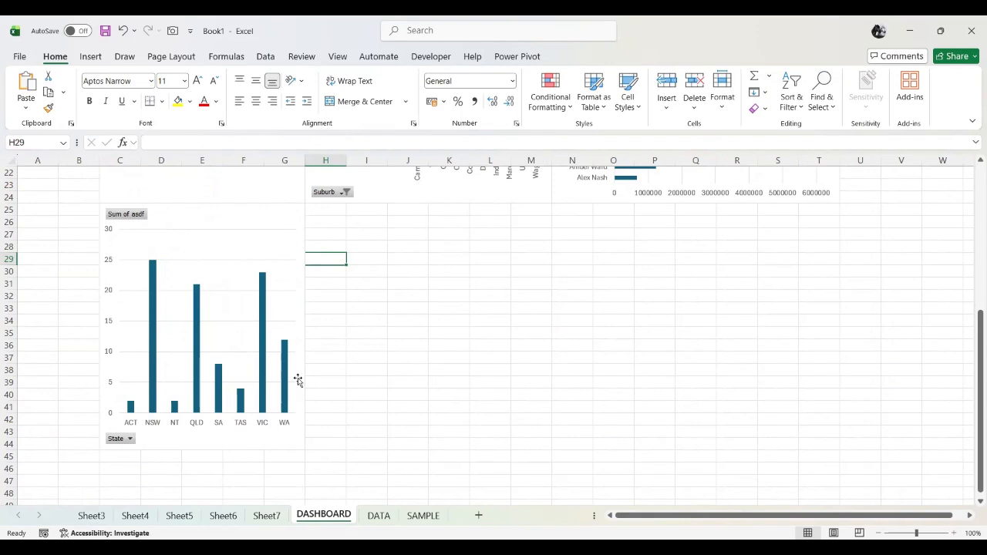
Remove the legend and chart title from the Category column chart on Sheet7.
left_click(266, 516)
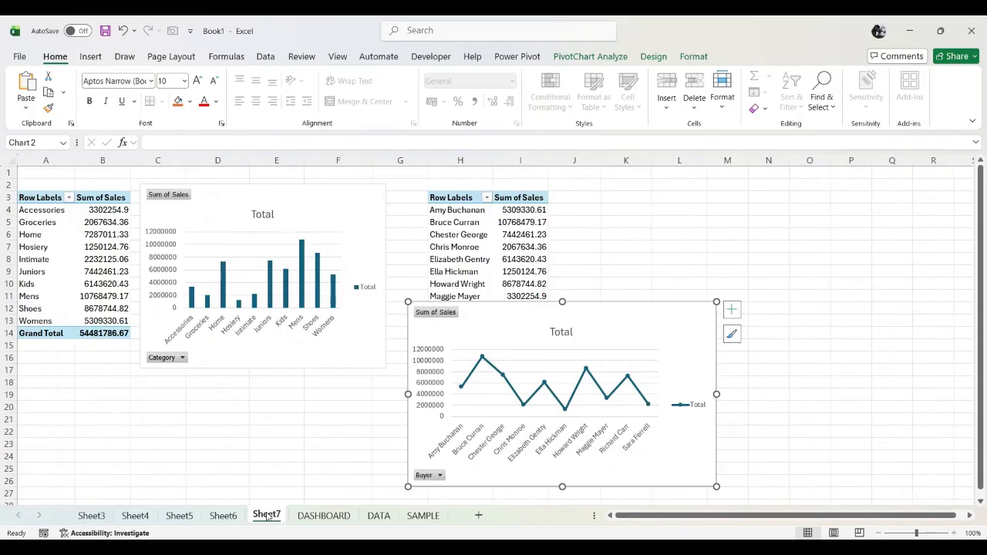
left_click(360, 192)
left_click(401, 191)
left_click(431, 296)
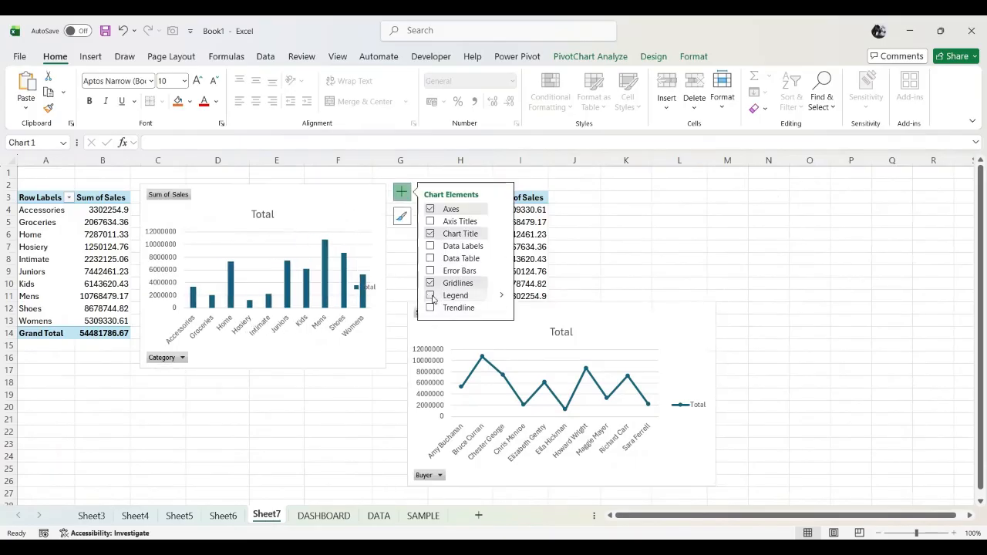
left_click(430, 235)
left_click(323, 415)
Copy the Category column PivotChart from Sheet7 to the DASHBOARD sheet at cell H25, beside the State chart.
left_click(329, 357)
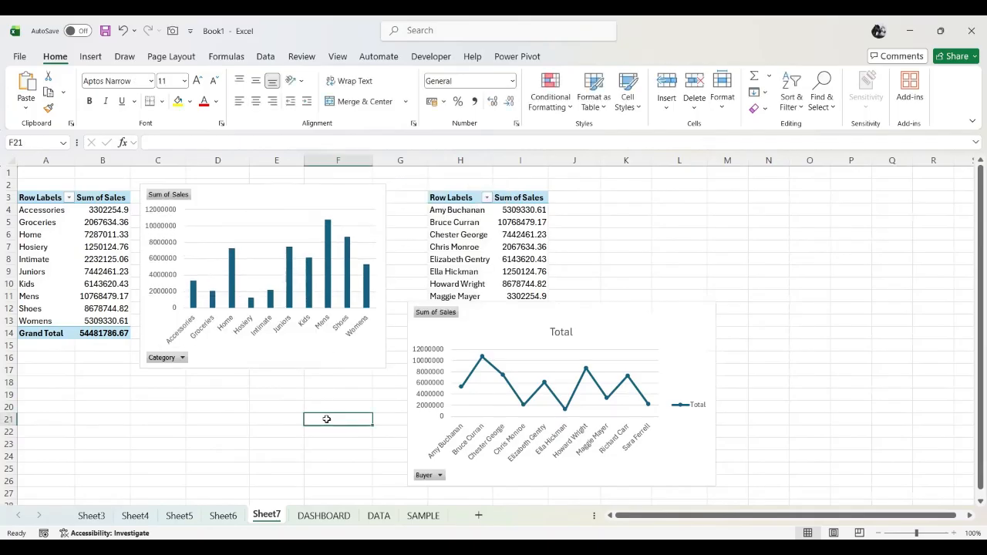
left_click(328, 515)
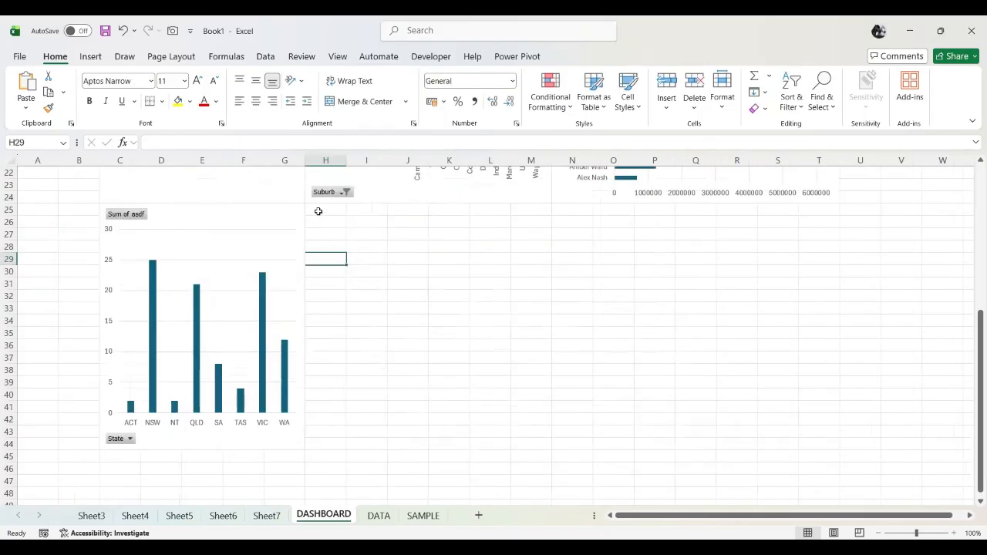
left_click(318, 211)
key("ctrl+v")
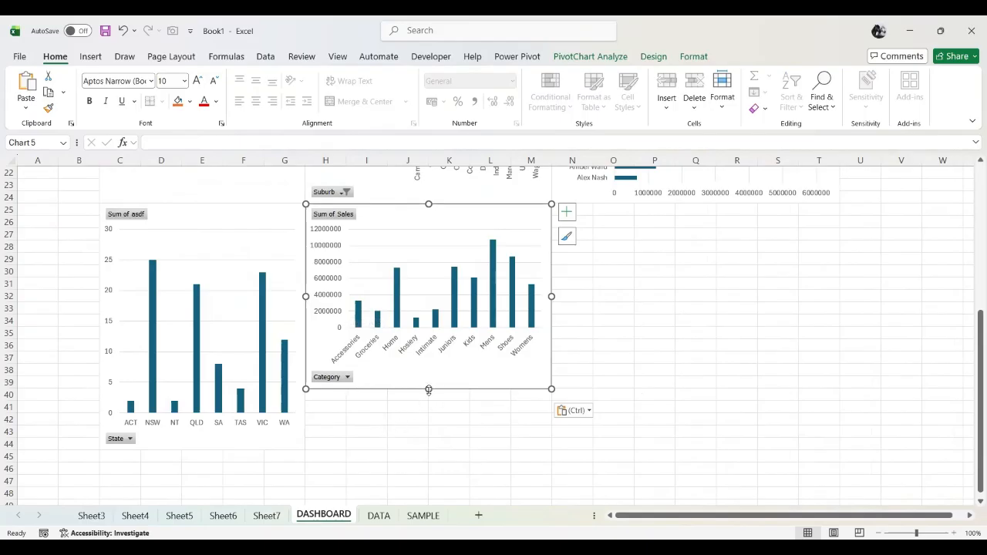
Resize the Category column chart on the dashboard to fill the range H25:M44.
left_click_drag(429, 389, 419, 451)
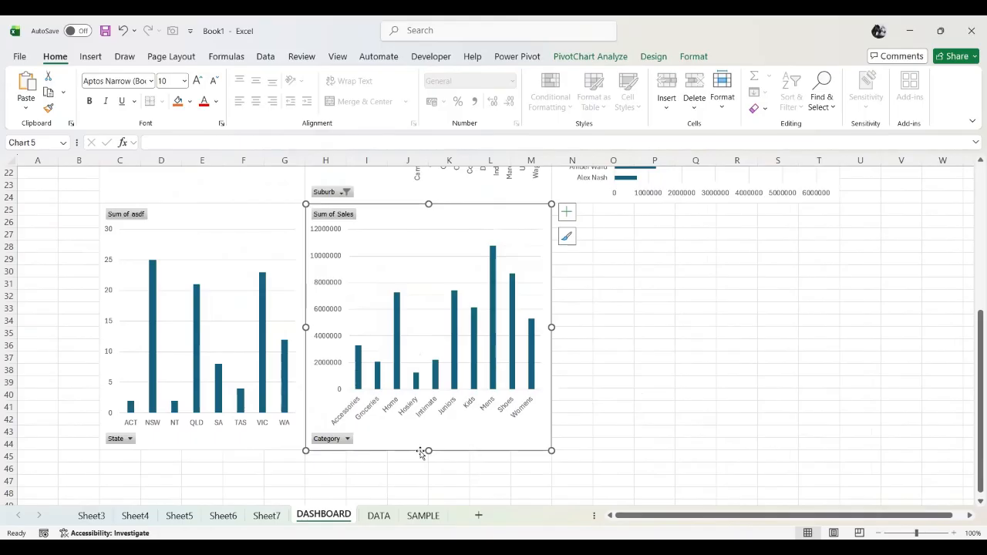
left_click(569, 330)
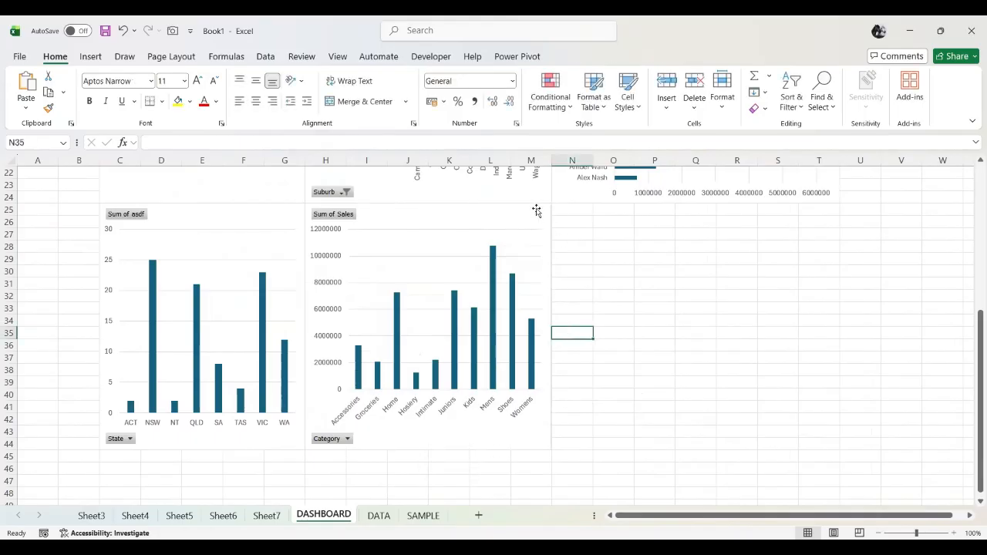
left_click(536, 210)
mouse_move(552, 326)
left_mouse_down()
mouse_move(536, 326)
mouse_move(551, 326)
left_mouse_up()
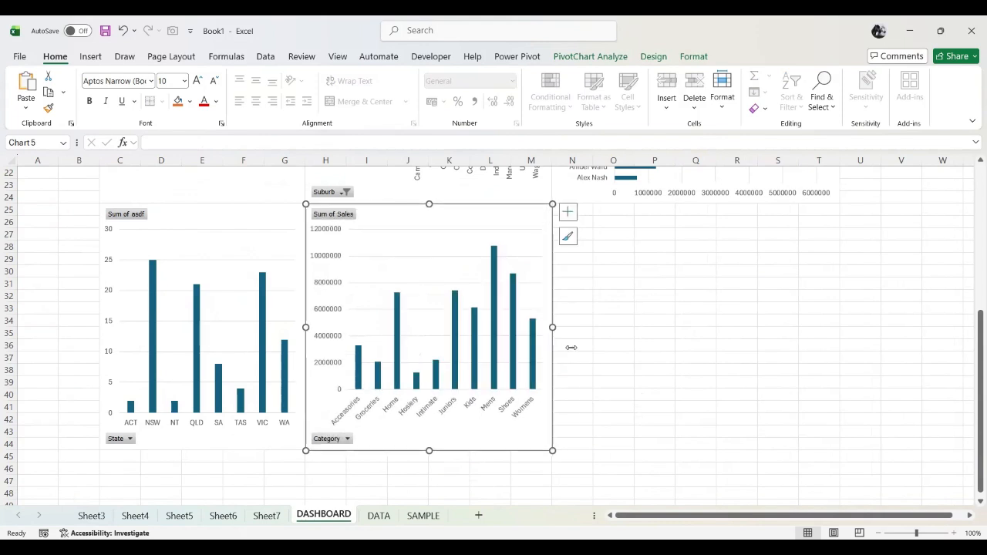
left_click(571, 346)
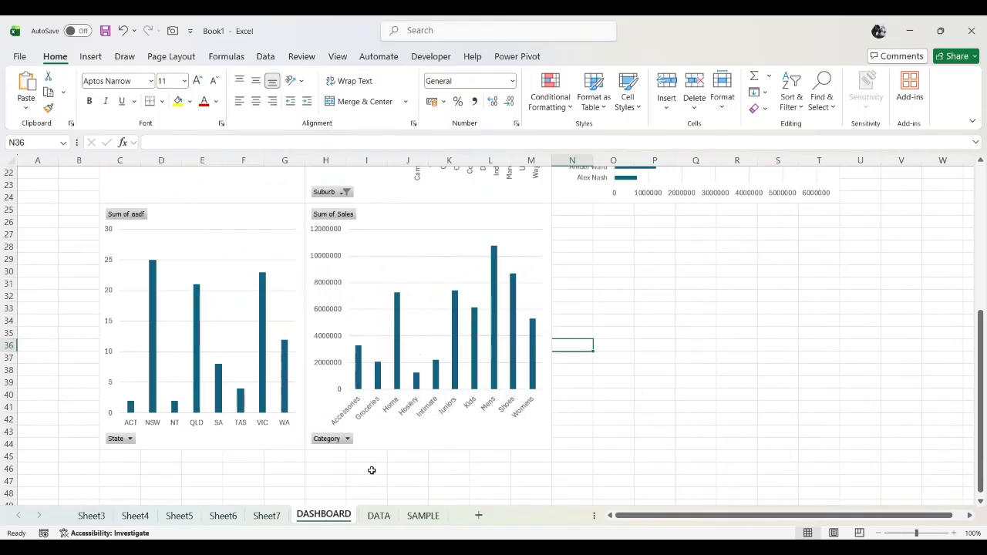
Remove the legend and chart title from the Buyer line chart on Sheet7.
left_click(267, 515)
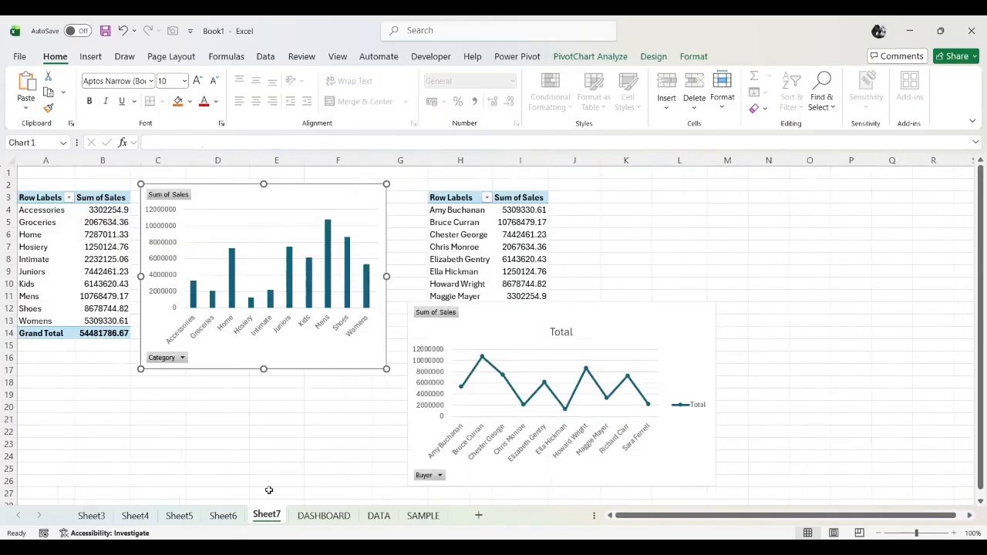
left_click(703, 316)
left_click(731, 309)
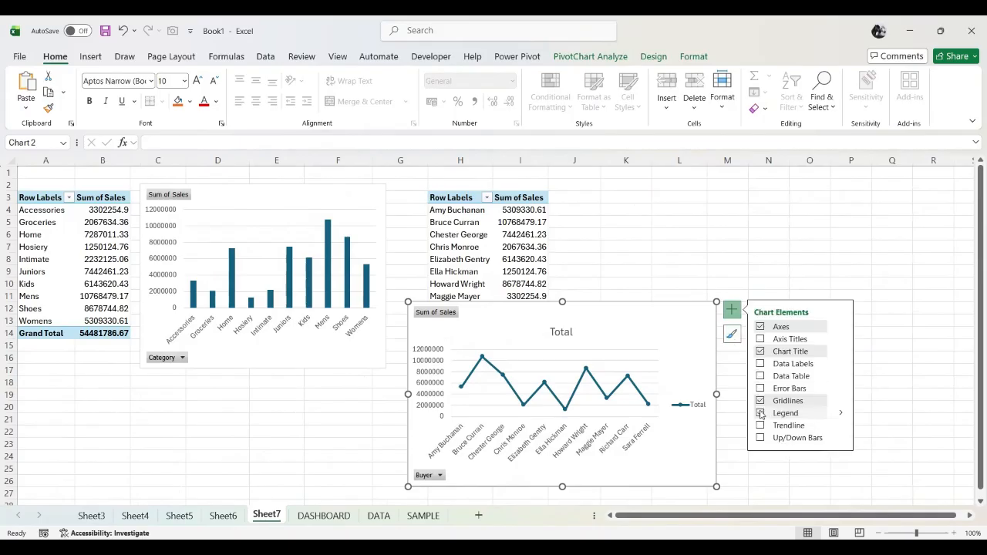
left_click(760, 413)
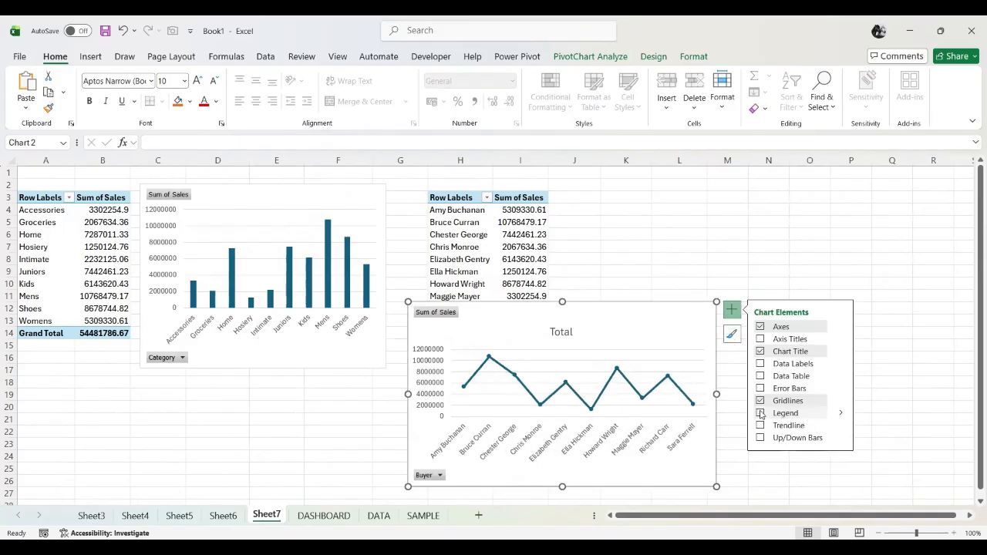
left_click(760, 351)
left_click(717, 246)
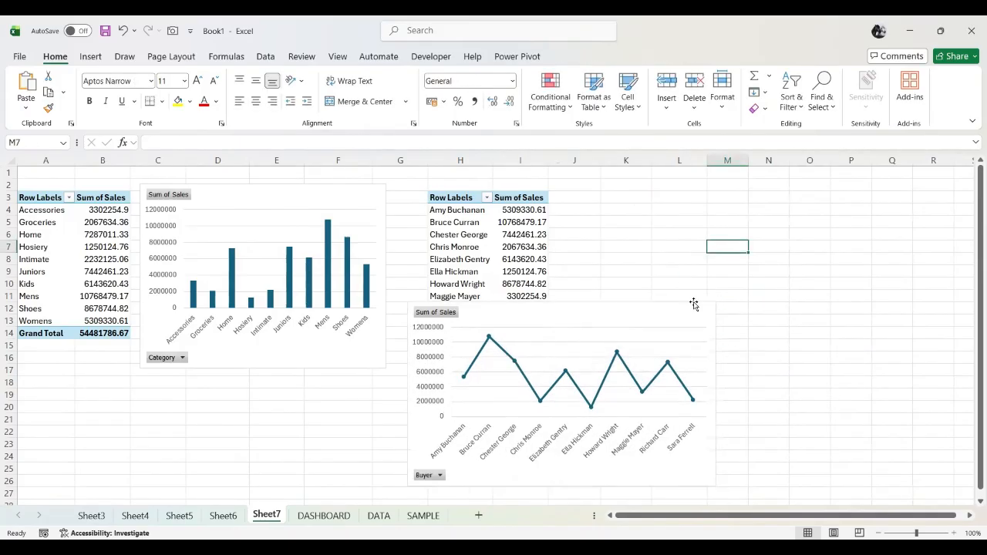
Copy the Buyer line PivotChart from Sheet7 to the DASHBOARD sheet at cell N25, beside the Category chart.
left_click(695, 309)
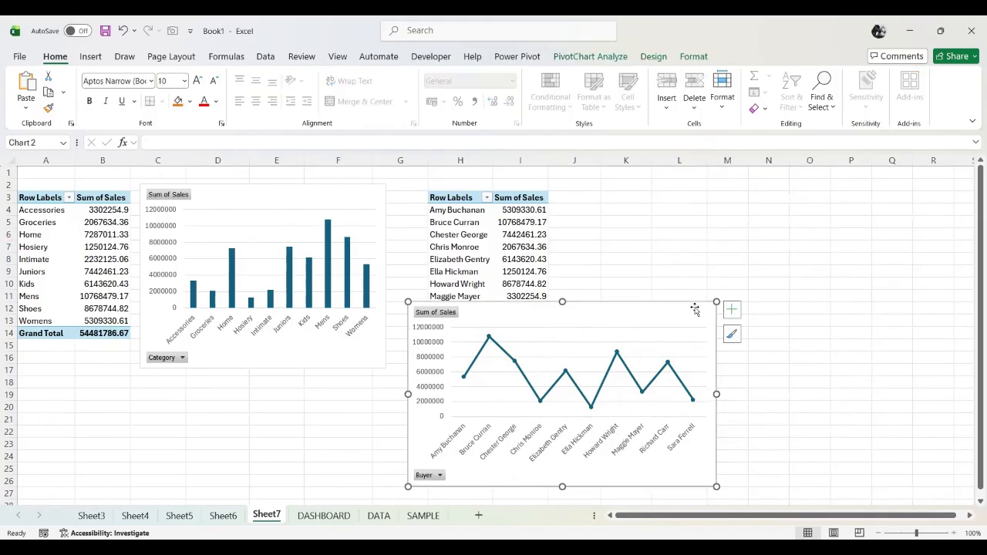
left_click(323, 515)
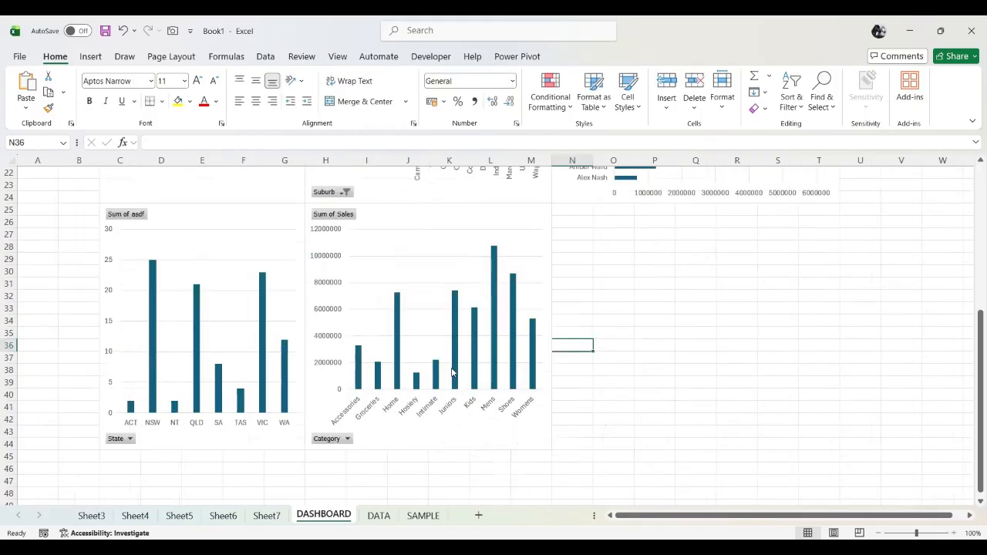
left_click(567, 212)
key("ctrl+v")
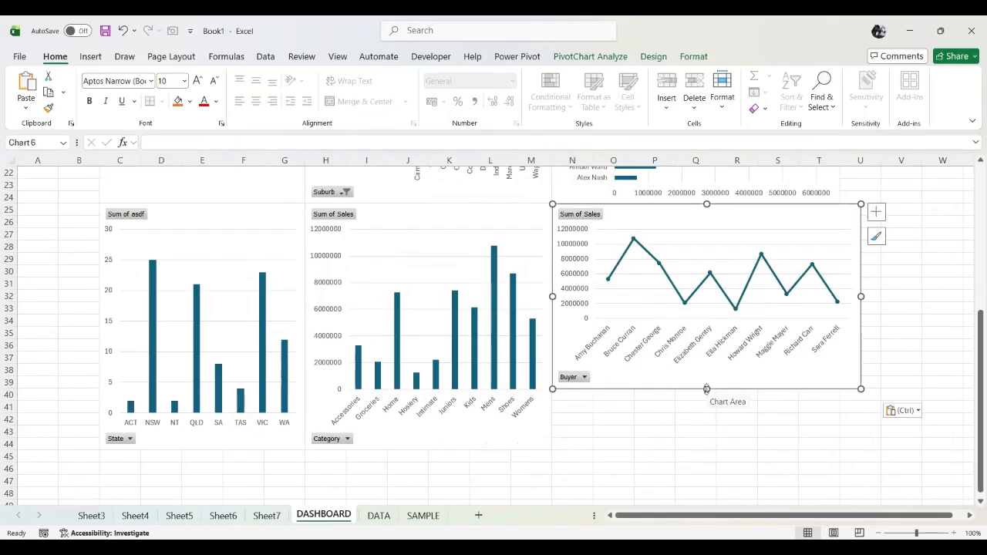
Resize the Buyer line chart on the dashboard to fill the range N25:T44.
left_click_drag(705, 389, 694, 449)
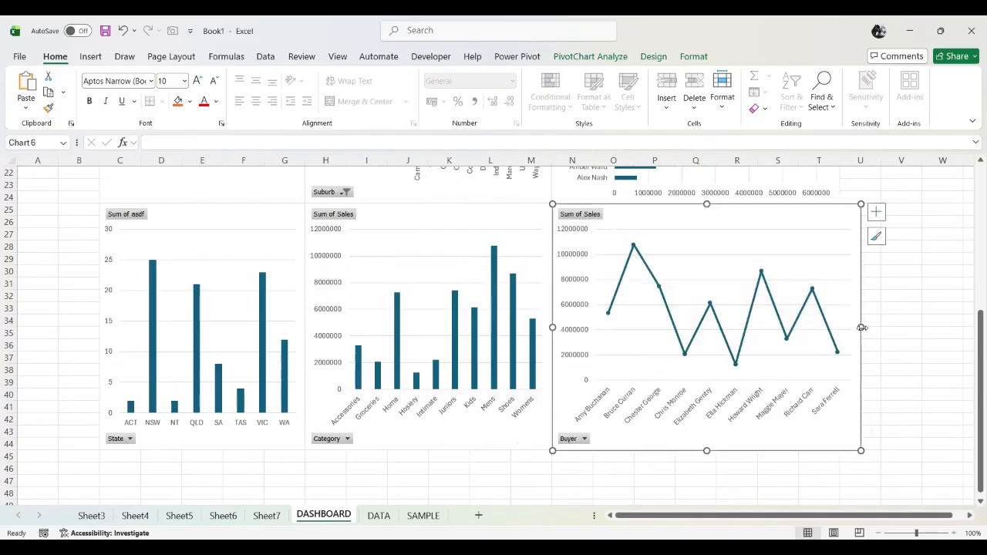
left_click_drag(861, 330, 840, 327)
left_click(871, 421)
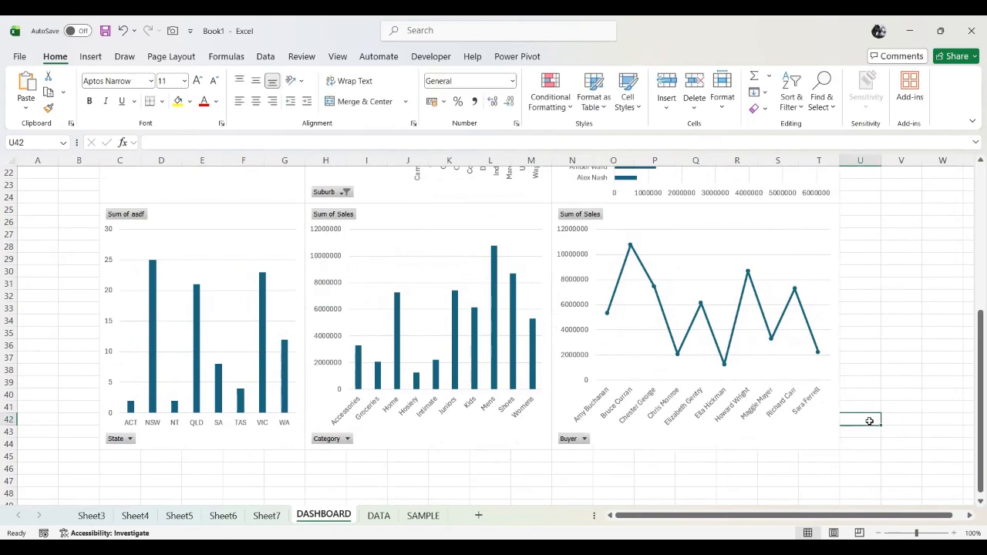
Review the dashboard's chart layout and remove the chart title from the Chain doughnut chart.
scroll(869, 418, "up", 7)
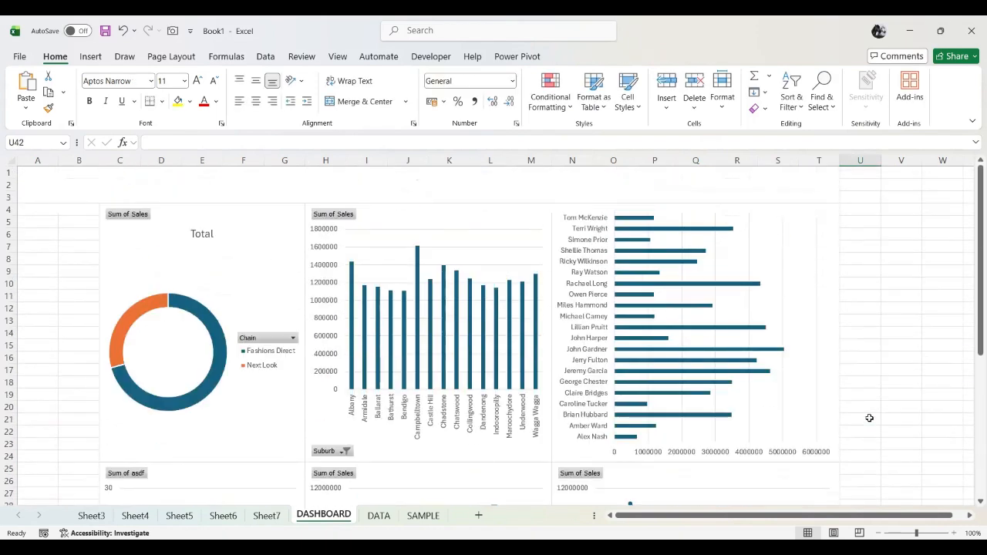
scroll(870, 417, "down", 4)
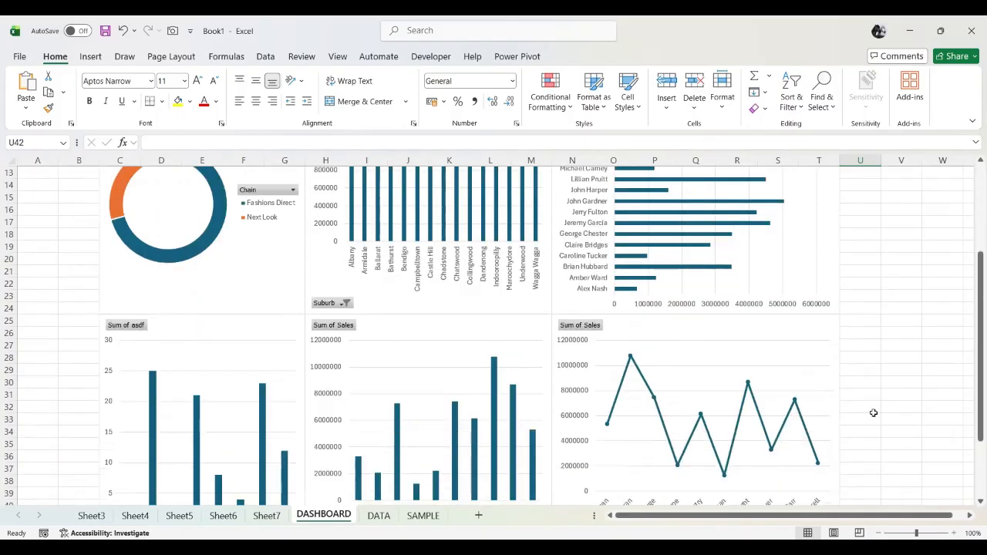
scroll(873, 411, "up", 4)
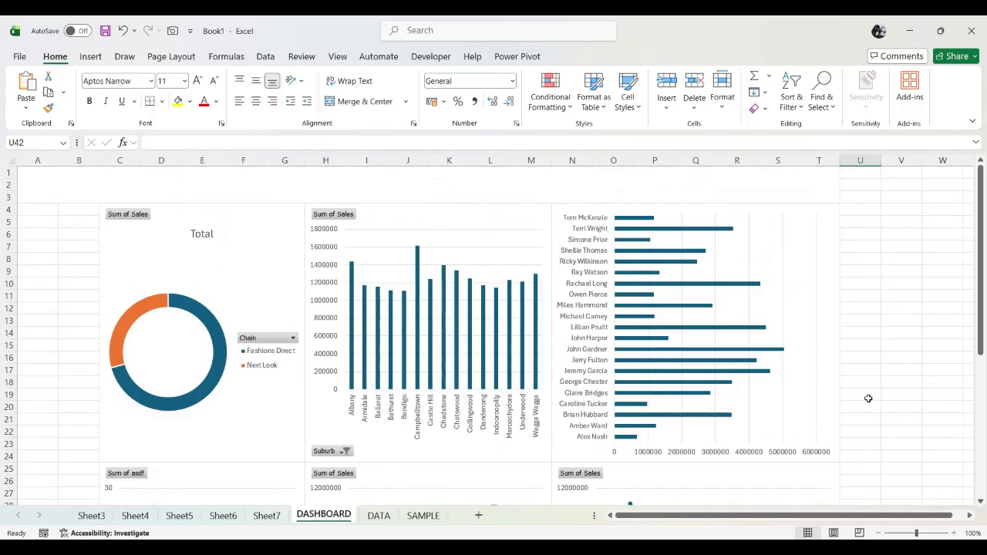
scroll(869, 399, "down", 4)
scroll(868, 397, "up", 4)
left_click(246, 215)
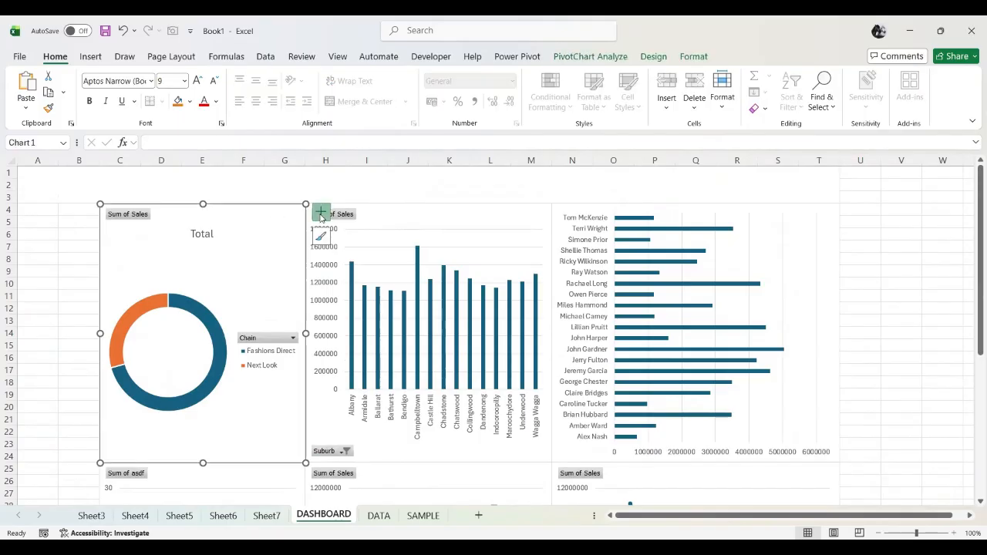
left_click(320, 213)
left_click(349, 229)
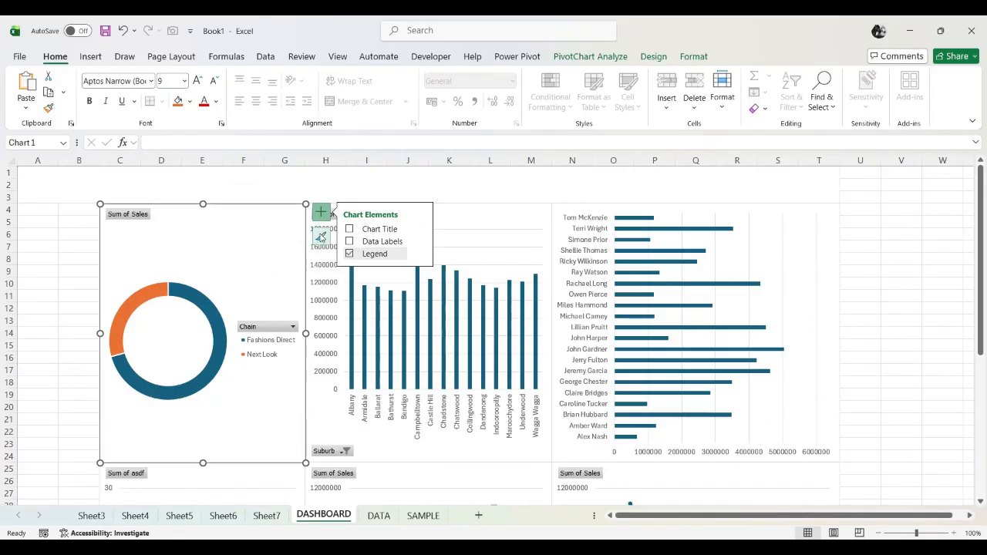
Apply the dark chart style Style 7 to the Chain doughnut chart.
left_click(321, 240)
left_click_drag(472, 302, 473, 397)
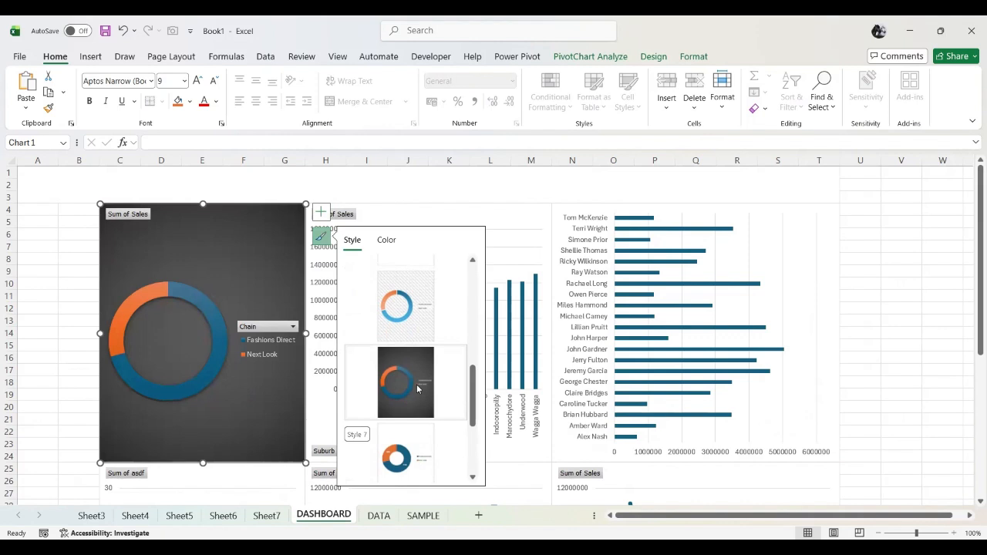
scroll(417, 388, "down", 1)
scroll(417, 388, "up", 3)
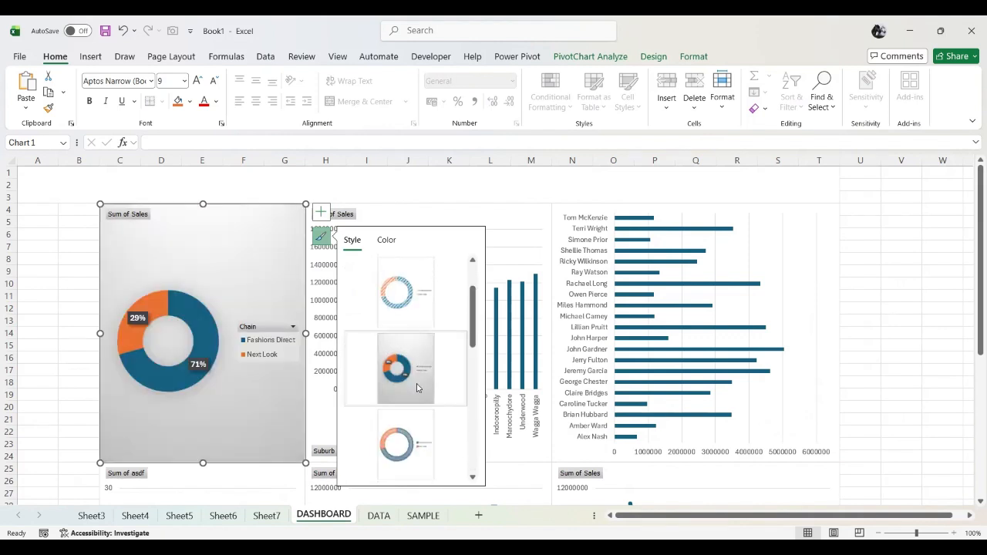
scroll(417, 389, "down", 2)
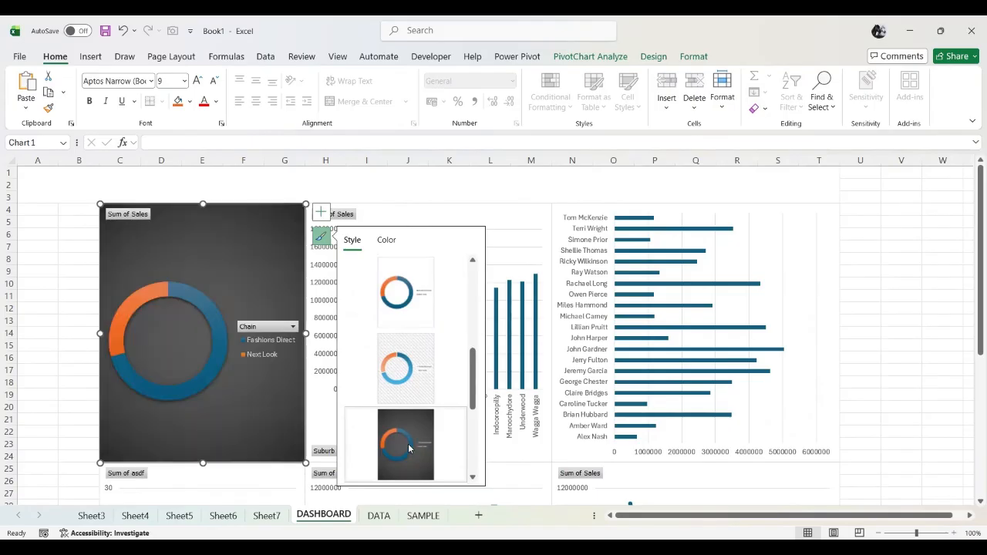
left_click(409, 448)
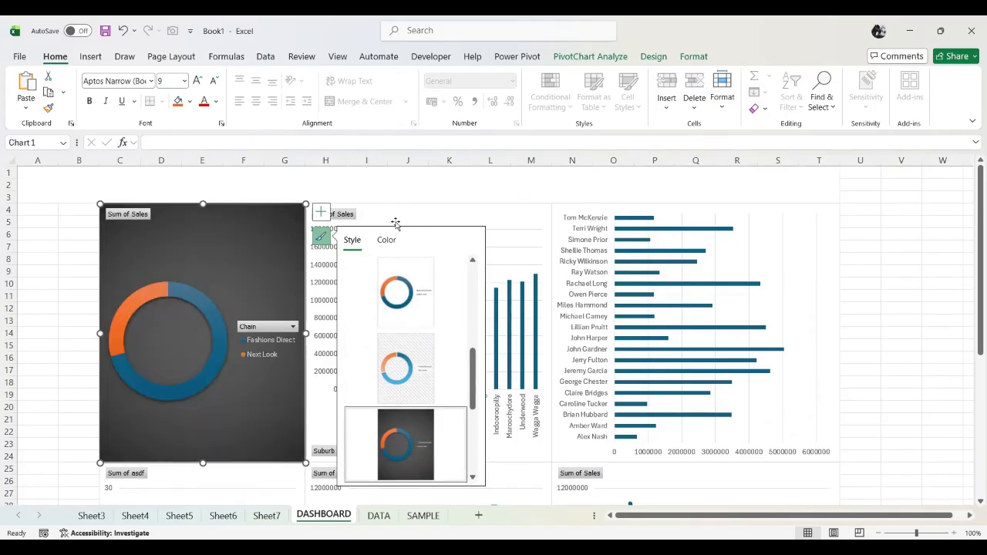
Apply the dark chart style Style 9 to the dashboard's Suburb column chart.
left_click(444, 209)
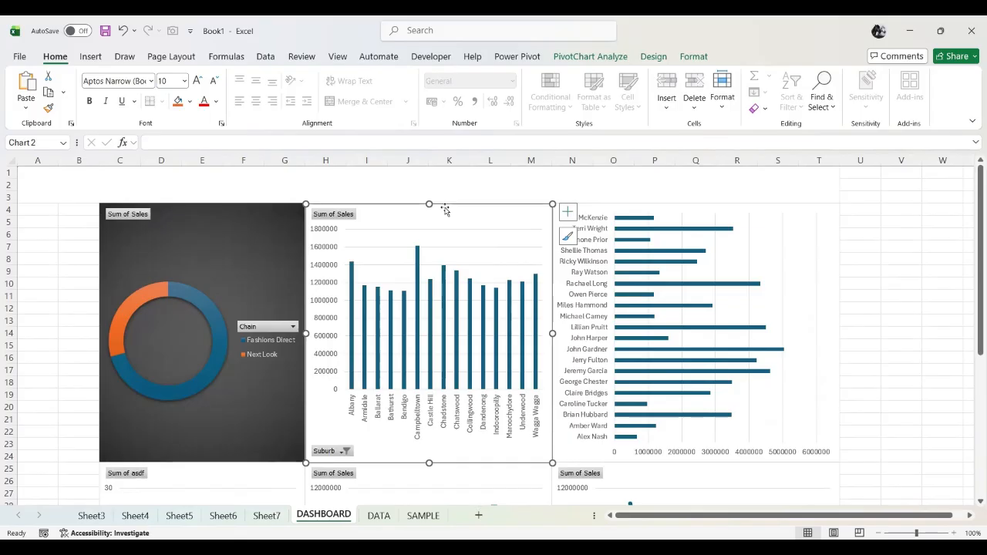
left_click(569, 238)
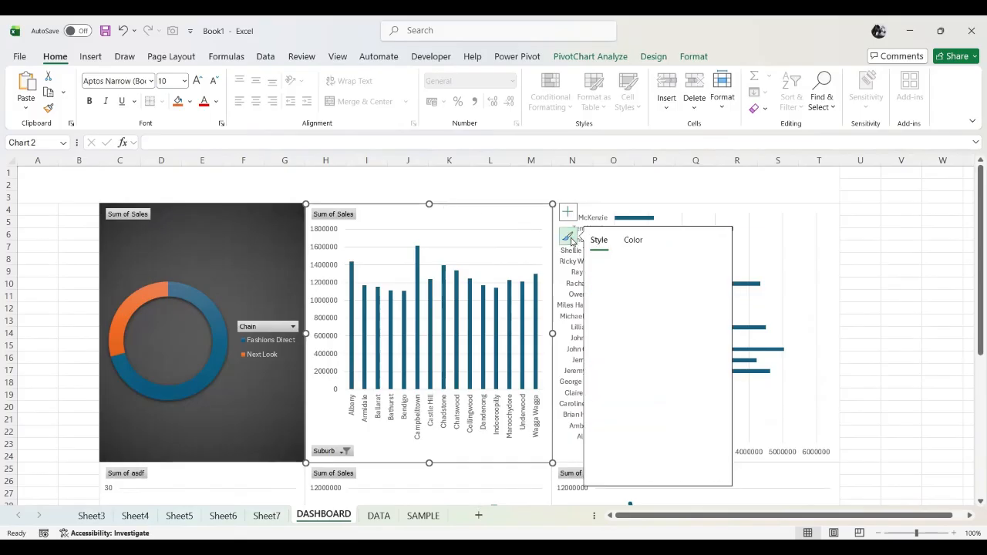
scroll(675, 282, "down", 3)
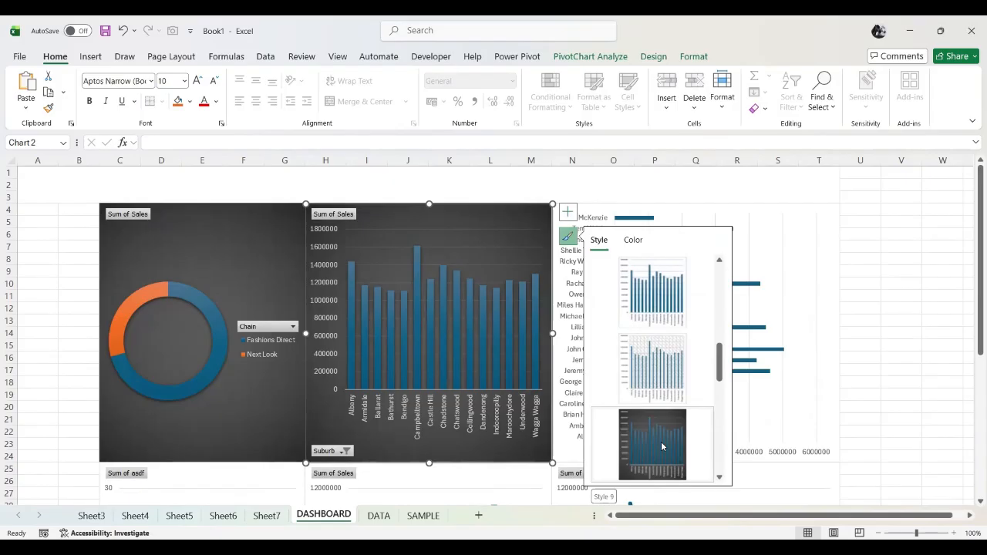
left_click(661, 441)
left_click(769, 208)
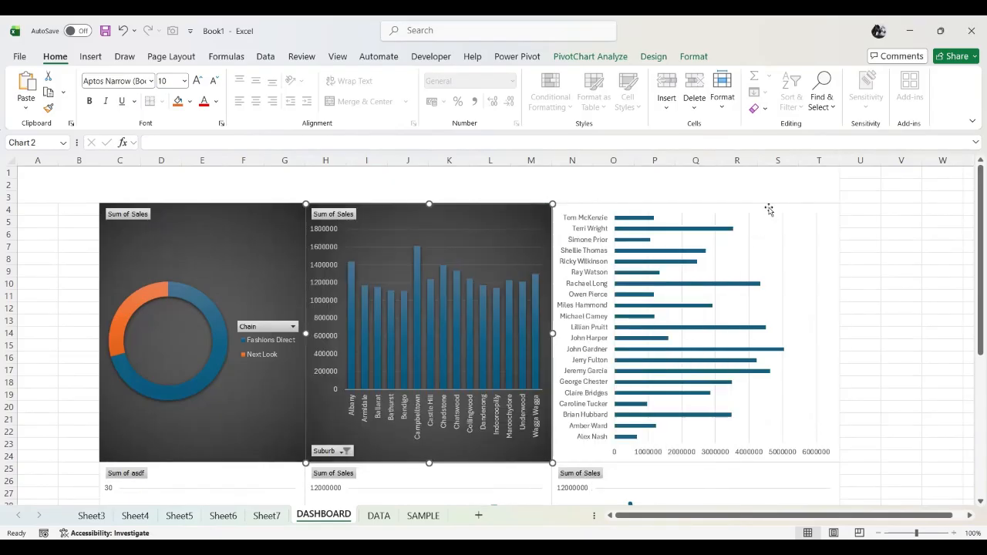
Apply the dark chart style Style 7 to the dashboard's manager bar chart.
left_click(769, 209)
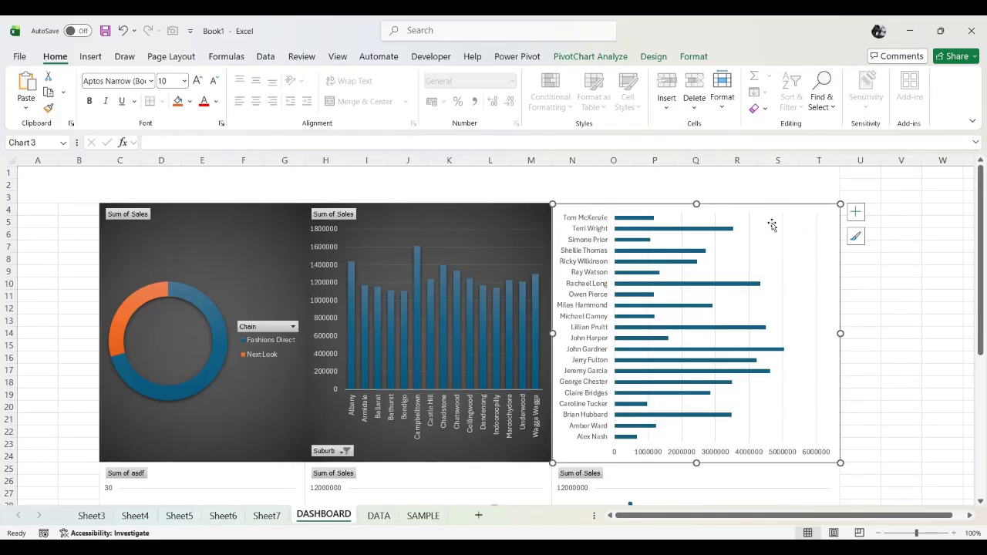
left_click(857, 239)
left_click_drag(530, 264, 532, 353)
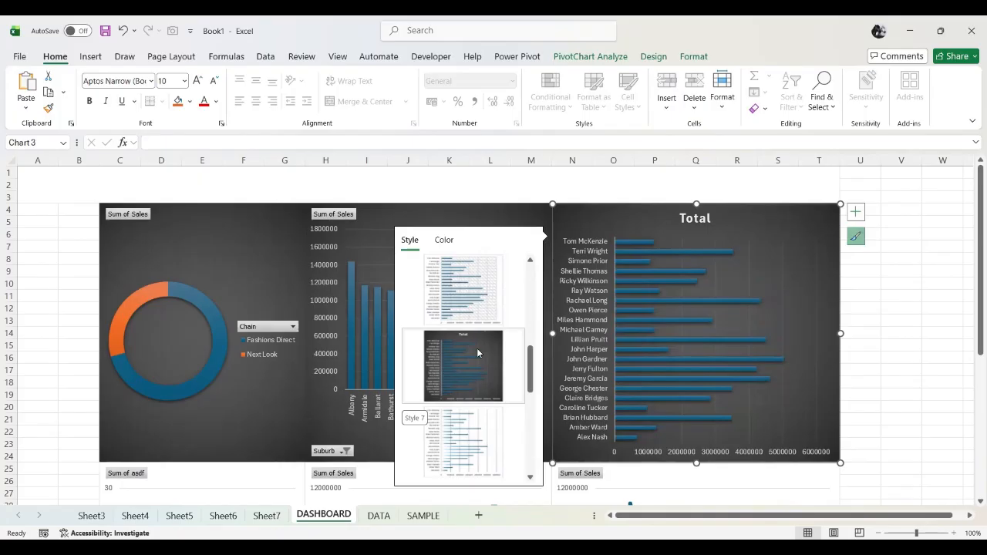
left_click(477, 350)
left_click(904, 375)
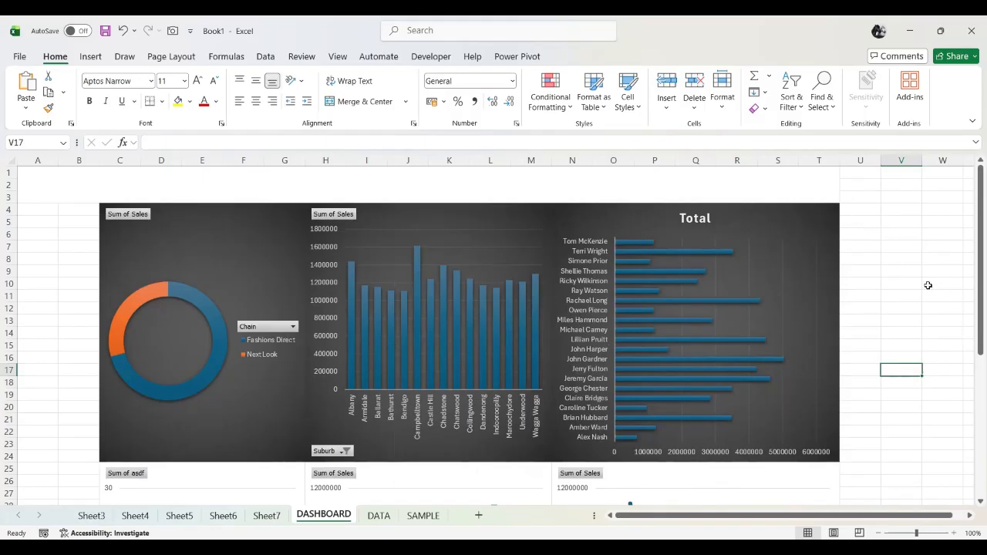
Remove the chart title from the dashboard's manager bar chart.
left_click(825, 214)
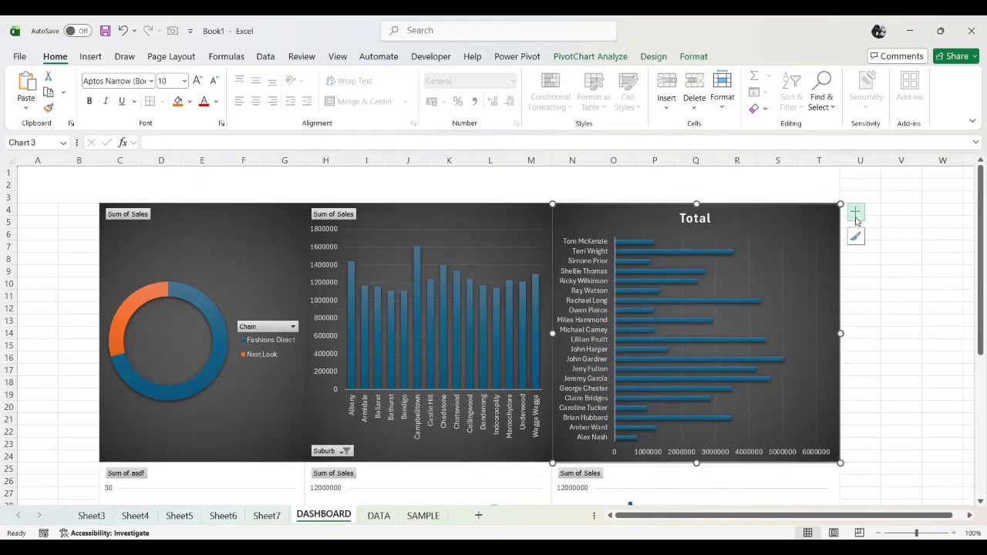
left_click(855, 216)
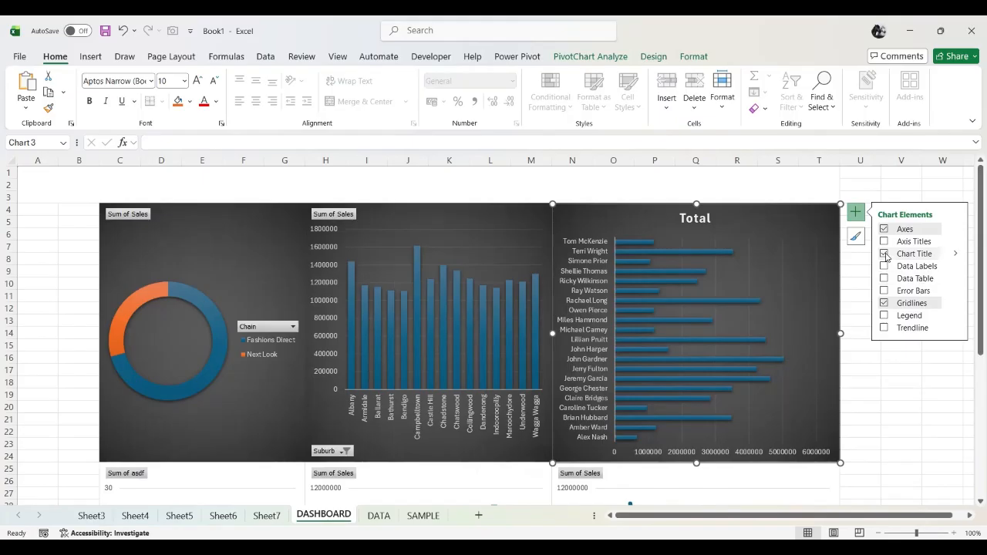
left_click(885, 255)
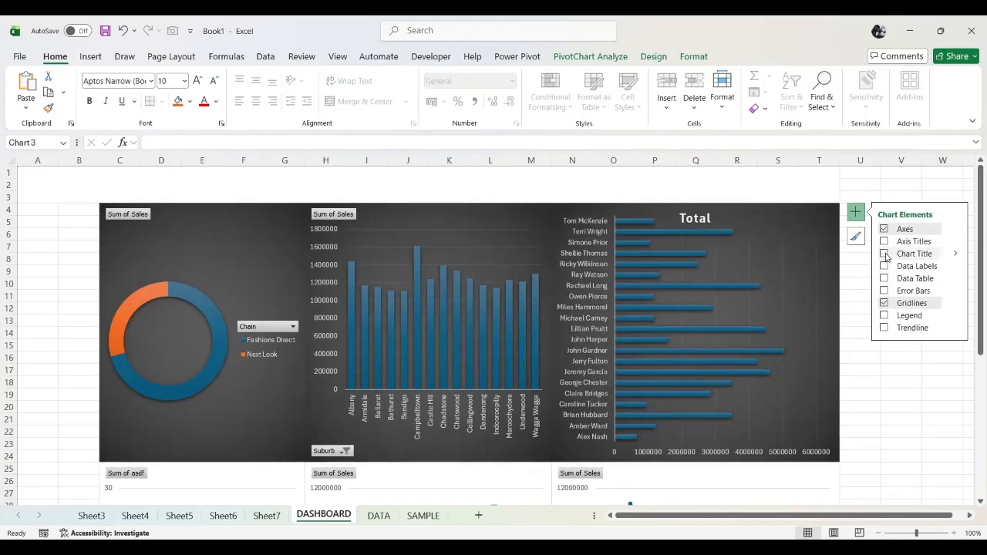
left_click(886, 387)
Apply the dark gradient chart style to the dashboard's State column chart, matching the charts above it.
scroll(886, 385, "down", 6)
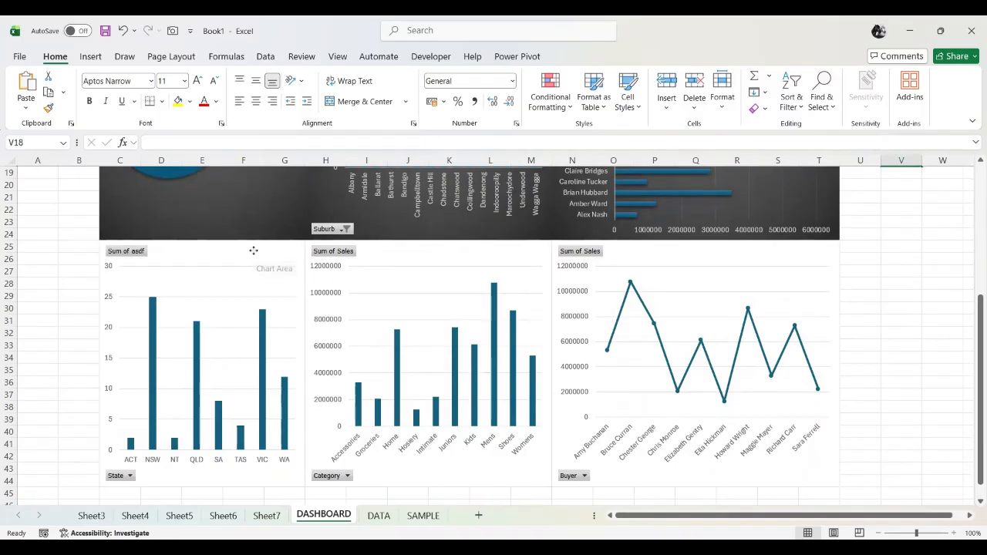
left_click(300, 251)
left_click(321, 273)
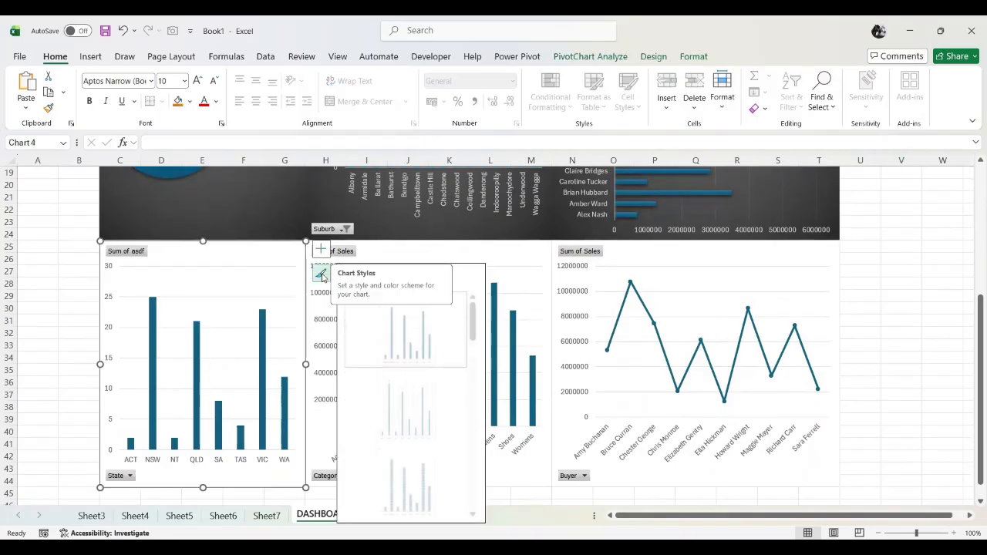
scroll(401, 355, "down", 3)
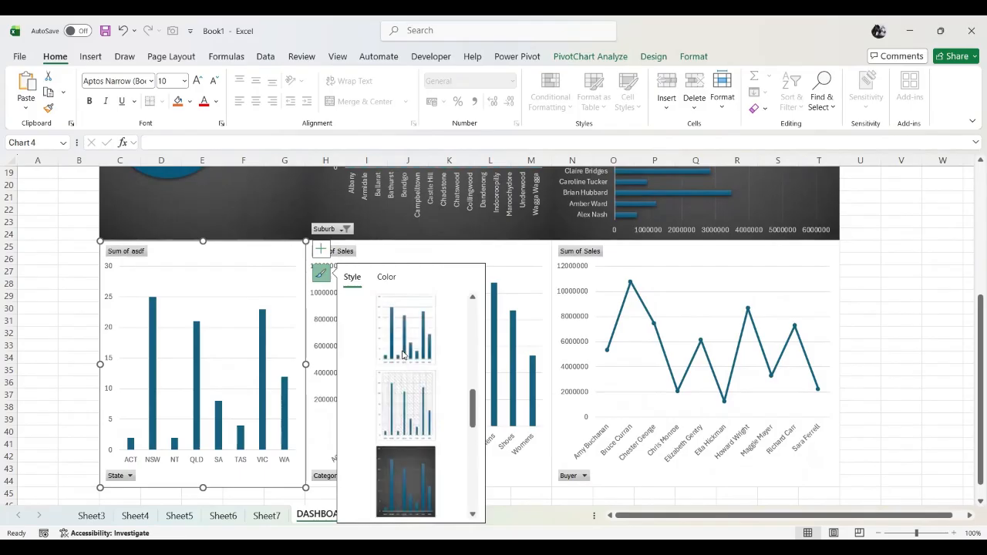
left_click(418, 468)
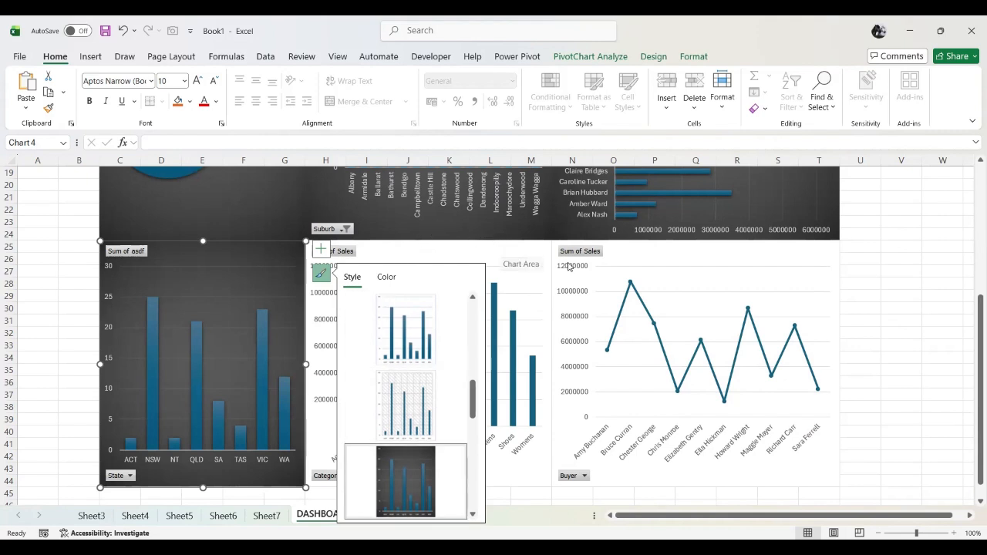
Apply the same dark gradient chart style to the dashboard's Category column chart.
left_click(501, 249)
left_click(568, 275)
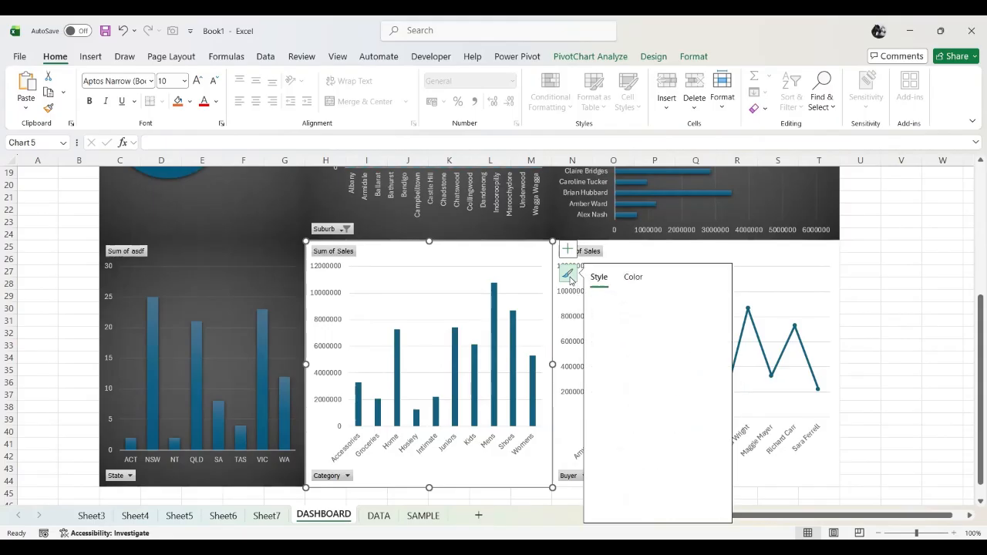
scroll(652, 361, "down", 3)
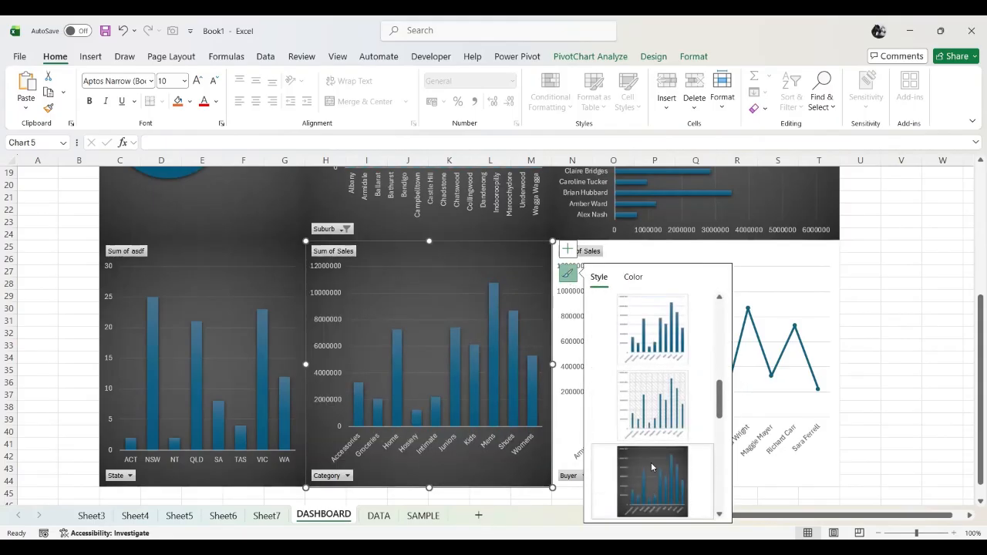
left_click(650, 462)
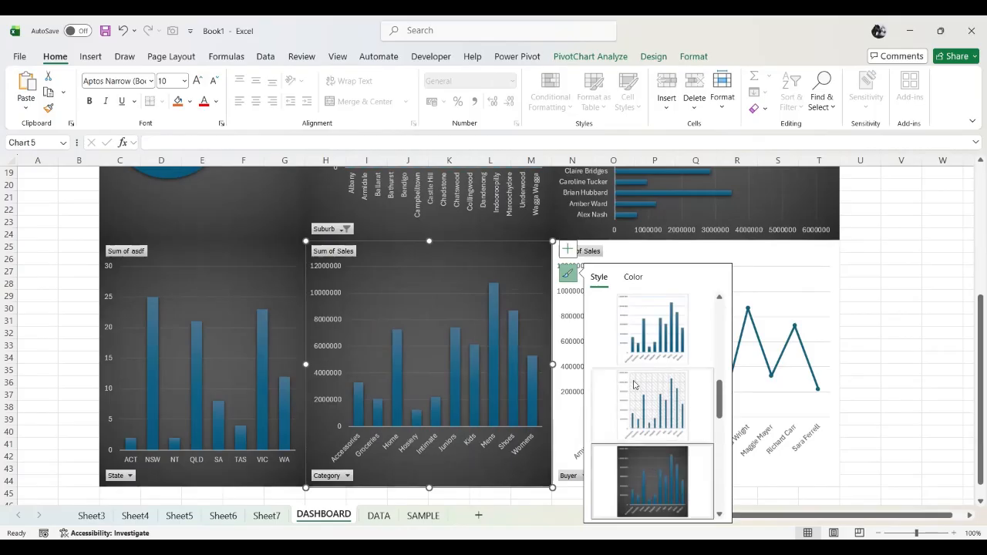
Compare the dark chart styles on the dashboard's Buyer line chart and apply Style 7.
left_click(773, 254)
left_click(773, 254)
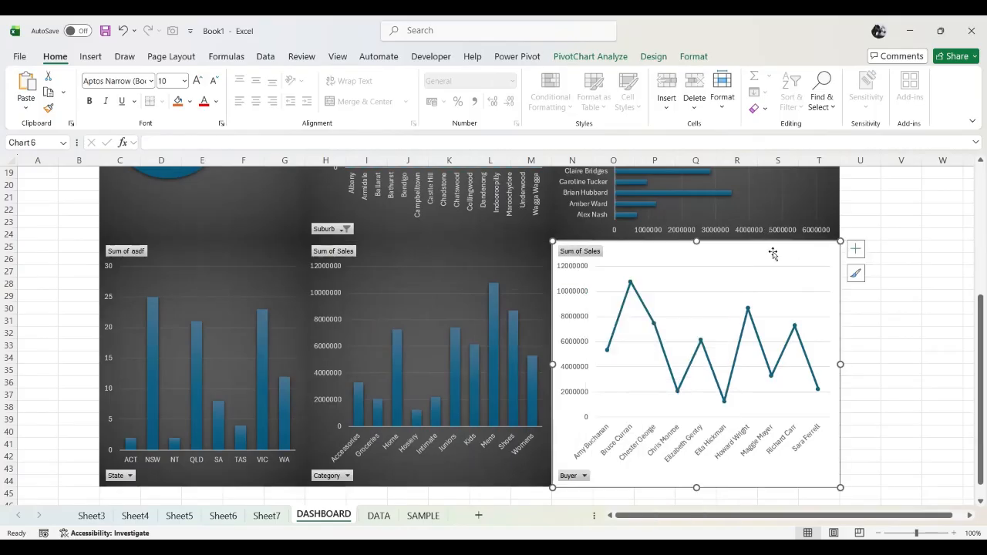
left_click(855, 274)
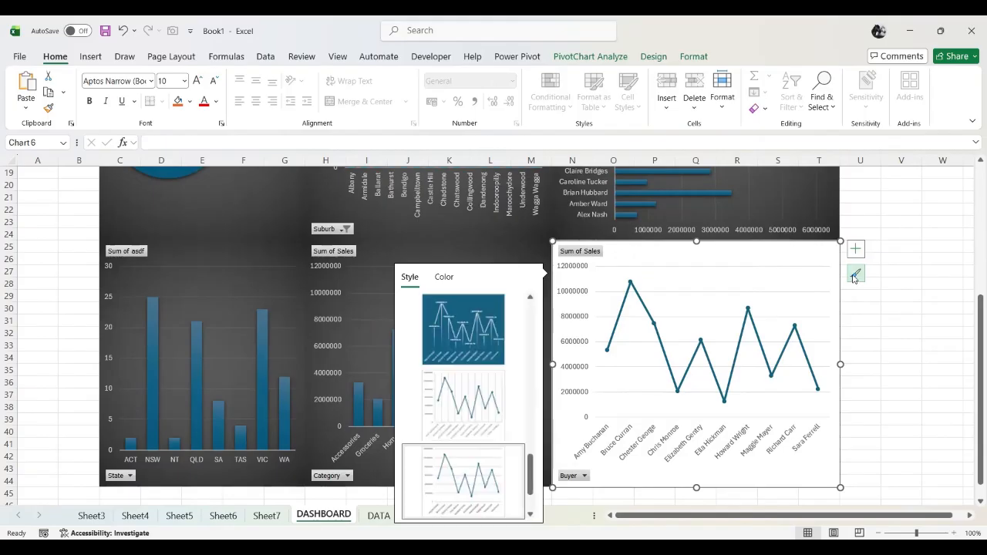
scroll(538, 444, "up", 3)
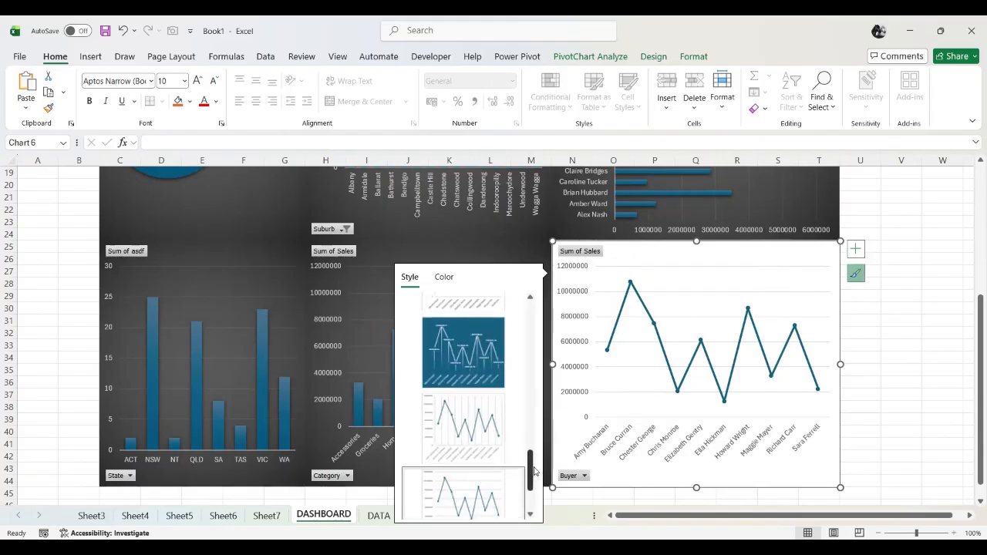
scroll(537, 445, "up", 1)
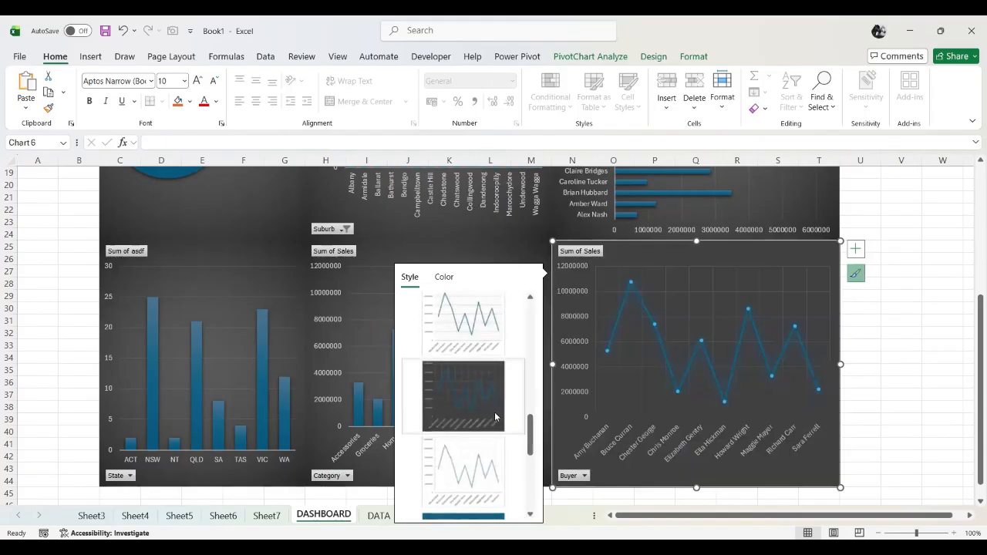
scroll(494, 414, "up", 2)
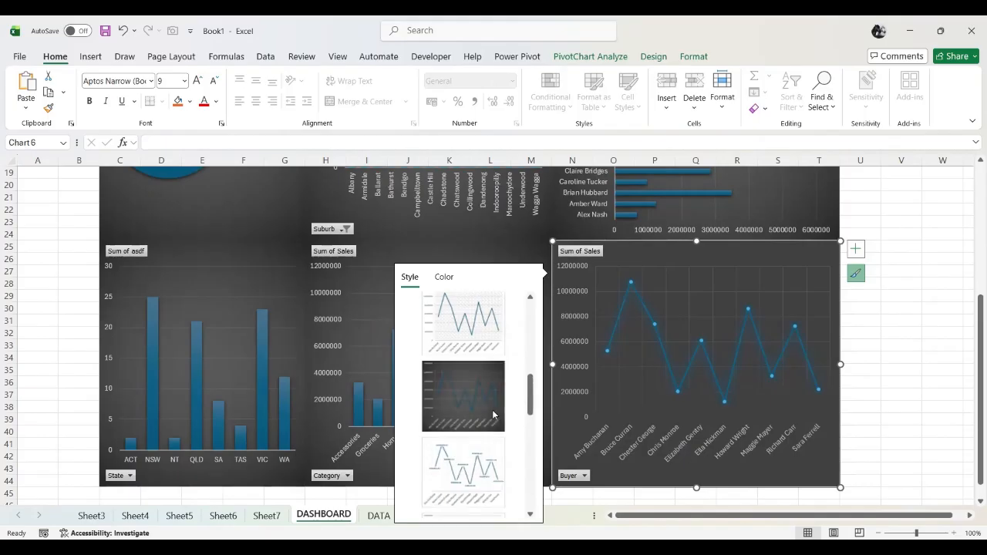
scroll(494, 413, "down", 4)
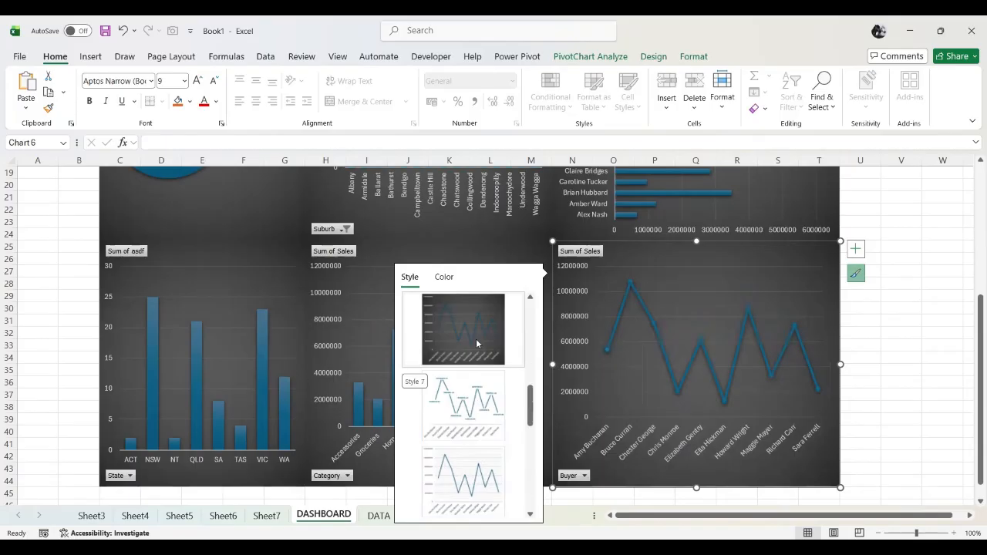
left_click(476, 343)
scroll(524, 409, "down", 1)
scroll(525, 408, "down", 1)
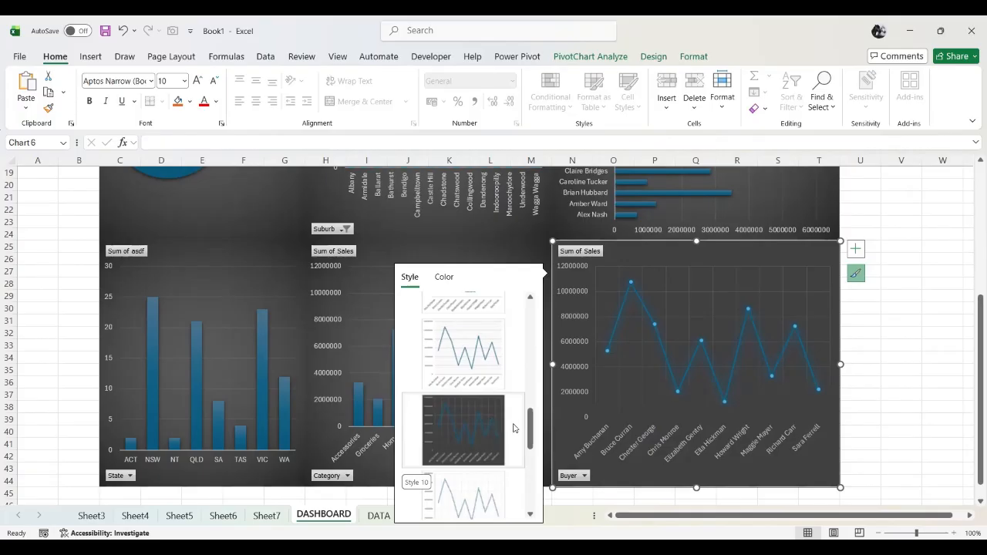
left_click_drag(533, 426, 534, 402)
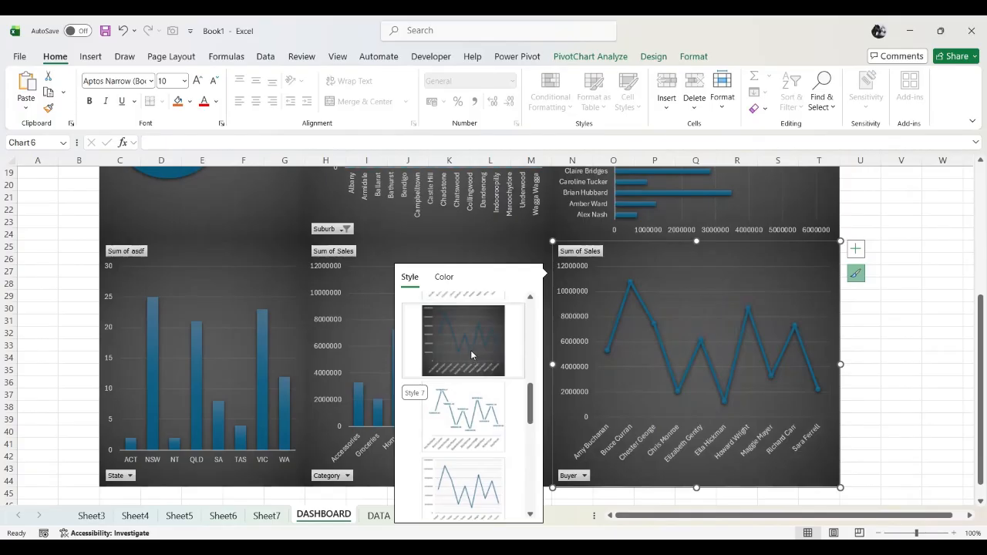
left_click(470, 350)
left_click(921, 419)
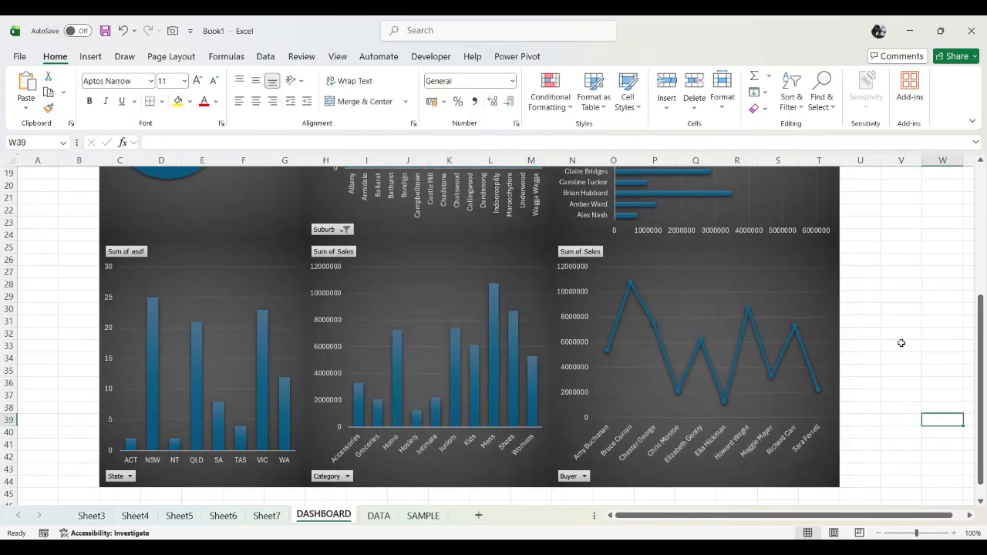
Review the overall layout and styling of all six charts on the dashboard.
scroll(872, 344, "down", 2, "ctrl")
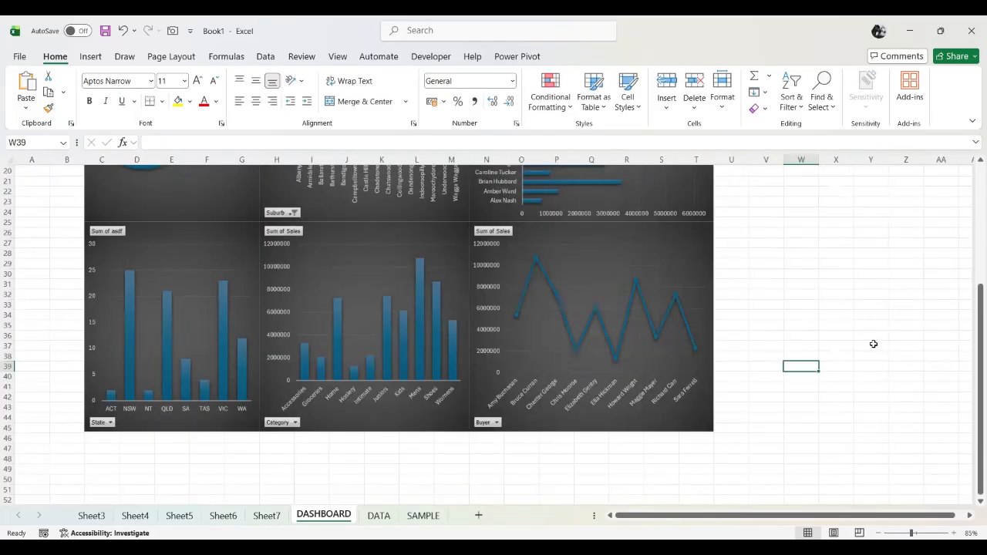
scroll(818, 362, "up", 2)
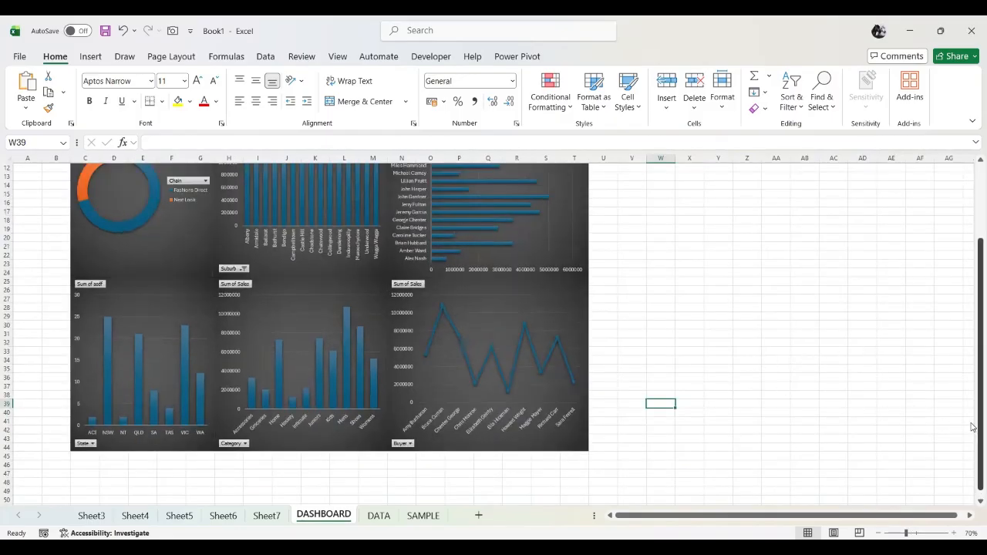
left_click_drag(977, 426, 975, 350)
scroll(776, 317, "down", 1, "ctrl")
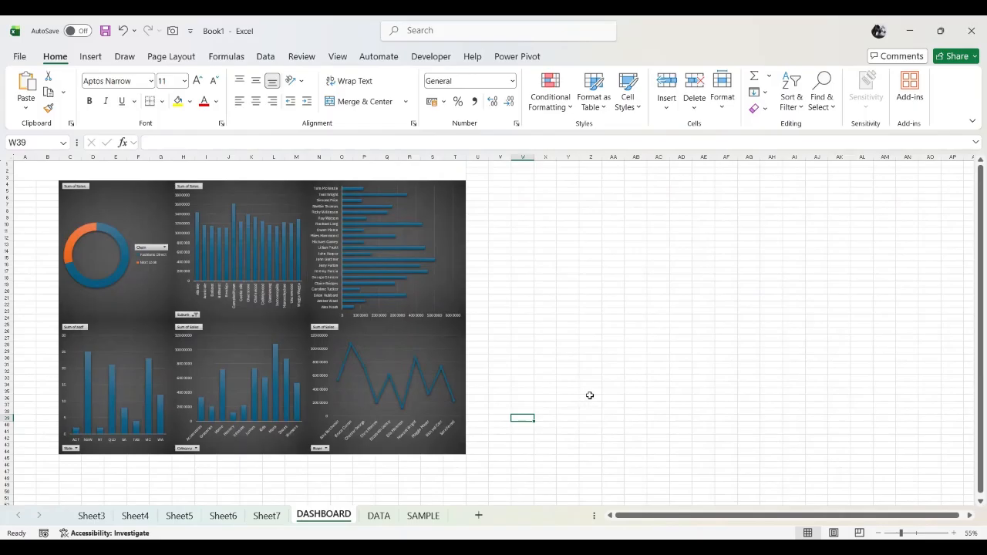
scroll(590, 395, "up", 2)
scroll(782, 401, "up", 1)
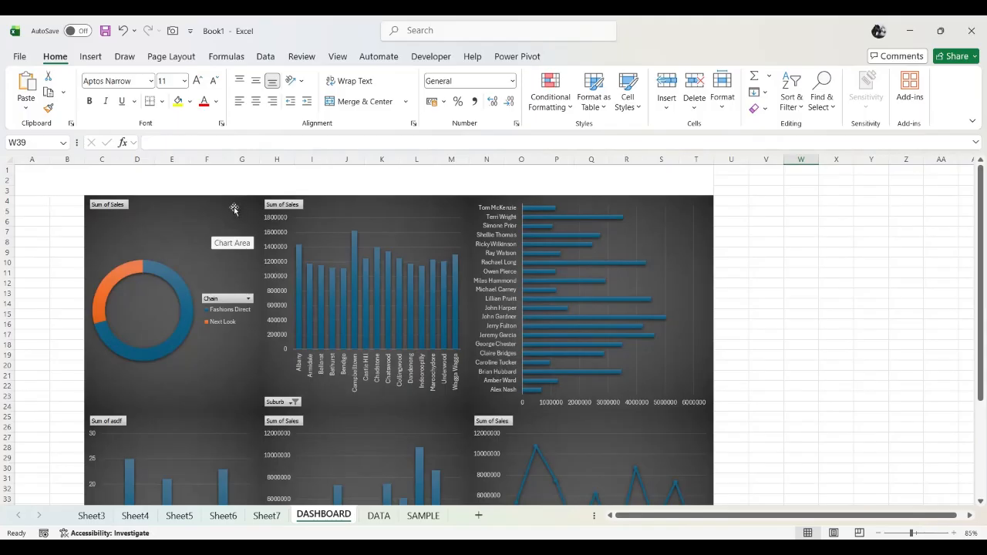
Insert slicers for Month, Financial Year and Chain based on the Chain doughnut chart.
left_click(186, 212)
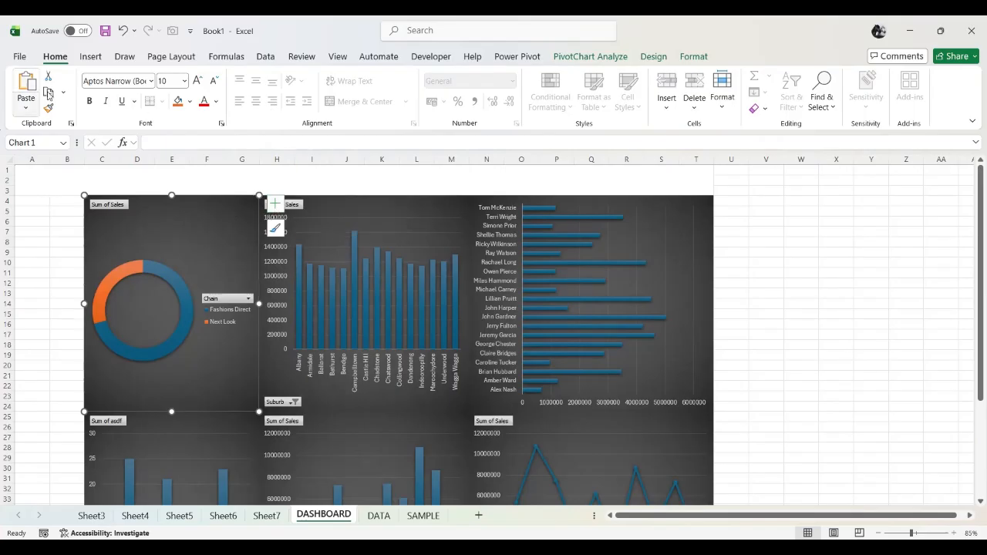
left_click(91, 58)
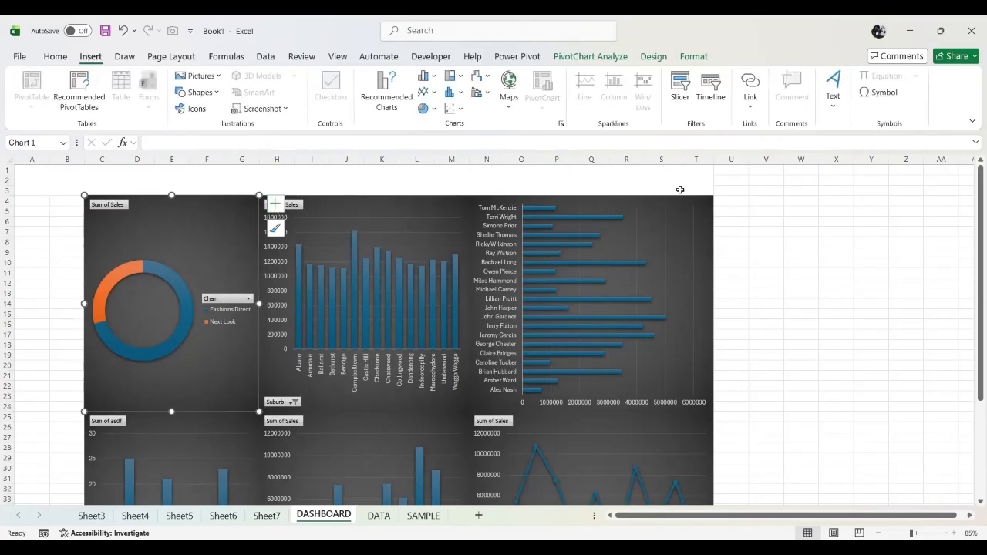
left_click(682, 89)
left_click(351, 139)
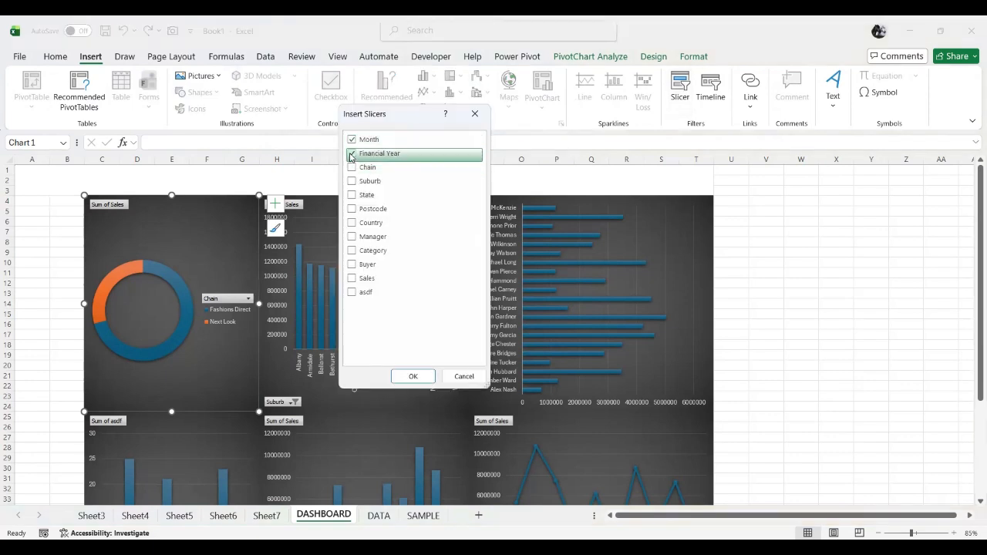
left_click(352, 154)
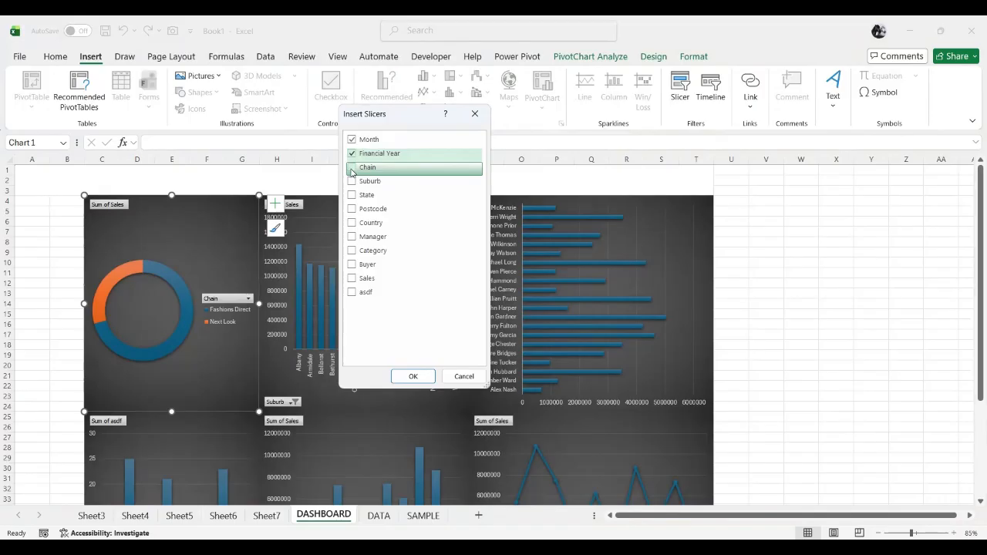
left_click(352, 168)
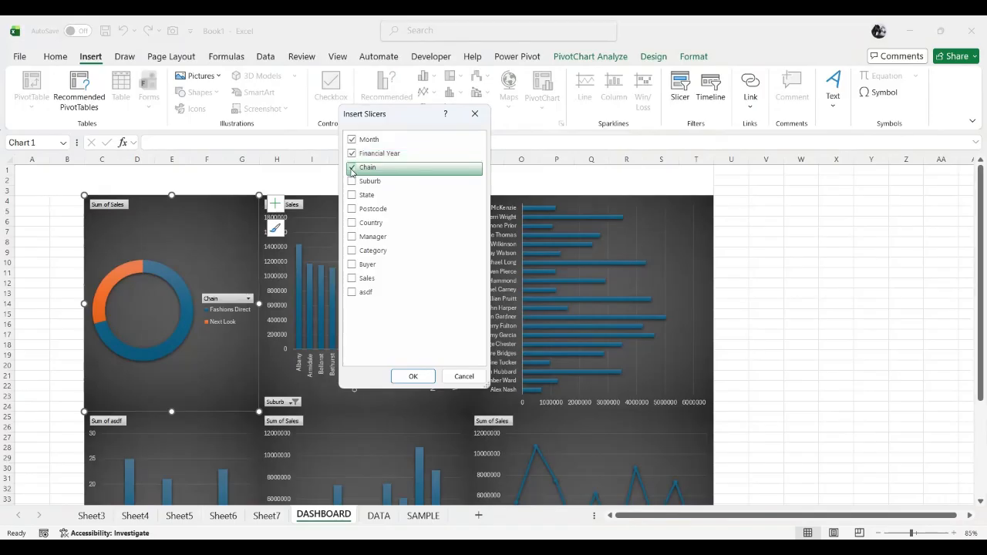
left_click(408, 377)
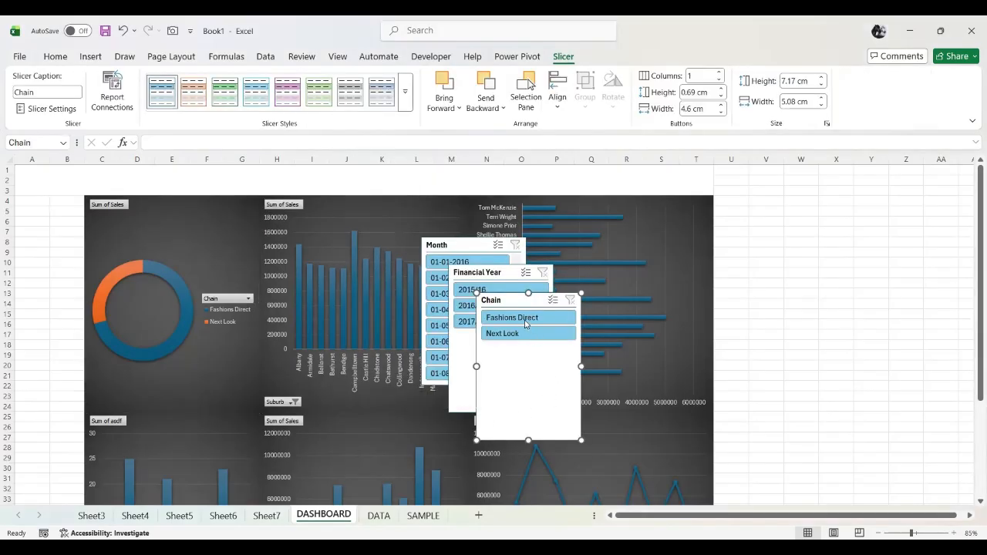
Place the Chain slicer over columns A and B beside the doughnut chart and resize it to about 2.88 cm high by 3.46 cm wide.
left_click_drag(509, 298, 33, 202)
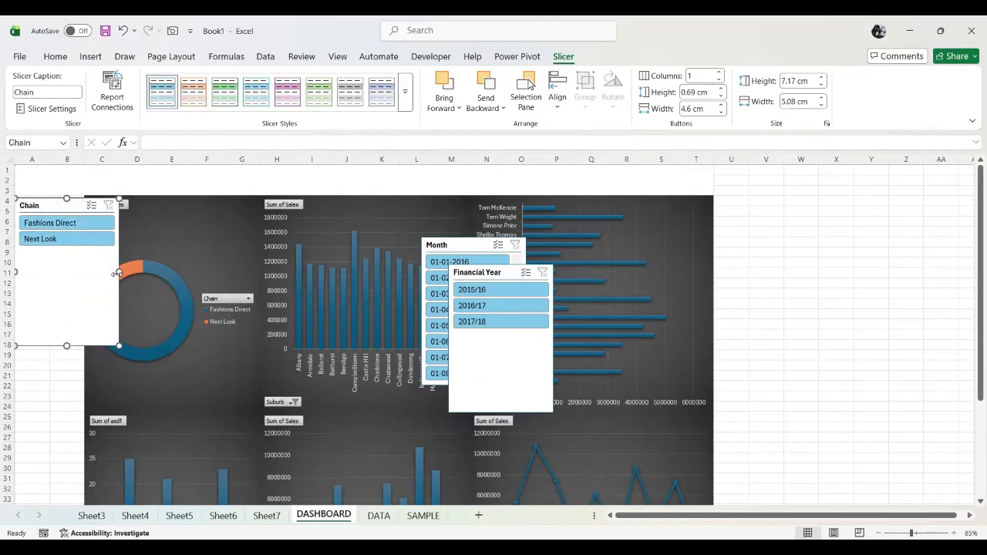
left_click_drag(117, 273, 85, 270)
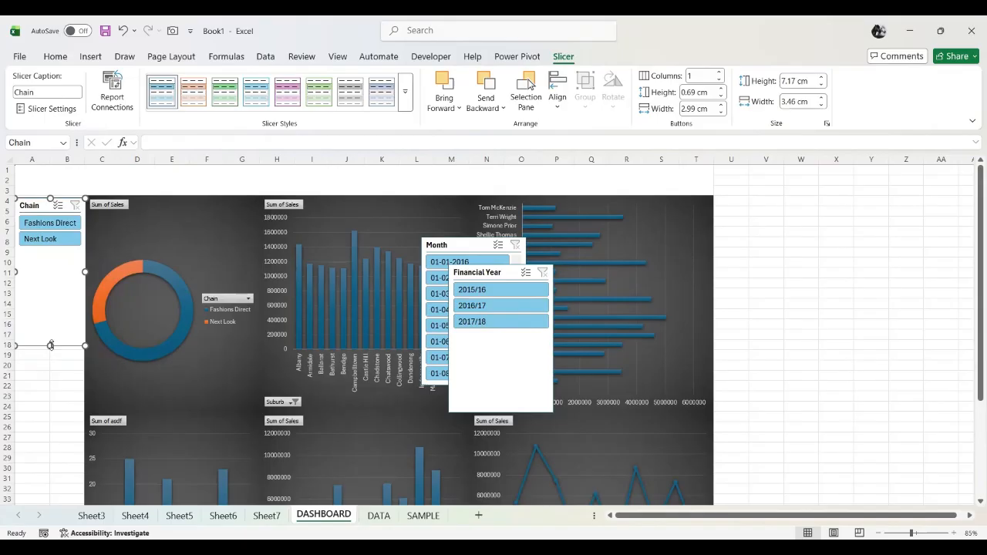
left_click_drag(51, 344, 49, 257)
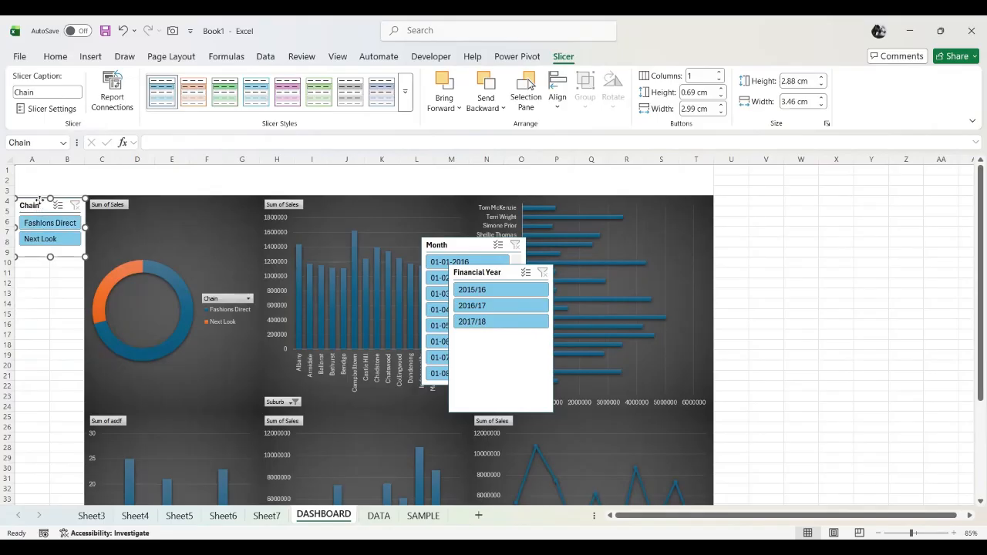
Align the Chain slicer with the dashboard's upper edge, about 2.99 cm high, and narrow it to fit within columns A and B.
left_click_drag(39, 201, 38, 199)
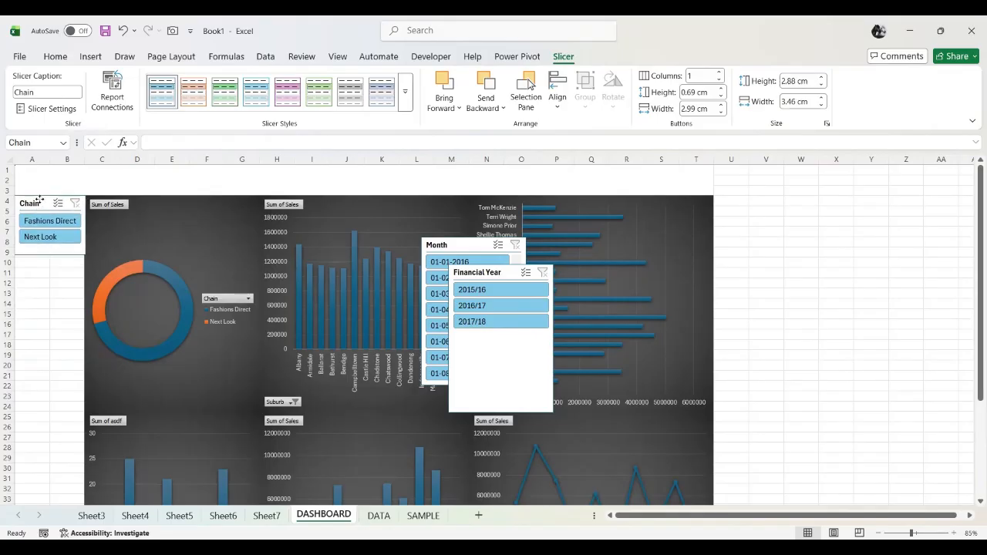
left_click_drag(50, 255, 48, 256)
left_click(64, 262)
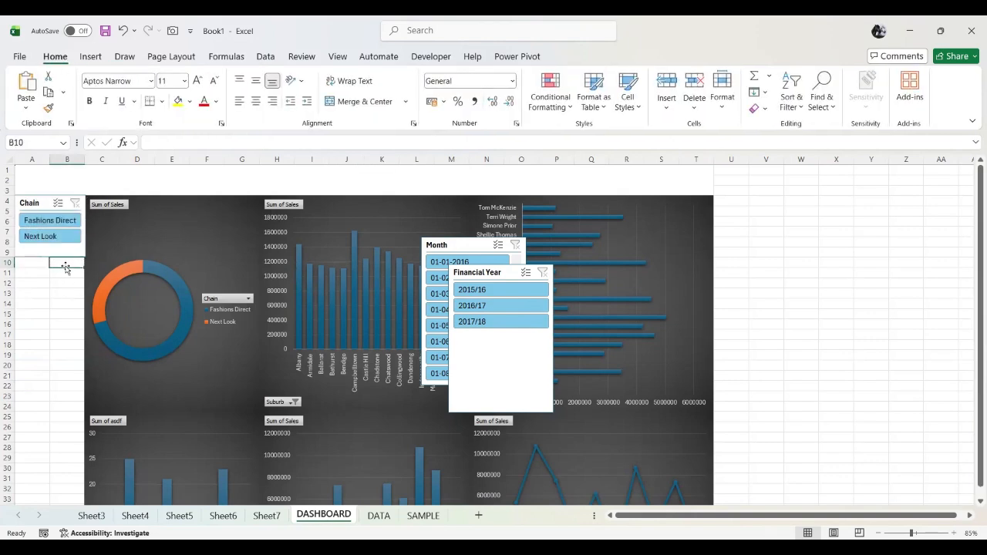
left_click(73, 255)
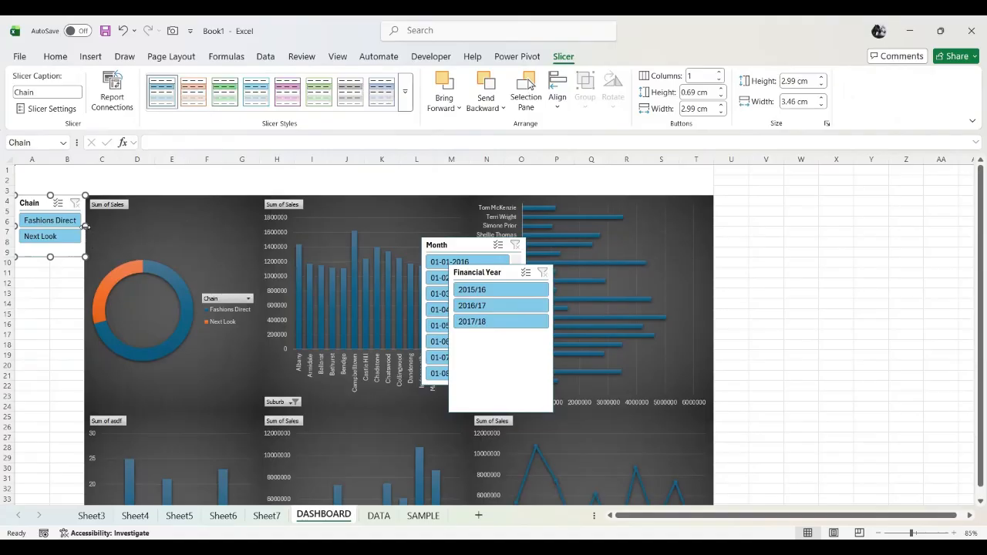
left_click_drag(85, 225, 80, 226)
left_click(31, 263)
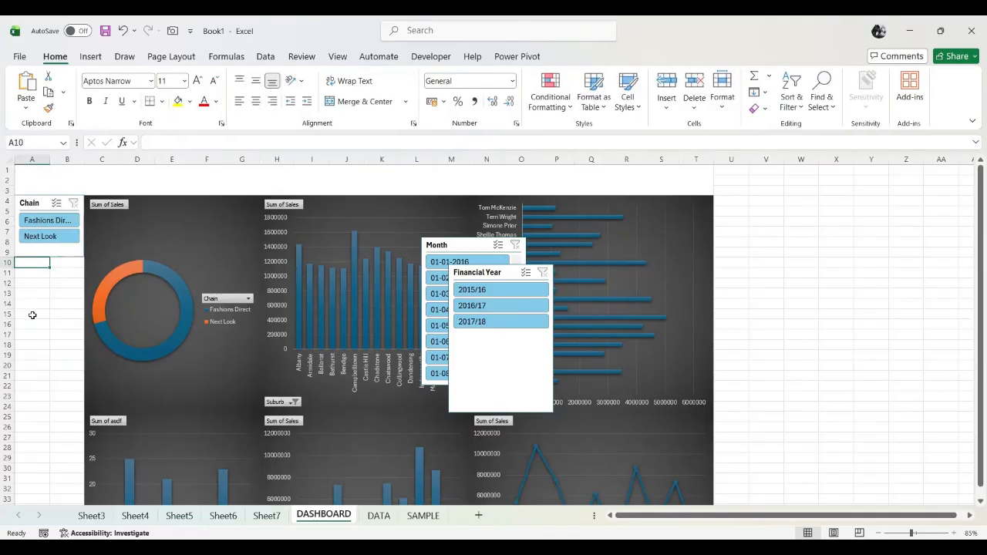
Place the Financial Year slicer directly beneath the Chain slicer and shrink it to fit columns A and B, rows 10 to 17.
left_click_drag(470, 273, 29, 265)
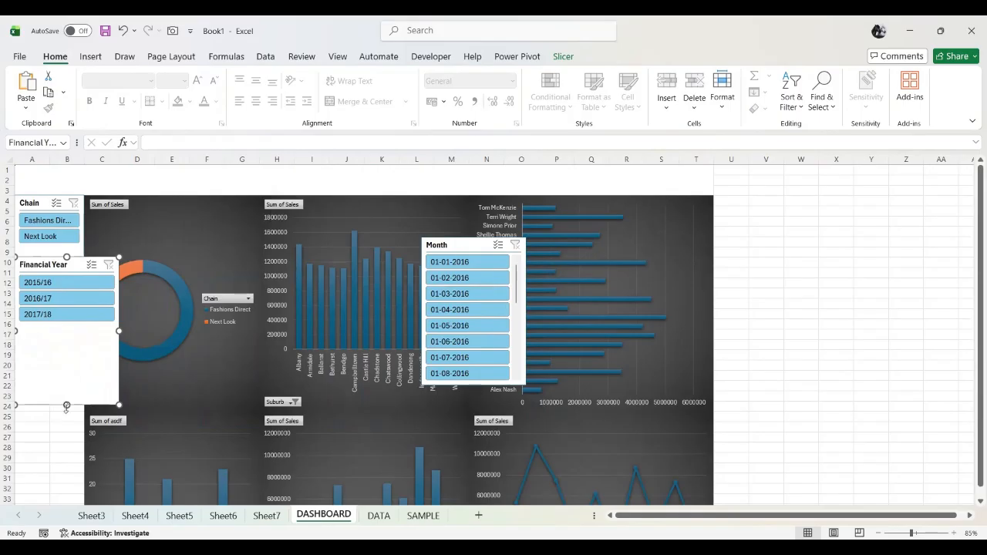
left_click_drag(66, 404, 67, 339)
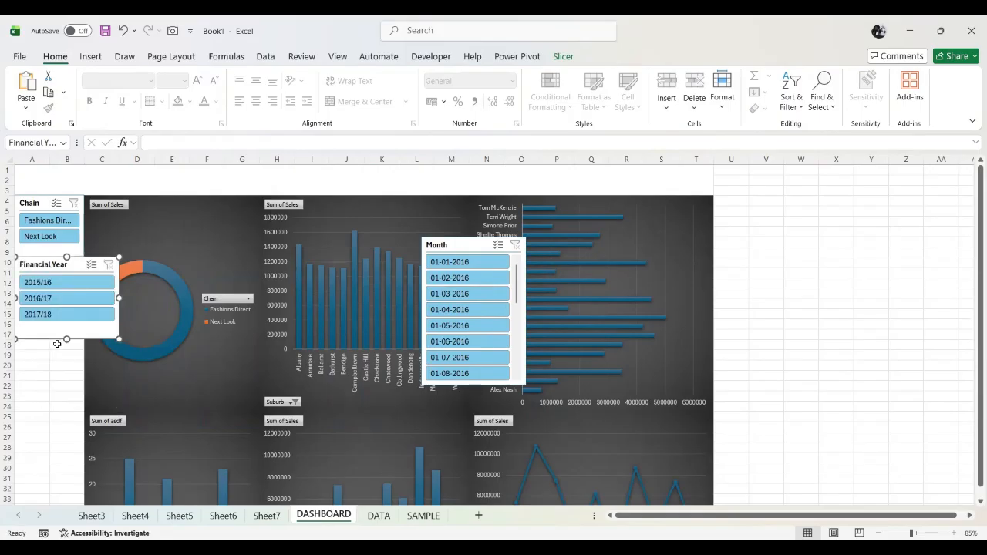
left_click_drag(119, 301, 84, 298)
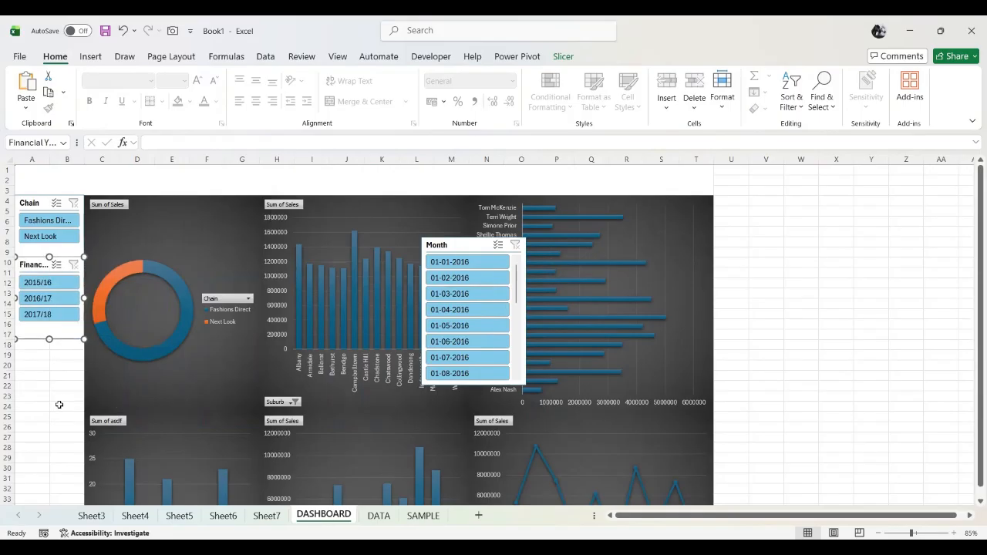
left_click(32, 346)
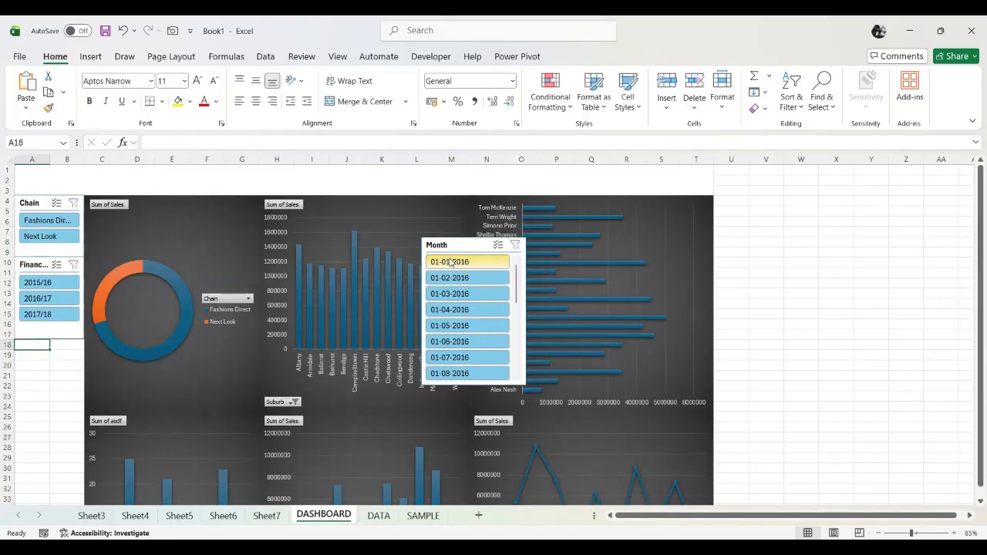
Place the Month slicer beneath the Financial Year slicer and resize it to columns A and B, reaching the dashboard's lower edge at row 44.
left_click_drag(444, 245, 26, 347)
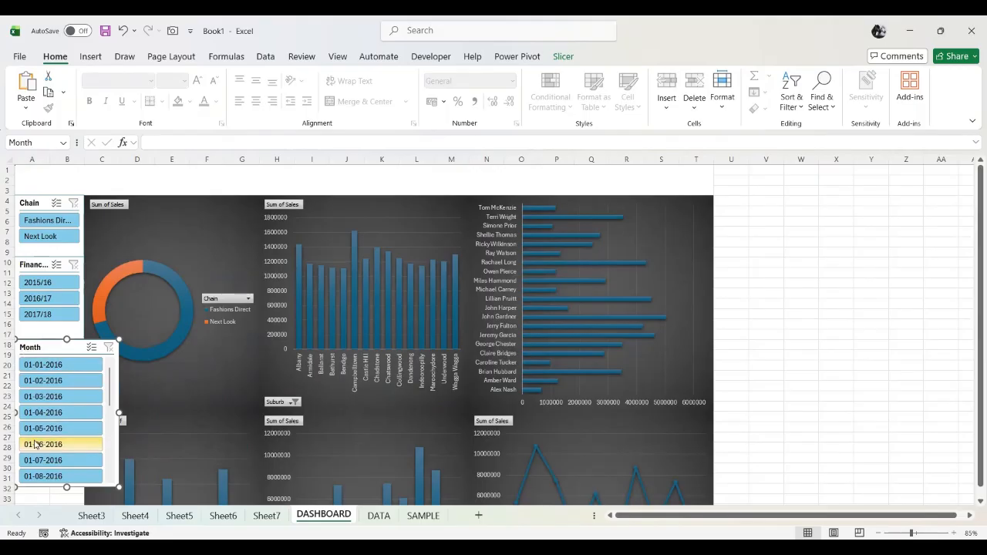
scroll(34, 444, "down", 3)
left_click_drag(977, 392, 975, 498)
scroll(973, 511, "down", 5)
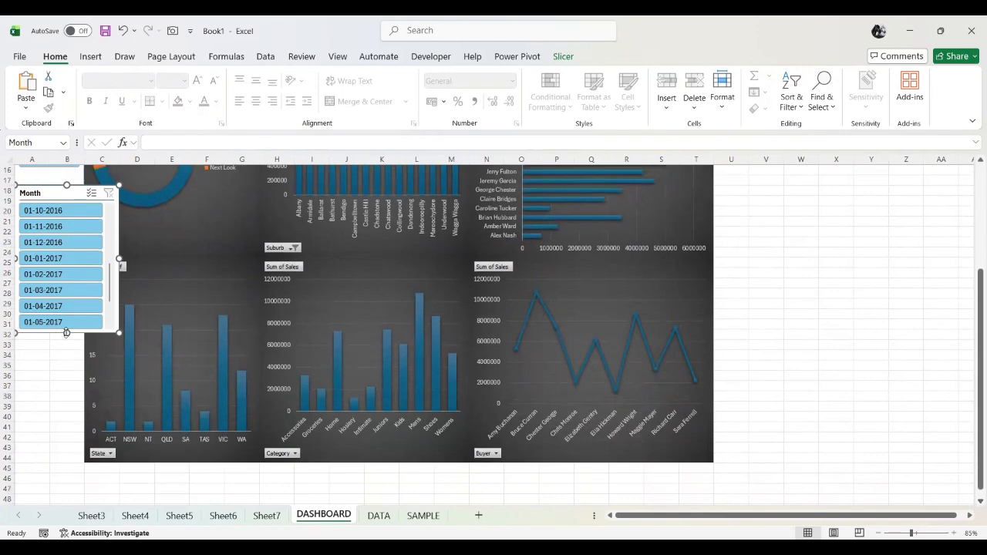
left_click_drag(66, 332, 64, 461)
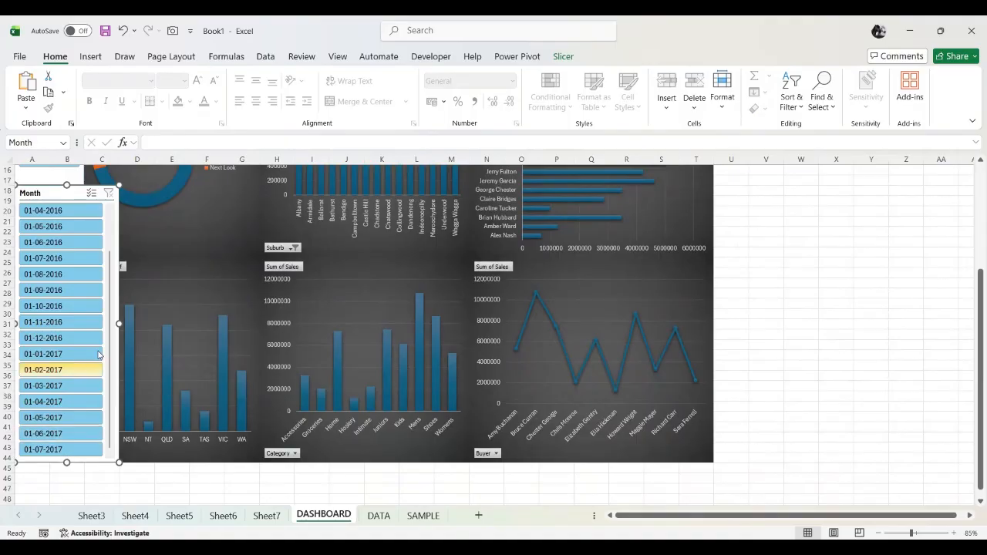
left_click_drag(118, 324, 84, 324)
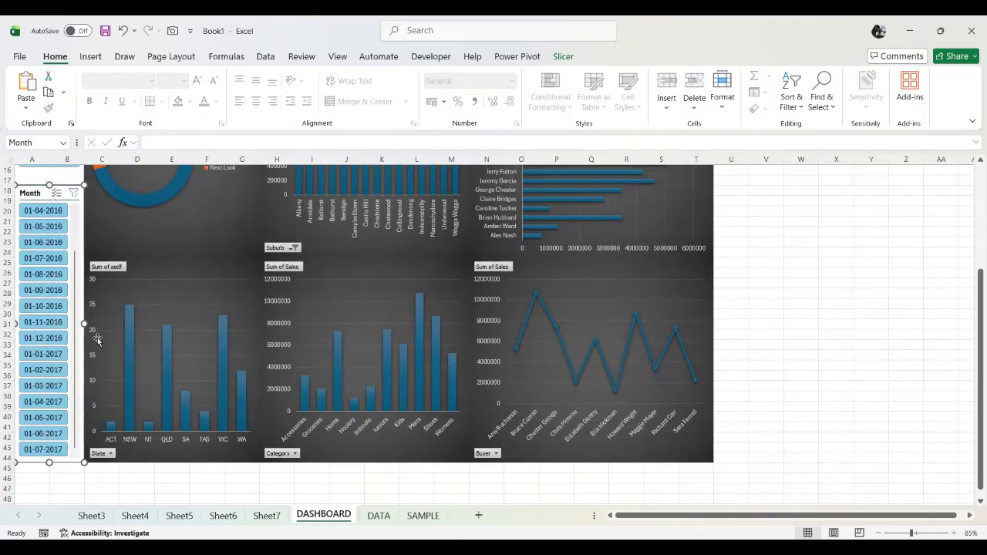
left_click(847, 418)
scroll(831, 447, "up", 5)
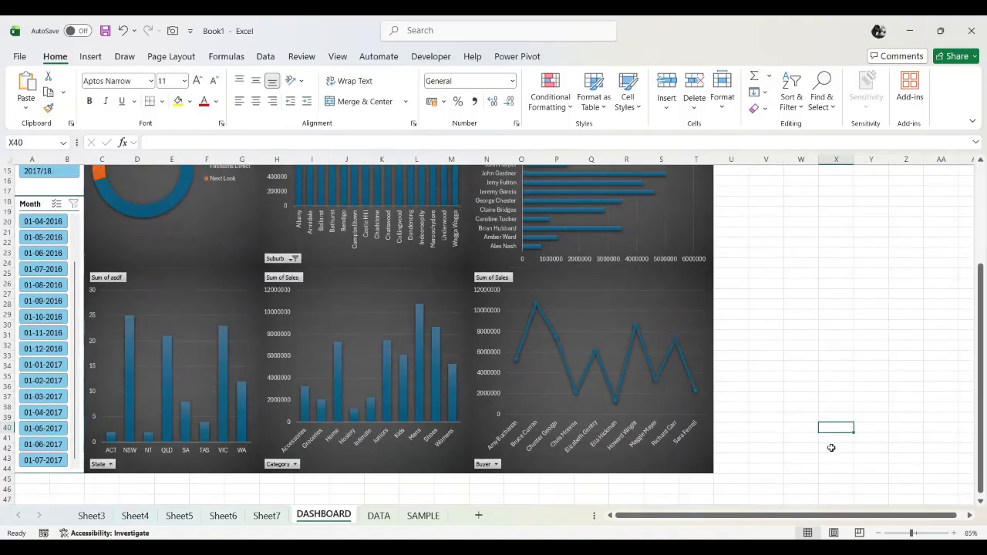
scroll(831, 447, "down", 5)
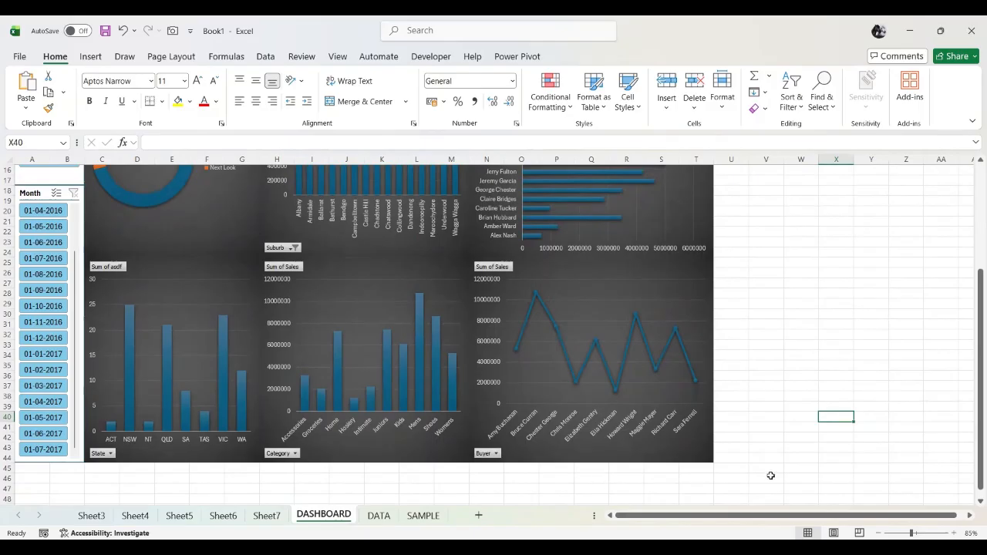
scroll(738, 382, "up", 5)
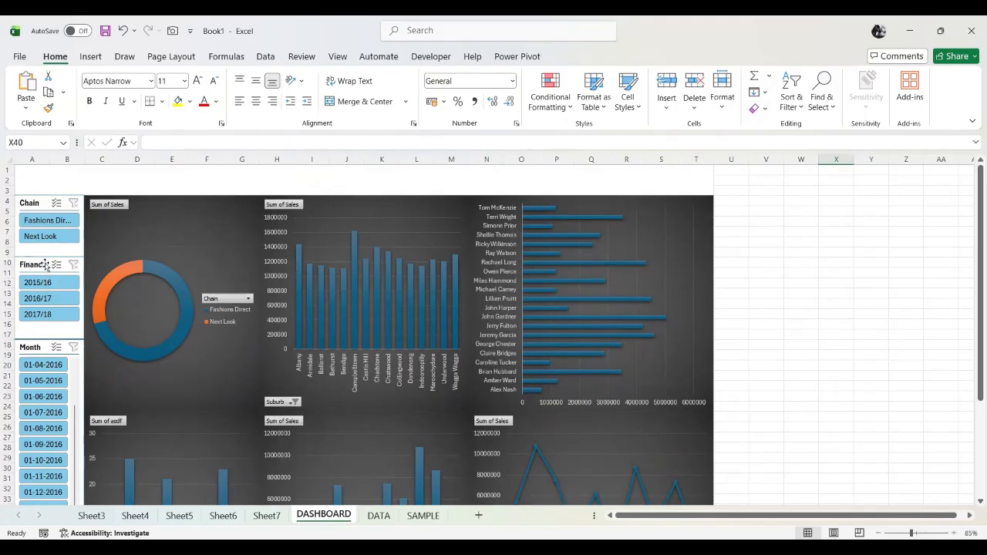
Filter the Chain slicer to Next Look and add data labels to the doughnut chart.
left_click(44, 241)
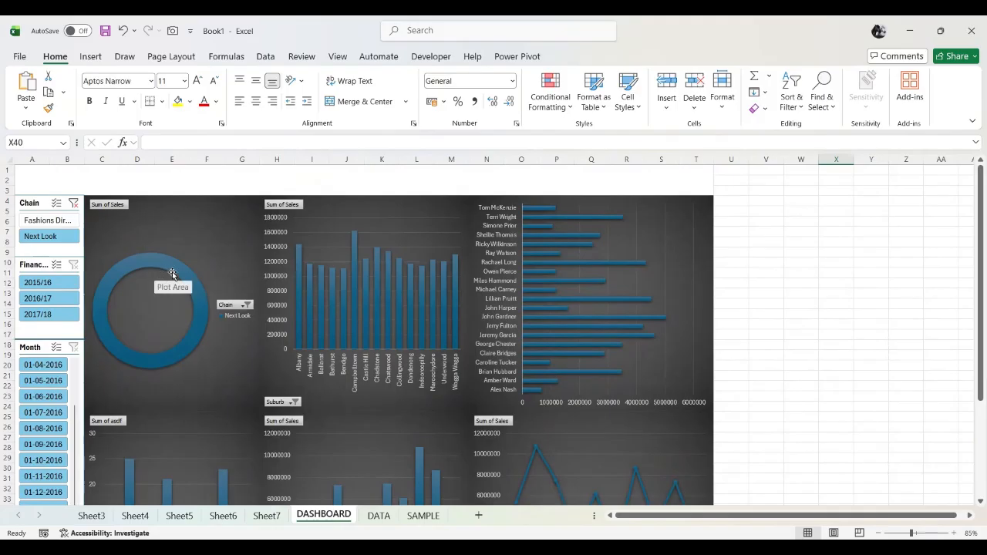
mouse_move(205, 339)
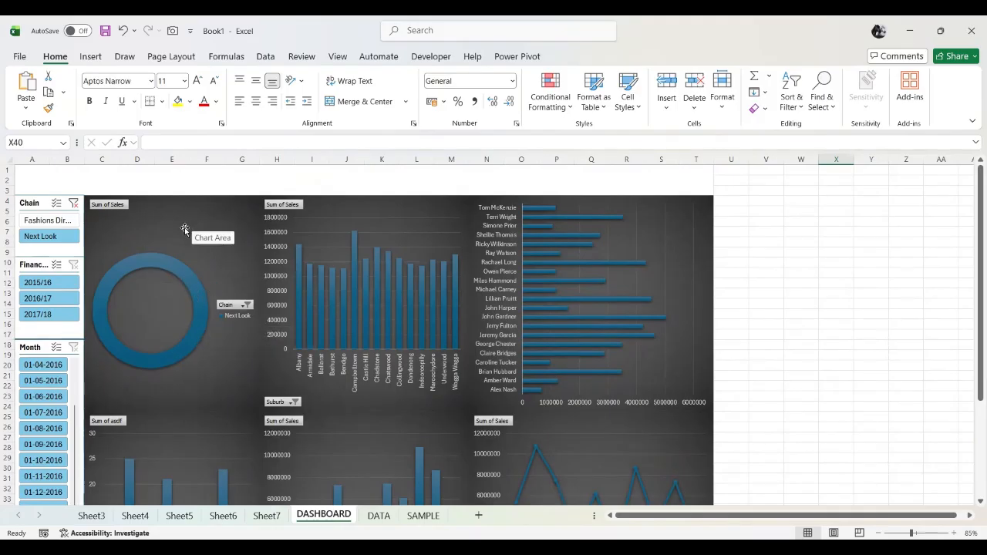
left_click(244, 227)
left_click(275, 204)
left_click(303, 233)
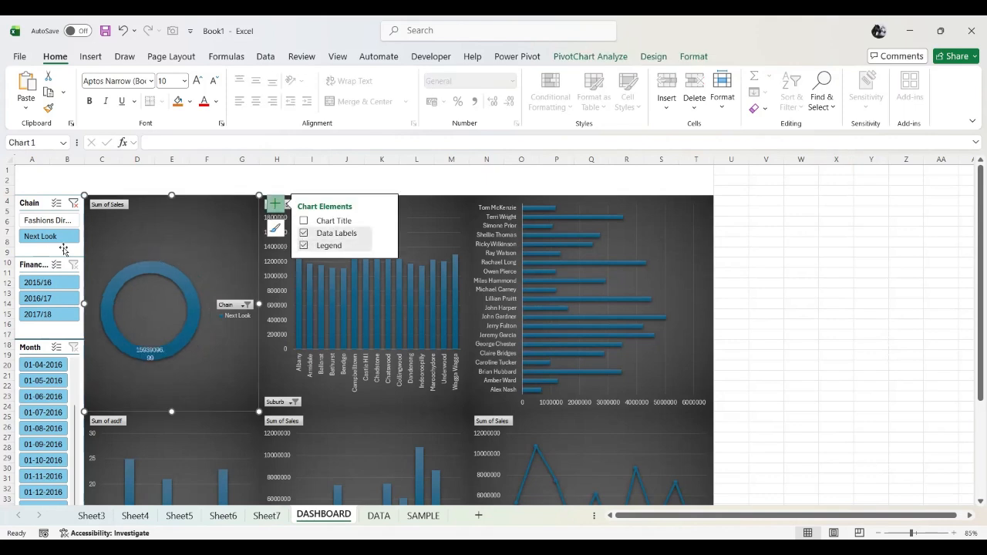
Check the doughnut chart with the Chain slicer set to Fashions Direct, and clear the slicer's filter.
left_click(44, 220)
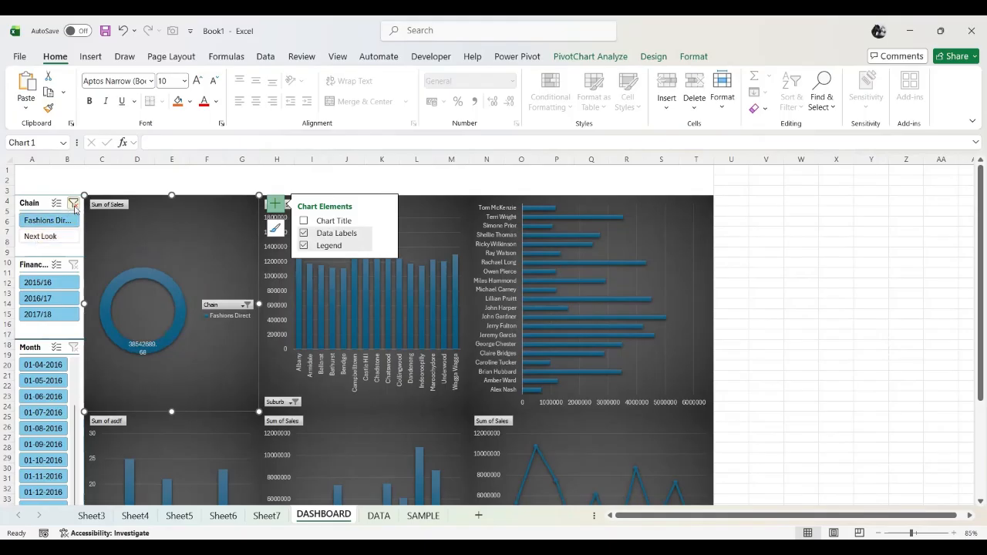
left_click(73, 204)
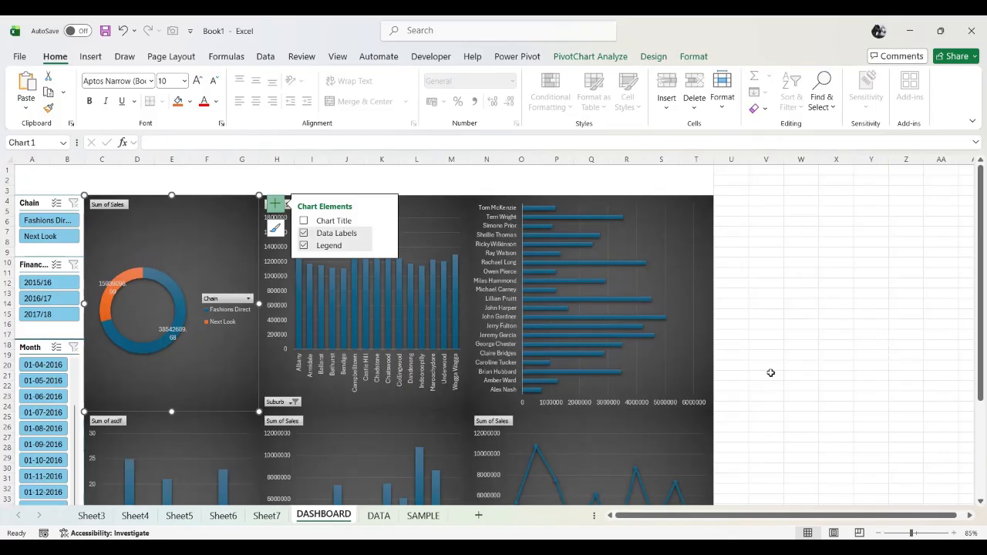
Connect the Chain slicer to PivotTable2 through PivotTable6 in its report connections.
left_click(32, 205)
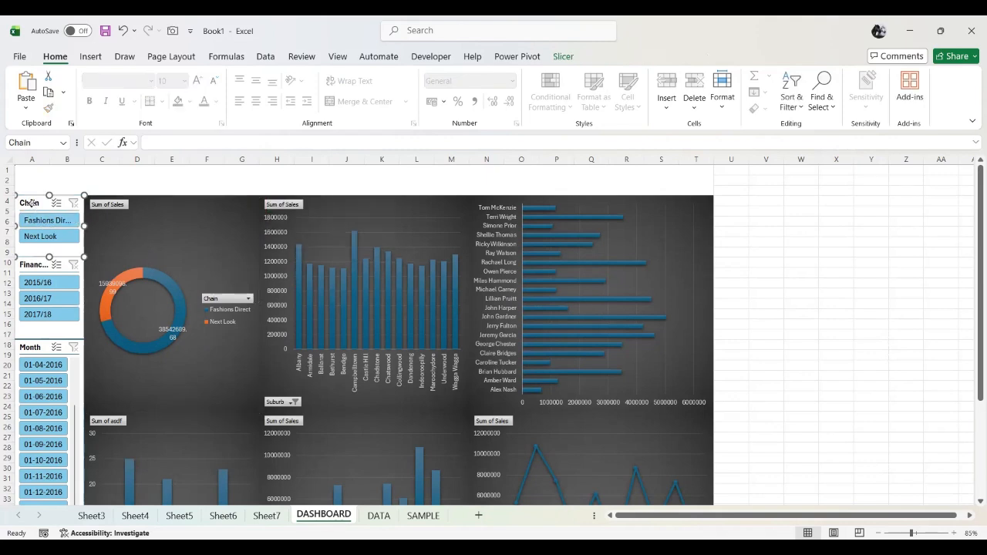
right_click(32, 205)
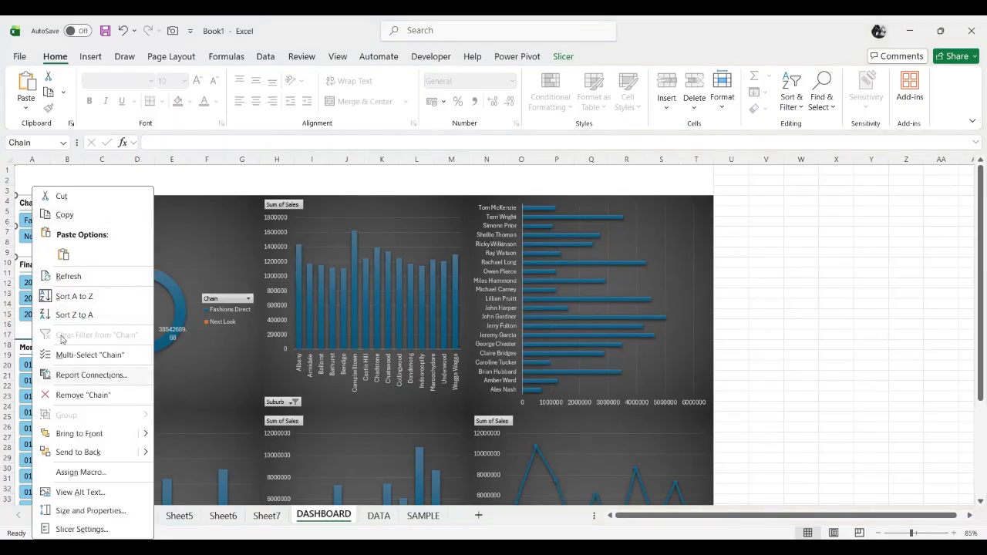
left_click(598, 190)
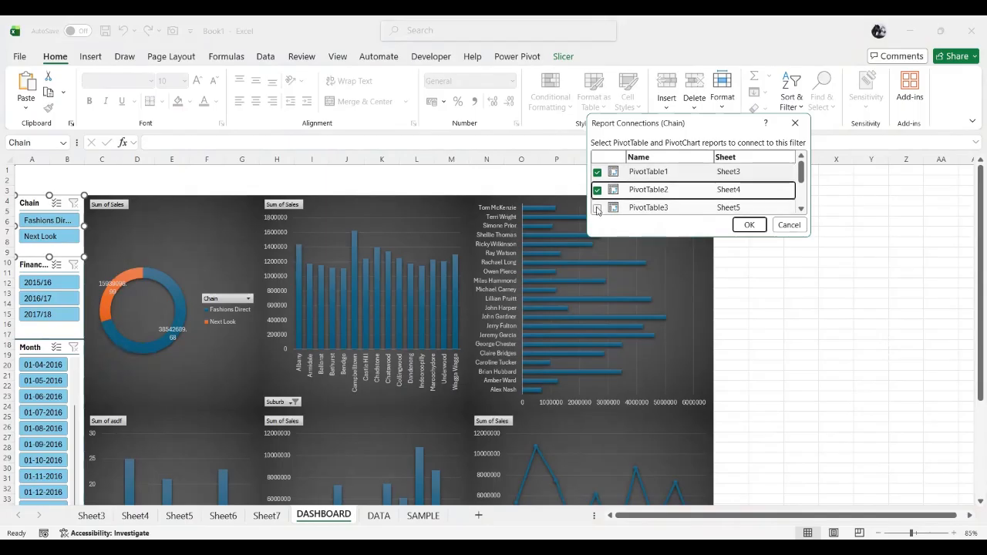
left_click(598, 208)
scroll(806, 171, "down", 2)
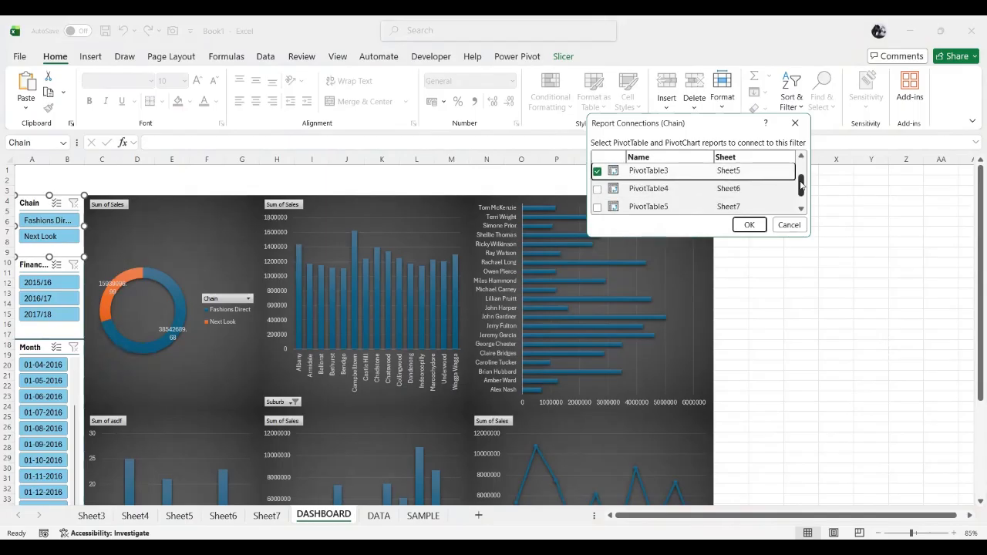
left_click(597, 190)
left_click(598, 206)
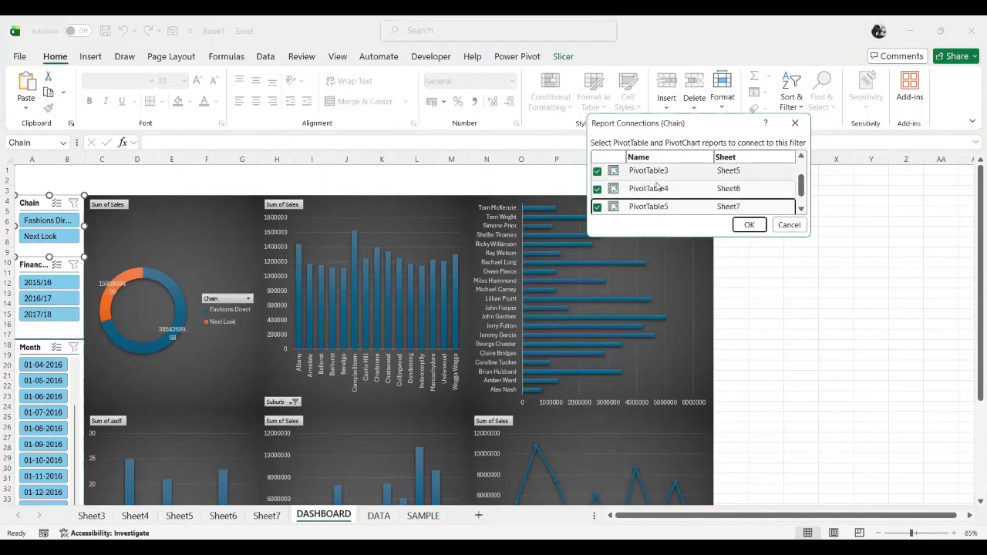
left_click(597, 206)
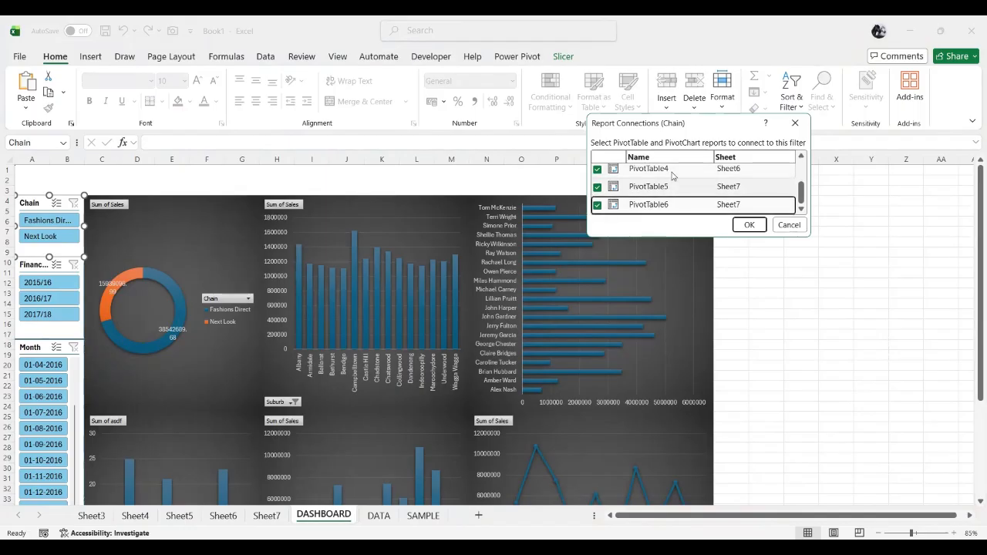
left_click(749, 224)
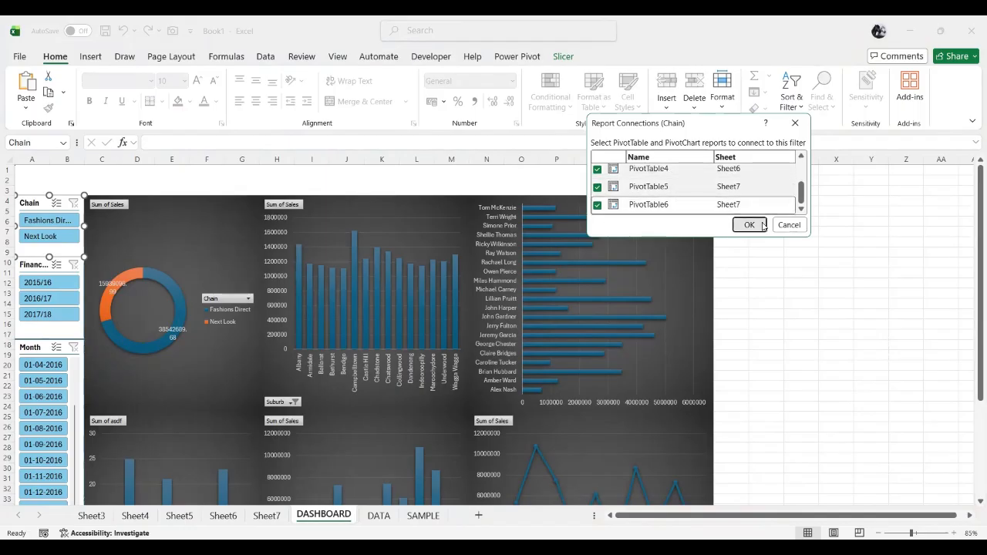
Test the Chain slicer on the dashboard charts with Next Look and Fashions Direct, and clear the filter.
left_click(48, 236)
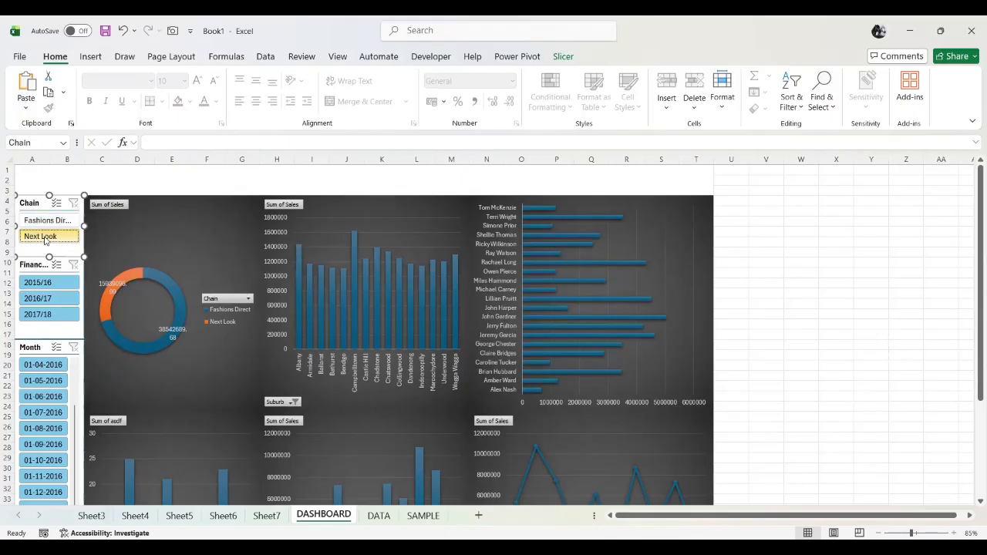
left_click(47, 220)
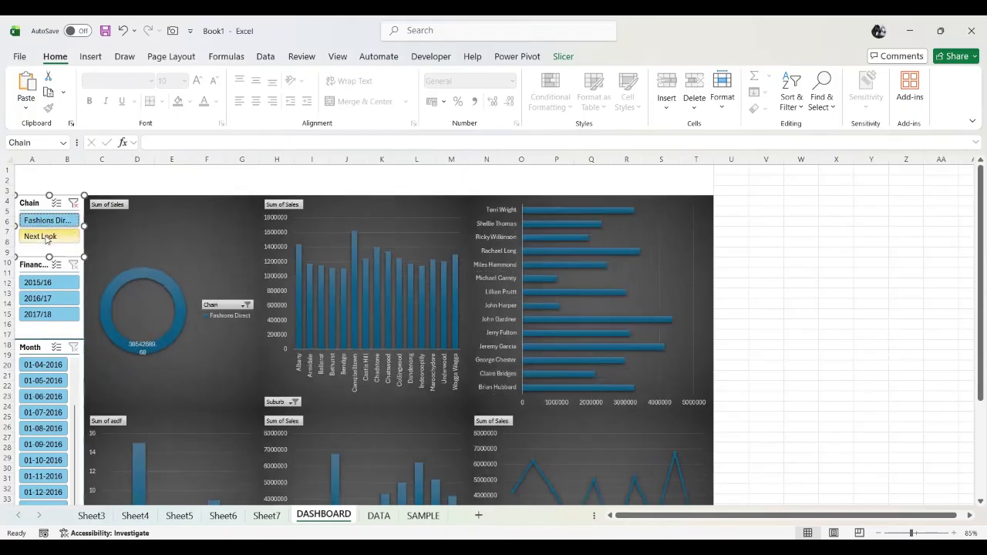
left_click(73, 203)
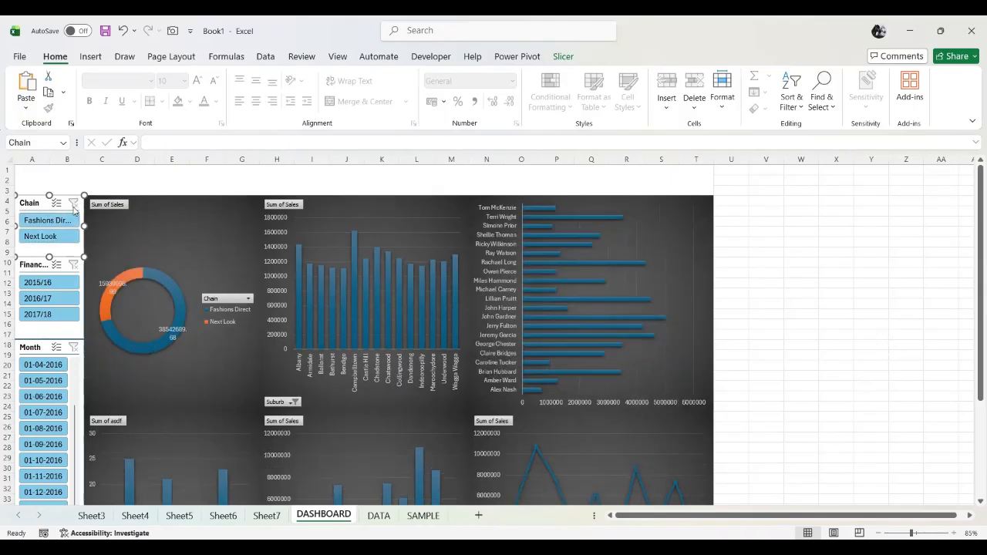
Connect the Financial Year slicer to PivotTable2 through PivotTable6 in its report connections.
left_click(35, 268)
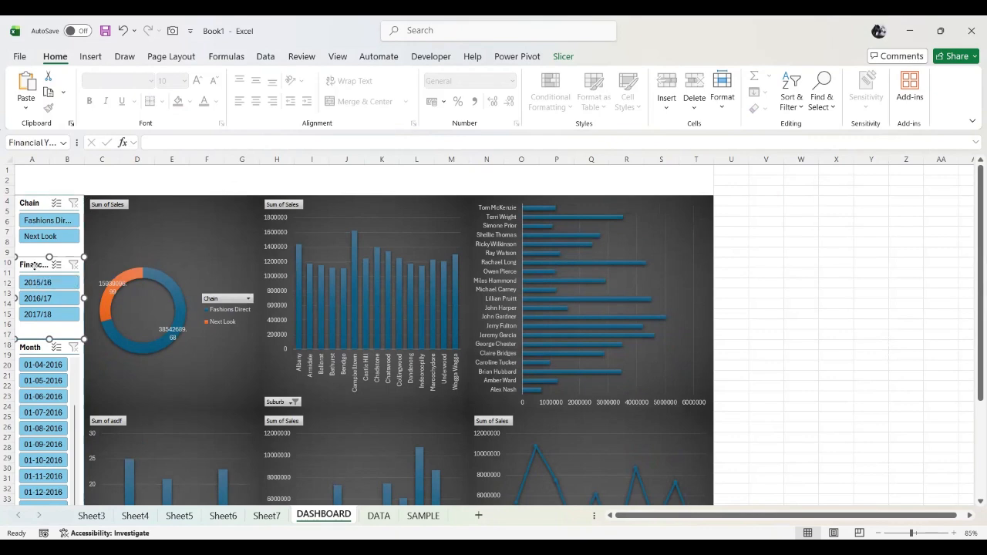
right_click(34, 265)
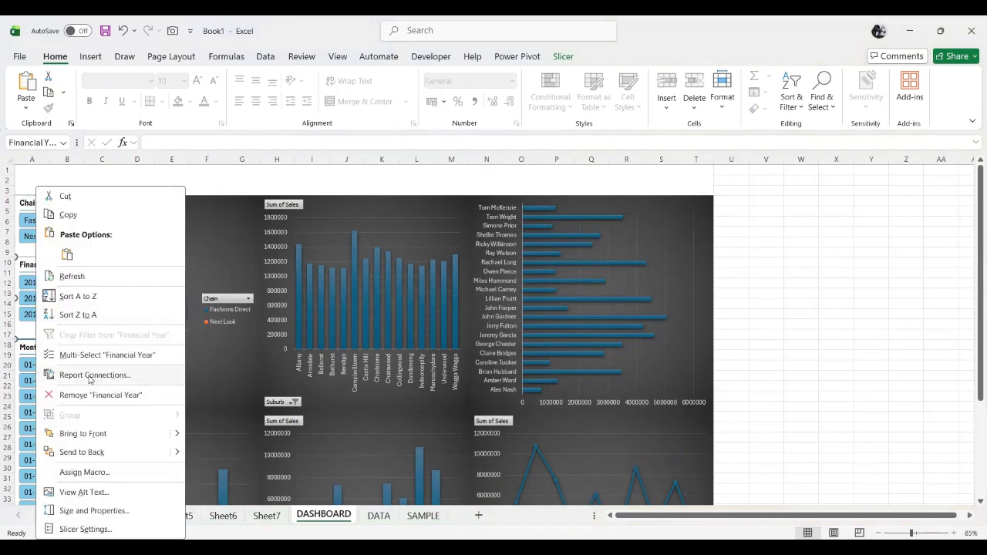
left_click(89, 376)
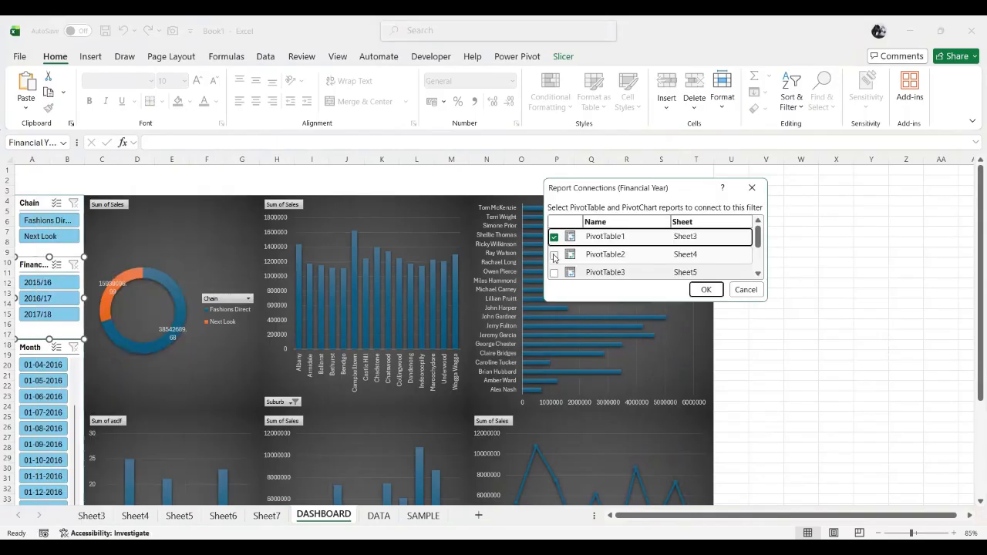
left_click(554, 254)
left_click(555, 275)
scroll(556, 274, "down", 1)
left_click(554, 260)
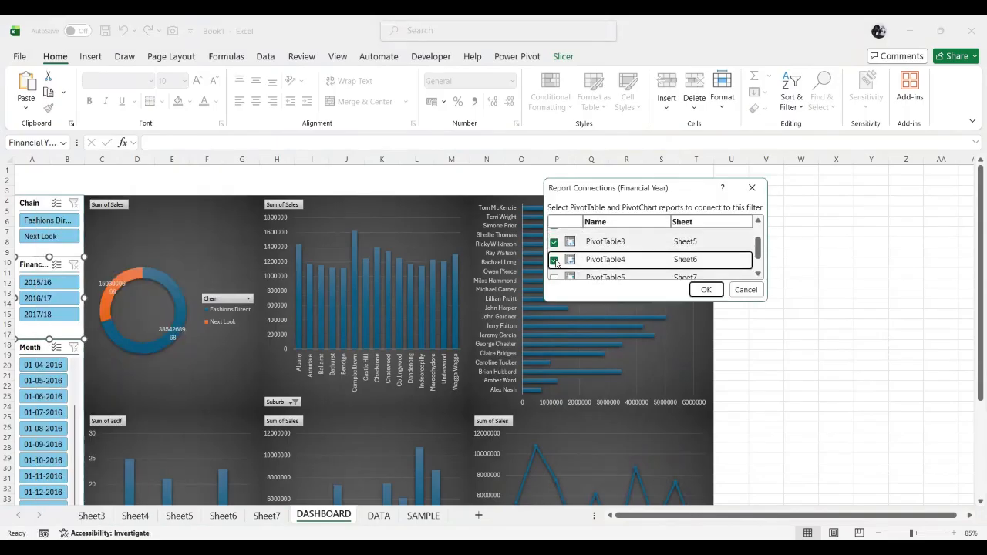
scroll(555, 261, "down", 1)
left_click(555, 251)
left_click(554, 269)
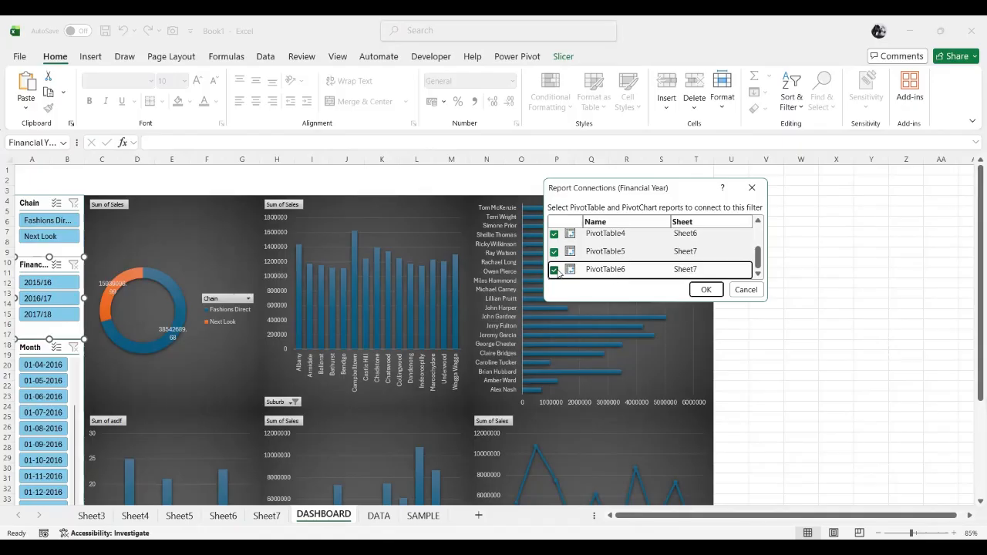
left_click(707, 290)
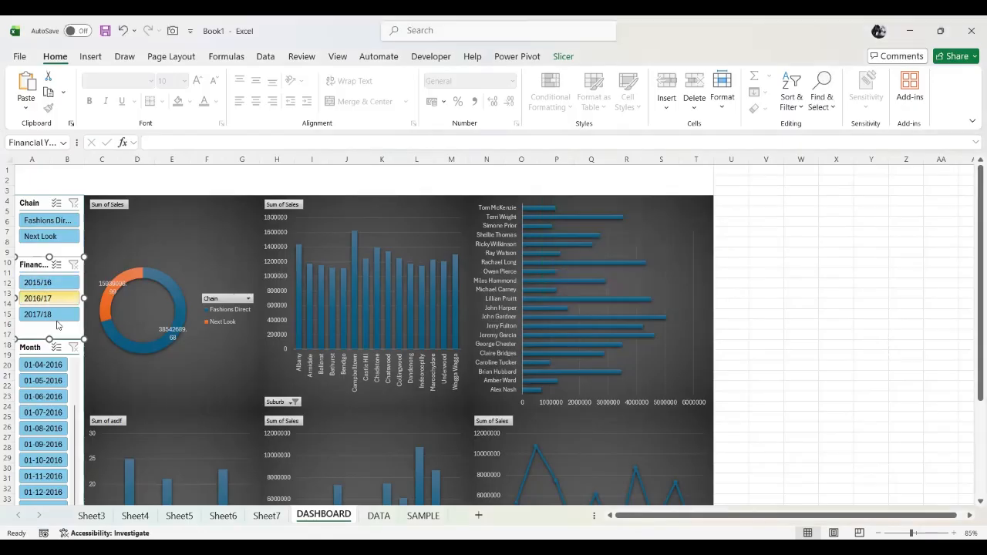
Connect the Month slicer to PivotTable2 through PivotTable6 in its report connections.
left_click(35, 349)
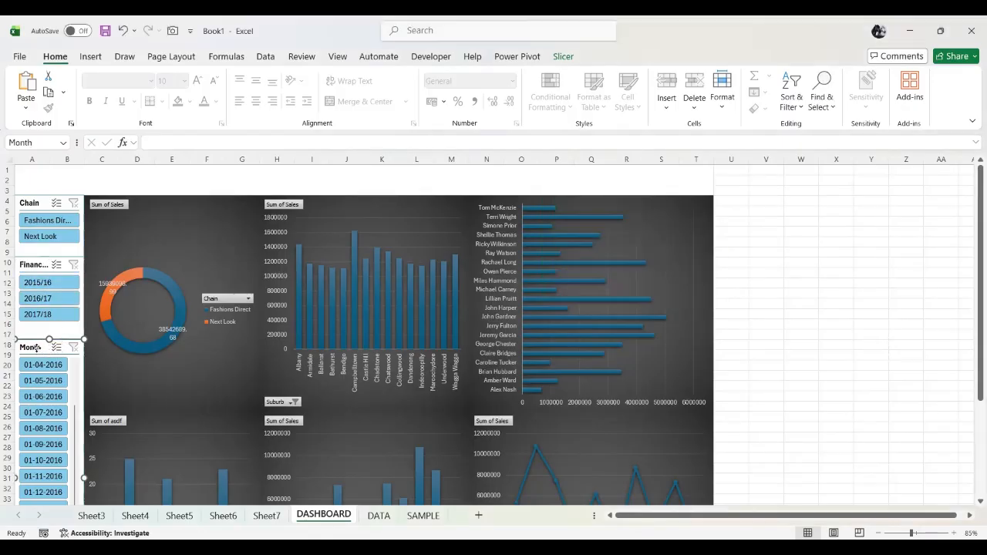
right_click(36, 348)
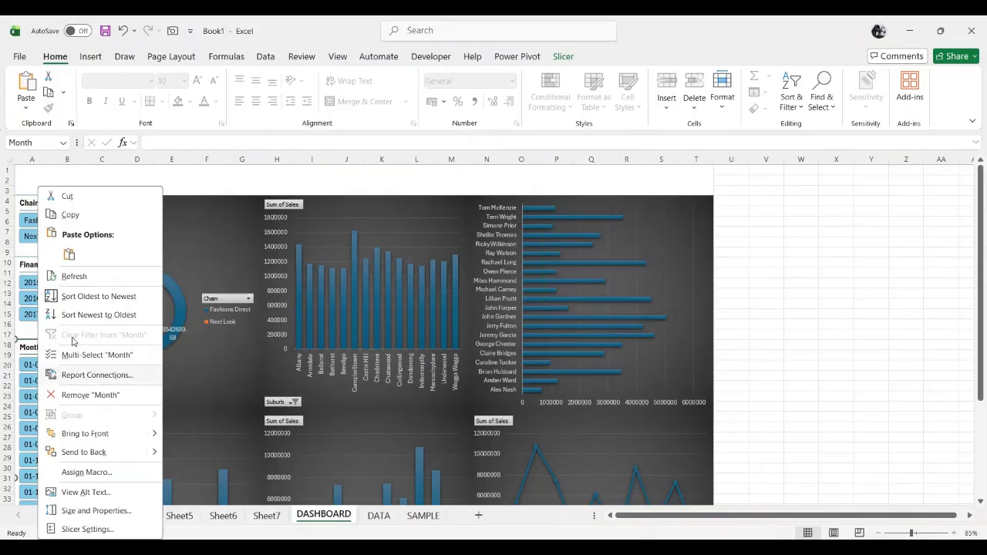
left_click(680, 230)
left_click(681, 249)
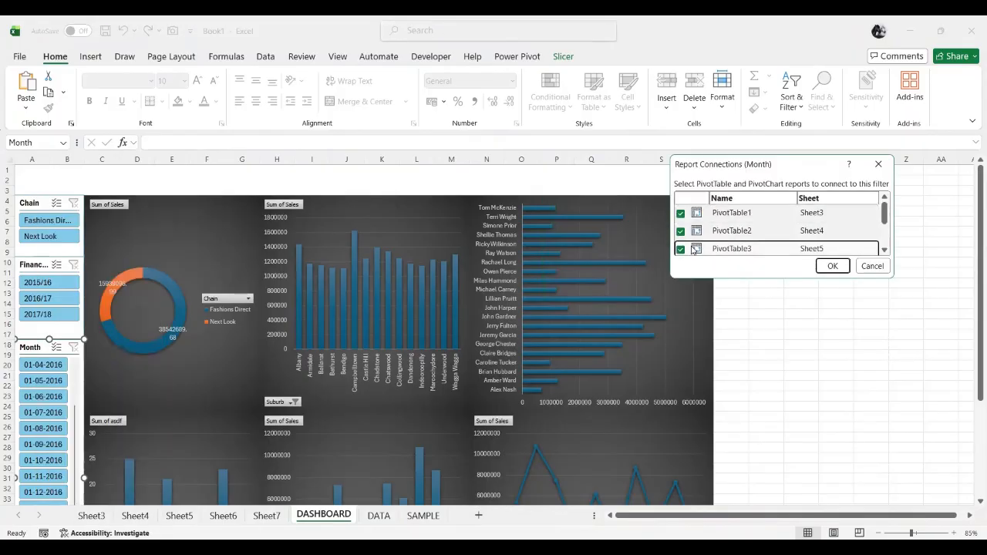
scroll(681, 248, "down", 2)
left_click(681, 212)
left_click(681, 229)
left_click(680, 245)
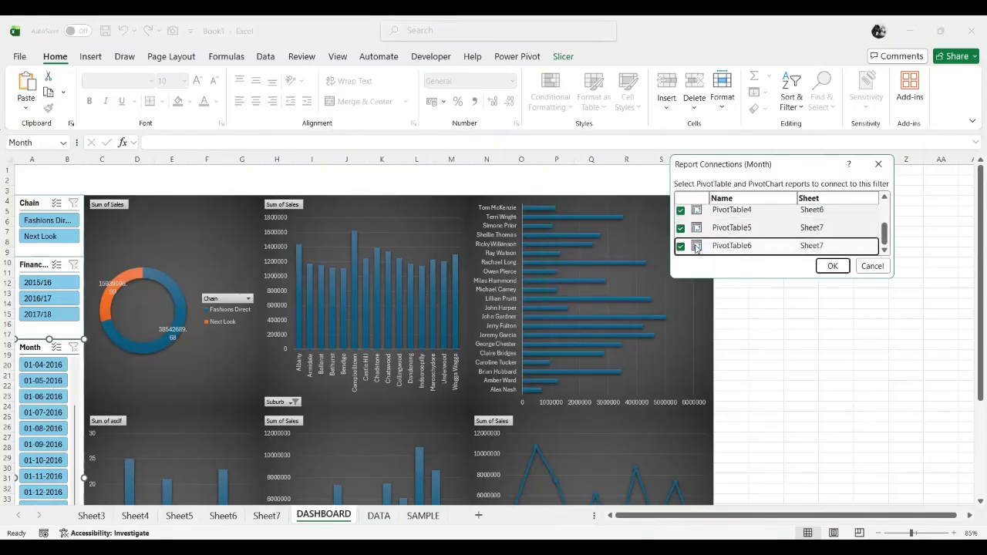
left_click(829, 266)
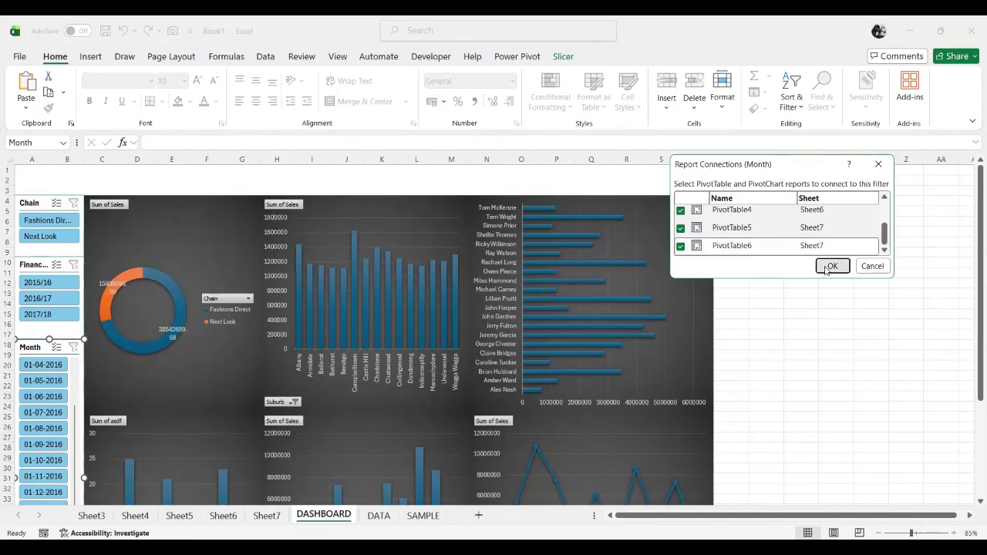
left_click(814, 397)
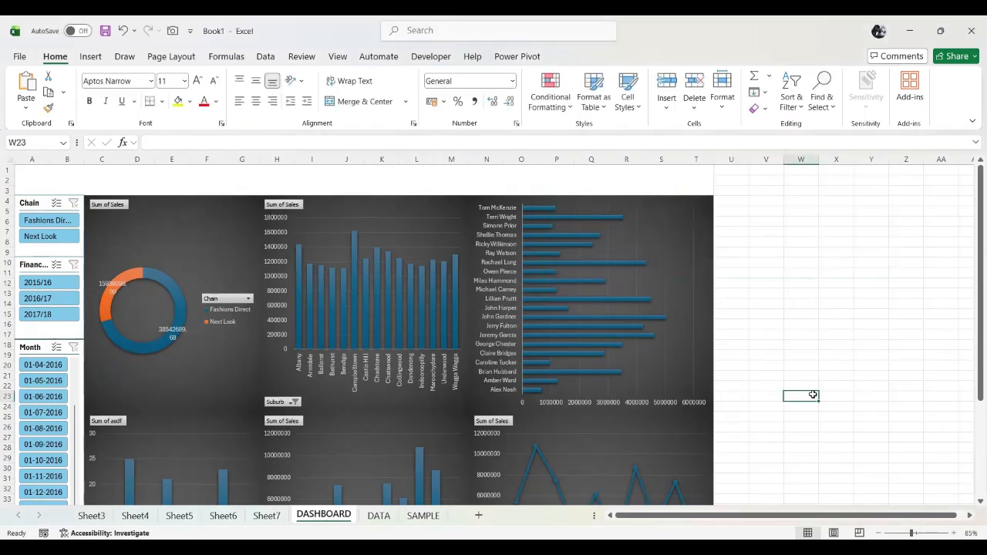
Fill the merged title cell above the dashboard charts with dark gray from the black theme shades.
left_click(660, 177)
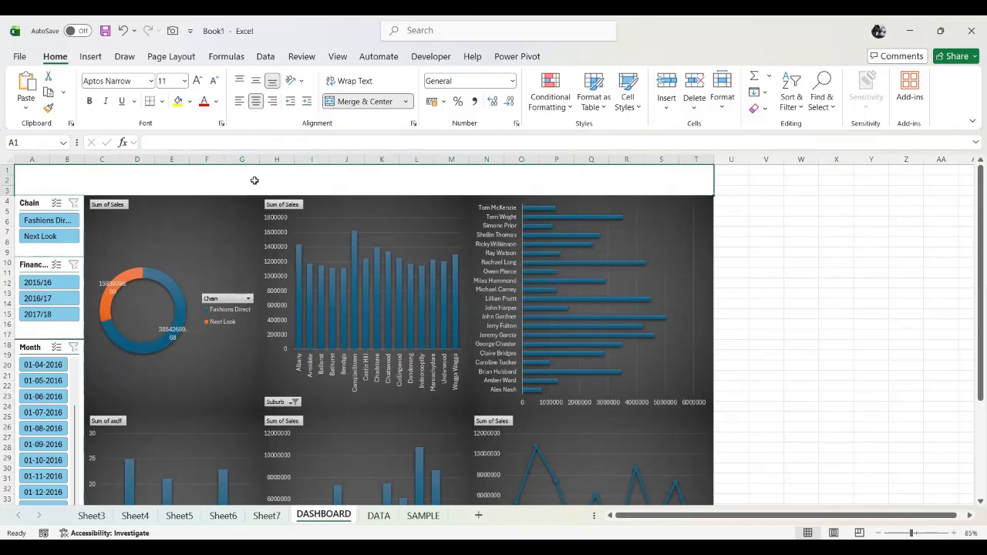
left_click(190, 101)
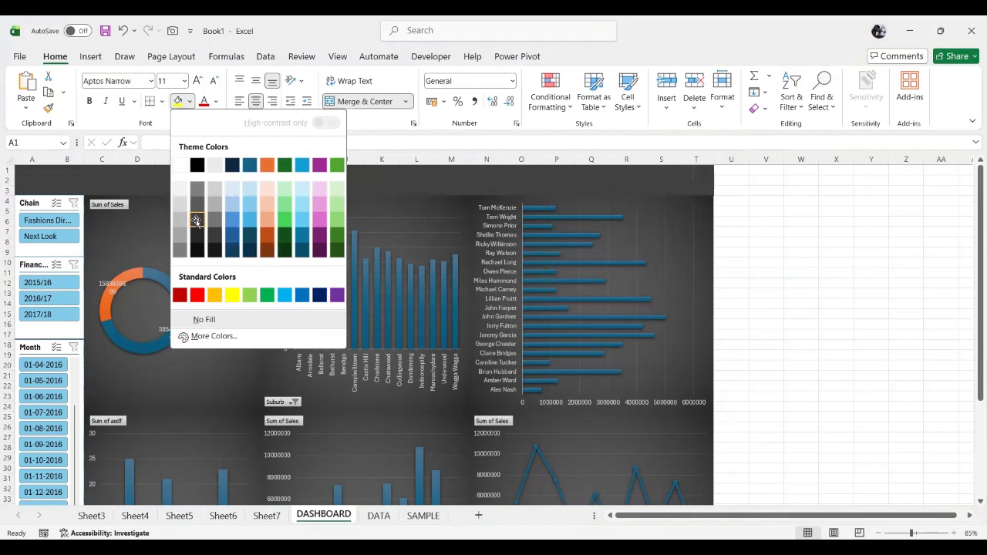
left_click(196, 224)
left_click(756, 304)
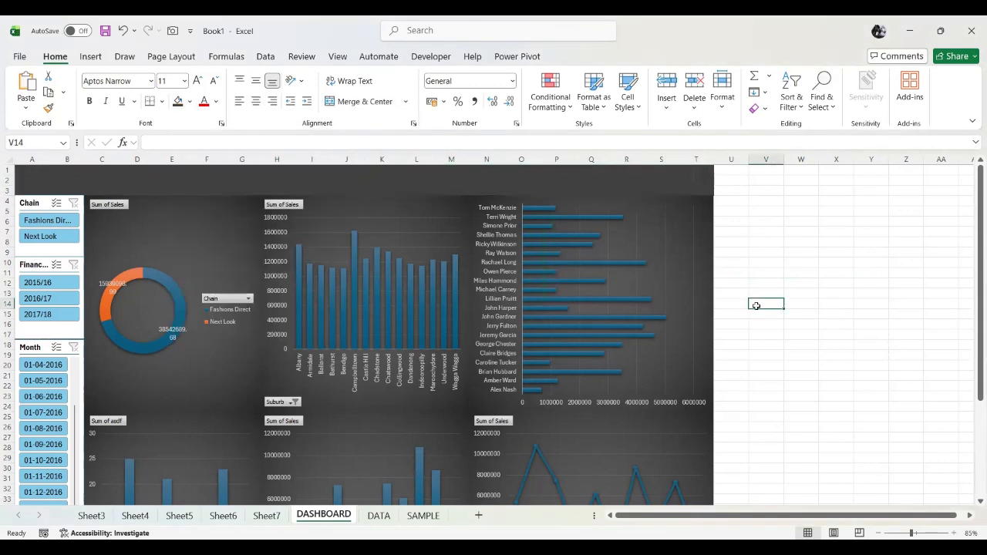
Enter the title "DATA ANALYSIS OF NEXT LOOK AND FASHIONS DIRECT" in the merged cell A1.
left_click(329, 181)
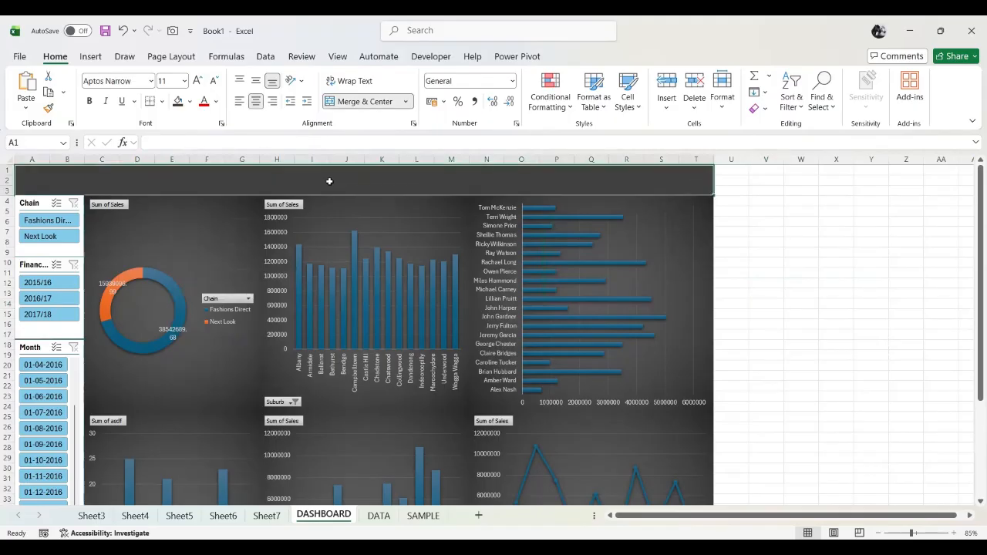
double_click(329, 181)
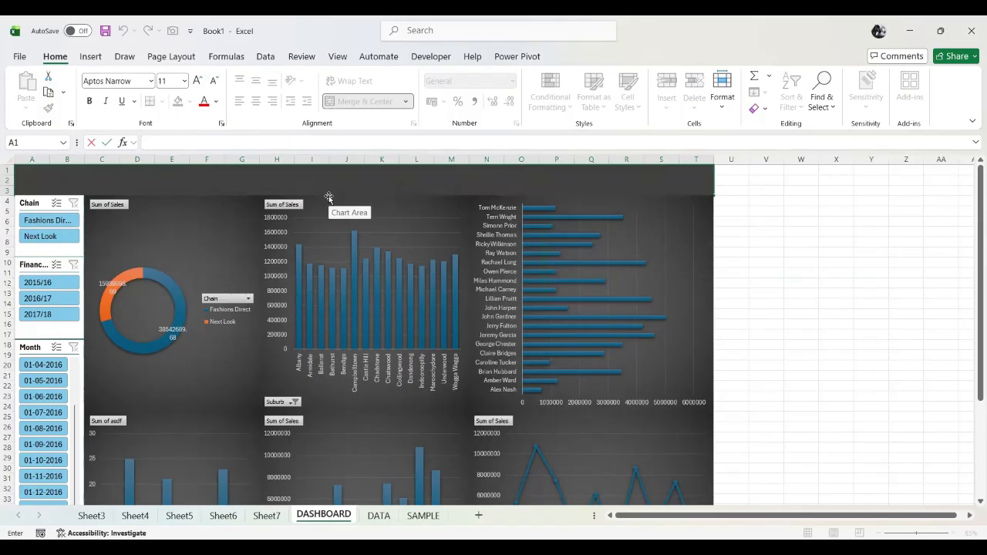
type("DATA ANALYSIS OF")
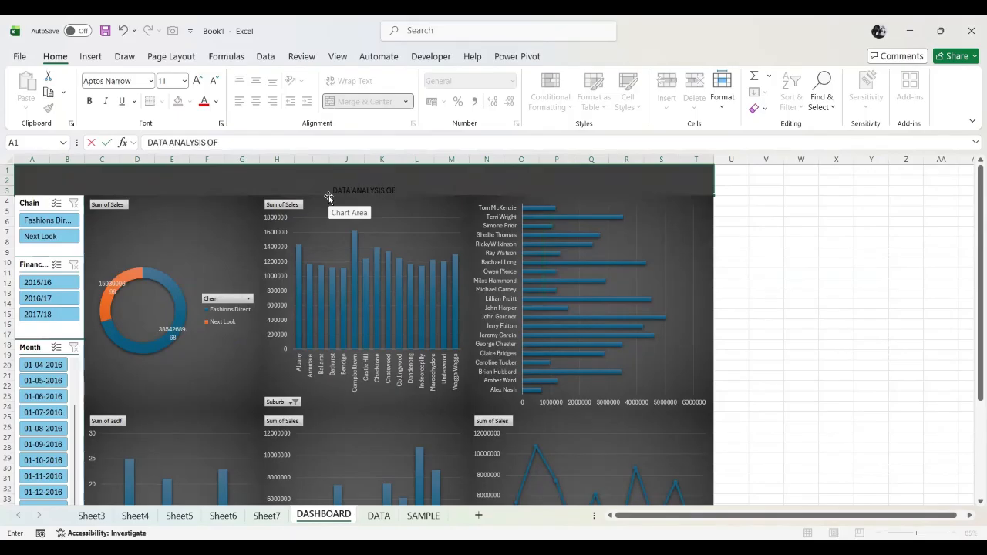
type(" NEXT LOOK AND F")
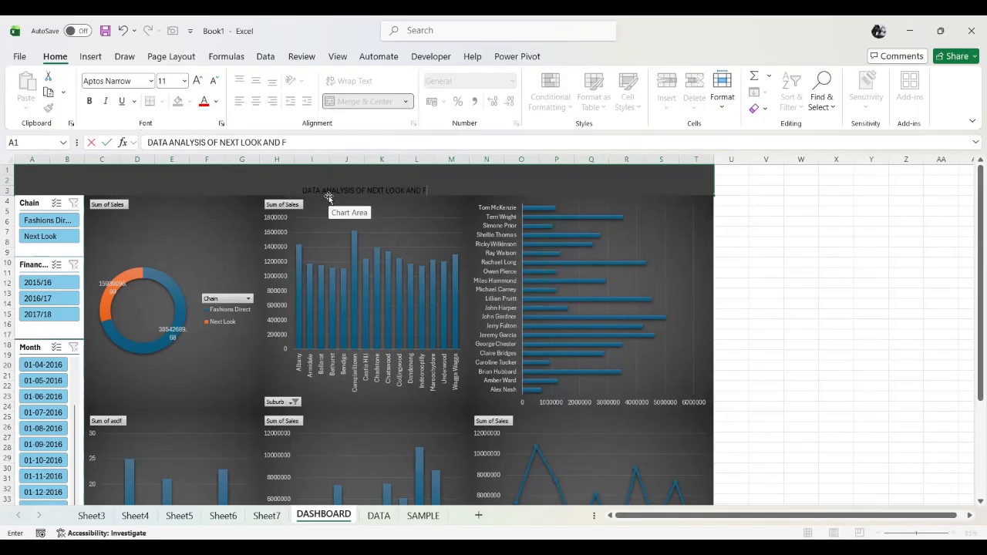
type("ASHIONS D")
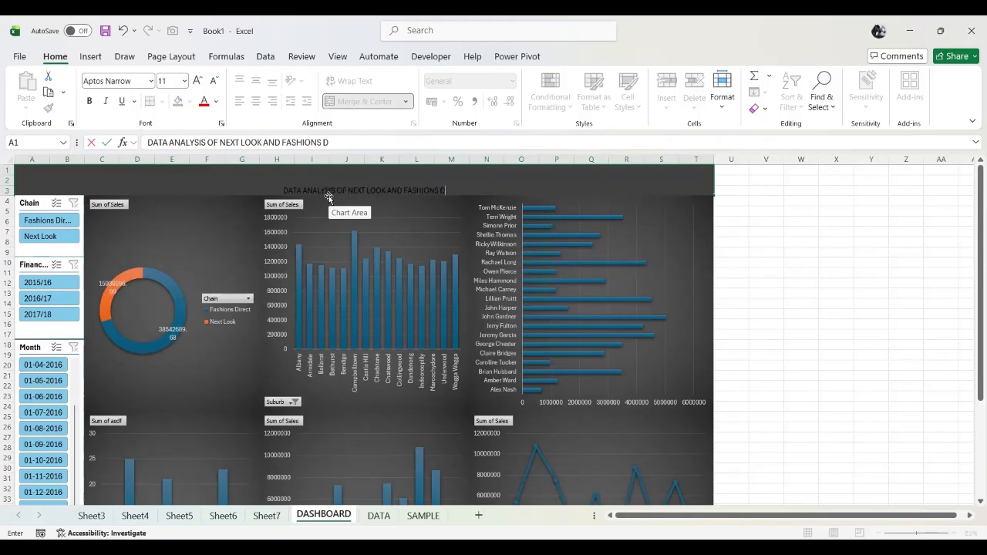
type("IRECT")
key("Return")
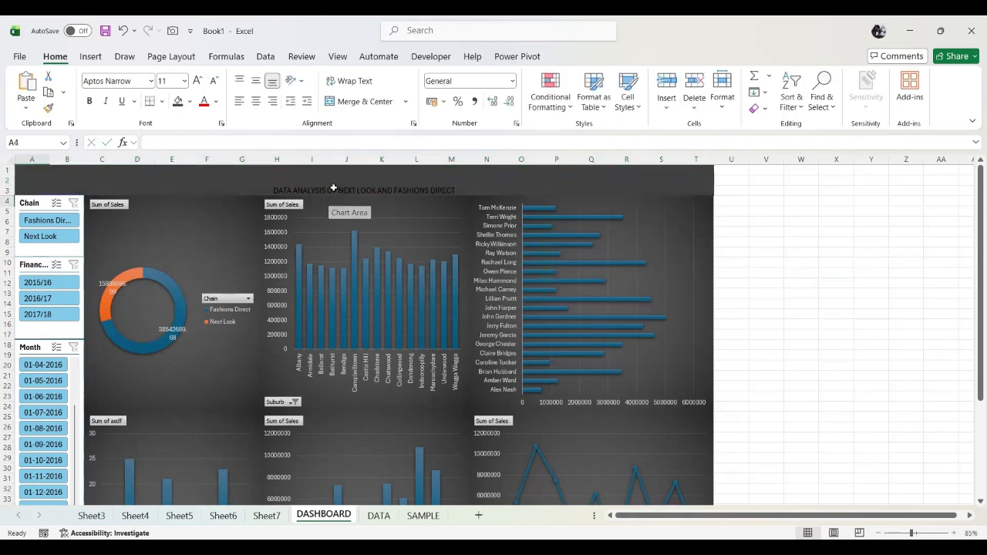
Set the dashboard title's font size to 28 and align it to the middle vertically.
left_click(332, 182)
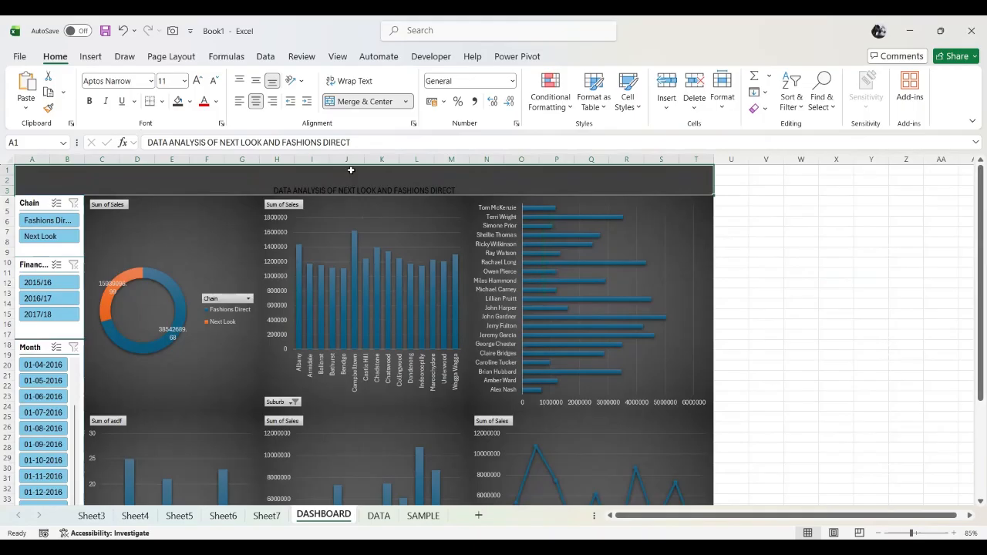
left_click(197, 80)
left_click(196, 80)
left_click(197, 80)
left_click(197, 80)
left_click(197, 80)
left_click(196, 80)
left_click(196, 80)
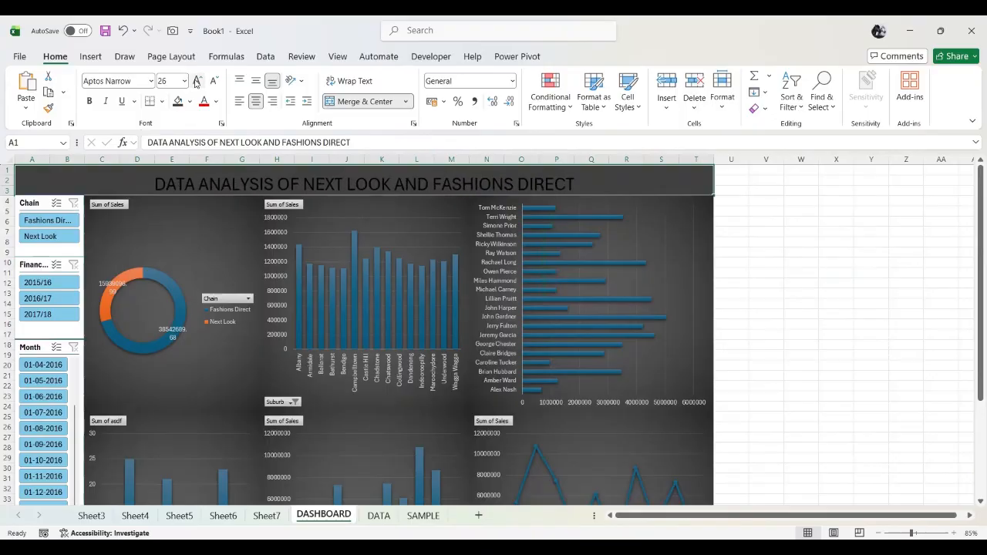
left_click(197, 81)
left_click(196, 80)
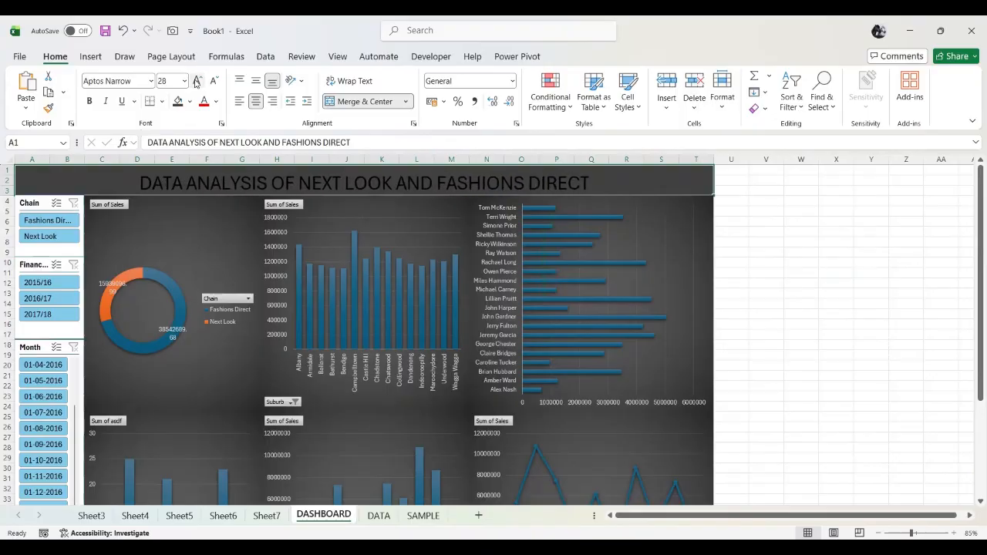
left_click(197, 81)
left_click(214, 83)
left_click(257, 84)
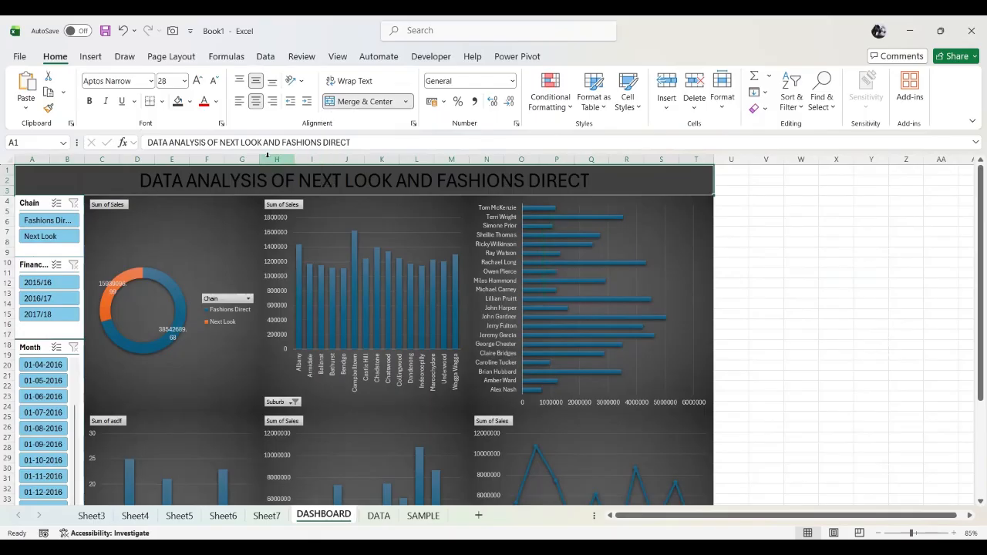
Change the dashboard title's font color to the lightest tint of the dark blue theme color.
left_click(190, 102)
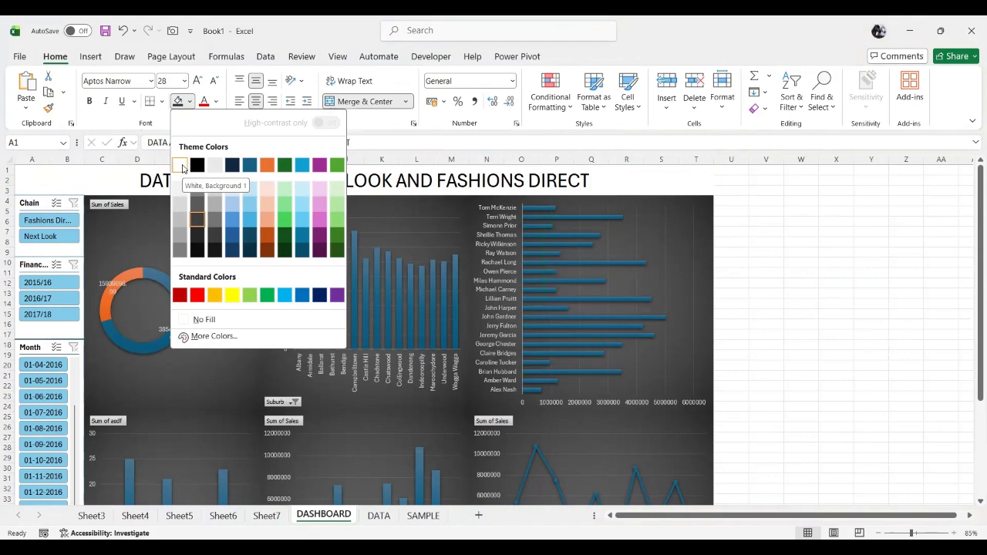
left_click(217, 102)
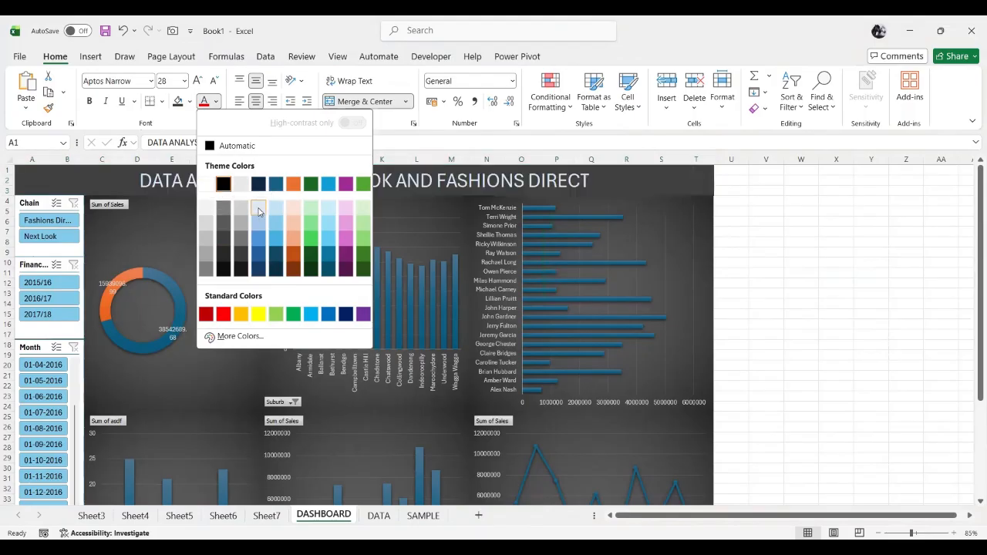
left_click(810, 306)
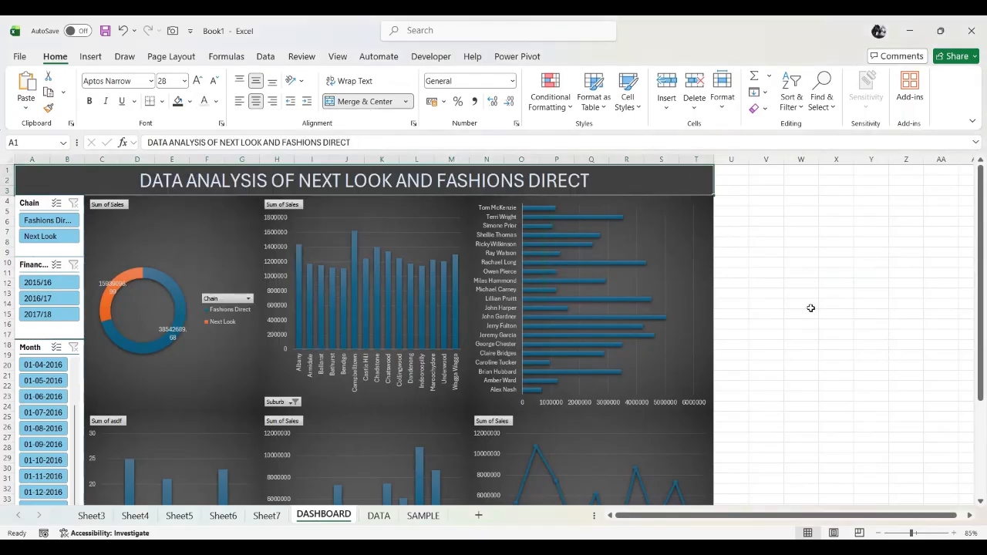
left_click(810, 304)
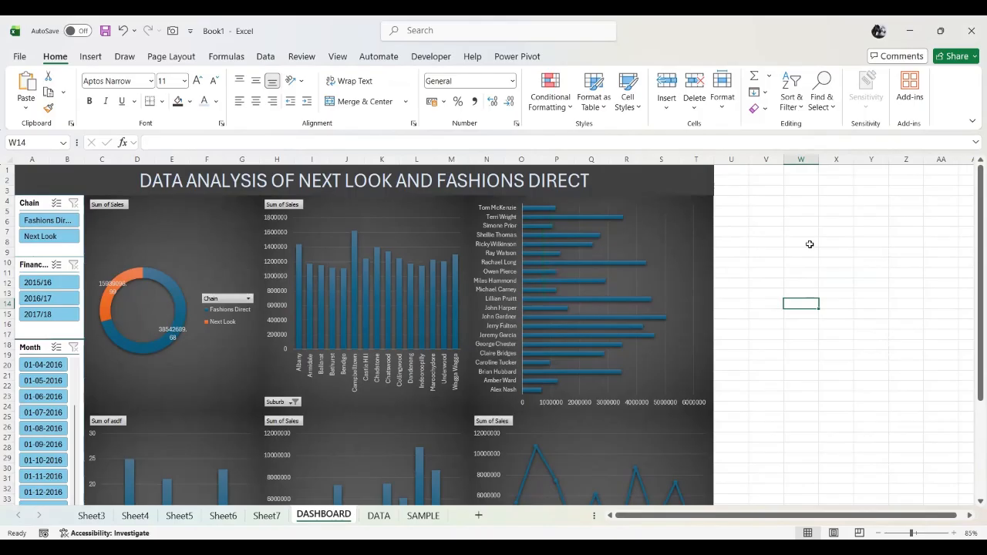
scroll(855, 214, "down", 4)
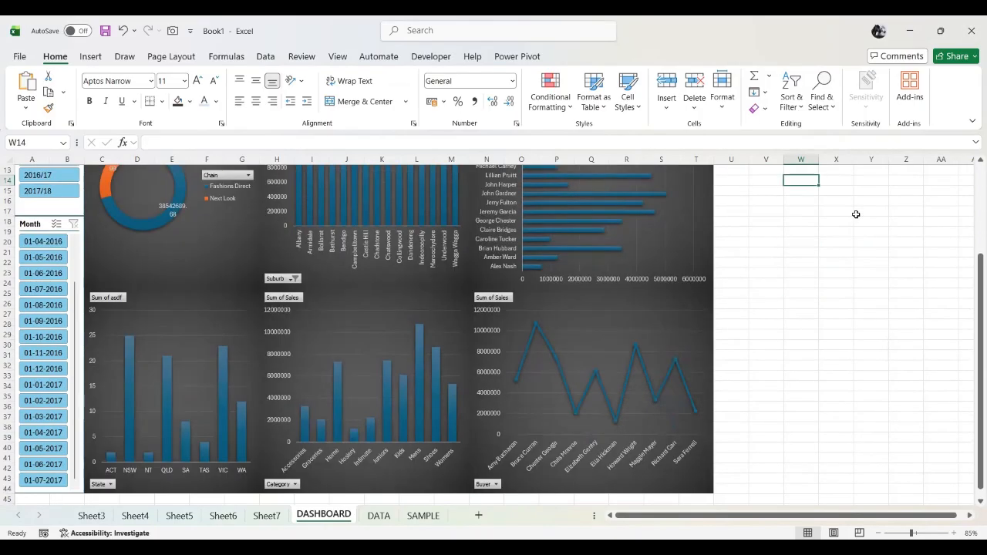
scroll(855, 214, "up", 4)
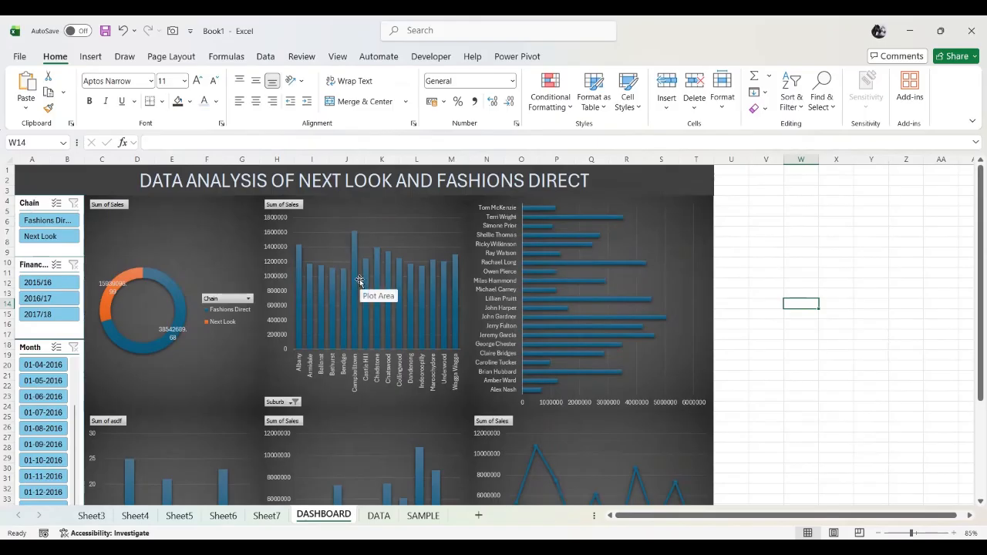
Start a new slicer style from the Chain slicer and fill its Whole Slicer element with a horizontal white-to-black gradient.
left_click(34, 203)
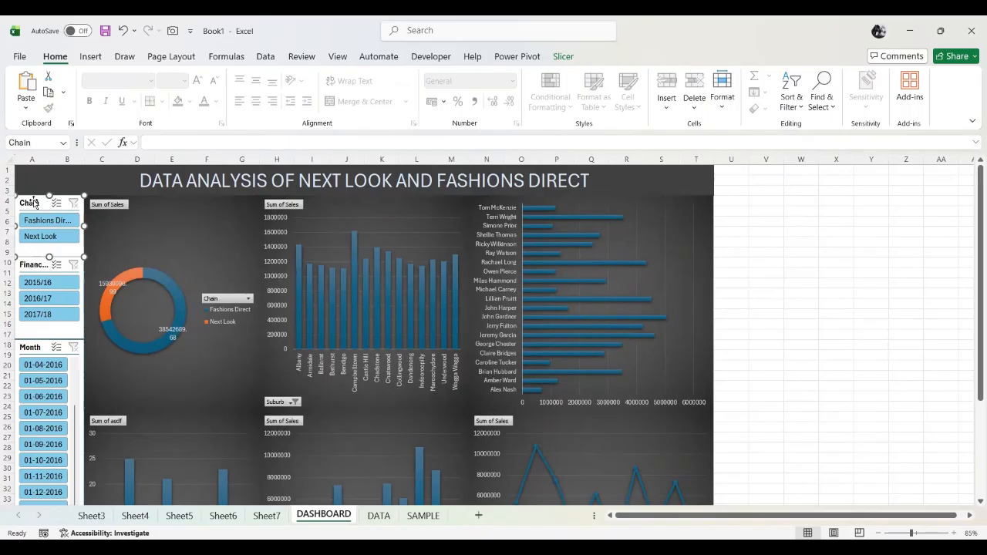
left_click(566, 58)
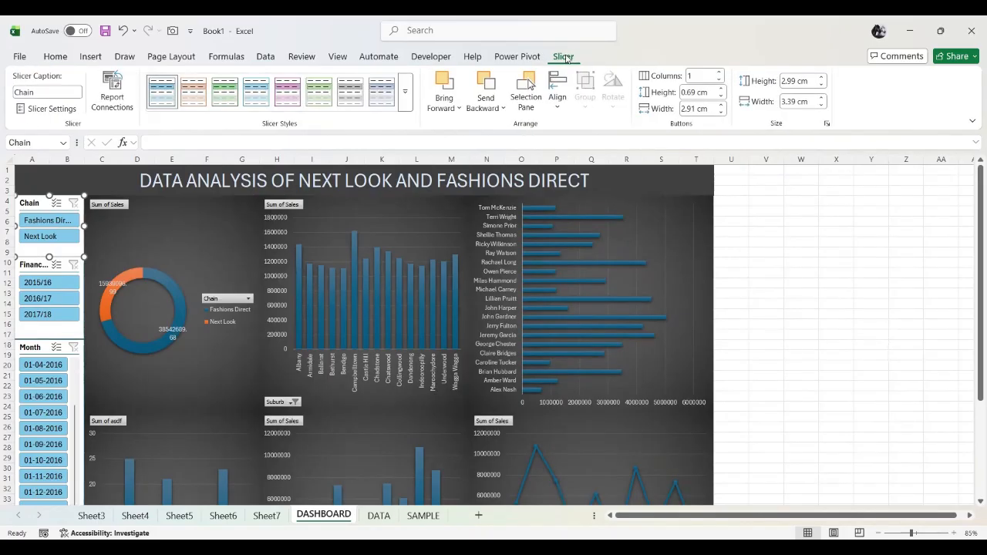
left_click(405, 93)
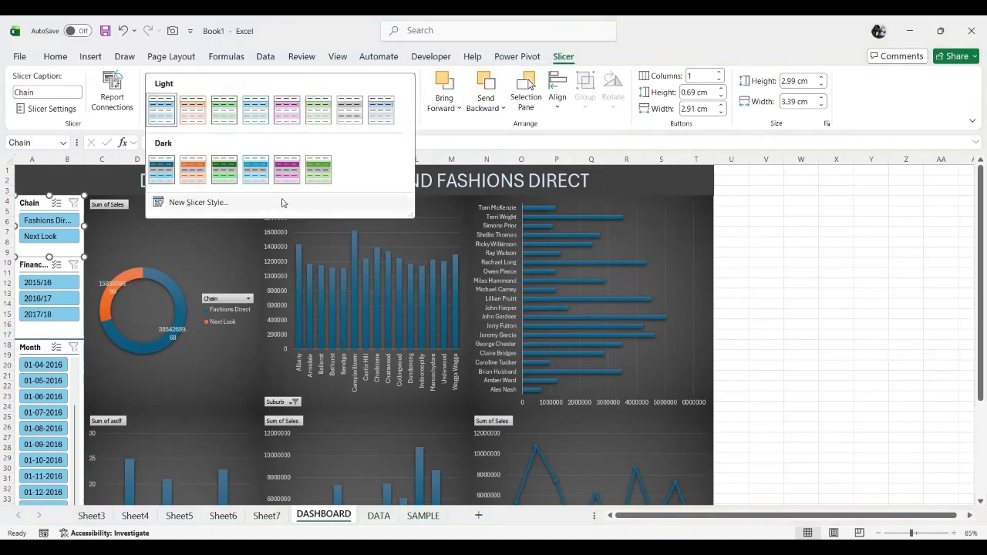
left_click(198, 202)
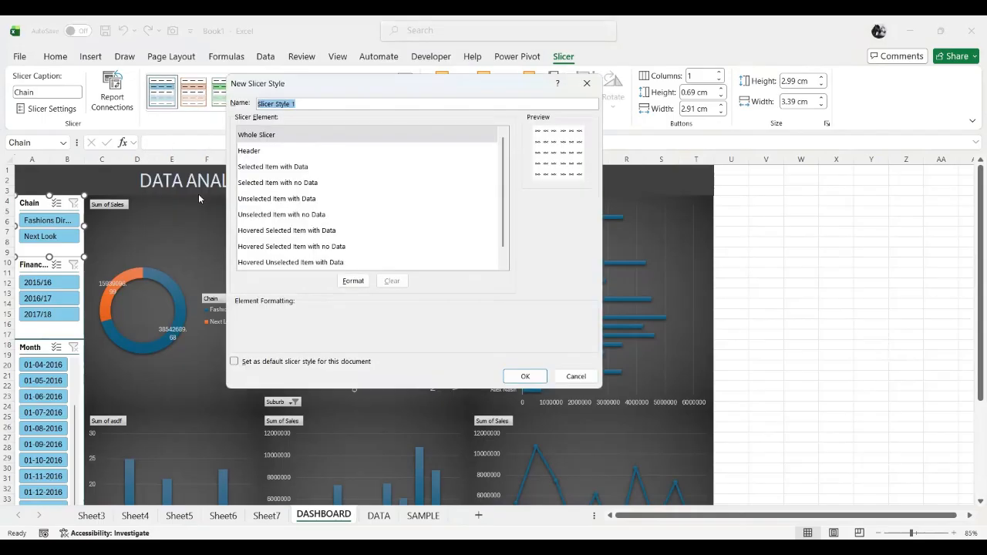
left_click(249, 138)
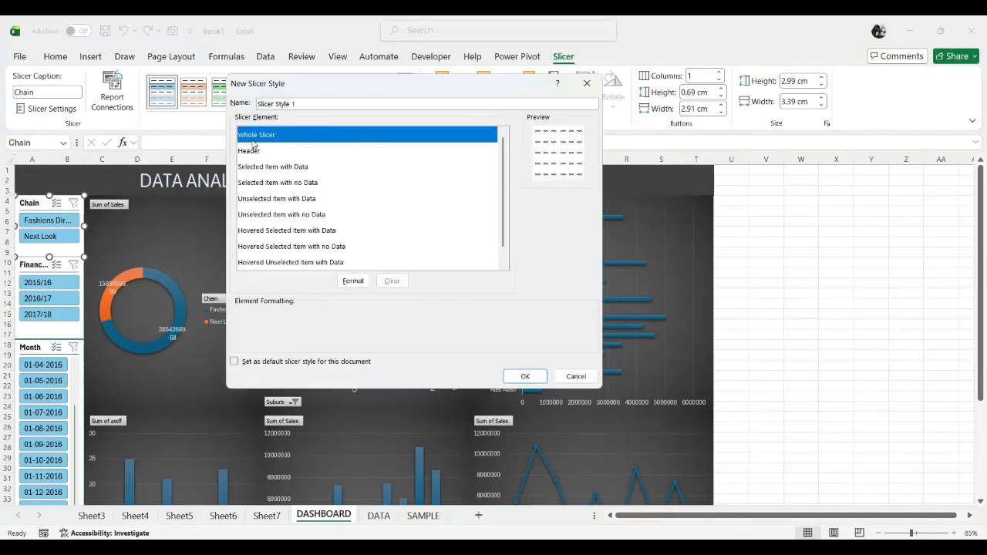
left_click(353, 282)
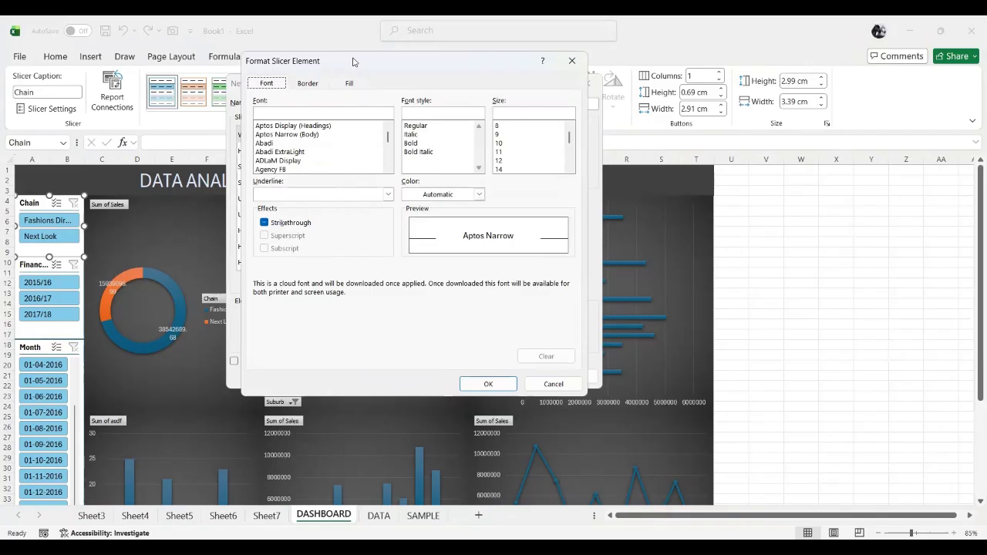
left_click_drag(353, 62, 647, 99)
left_click(644, 121)
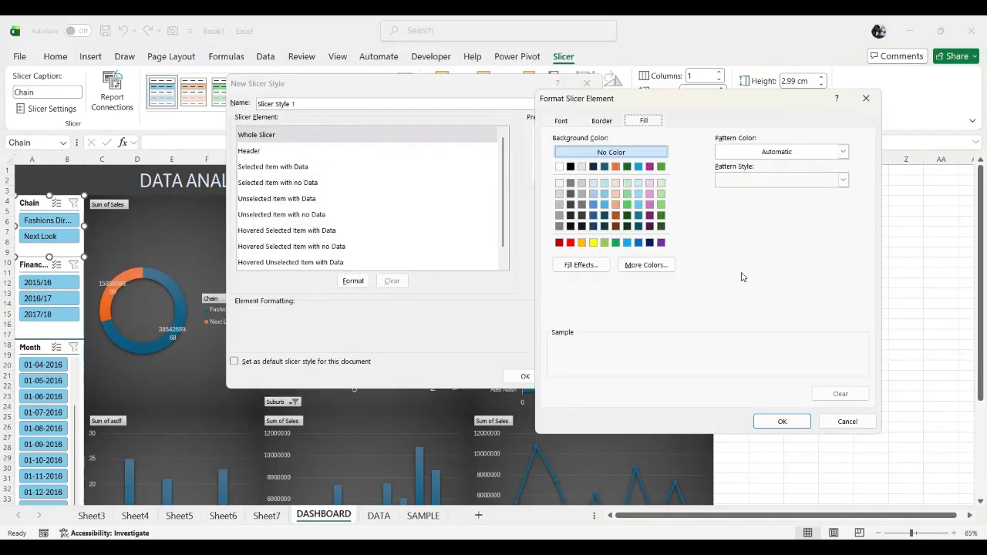
left_click(579, 266)
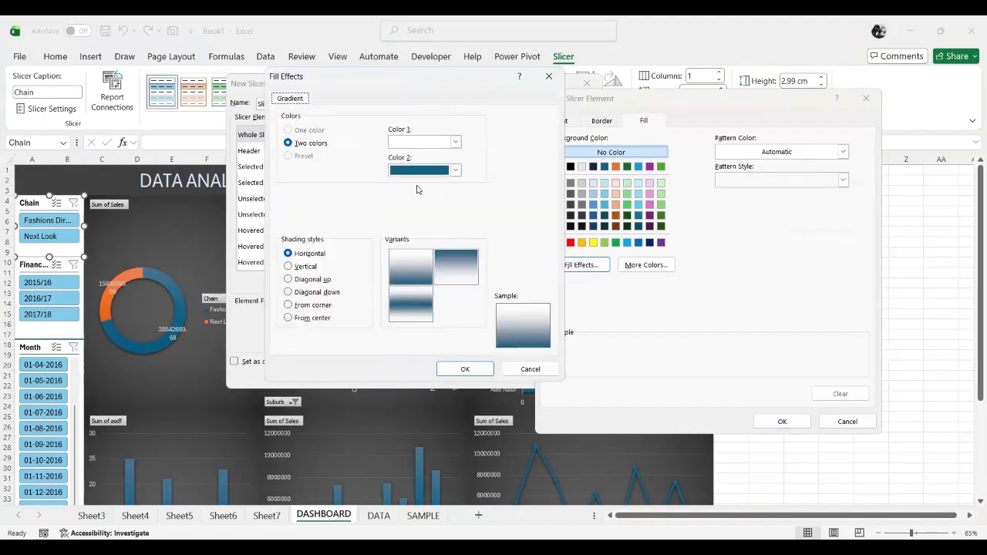
left_click(415, 176)
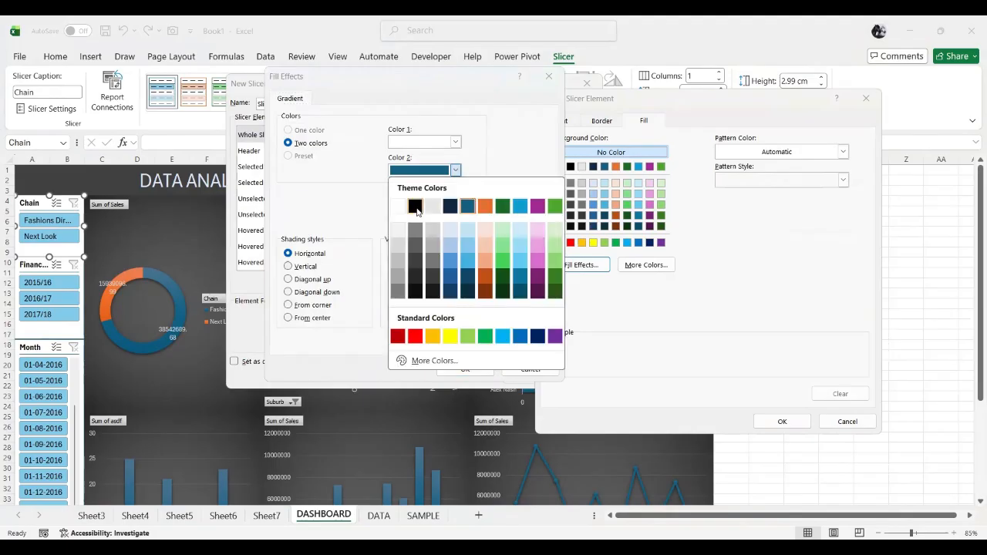
left_click(415, 206)
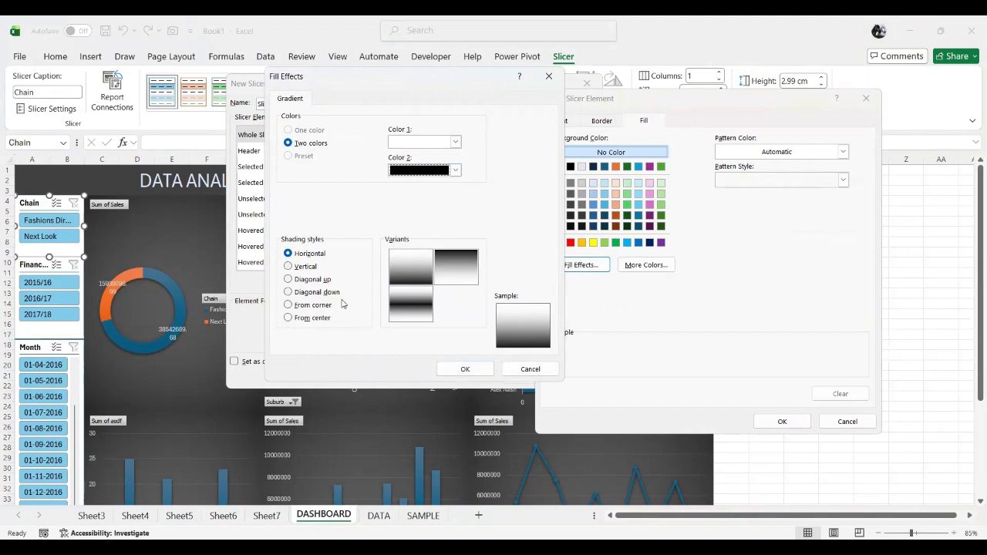
left_click(473, 375)
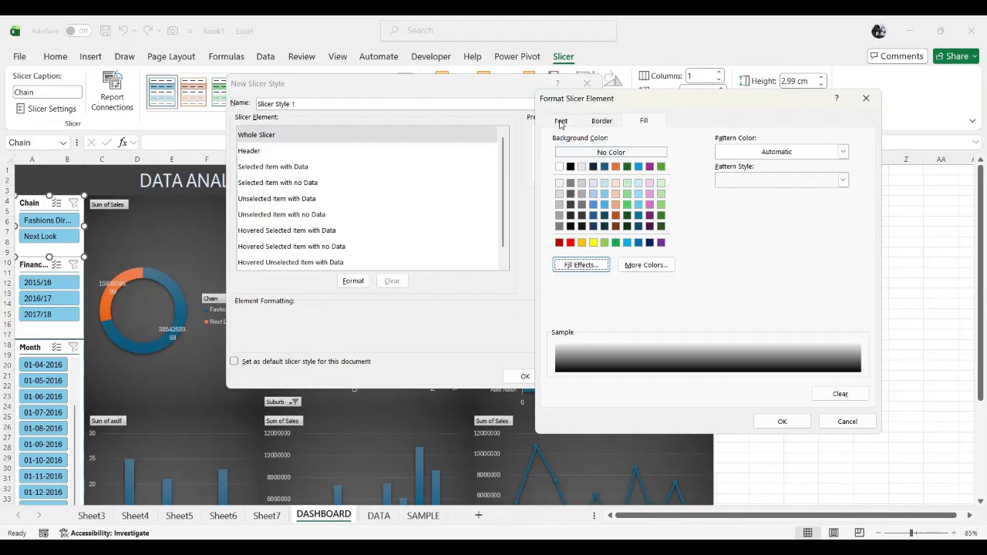
left_click(794, 426)
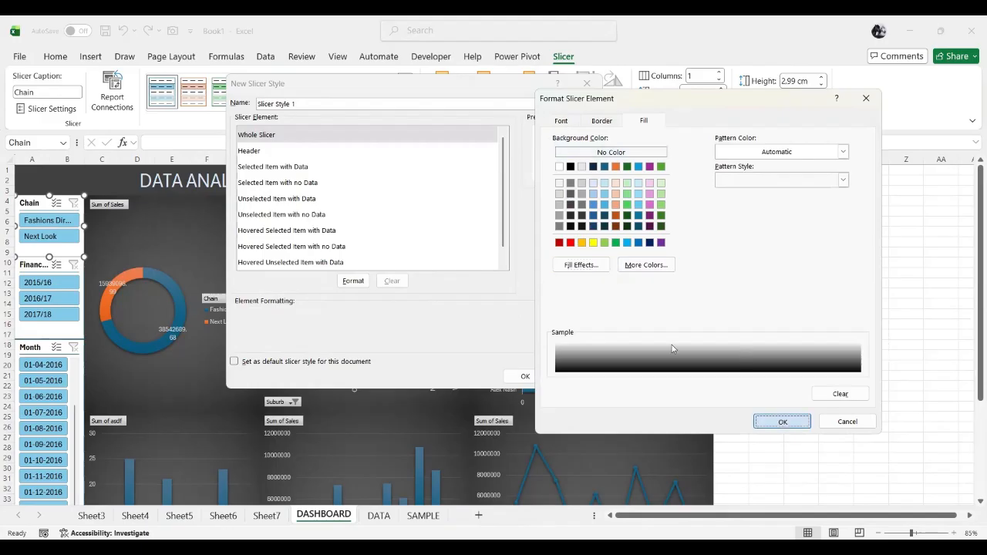
Give the style's Header element a black fill and the lightest dark blue theme tint as font color, and save the style.
left_click(258, 152)
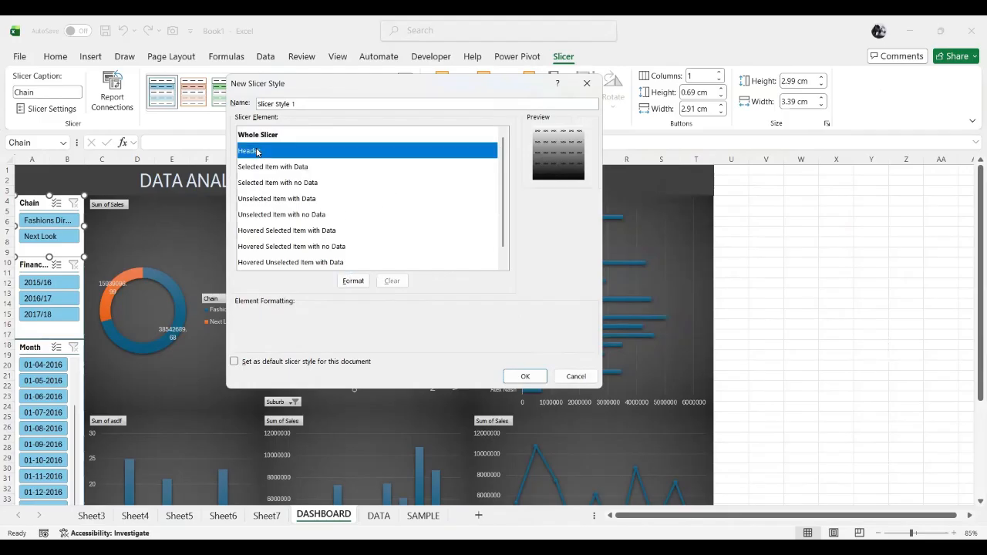
left_click(353, 282)
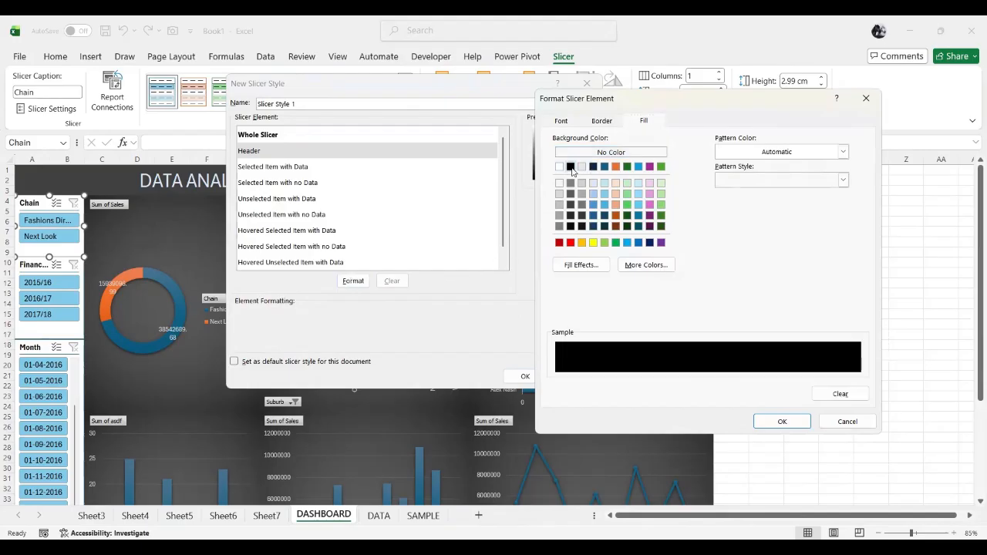
left_click(560, 121)
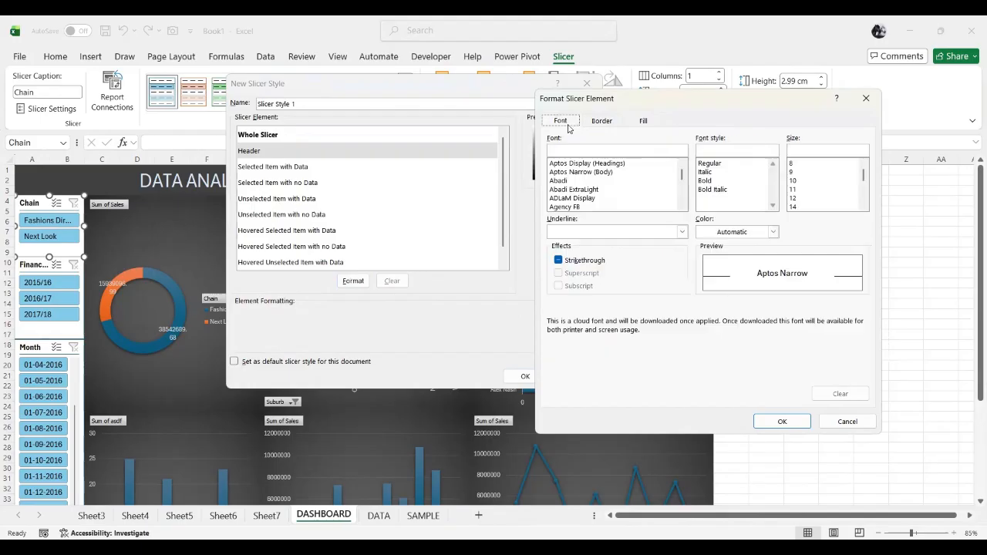
left_click(773, 232)
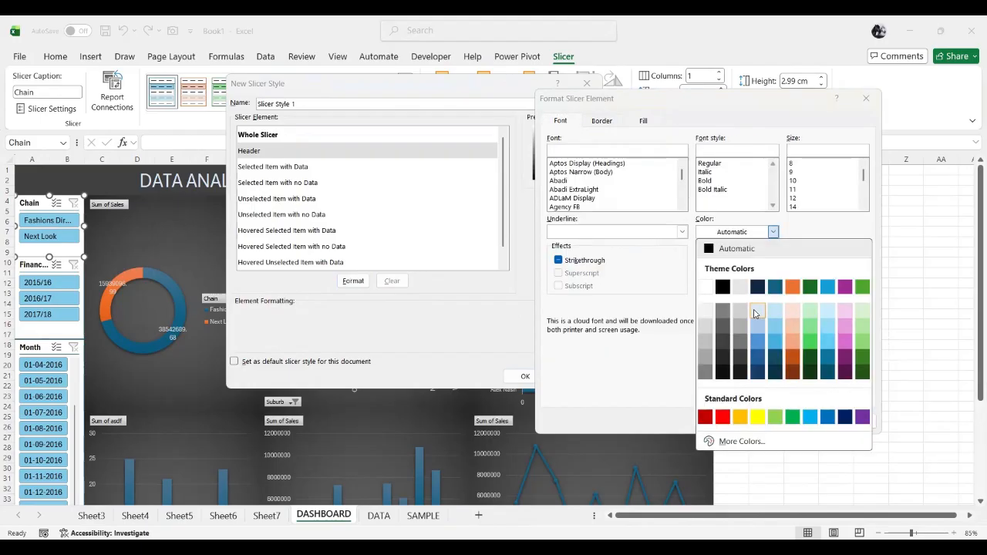
left_click(755, 313)
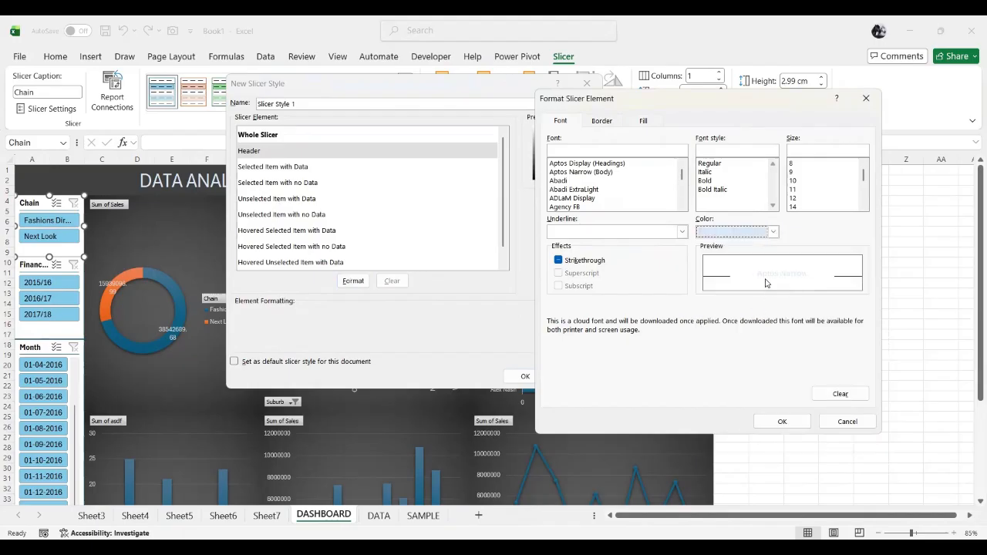
left_click(783, 424)
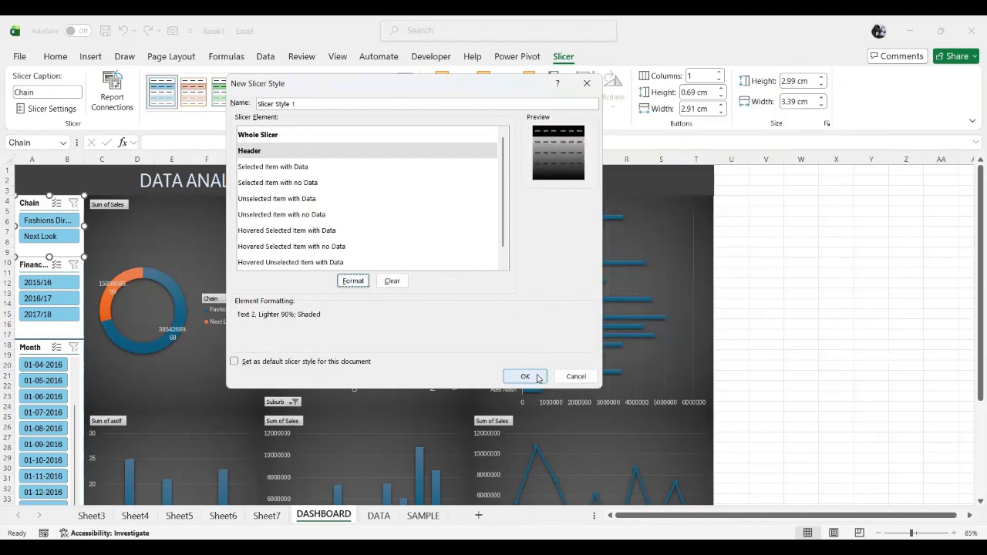
left_click(536, 377)
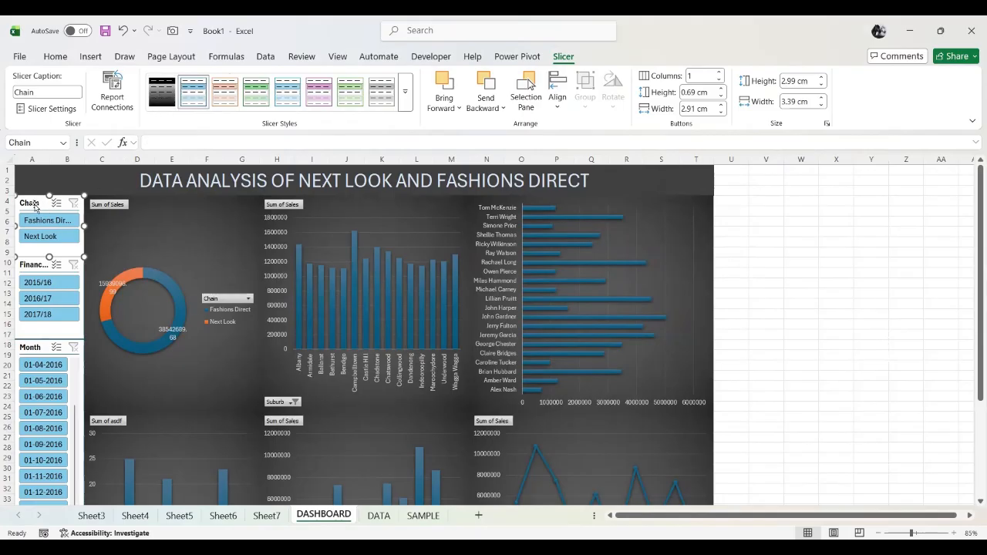
Apply the new custom black gradient style to the Chain, Financial Year and Month slicers.
left_click(162, 93)
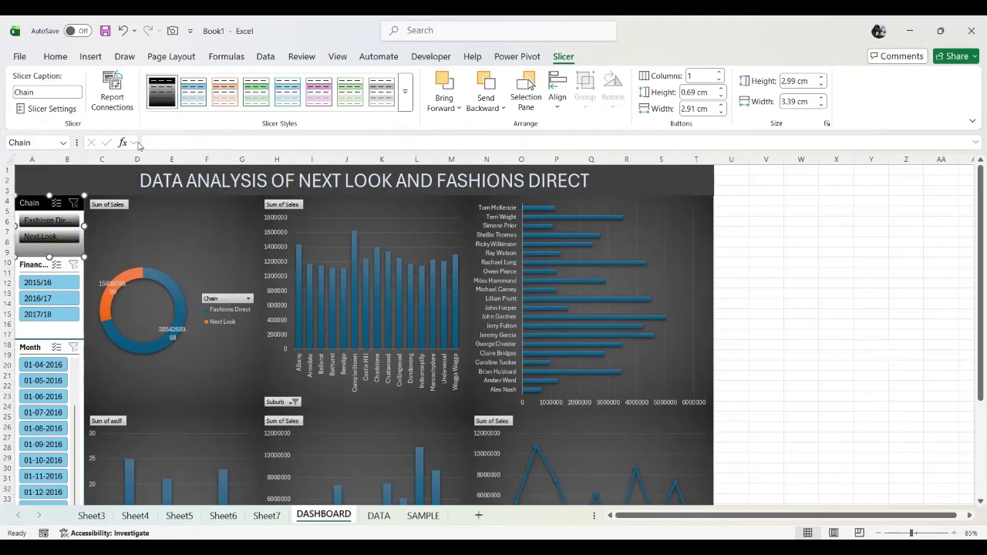
left_click(36, 266)
left_click(161, 94)
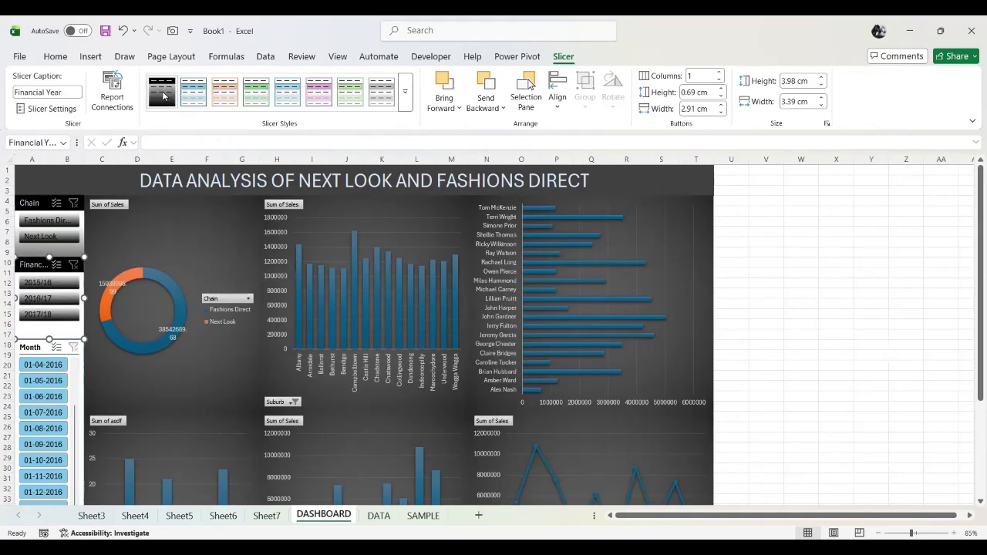
left_click(33, 350)
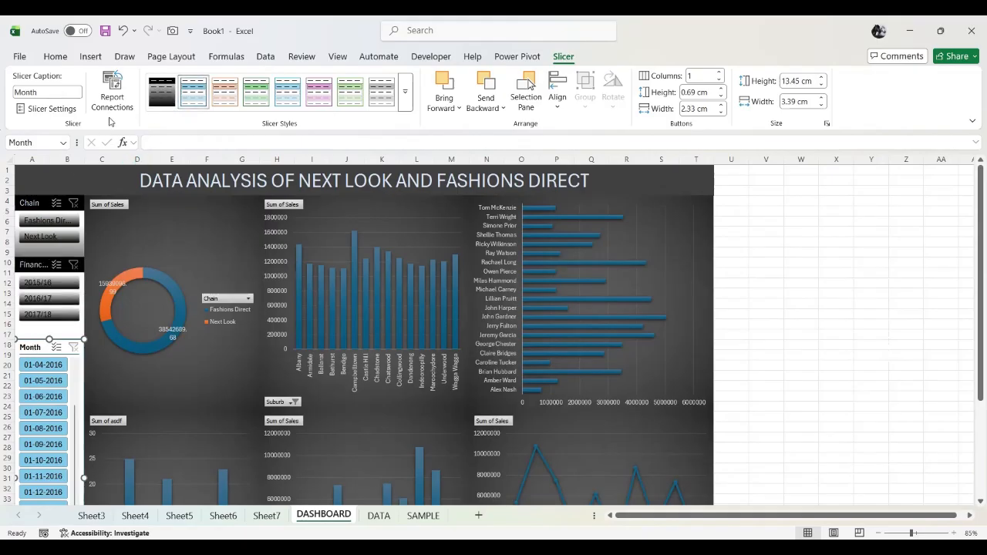
left_click(162, 93)
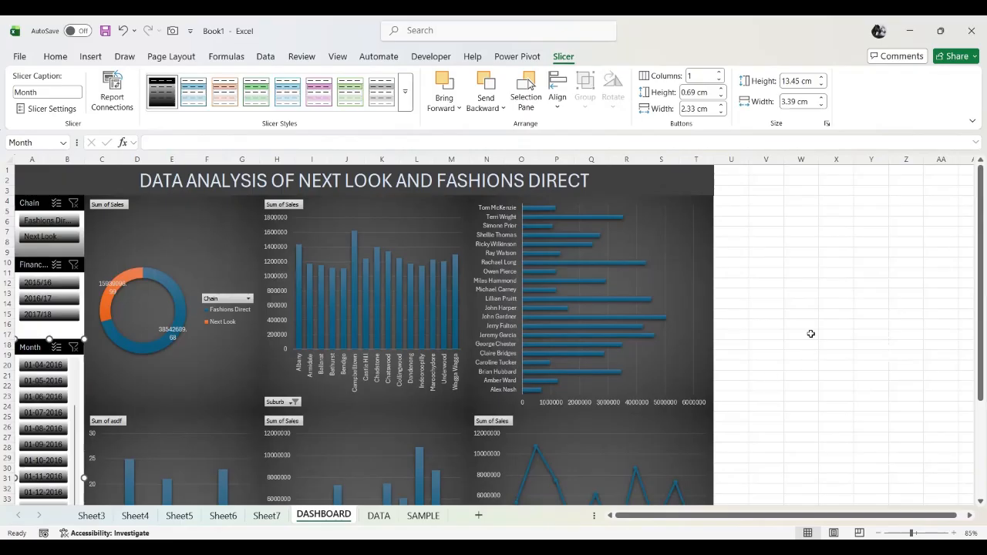
Switch the dashboard to full-screen mode to view all the charts together.
left_click(66, 57)
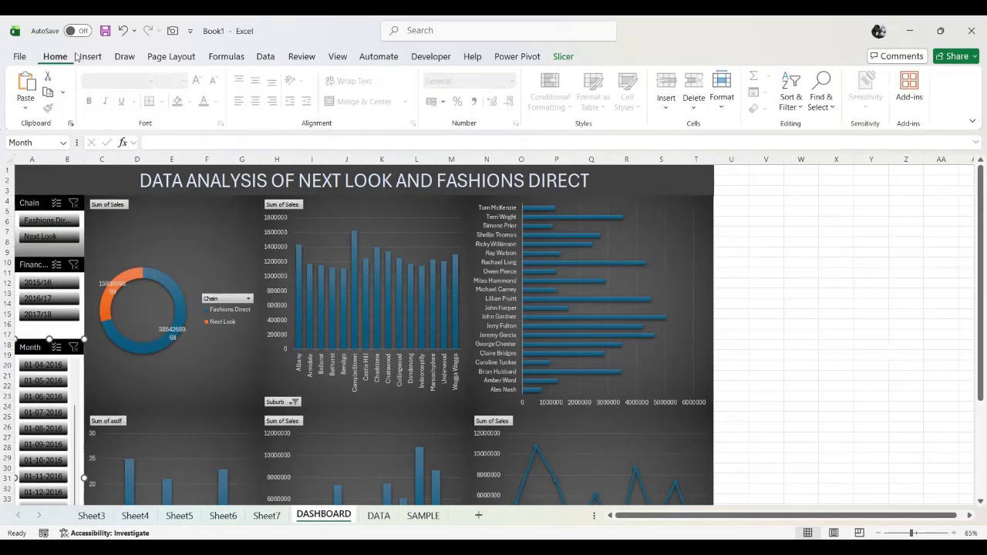
left_click(972, 123)
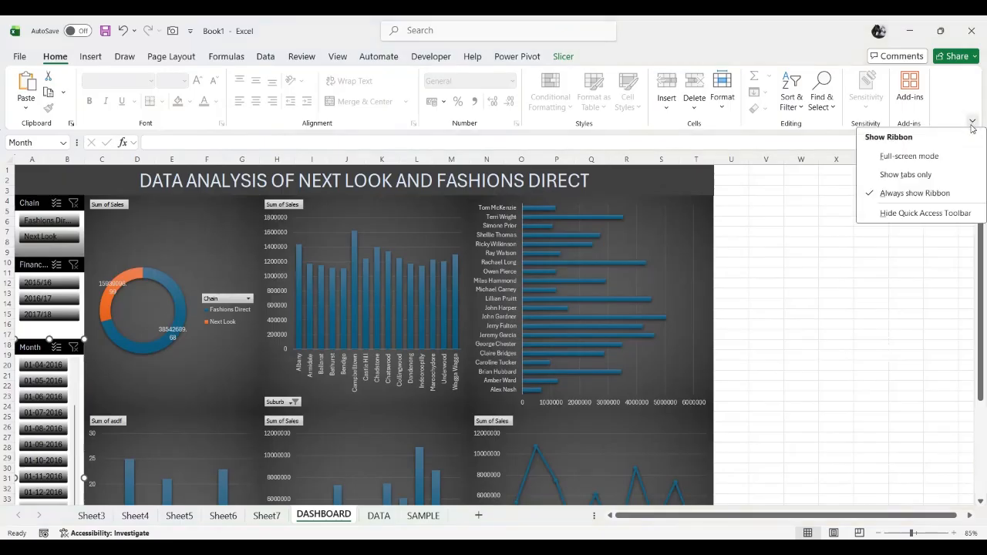
left_click(911, 157)
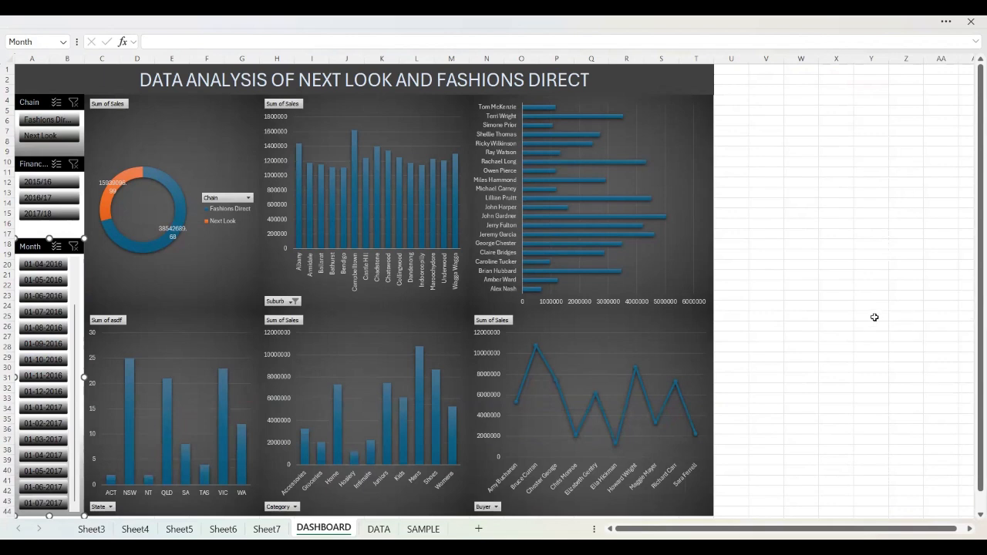
left_click_drag(974, 450, 973, 415)
Test the Chain slicer by filtering the dashboard on Fashions Direct and on Next Look, and clear the filter.
left_click(37, 122)
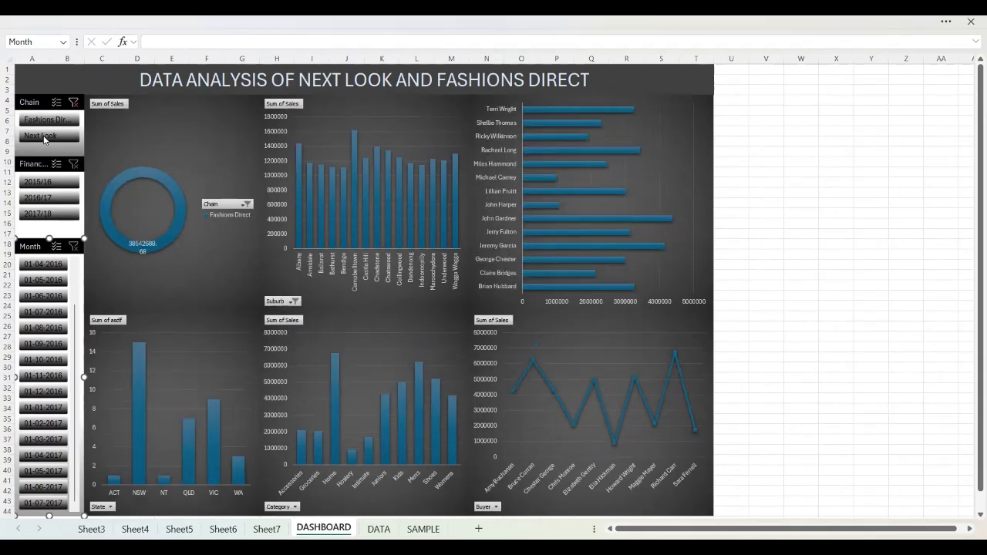
left_click(44, 138)
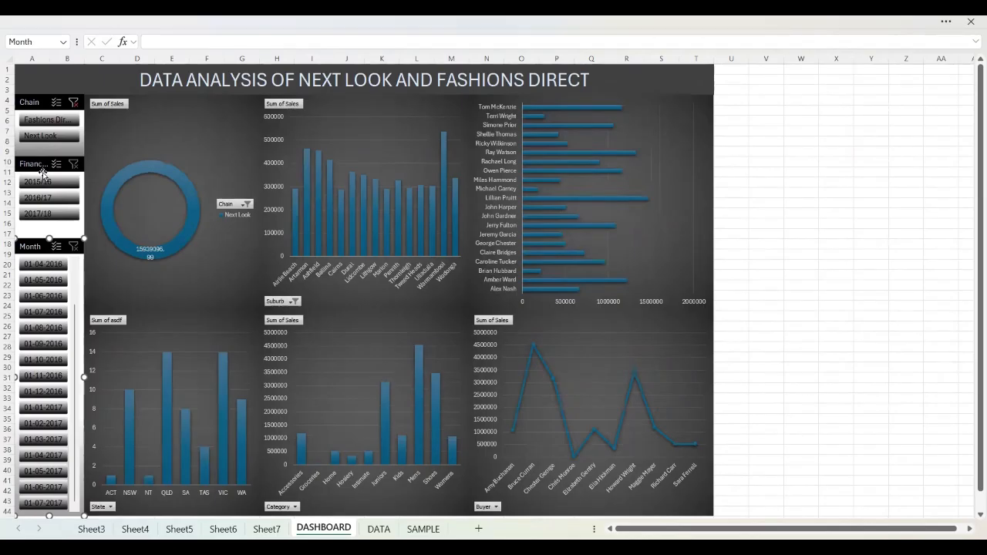
left_click(74, 102)
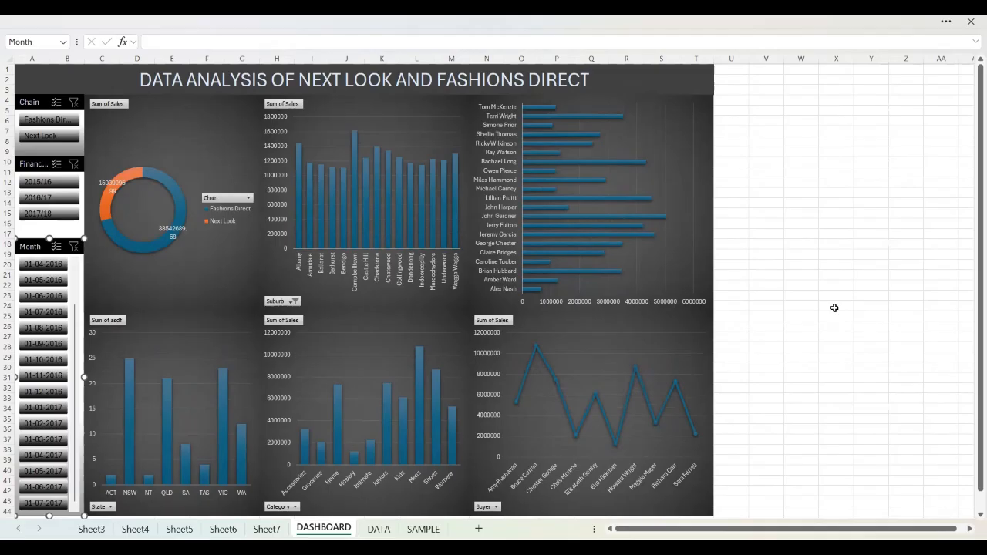
Leave full-screen mode and restore the always-visible ribbon.
left_click(948, 23)
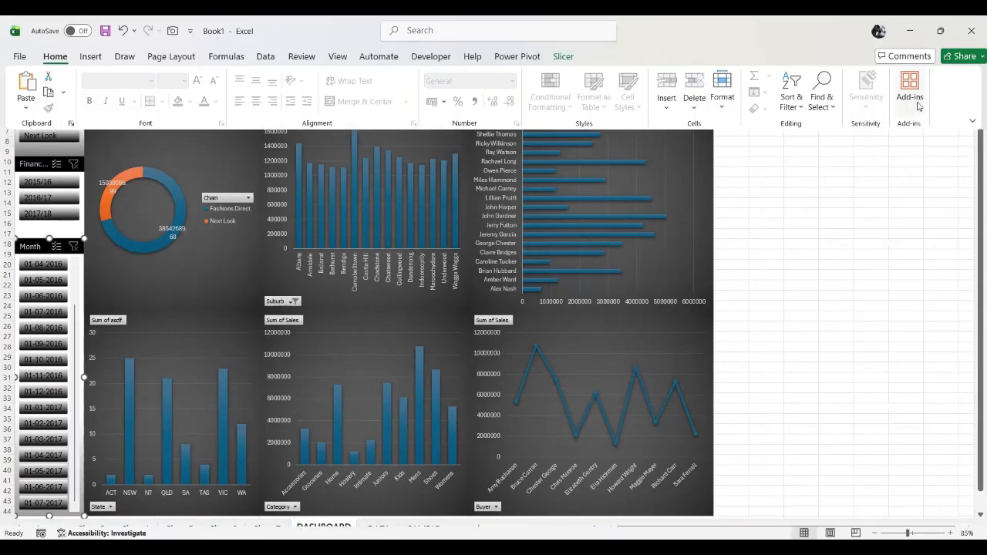
left_click(973, 122)
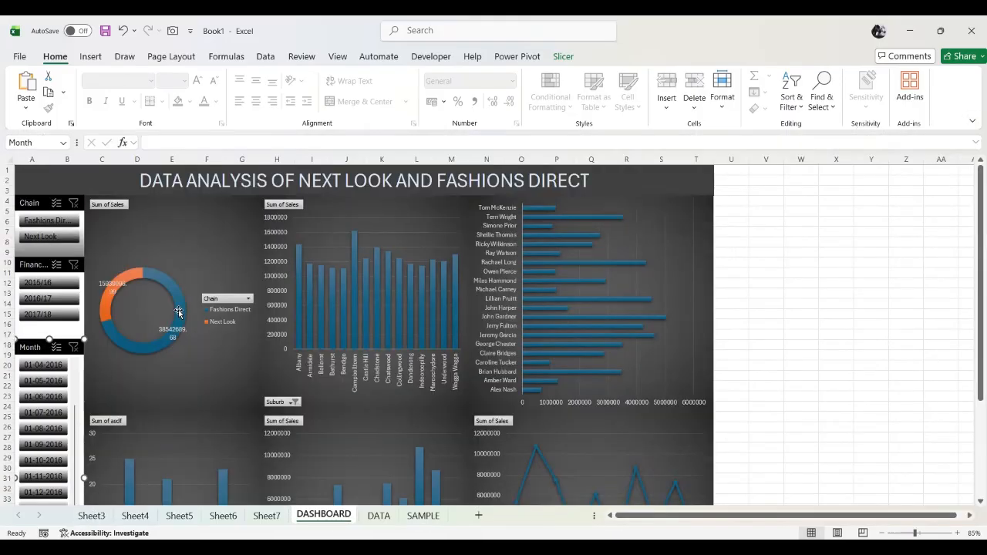
Apply the custom number format 0,," M" to the Fashions Direct Sum of Sales value on Sheet3.
left_click(99, 517)
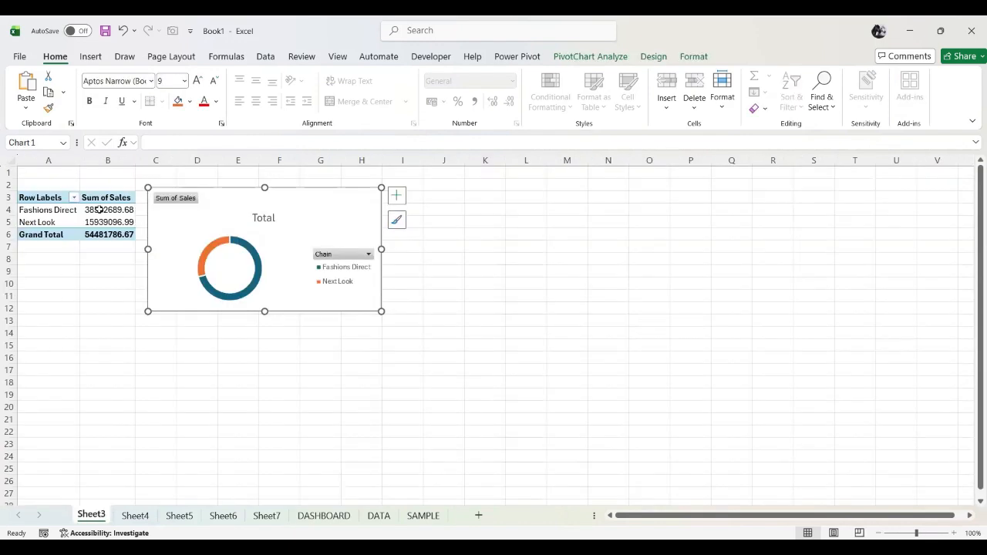
left_click(99, 210)
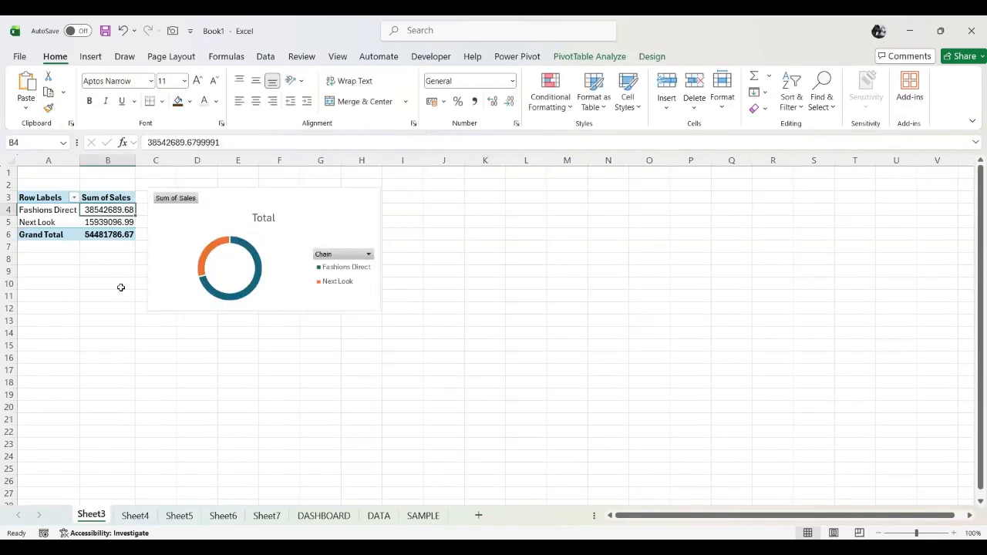
left_click(512, 81)
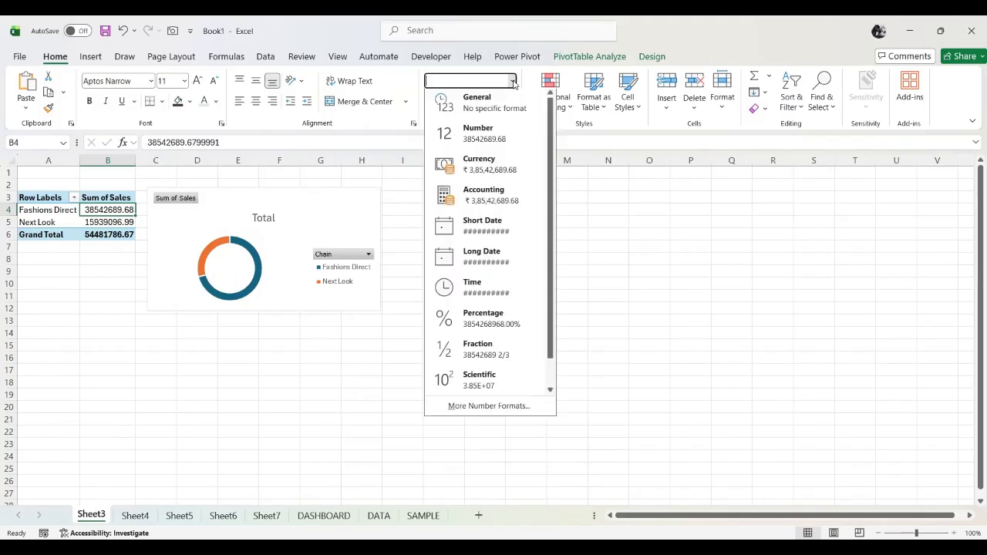
left_click(505, 410)
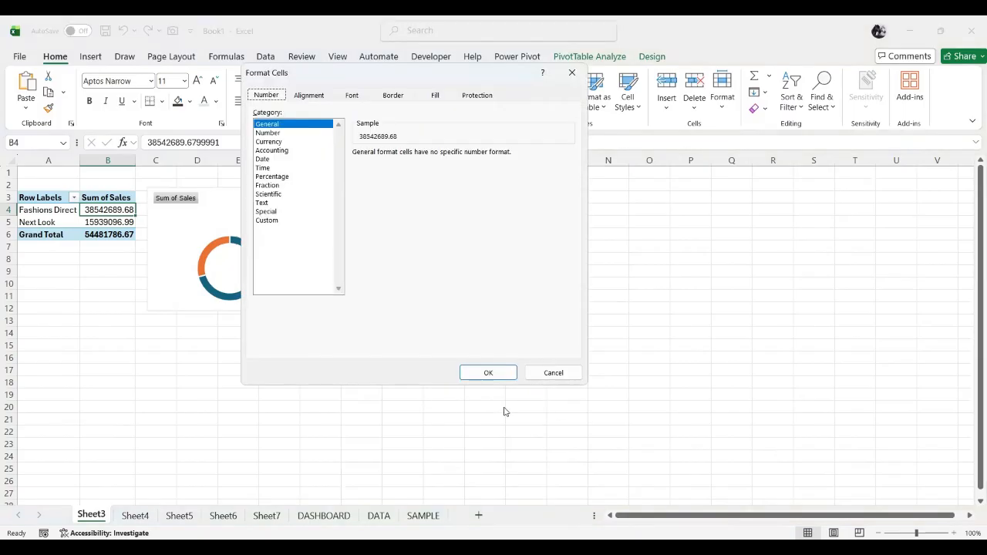
left_click(266, 220)
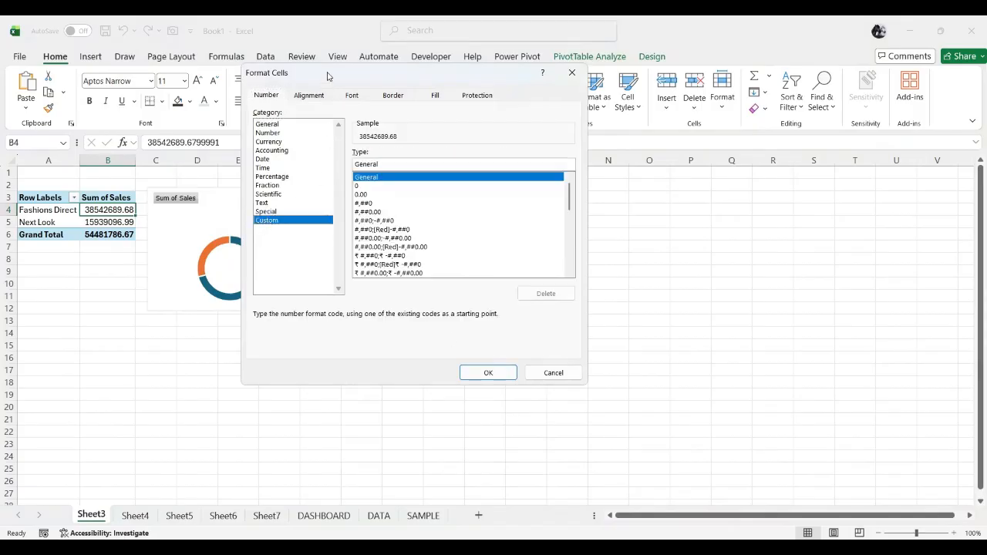
left_click_drag(327, 76, 624, 118)
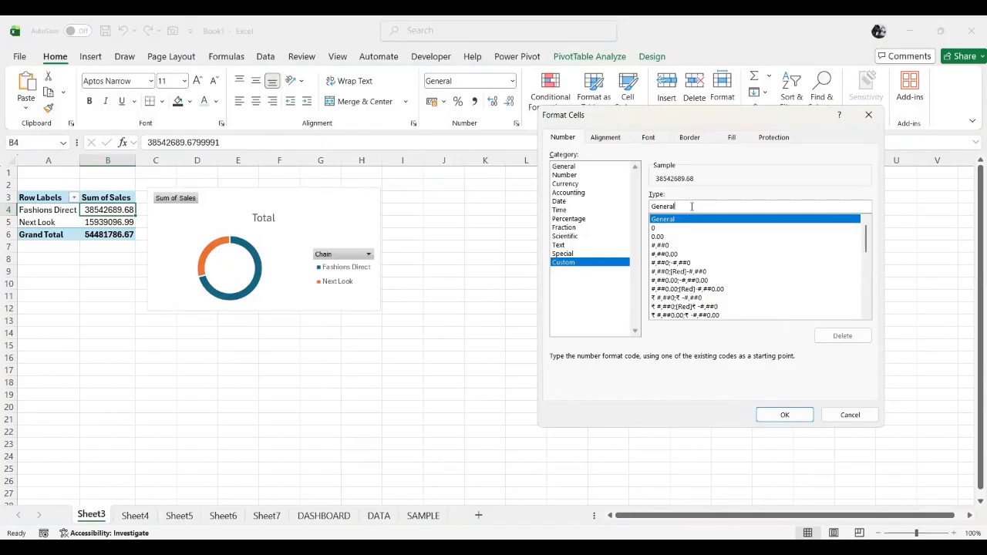
key("BackSpace")
key("BackSpace")
key("BackSpace")
key("BackSpace")
key("BackSpace")
key("BackSpace")
key("BackSpace")
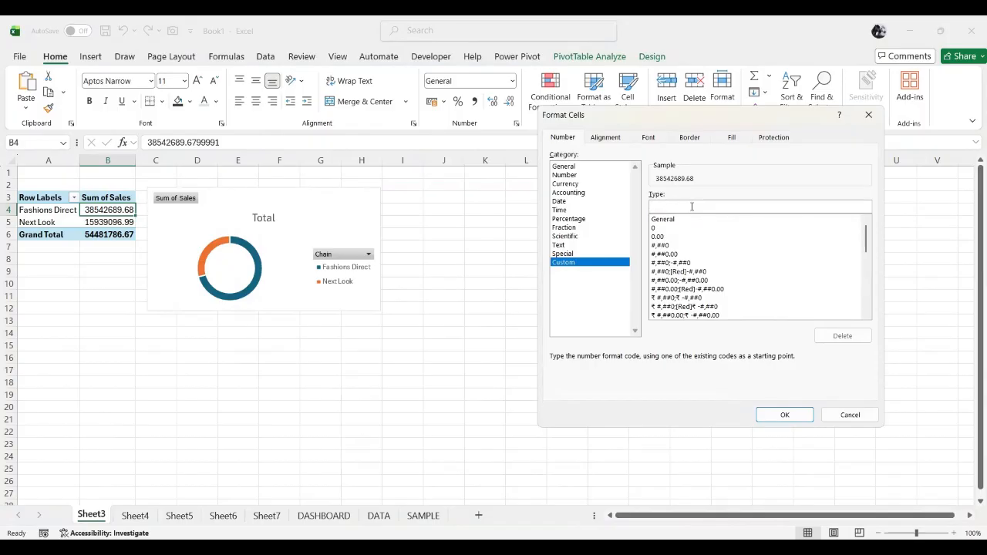
type("0")
key("BackSpace")
type("0,")
key("BackSpace")
type(",,\" M")
left_click(798, 417)
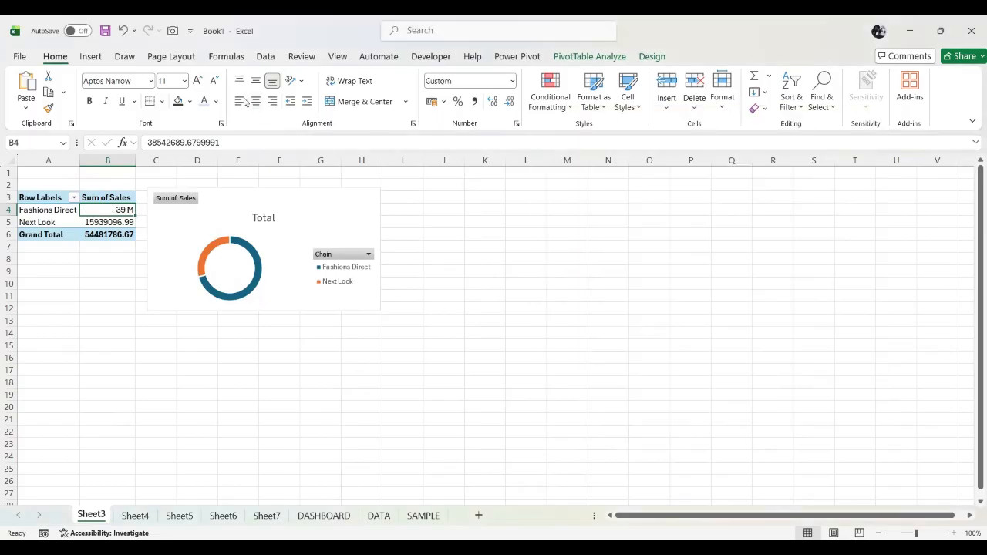
Change the Fashions Direct value's custom format to 0,,.0" M" for one decimal place.
left_click(512, 81)
left_click(448, 408)
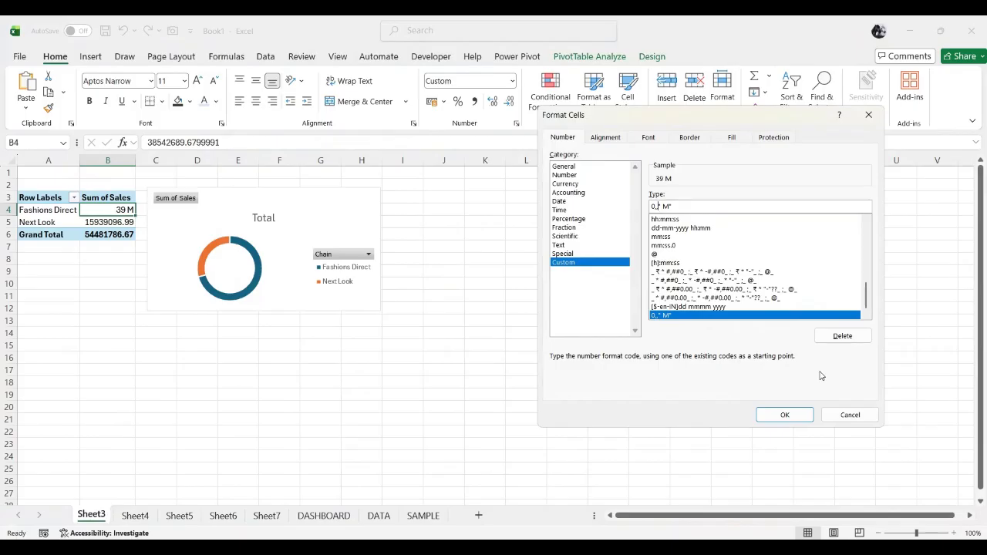
type(",")
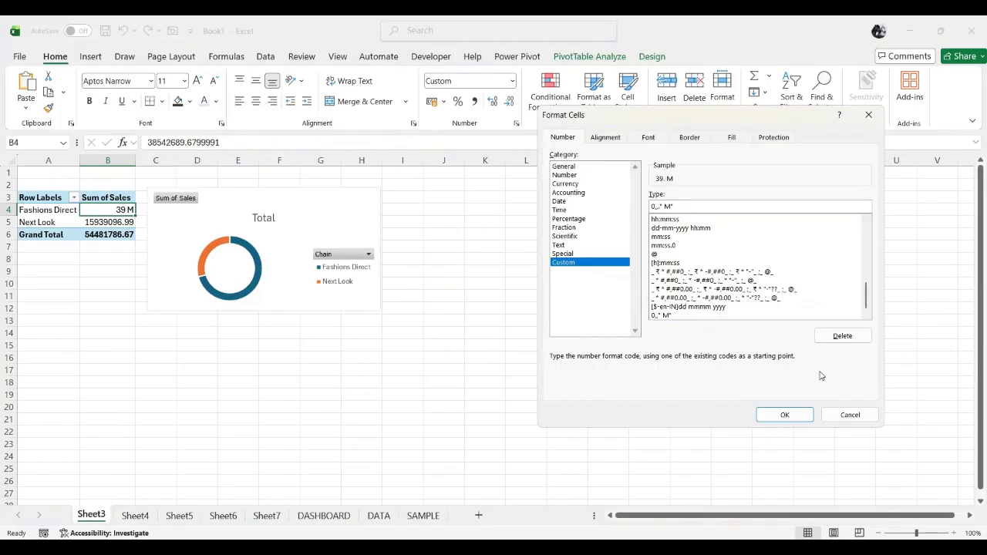
type("0")
left_click(785, 415)
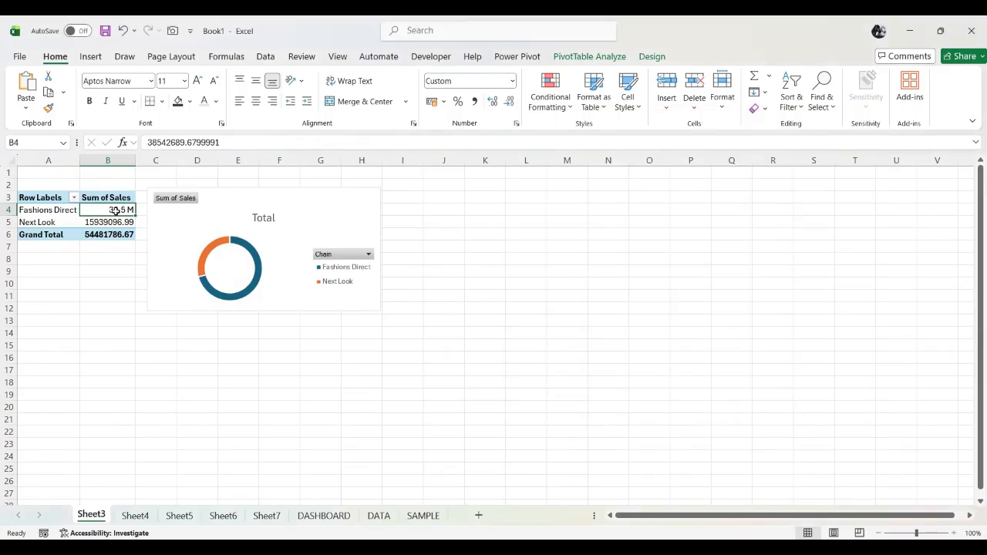
Copy the Fashions Direct number format to Sheet3's Next Look and Grand Total values, and to all Sum of Sales values on Sheet4.
left_click(49, 108)
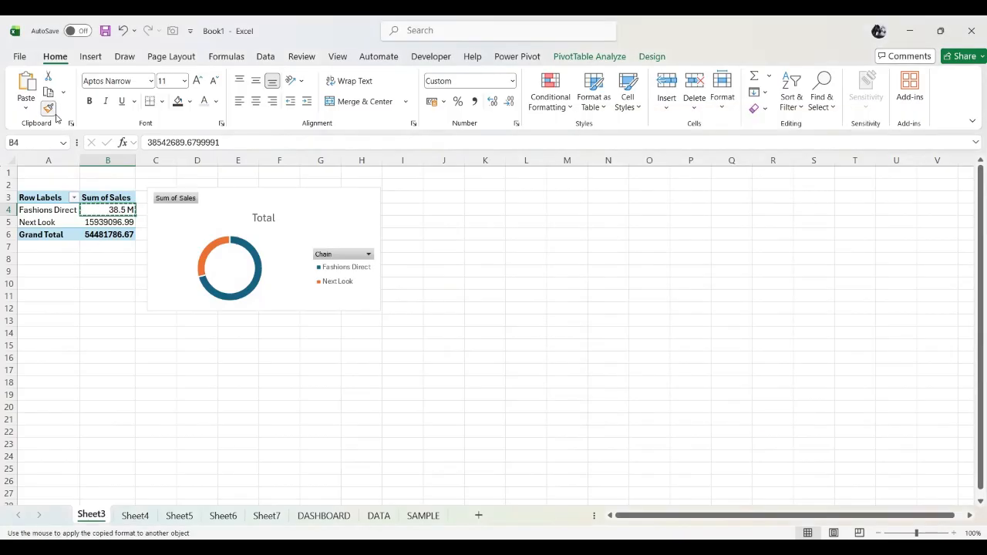
left_click_drag(108, 222, 108, 235)
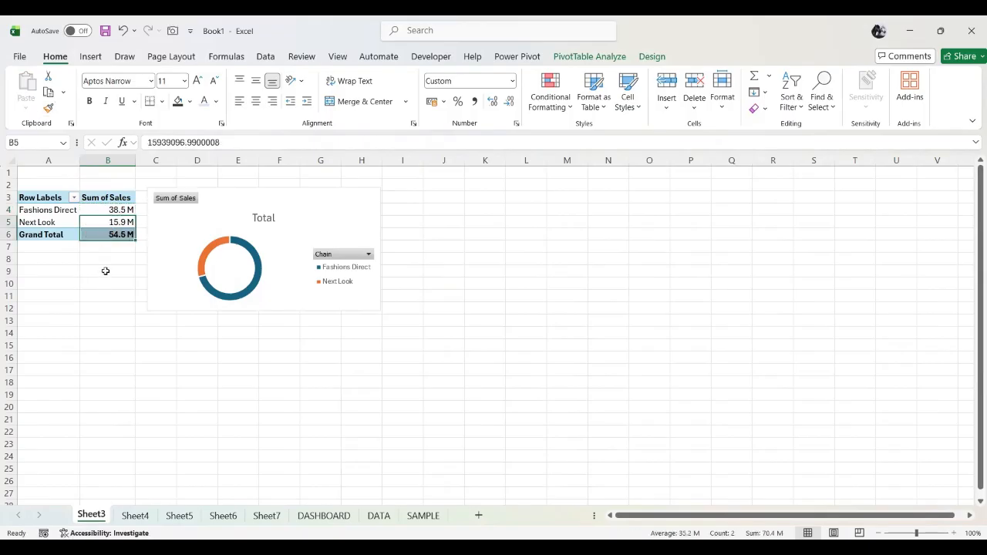
left_click(48, 108)
left_click(136, 515)
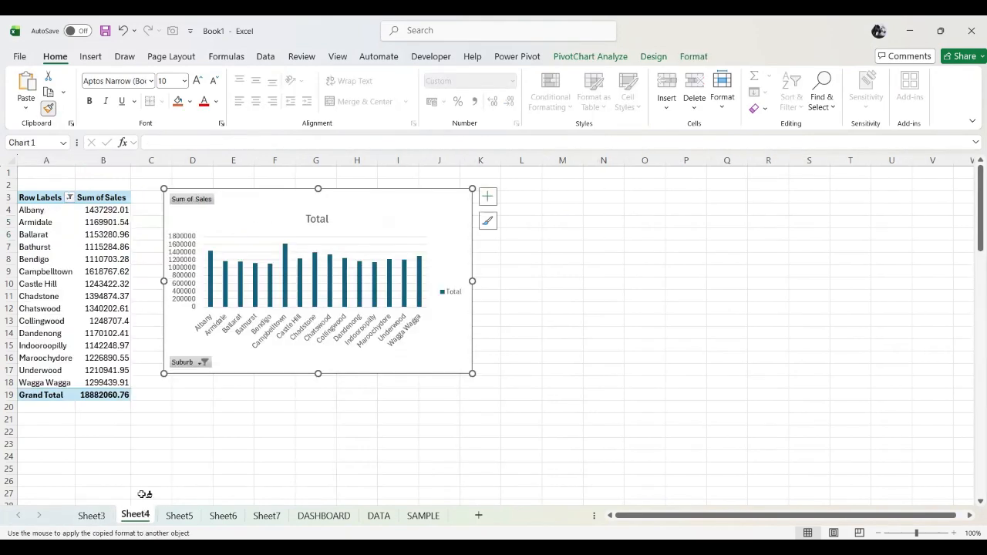
left_click_drag(100, 210, 110, 393)
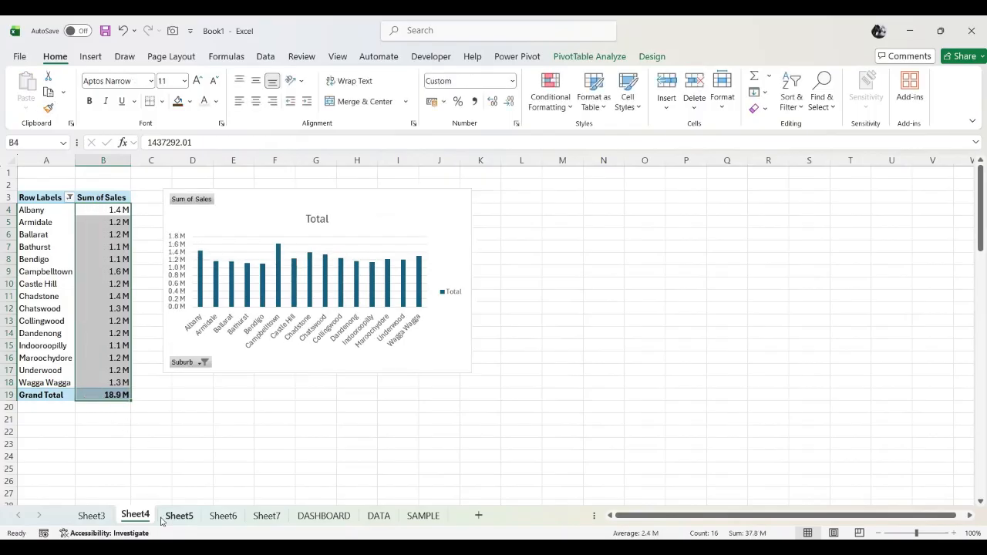
Copy the millions format from Sheet4's Albany value to all Sum of Sales values on Sheet5, including the Grand Total.
left_click(111, 212)
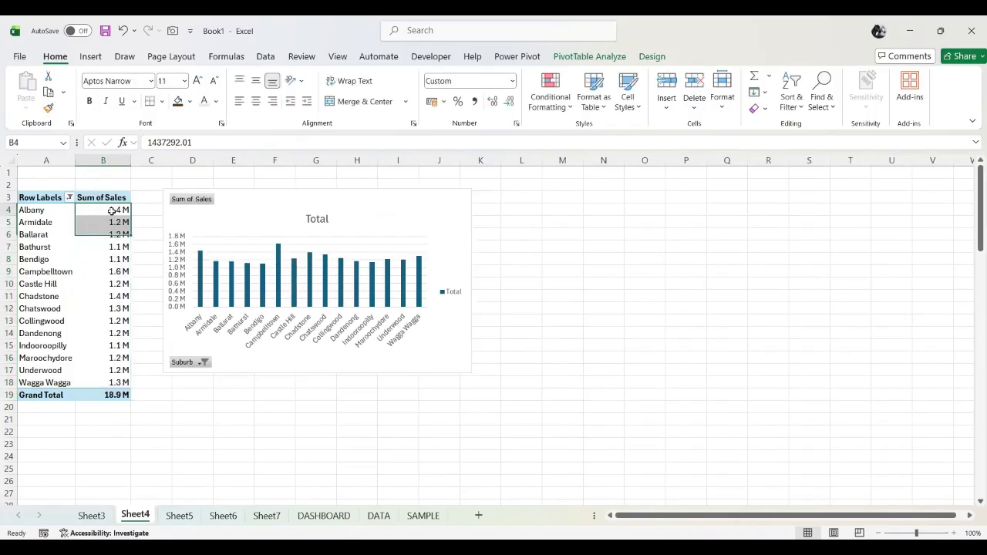
left_click(48, 109)
left_click(171, 516)
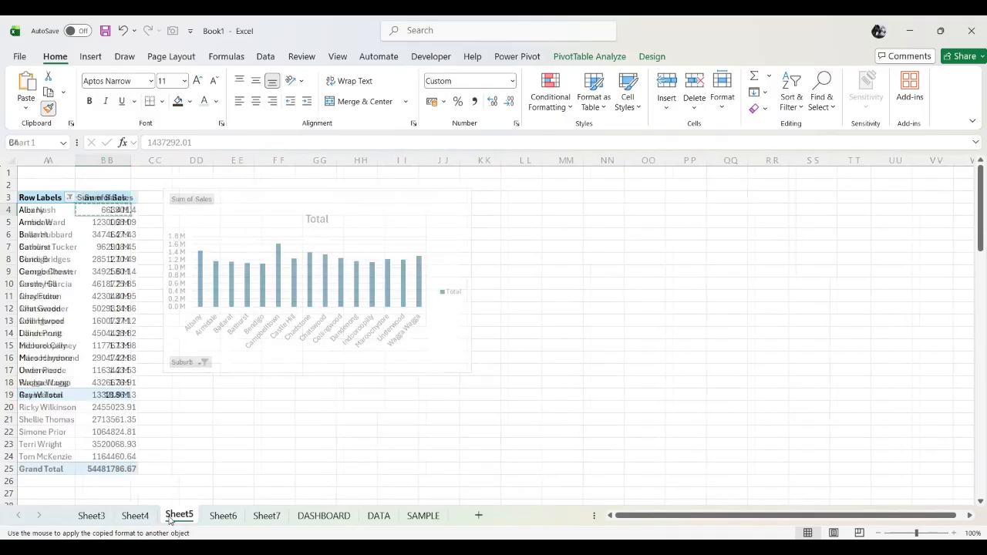
mouse_move(96, 210)
left_mouse_down()
mouse_move(92, 426)
mouse_move(123, 468)
left_mouse_up()
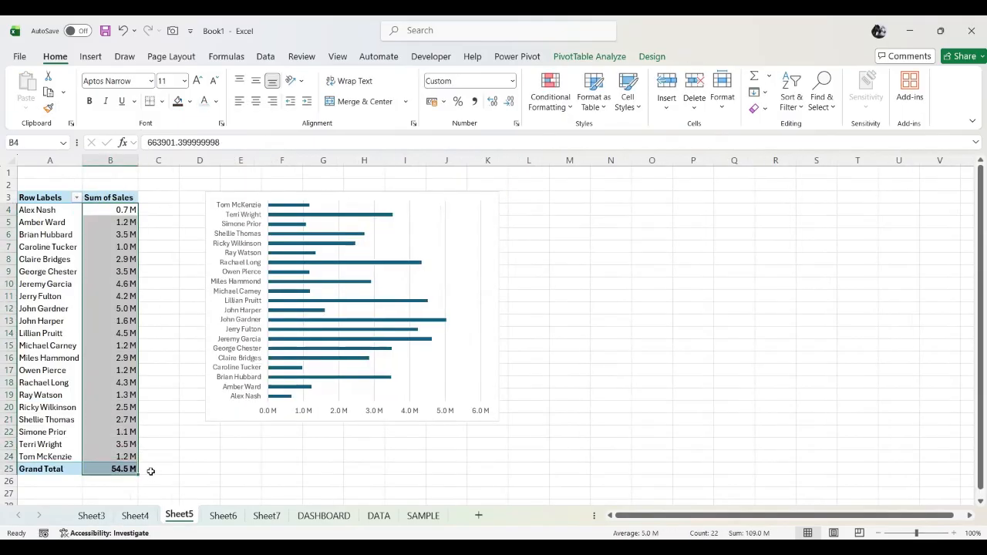
Copy the millions format from Sheet5's first sales value to the Category pivot table's Sum of Sales values on Sheet7.
left_click(111, 208)
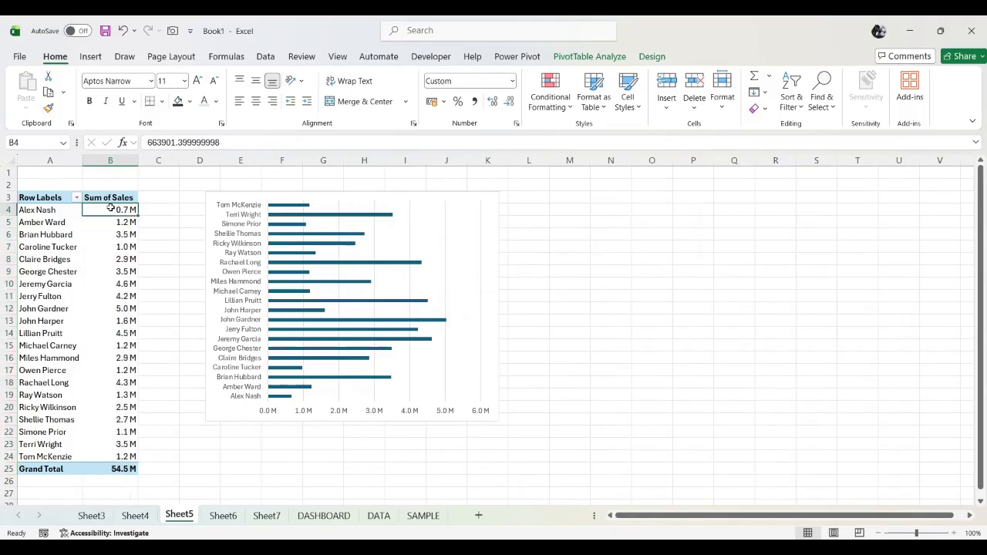
left_click(48, 108)
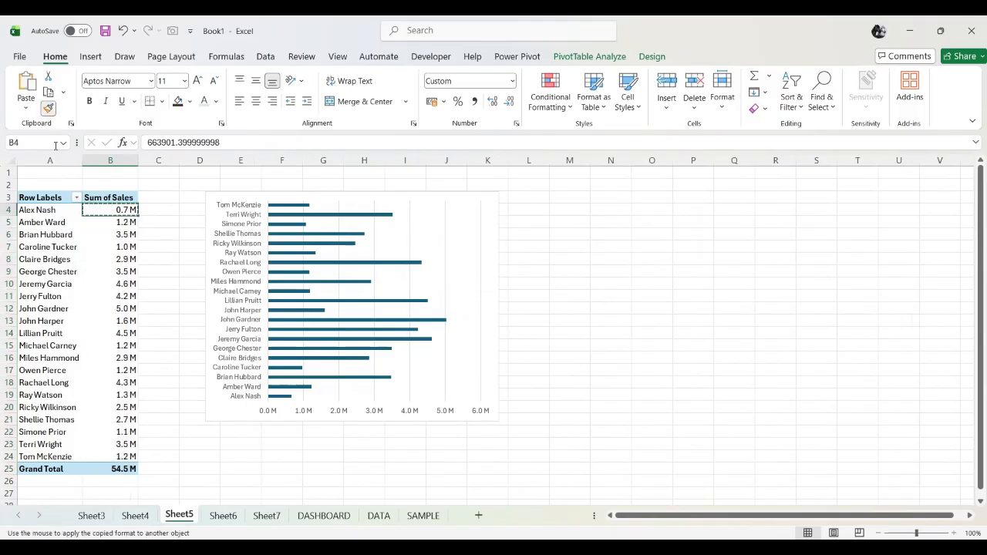
left_click(223, 516)
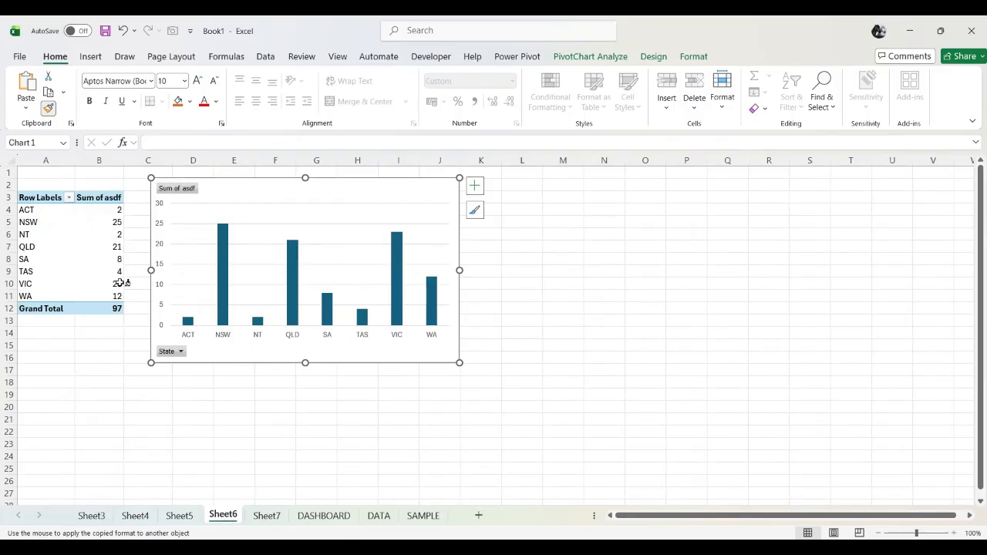
left_click(266, 515)
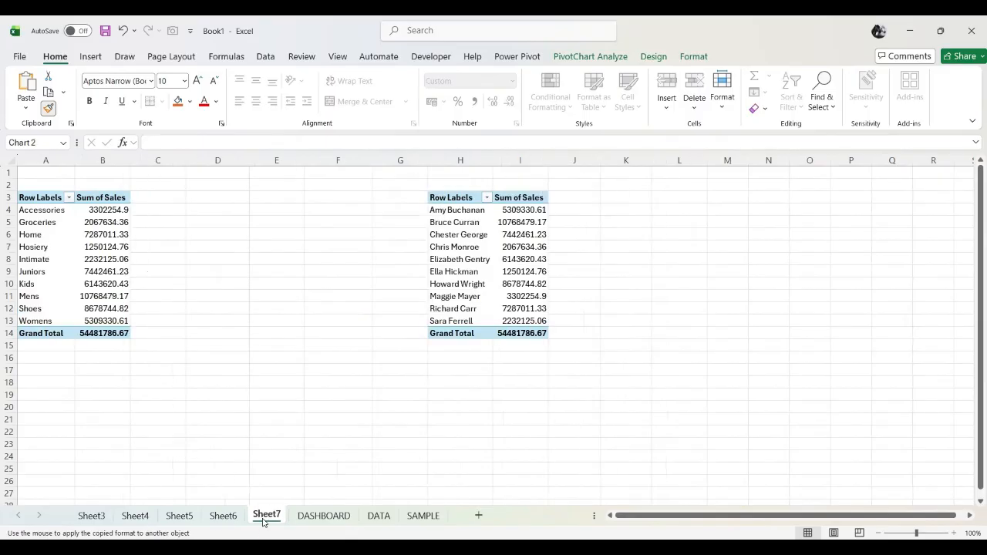
left_click_drag(108, 211, 108, 336)
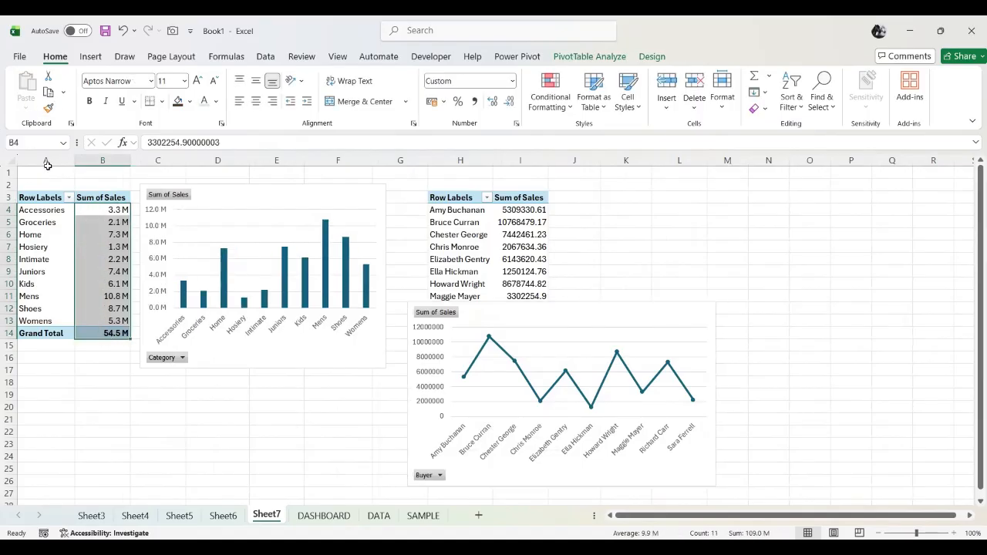
left_click(106, 221)
left_click(47, 108)
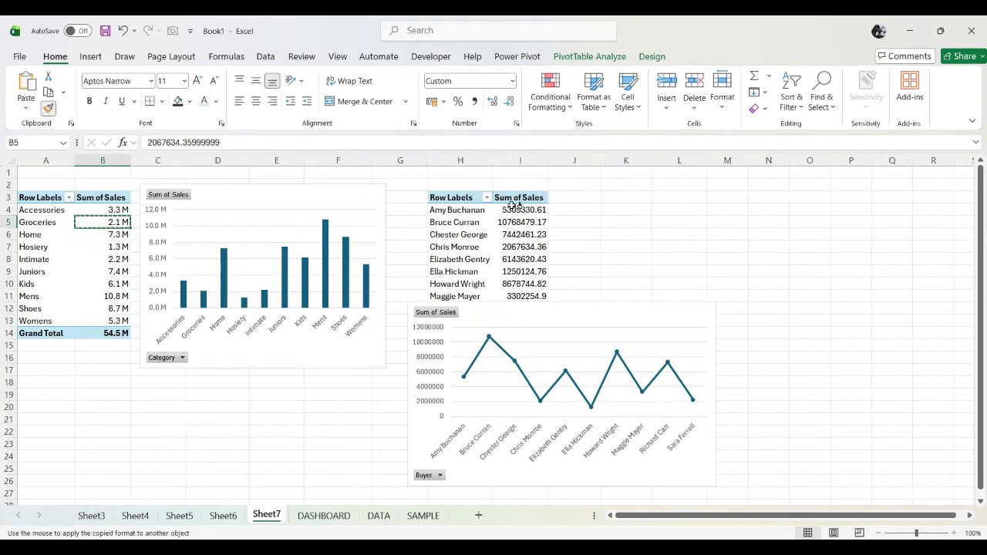
left_click(548, 311)
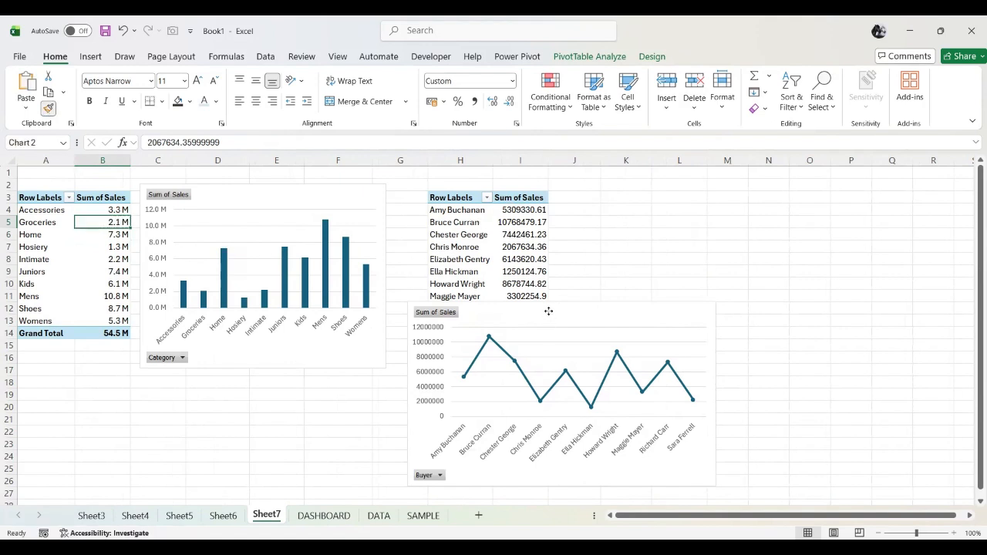
Move the Buyer line chart off its pivot table and copy the Accessories value's millions format to the Buyer Sum of Sales values.
mouse_move(548, 310)
left_mouse_down()
mouse_move(707, 264)
mouse_move(727, 234)
left_mouse_up()
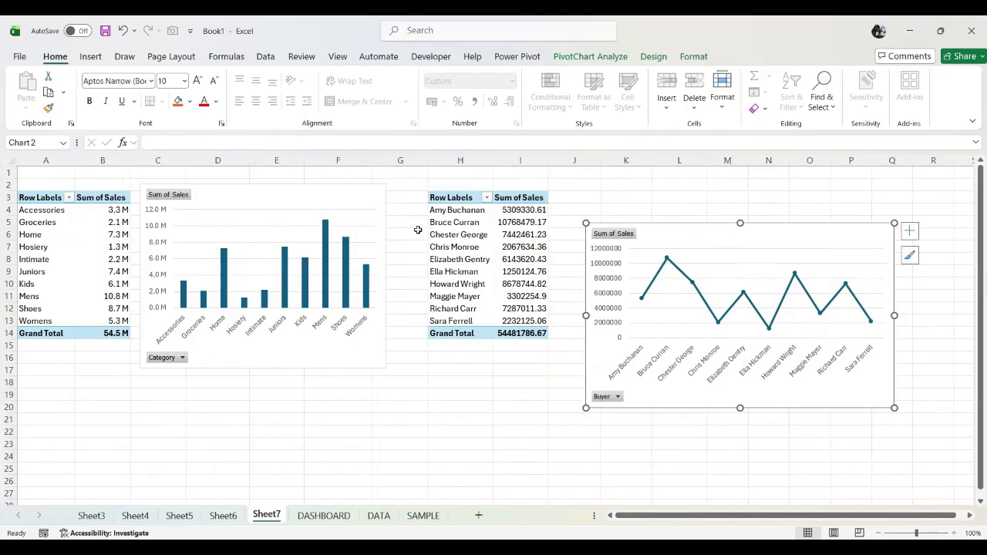
left_click(99, 212)
left_click(48, 108)
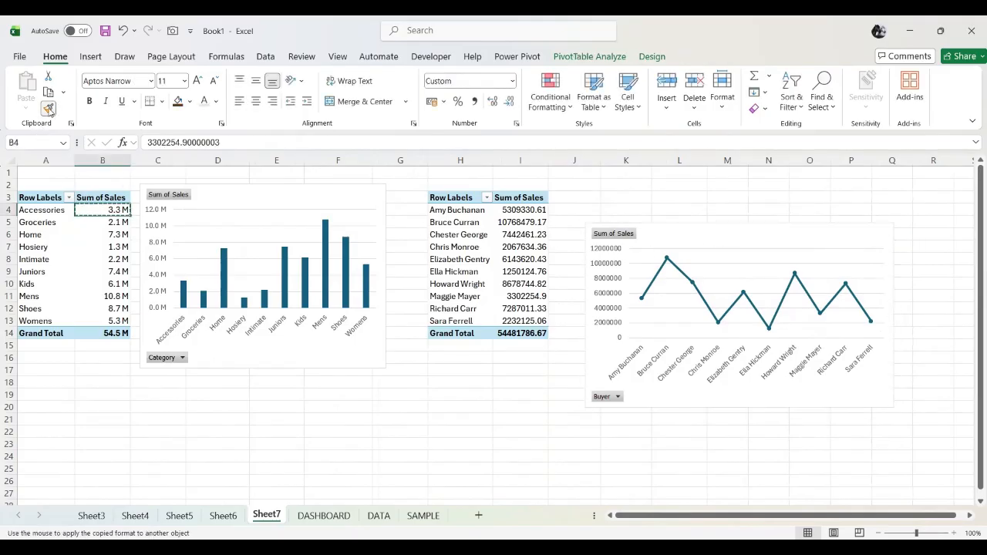
left_click_drag(517, 210, 517, 335)
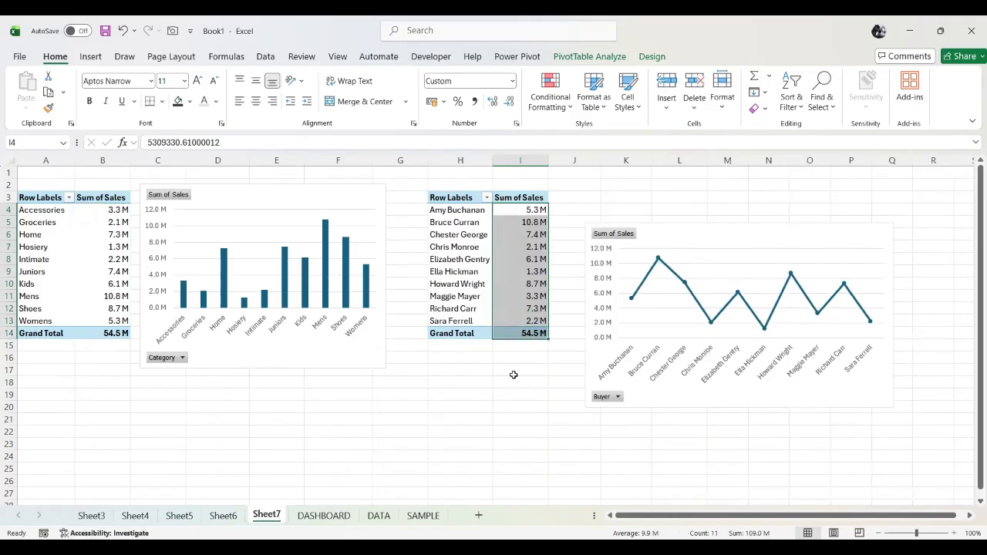
left_click(522, 421)
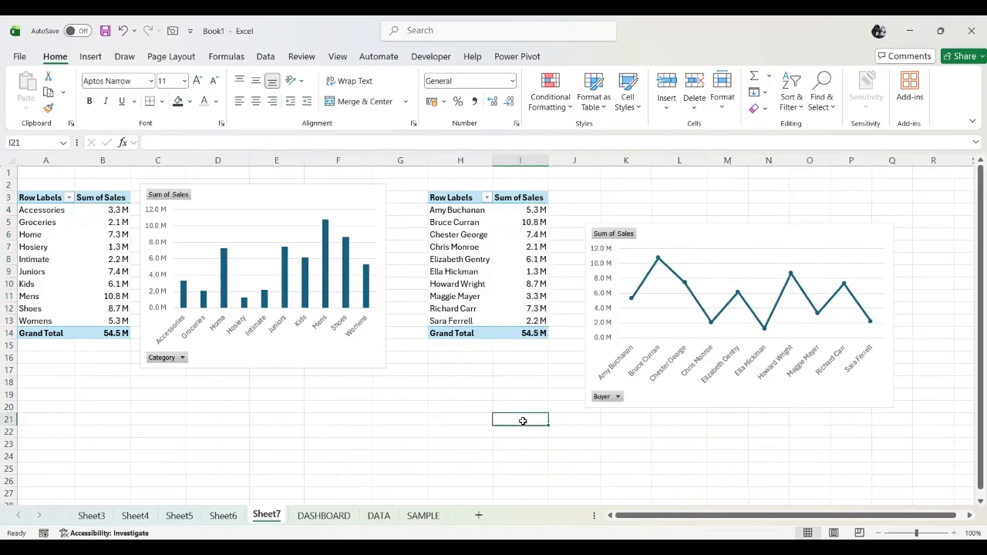
Add data labels to the Suburb column chart on the DASHBOARD sheet.
left_click(347, 516)
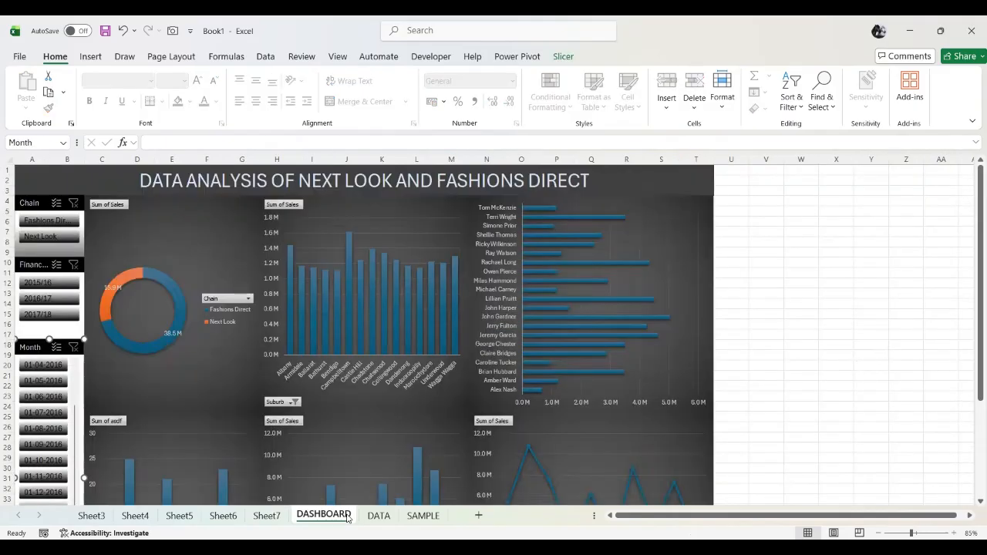
left_click(467, 203)
left_click(484, 204)
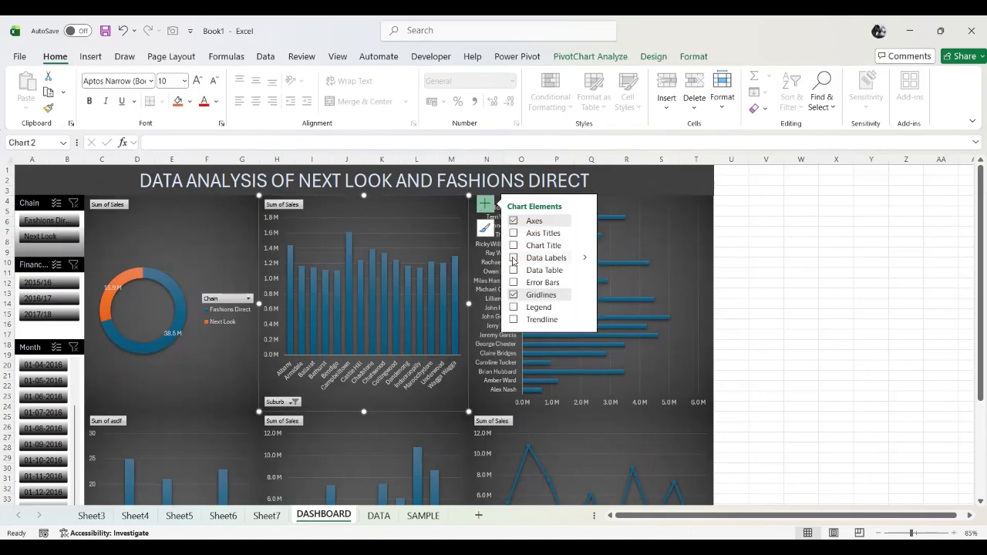
left_click(514, 258)
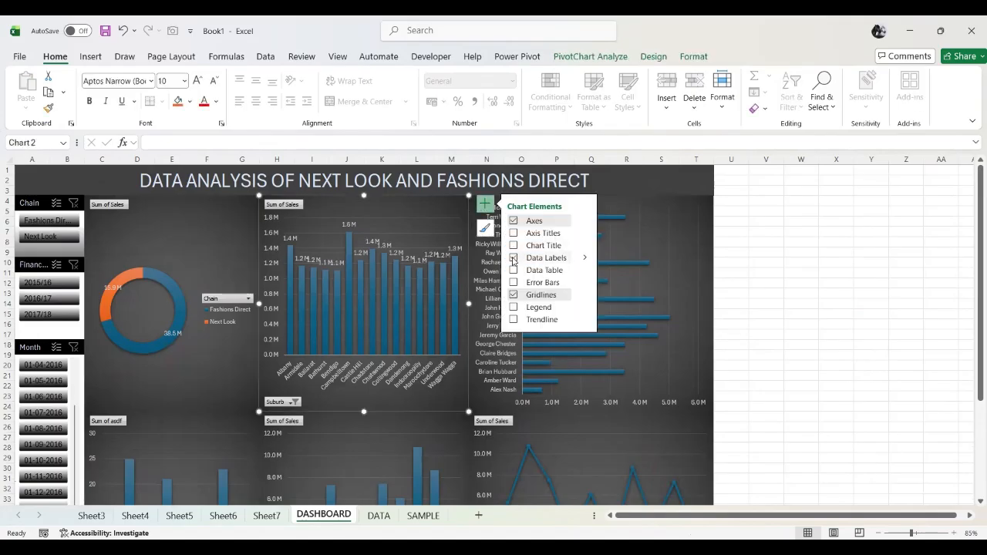
Add data labels to the horizontal bar chart of sales per person.
left_click(711, 205)
left_click(729, 204)
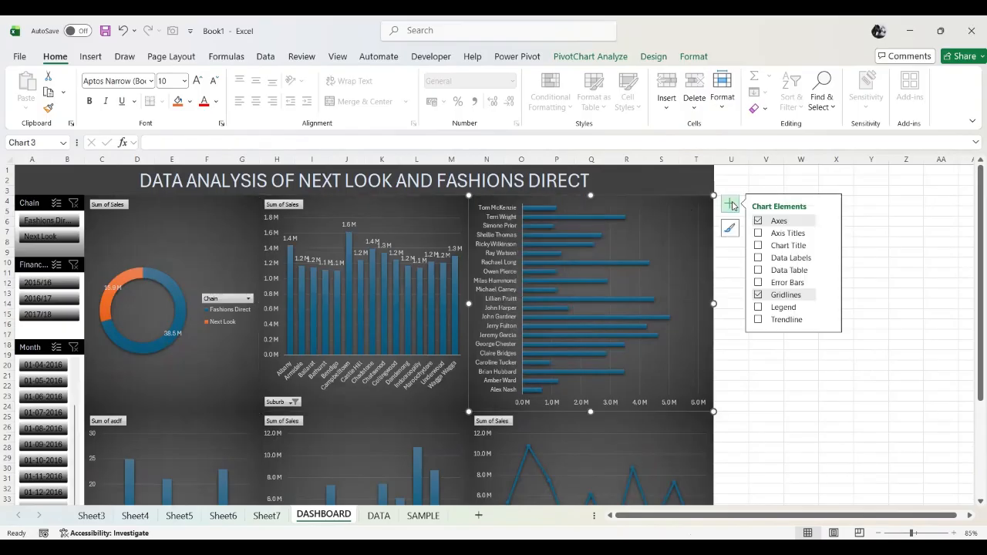
left_click(757, 259)
Add data labels to the Sum of asdf column chart and the Category column chart on the DASHBOARD sheet.
scroll(748, 428, "down", 2)
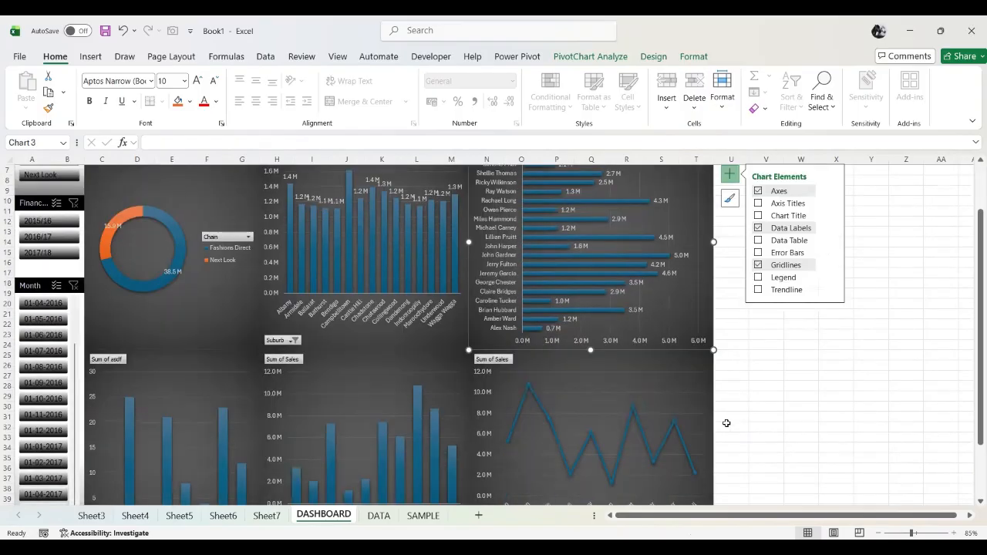
left_click(279, 362)
left_click(275, 358)
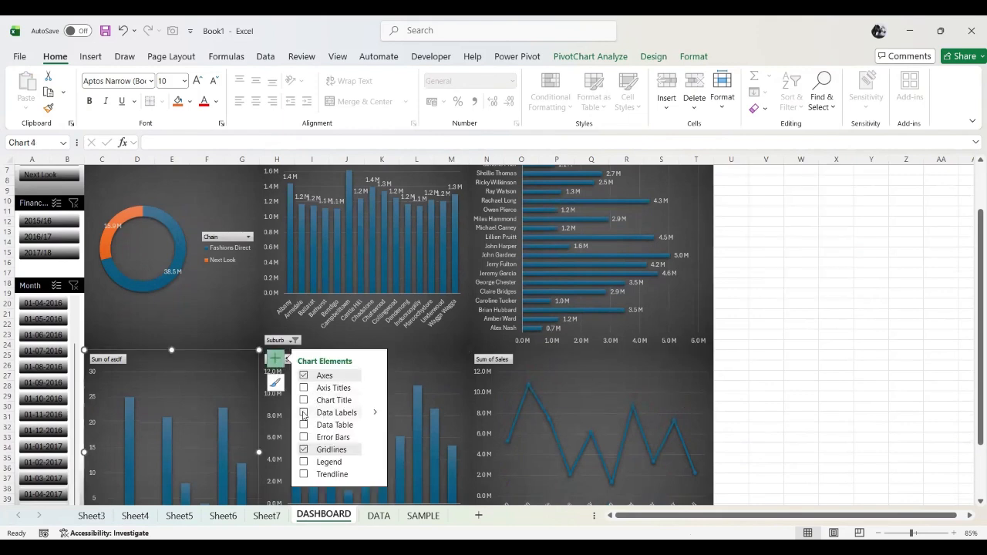
left_click(304, 415)
left_click(464, 362)
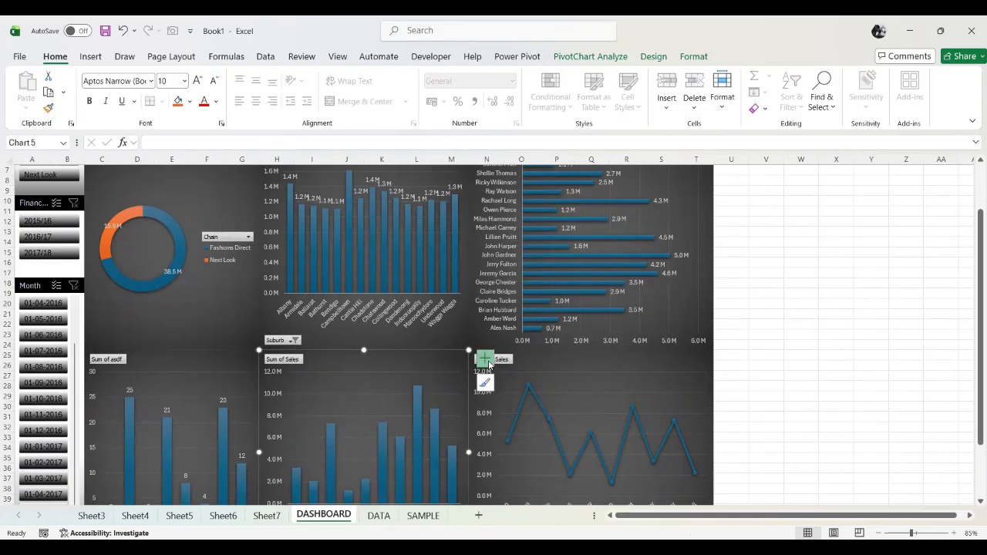
left_click(486, 359)
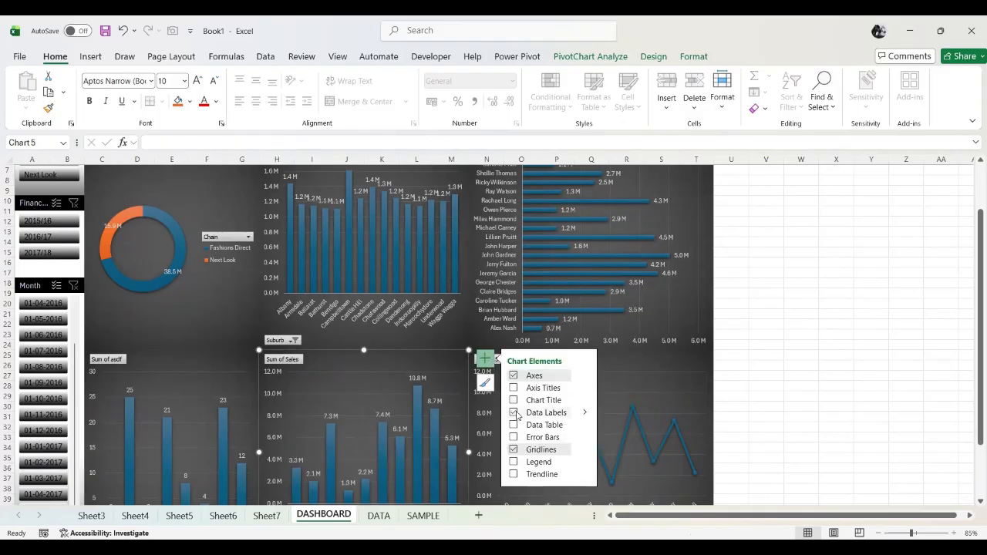
Add data labels to the Buyer line chart.
left_click(708, 369)
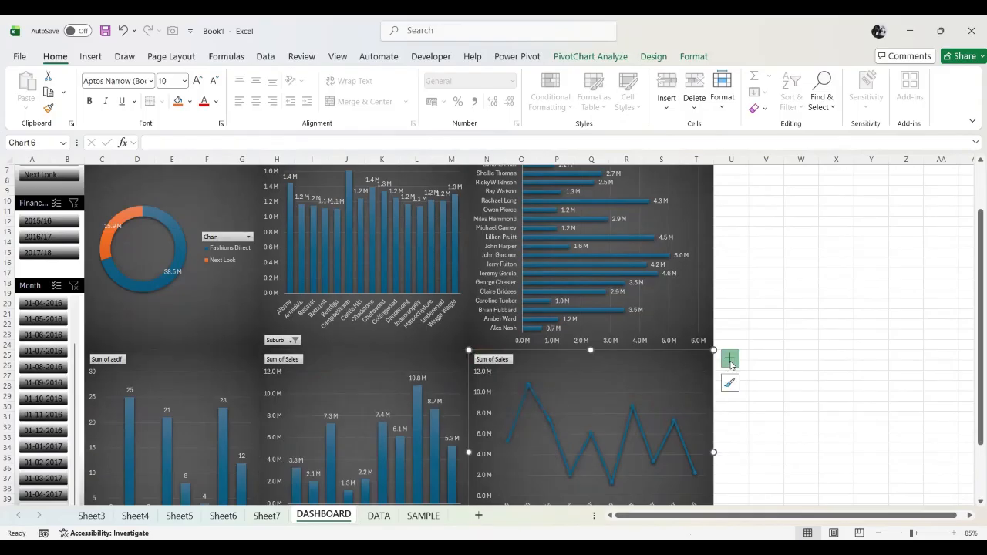
left_click(730, 360)
left_click(758, 412)
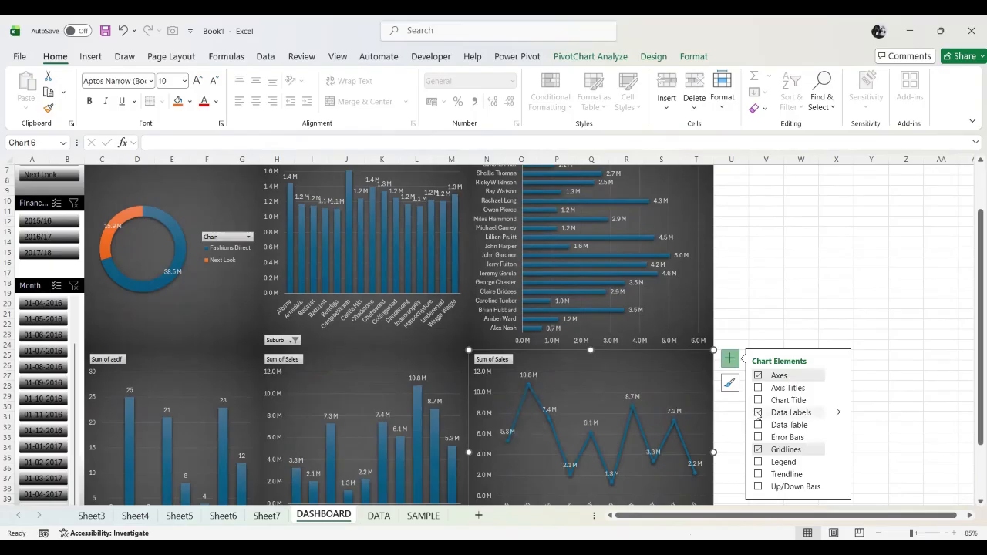
left_click(770, 271)
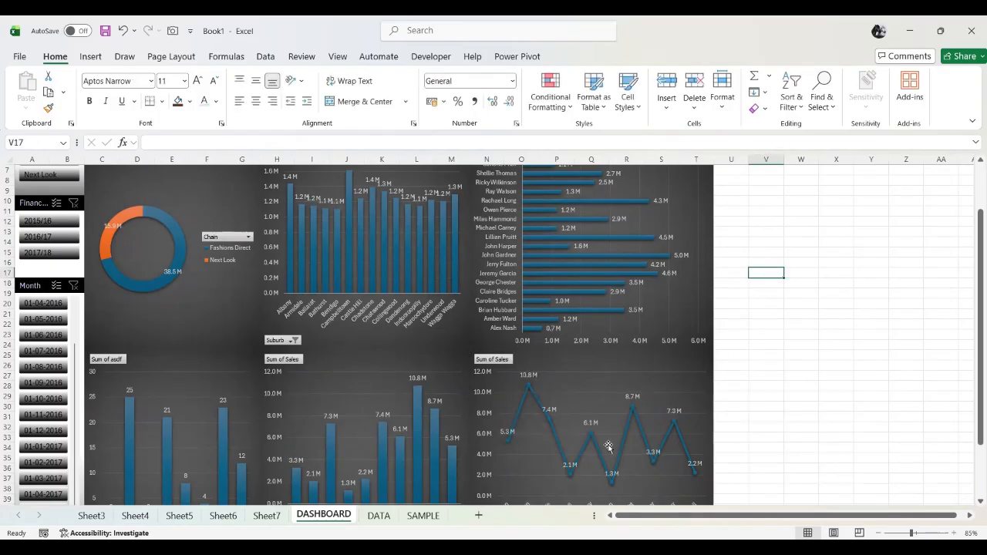
Rotate the Suburb column chart's data labels with Rotate Text Up.
scroll(608, 446, "up", 2)
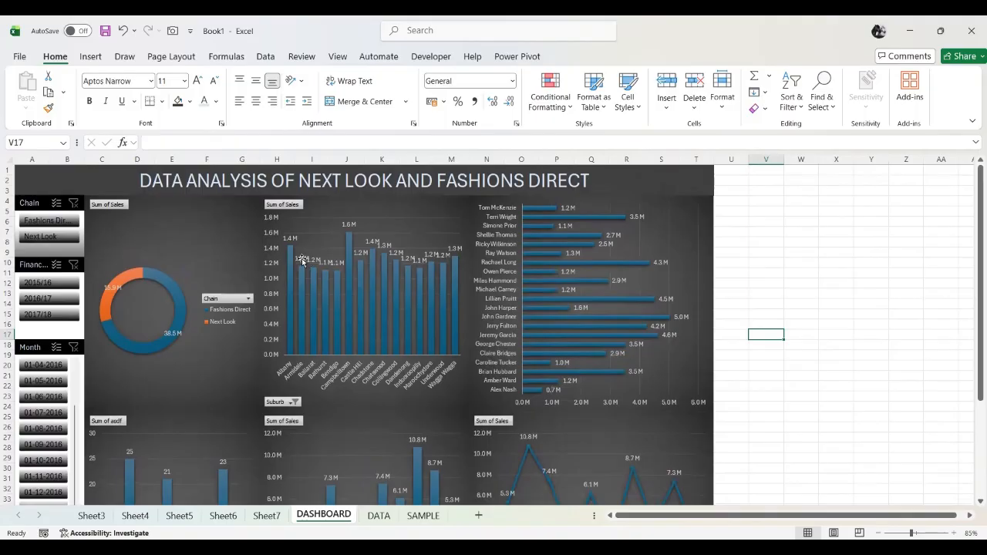
left_click(300, 258)
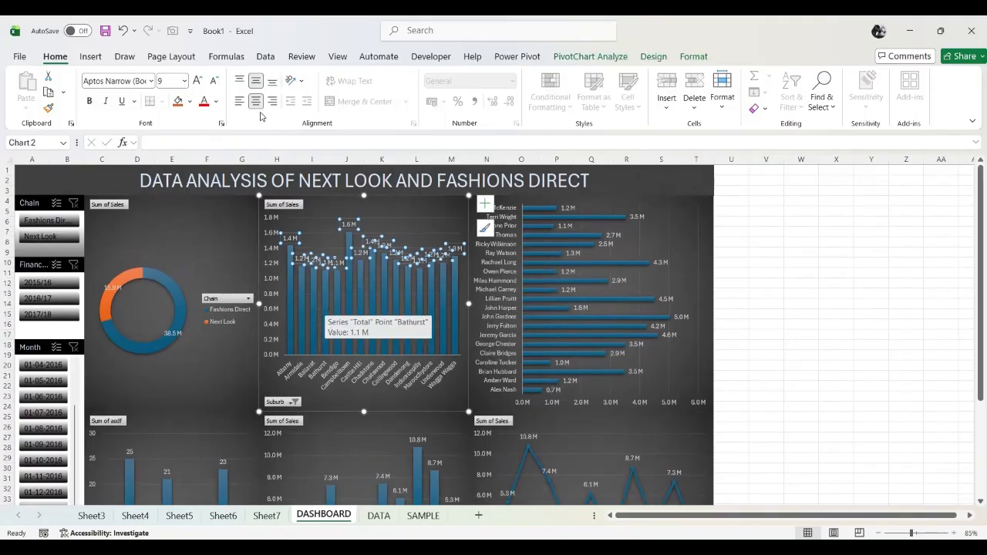
left_click(303, 84)
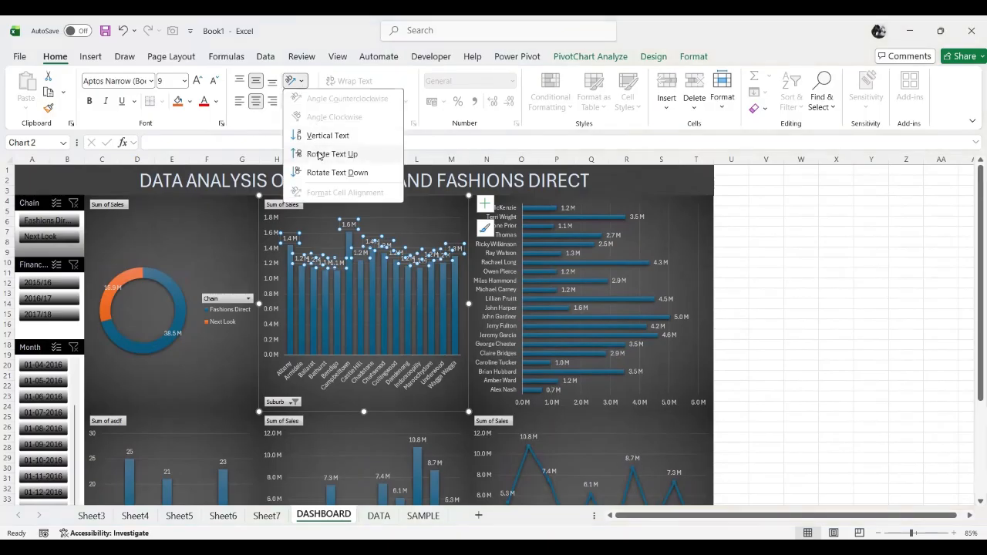
left_click(320, 155)
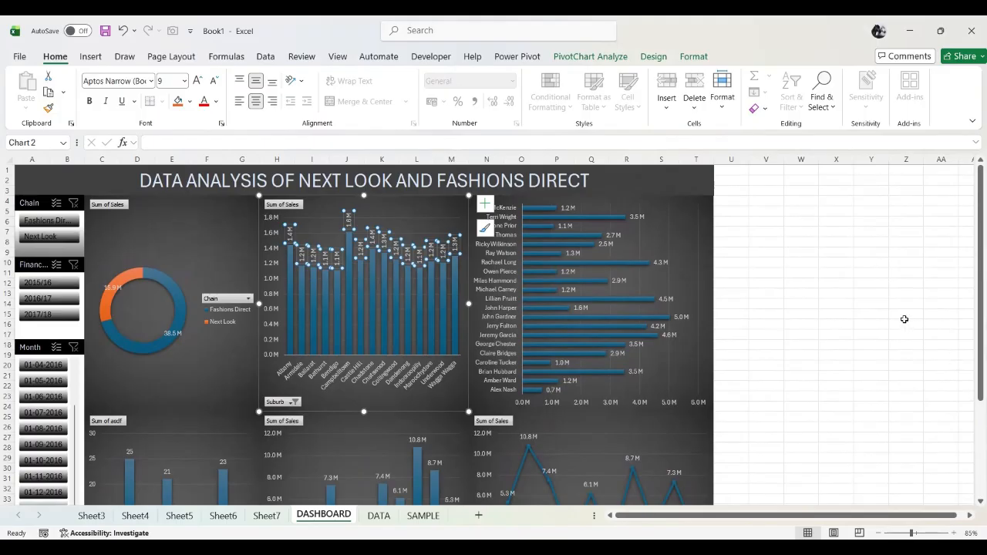
left_click(836, 334)
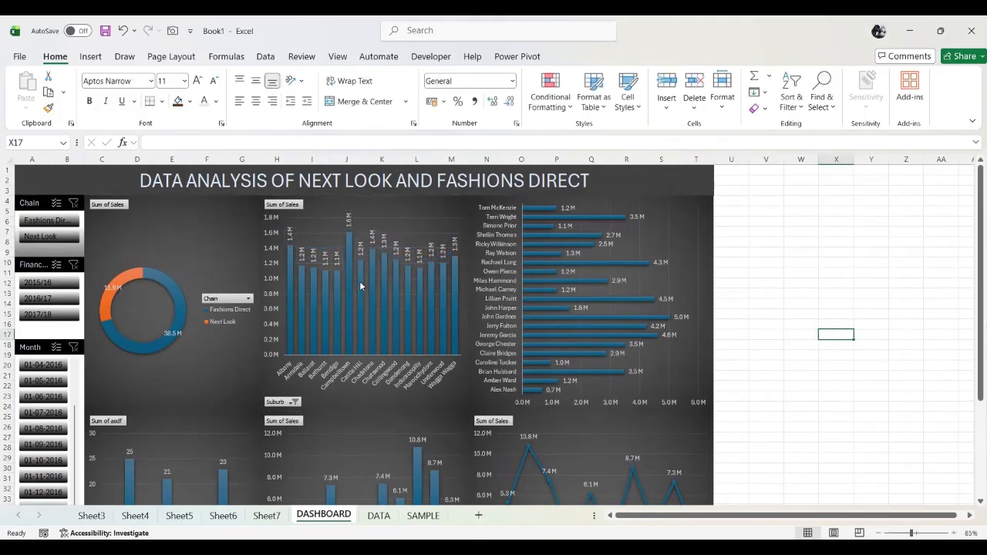
Look over the whole dashboard, checking the labelled charts and the slicers at a reduced zoom.
mouse_move(384, 338)
scroll(860, 393, "down", 3)
scroll(862, 394, "up", 5)
left_click(861, 382)
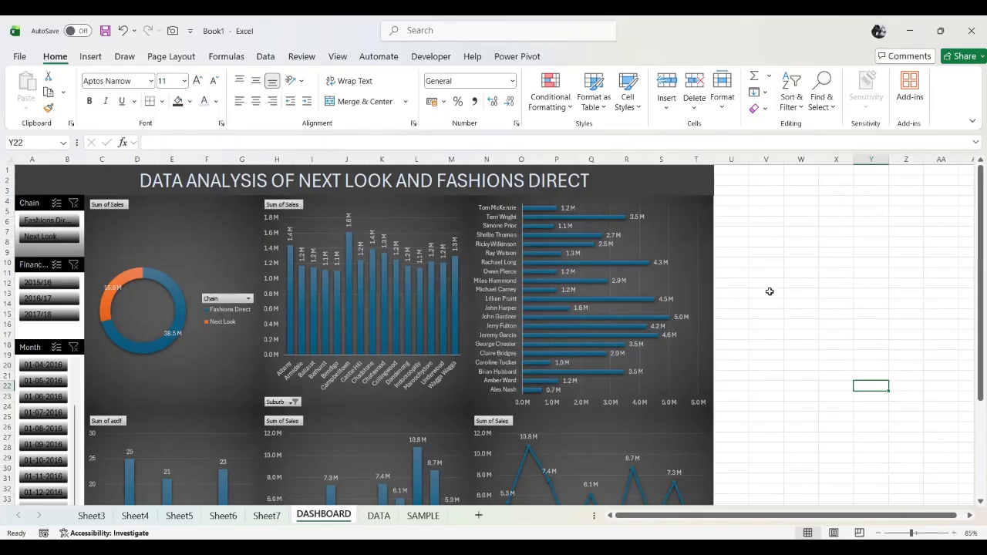
left_click(769, 292)
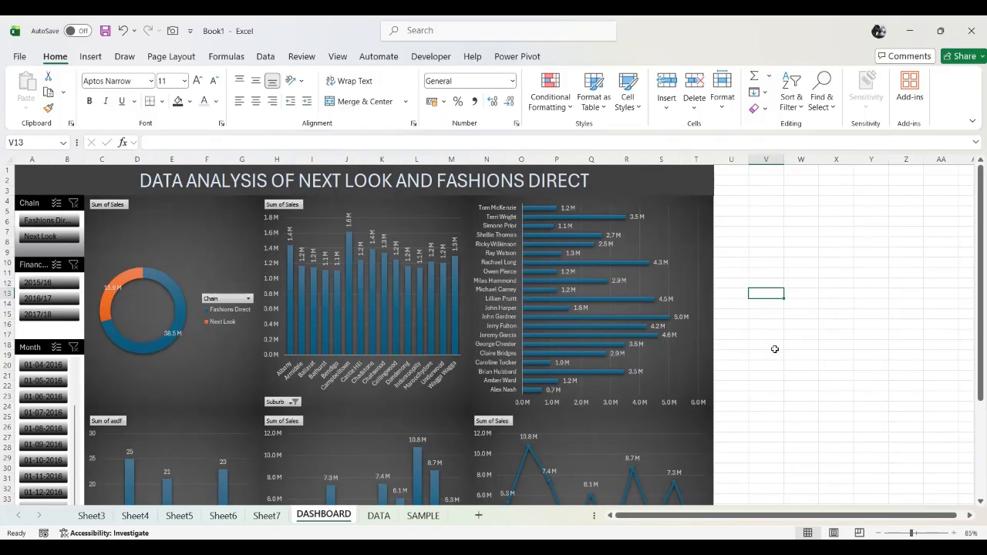
scroll(743, 377, "down", 1, "ctrl")
scroll(741, 377, "down", 1)
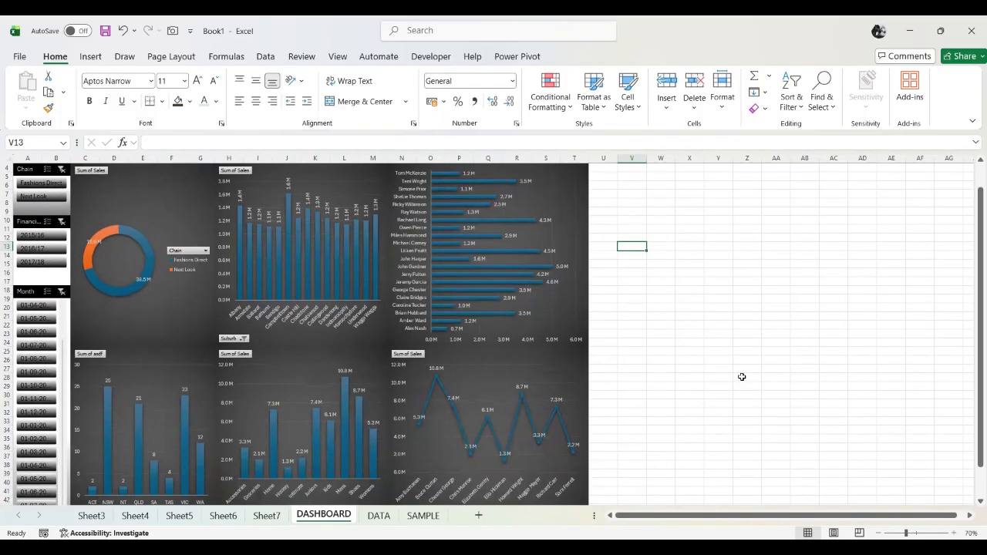
scroll(741, 377, "down", 1)
left_click_drag(972, 419, 972, 377)
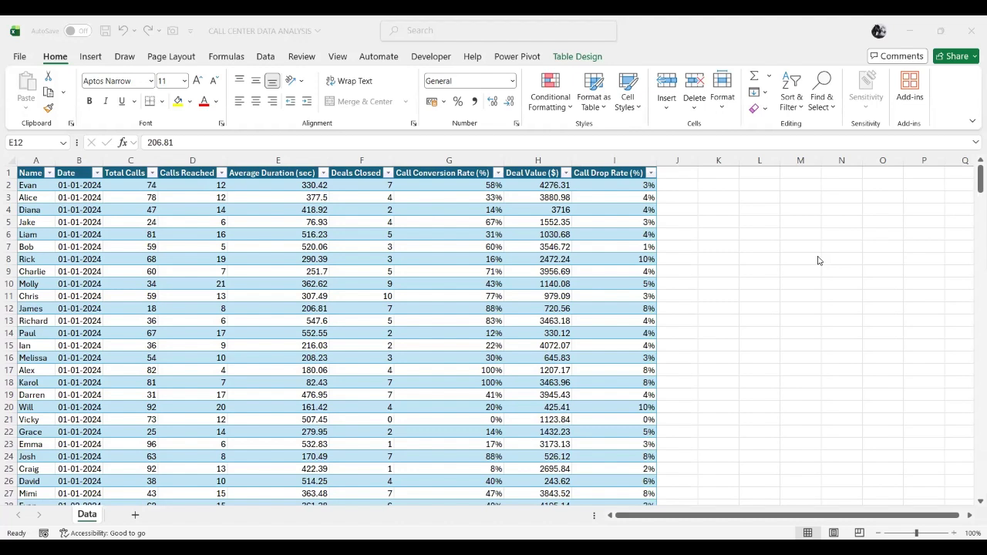
Examine the Data sheet of the CALL CENTER DATA ANALYSIS workbook column by column, from Name to Call Drop Rate (%).
left_click(127, 281)
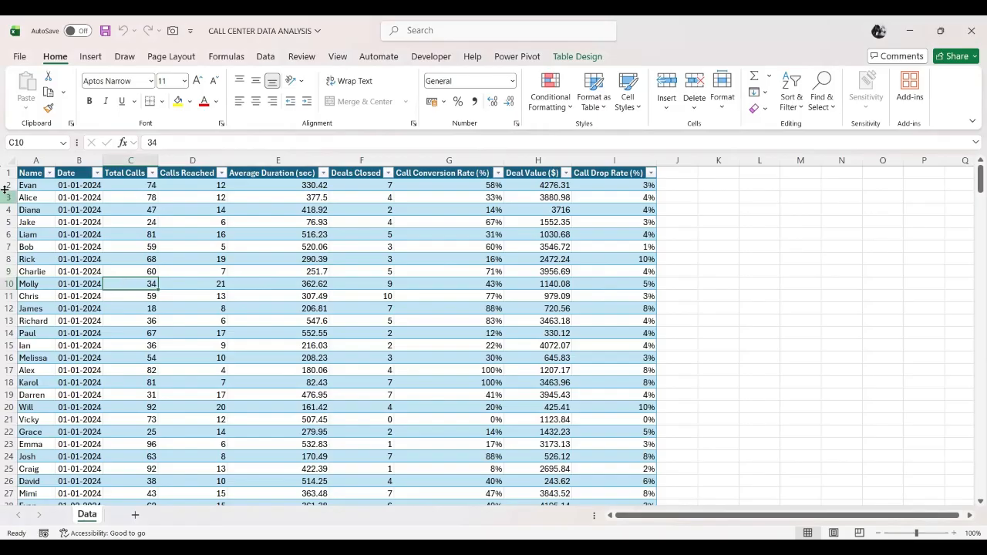
left_click(34, 185)
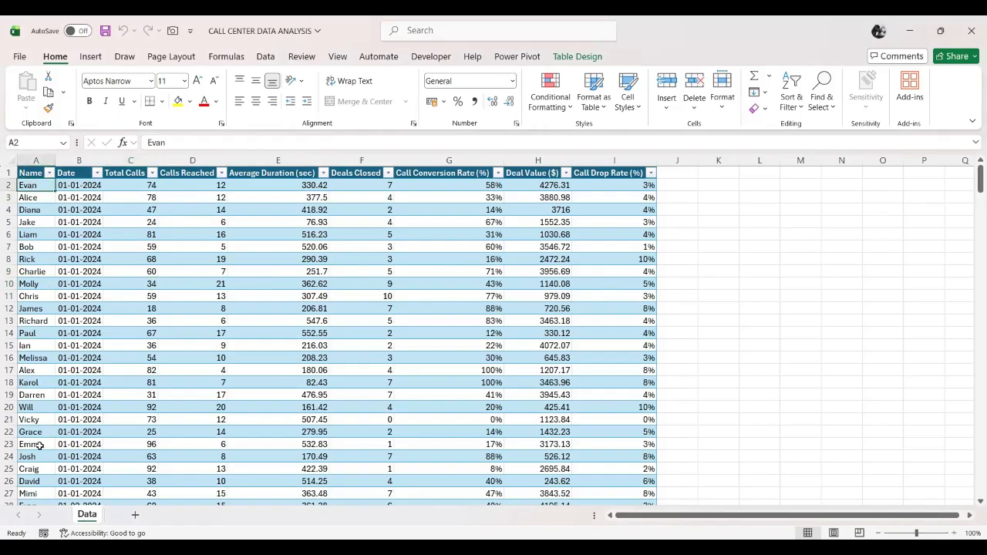
left_click(73, 185)
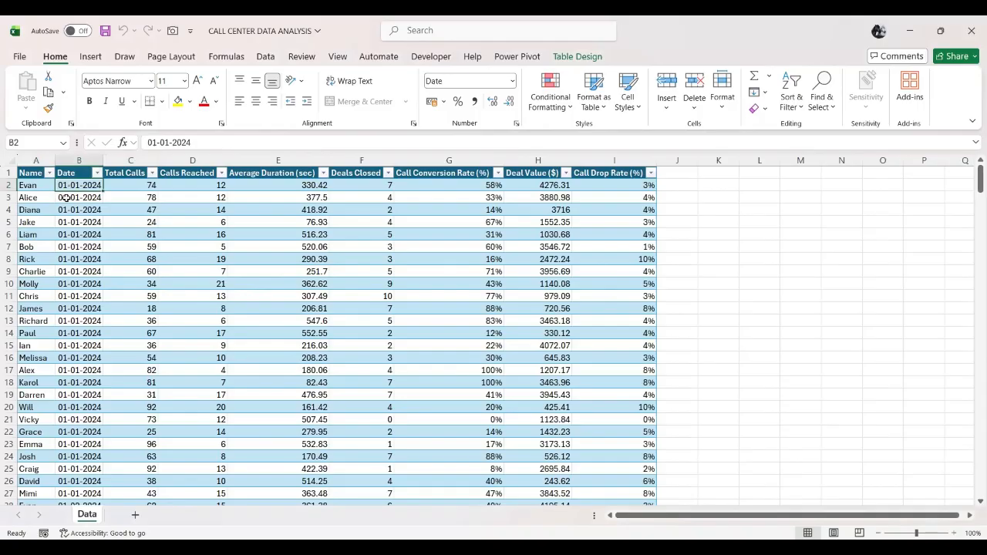
left_click(82, 443)
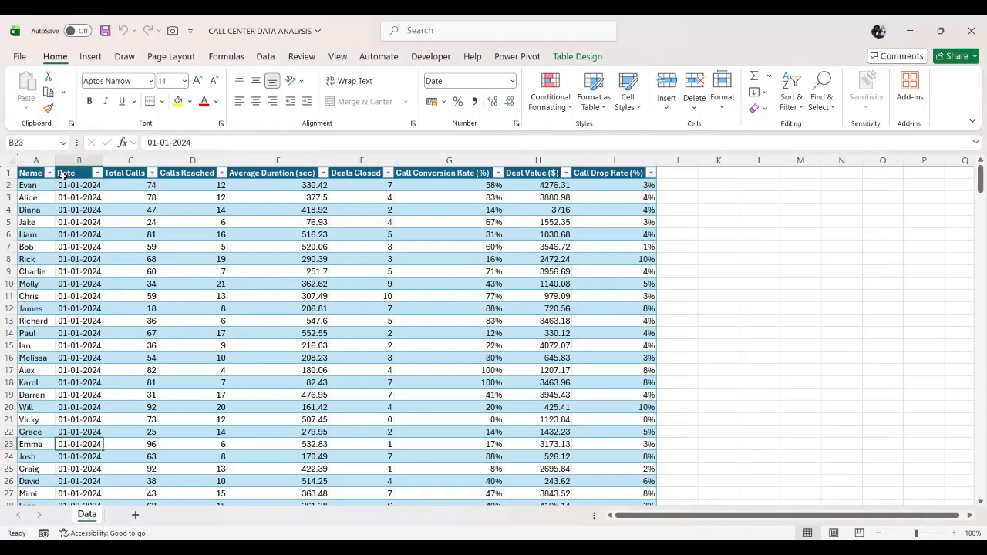
scroll(88, 419, "down", 4)
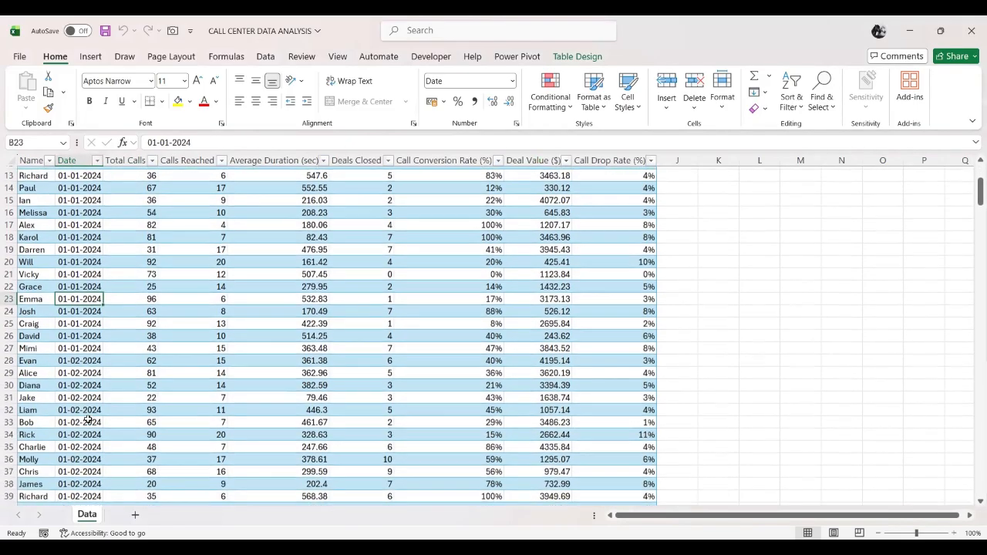
scroll(88, 420, "down", 3)
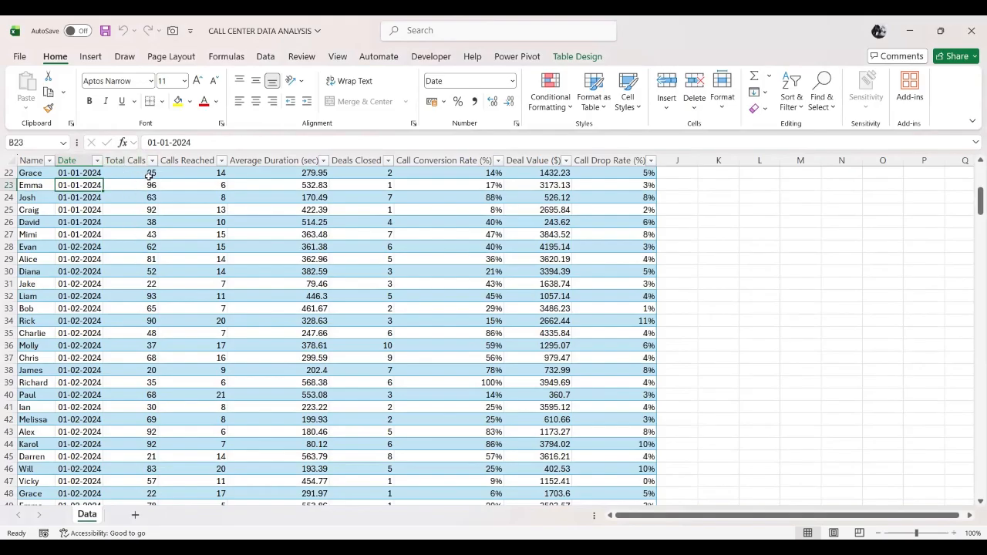
left_click(195, 173)
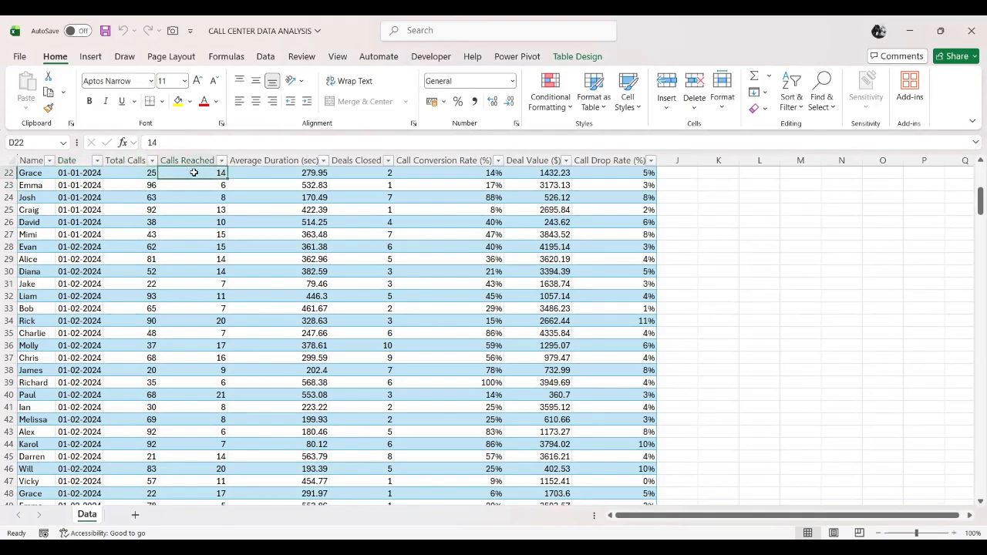
left_click(285, 173)
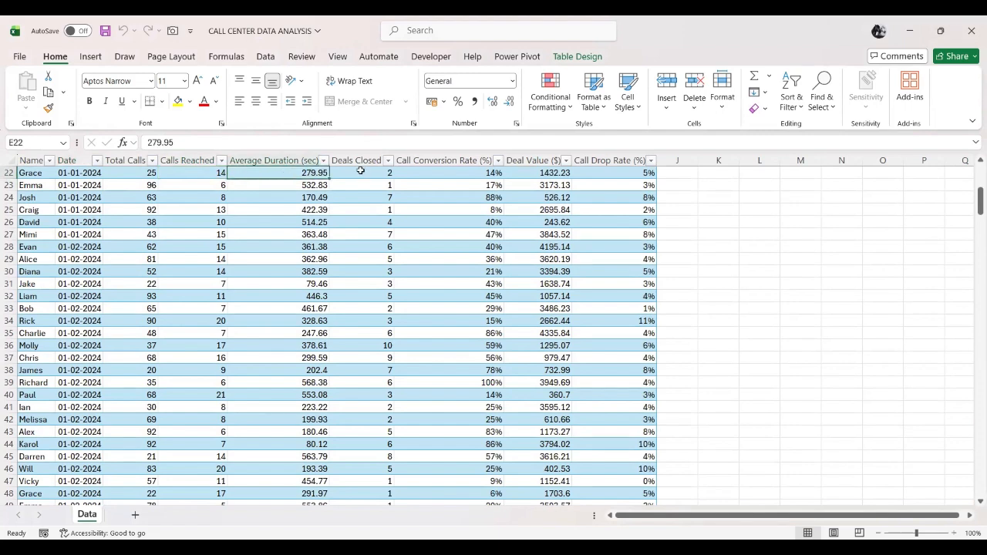
left_click(366, 172)
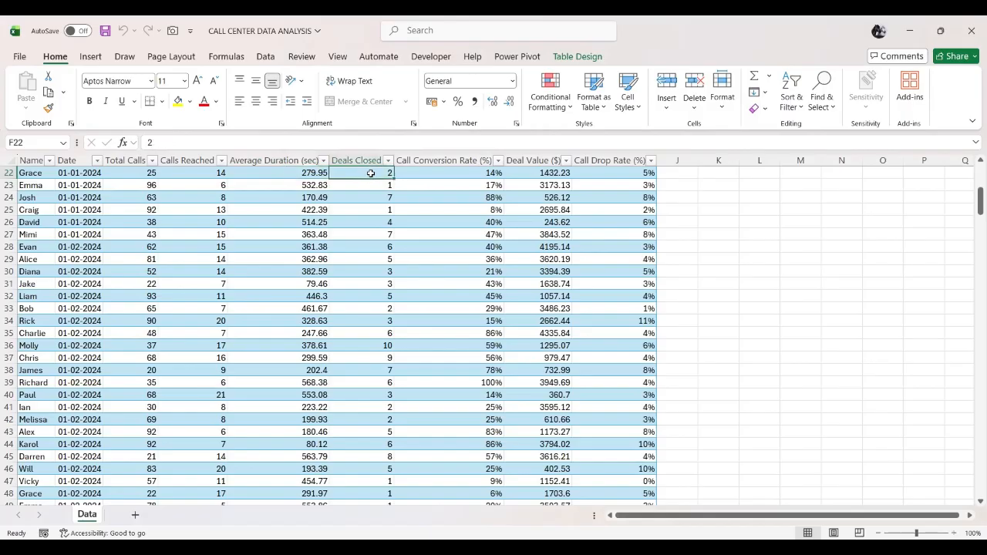
left_click(455, 172)
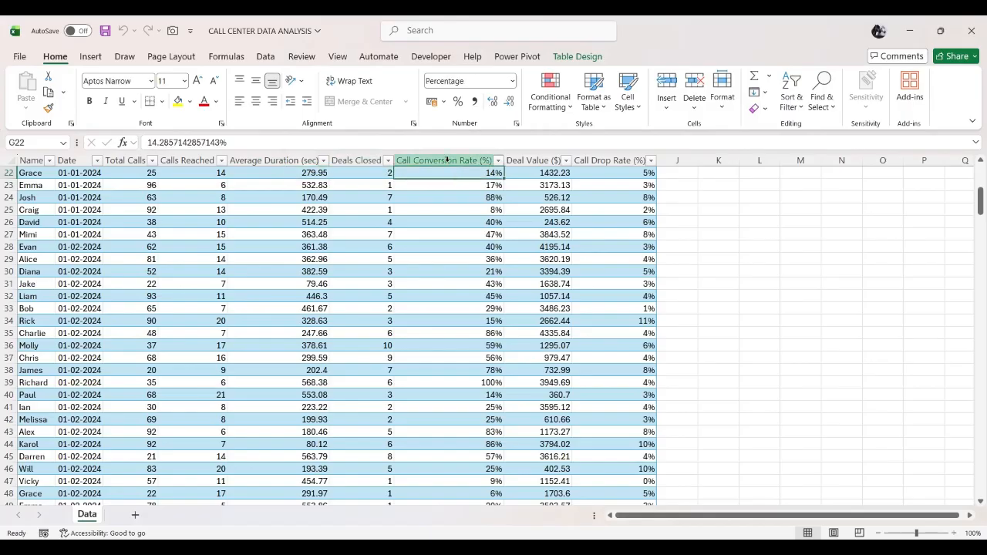
left_click(545, 172)
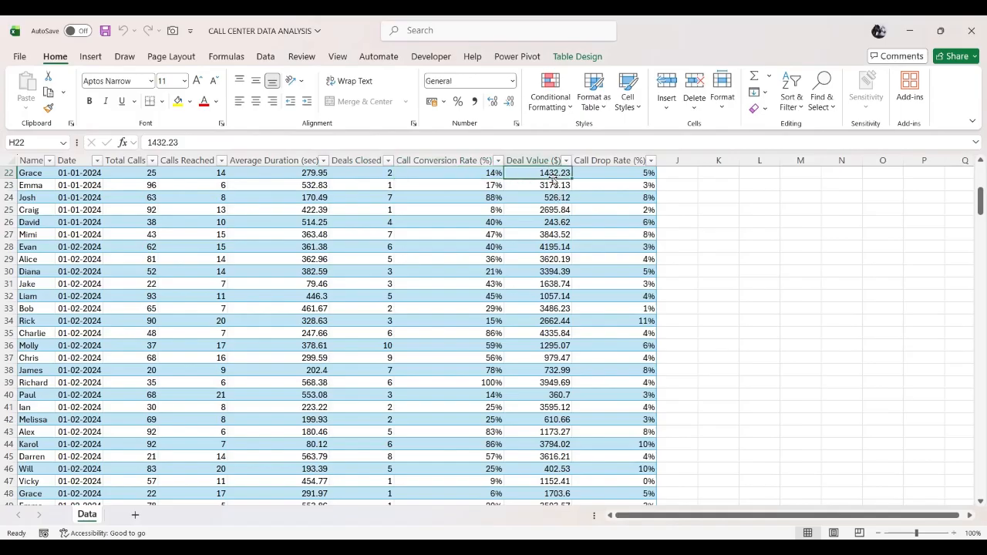
left_click(616, 171)
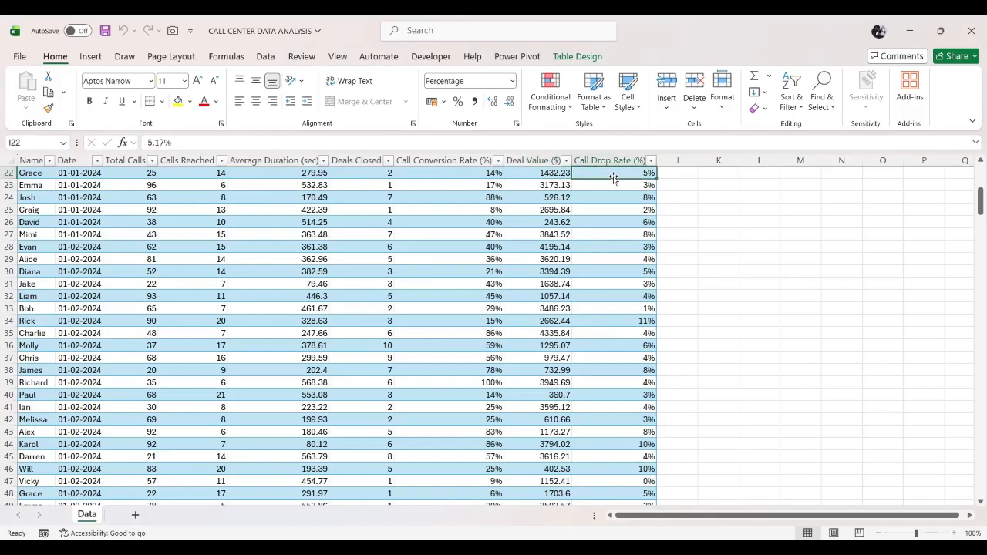
scroll(632, 308, "up", 7)
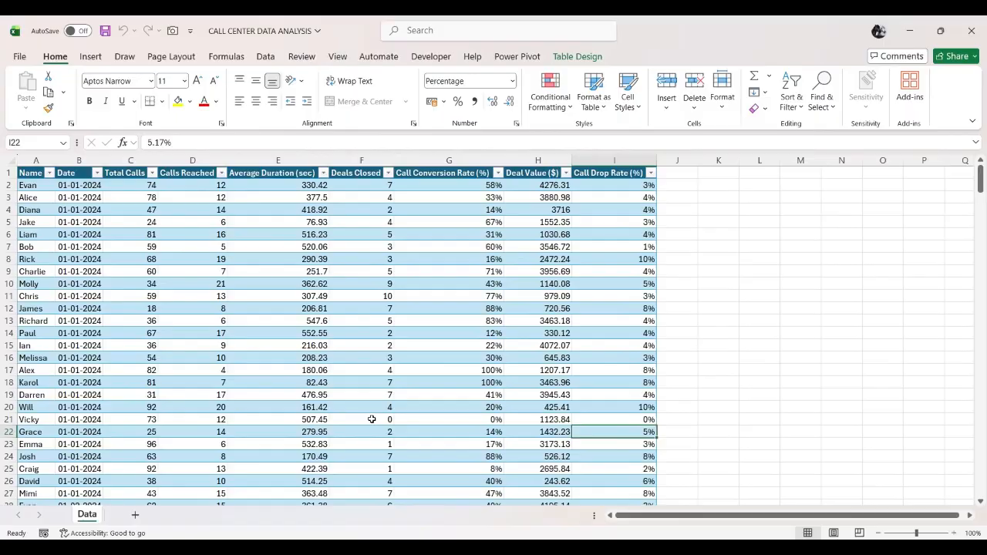
Insert a PivotTable based on the SalesData table in a new worksheet.
left_click(147, 258)
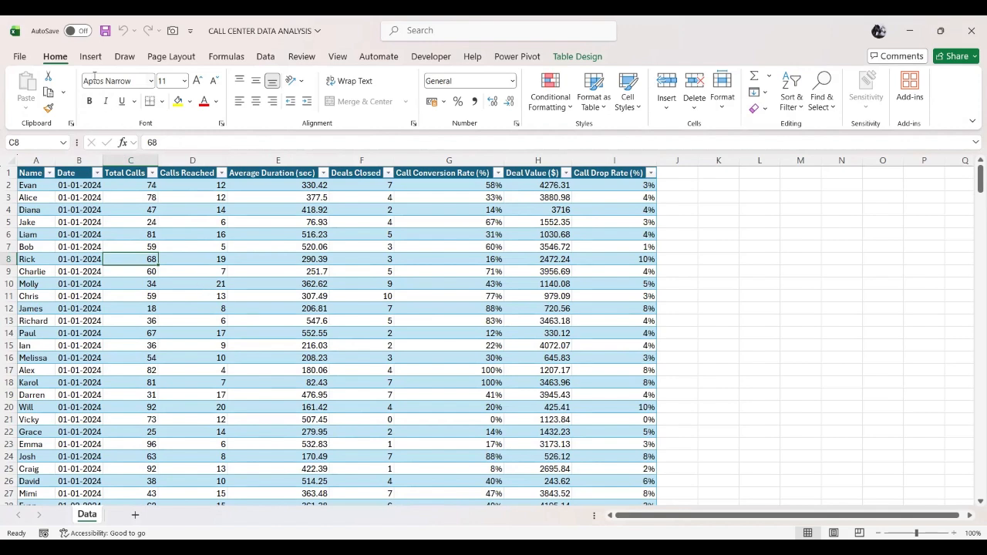
left_click(251, 333)
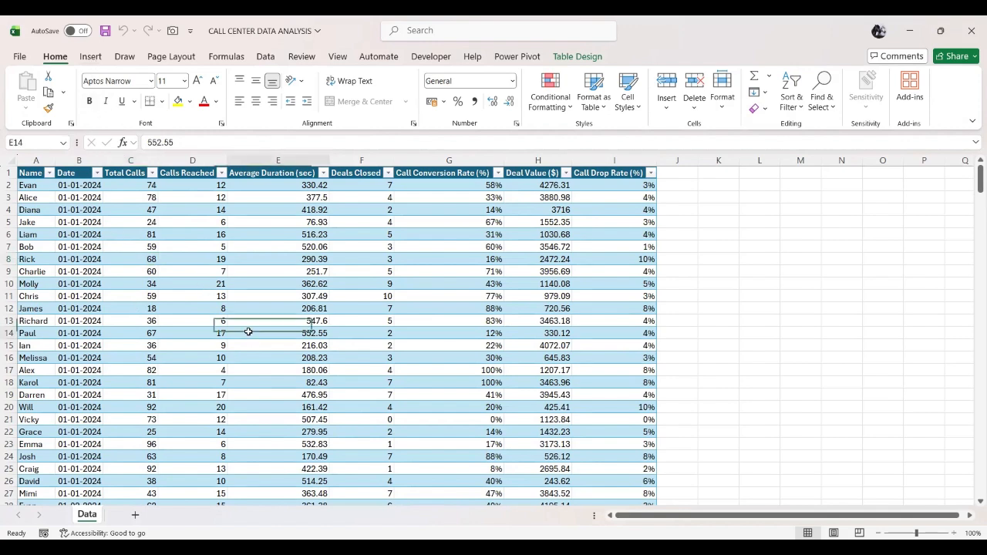
left_click(174, 257)
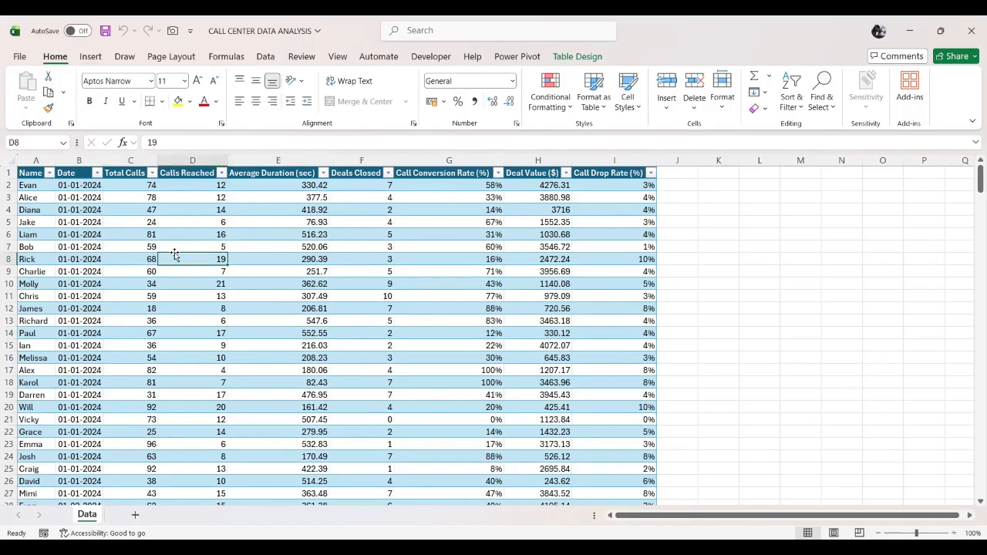
left_click(91, 57)
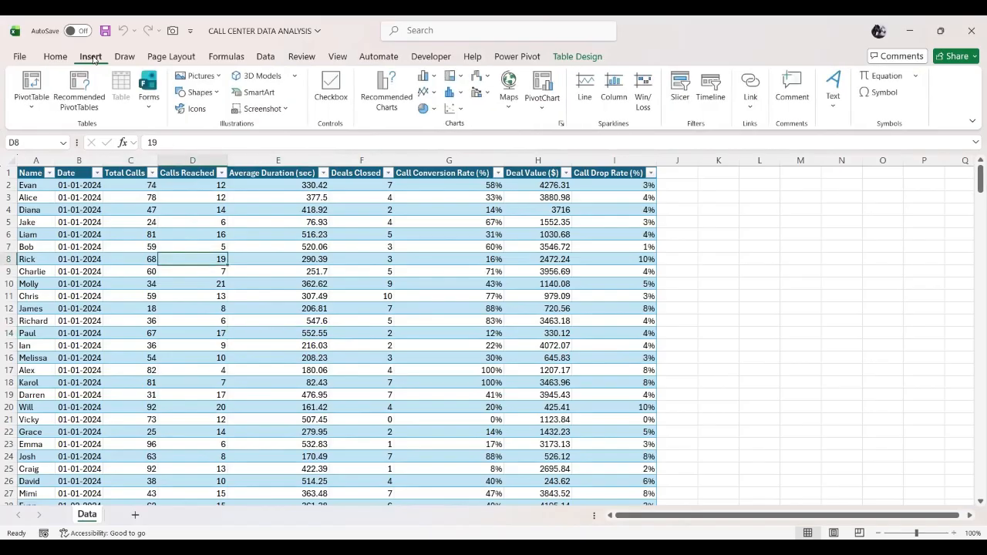
left_click(34, 83)
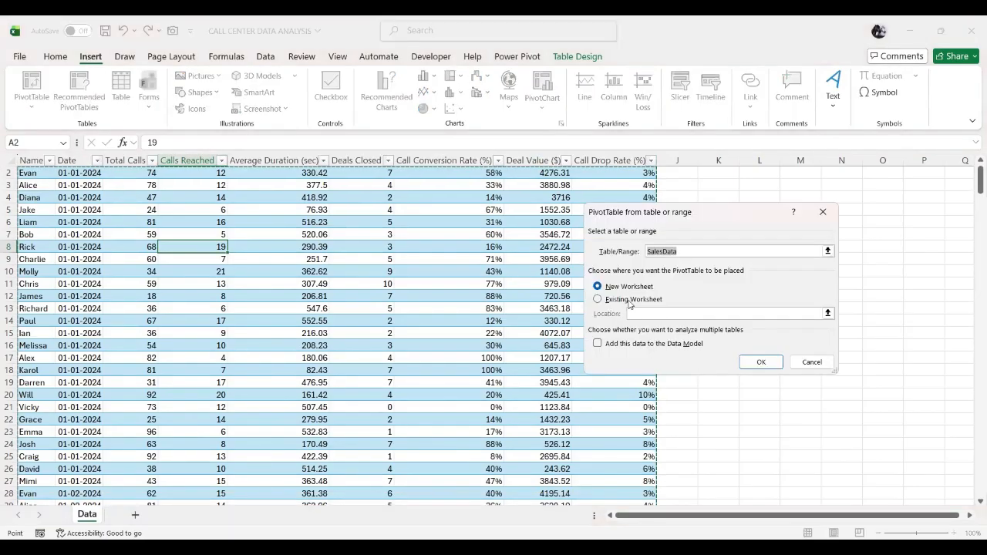
left_click(754, 364)
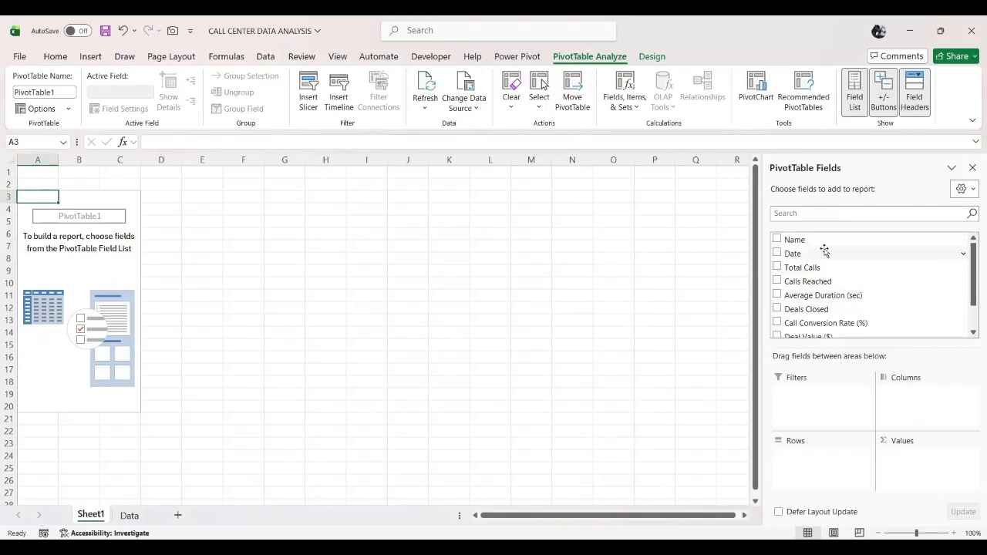
Build the PivotTable with Date grouped by month in the rows and the sum of Deal Value ($) as values.
scroll(826, 284, "down", 1)
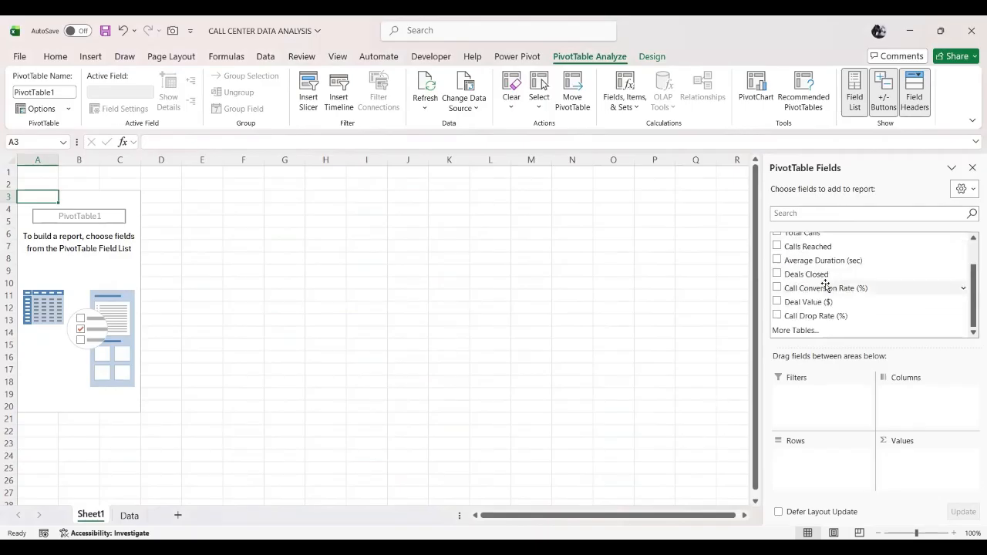
scroll(826, 283, "up", 2)
left_click_drag(790, 249, 796, 461)
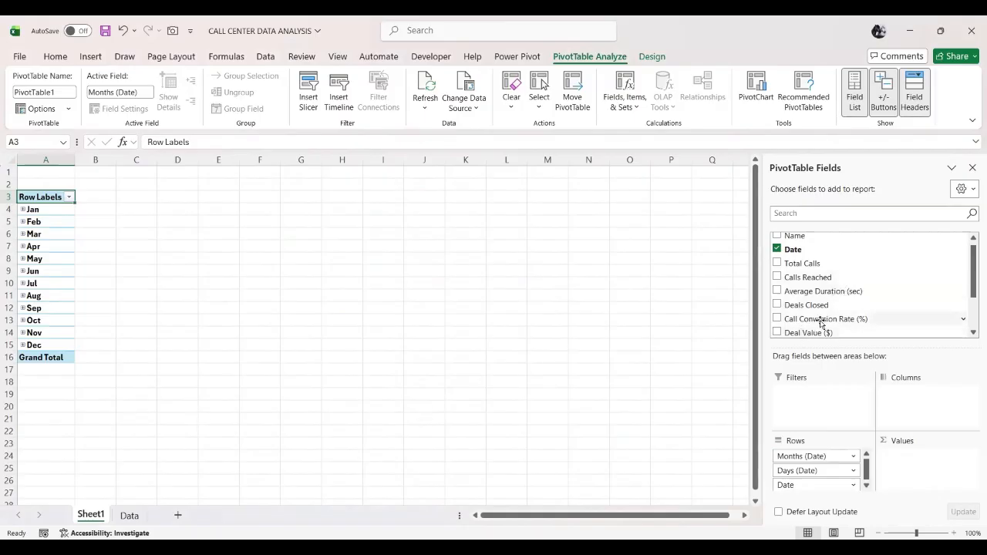
scroll(811, 316, "down", 1)
left_click_drag(802, 303, 920, 464)
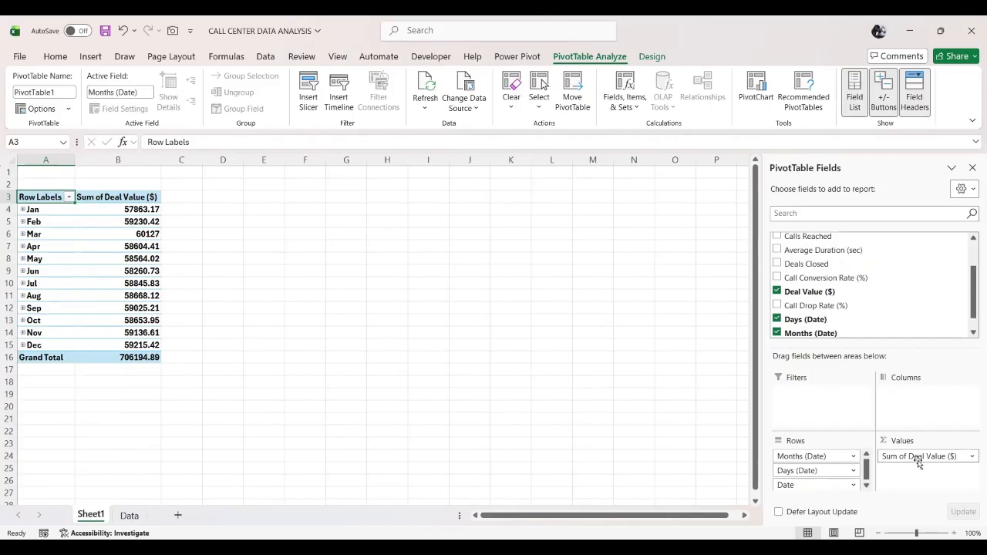
Review the monthly Deal Value ($) sums from January to December and the grand total in the PivotTable.
left_click(136, 209)
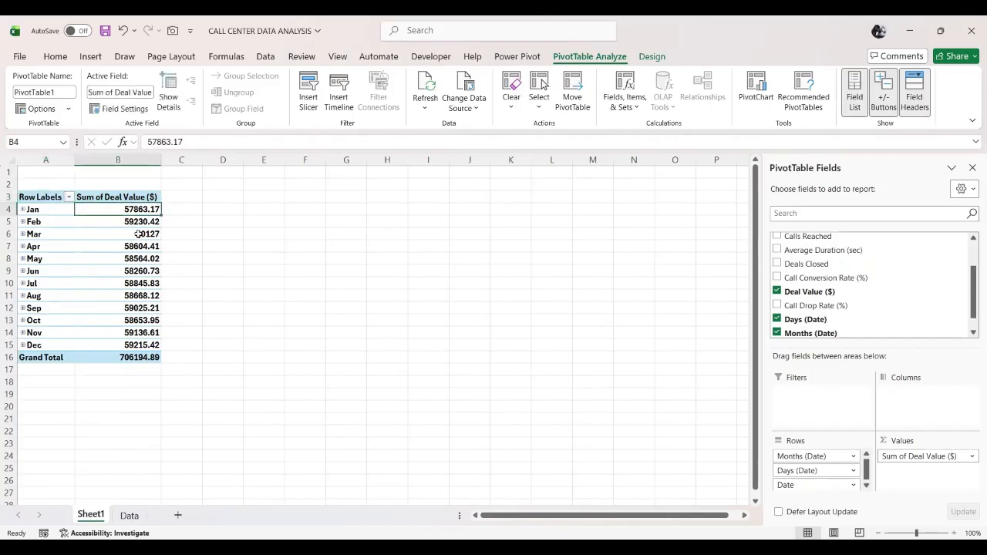
left_click(135, 222)
left_click(133, 233)
left_click(131, 246)
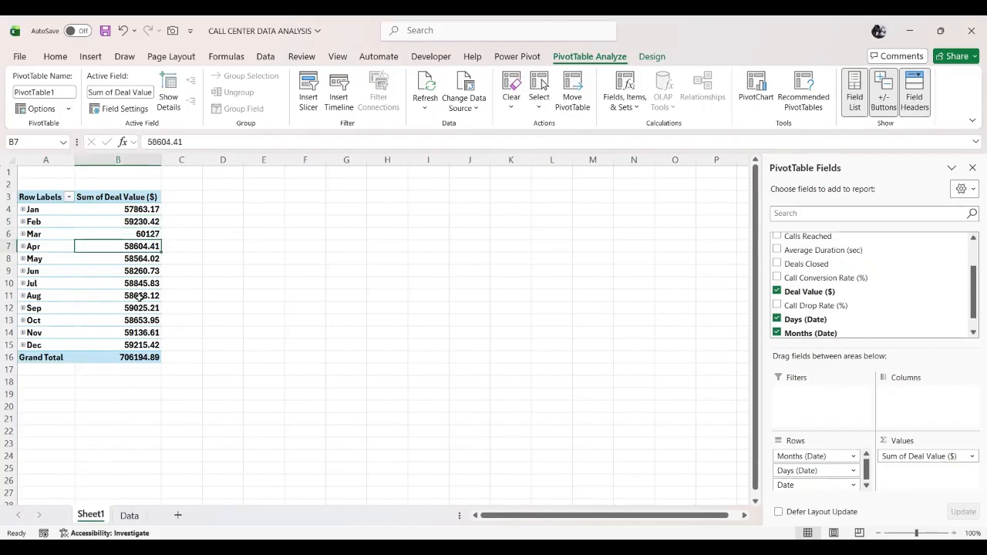
left_click(137, 357)
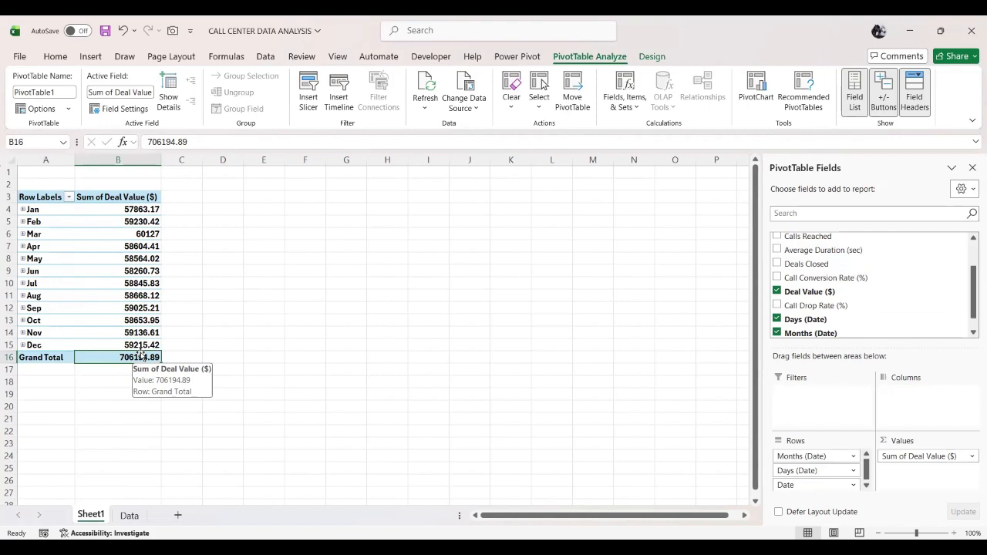
left_click(134, 210)
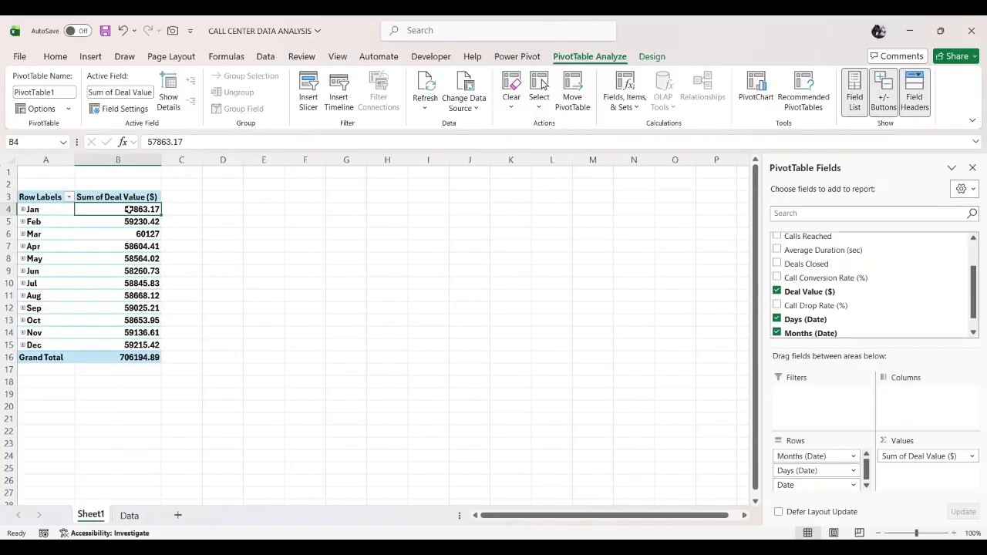
mouse_move(128, 210)
mouse_move(134, 332)
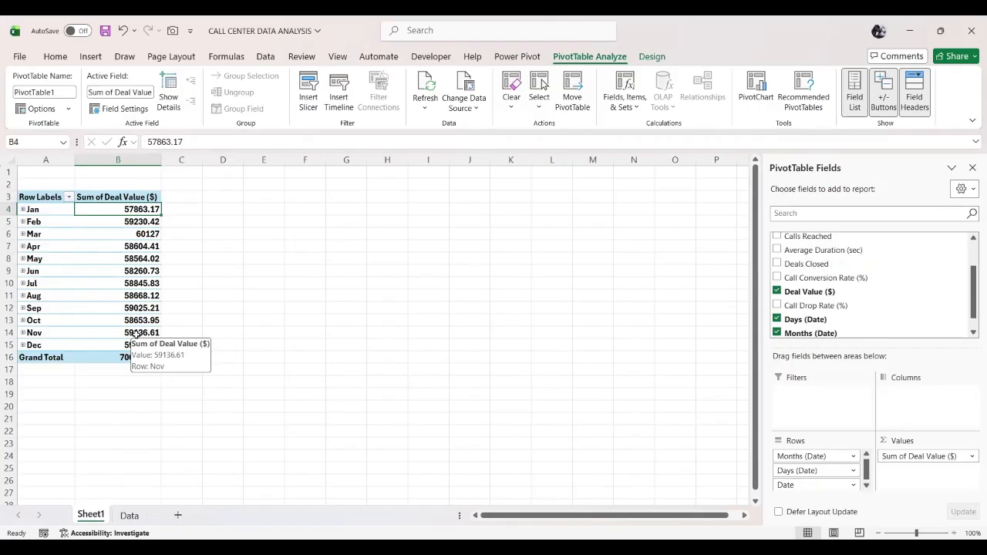
left_click(144, 248)
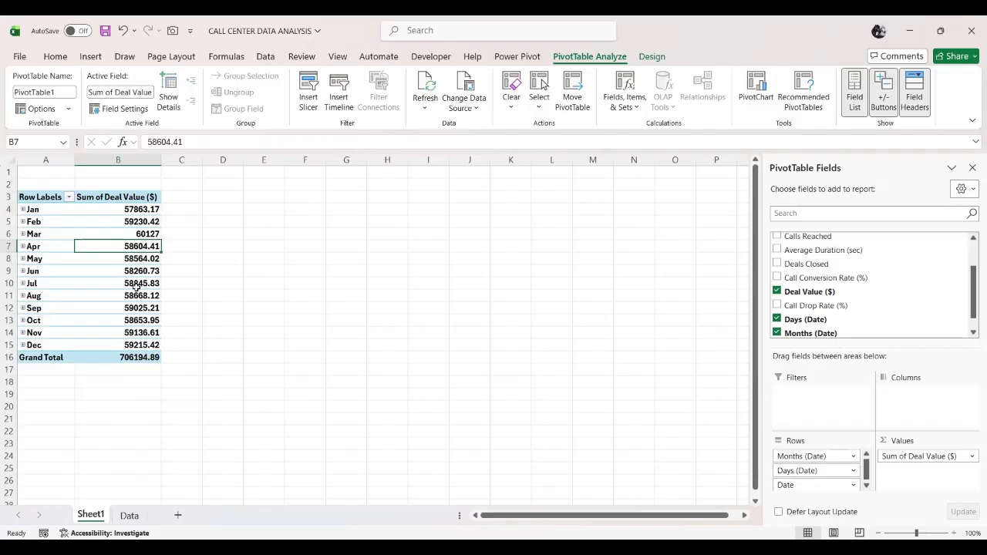
left_click(144, 236)
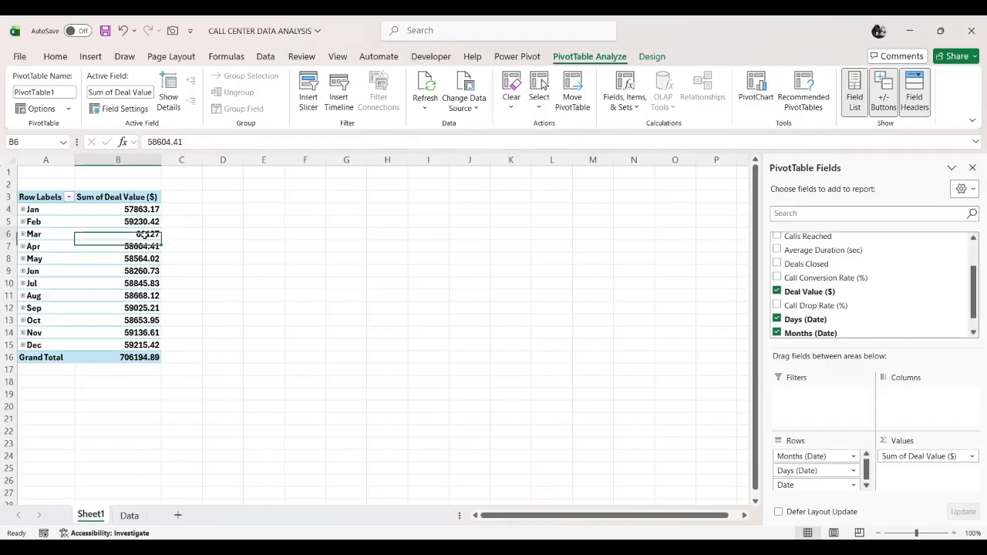
Show the Sum of Deal Value ($) figures as % of Grand Total.
left_click(131, 209)
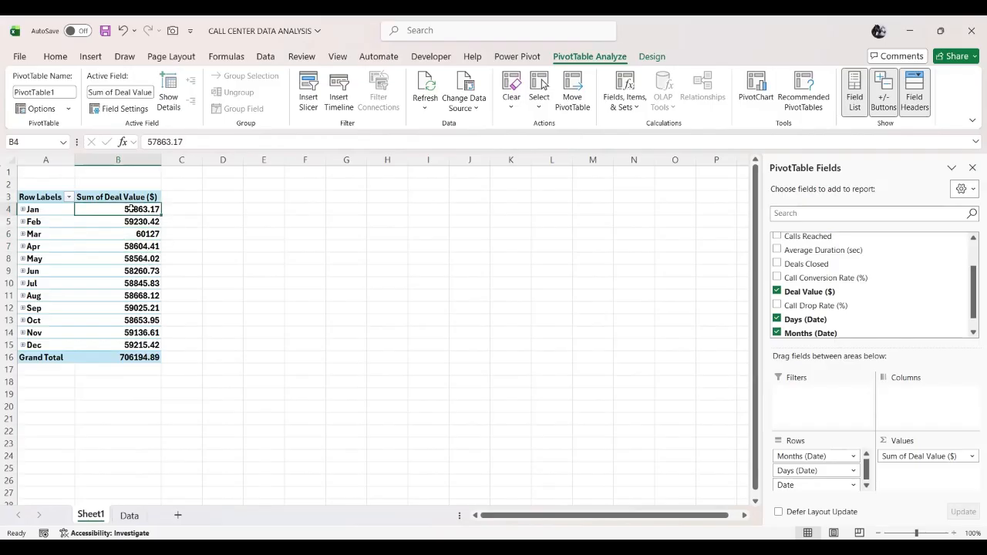
right_click(131, 208)
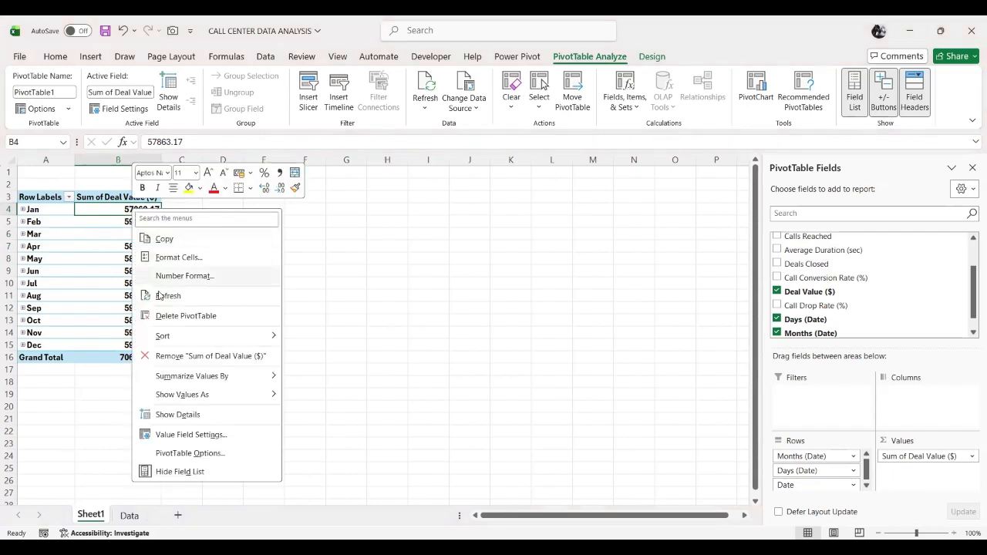
mouse_move(182, 396)
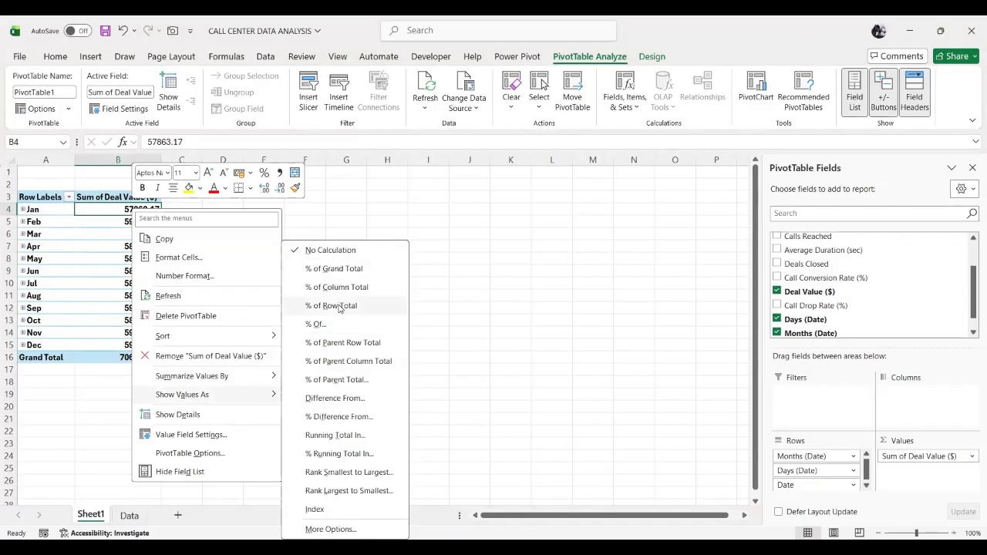
left_click(341, 267)
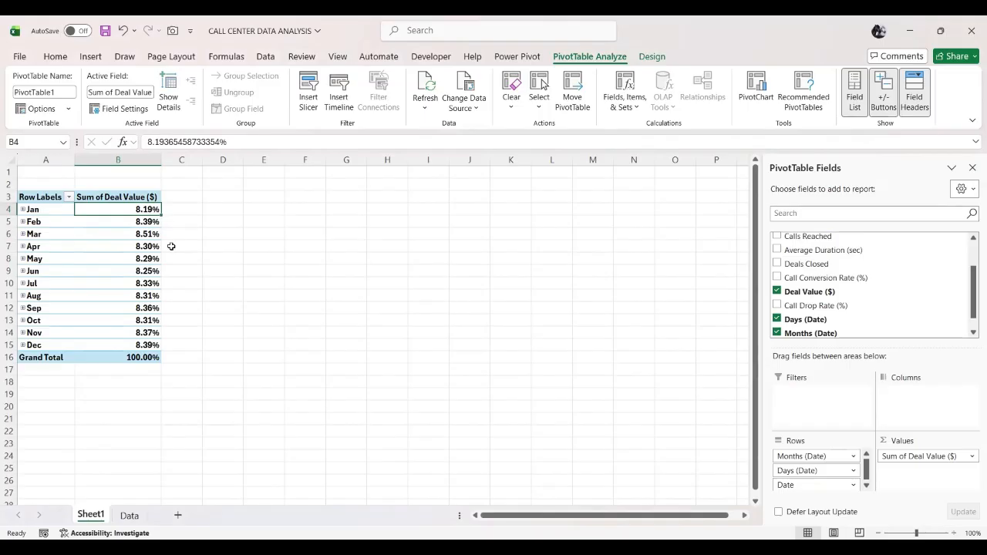
mouse_move(154, 242)
Insert a Line with Markers PivotChart of the monthly deal value shares and place it beside the PivotTable.
left_click(90, 57)
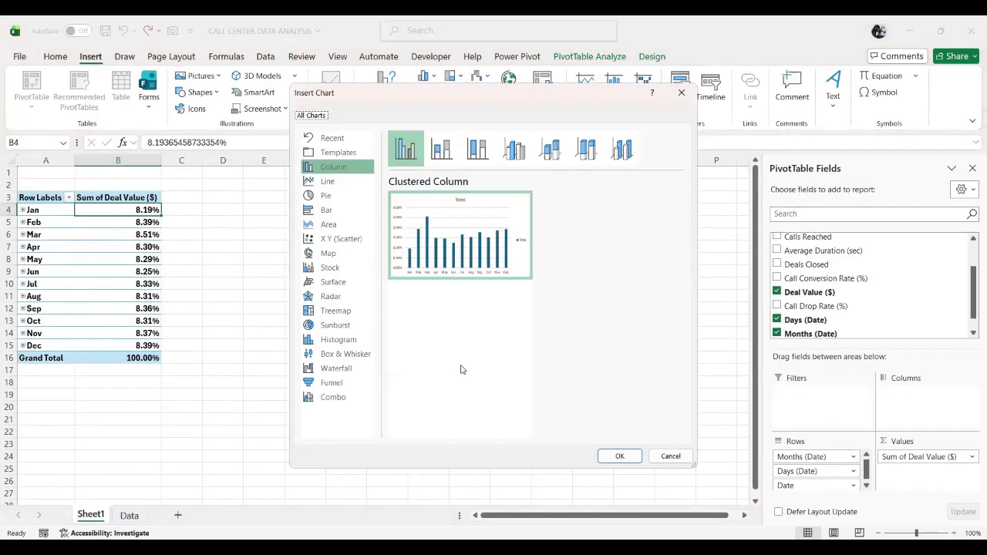
left_click(326, 182)
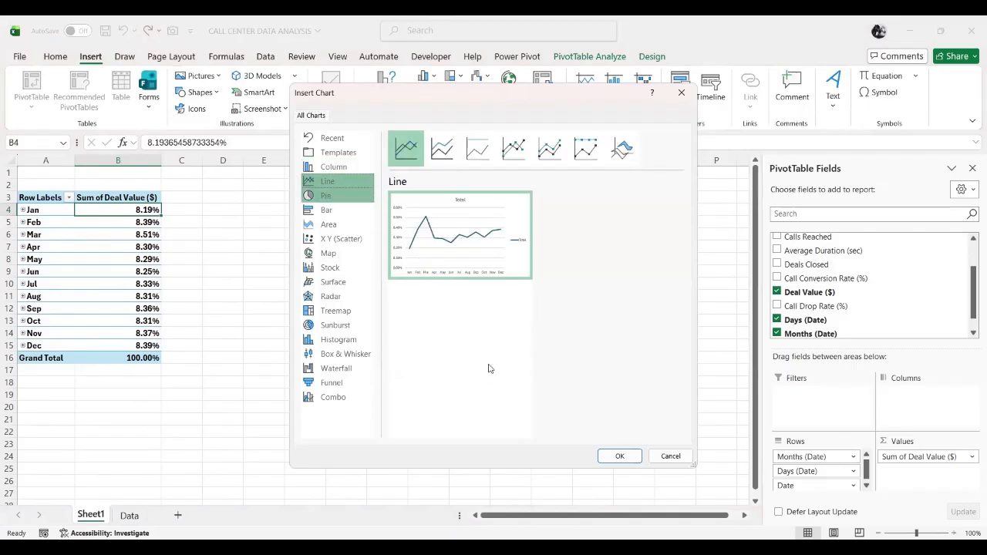
left_click(513, 150)
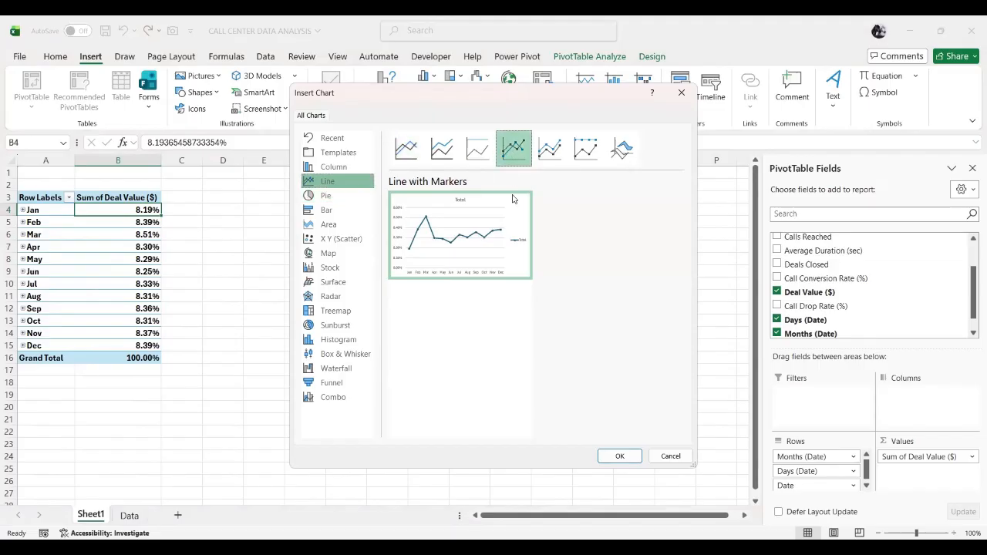
left_click(629, 460)
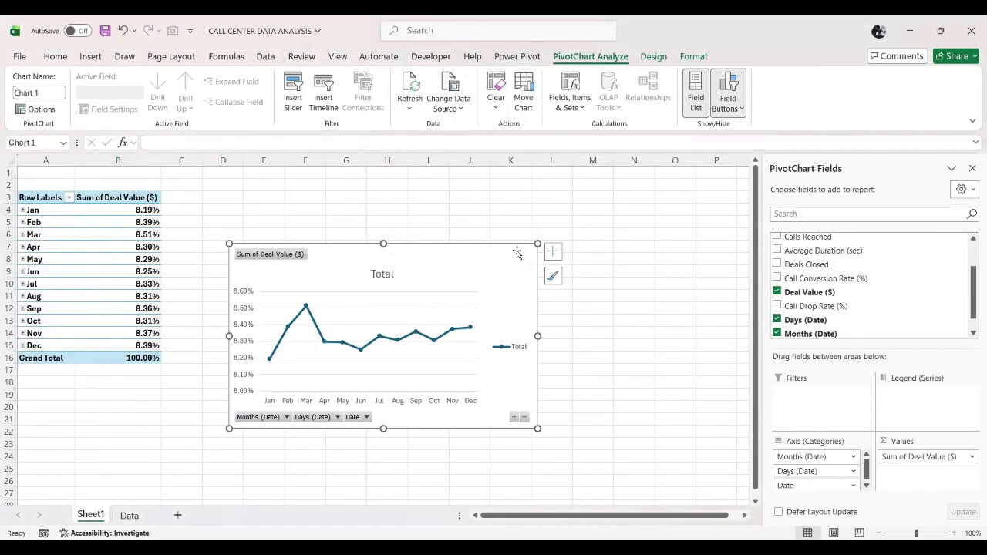
left_click_drag(496, 187, 513, 213)
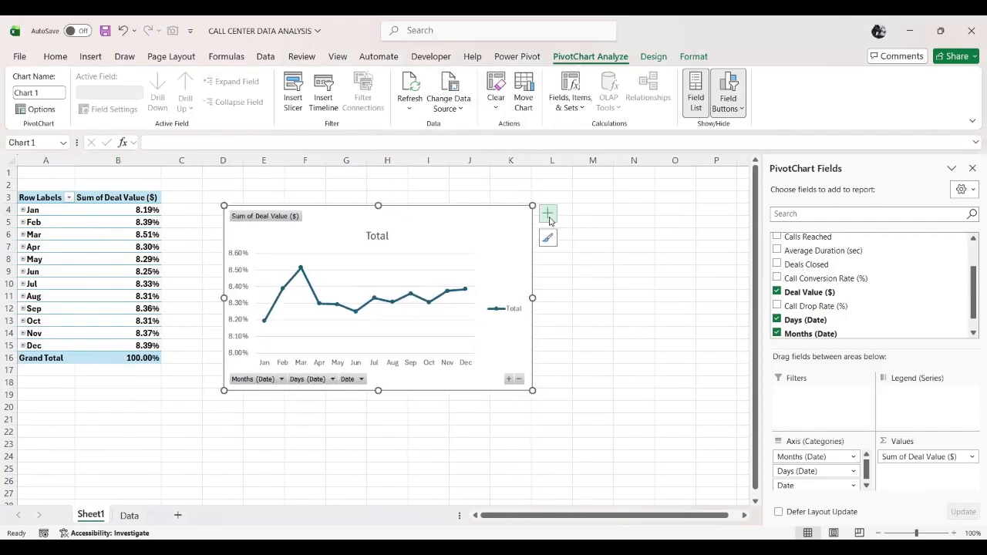
Apply chart Style 2 to the monthly deal value line chart.
left_click(547, 217)
left_click(547, 238)
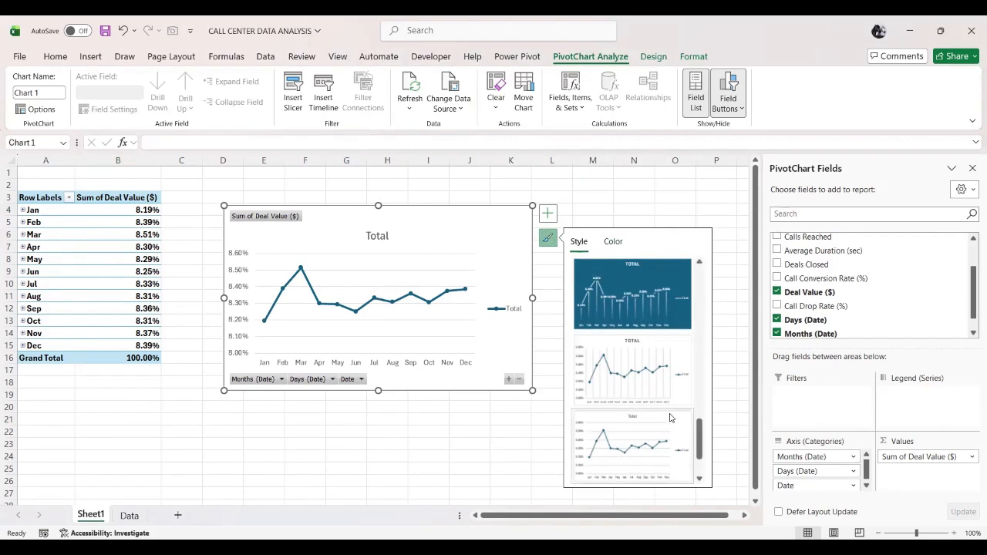
left_click_drag(699, 439, 696, 279)
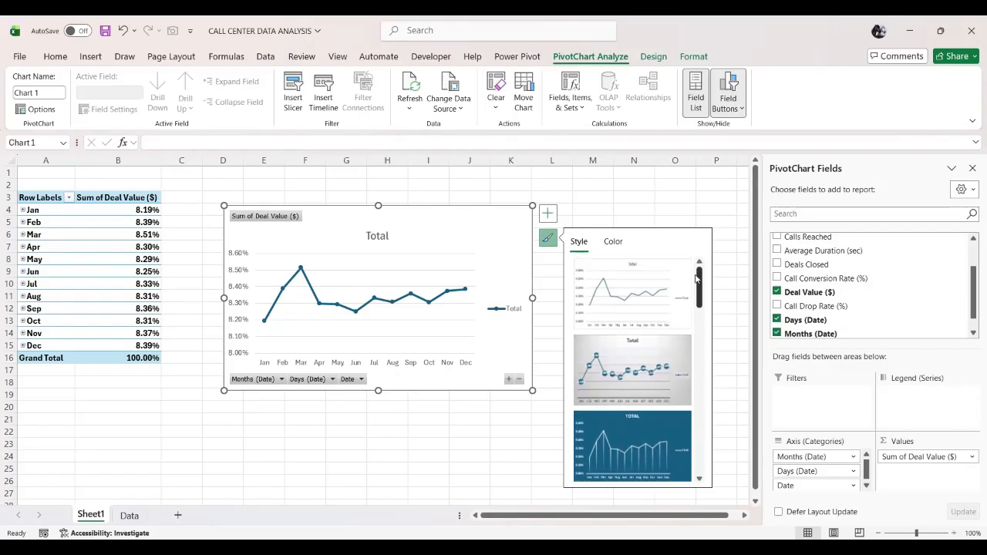
left_click_drag(695, 278, 698, 286)
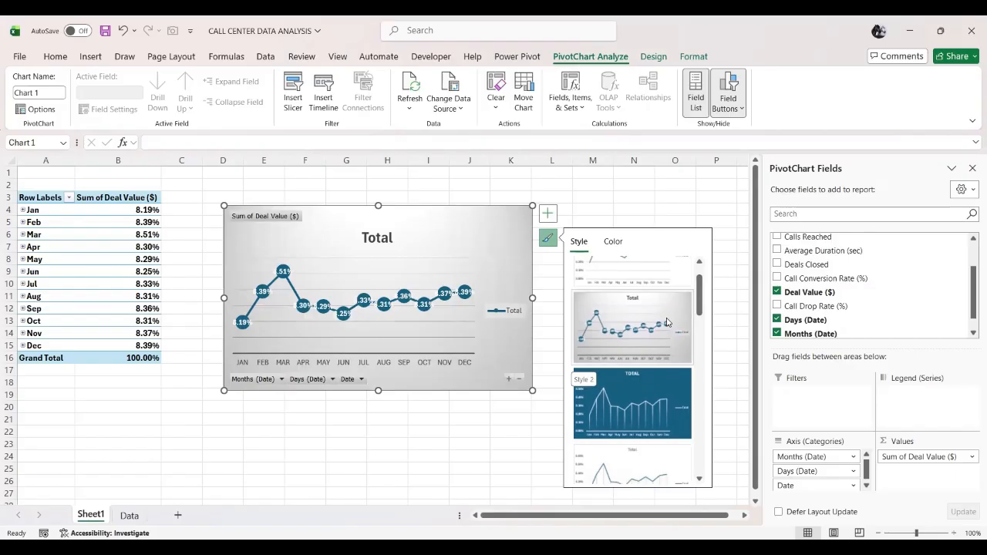
left_click(418, 426)
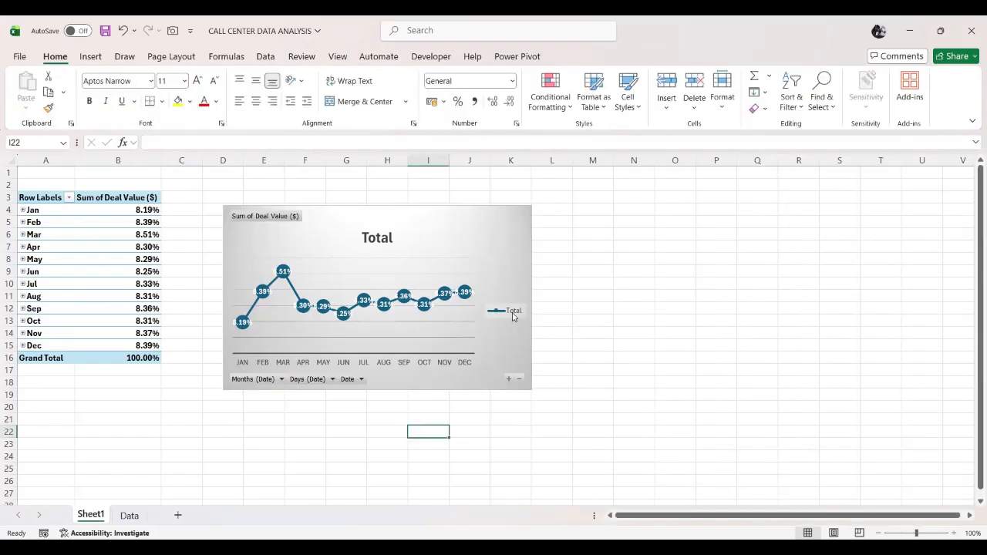
Insert another PivotTable from the Data sheet's SalesData table in a new worksheet.
left_click(131, 521)
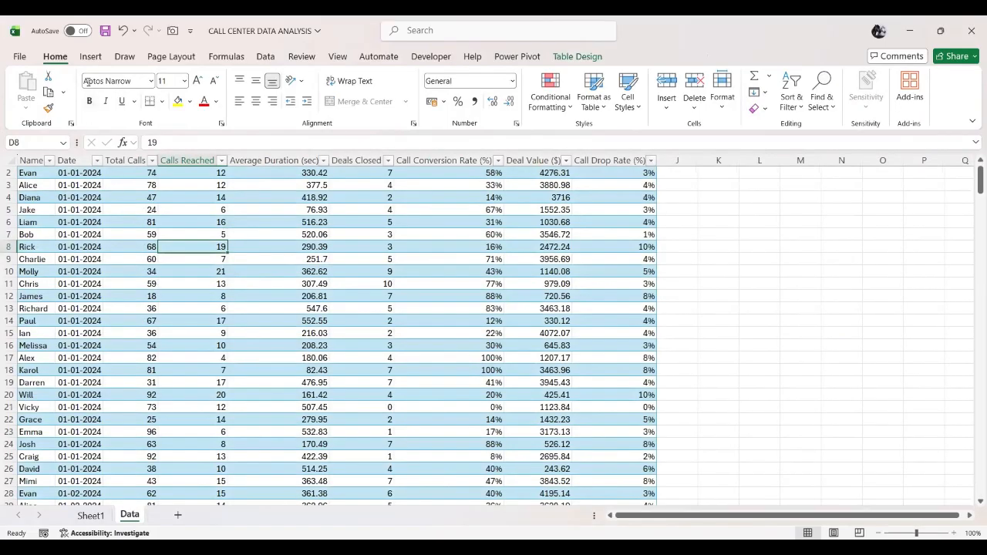
left_click(90, 56)
left_click(33, 80)
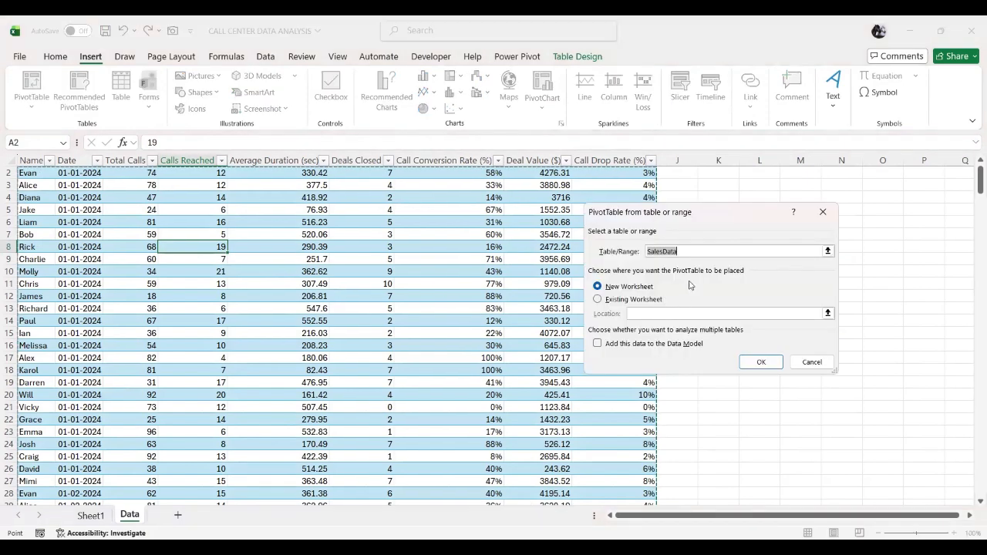
left_click(761, 362)
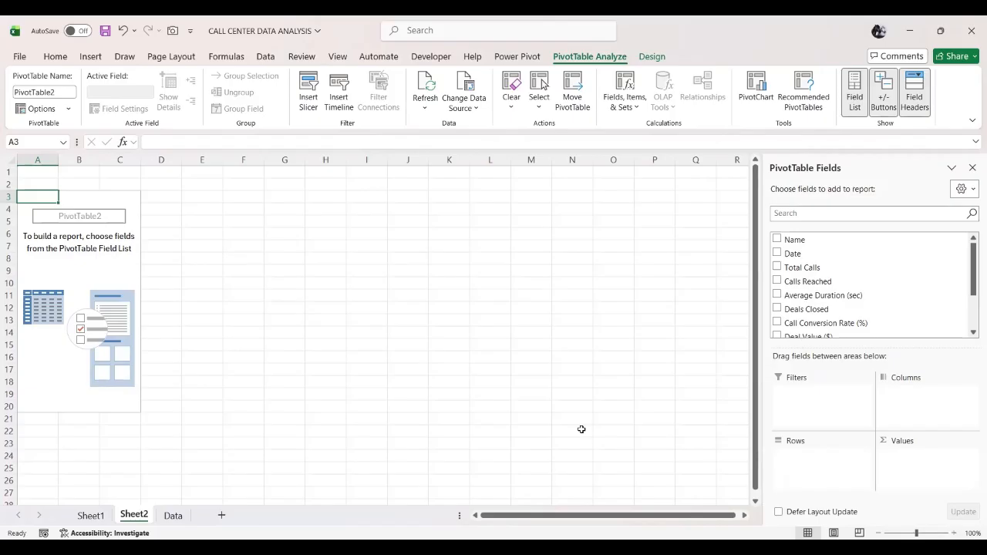
Check the Total Calls column in the Data sheet and add Total Calls as a summed value to the Sheet2 PivotTable.
left_click(174, 515)
scroll(188, 396, "up", 1)
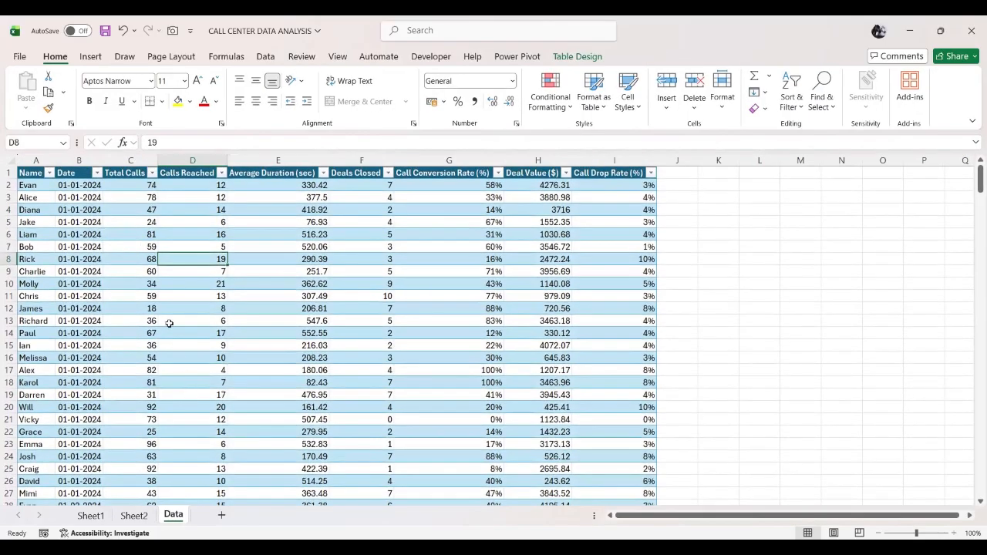
left_click(124, 187)
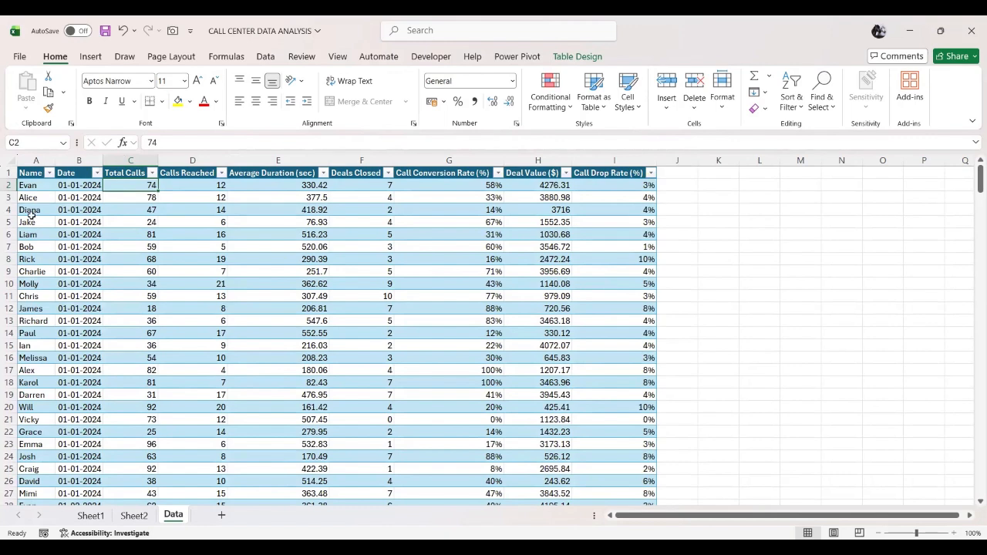
left_click(133, 516)
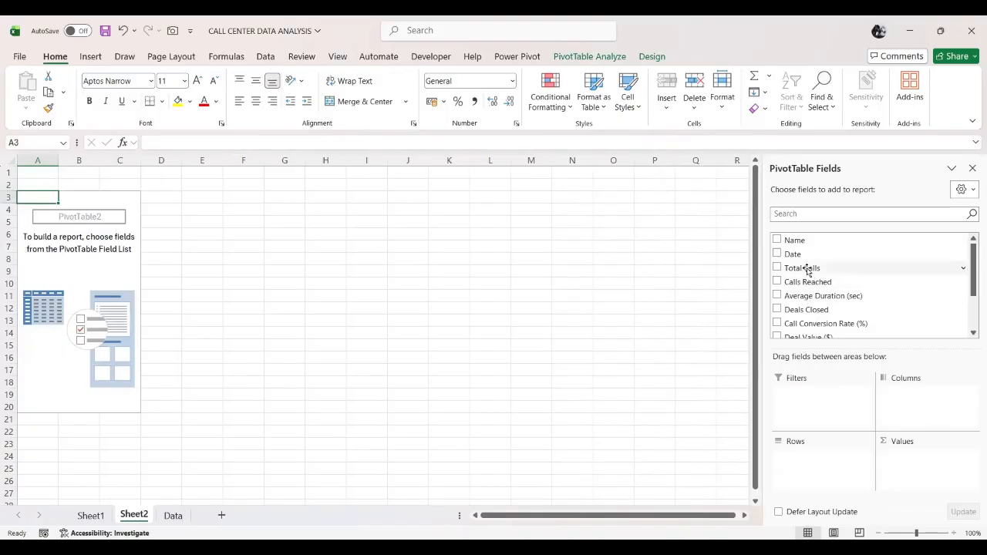
left_click_drag(808, 270, 918, 463)
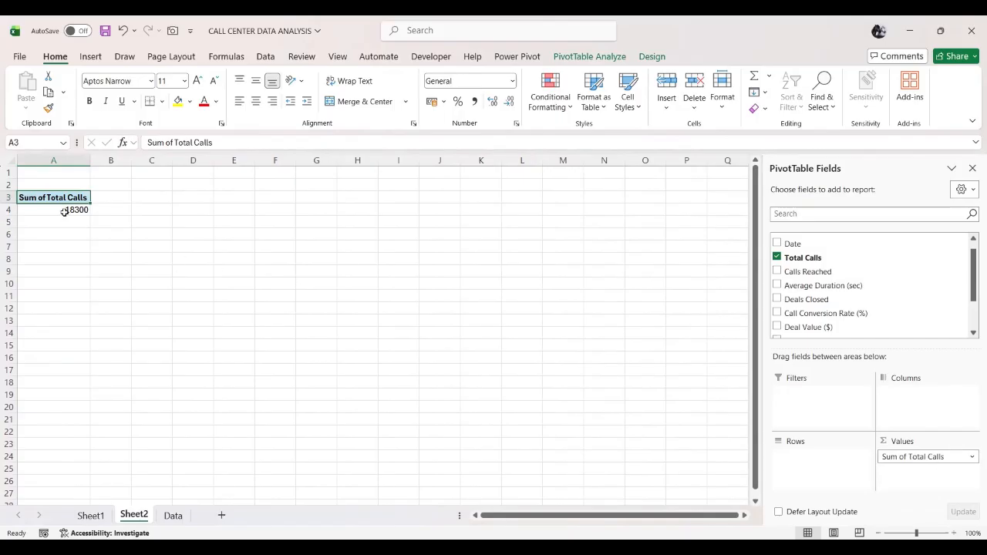
mouse_move(65, 211)
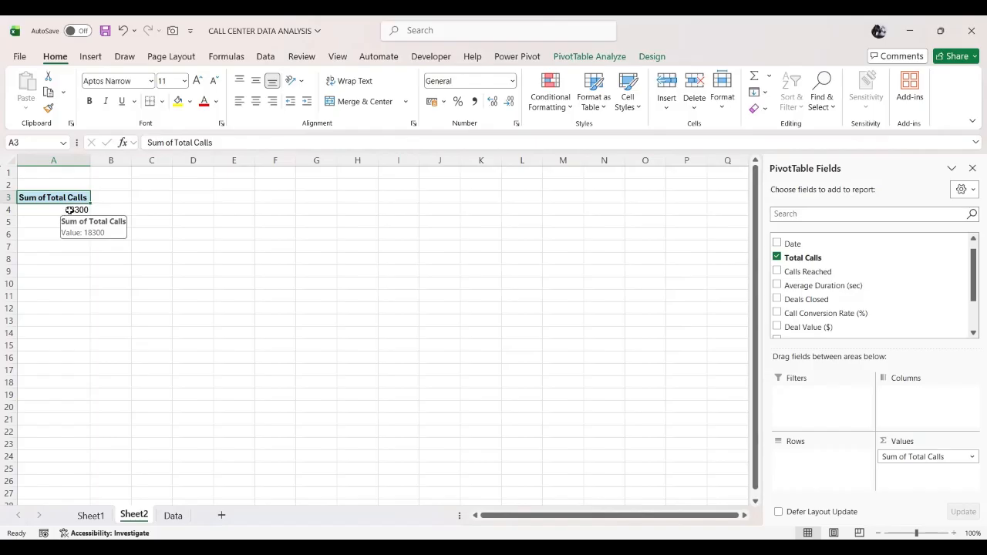
Check the Calls Reached column in the Data sheet and add it as a second summed value to the Sheet2 PivotTable.
left_click(173, 517)
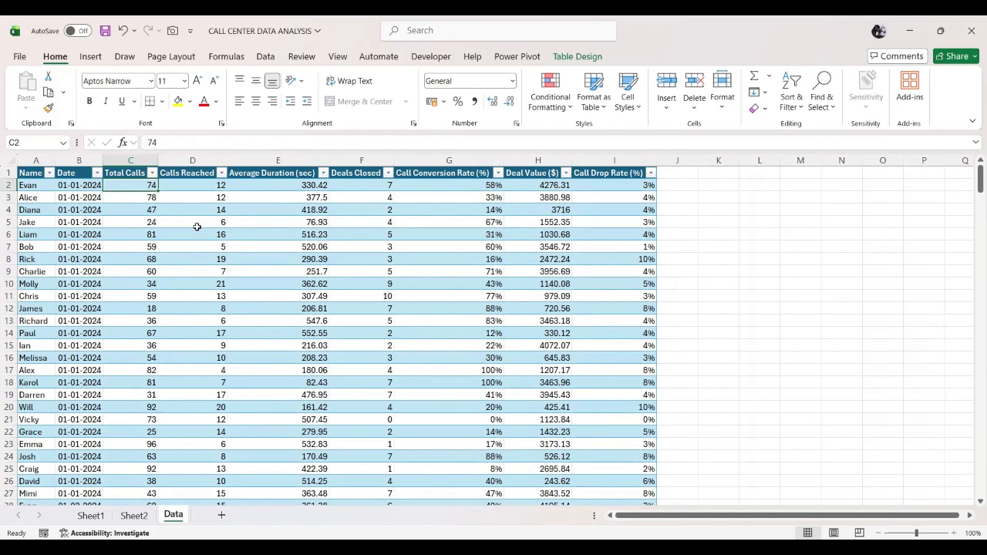
left_click(195, 174)
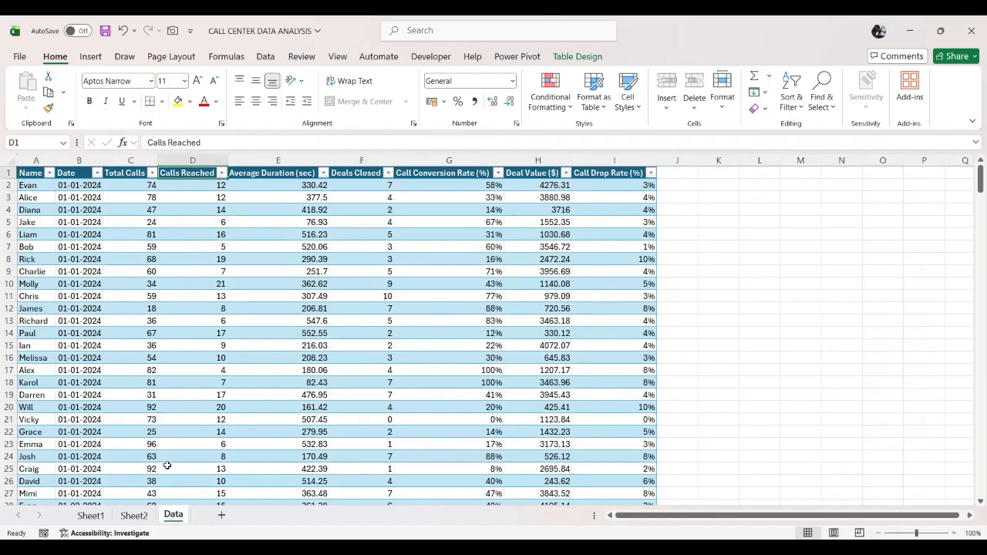
left_click(139, 515)
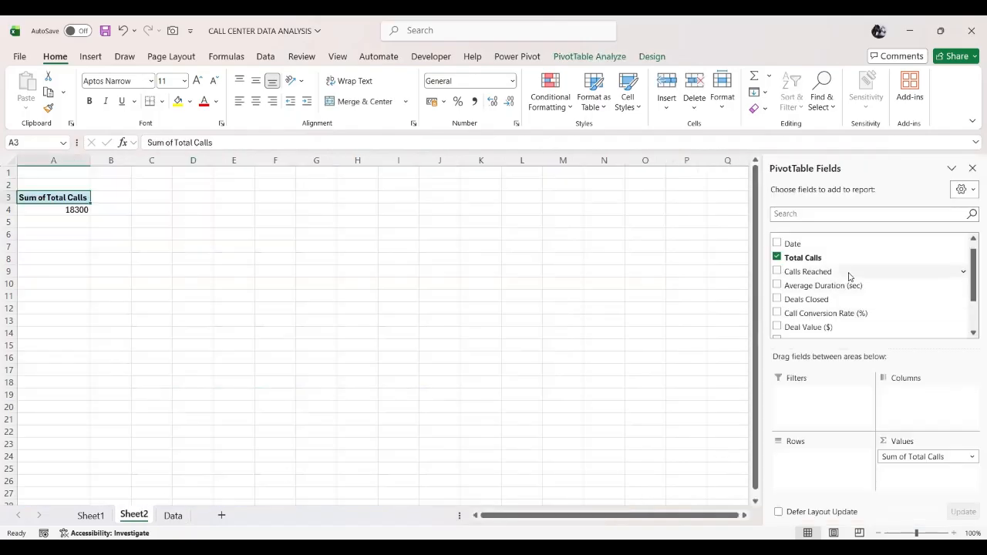
left_click_drag(815, 271, 915, 478)
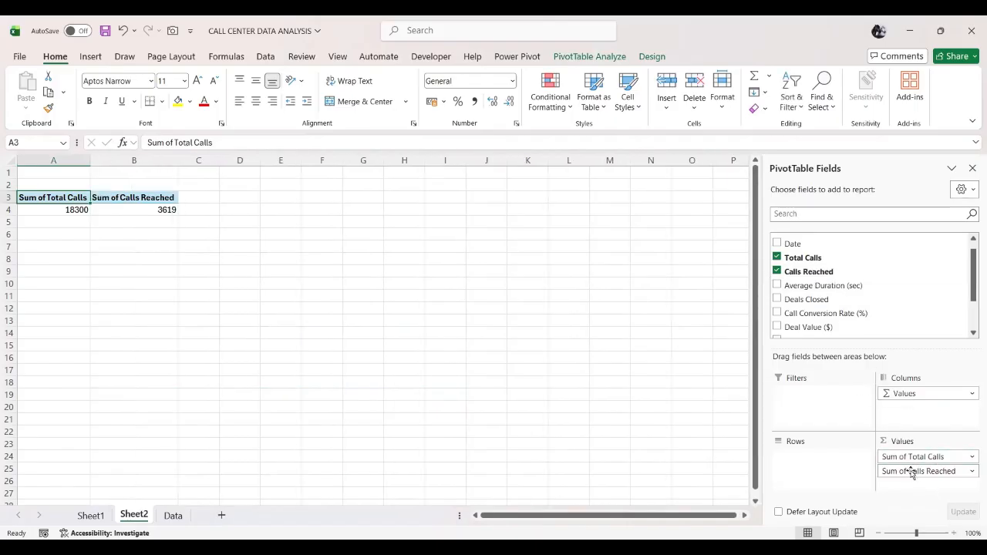
Check the Deal Value ($) column in the Data sheet and add it as a third summed value to the Sheet2 PivotTable.
left_click(75, 210)
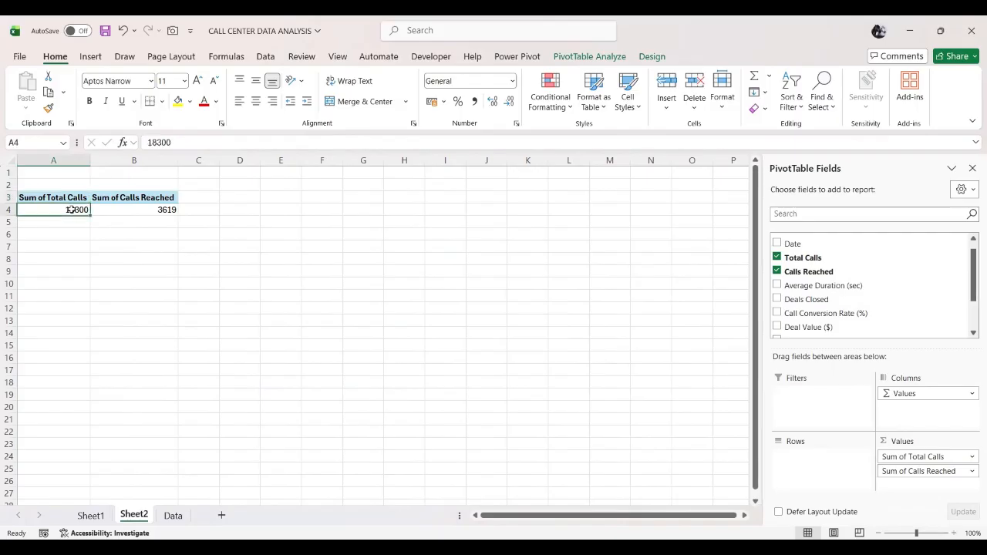
left_click(142, 207)
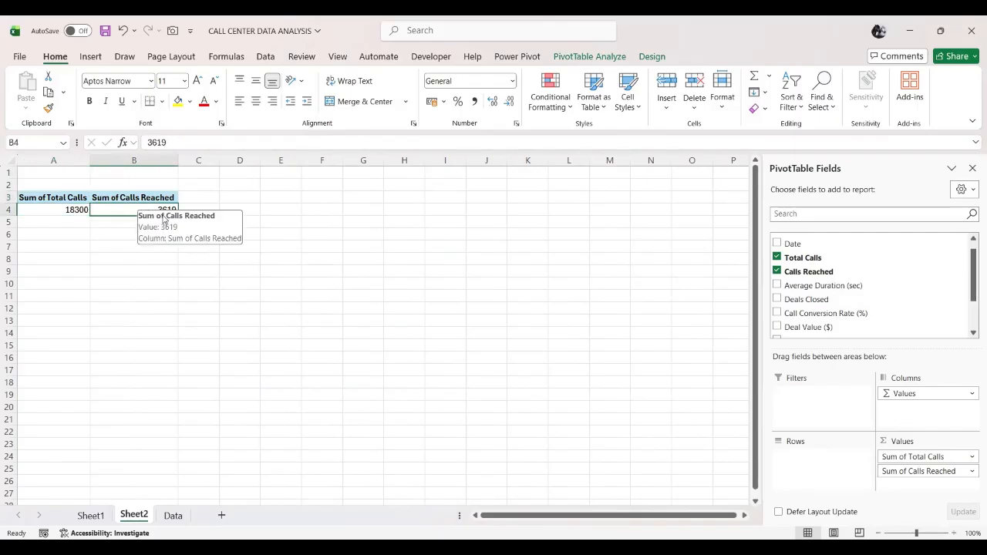
left_click(172, 516)
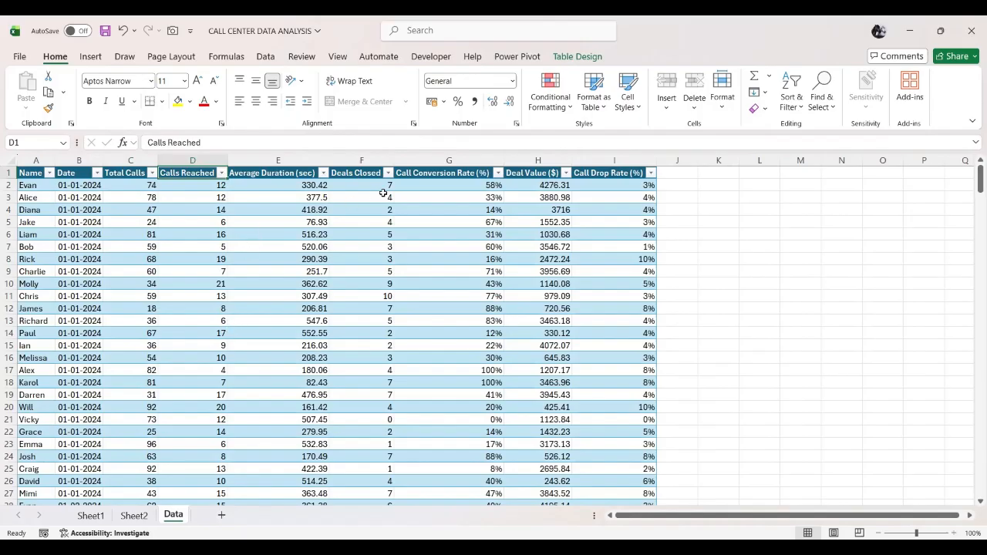
left_click(523, 174)
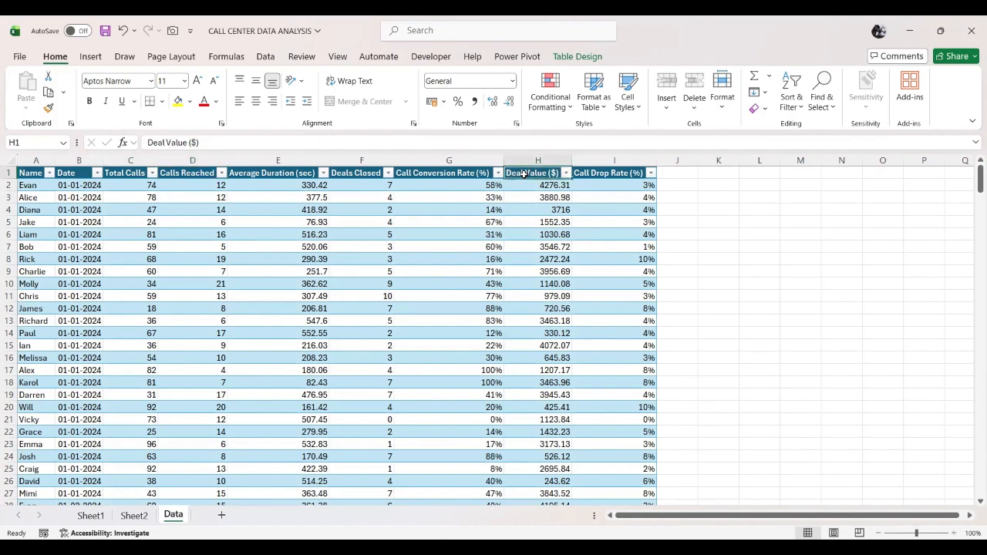
left_click(133, 515)
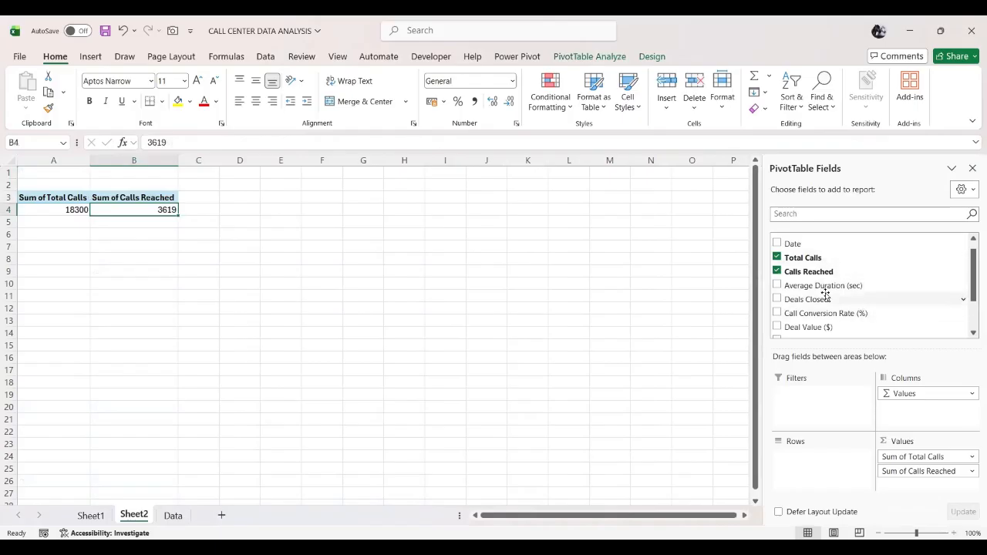
left_click_drag(807, 327, 920, 493)
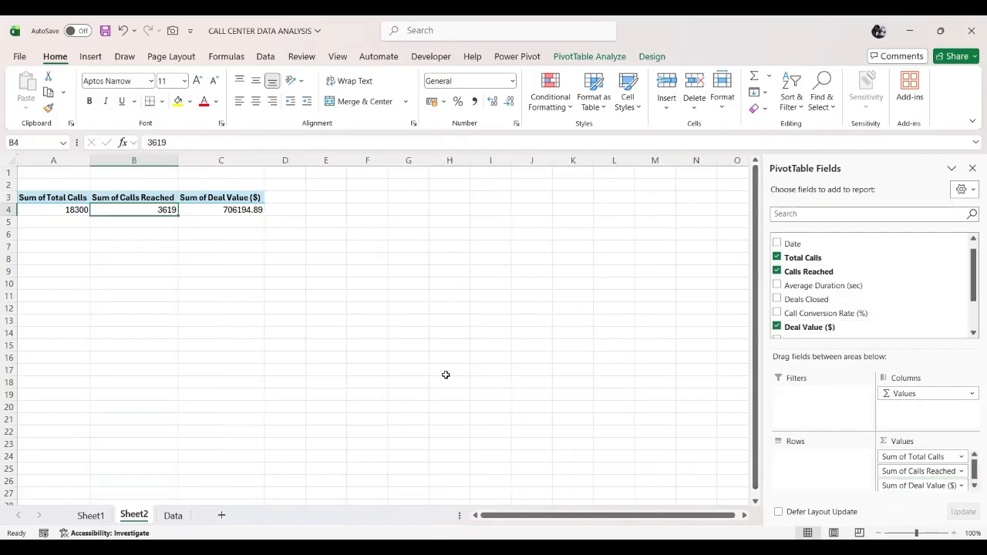
left_click(242, 209)
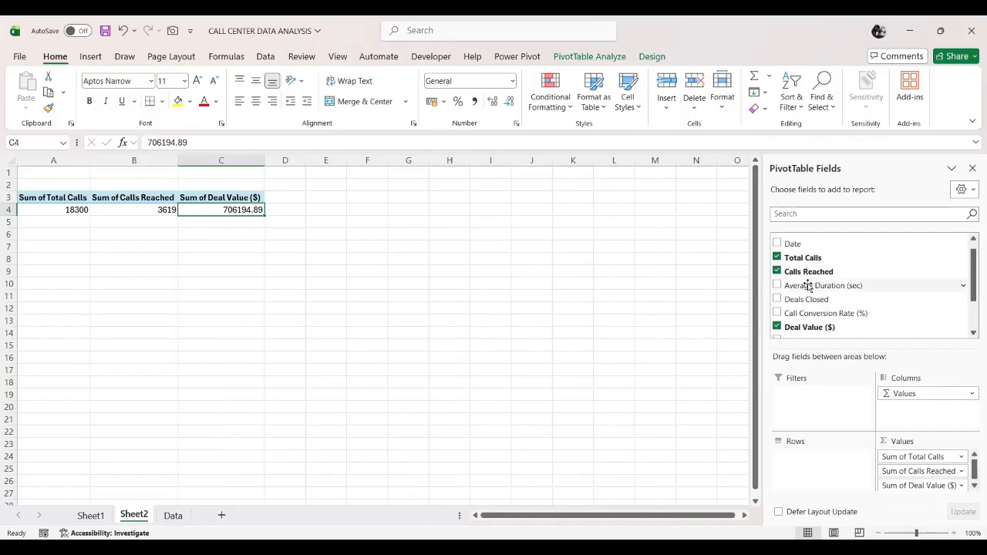
Add Average Duration (sec) as a fourth value in the Sheet2 PivotTable and summarize it by Average.
left_click_drag(807, 286, 931, 500)
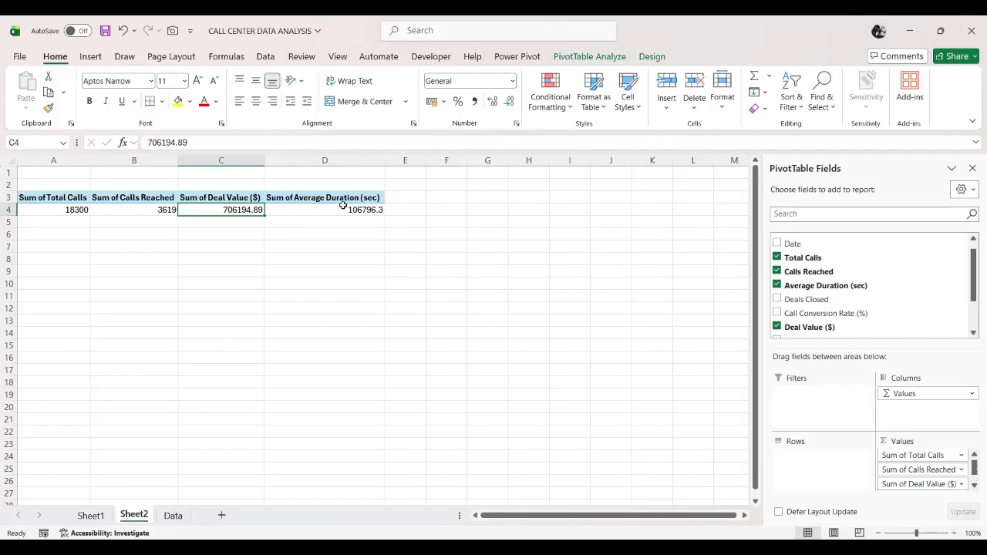
mouse_move(361, 209)
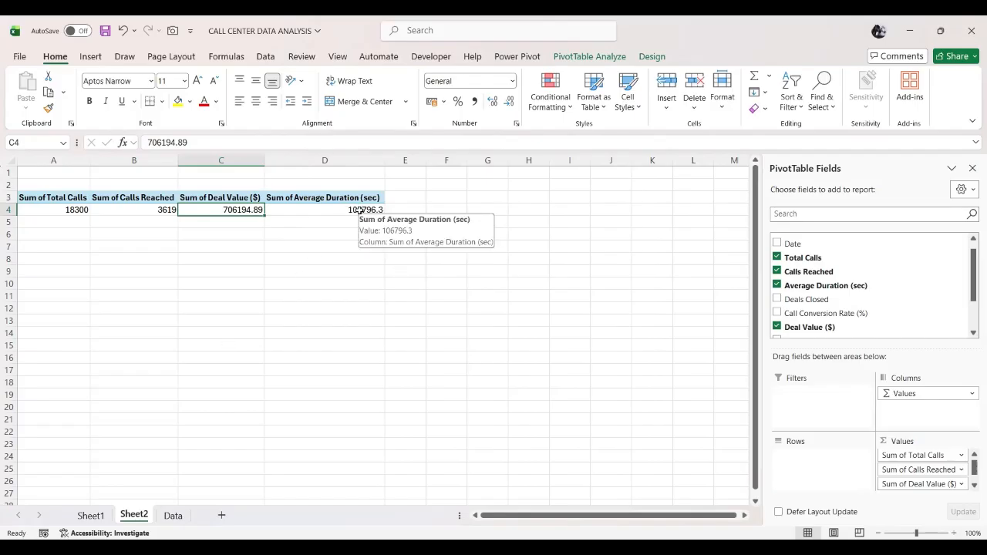
scroll(939, 466, "down", 1)
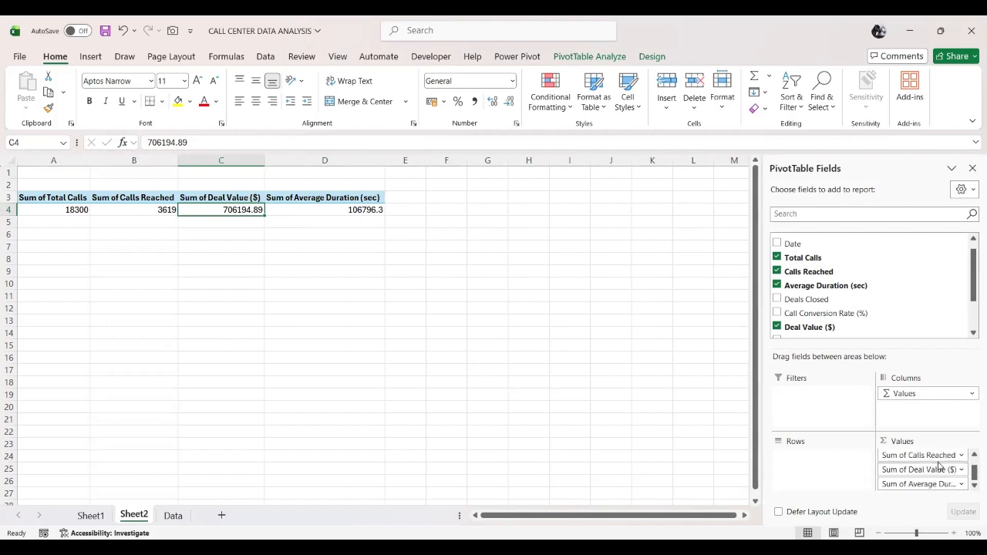
left_click(961, 484)
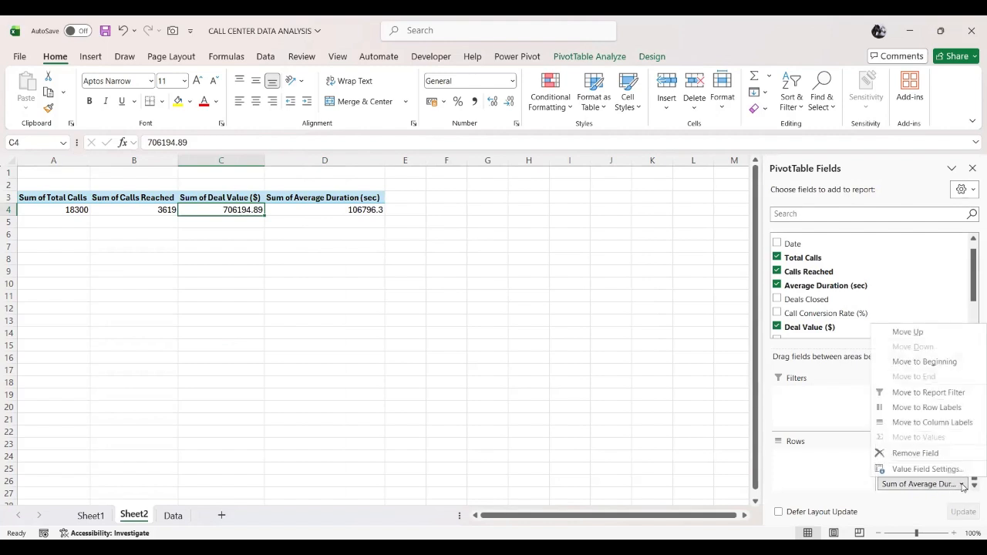
left_click(920, 470)
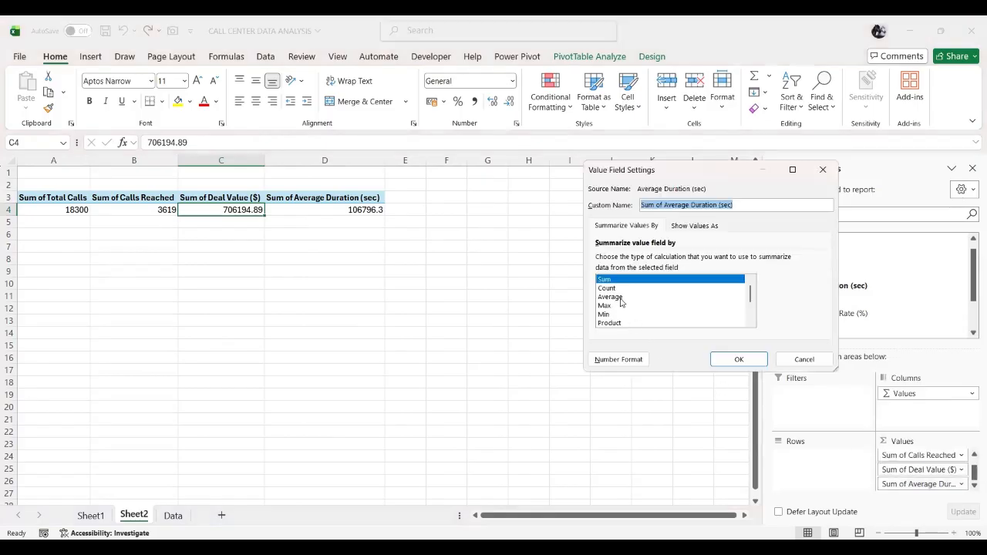
left_click(620, 299)
left_click(727, 360)
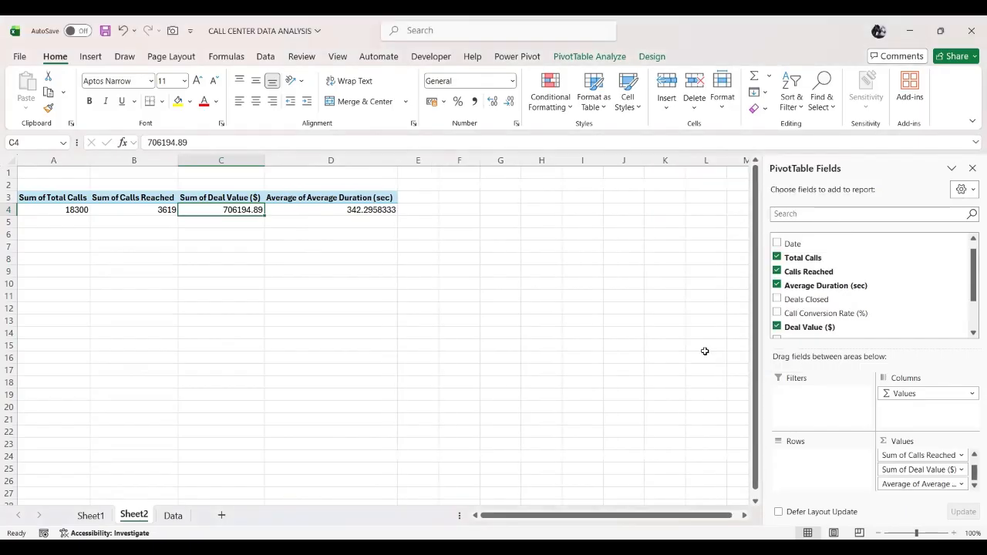
Format the average duration value in the Sheet2 PivotTable to one decimal place.
left_click(377, 210)
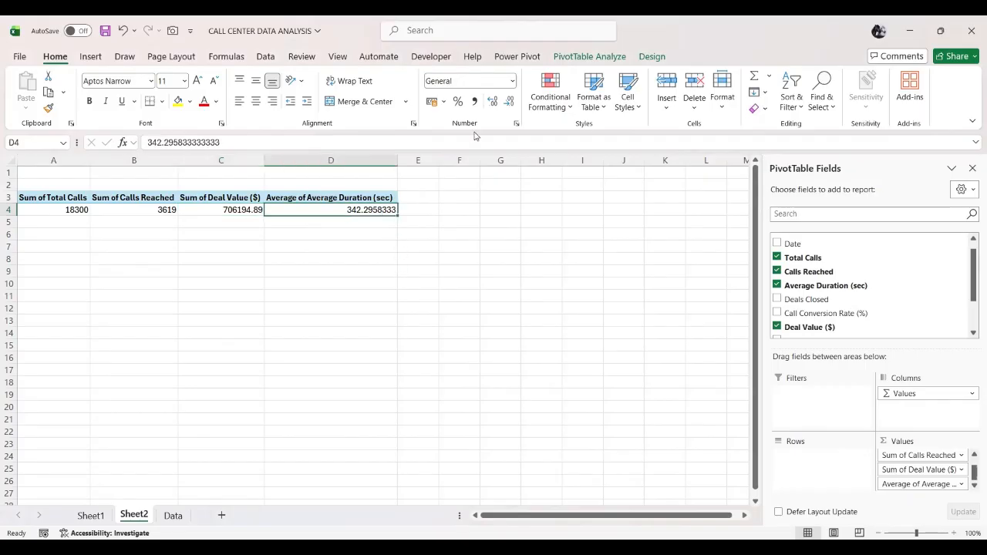
left_click(491, 105)
left_click(491, 105)
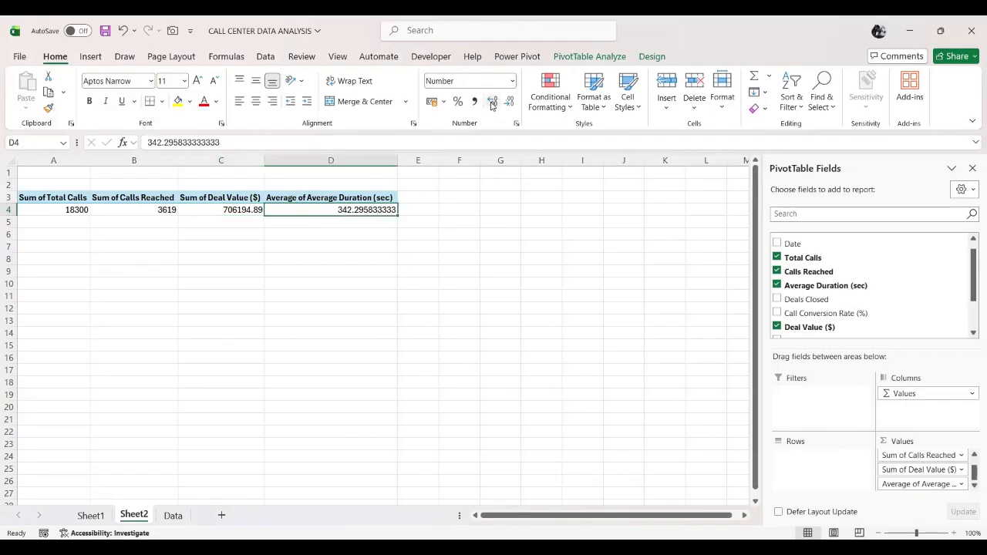
left_click(510, 106)
left_click(509, 105)
left_click(510, 105)
left_click(509, 105)
left_click(510, 106)
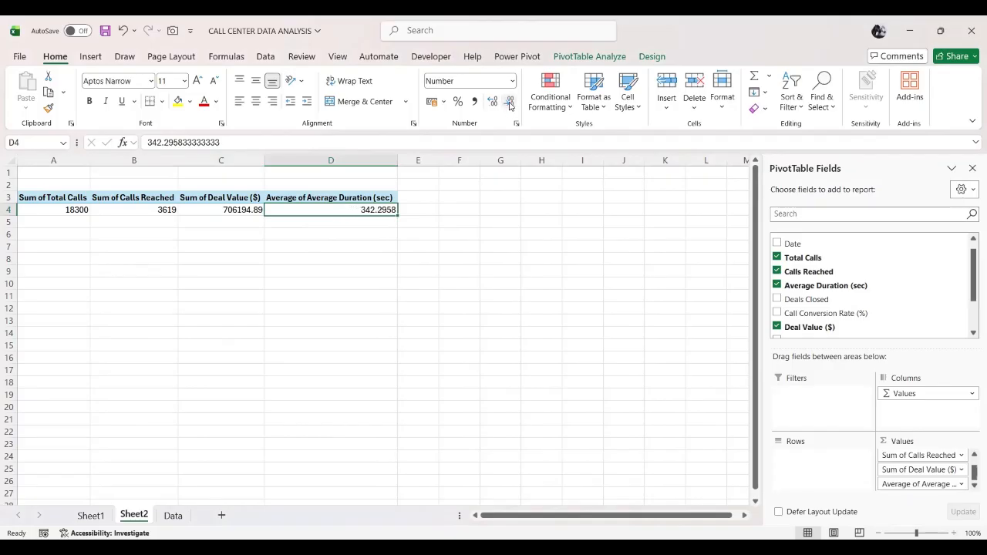
left_click(510, 106)
left_click(510, 106)
left_click(510, 106)
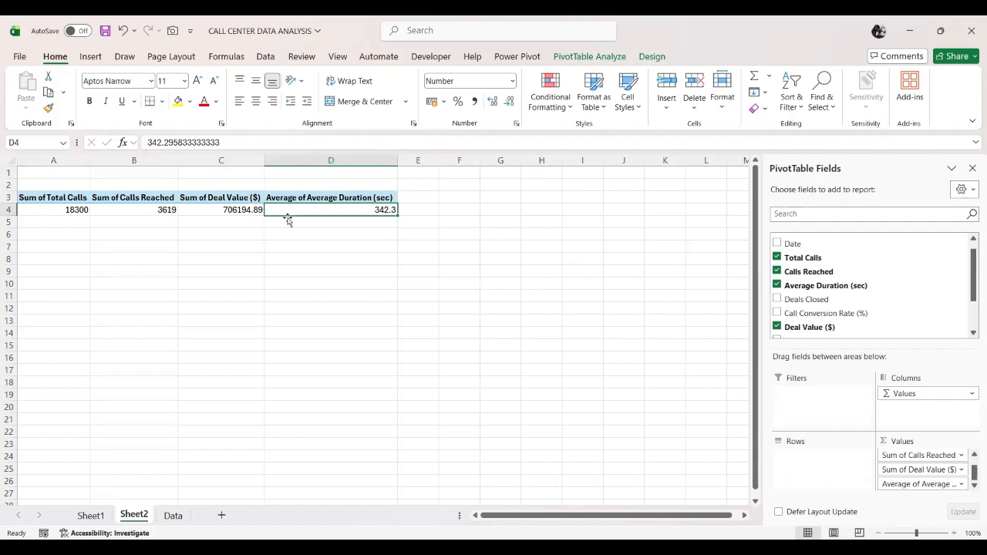
left_click(229, 212)
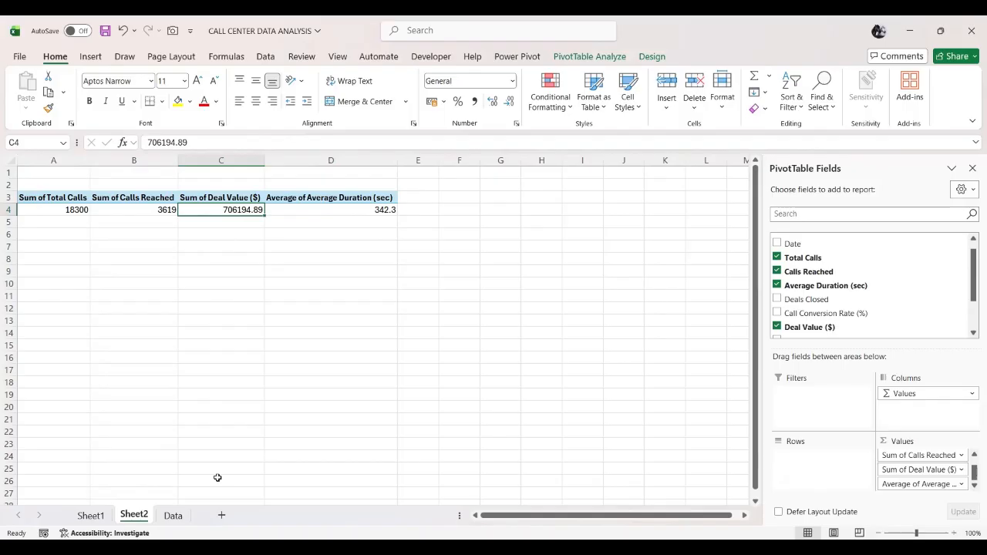
Insert a third PivotTable from the Data sheet's SalesData table in a new worksheet.
left_click(175, 516)
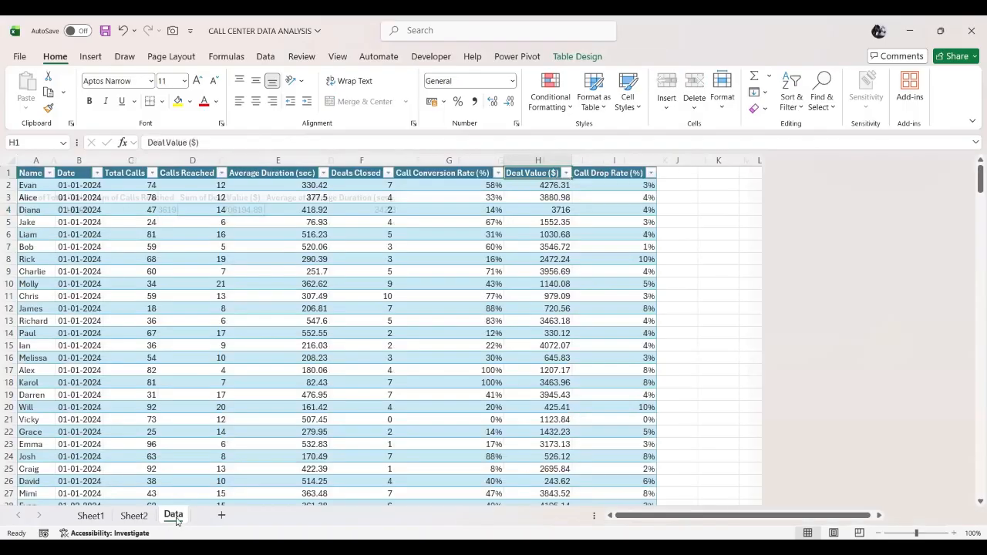
left_click(130, 357)
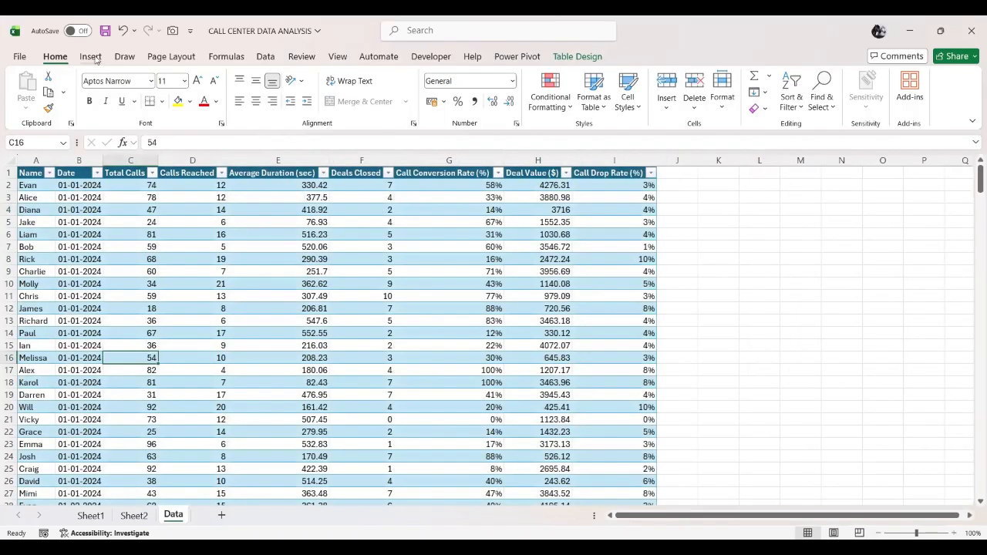
left_click(90, 56)
left_click(30, 95)
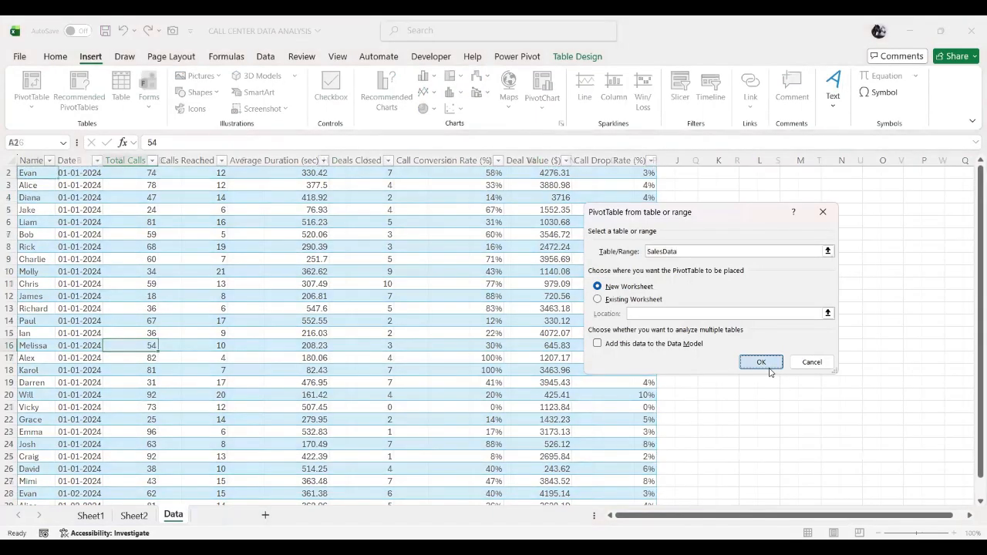
left_click(761, 362)
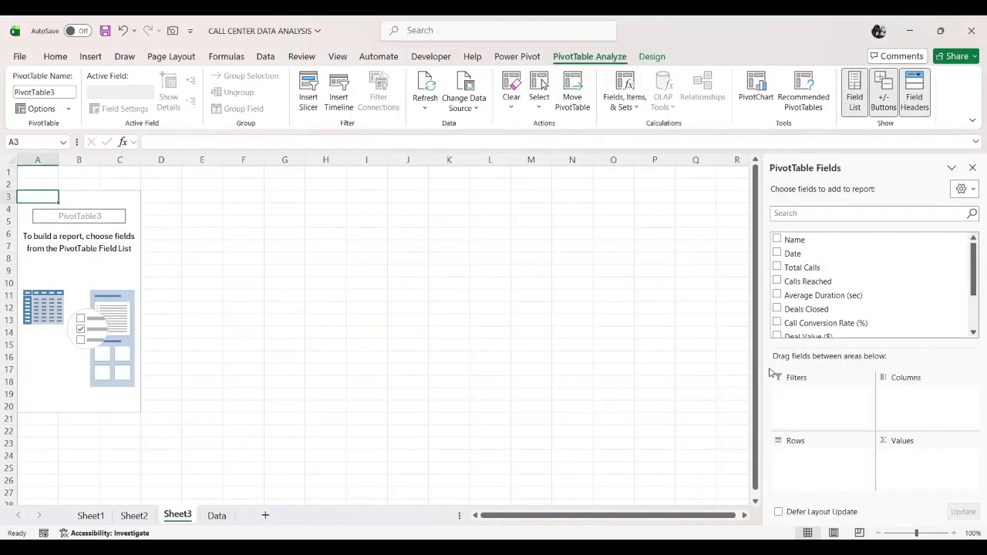
Place Date in the rows and Call Drop Rate (%) in the values of the Sheet3 PivotTable.
left_click_drag(790, 254, 811, 447)
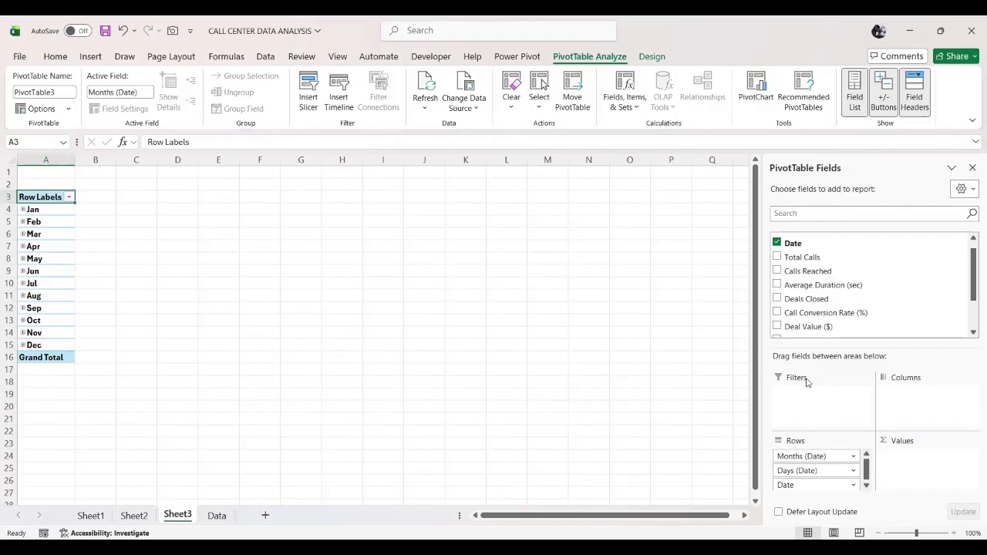
scroll(802, 294, "down", 3)
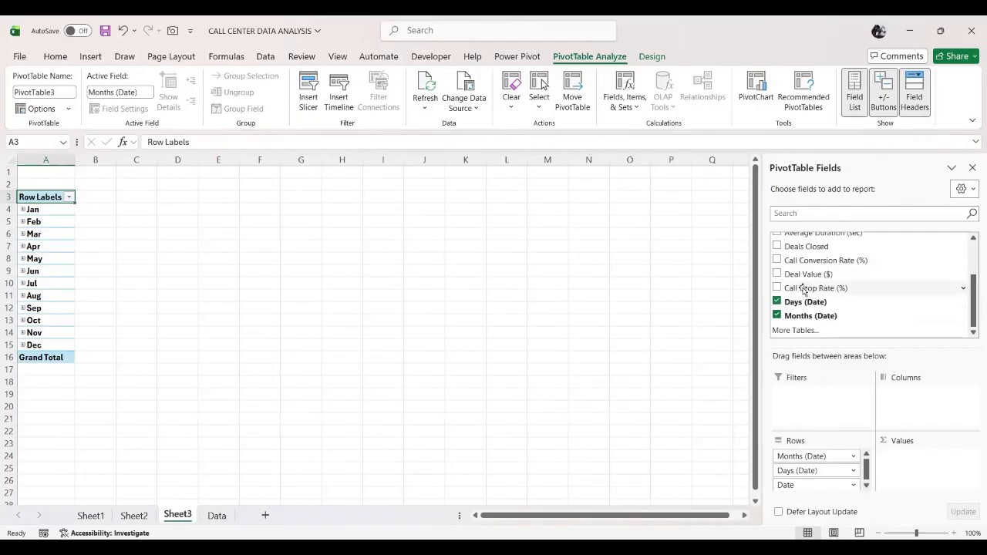
left_click_drag(804, 289, 916, 458)
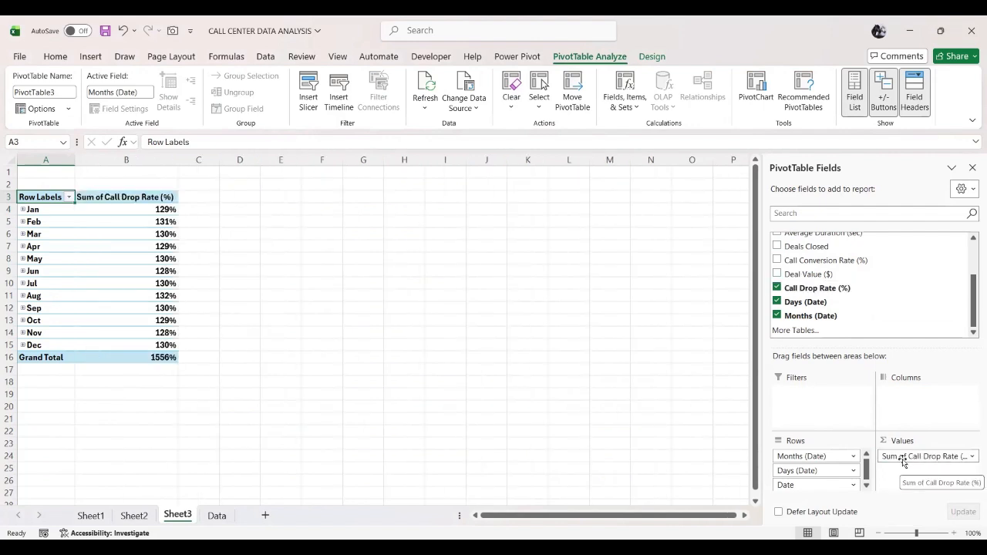
Summarize the Call Drop Rate (%) values in the Sheet3 PivotTable by Average.
left_click(973, 457)
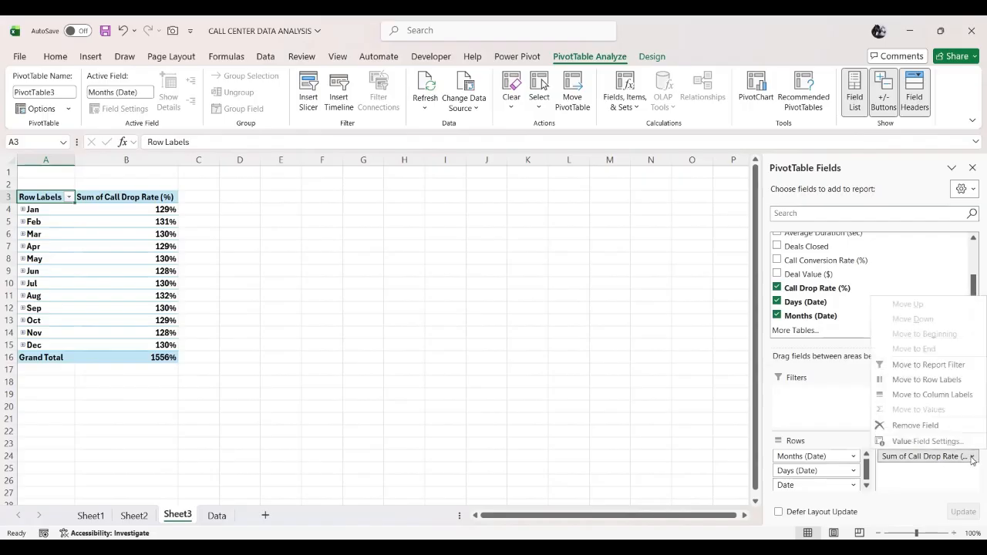
left_click(928, 441)
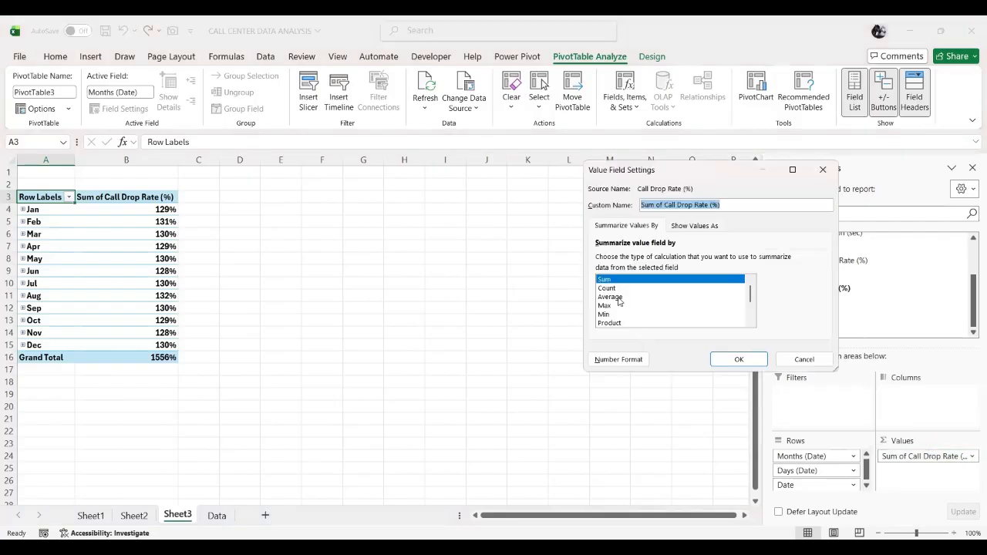
left_click(619, 299)
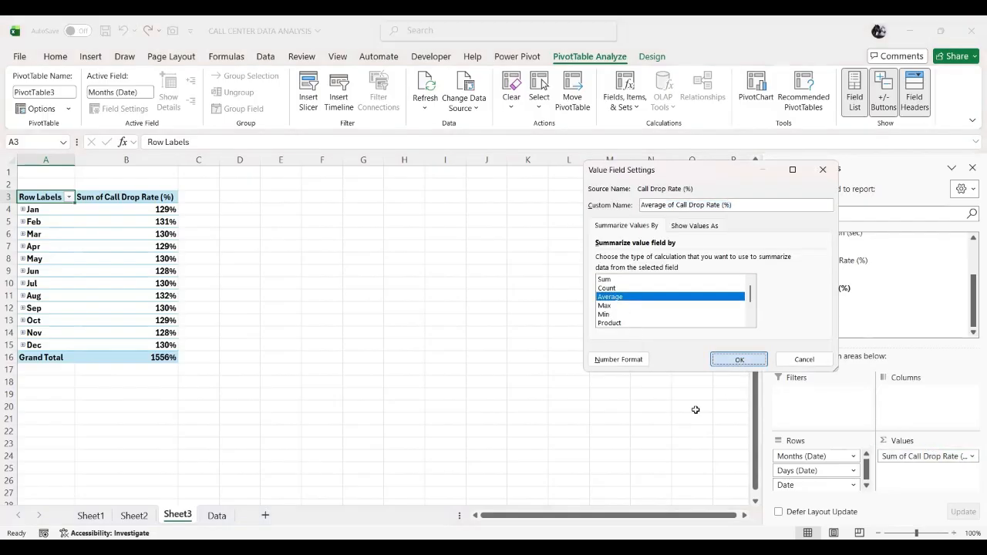
key("Return")
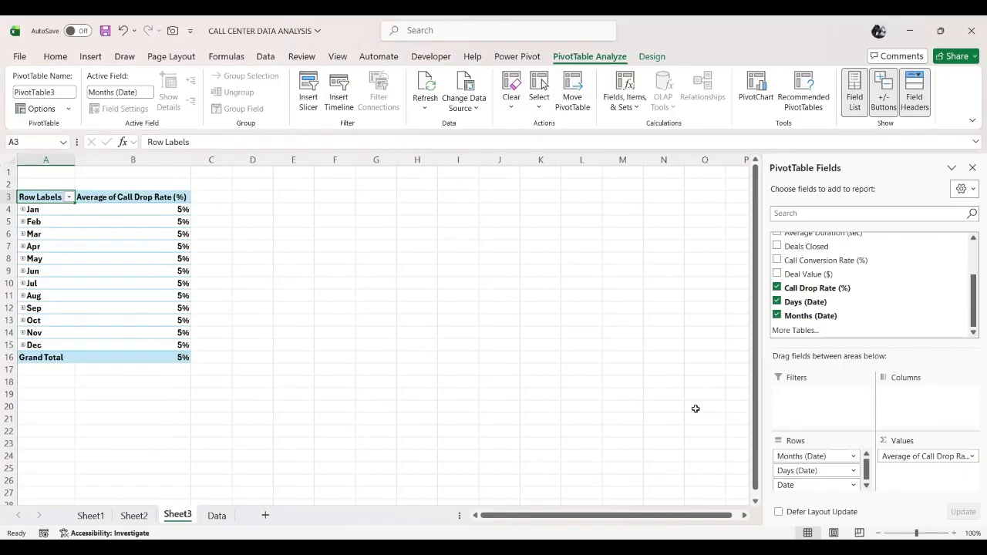
Format the monthly average call drop rates and their grand total as percentages with two decimal places.
left_click_drag(168, 209, 177, 359)
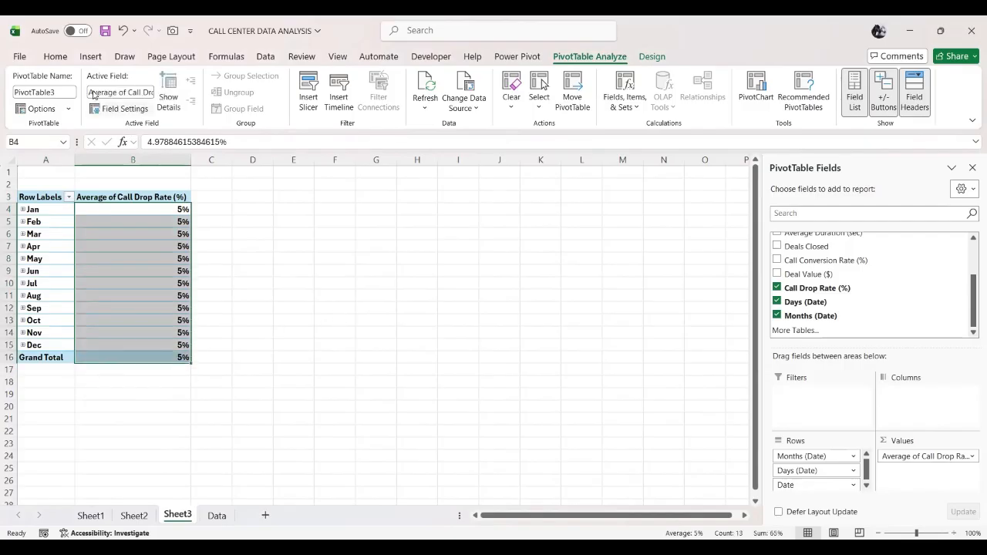
left_click(55, 56)
left_click(494, 102)
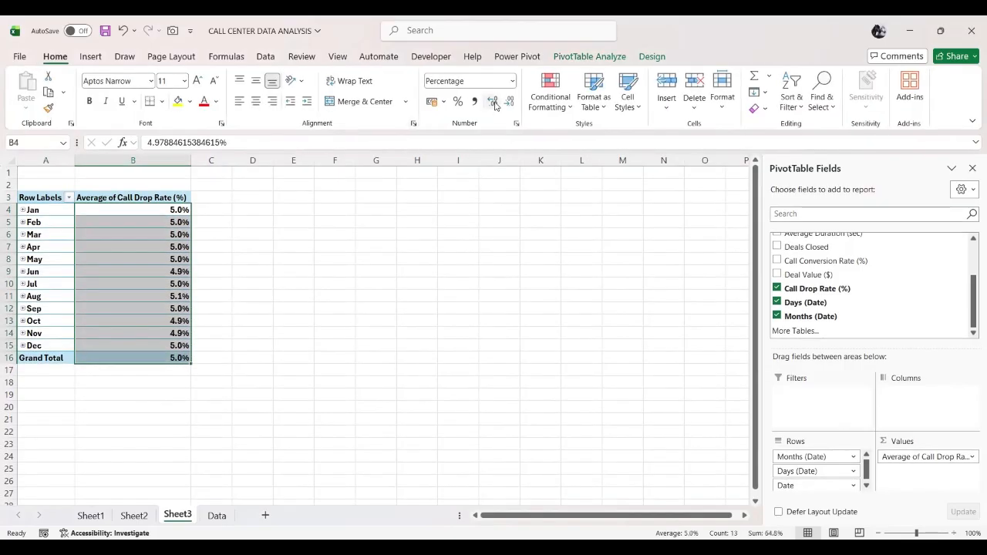
left_click(494, 103)
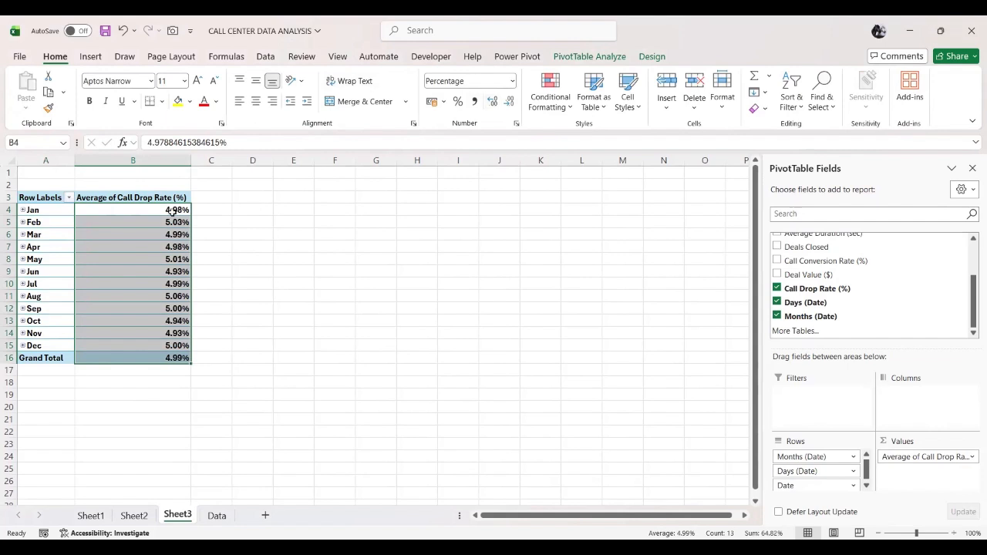
left_click(224, 415)
Insert an Area PivotChart from the Sheet3 average call drop rate PivotTable and place it beside the table.
left_click(111, 235)
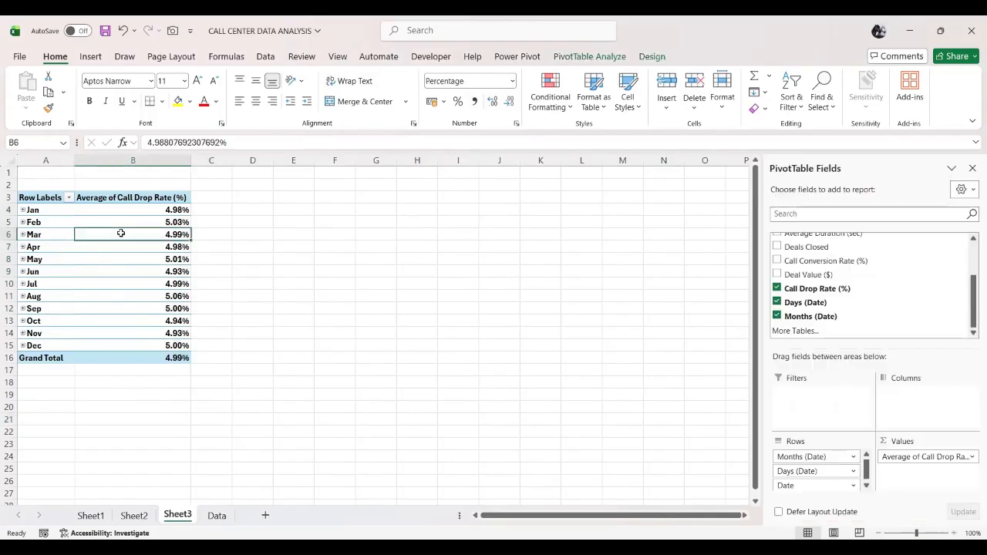
left_click(91, 57)
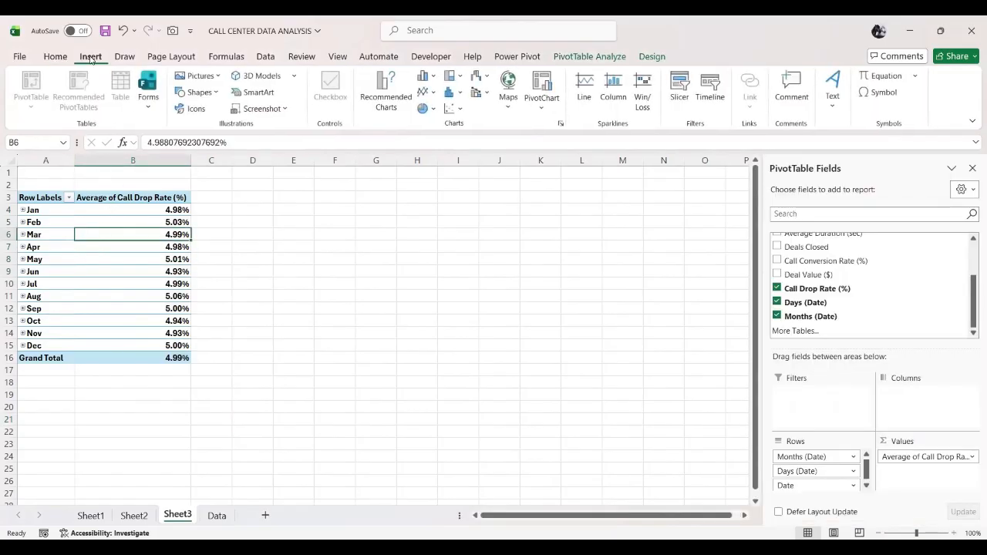
left_click(387, 97)
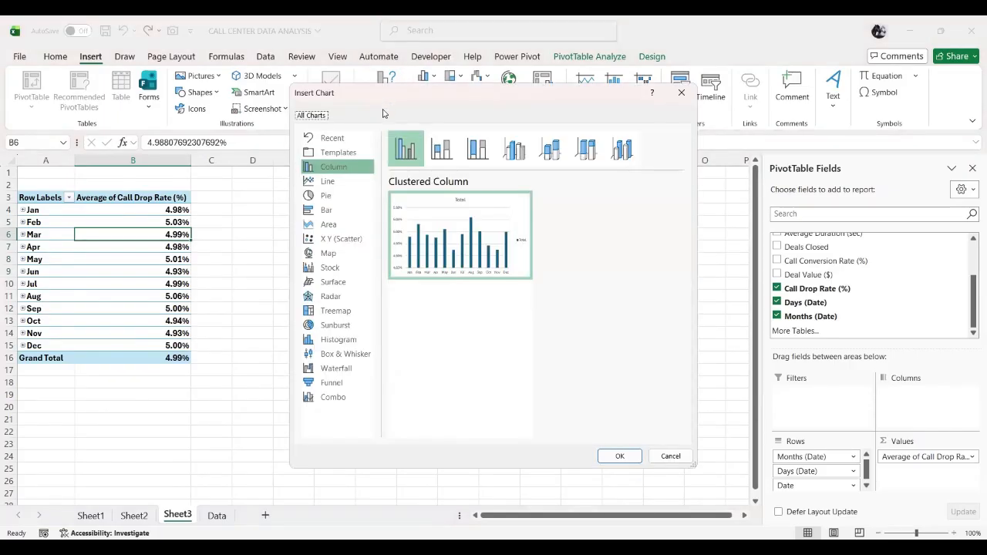
left_click(344, 227)
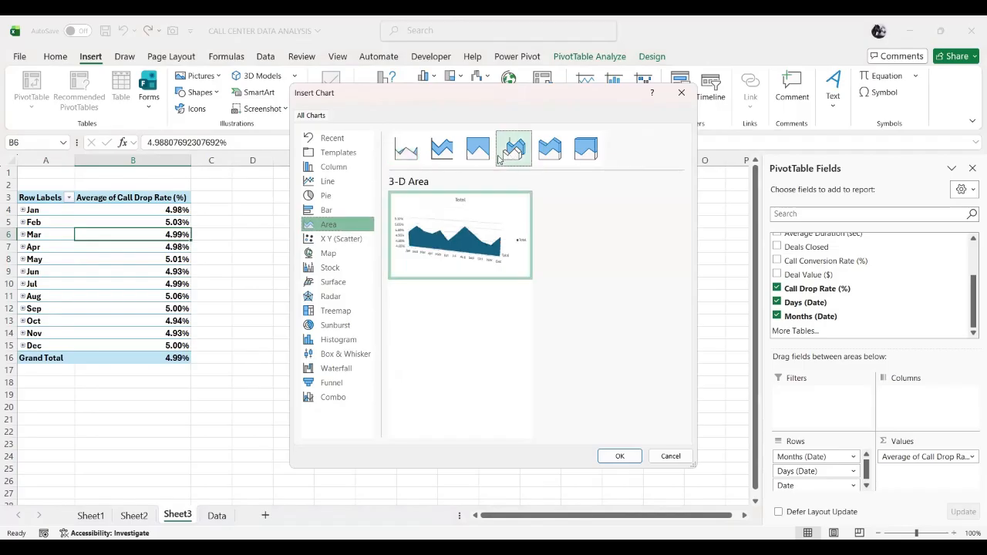
left_click(404, 154)
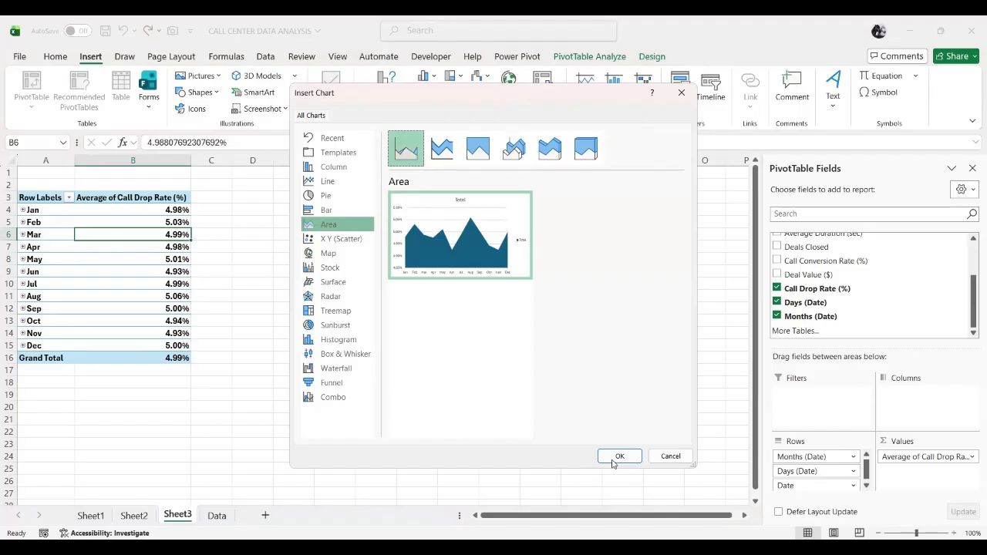
double_click(495, 252)
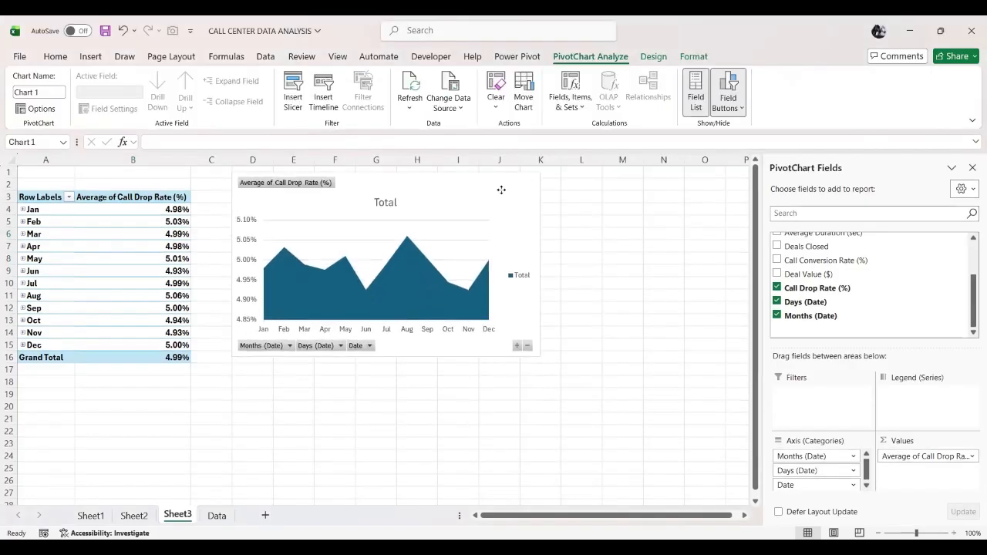
Apply the dark Style 2 to the average call drop rate area chart.
left_click(558, 218)
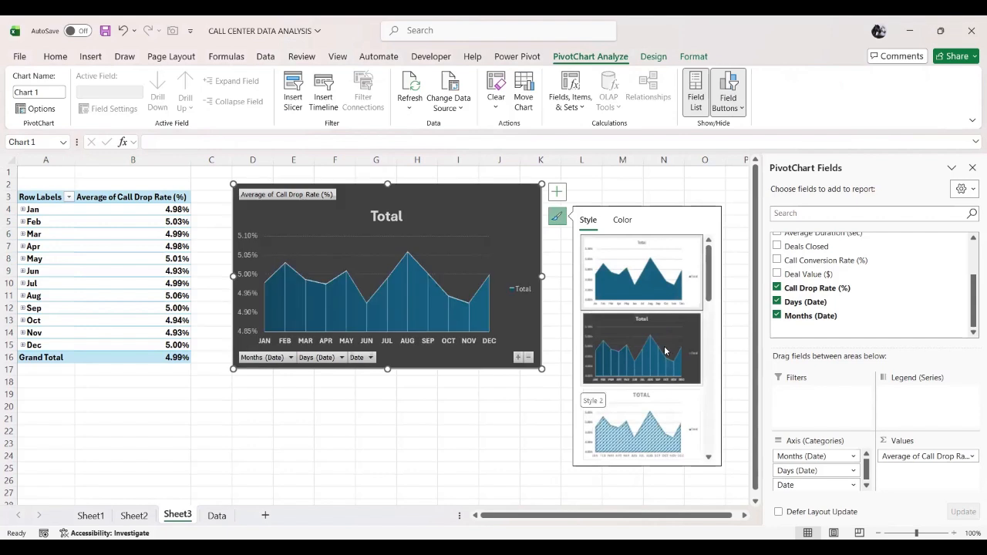
scroll(666, 351, "down", 4)
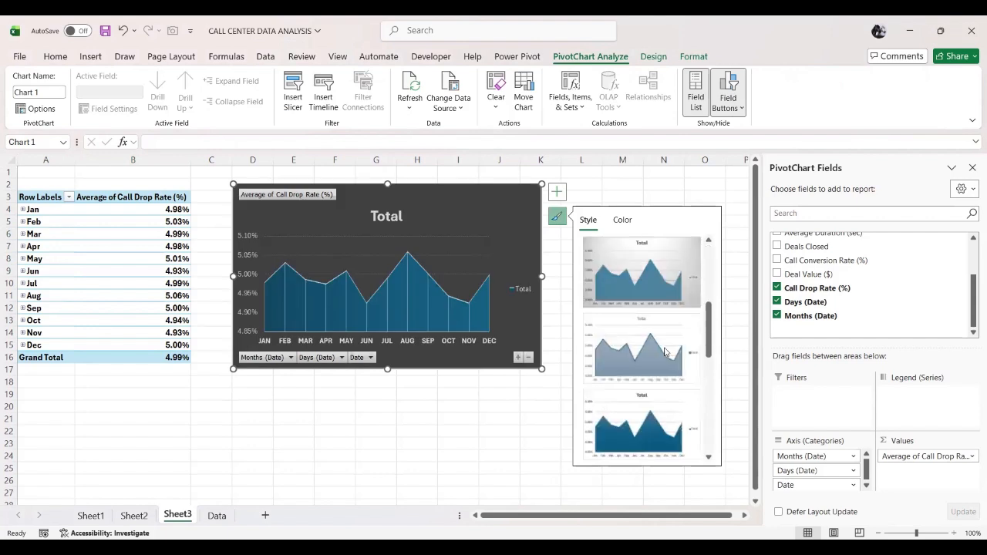
scroll(665, 352, "down", 2)
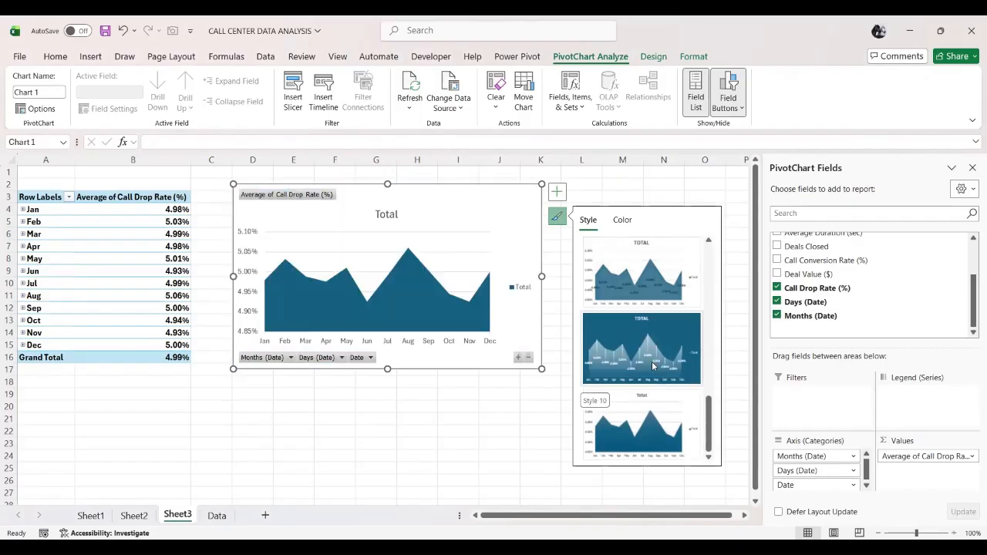
scroll(651, 362, "up", 5)
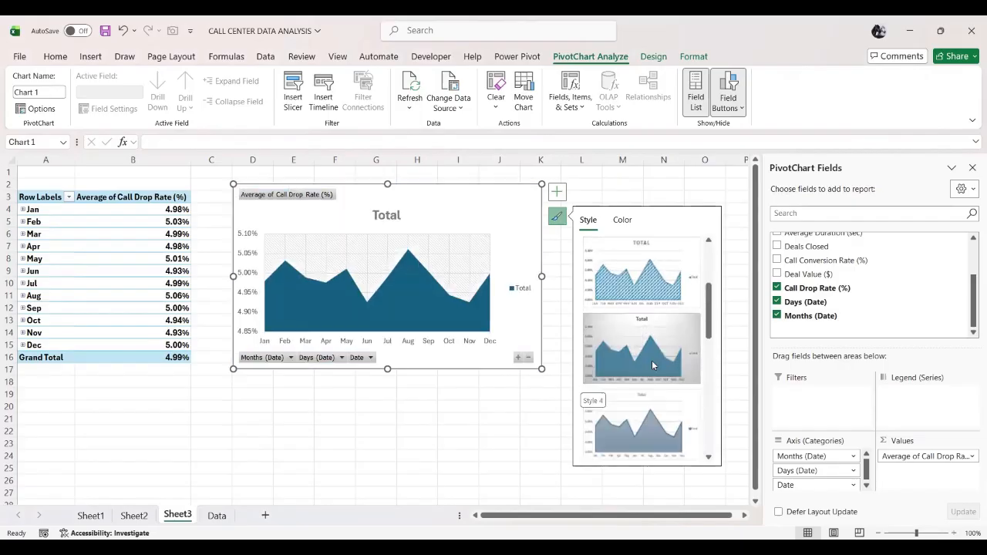
Add data labels to the average call drop rate area chart.
left_click(557, 193)
left_click(585, 246)
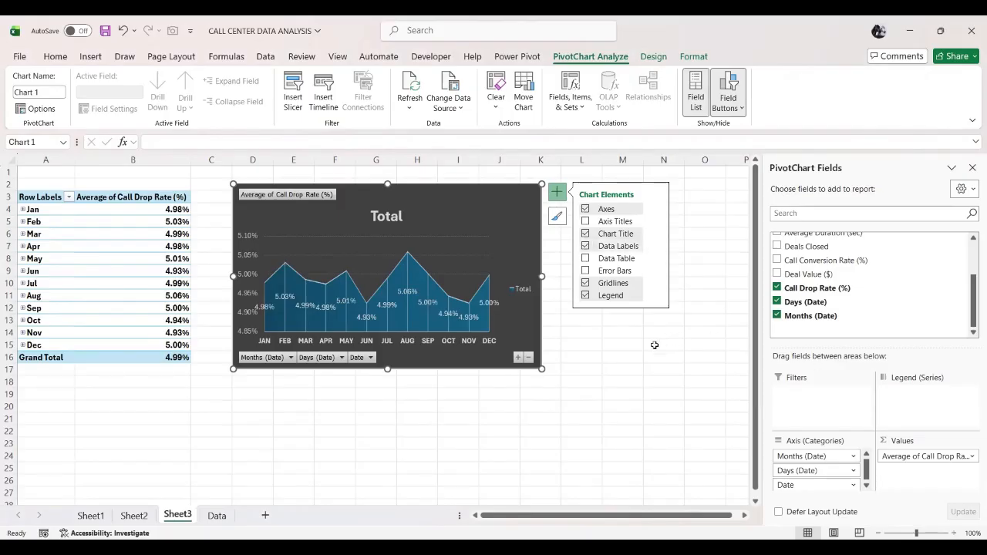
left_click(615, 357)
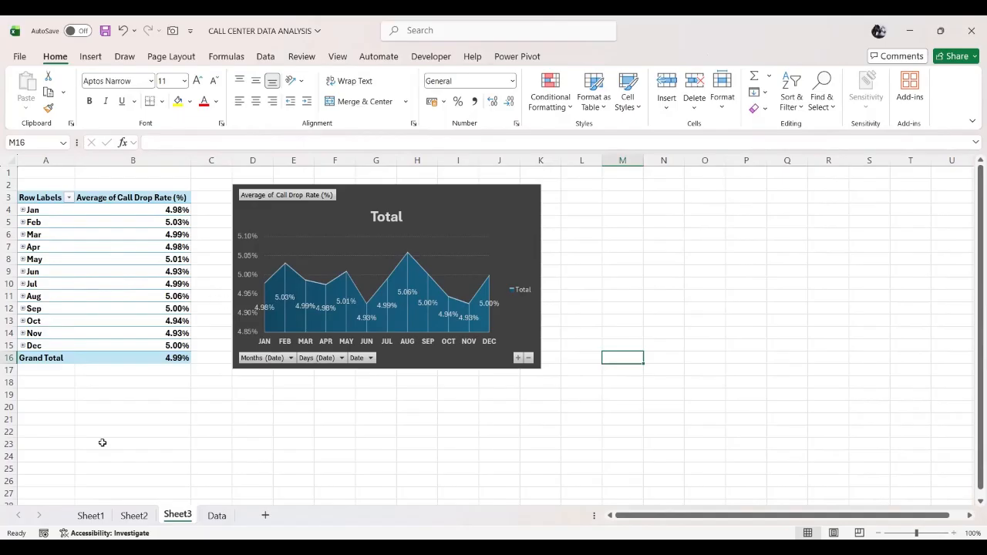
Insert a fourth PivotTable from the Data sheet's table in a new worksheet.
left_click(216, 519)
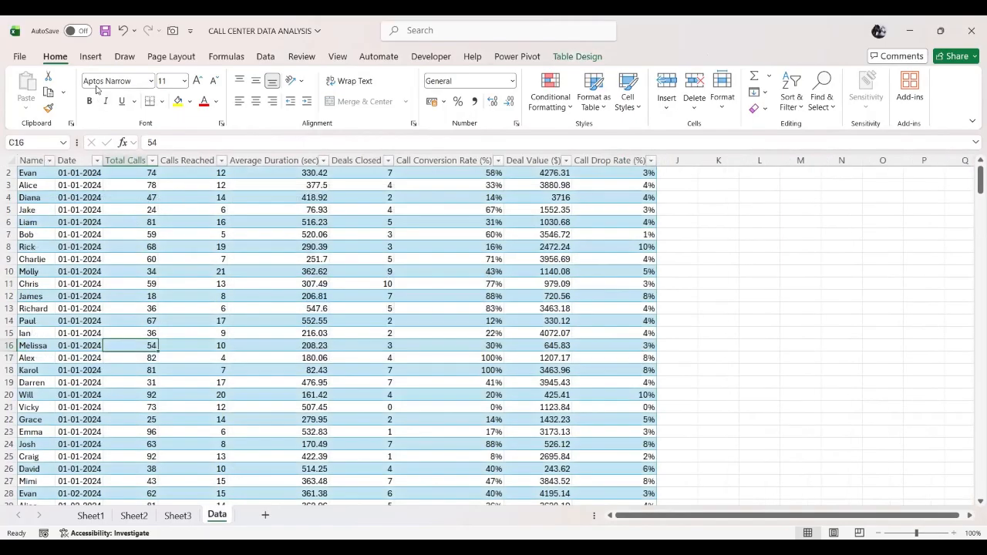
left_click(90, 56)
left_click(31, 83)
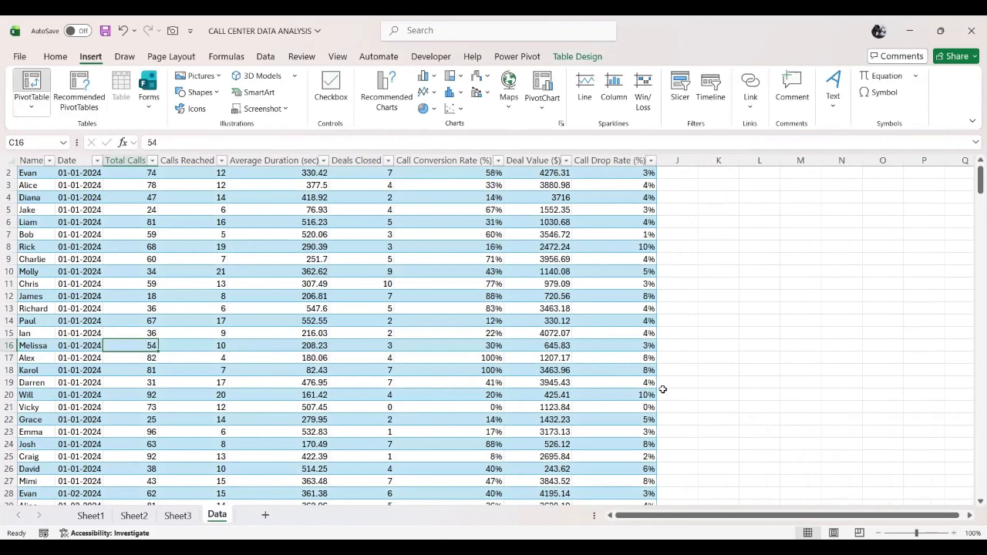
key("Return")
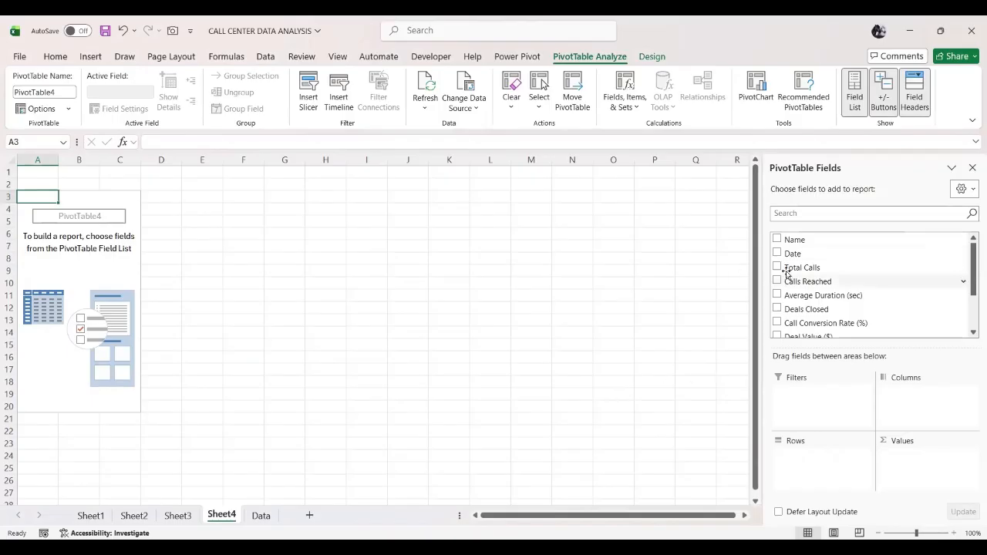
Place Date in the rows and Average Duration (sec) in the values of the Sheet4 PivotTable, summarized by Average.
left_click_drag(794, 254, 814, 463)
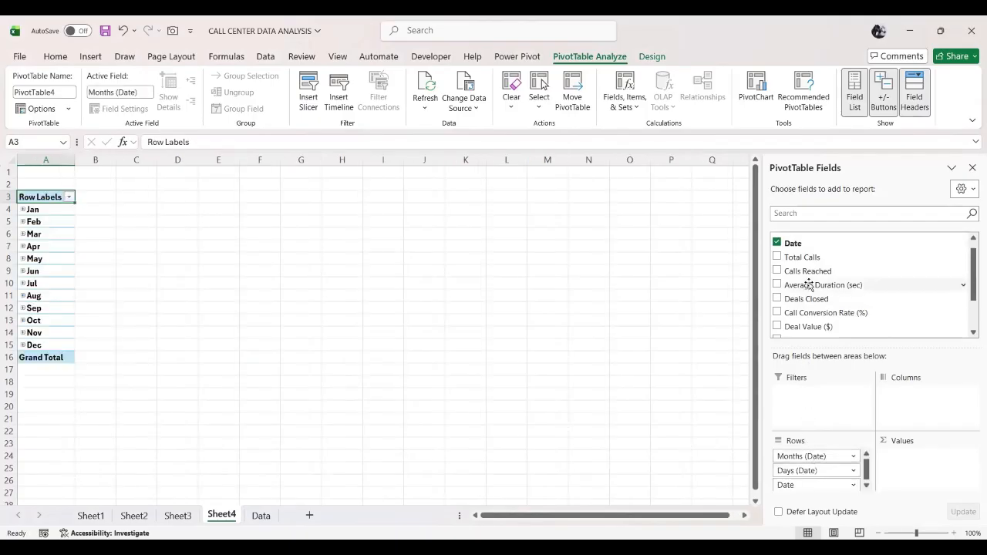
left_click_drag(802, 289, 927, 460)
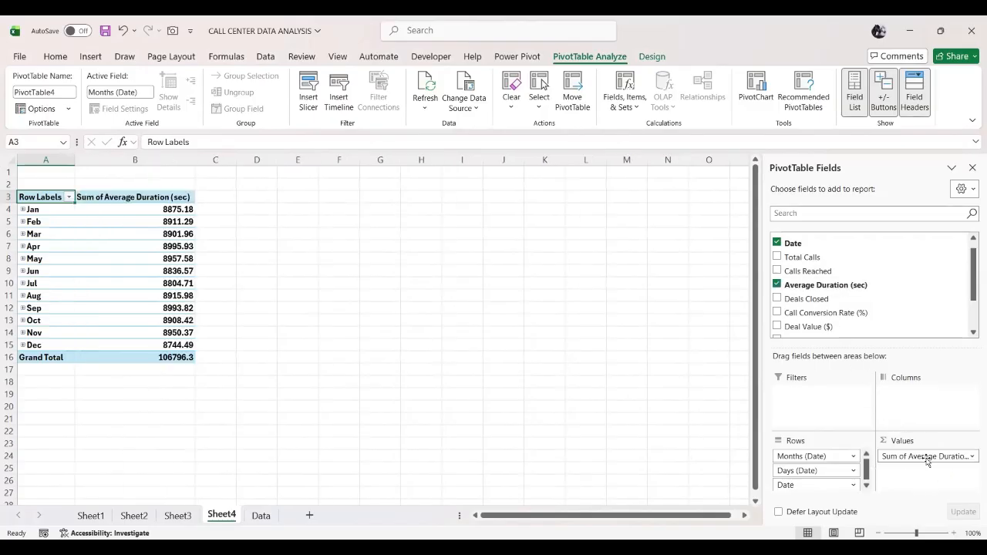
left_click(972, 457)
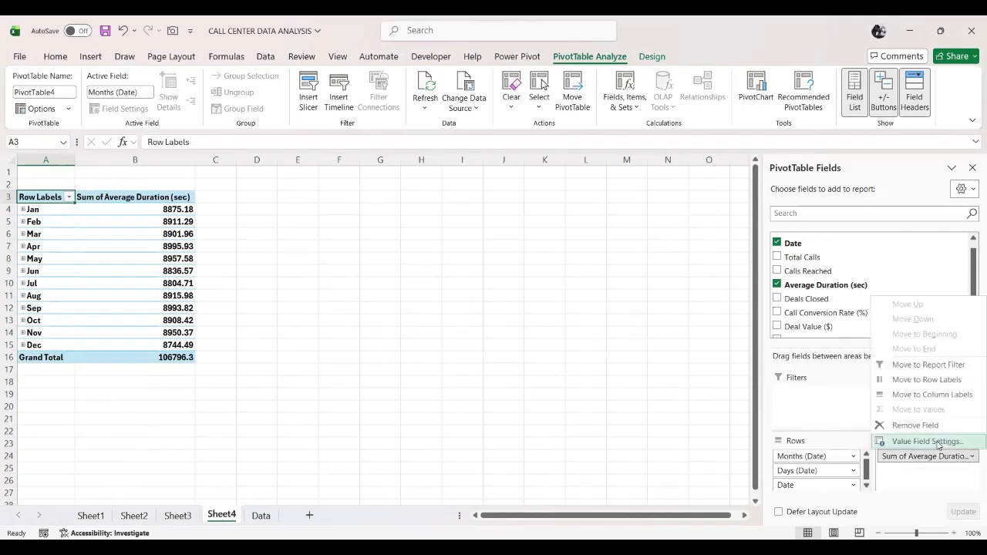
left_click(939, 442)
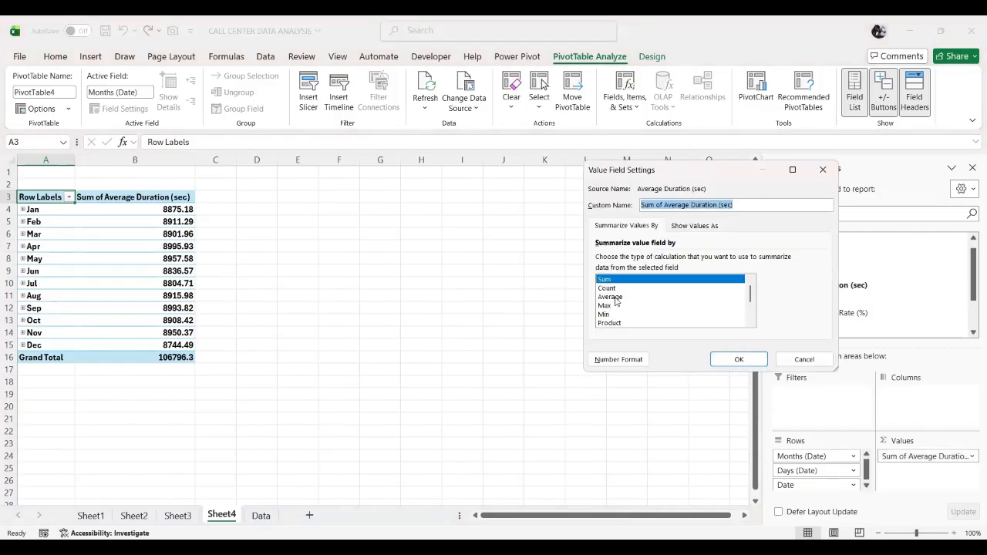
left_click(615, 299)
left_click(740, 360)
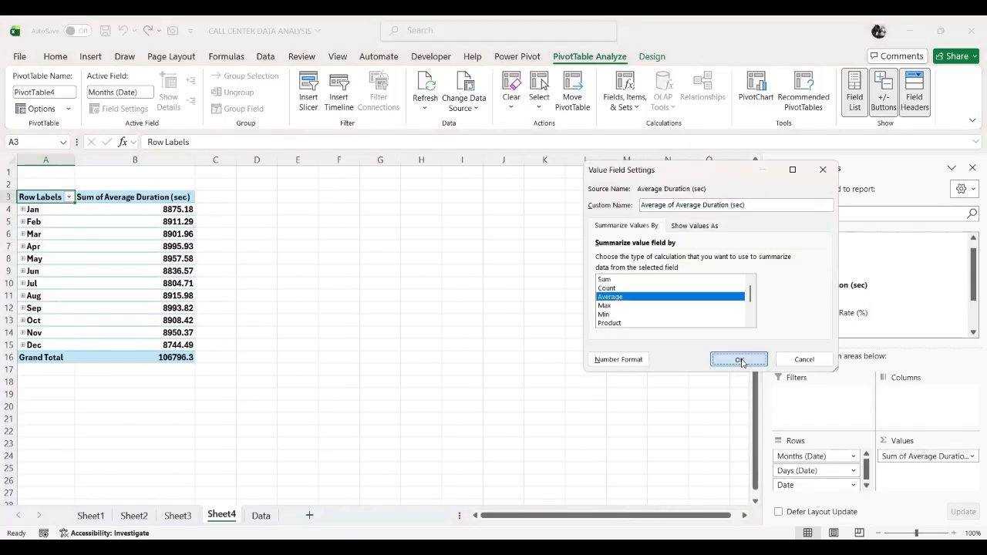
Format the monthly average durations and their grand total in Sheet4 with one decimal place.
left_click(177, 210)
left_click_drag(177, 210, 177, 357)
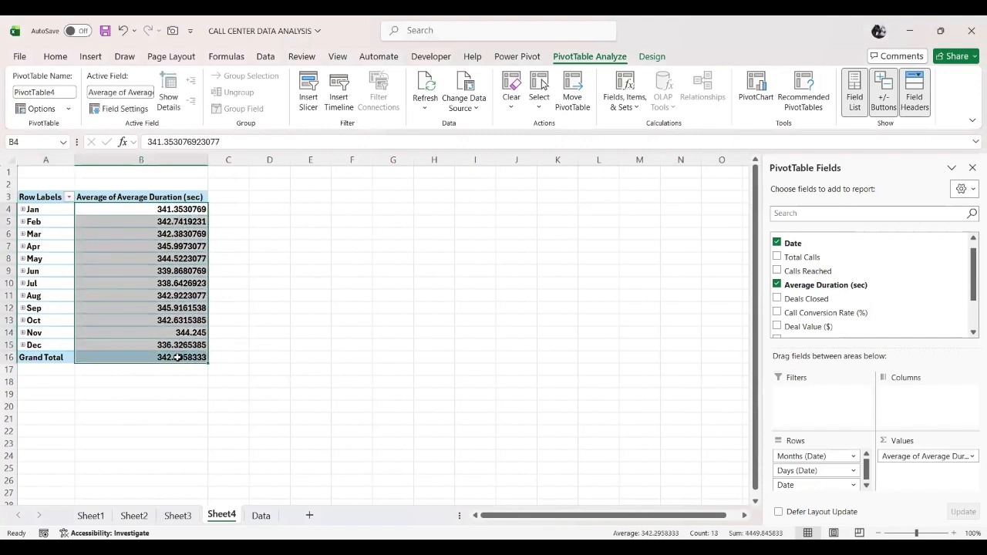
left_click(55, 56)
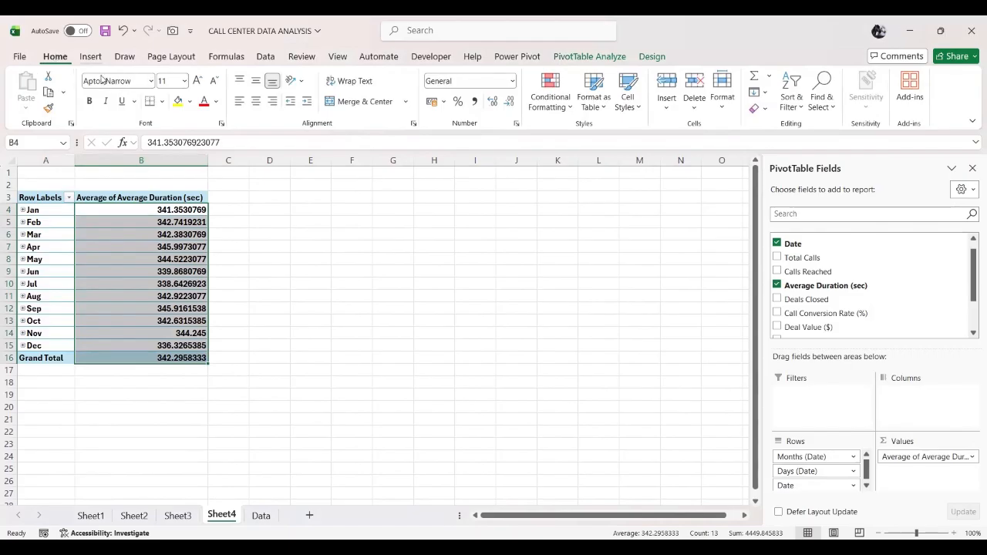
left_click(508, 105)
left_click(509, 105)
left_click(509, 106)
left_click(509, 106)
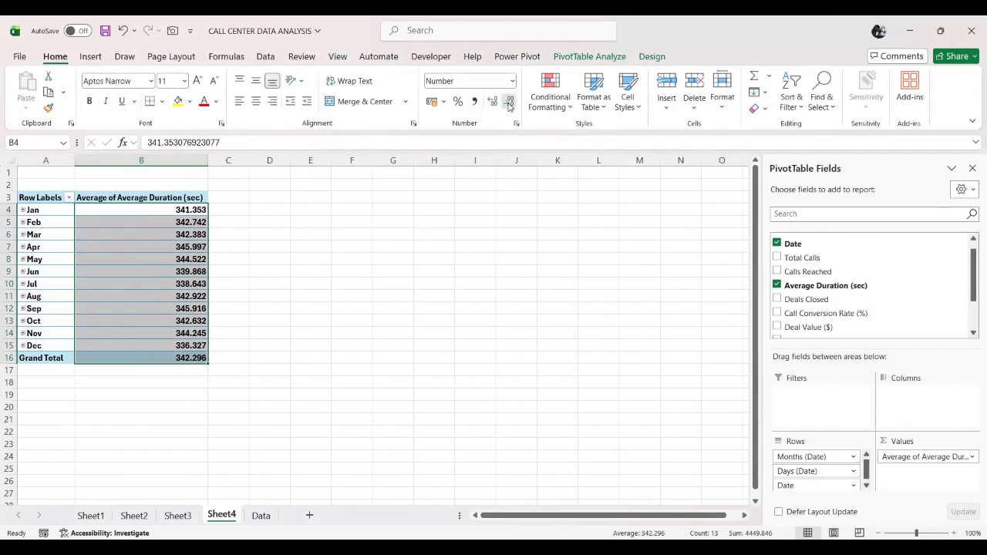
left_click(509, 105)
left_click(509, 106)
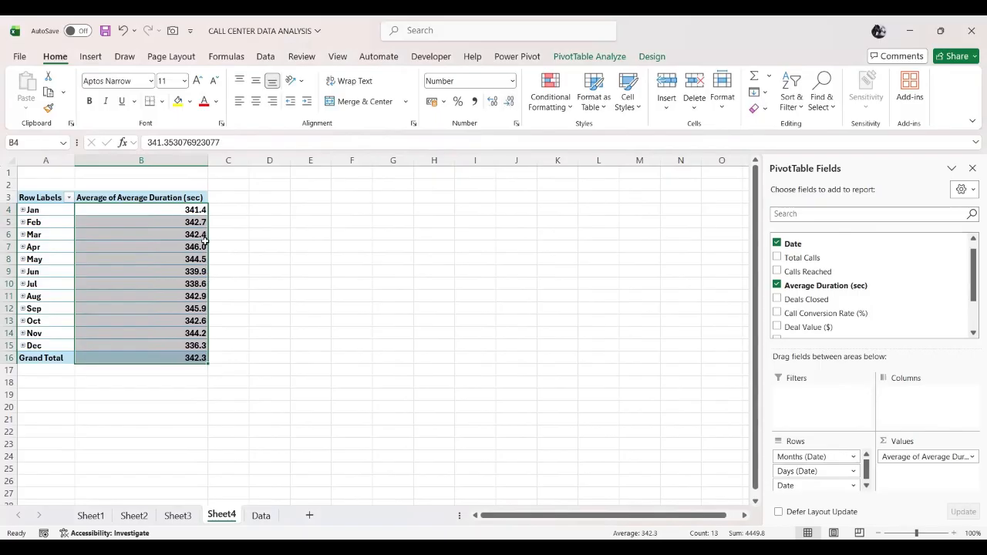
left_click(222, 361)
Insert a Clustered Column PivotChart from the Sheet4 average duration PivotTable and place it beside the table.
left_click(159, 294)
left_click(90, 56)
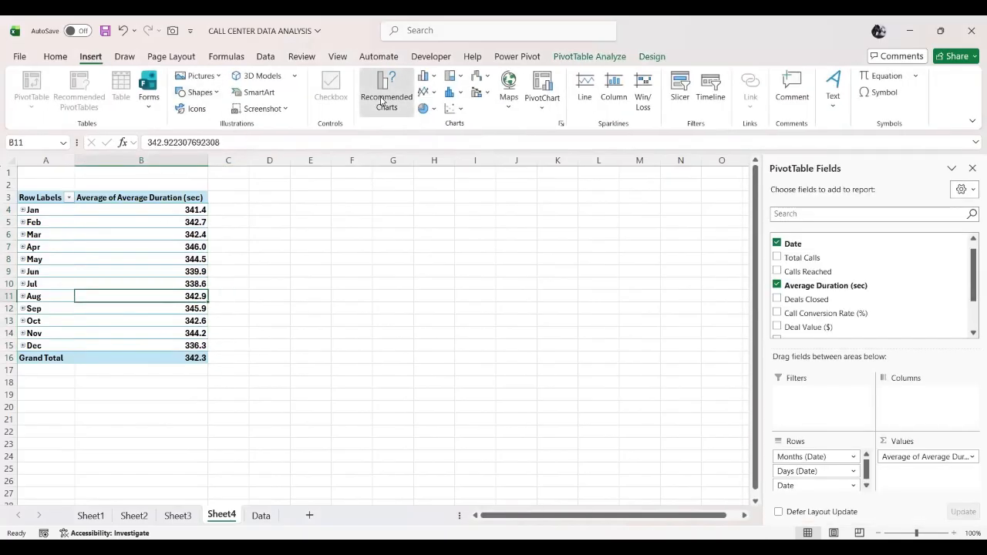
left_click(381, 100)
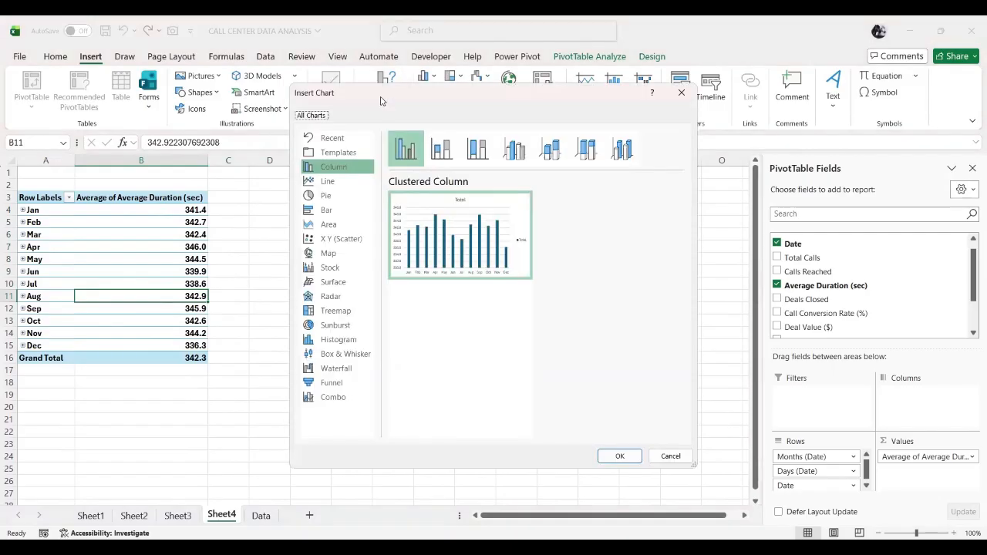
mouse_move(475, 227)
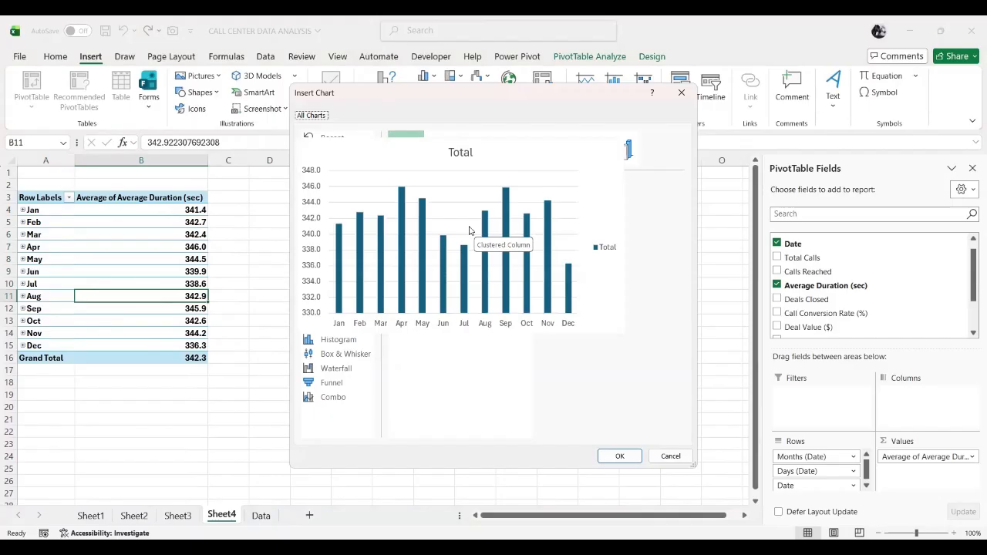
left_click(619, 456)
left_click_drag(501, 249, 511, 190)
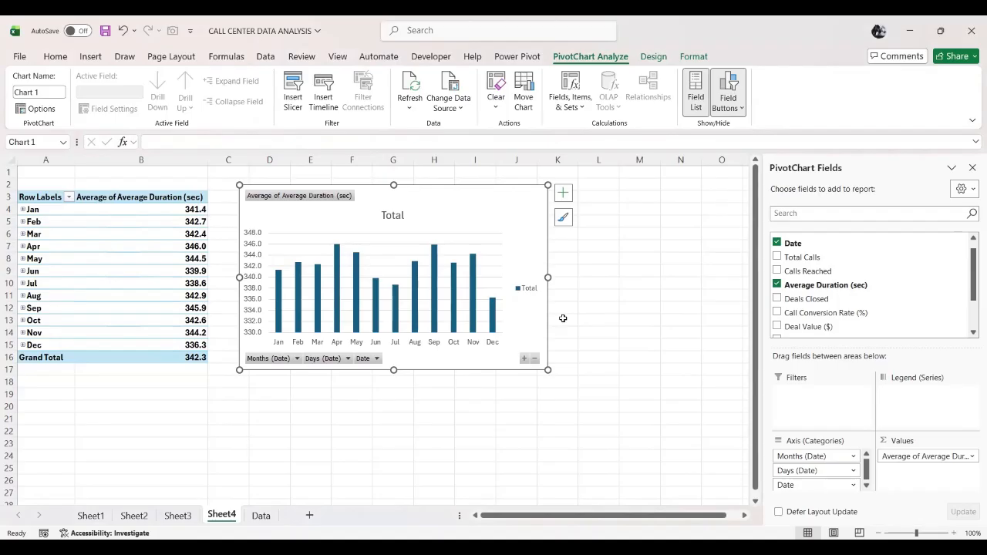
Apply the dark grey chart style with blue columns and gridlines to the average duration column chart.
left_click(563, 218)
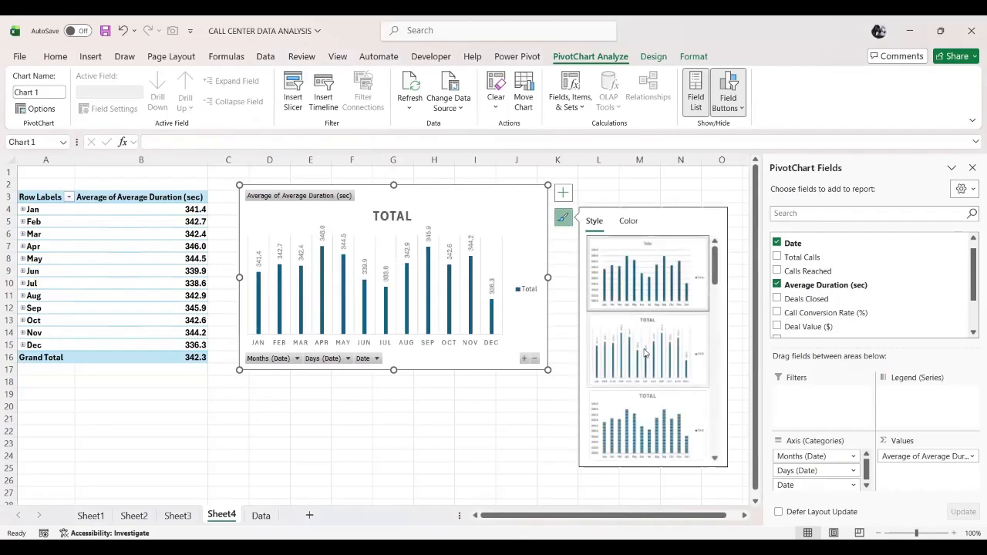
scroll(645, 352, "down", 2)
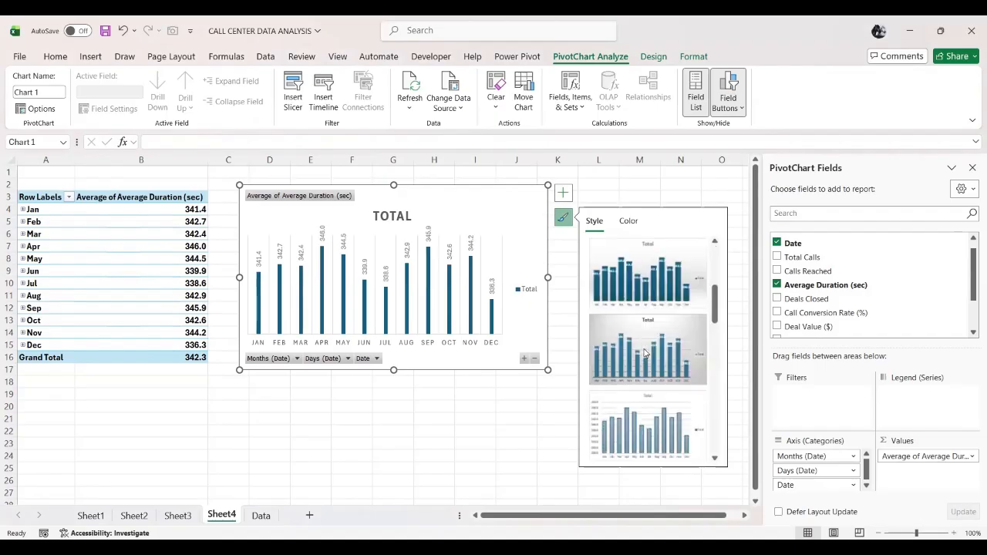
scroll(648, 428, "down", 1)
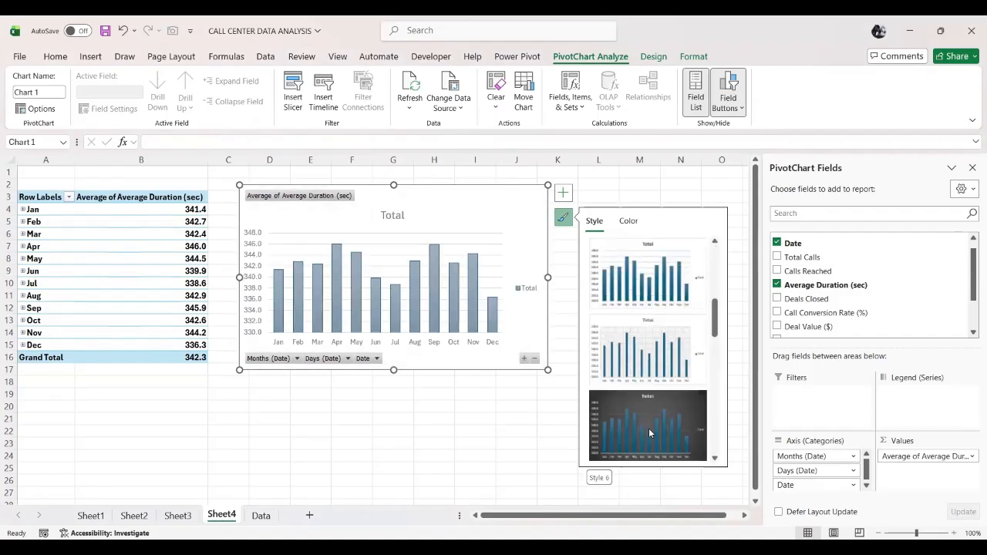
scroll(648, 431, "down", 4)
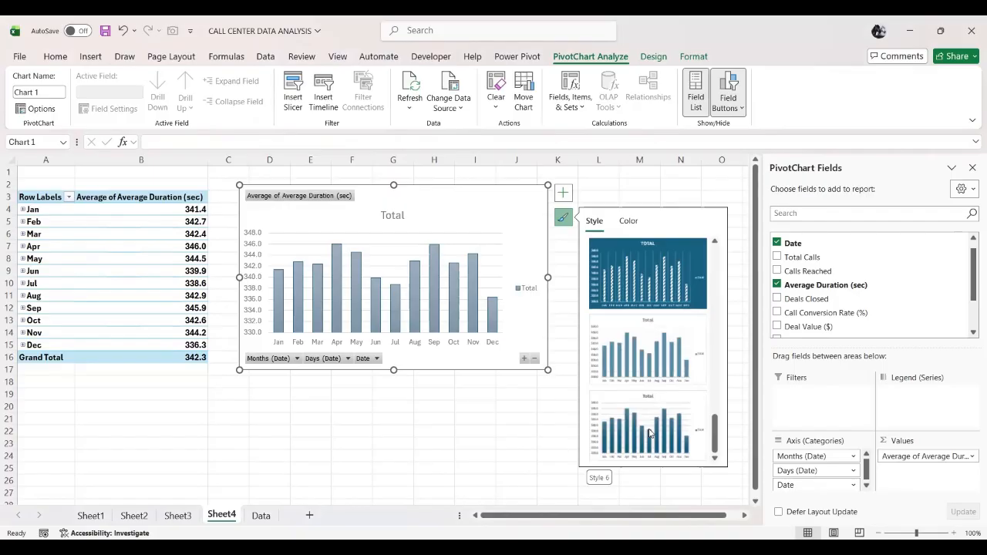
scroll(649, 432, "up", 1)
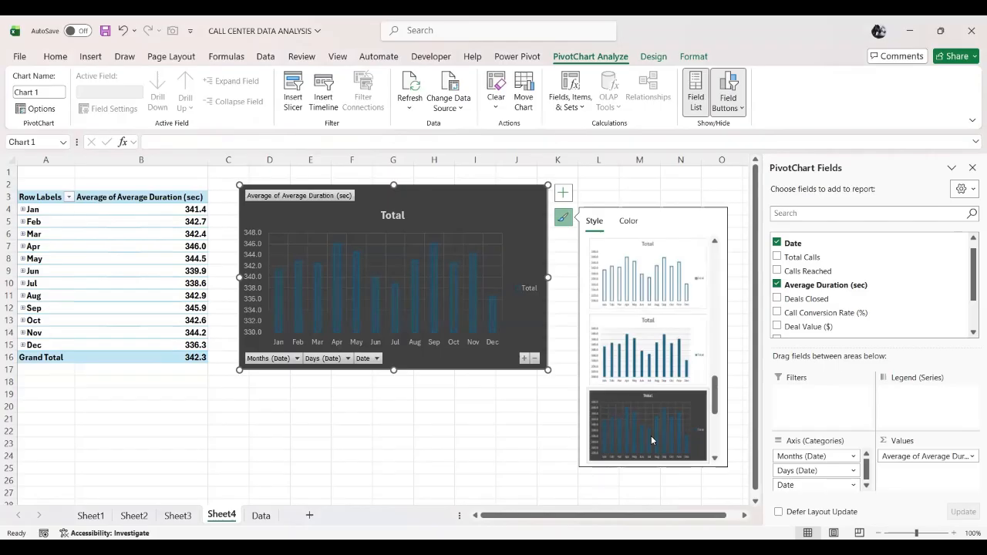
left_click(651, 440)
left_click(524, 423)
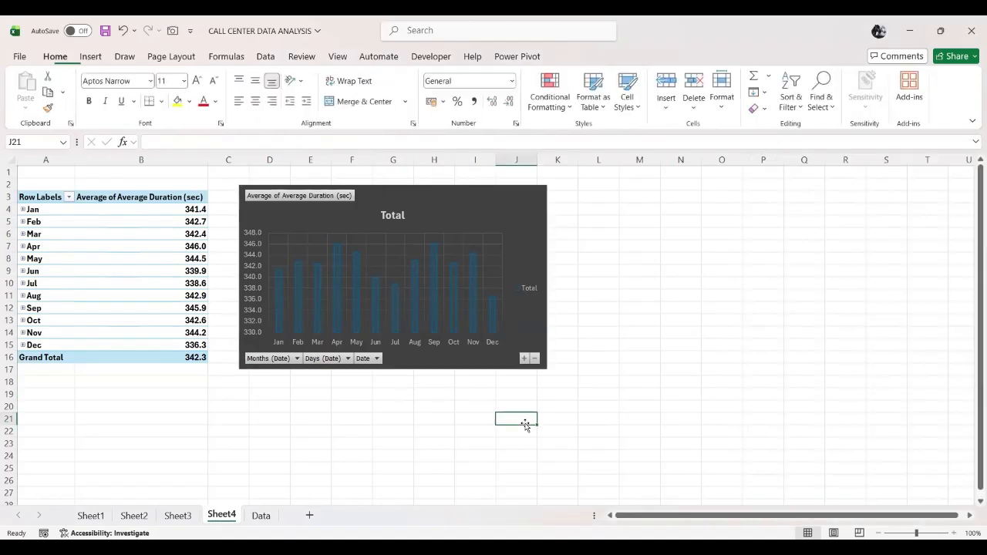
Create a PivotTable from the SalesData table on a new worksheet and place Date in its rows.
left_click(261, 515)
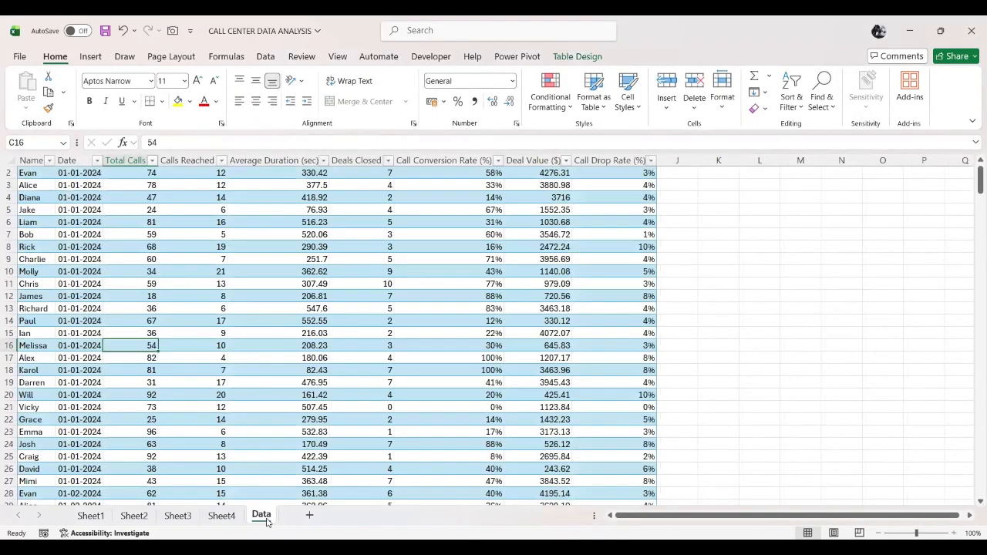
left_click(90, 57)
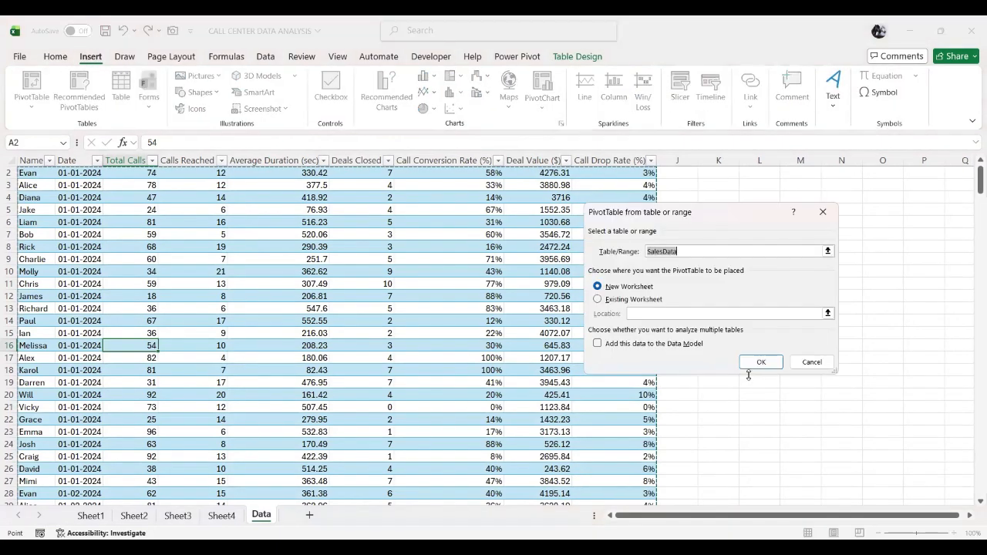
left_click(751, 364)
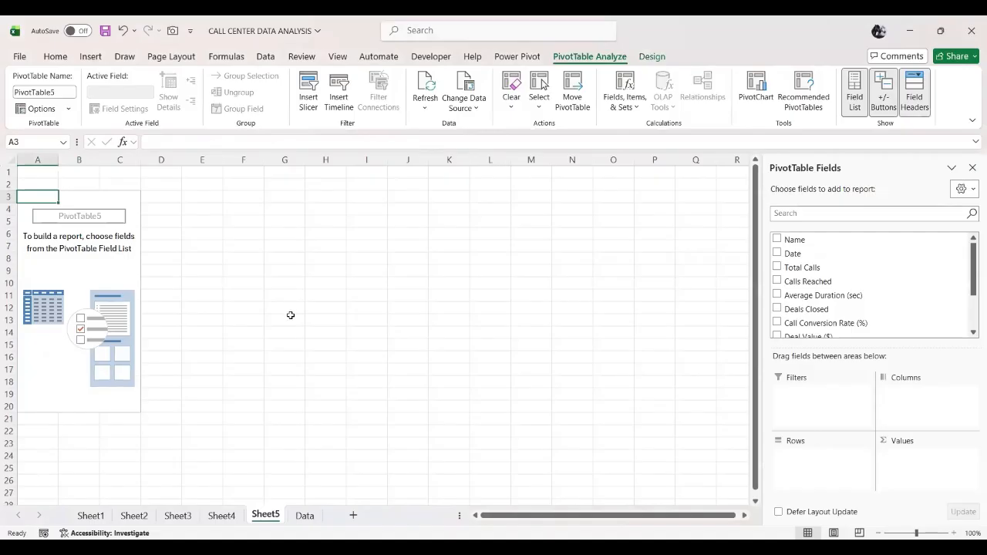
left_click_drag(791, 254, 802, 455)
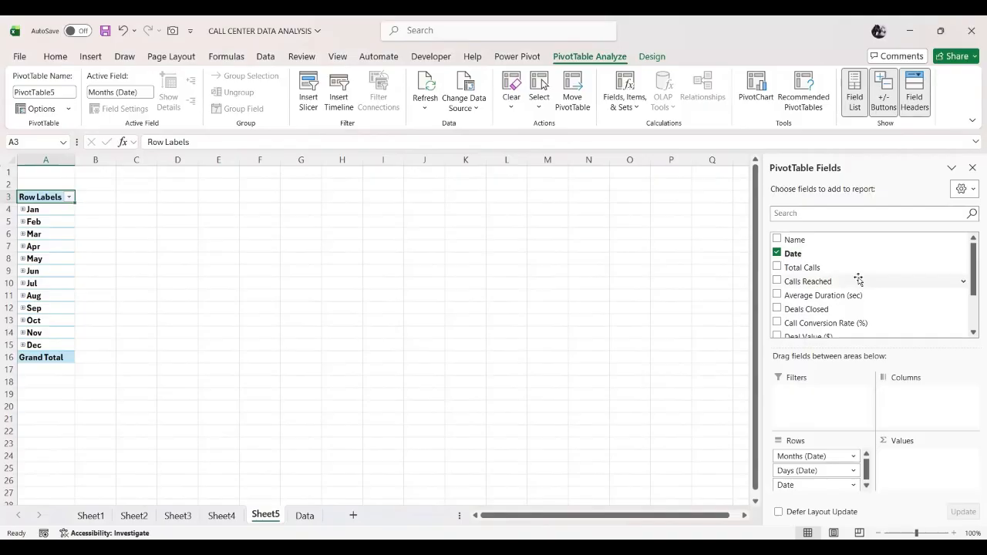
left_click(223, 515)
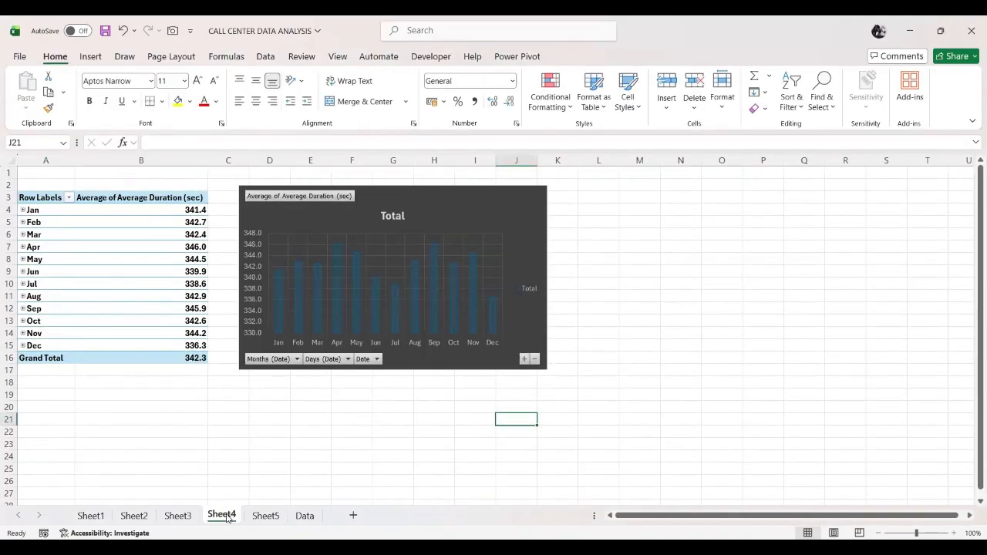
left_click(188, 521)
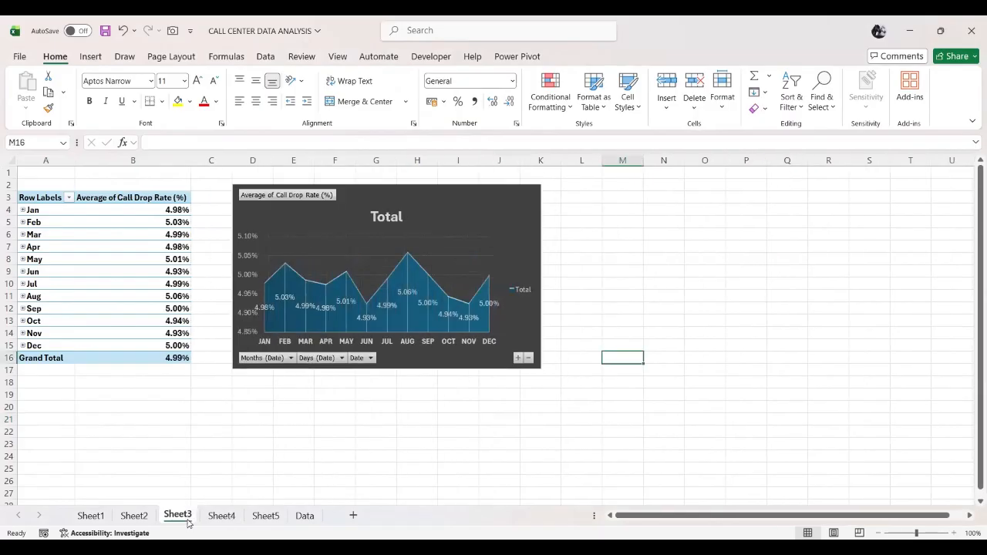
left_click(135, 517)
left_click(91, 515)
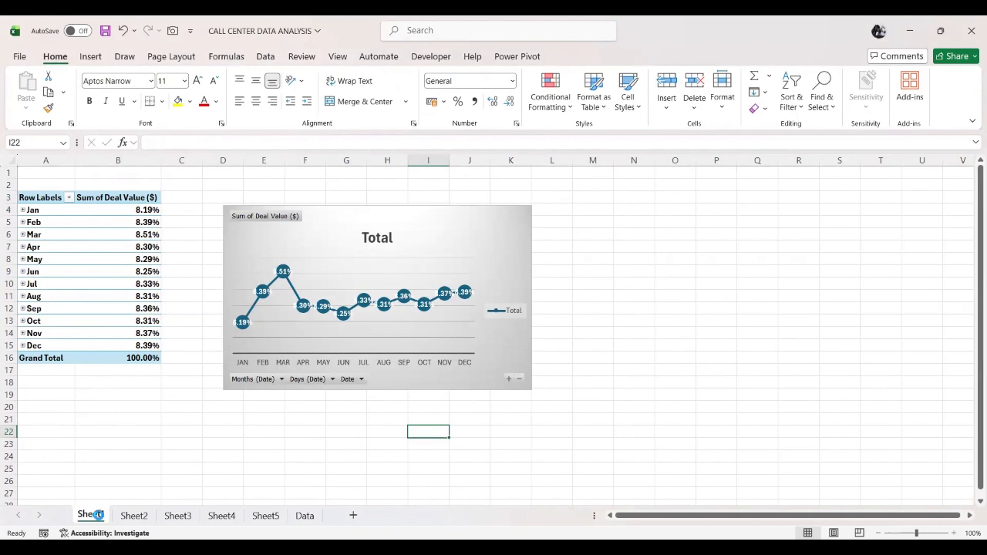
left_click(247, 516)
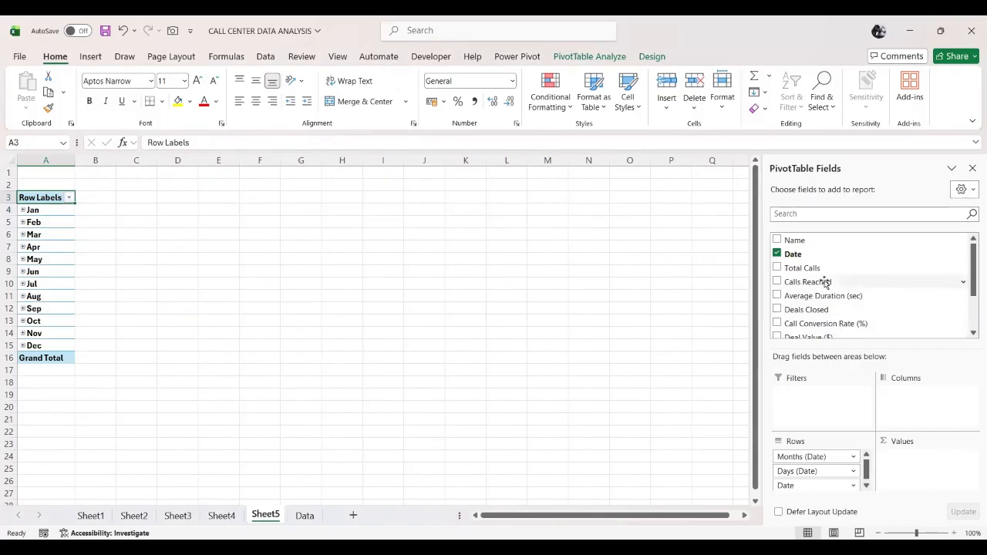
Place Calls Reached and Deals Closed in the values of the Sheet5 PivotTable.
left_click_drag(808, 280, 911, 455)
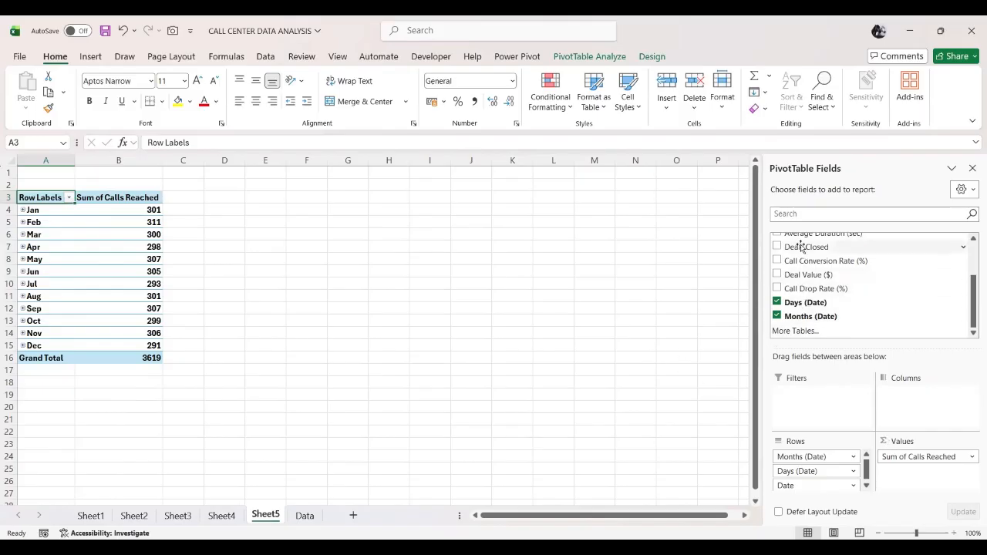
left_click_drag(805, 247, 922, 474)
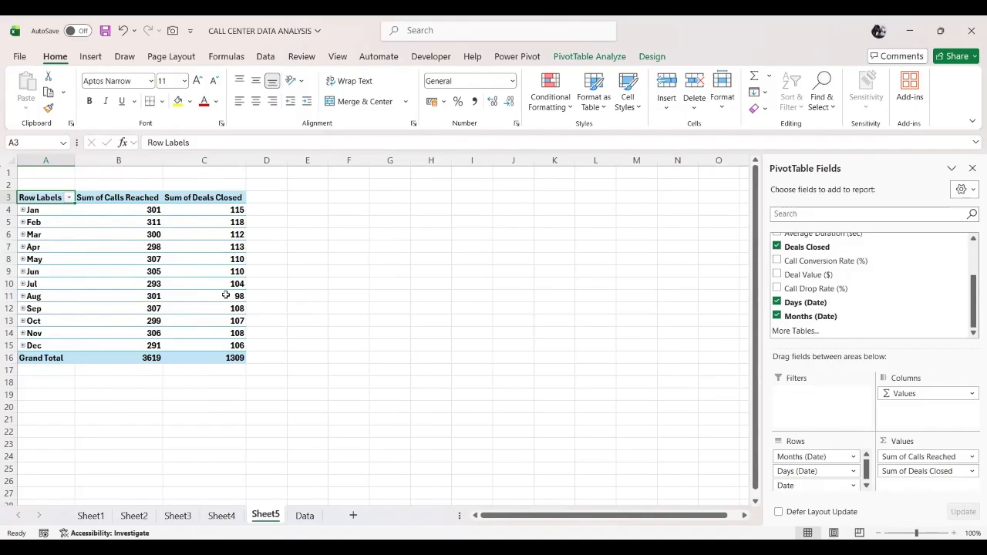
mouse_move(226, 295)
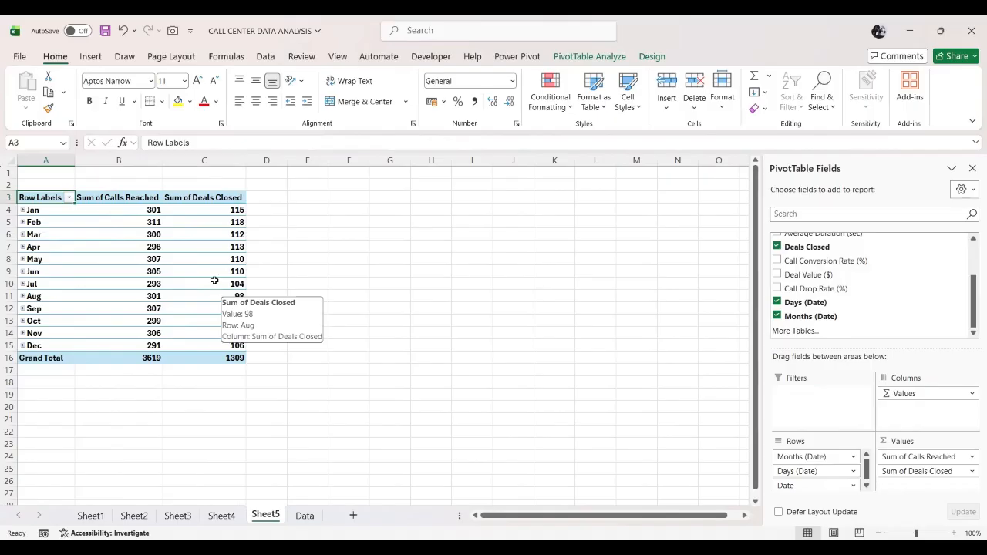
Insert a combo PivotChart showing Calls Reached as Clustered Column and Deals Closed as Stacked Line, and place it beside the Sheet5 table.
left_click(135, 210)
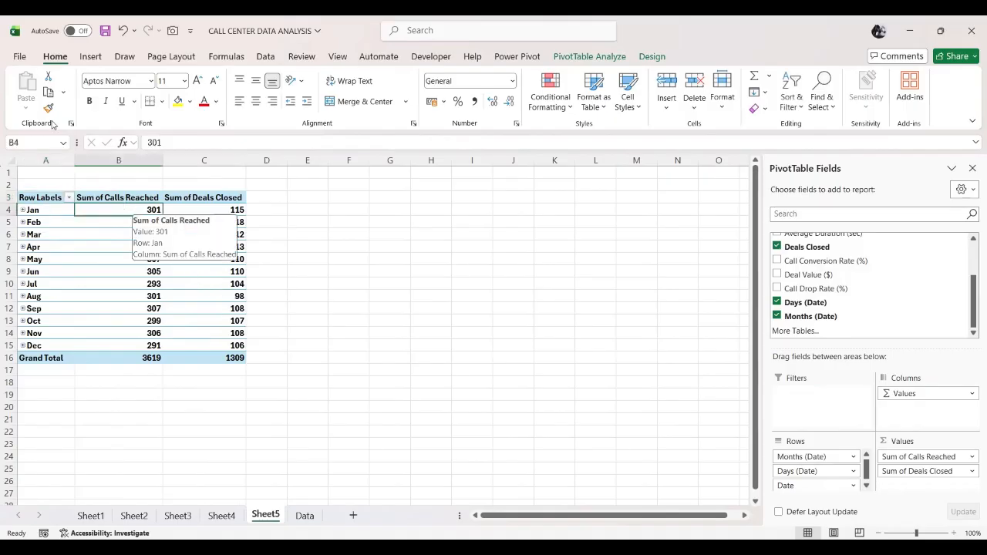
left_click(90, 57)
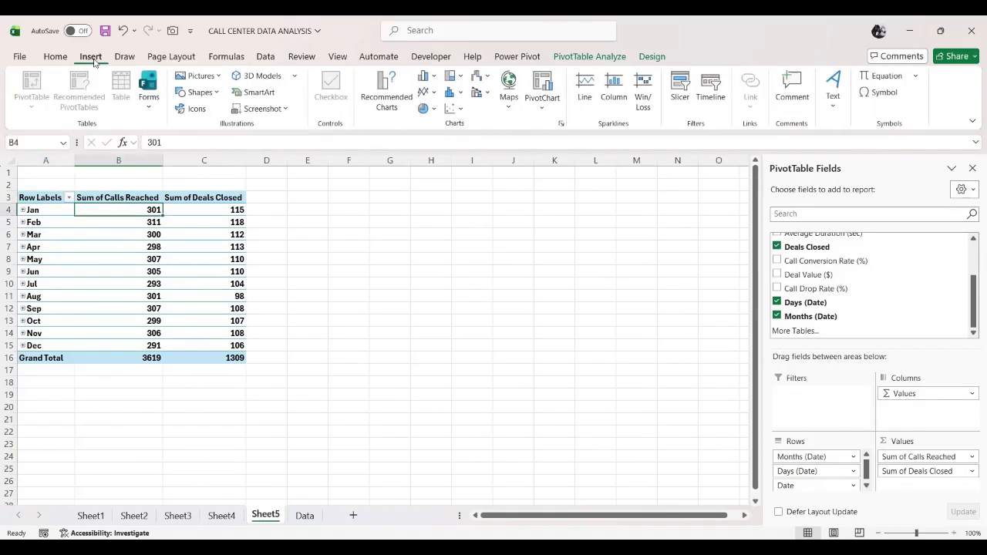
left_click(386, 95)
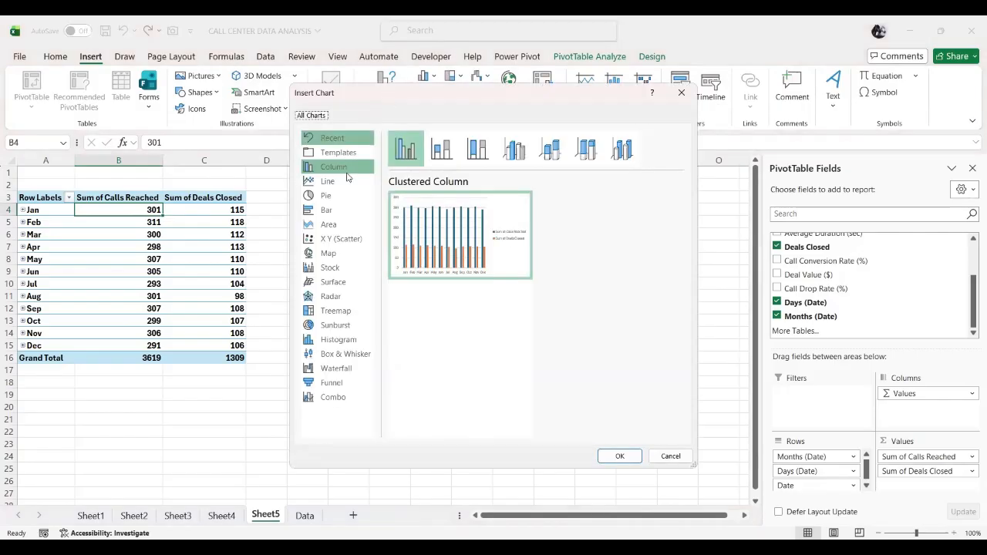
left_click(334, 400)
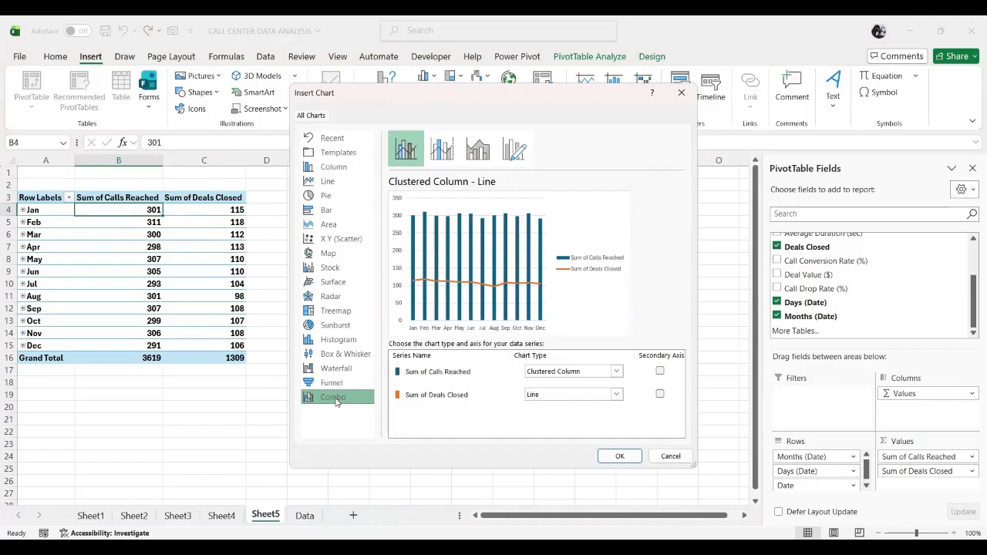
left_click(617, 372)
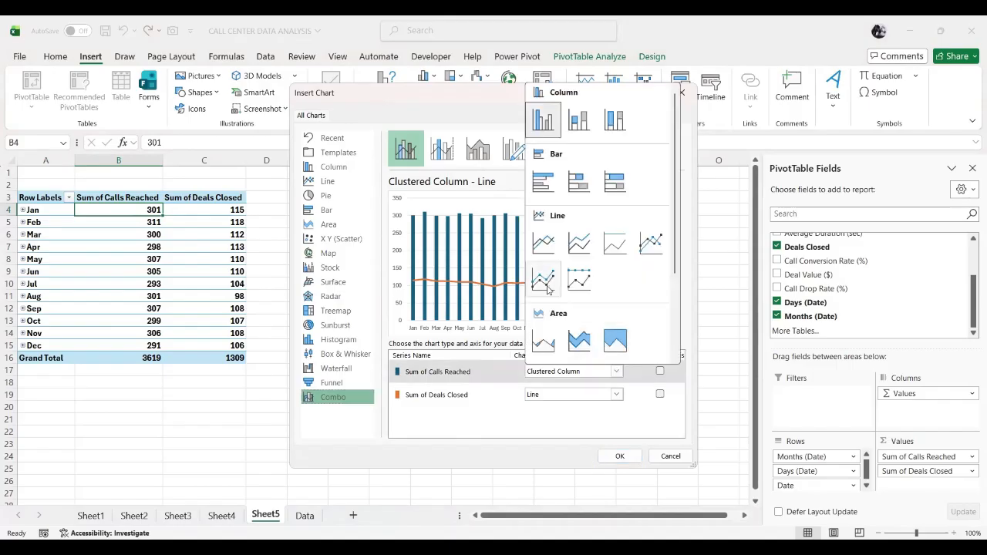
left_click(548, 287)
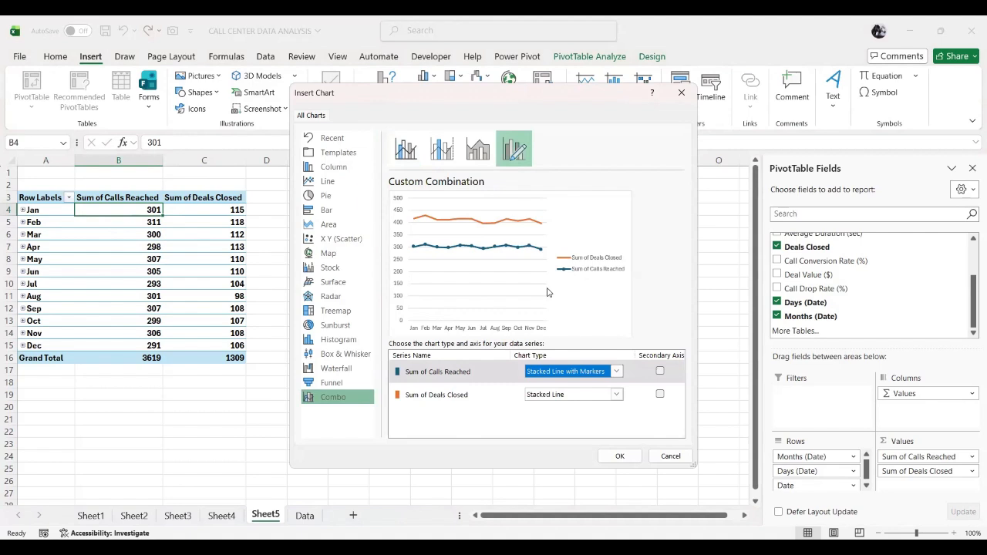
left_click(618, 373)
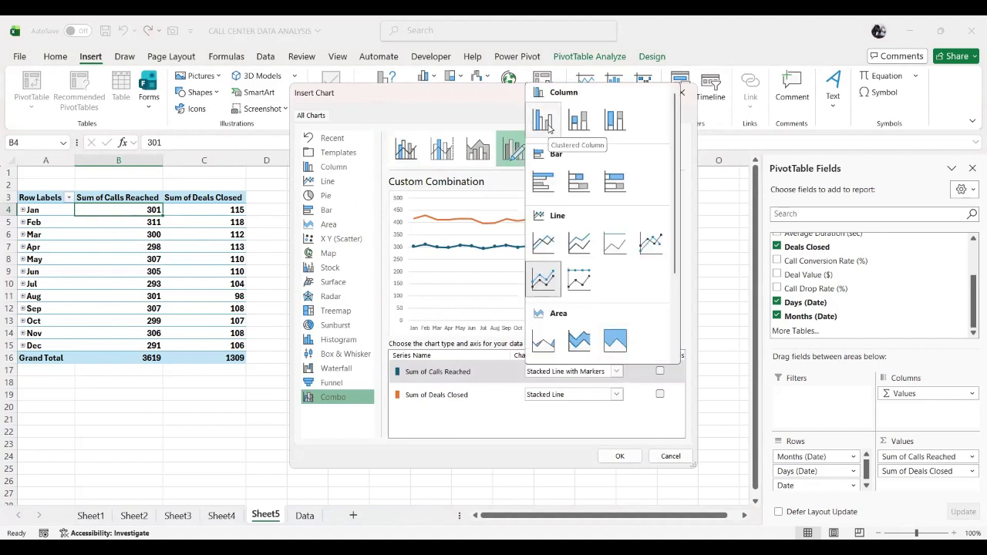
left_click(547, 126)
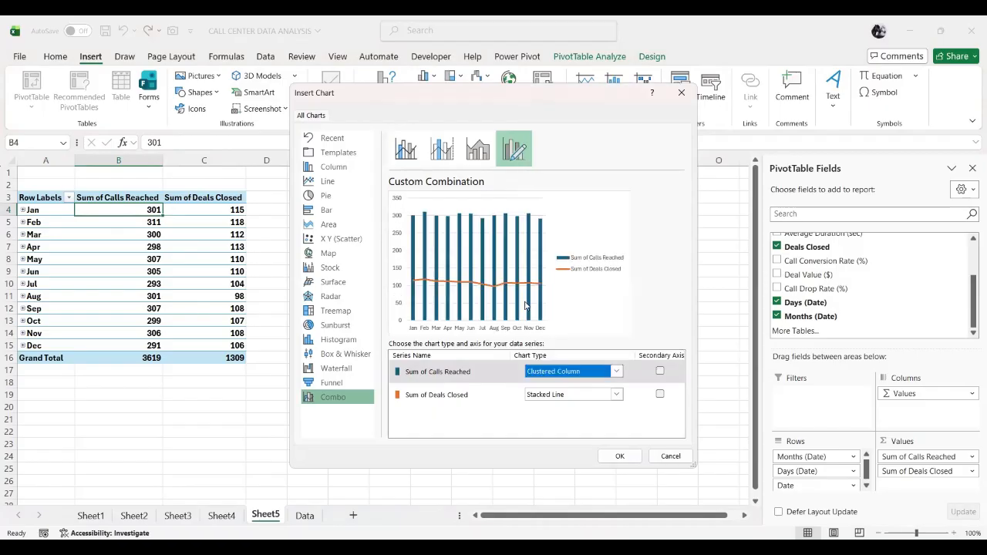
left_click(616, 457)
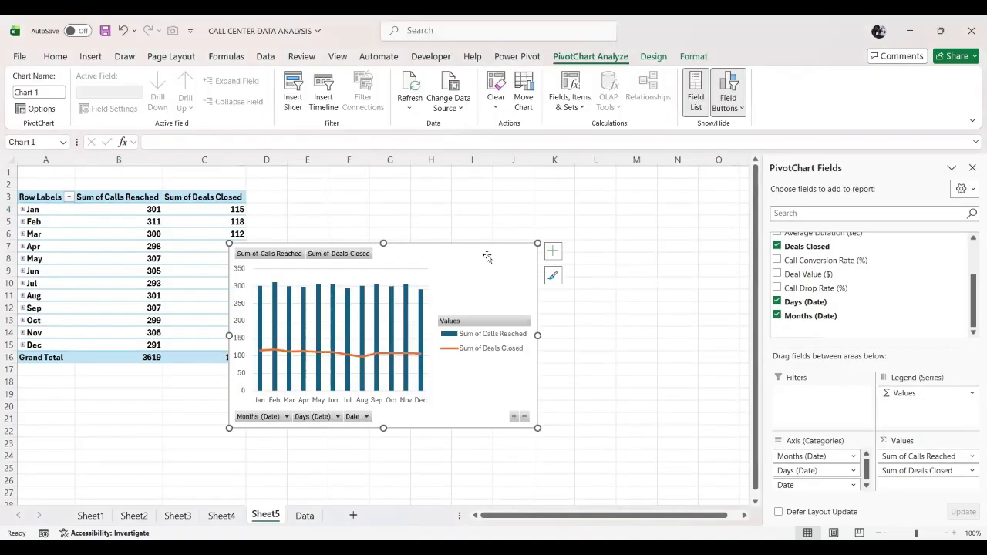
left_click_drag(489, 255, 519, 193)
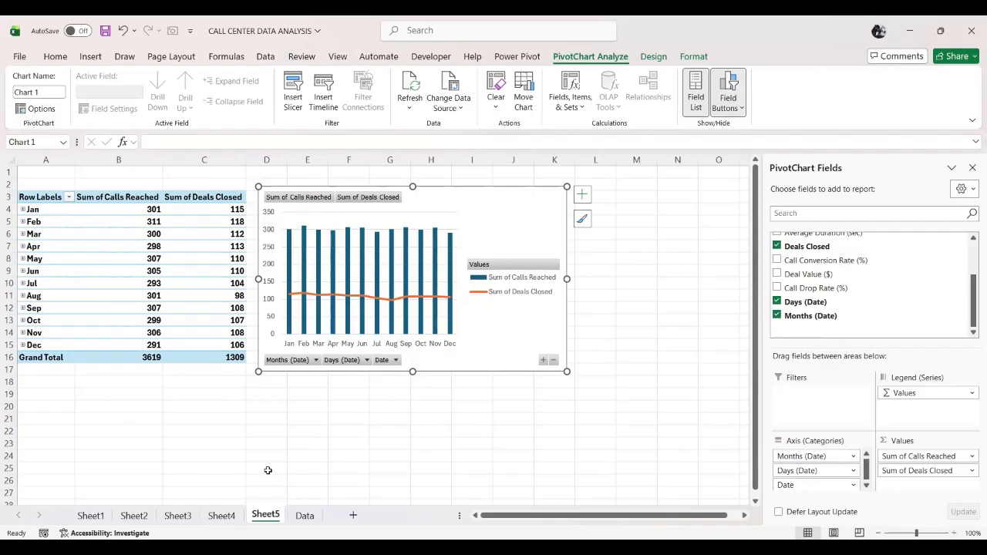
Add a new worksheet after the Data sheet and merge and center its cells A1:T3.
left_click(304, 515)
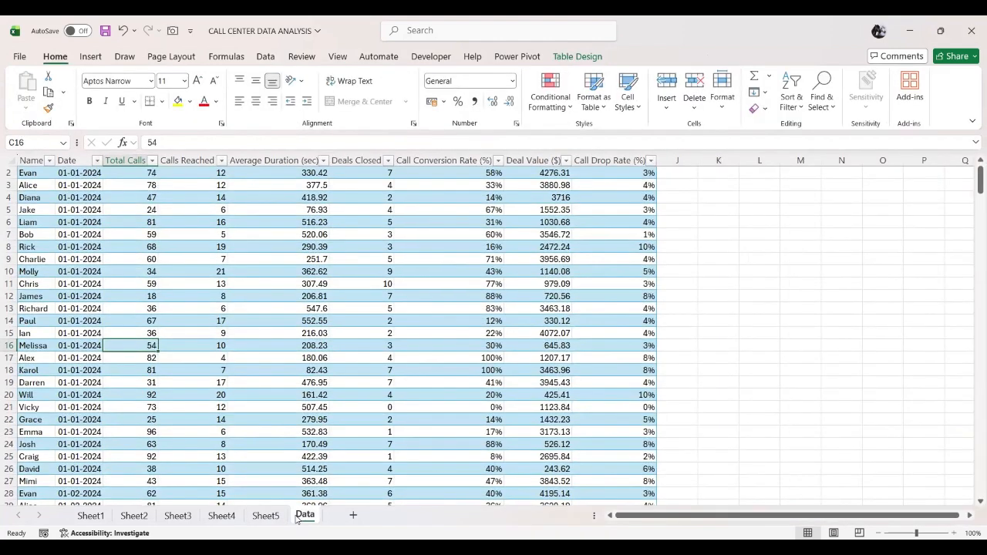
left_click(353, 515)
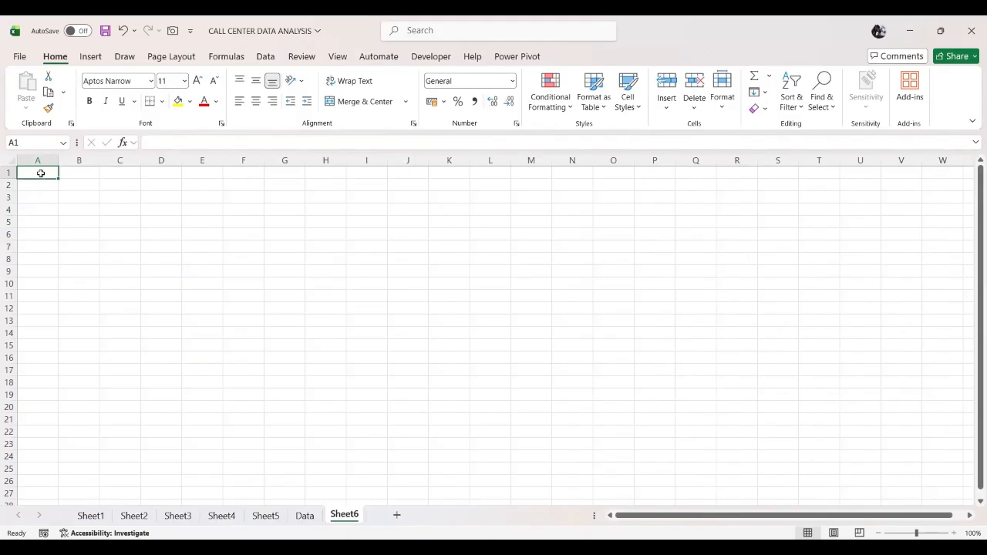
left_click_drag(40, 176, 810, 190)
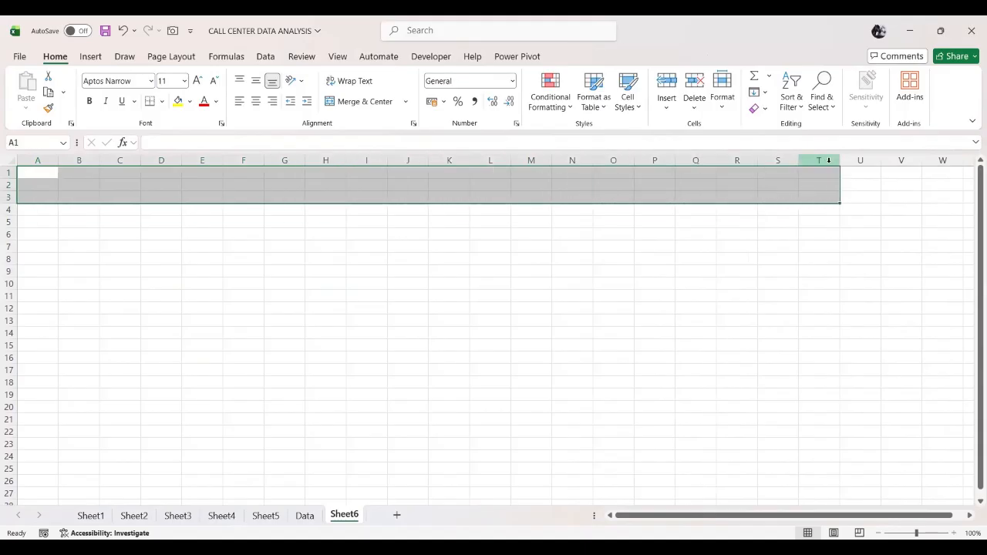
left_click(375, 104)
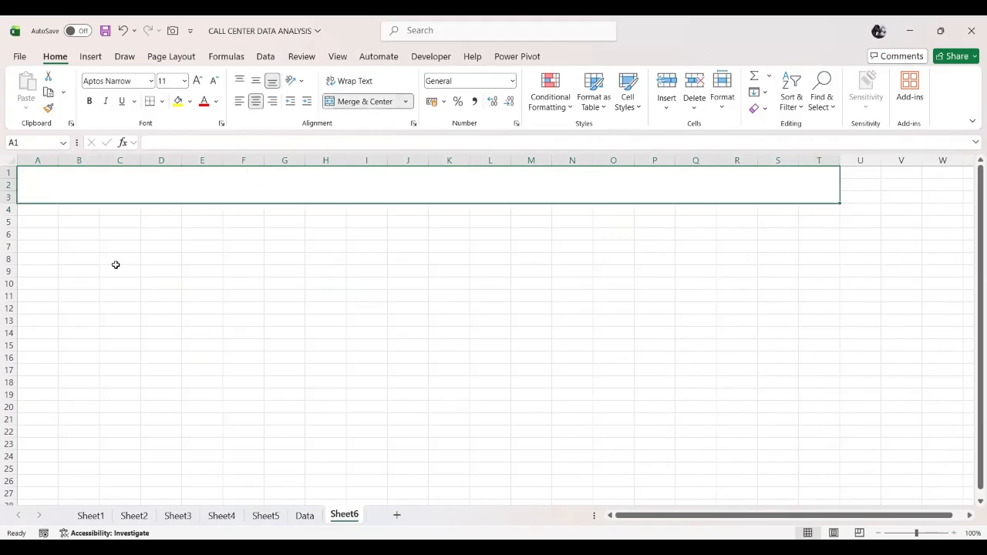
left_click(40, 213)
left_click(83, 210)
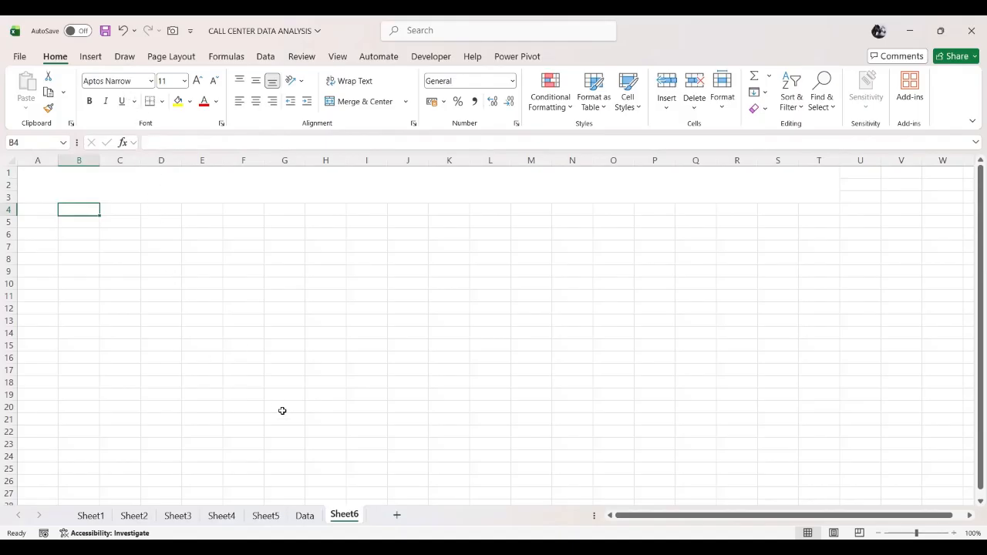
Create a PivotTable from the SalesData table in the existing worksheet Sheet6 at cell C4.
left_click(306, 517)
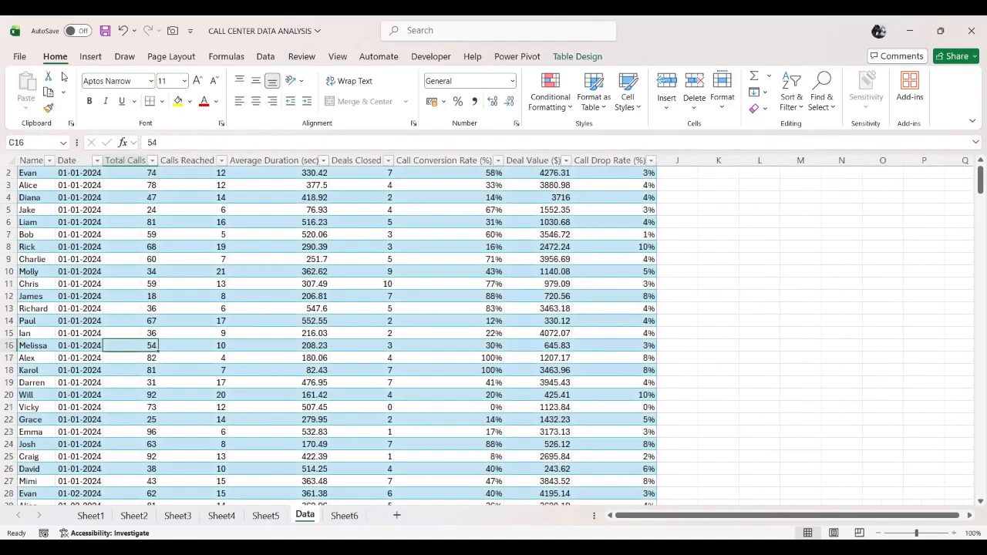
left_click(93, 57)
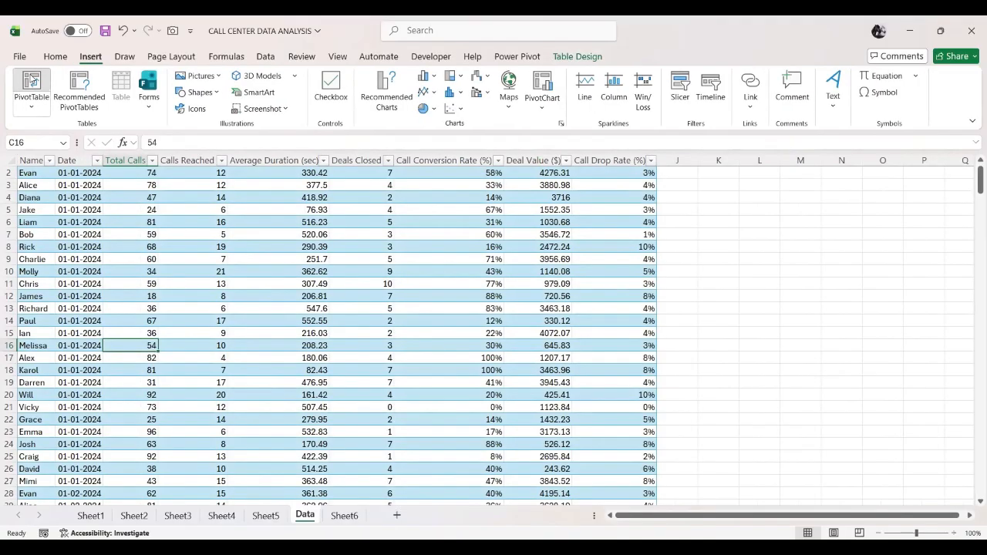
left_click(32, 80)
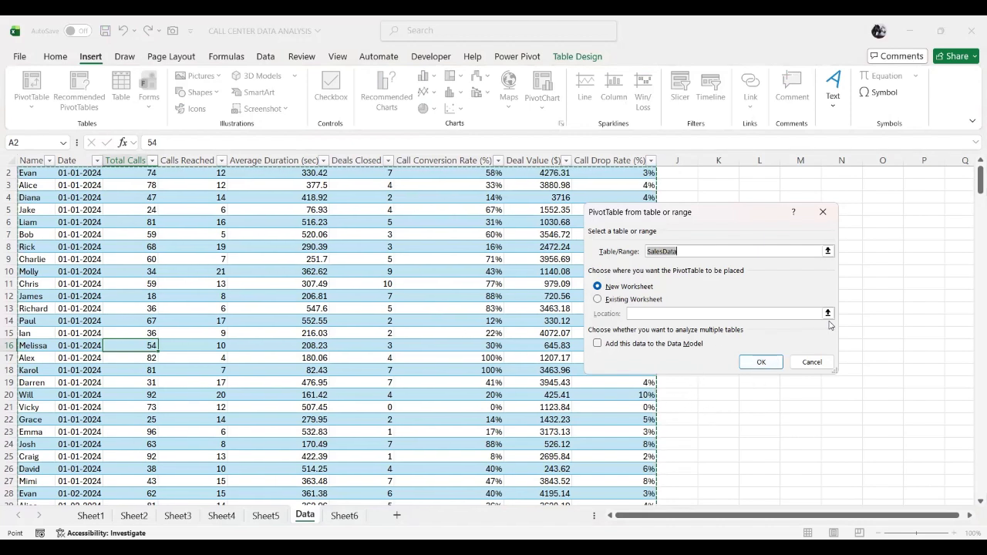
left_click(617, 300)
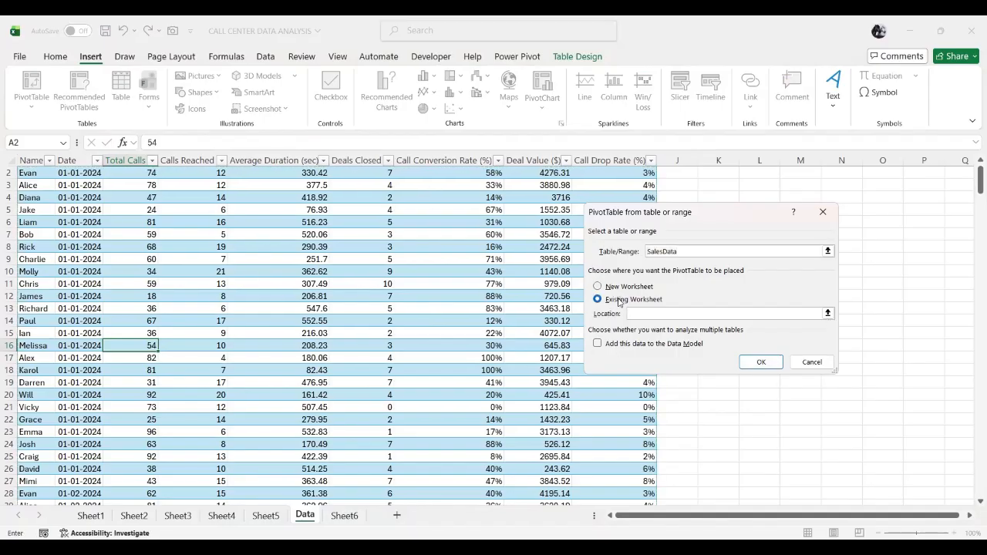
left_click(828, 313)
left_click(344, 515)
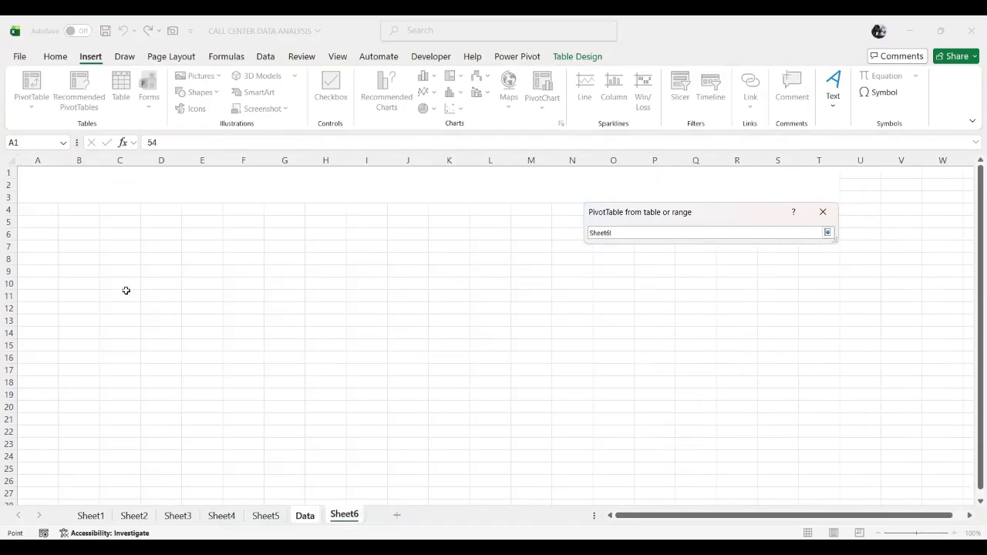
left_click(117, 209)
key("Return")
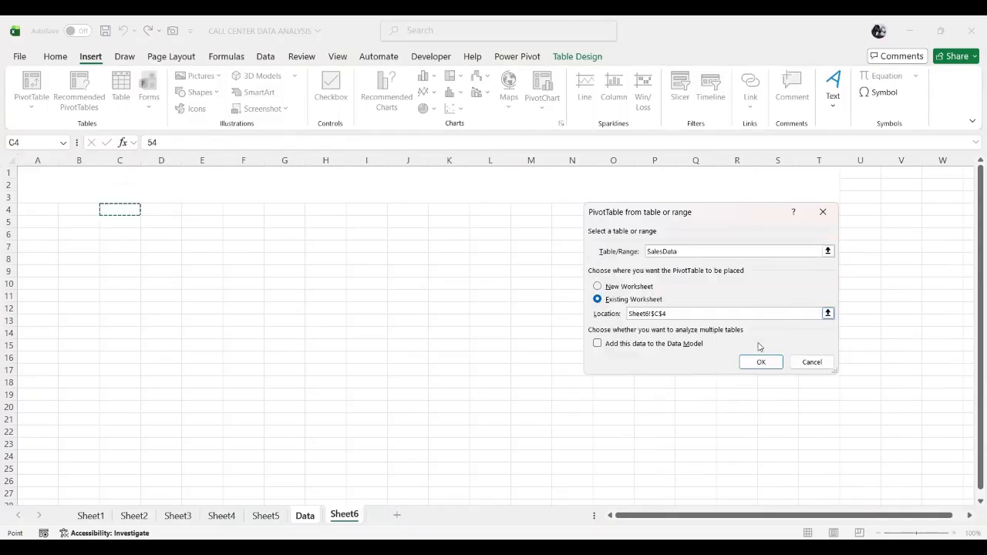
left_click(761, 363)
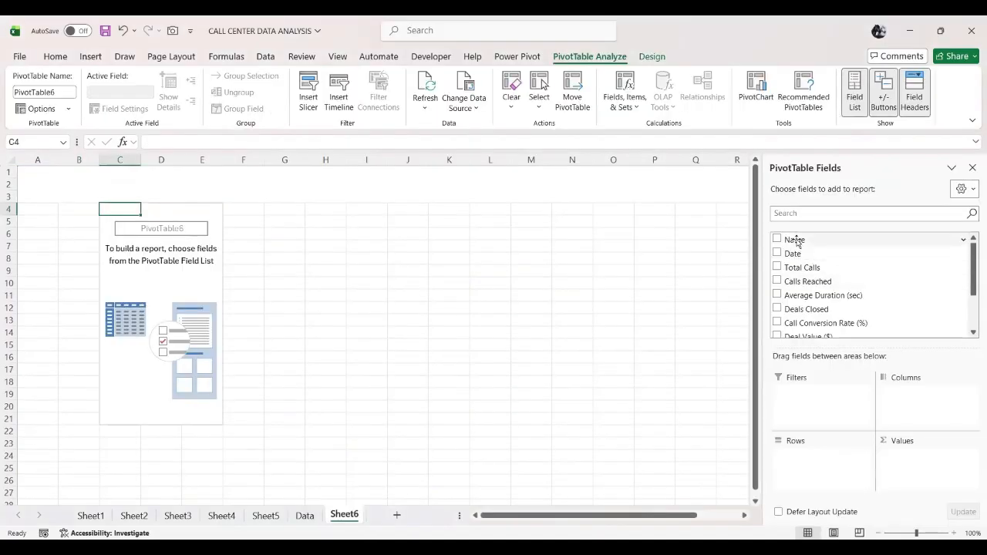
Try the Name field in the rows of the Sheet6 PivotTable and remove it again.
left_click_drag(797, 241, 811, 482)
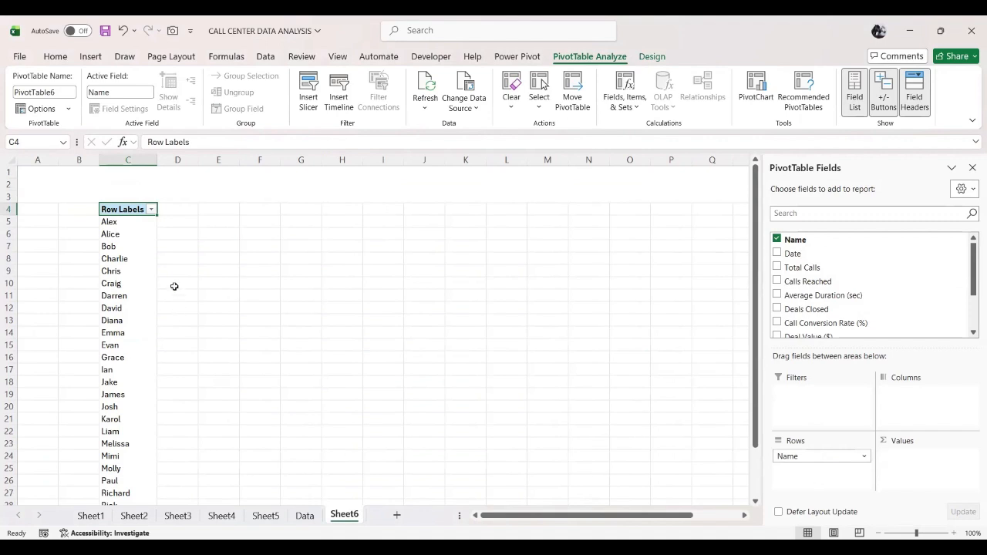
left_click(777, 239)
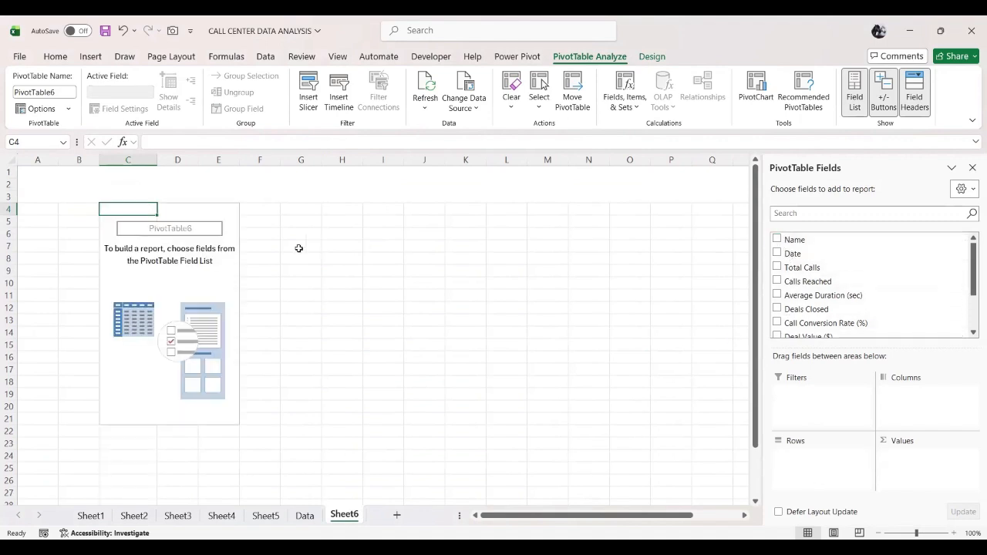
Undo the Name field changes and the creation of the PivotTable at cell C4 on Sheet6.
left_click_drag(108, 215, 137, 218)
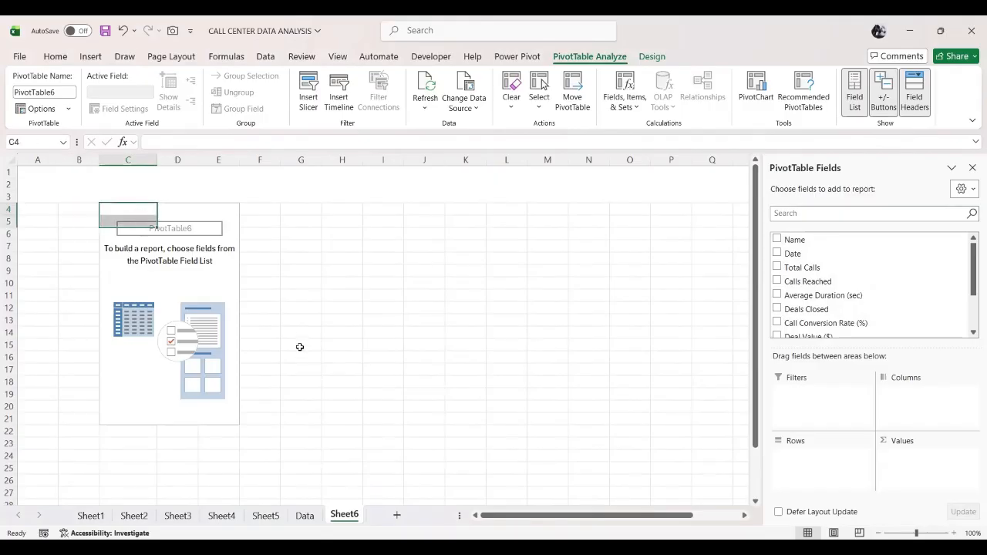
key("ctrl+z")
key("ctrl+z")
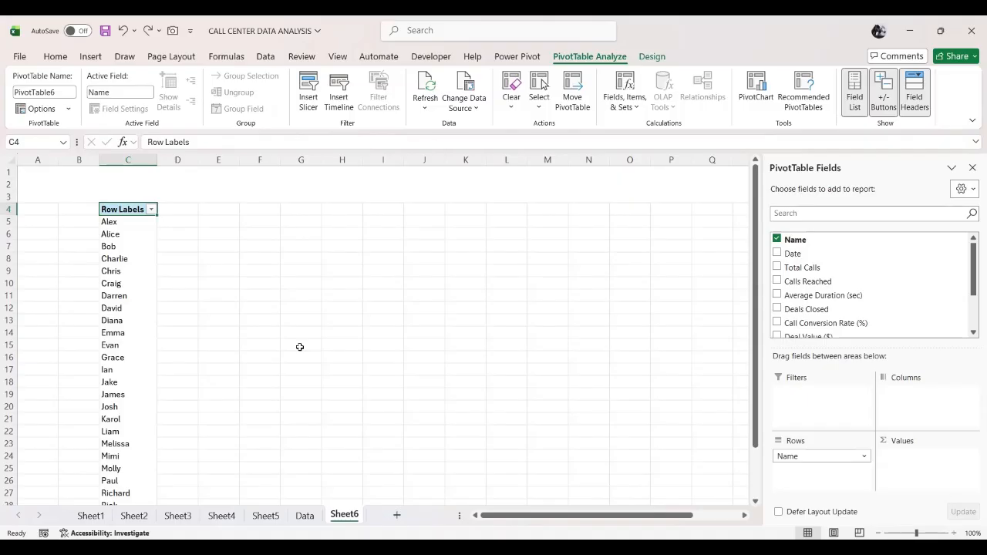
key("ctrl+z")
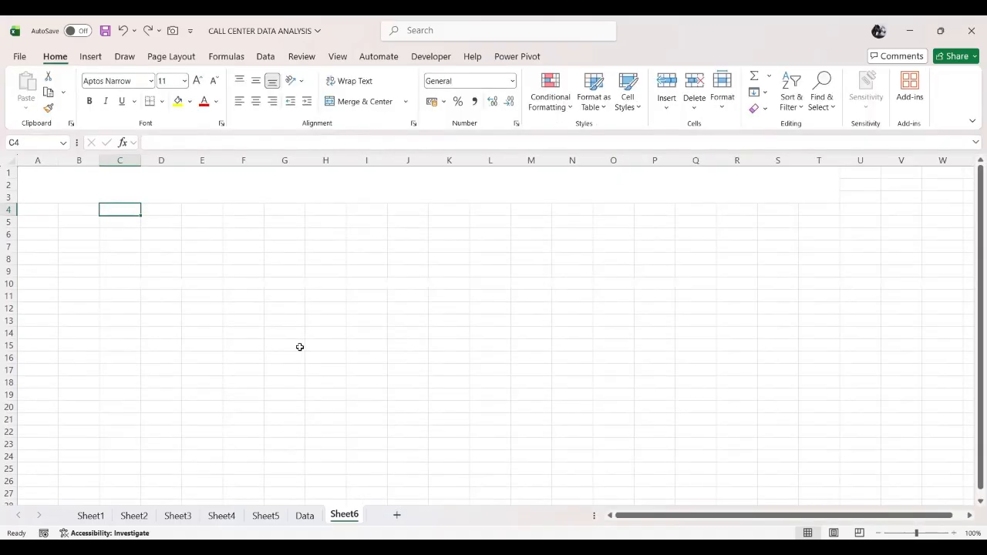
left_click(27, 210)
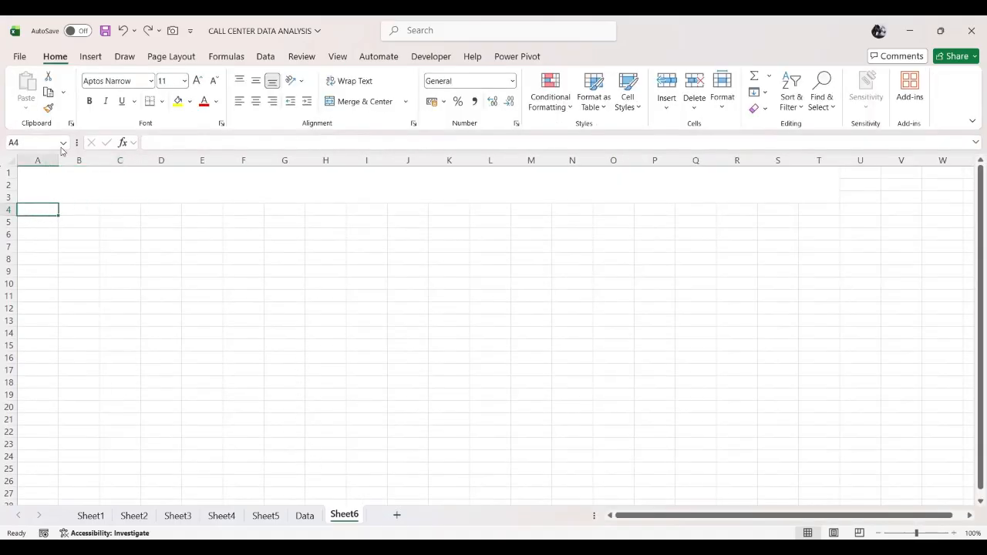
left_click(90, 57)
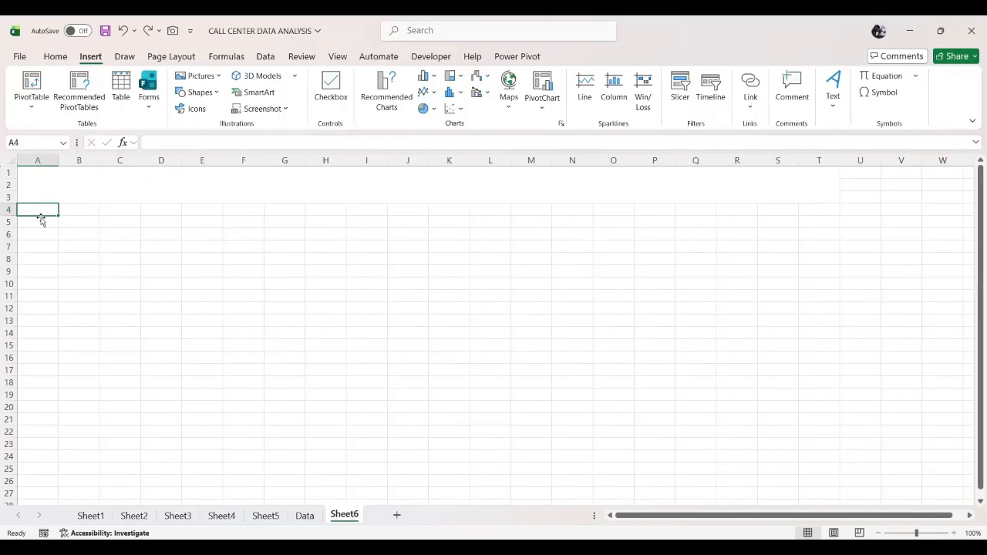
left_click(33, 81)
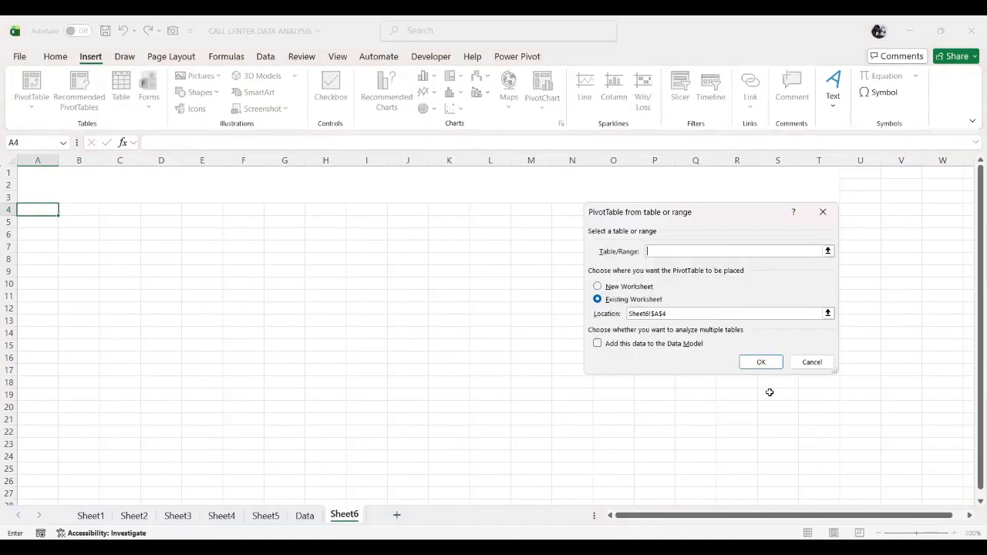
left_click(765, 370)
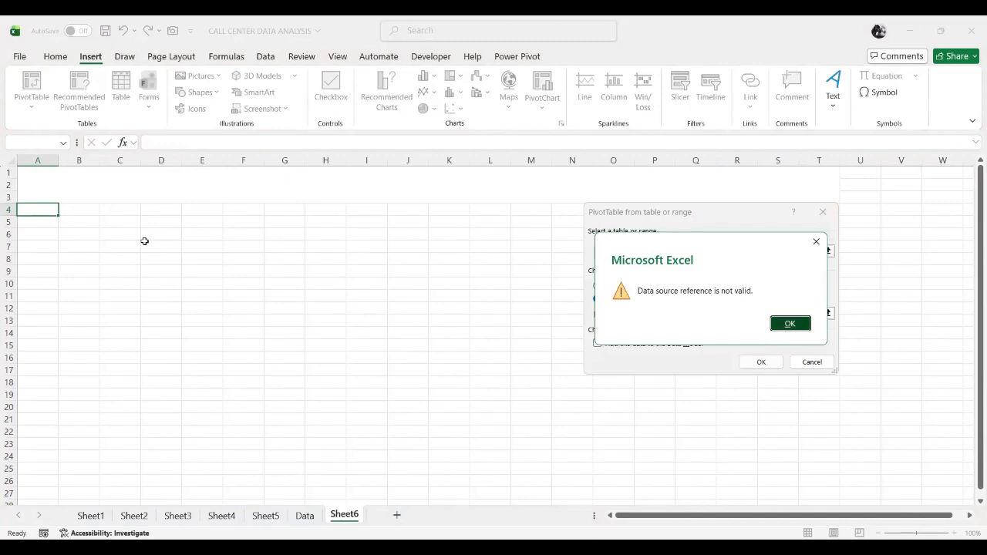
key("Escape")
key("Escape")
Create a PivotTable from the SalesData table on the Data sheet, placed in the existing worksheet Sheet6 at cell A4.
left_click(303, 515)
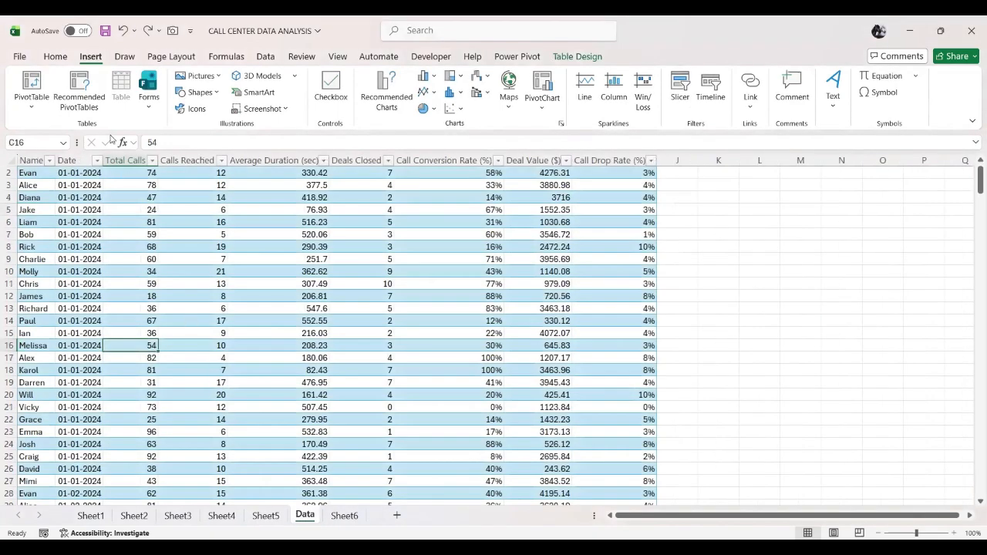
left_click(31, 81)
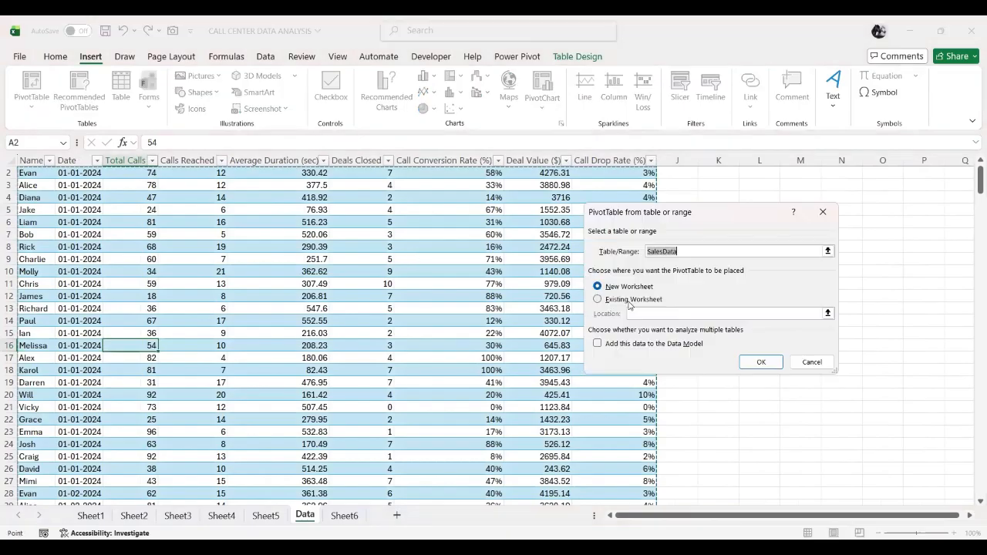
left_click(628, 300)
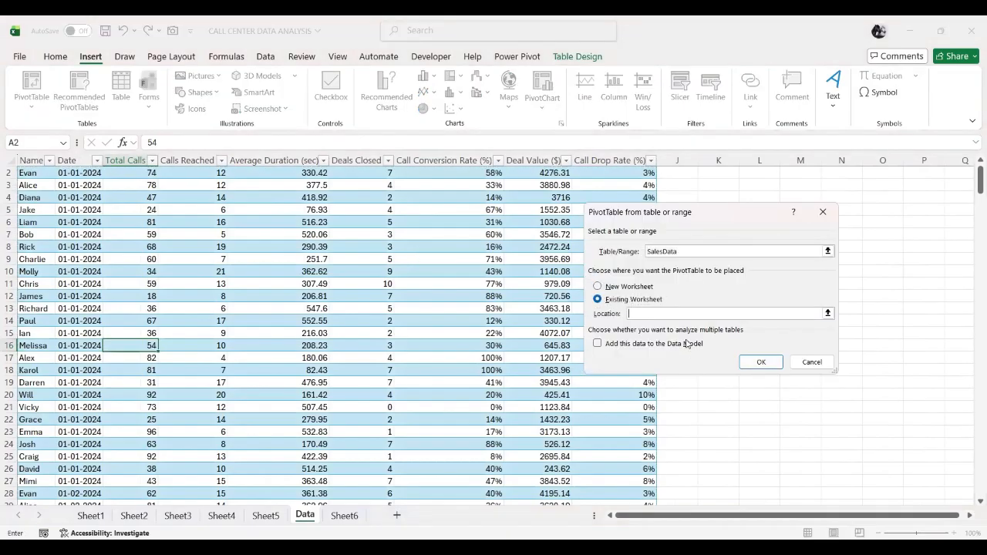
left_click(828, 314)
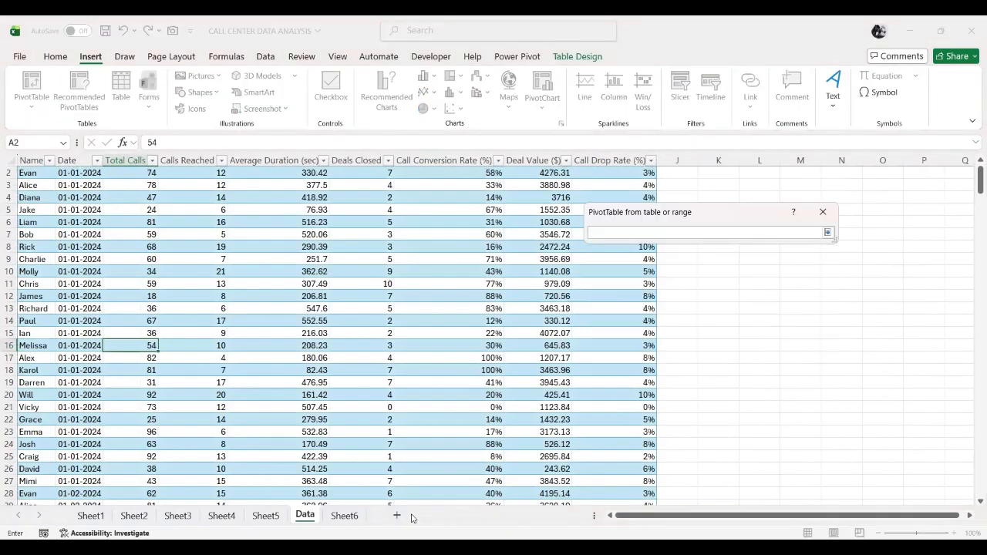
left_click(361, 516)
left_click(34, 208)
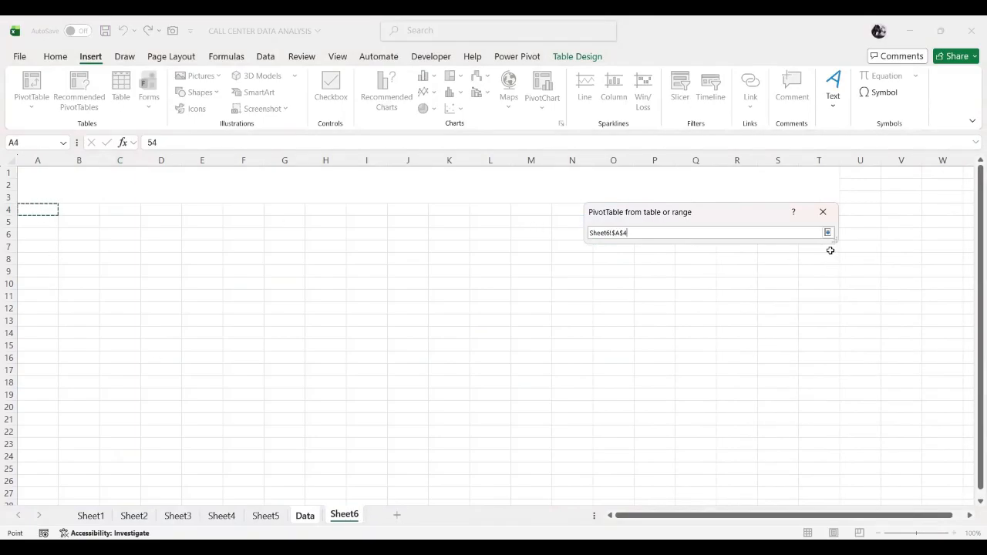
key("Return")
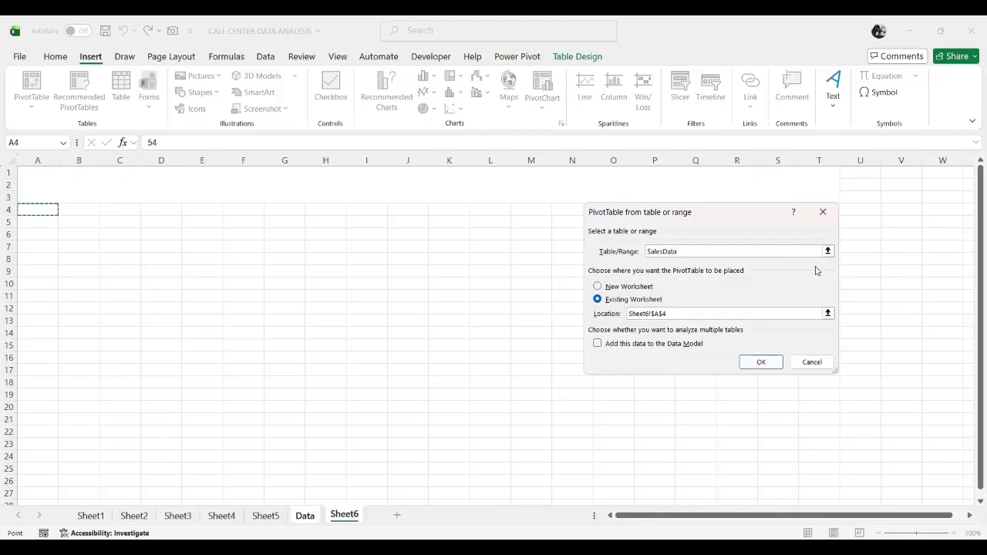
left_click(762, 362)
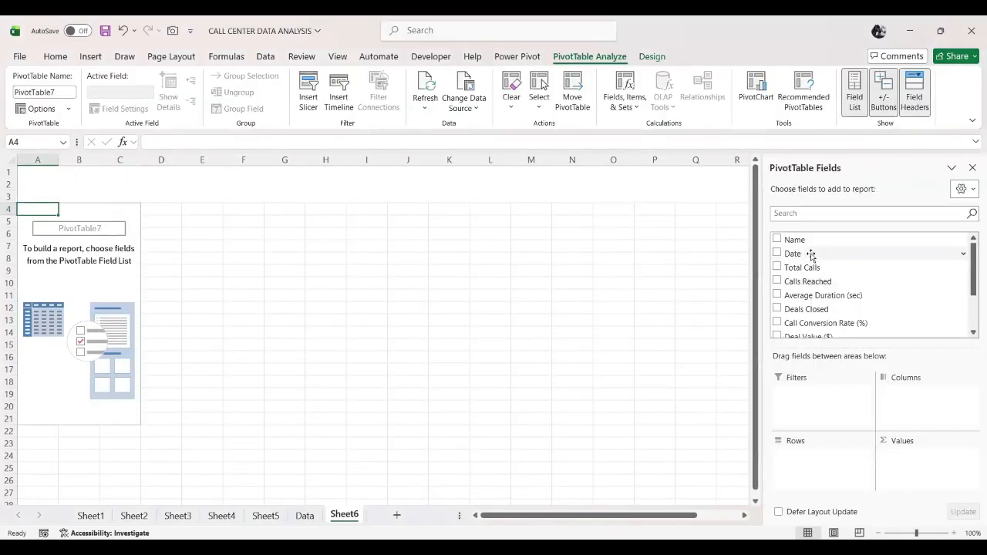
Build the Sheet6 PivotTable with Name in the rows and Total Calls, Calls Reached, Deals Closed and Deal Value ($) as values.
left_click_drag(803, 240, 806, 461)
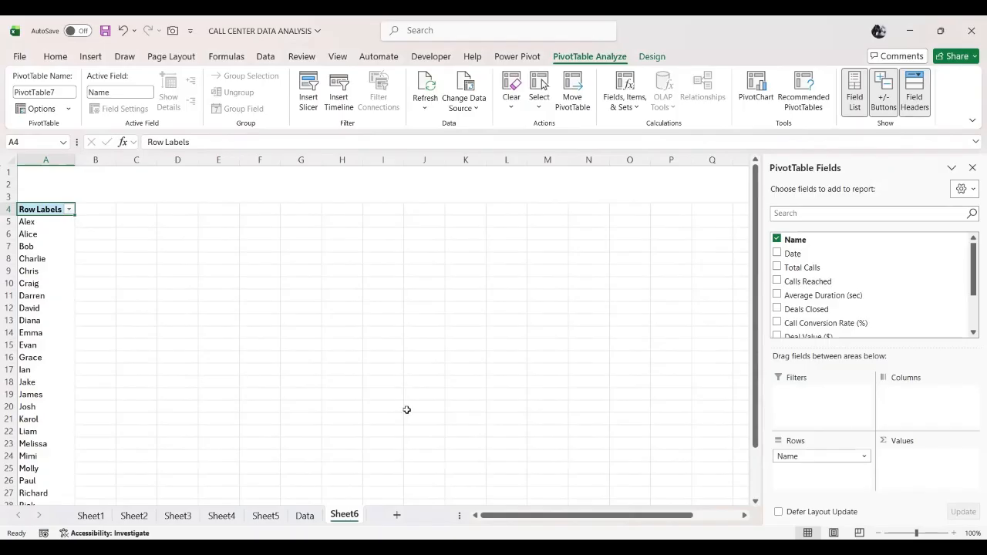
scroll(832, 258, "down", 3)
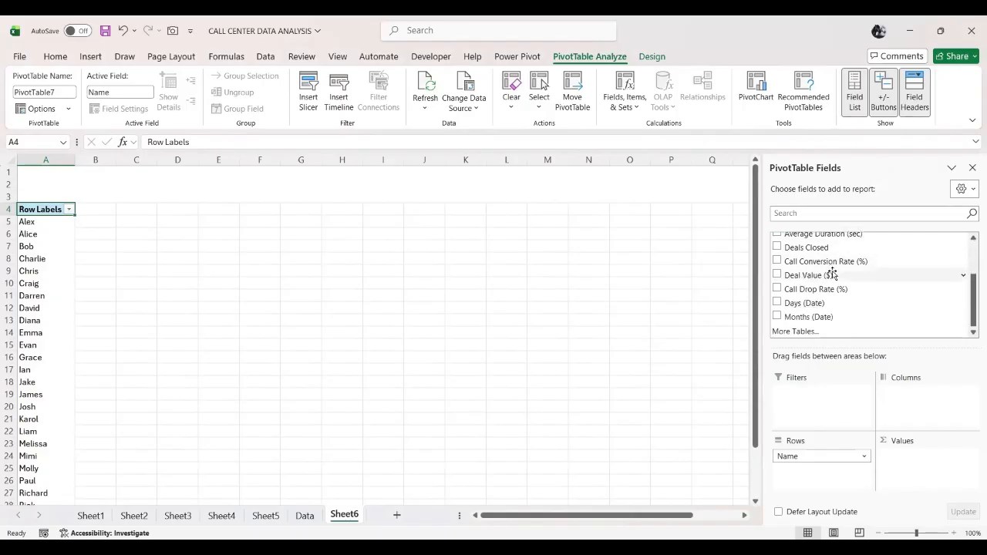
scroll(832, 270, "up", 3)
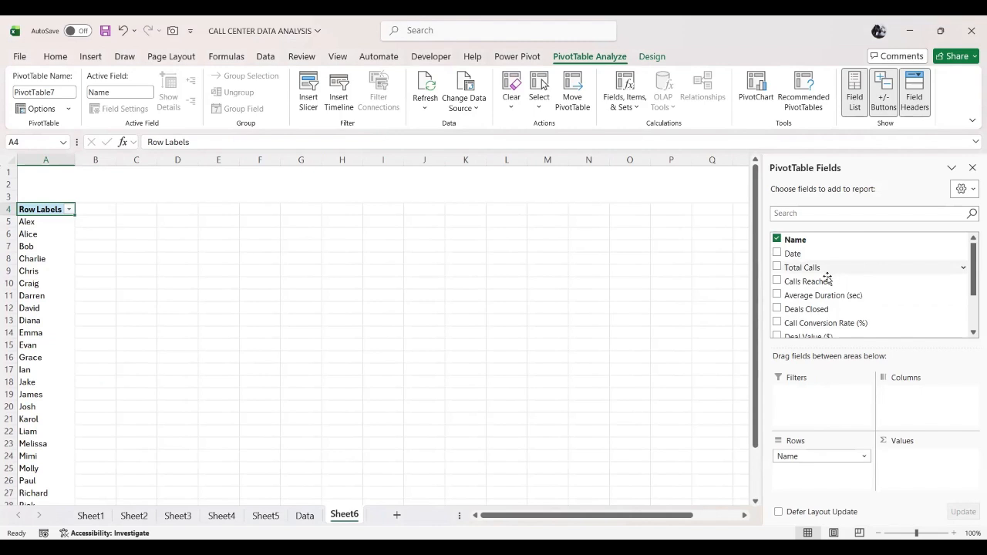
left_click_drag(807, 269, 914, 463)
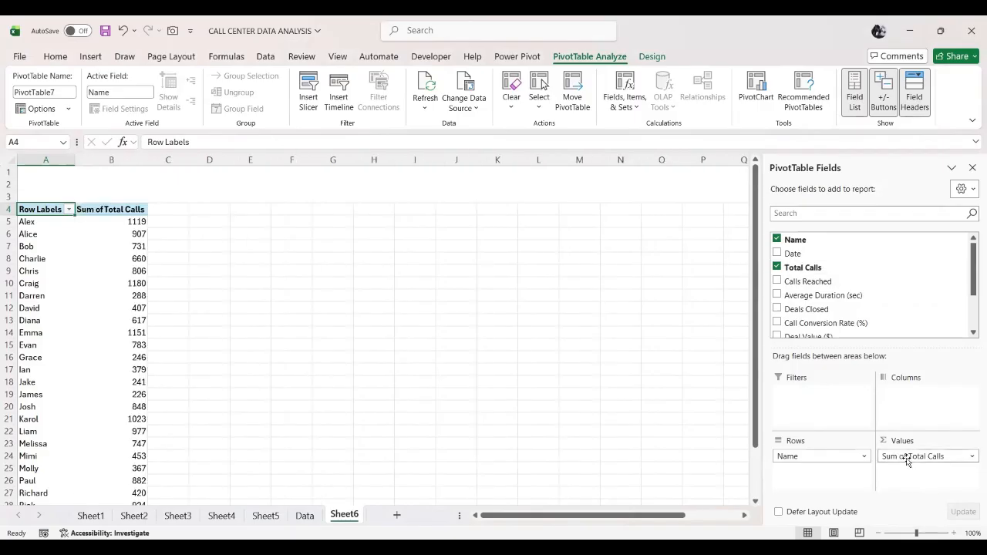
left_click_drag(803, 279, 917, 472)
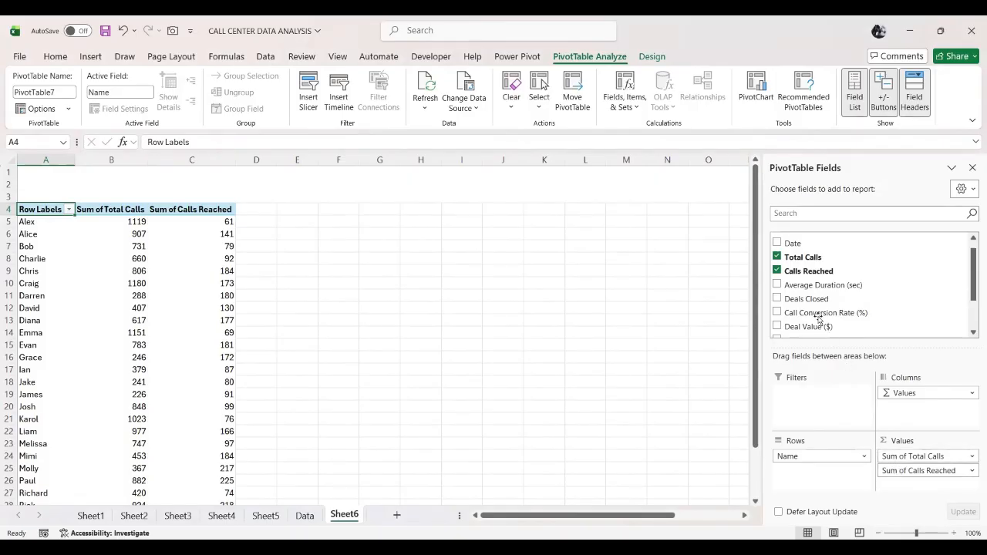
left_click_drag(812, 301, 913, 486)
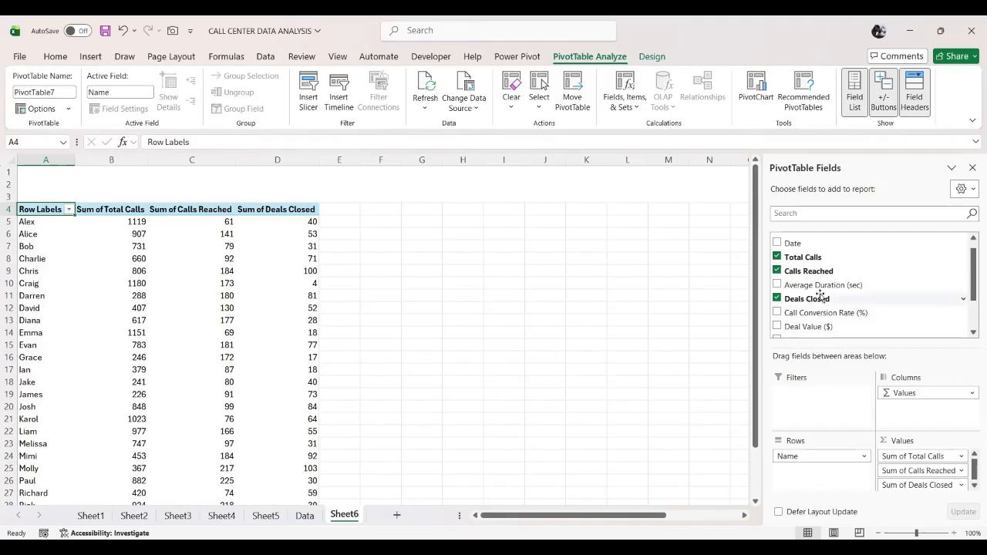
scroll(820, 298, "down", 1)
left_click_drag(820, 298, 925, 494)
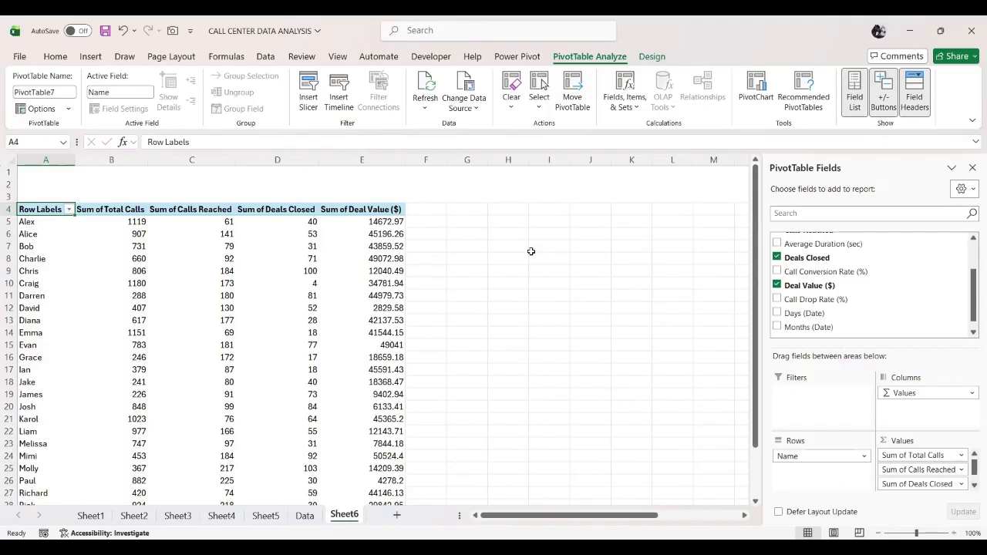
Copy the monthly Deal Value line PivotChart from Sheet1 and paste it on Sheet6 at cell F4.
left_click(427, 210)
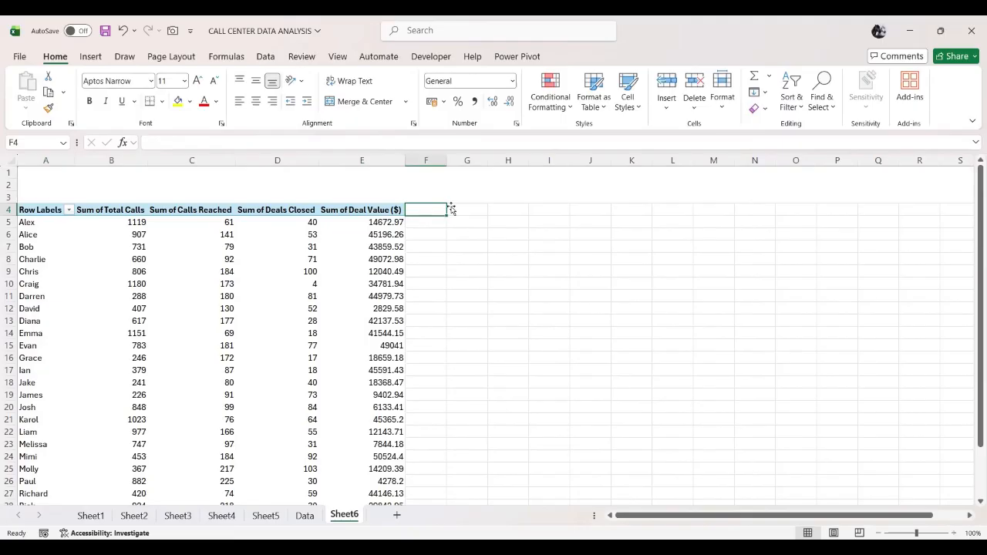
left_click(101, 520)
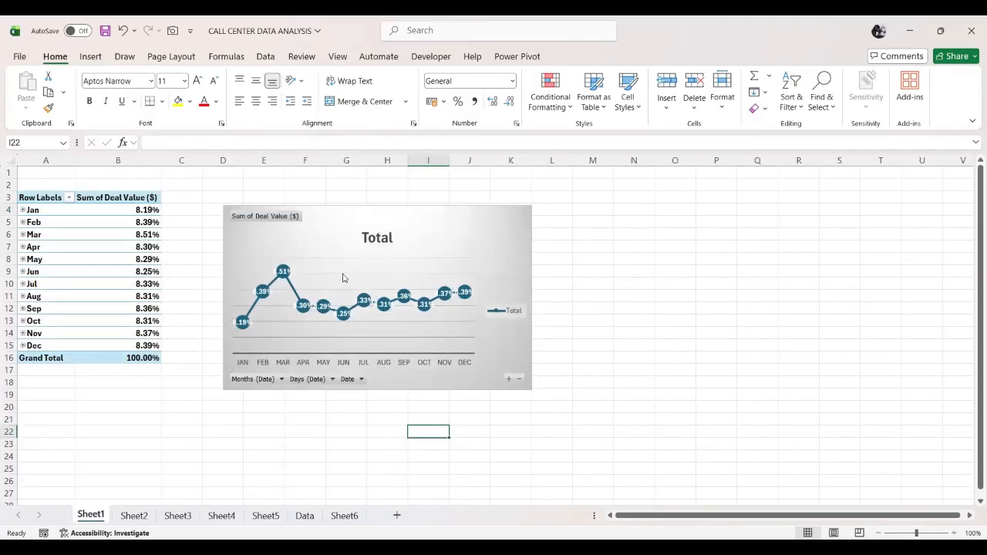
left_click(521, 224)
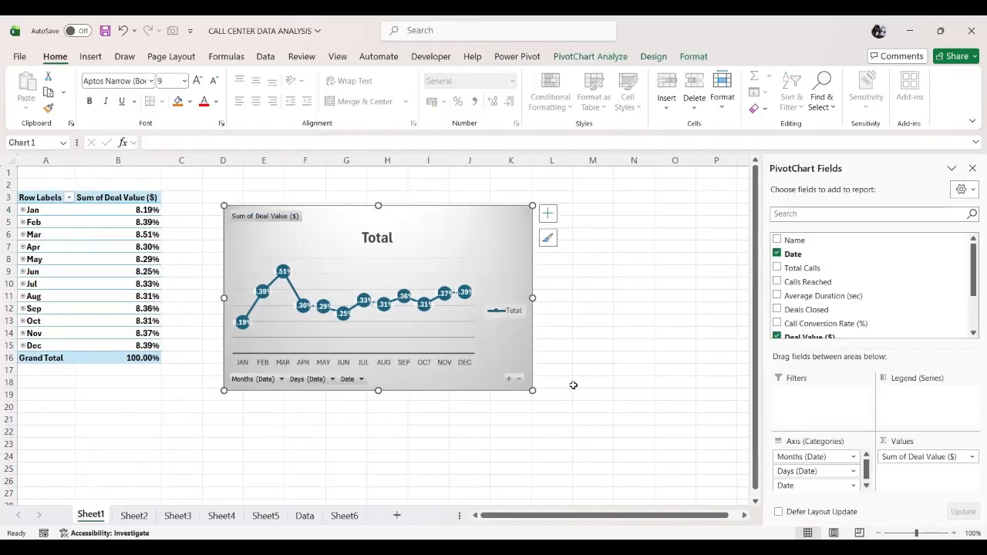
left_click(345, 516)
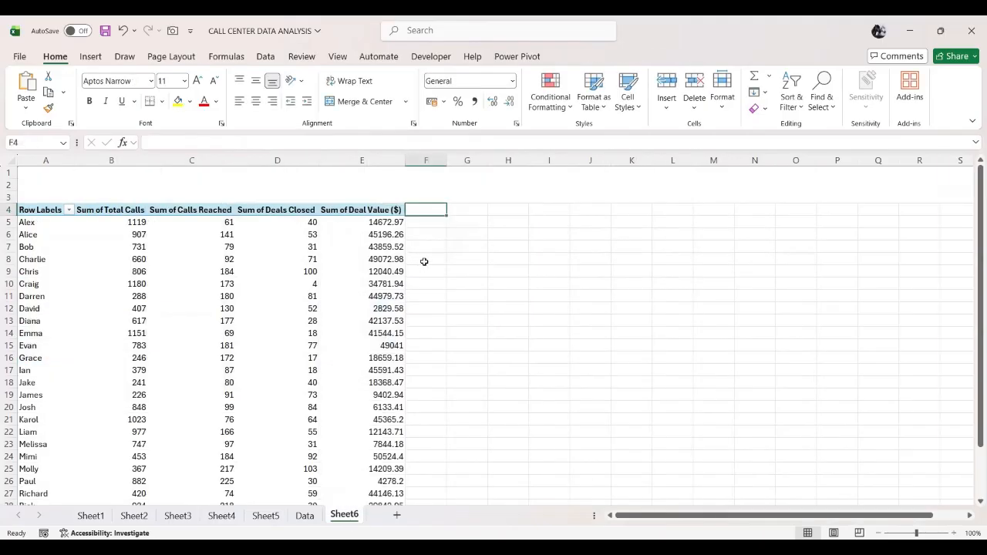
key("ctrl+v")
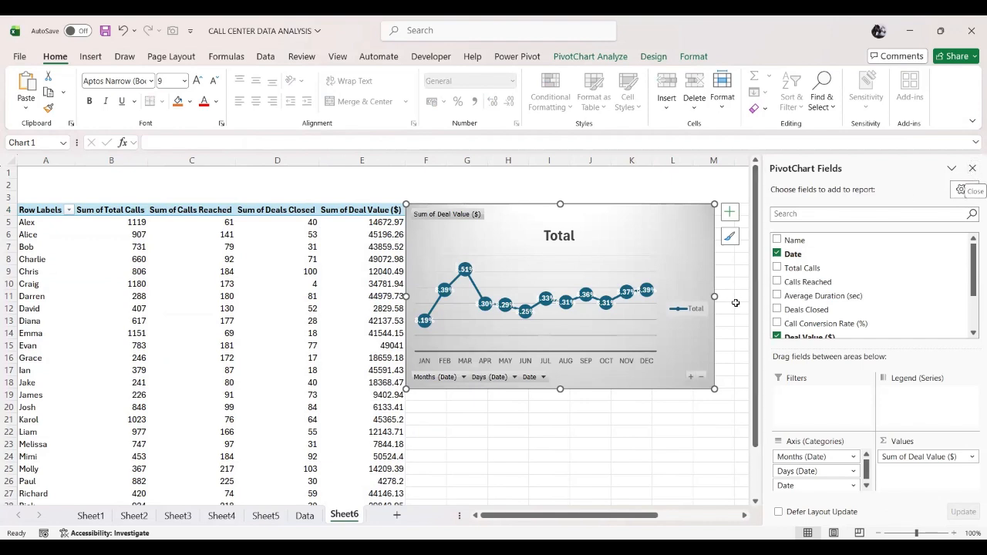
Remove the legend and the chart title from the Deal Value chart on Sheet6.
left_click(729, 211)
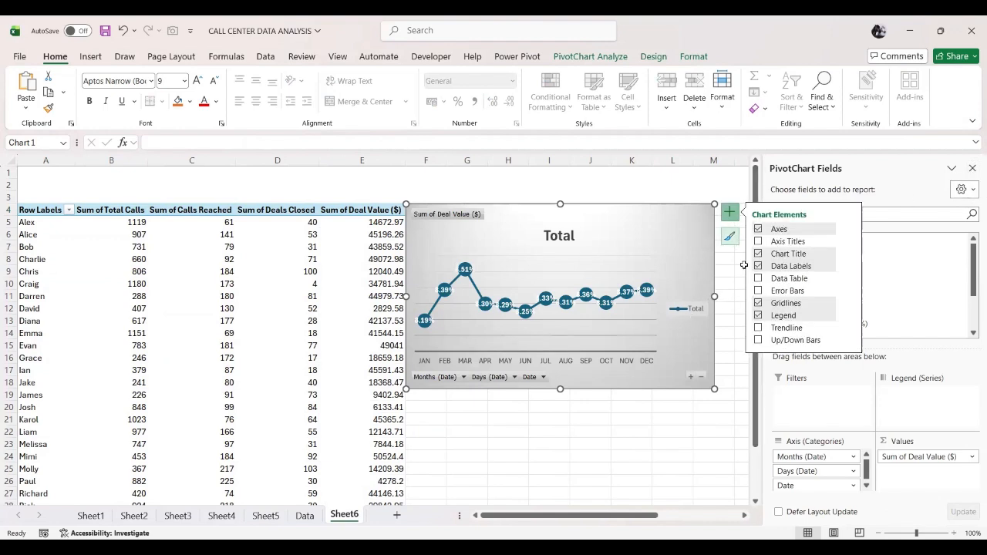
left_click(758, 315)
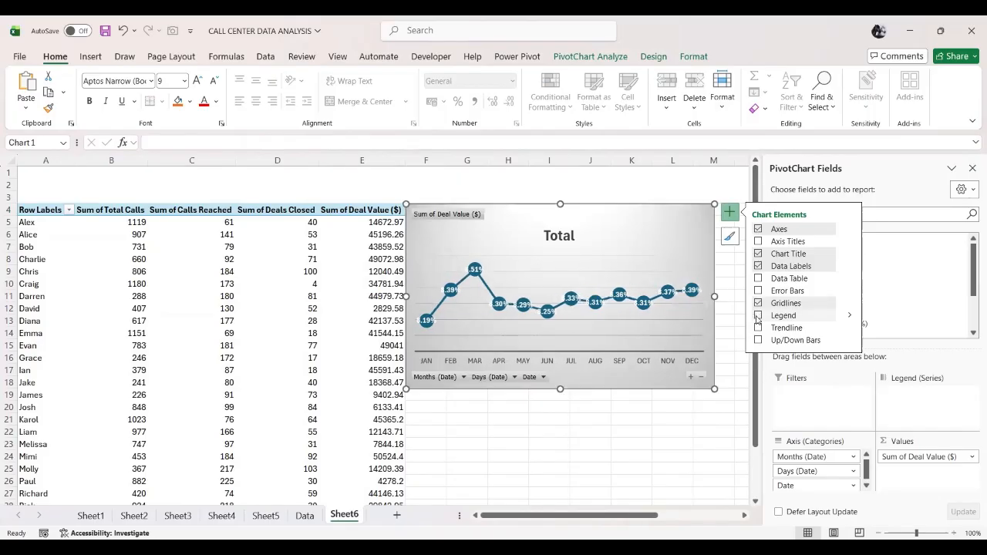
left_click(758, 254)
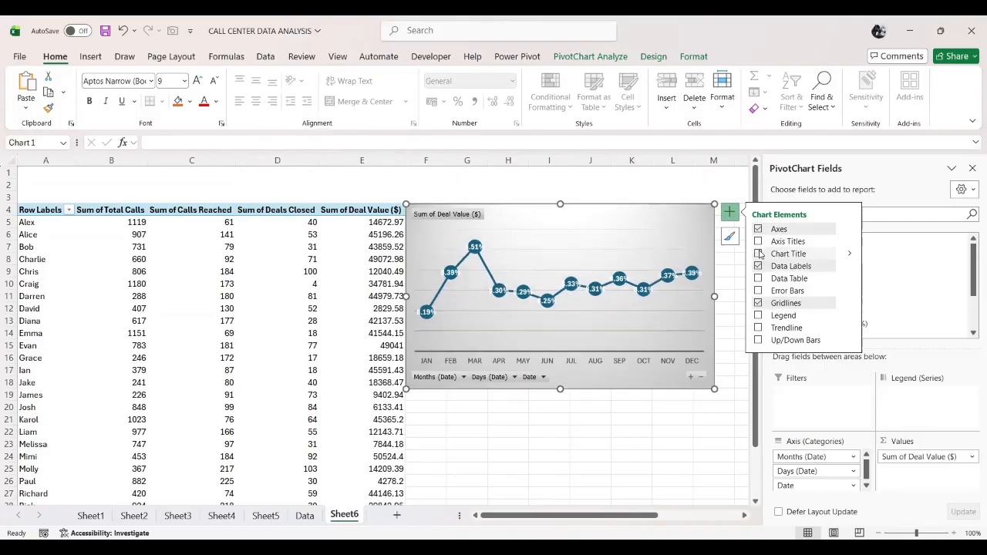
left_click(722, 320)
left_click(702, 302)
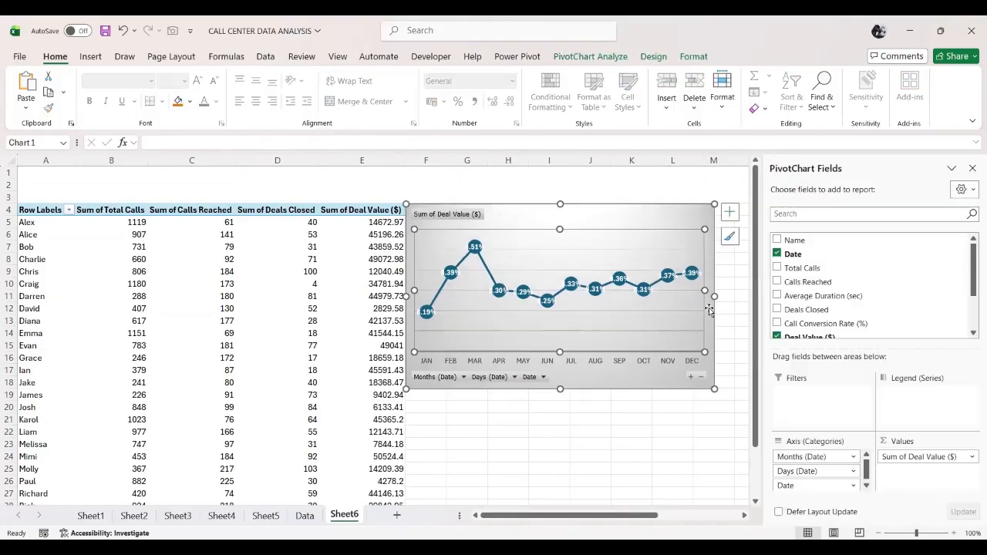
Narrow the Deal Value chart on Sheet6 so that it spans columns F to I beside the PivotTable.
left_click(659, 372)
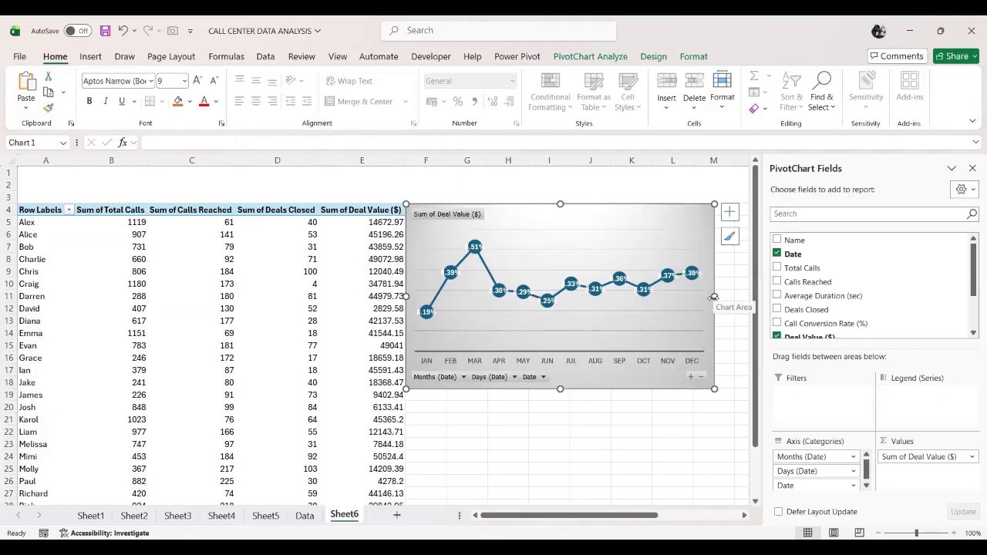
left_click_drag(714, 297, 571, 297)
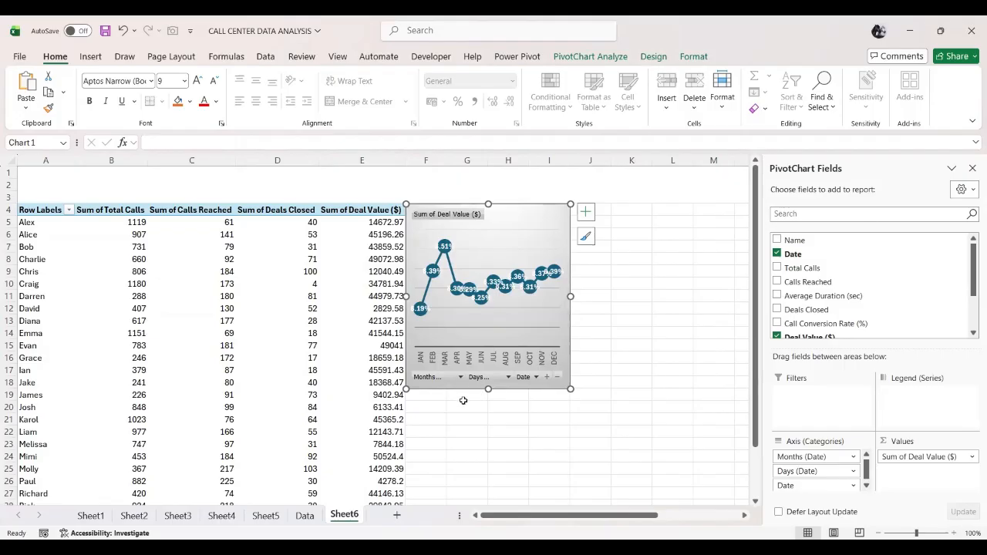
left_click(543, 396)
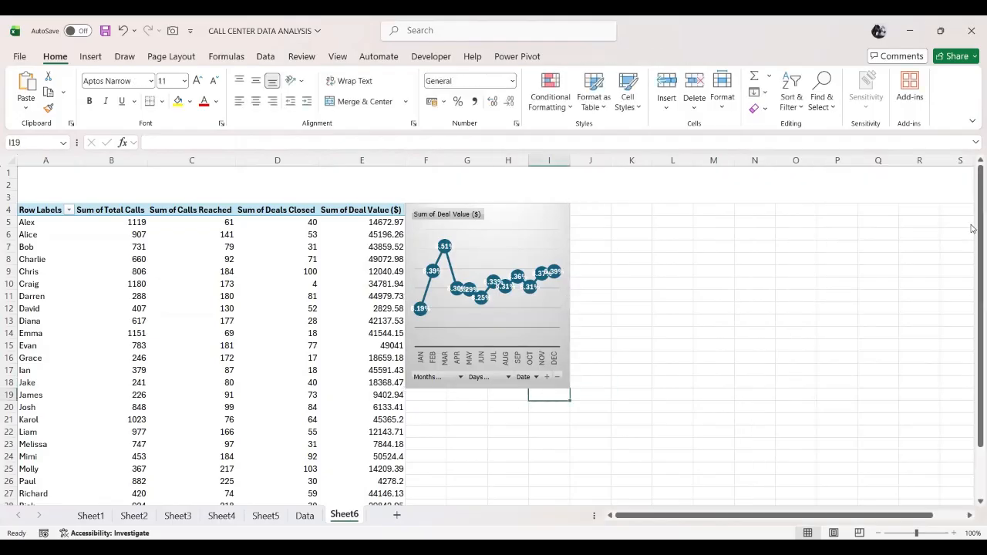
left_click(883, 533)
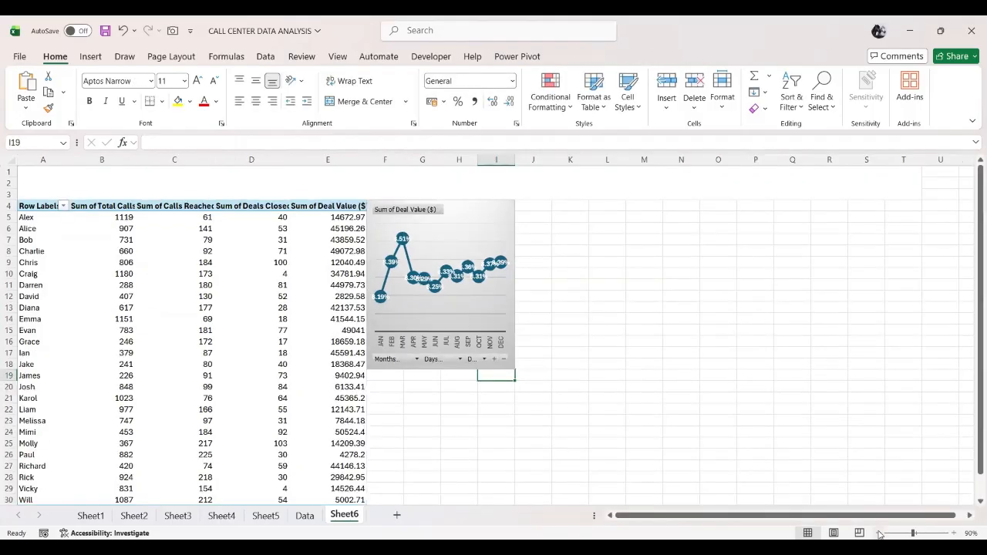
left_click(883, 533)
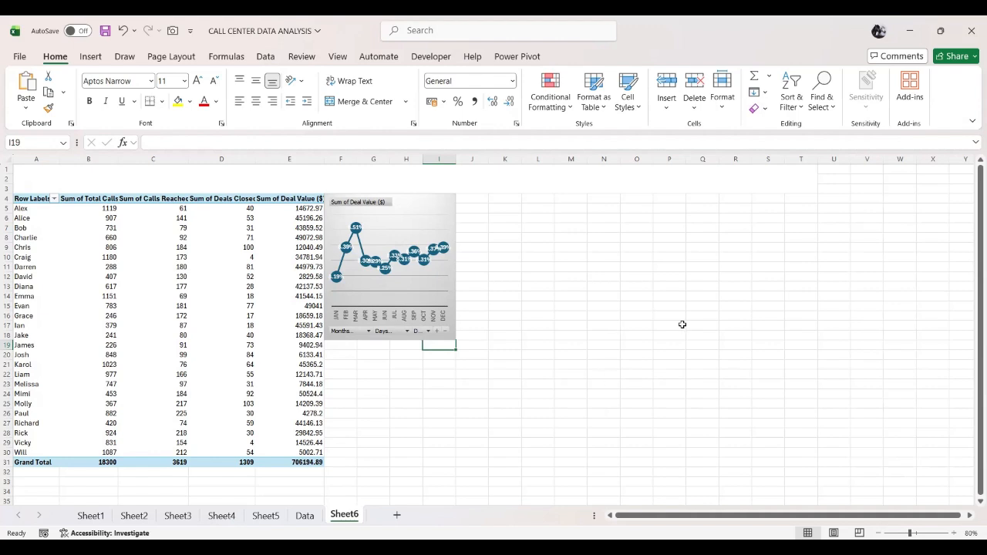
Widen the Deal Value chart on Sheet6 so that it spans columns F to L.
left_click(446, 200)
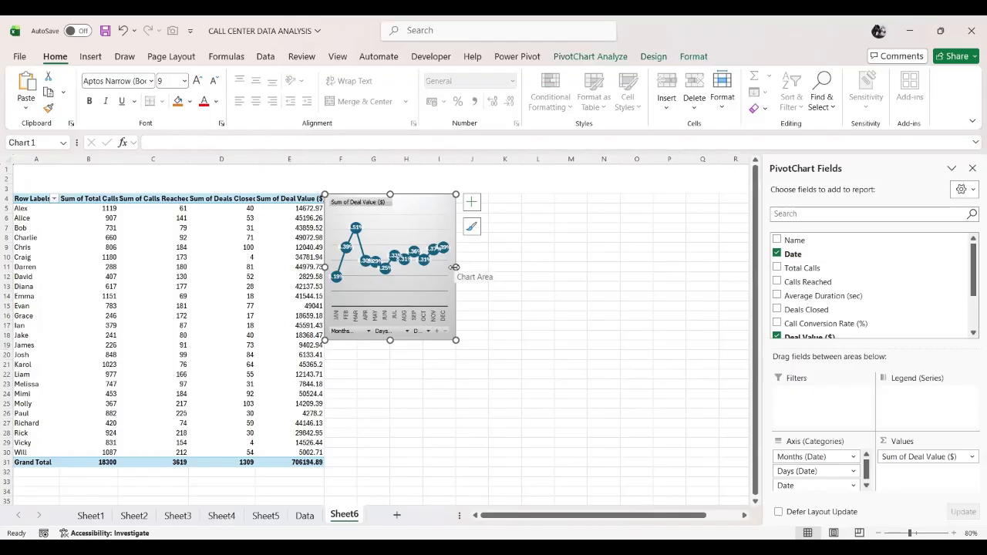
left_click_drag(455, 267, 550, 270)
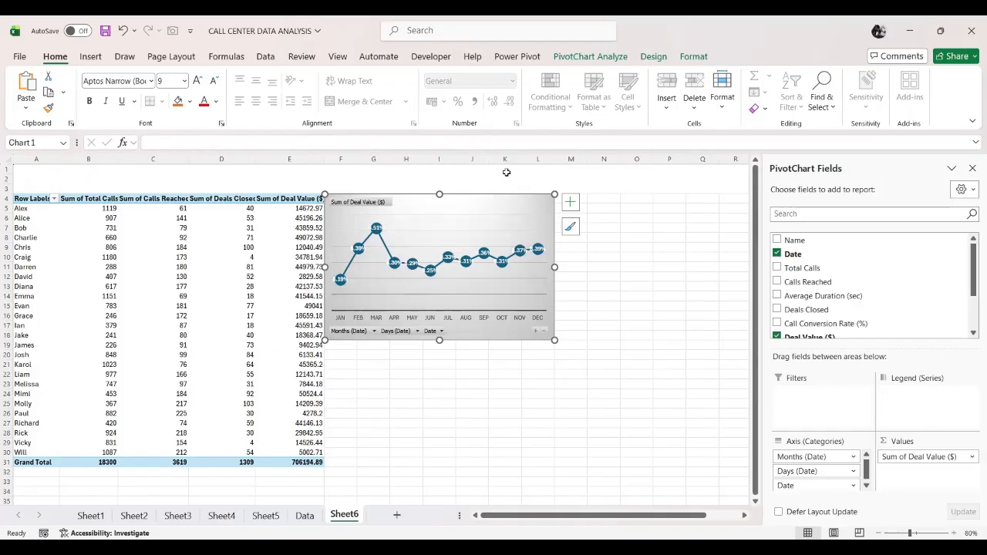
left_click(604, 353)
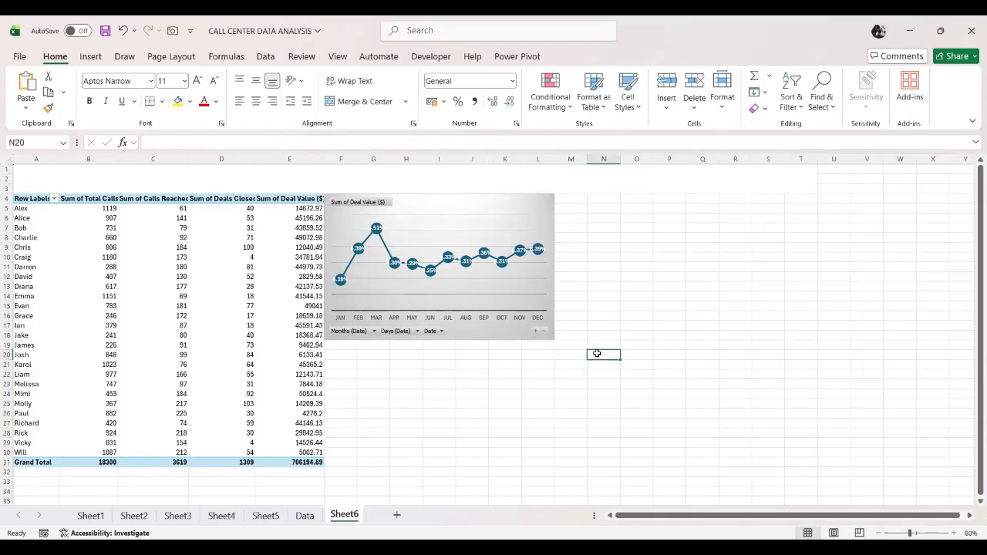
left_click(577, 199)
left_click(608, 208)
left_click(638, 218)
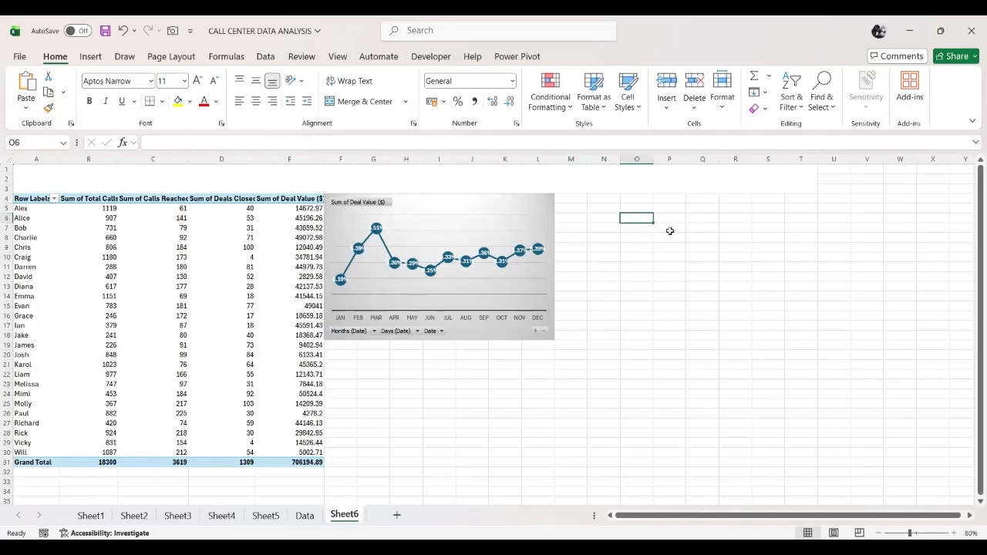
left_click(671, 227)
left_click(703, 228)
left_click(734, 227)
left_click(768, 218)
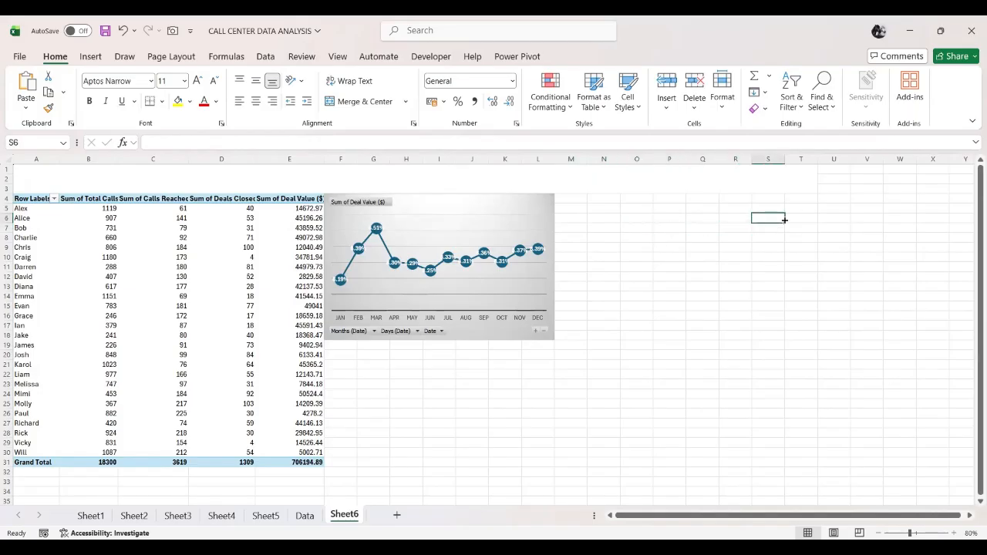
left_click(801, 210)
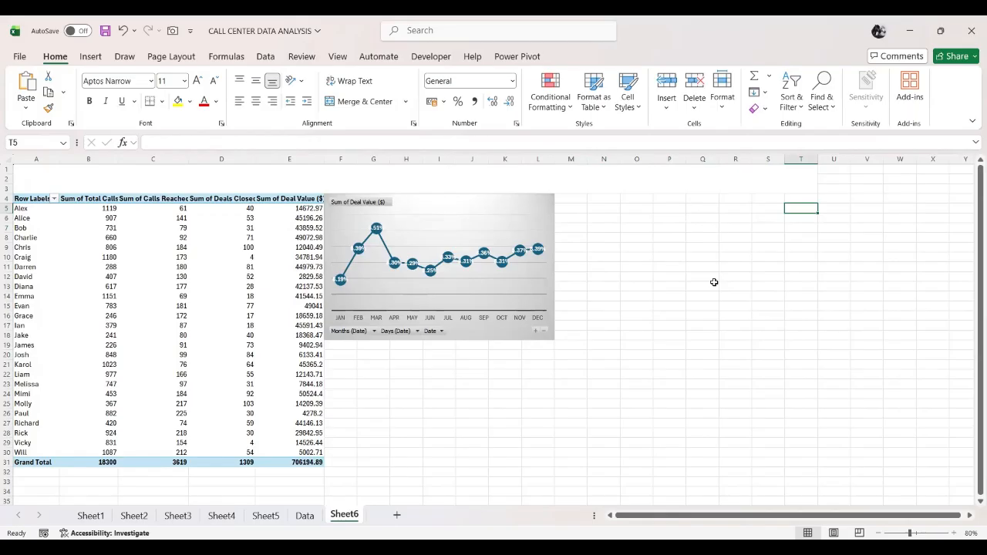
Remove the chart title and legend from the average call drop rate chart on Sheet3.
left_click(134, 515)
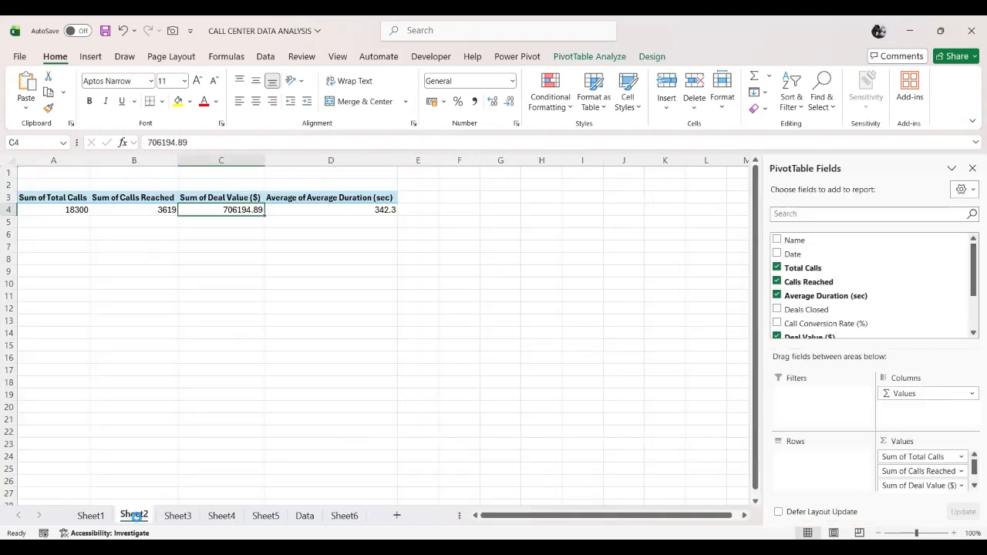
left_click(177, 515)
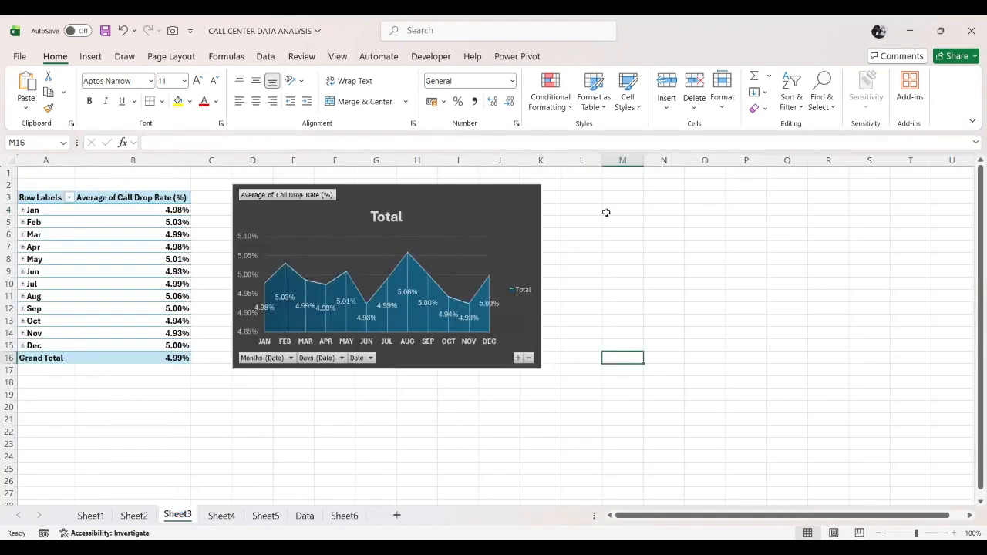
left_click(530, 194)
left_click(556, 192)
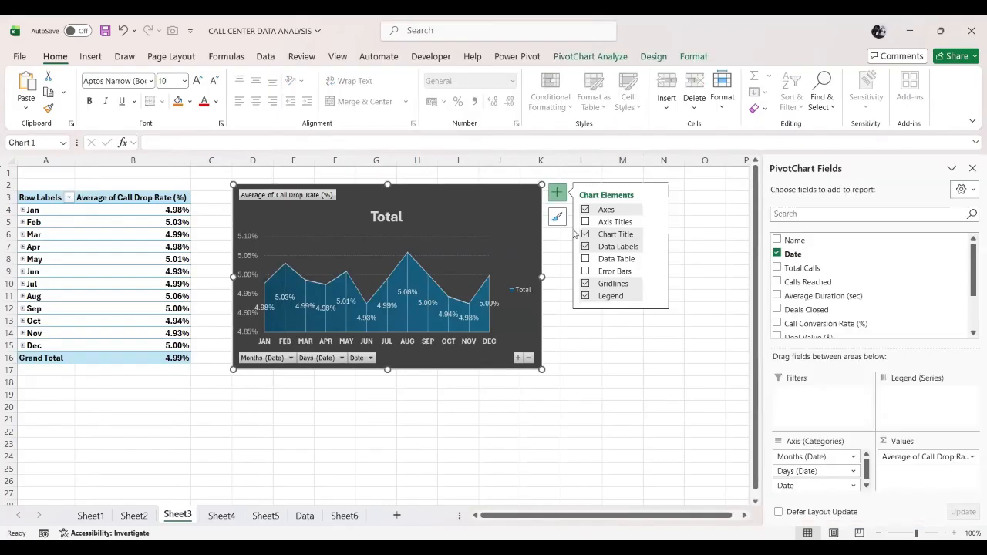
left_click(585, 246)
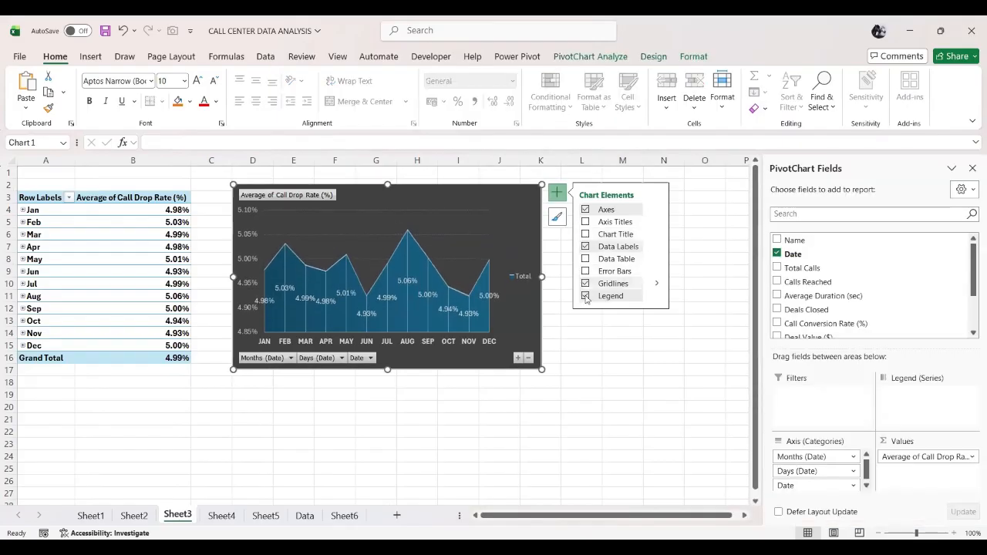
left_click(585, 296)
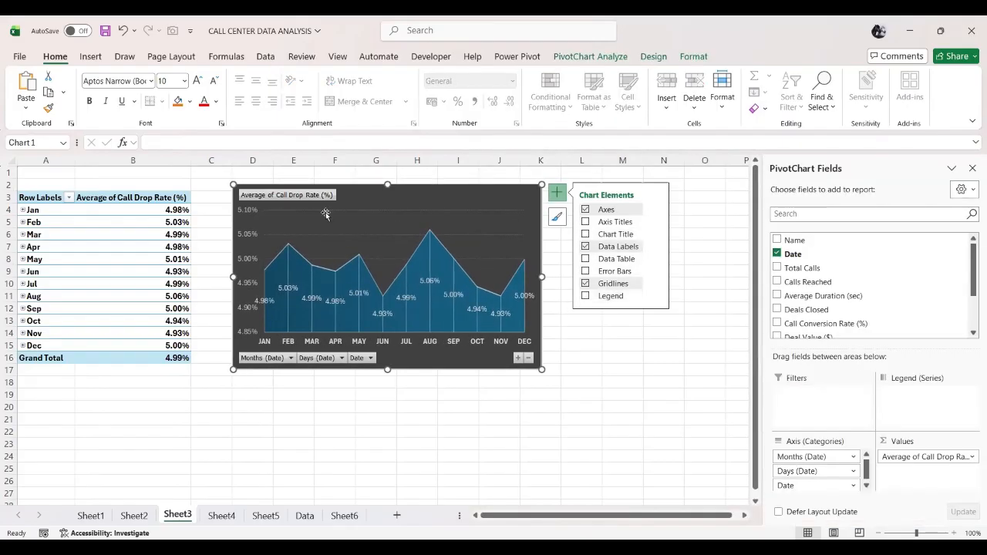
left_click(458, 407)
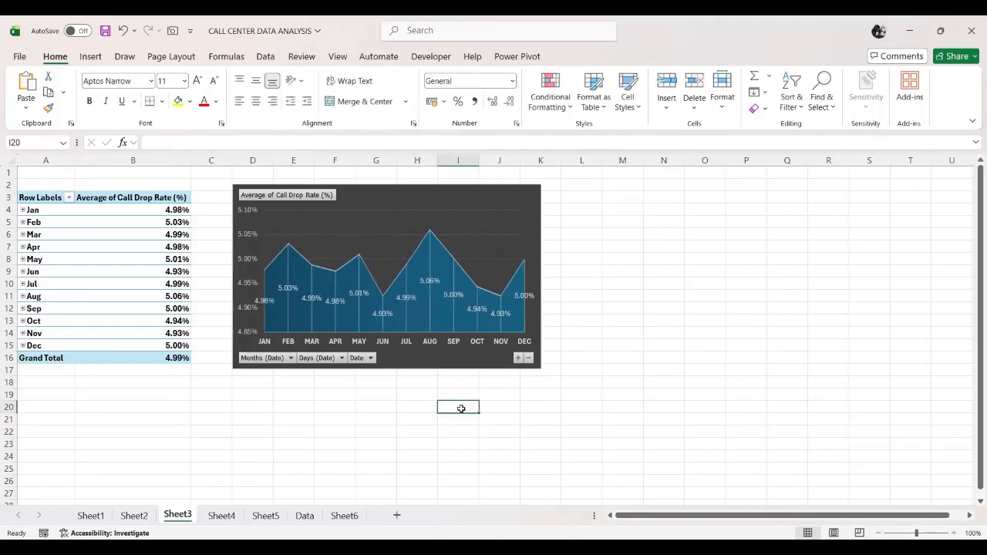
Copy the call drop rate chart from Sheet3 to Sheet6 at cell M4 and close the chart's field list.
left_click(427, 279)
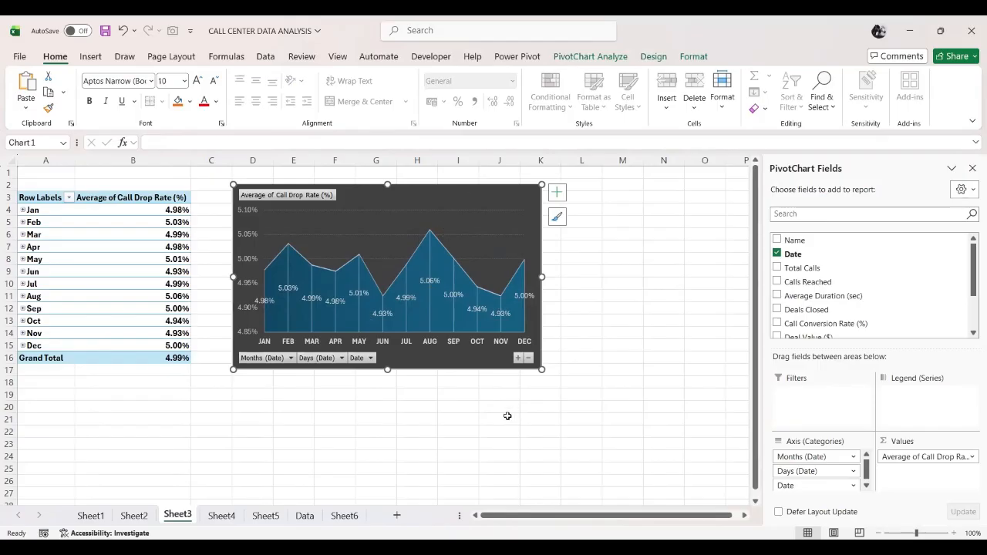
left_click(341, 516)
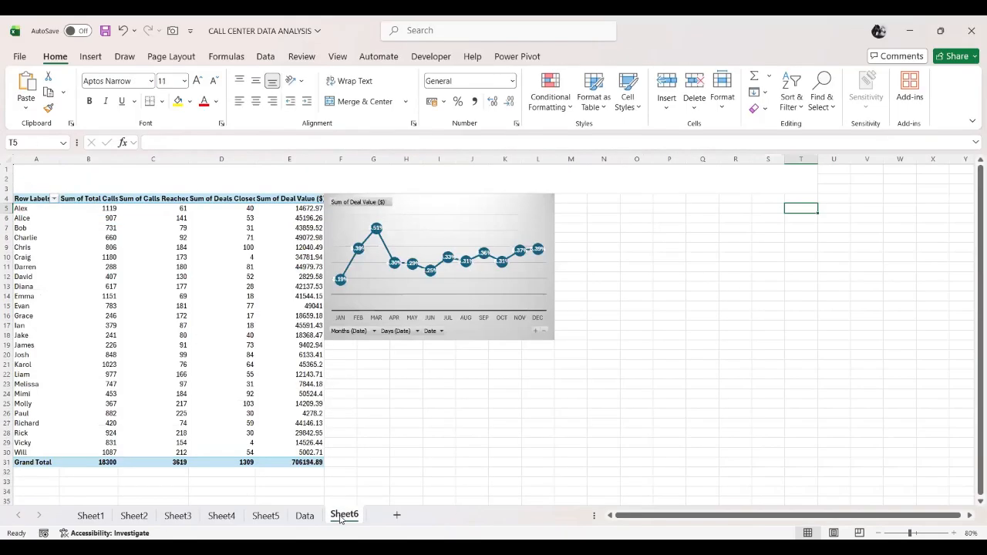
left_click(572, 199)
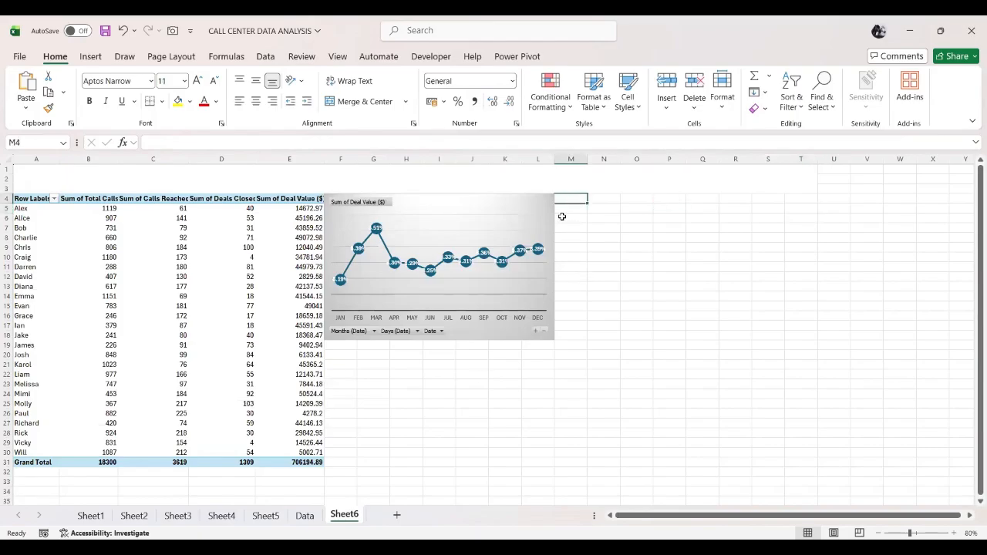
key("ctrl+v")
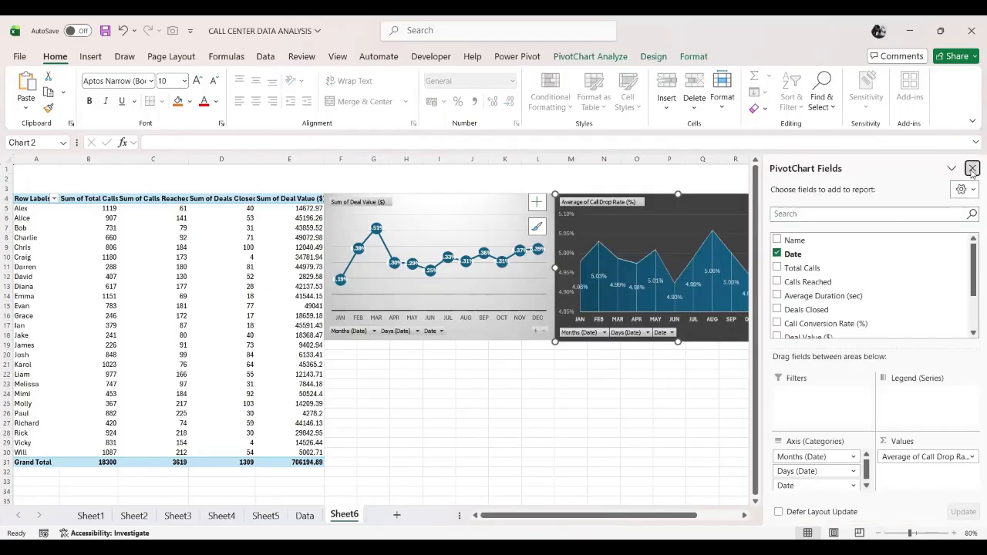
left_click(971, 170)
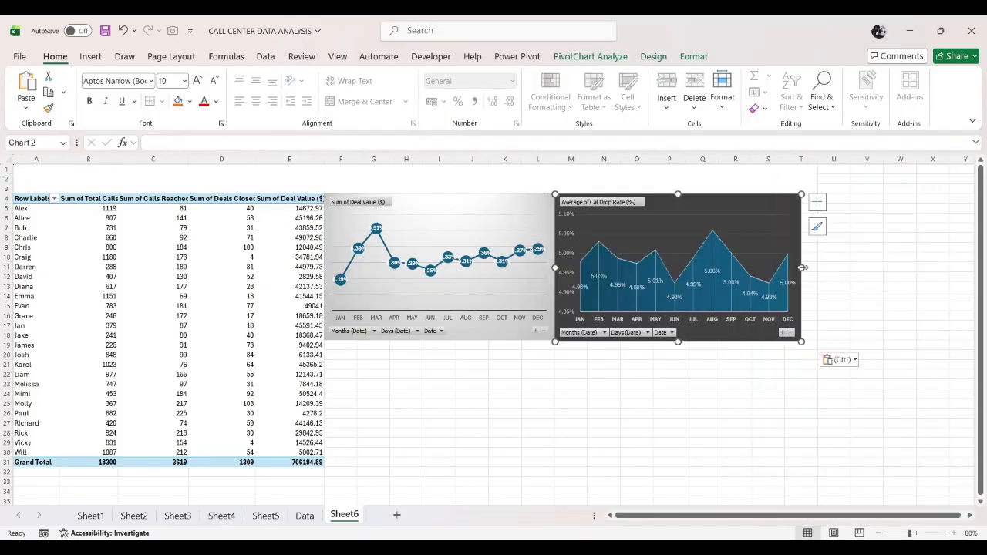
Widen the pasted call drop rate chart so its right edge meets the end of column T.
left_click_drag(801, 267, 818, 267)
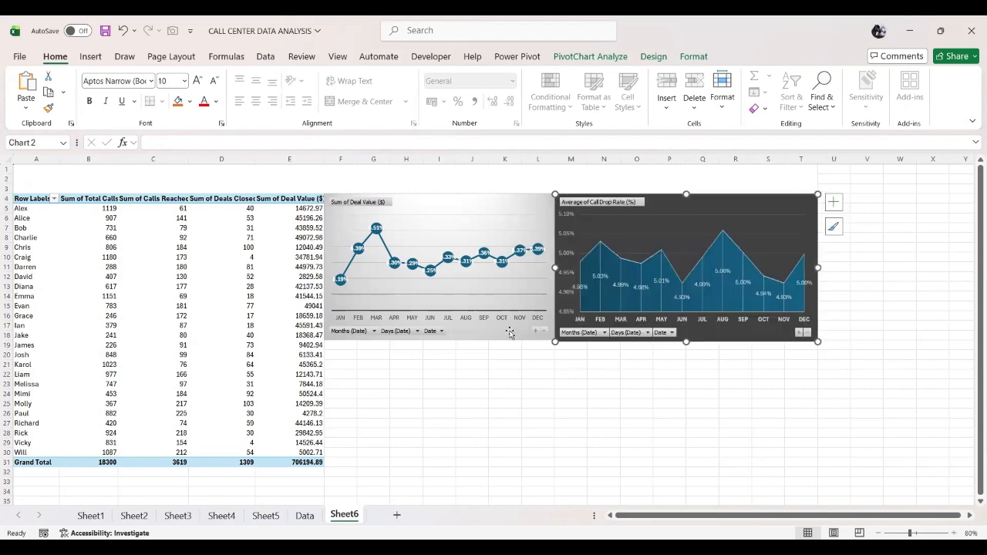
left_click(544, 320)
left_click(571, 394)
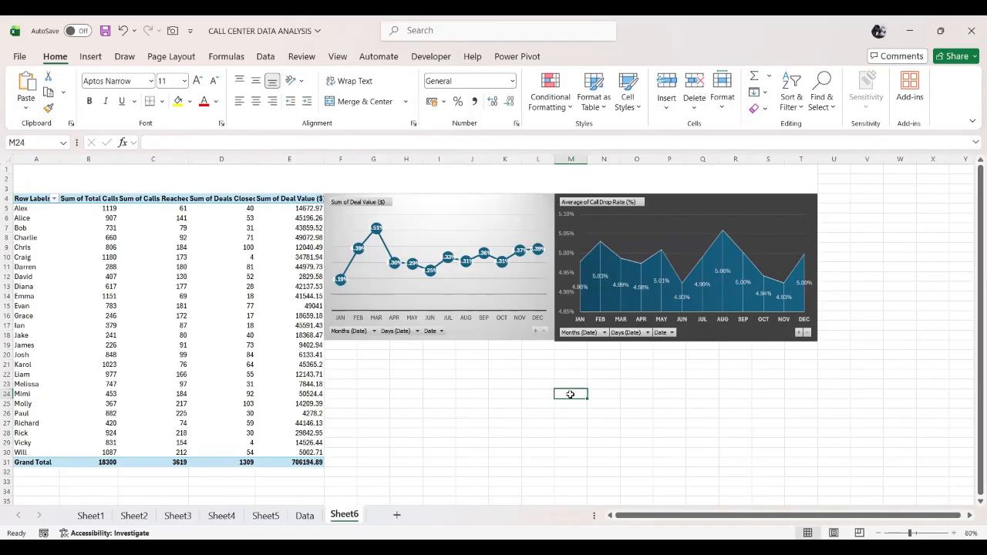
left_click(337, 464)
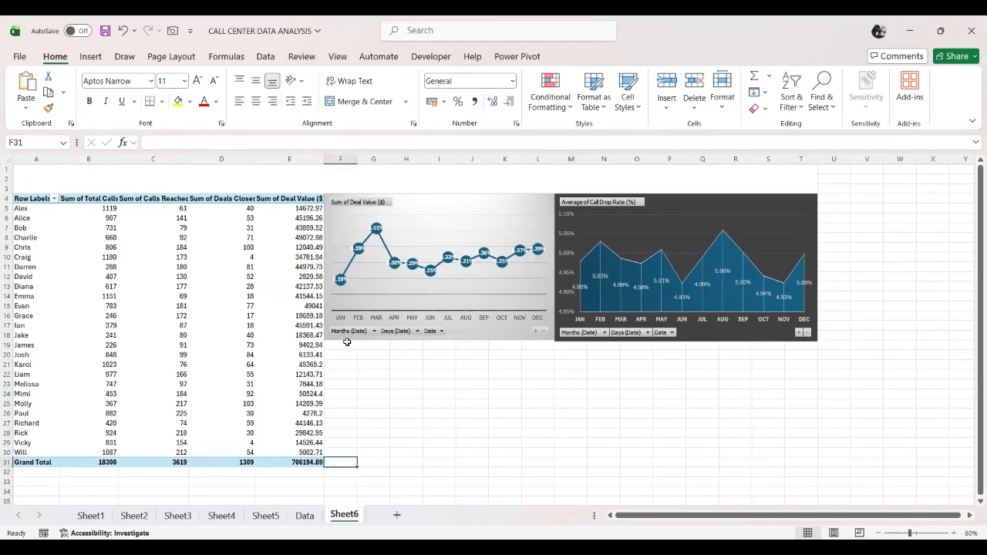
Remove the title and legend from the average duration chart on Sheet4 and add data labels to its columns.
left_click(221, 517)
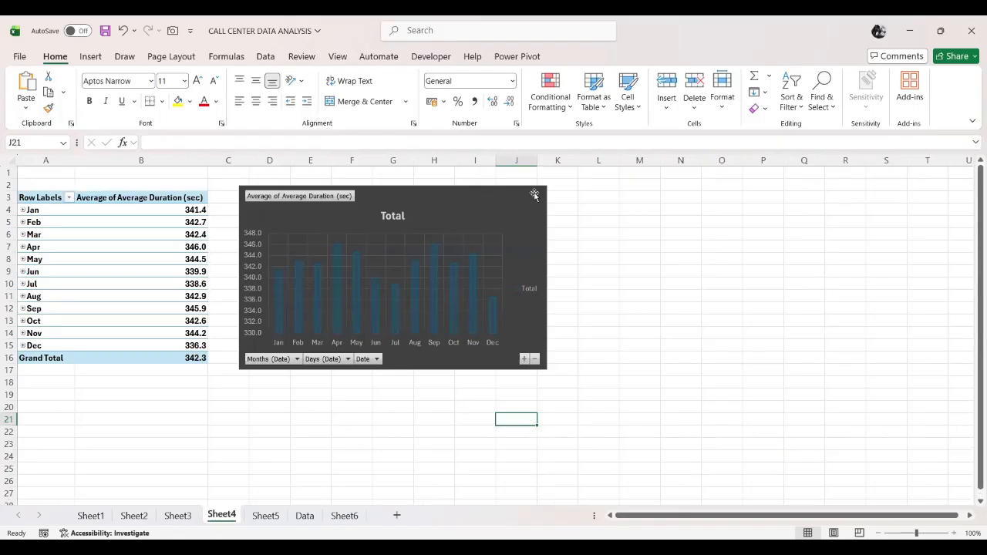
left_click(534, 195)
left_click(563, 193)
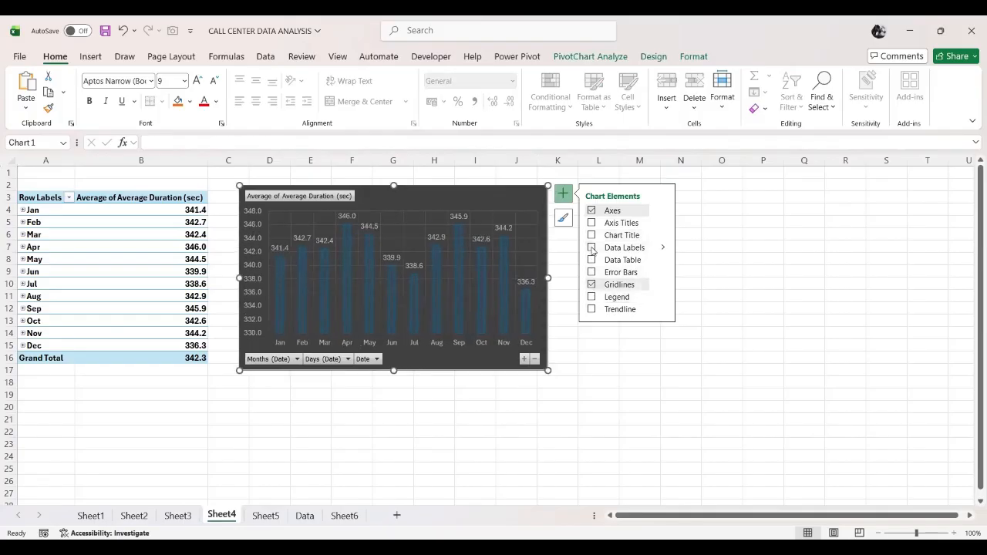
left_click(591, 248)
left_click(592, 342)
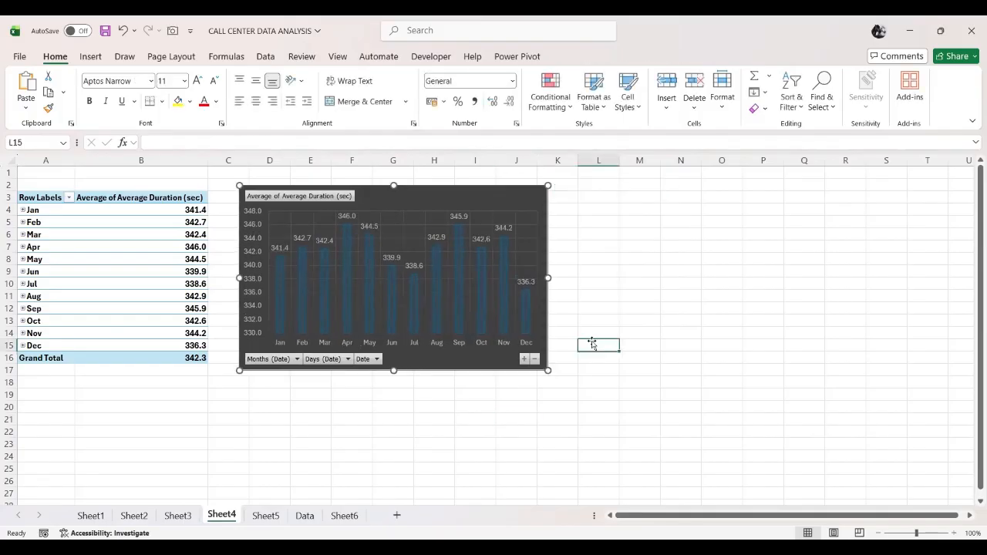
Copy the average duration chart from Sheet4 to Sheet6 at cell F19, below the deal value chart.
left_click(524, 198)
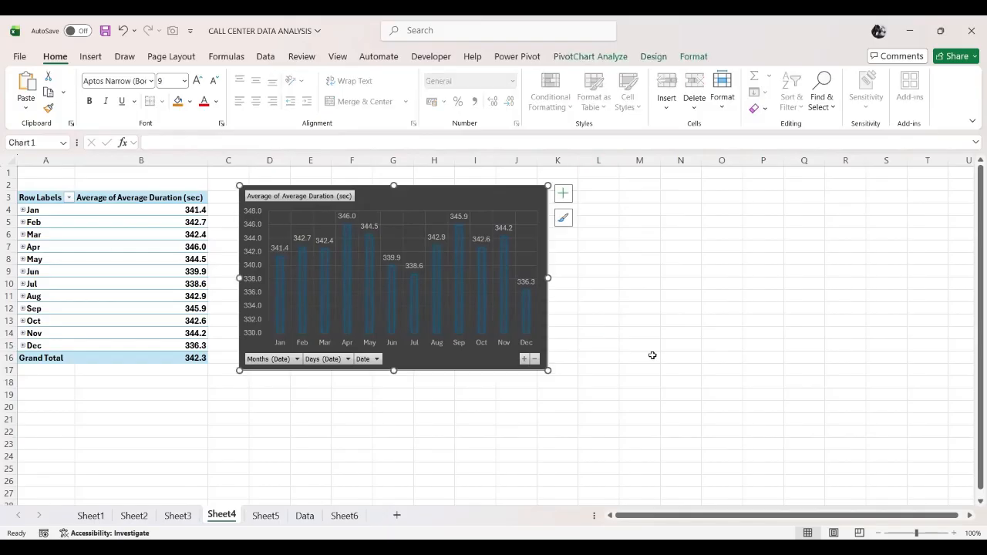
left_click(345, 516)
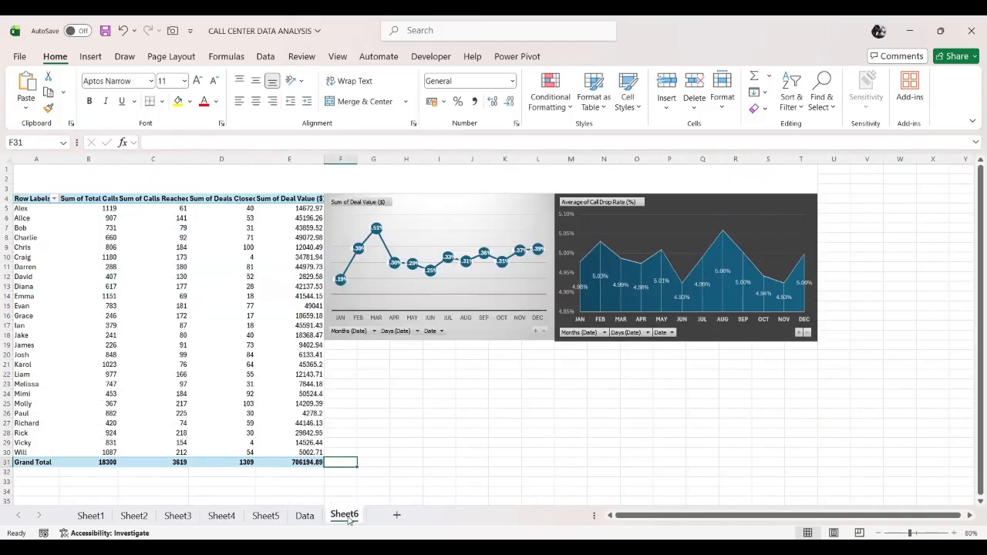
left_click(341, 346)
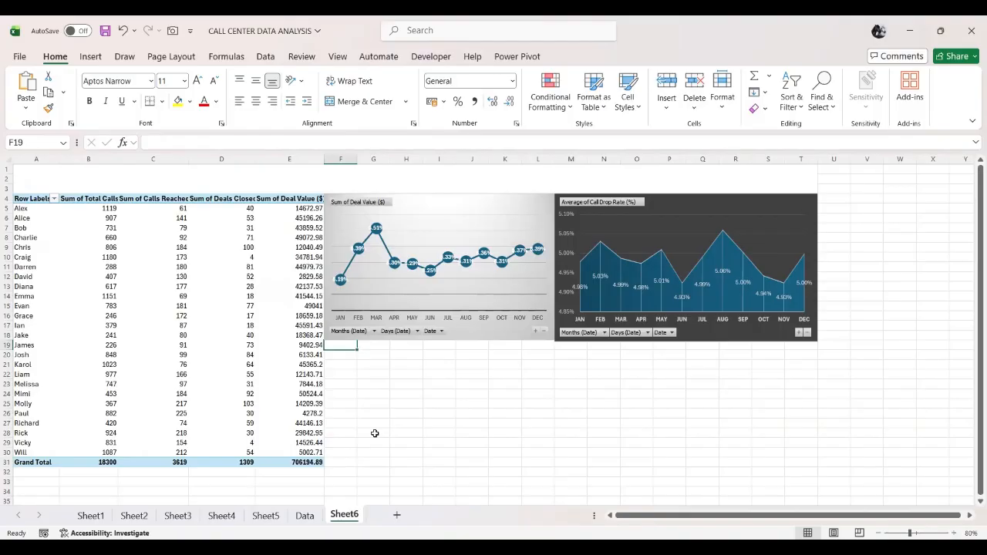
key("ctrl+v")
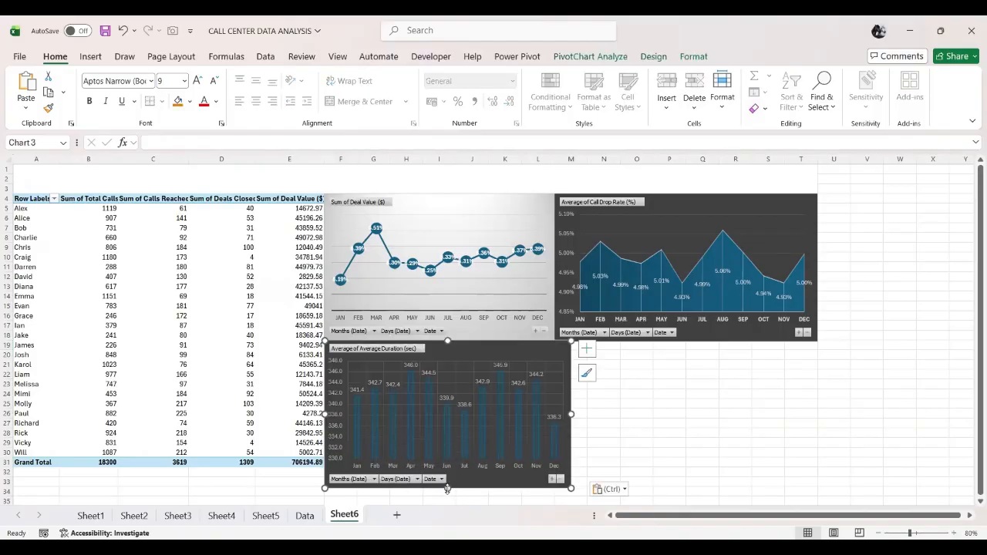
Shrink the average duration chart so it ends at row 31 and matches the width of the deal value chart above.
left_click_drag(447, 488, 448, 466)
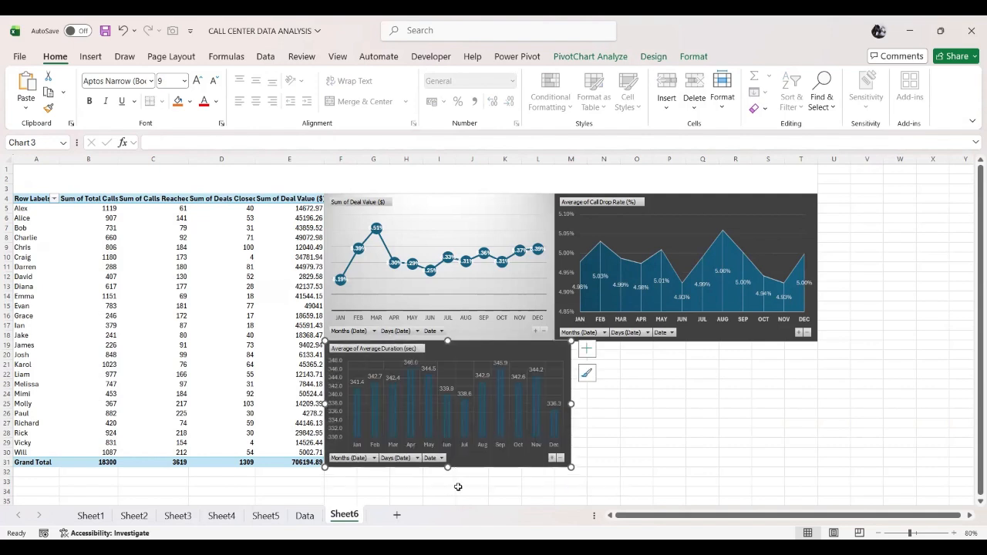
left_click(458, 486)
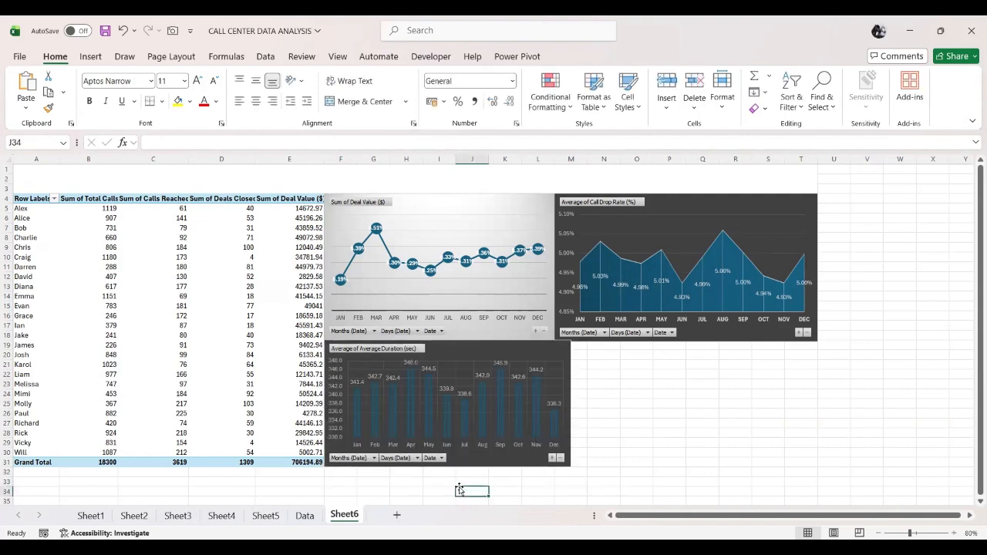
left_click(556, 352)
left_click_drag(570, 403, 554, 403)
left_click(578, 434)
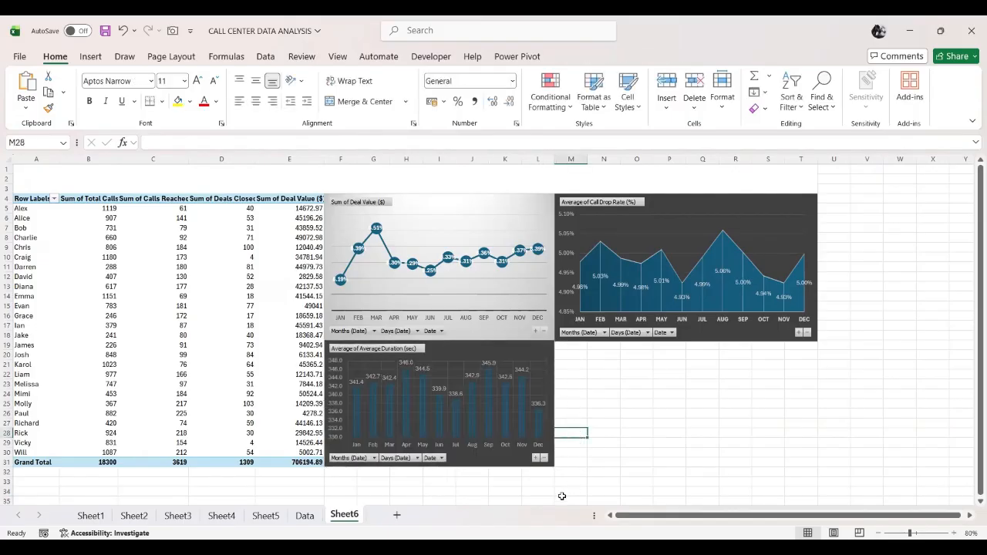
Remove the legend from the calls reached and deals closed combo chart on Sheet5.
left_click(265, 515)
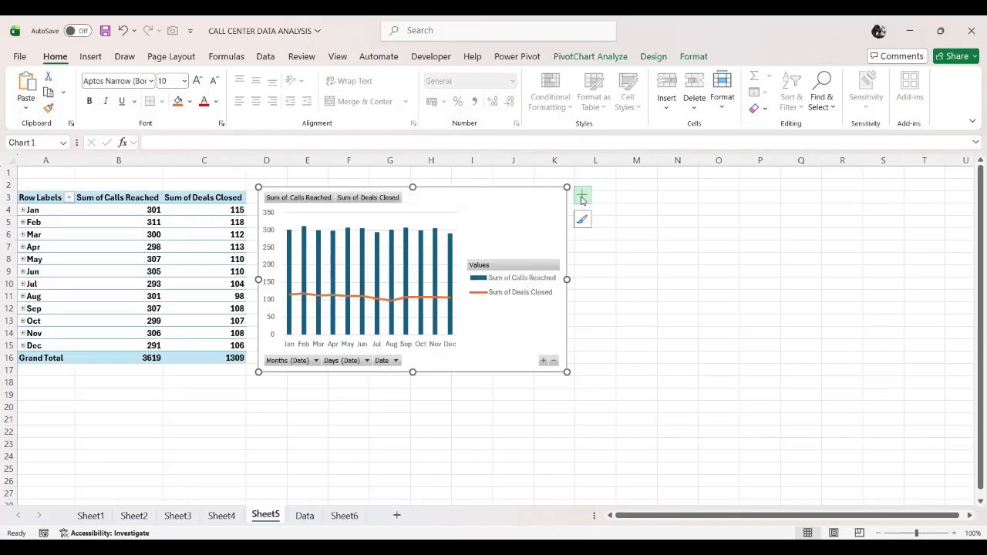
left_click(580, 195)
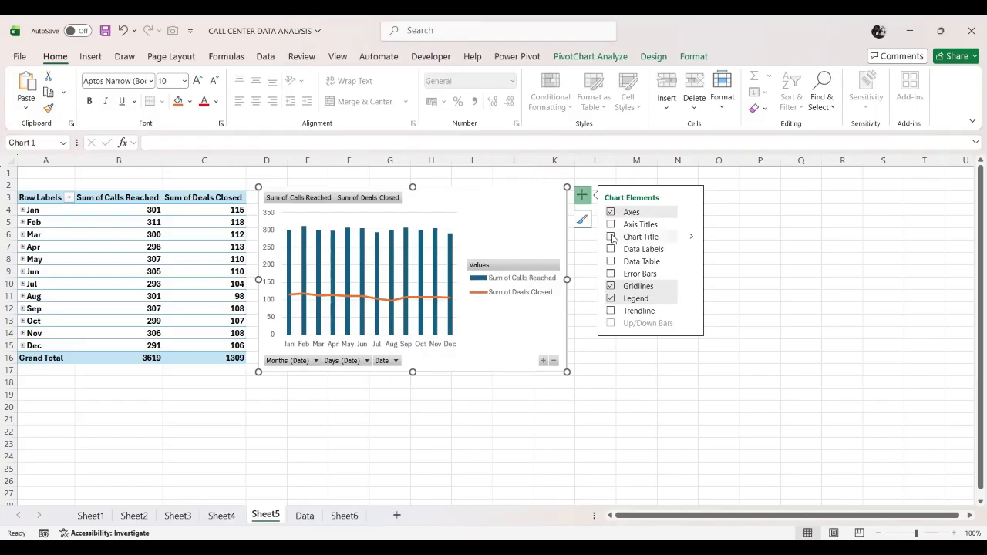
left_click(610, 299)
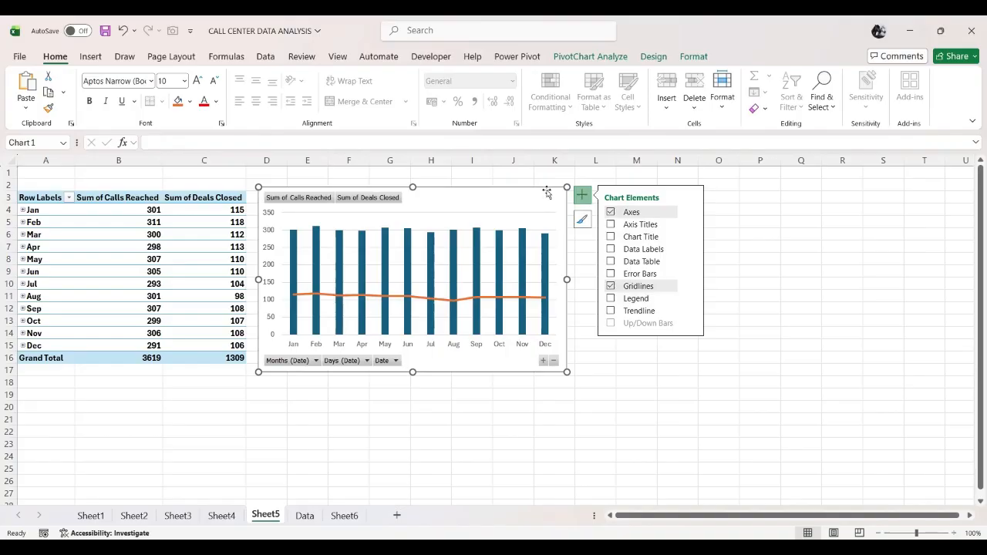
Copy the Sheet5 combo chart to Sheet6 at cell M19 and resize it to end at column T and row 31.
left_click(344, 515)
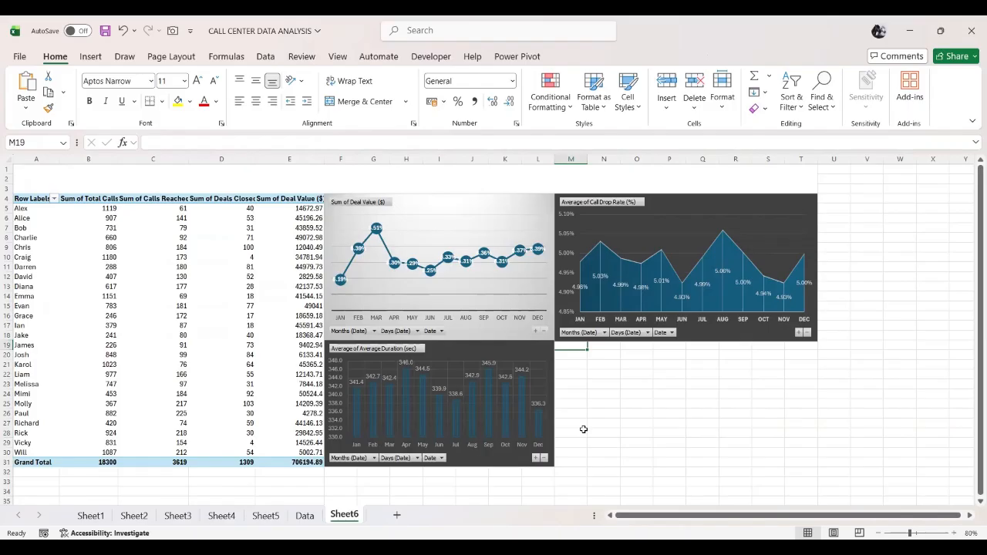
key("ctrl+v")
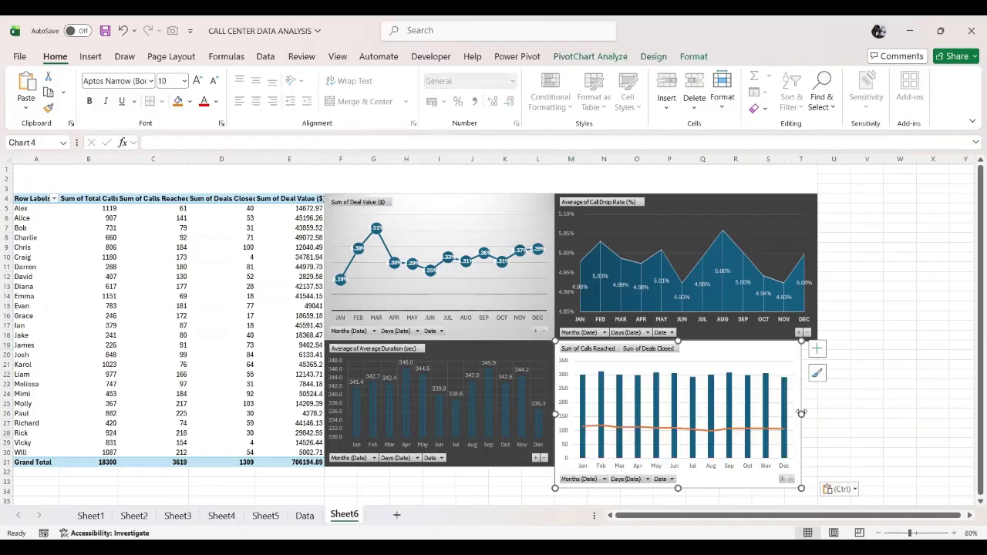
left_click_drag(801, 414, 817, 414)
left_click_drag(686, 486, 686, 467)
left_click(698, 473)
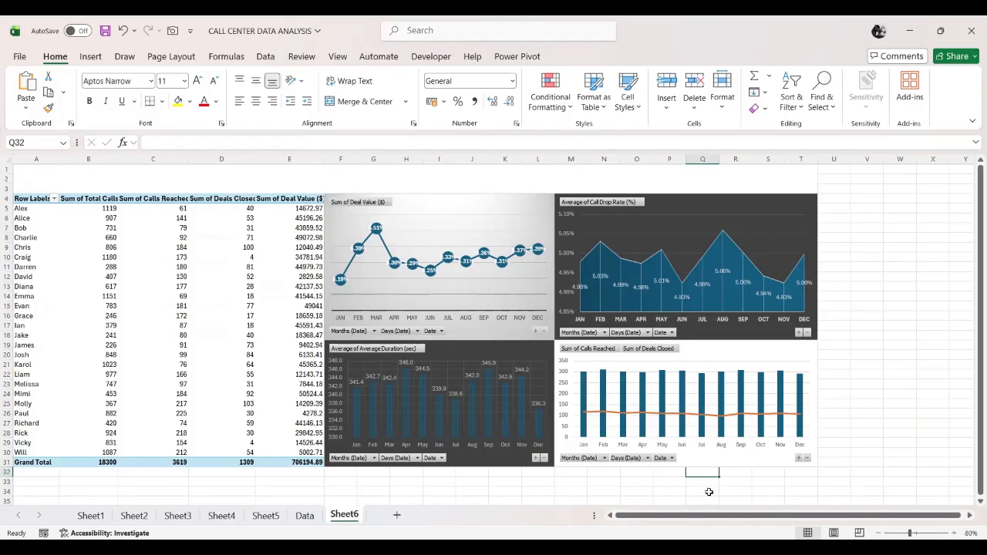
Rename Sheet6 as DASHBOARD.
left_click(302, 198)
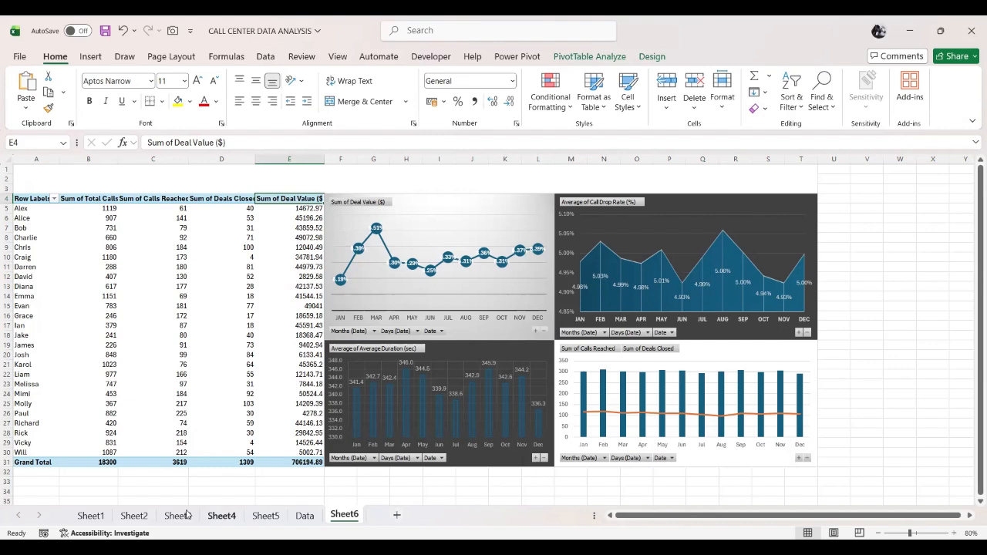
left_click(132, 517)
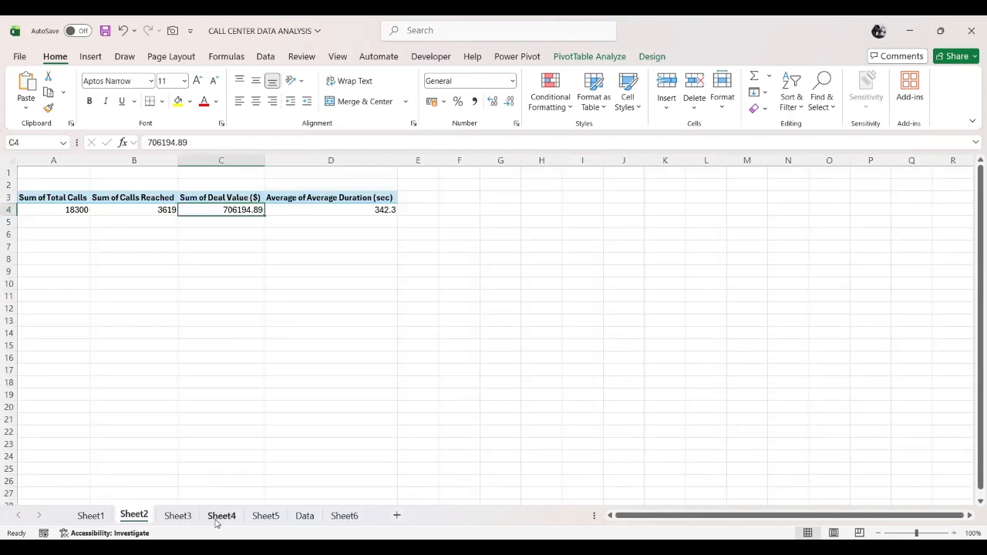
left_click(343, 517)
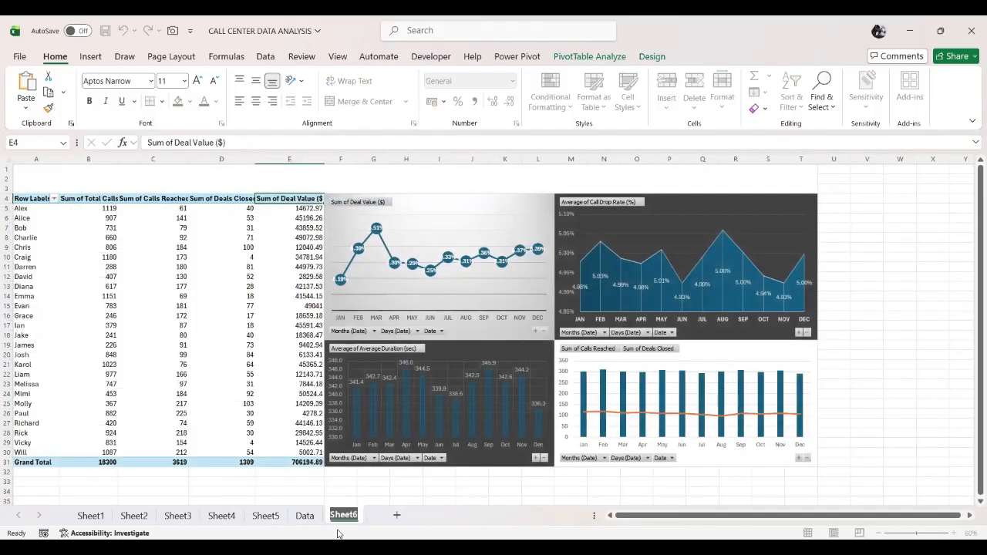
type("DASHBOARD")
key("Return")
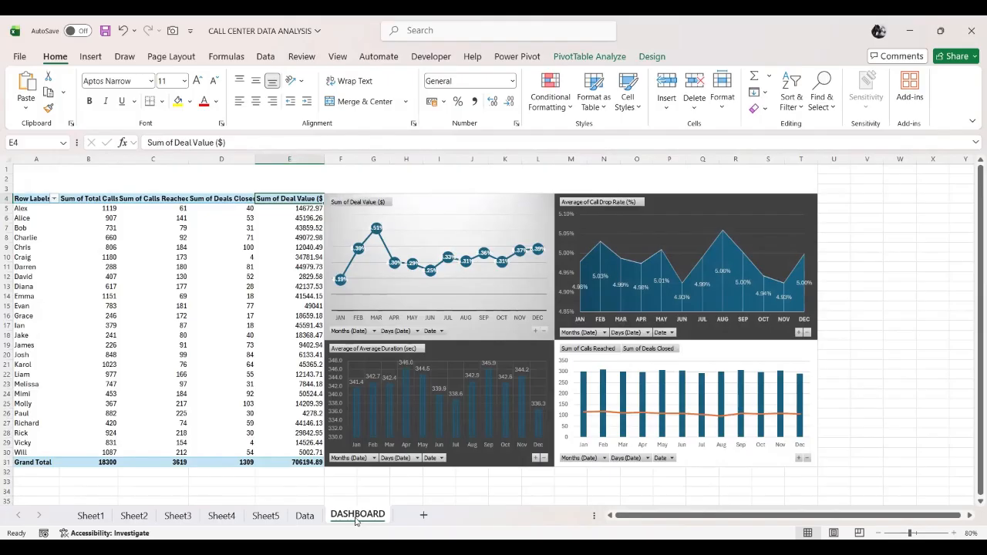
Draw a rounded rectangle about 1.3 cm high and 3.31 cm wide over columns S and T, just above the call drop rate chart.
left_click(91, 57)
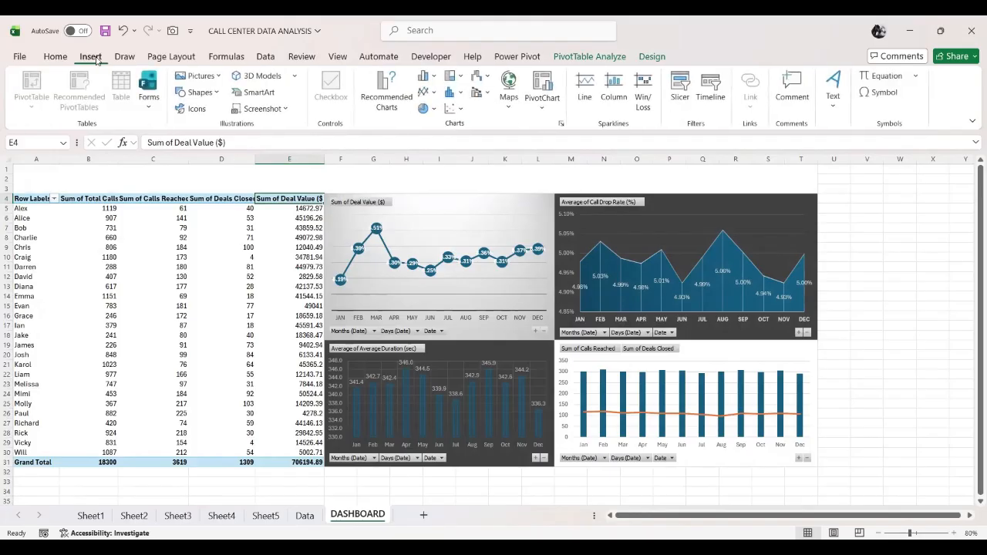
left_click(215, 93)
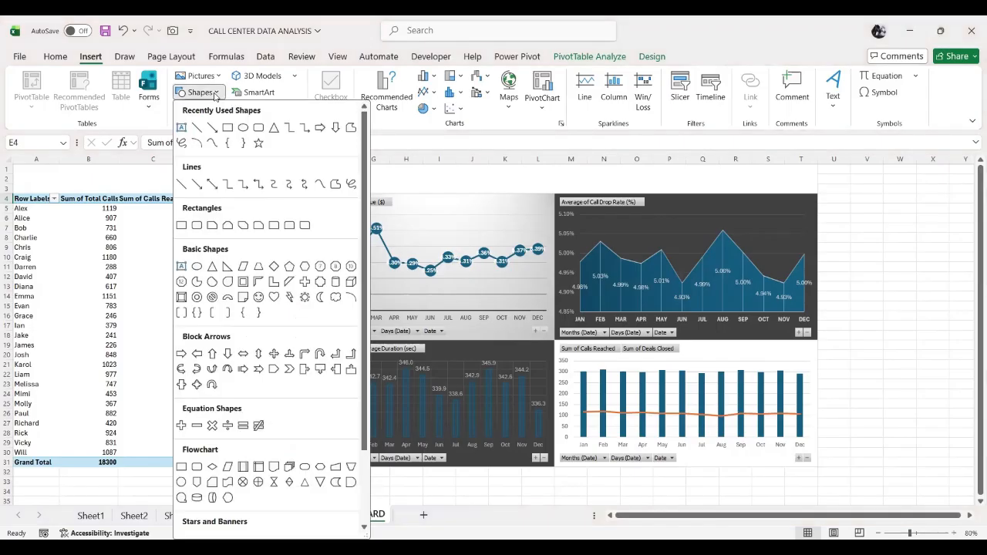
left_click(258, 129)
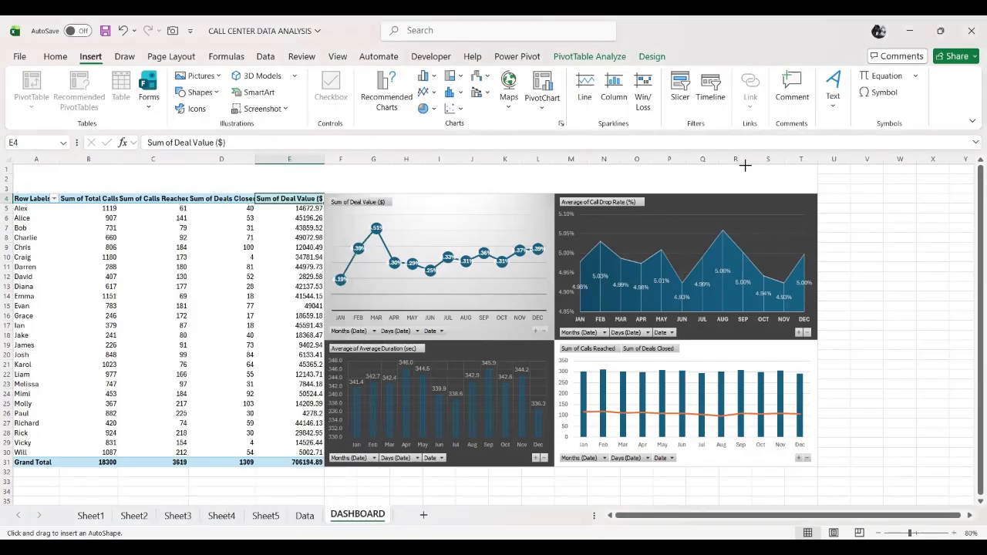
left_click_drag(745, 165, 791, 178)
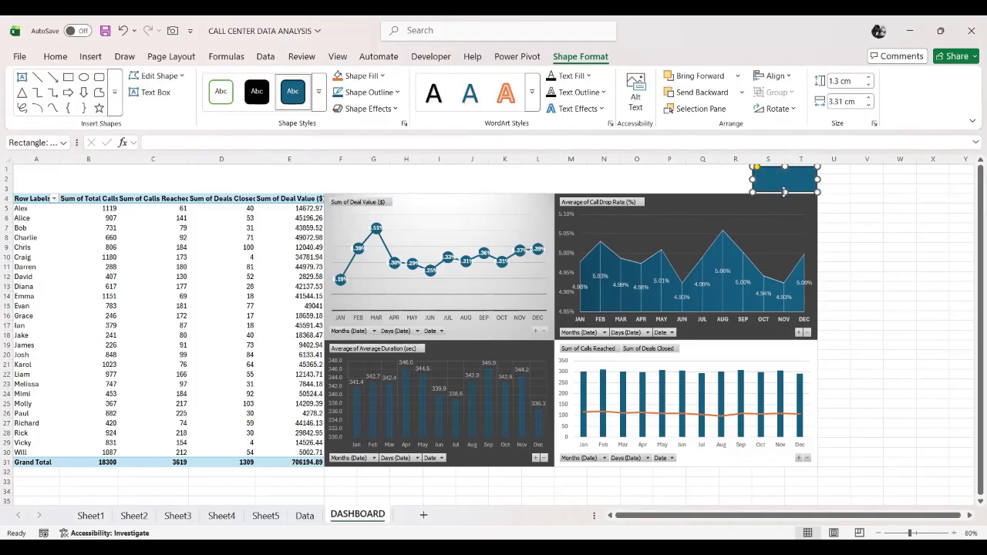
left_click(740, 183)
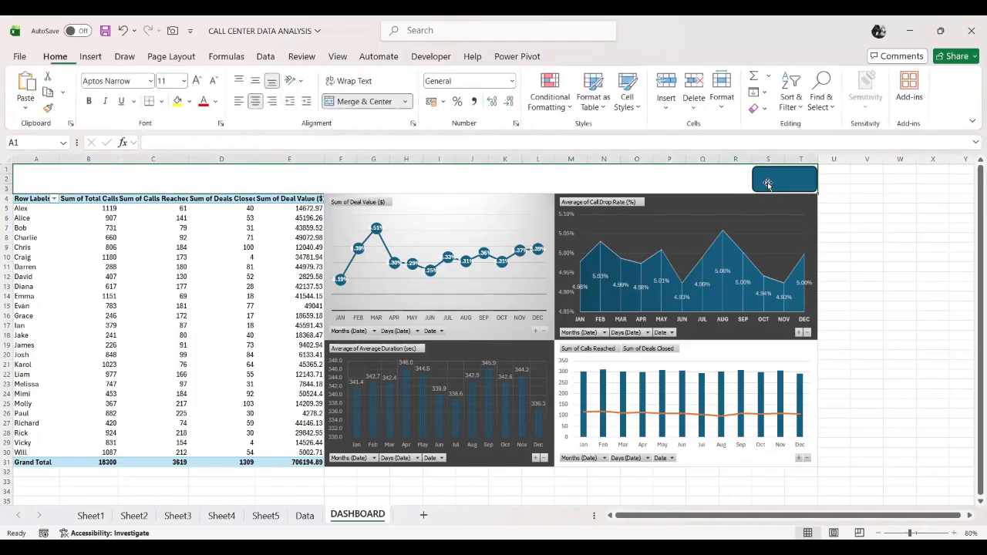
Duplicate the rounded rectangle three times and line the copies up side by side across columns M to R.
left_click(768, 184)
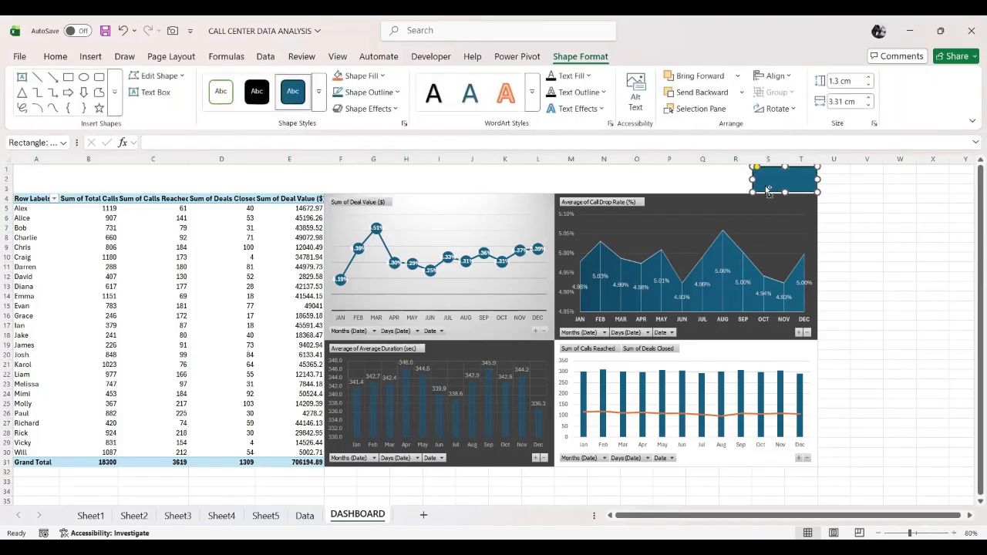
left_click_drag(782, 190, 707, 181)
key("Right")
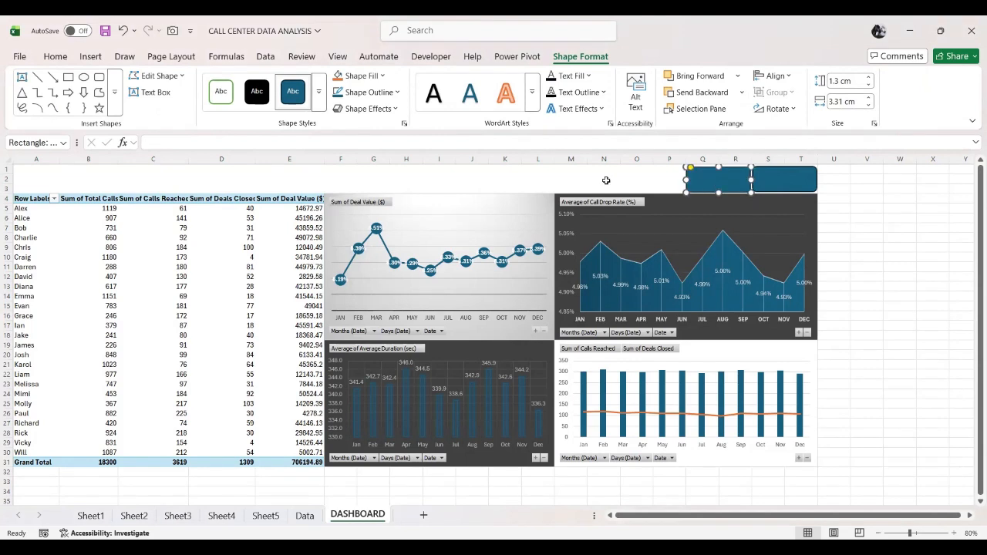
key("ctrl+d")
key("Left")
key("Left")
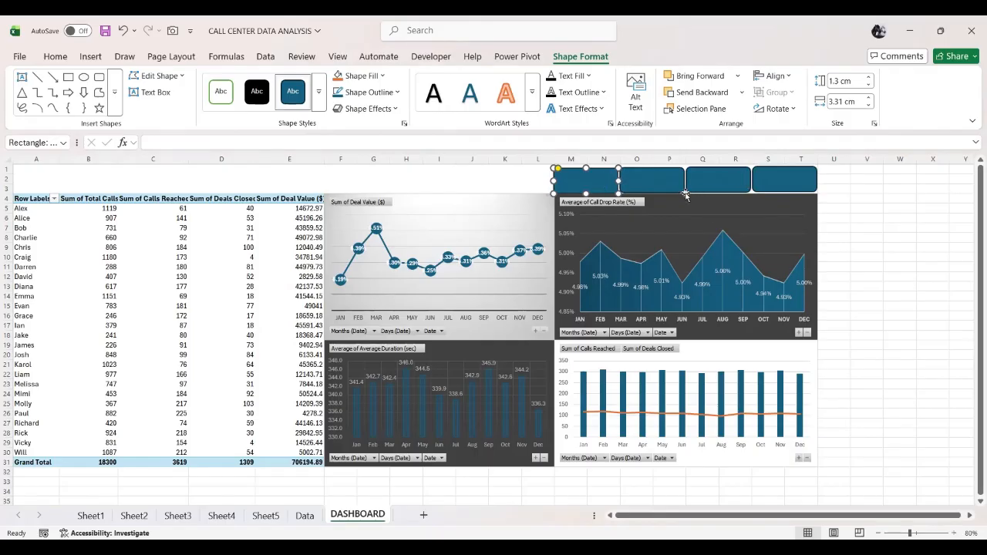
Align the four rounded rectangles above the call drop rate chart by their middles.
left_click(652, 180, "shift")
left_click(717, 182, "shift")
left_click(779, 183, "shift")
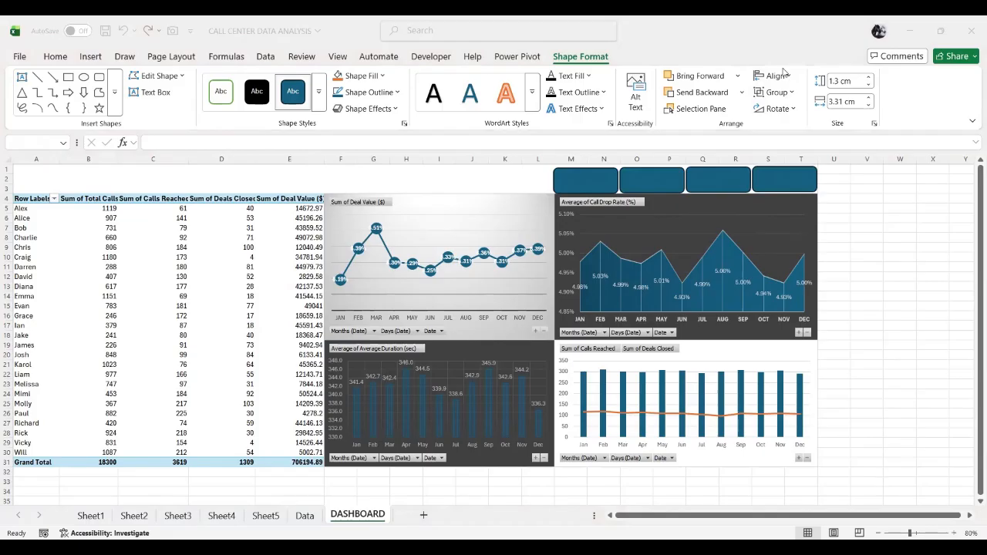
left_click(782, 178)
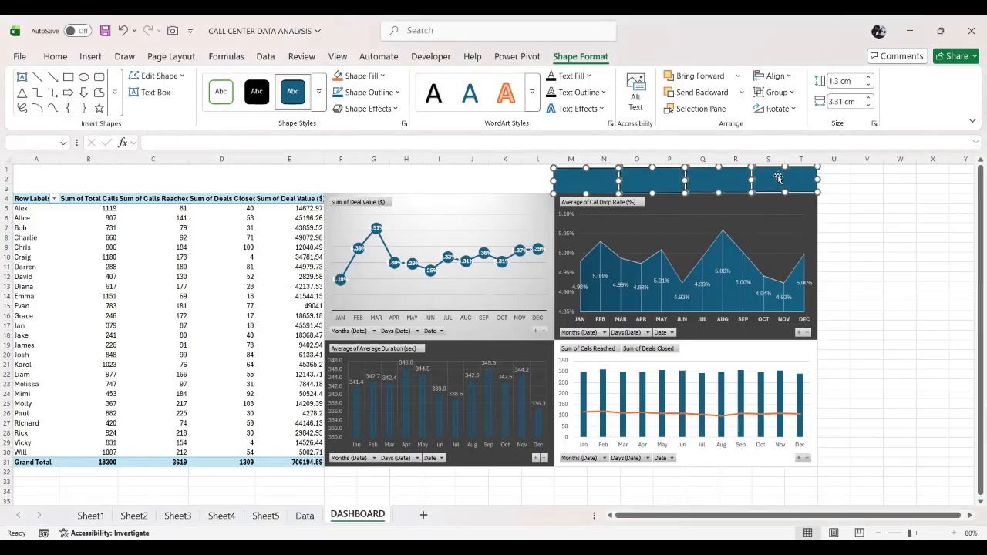
left_click(790, 77)
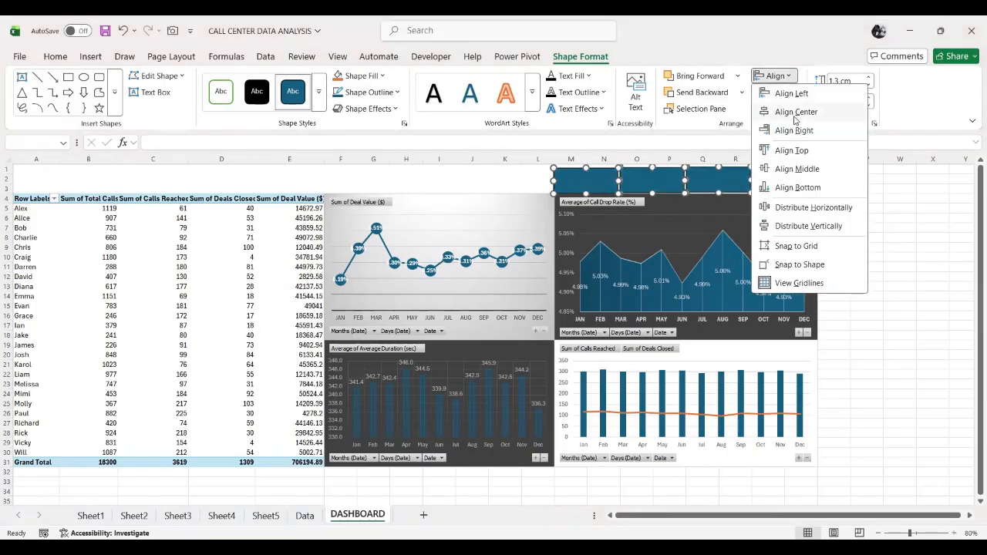
left_click(802, 175)
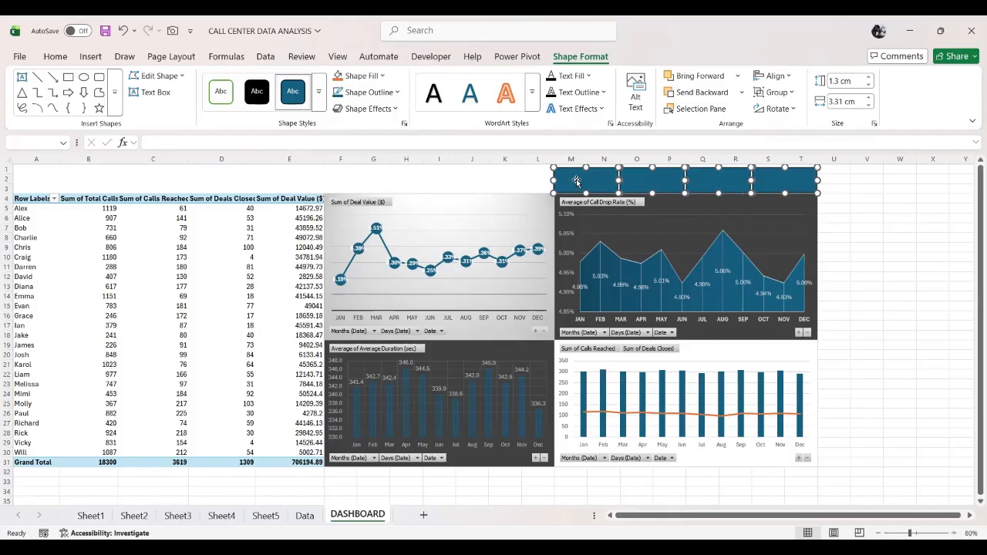
left_click(867, 246)
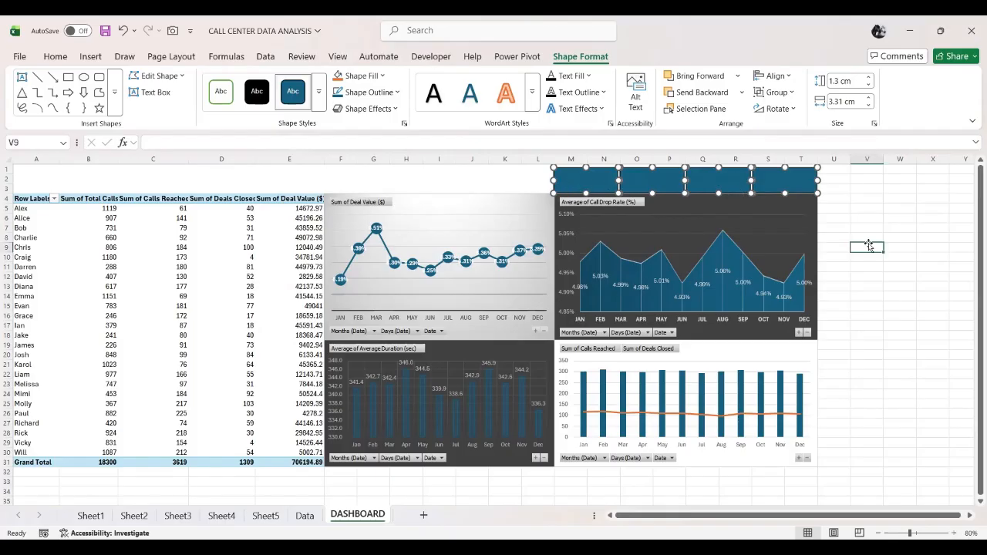
Link the rounded rectangle over columns M and N to the total calls value with the formula =Sheet2!A4.
left_click(570, 179)
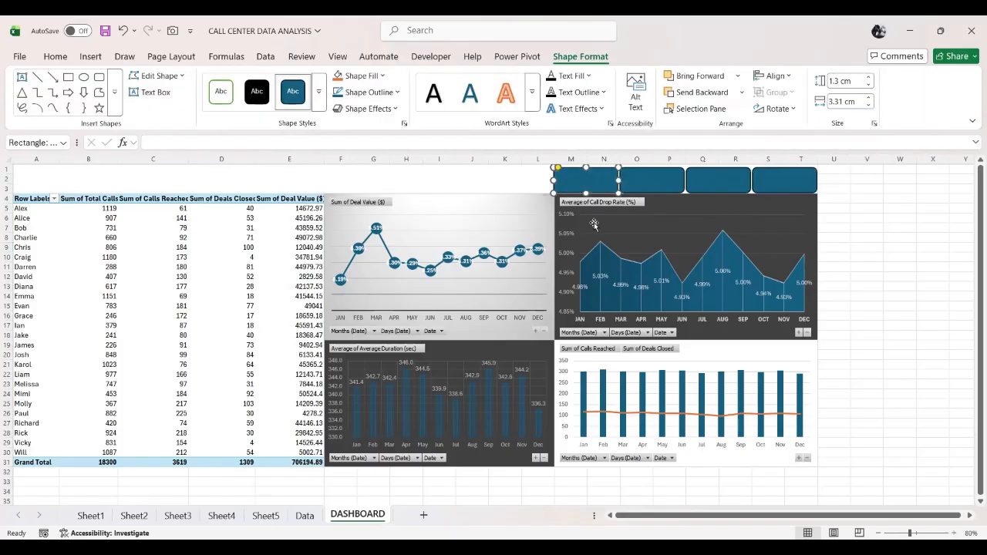
left_click(161, 144)
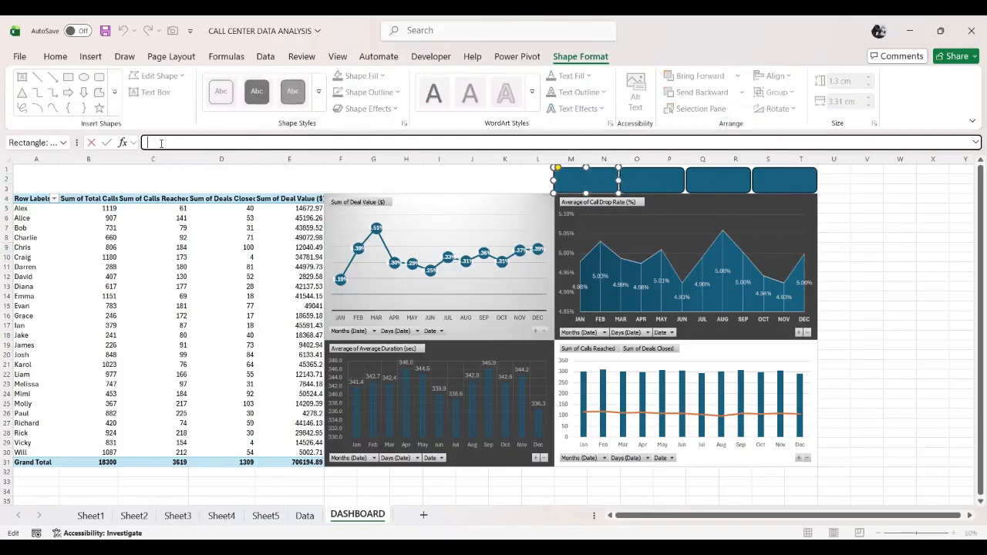
type("=")
left_click(131, 515)
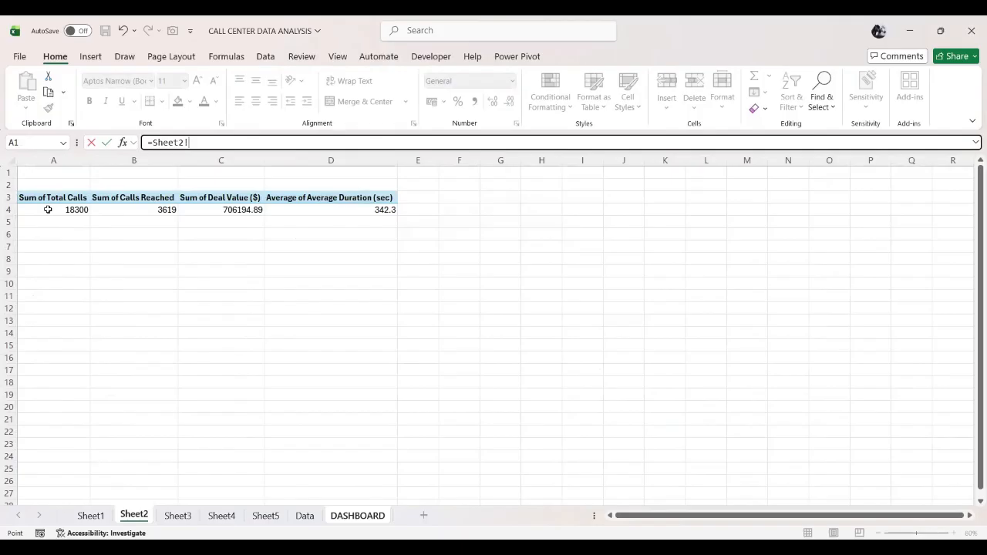
left_click(48, 210)
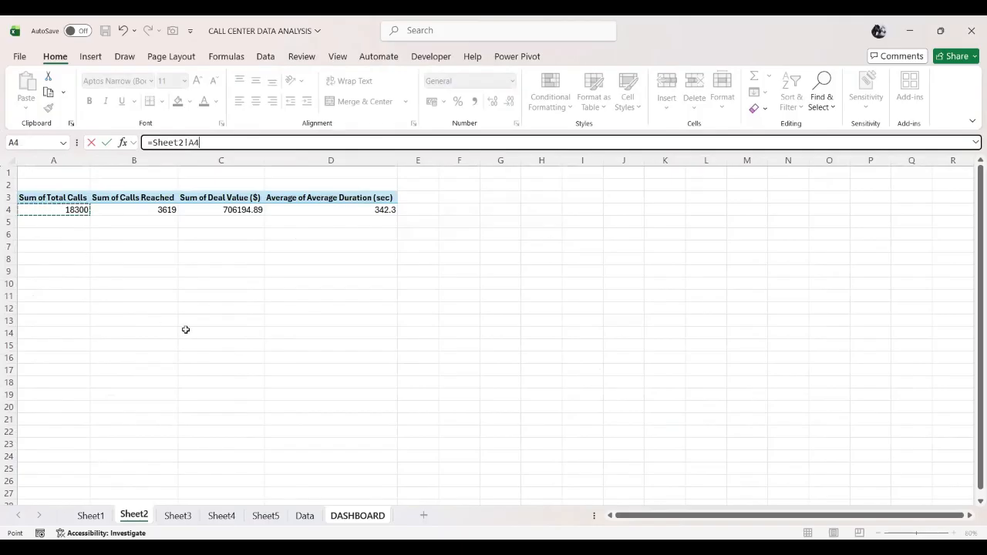
key("Return")
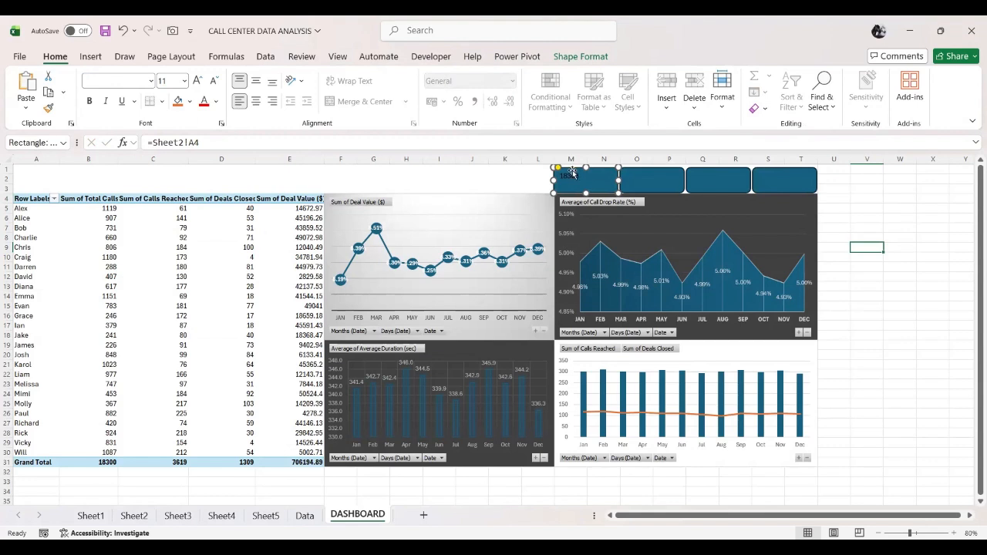
Center the total calls figure horizontally and vertically in its rectangle and enlarge its font to size 16.
left_click(258, 105)
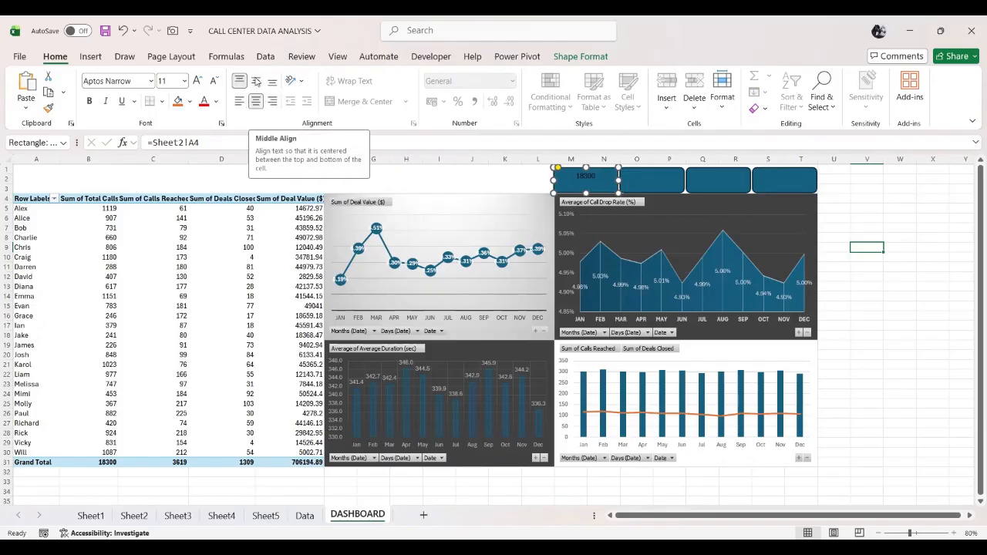
left_click(256, 80)
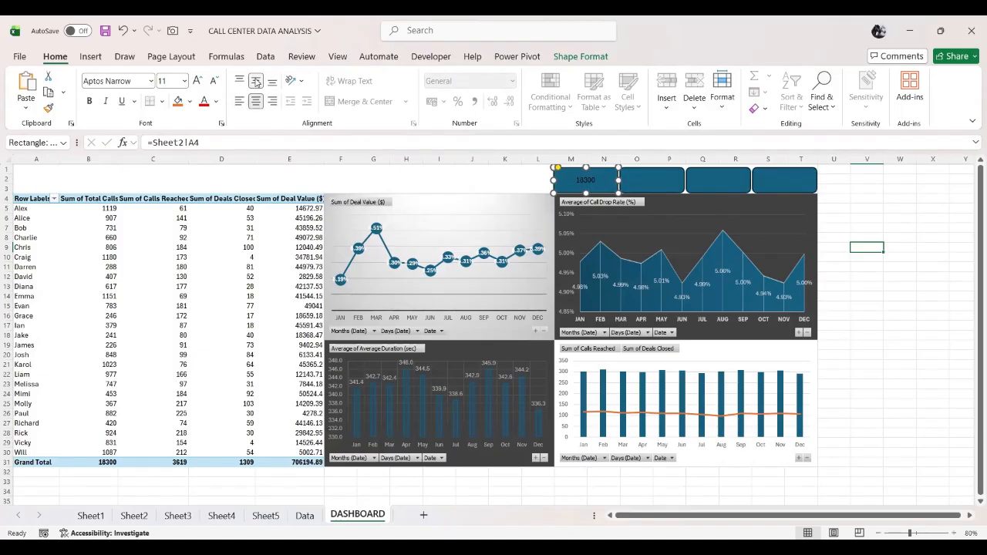
left_click(198, 82)
left_click(198, 81)
Shorten the total calls rectangle and the one beside it to about 0.8 cm high, with their bottom edges just above the chart.
left_click_drag(586, 168, 586, 177)
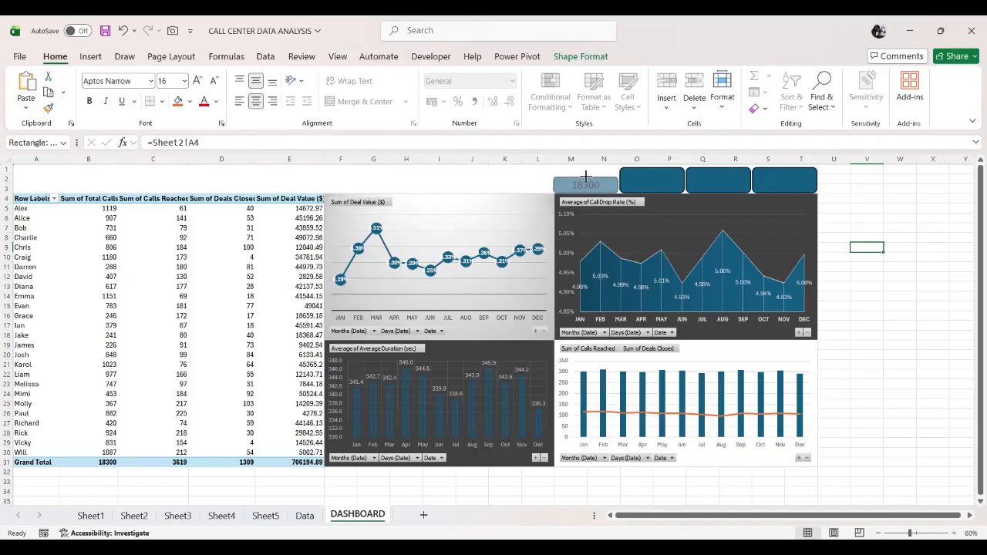
left_click_drag(586, 176, 586, 177)
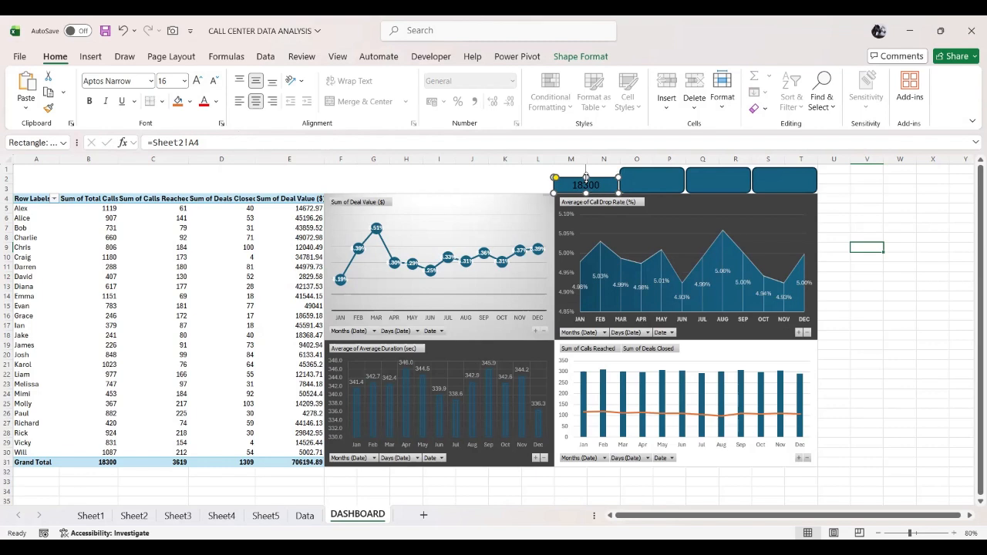
left_click(655, 181)
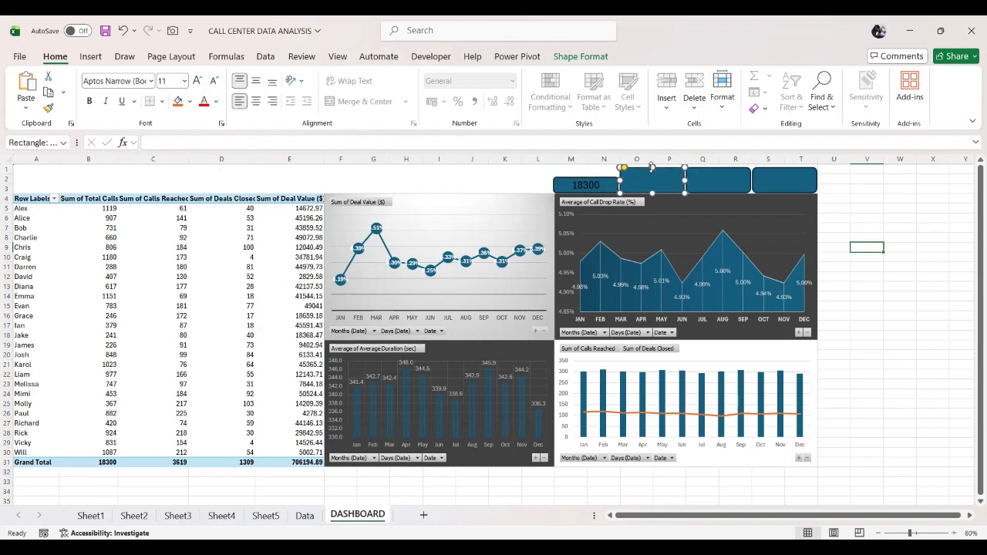
left_click_drag(651, 168, 653, 178)
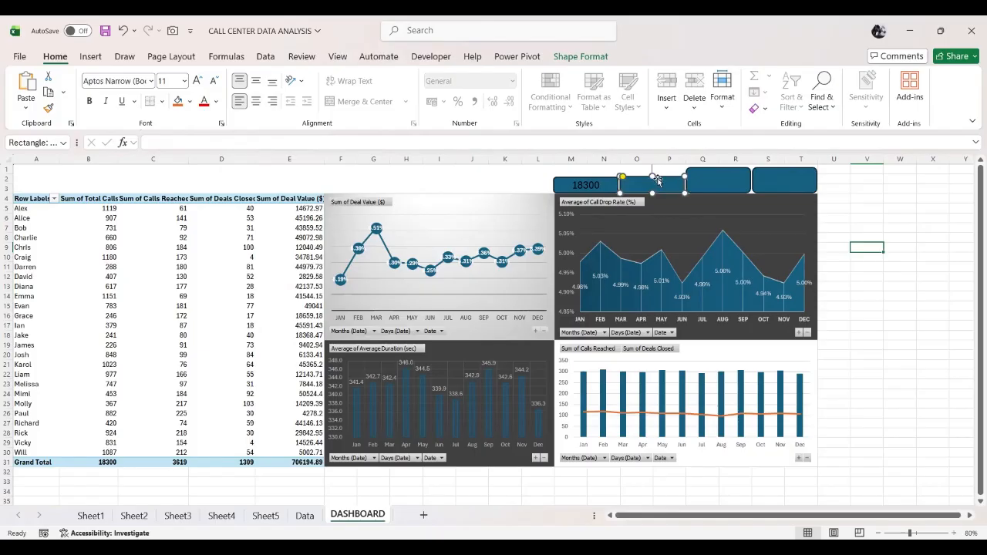
left_click(566, 58)
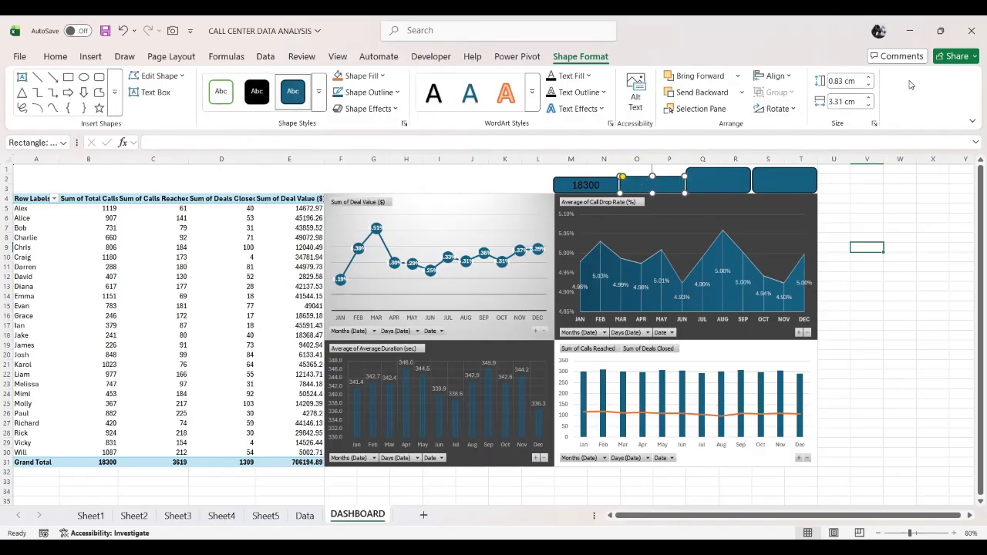
left_click(868, 86)
left_click(868, 87)
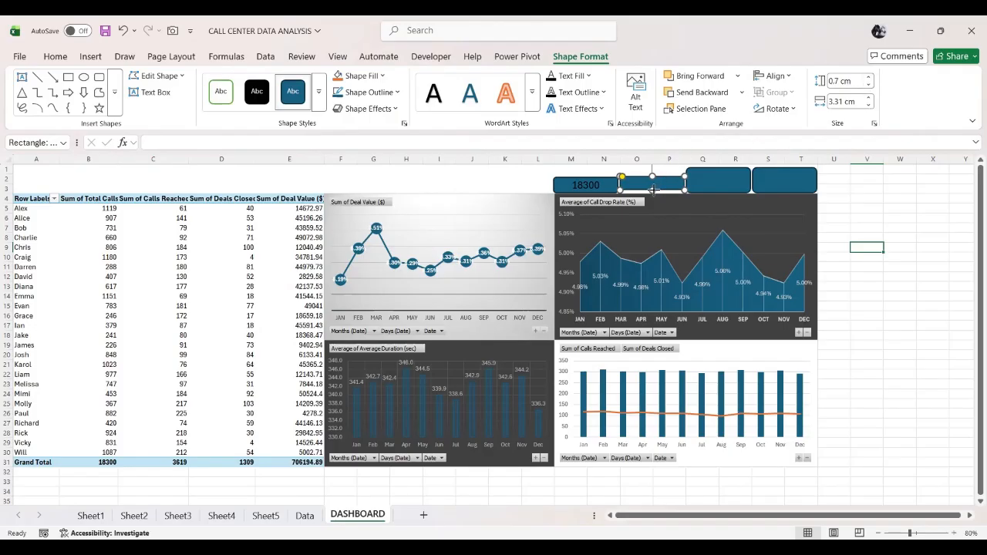
left_click_drag(652, 190, 656, 194)
Set the height of all four rounded rectangles to 0.8 cm.
left_click(716, 184)
left_click(786, 186)
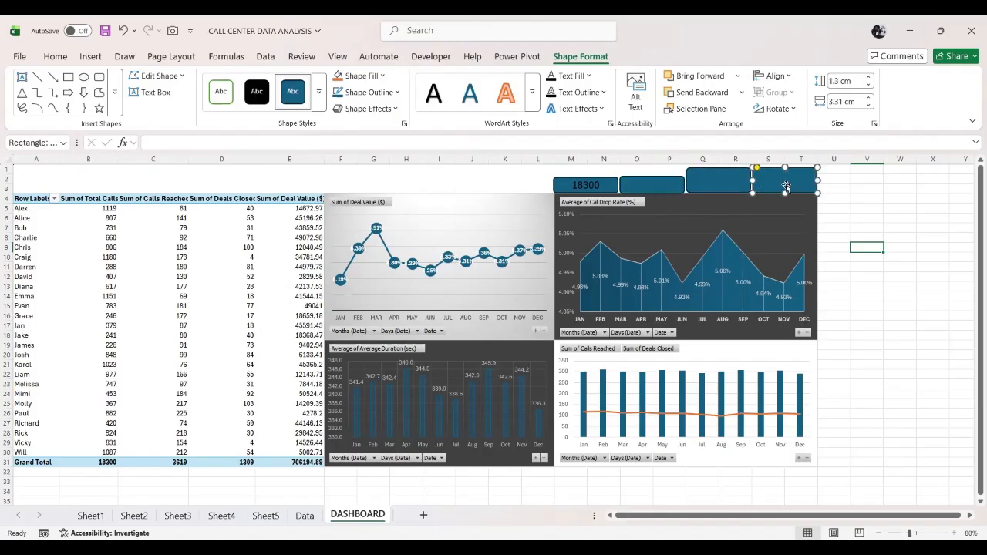
left_click(717, 185, "shift")
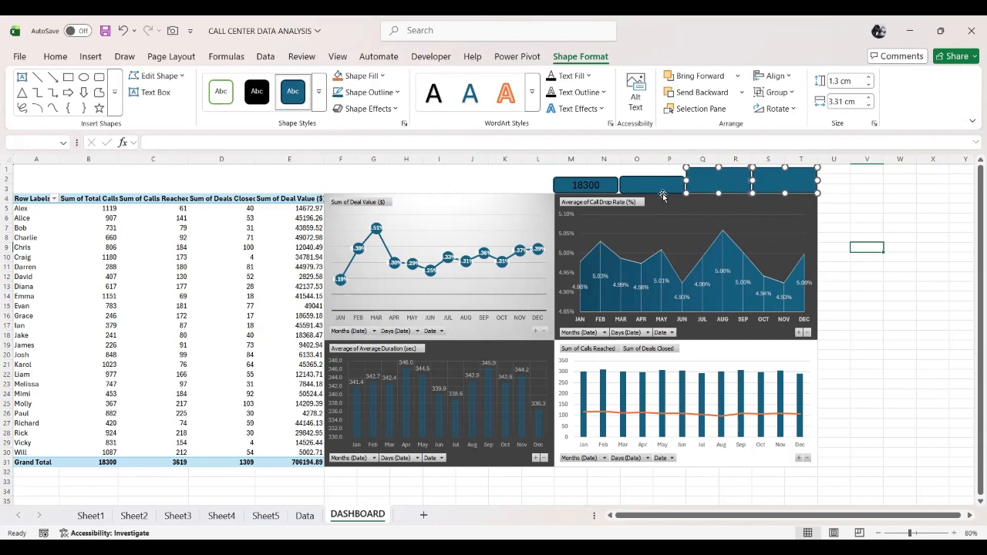
left_click(662, 191, "shift")
left_click(577, 188, "shift")
left_click(837, 81)
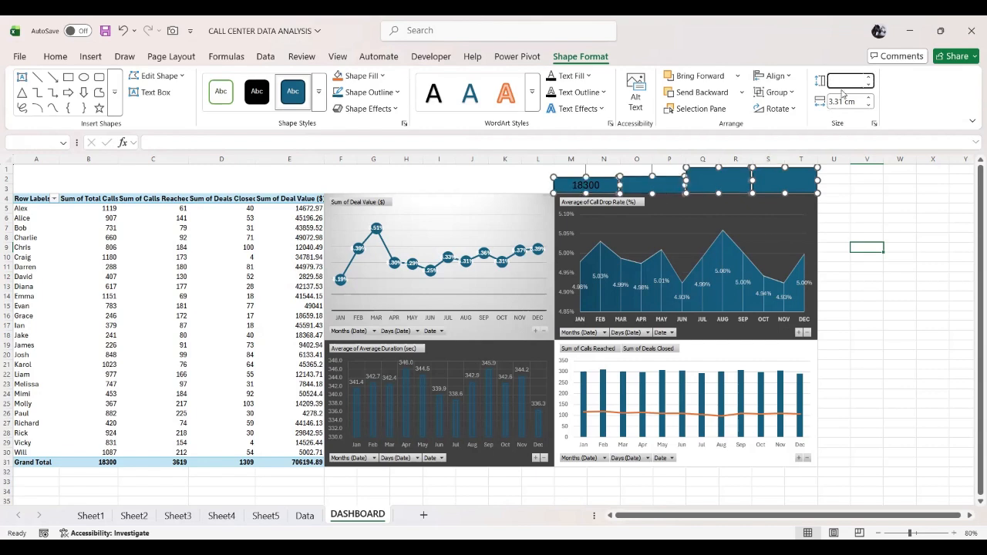
type("0.8")
key("Tab")
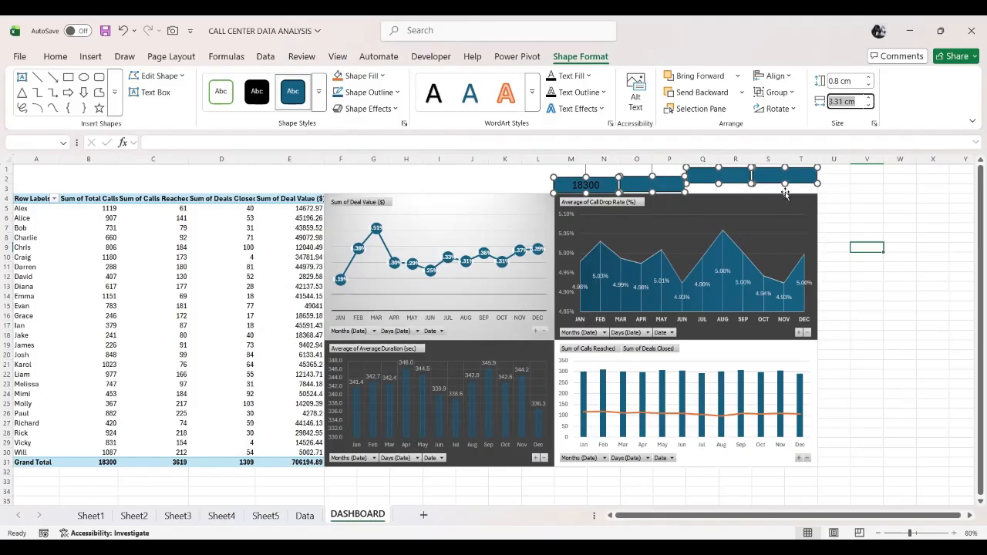
Move the two rectangles over columns Q to T down level with the other two, just above the chart.
left_click(727, 178)
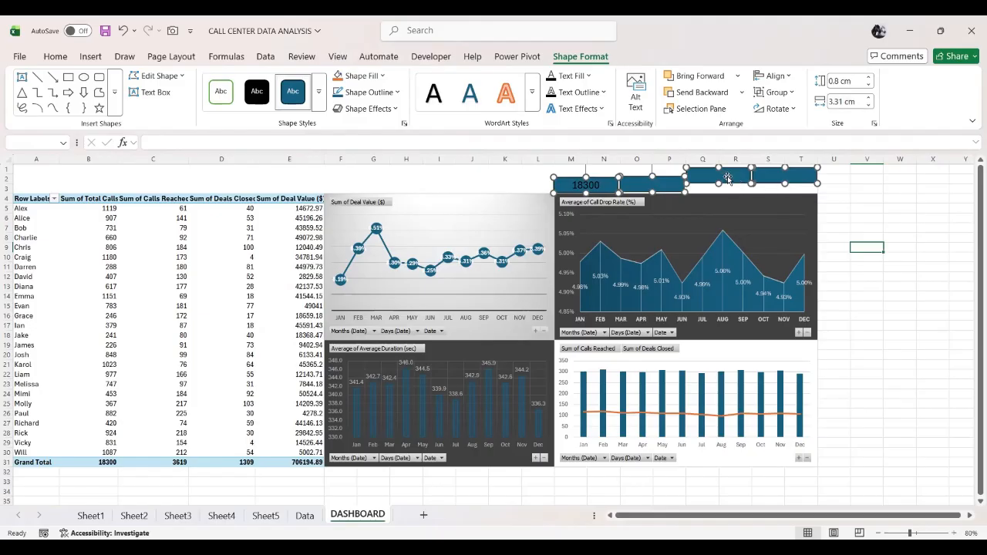
left_click(831, 178)
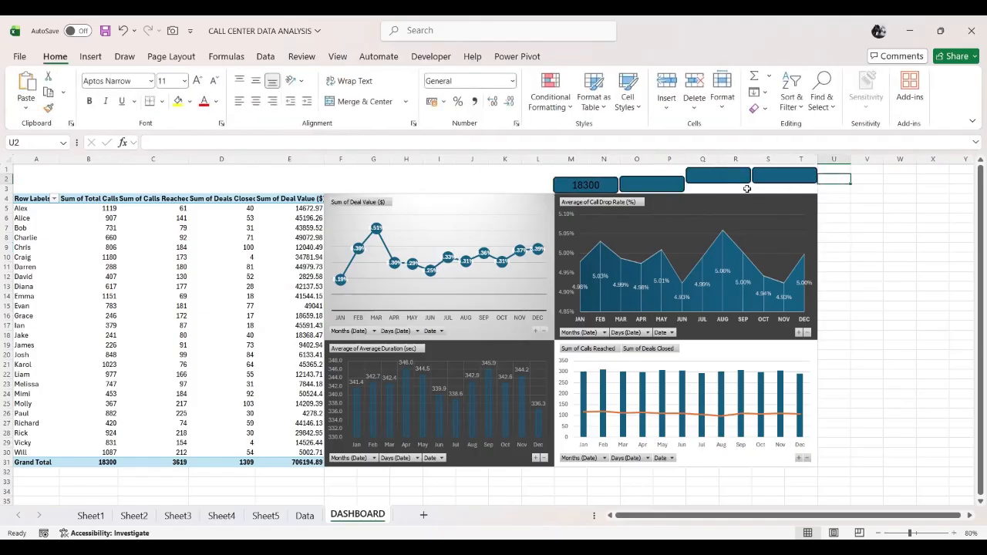
left_click_drag(720, 179, 771, 186)
left_click(771, 186)
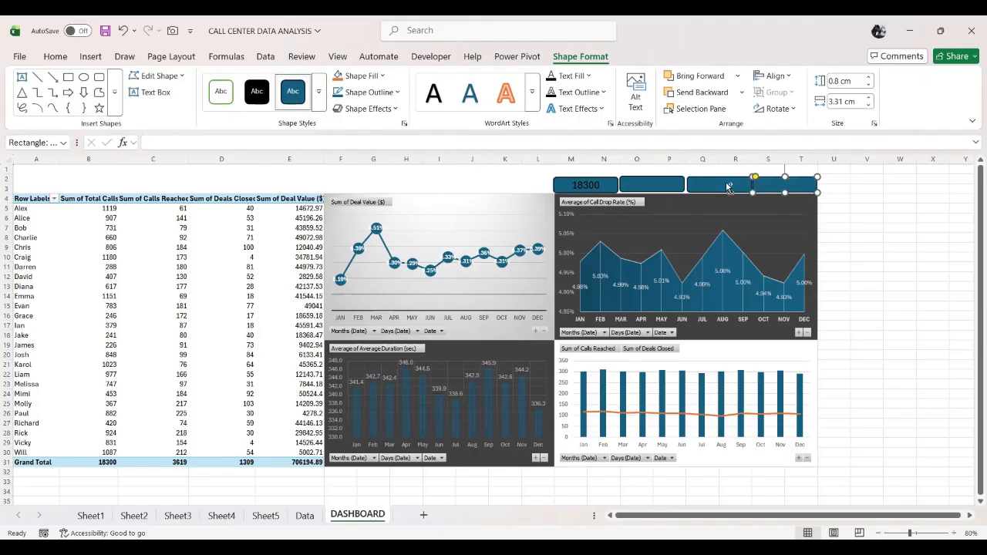
left_click(730, 186, "ctrl")
left_click(668, 186, "ctrl")
left_click(583, 187, "ctrl")
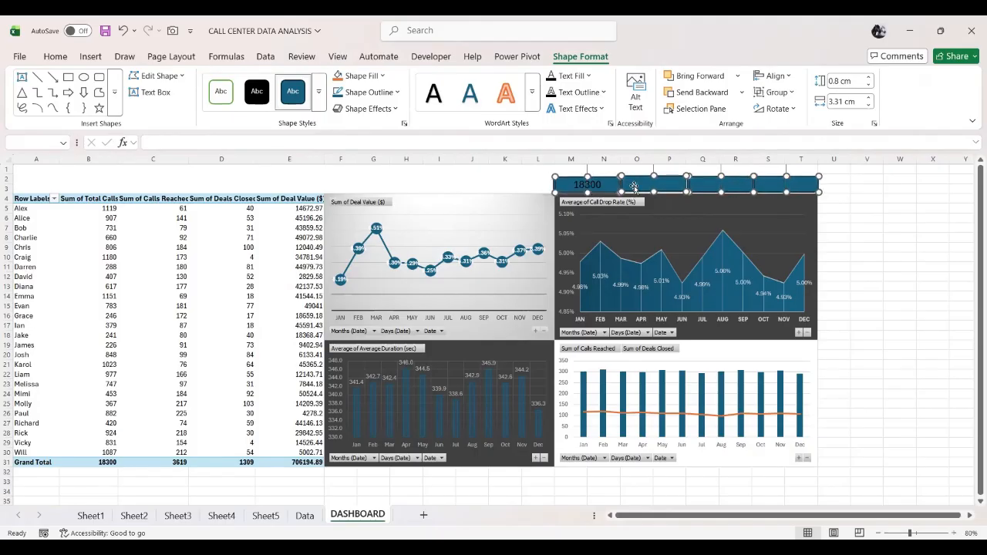
left_click(775, 76)
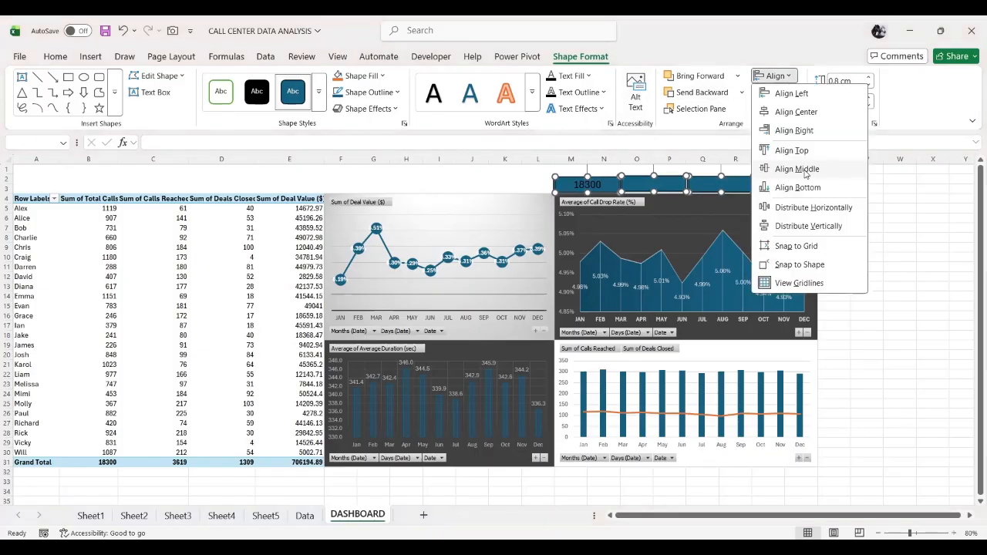
left_click(653, 187)
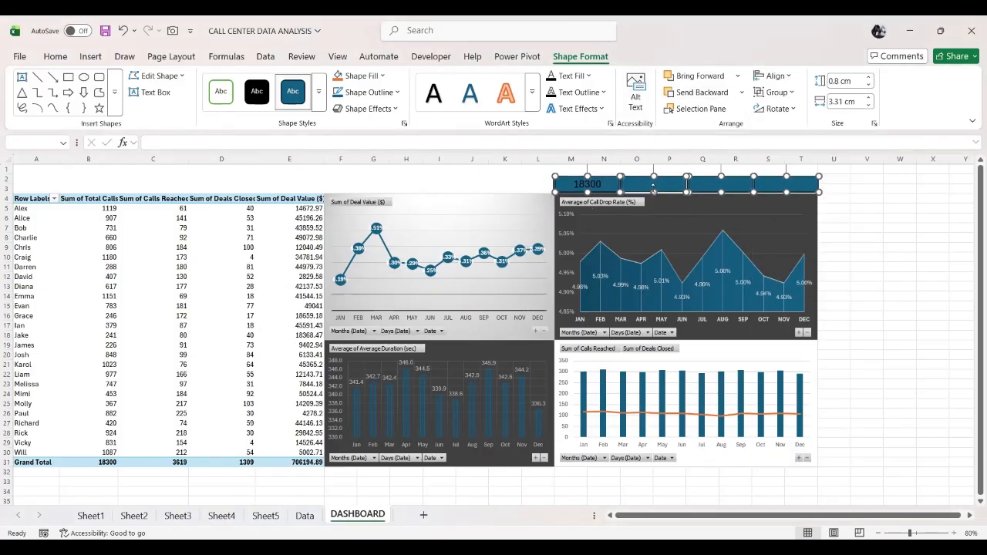
left_click(886, 257)
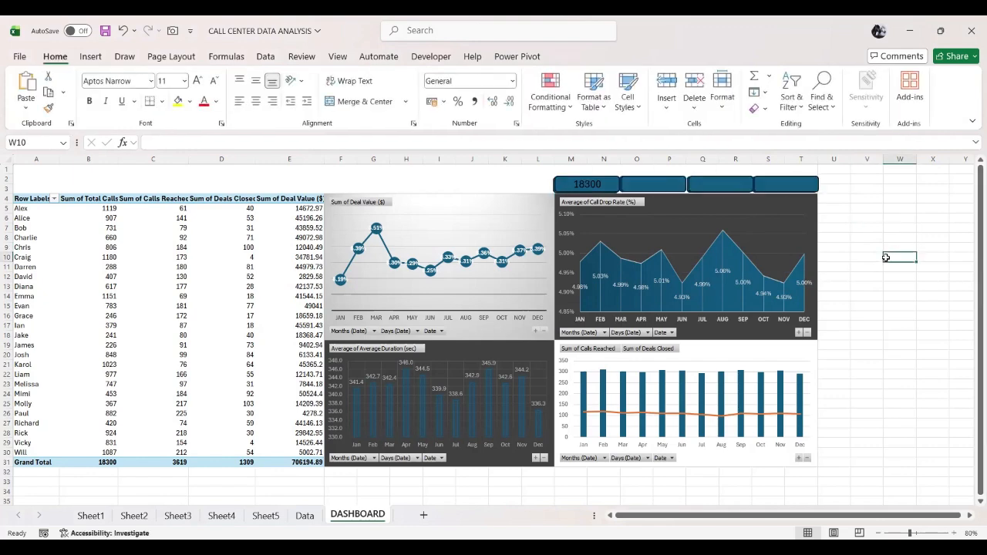
Delete the duplicate rectangles stacked on top of the KPI row above the call drop rate chart.
left_click(569, 185)
left_click_drag(569, 185, 489, 183)
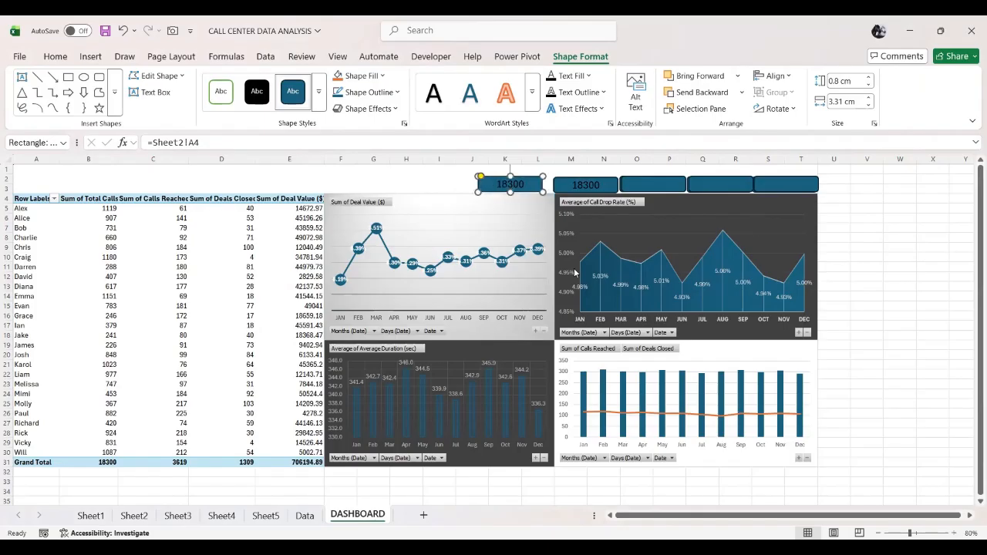
key("Delete")
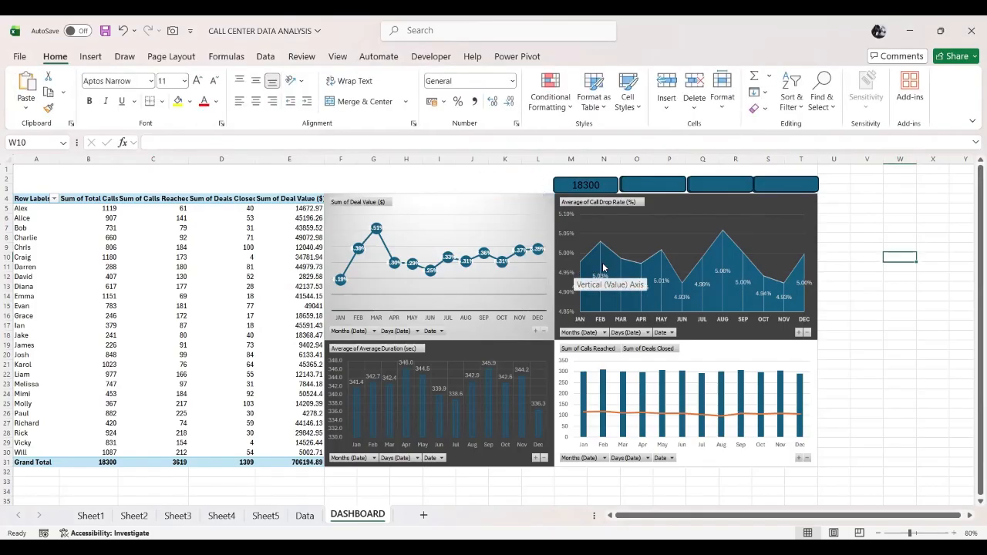
left_click(653, 185)
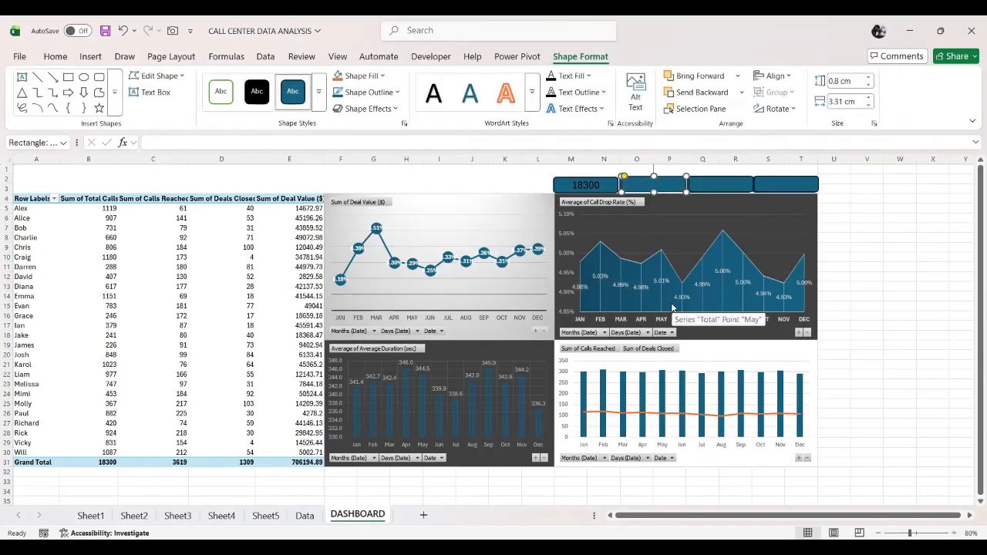
key("Escape")
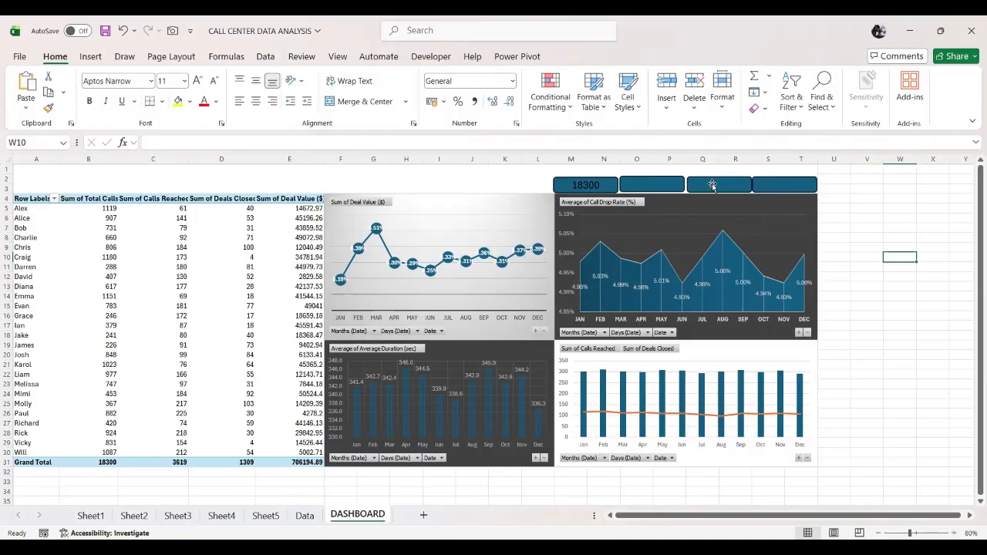
Distribute the four KPI rectangles horizontally and align them by their middles.
left_click(594, 186)
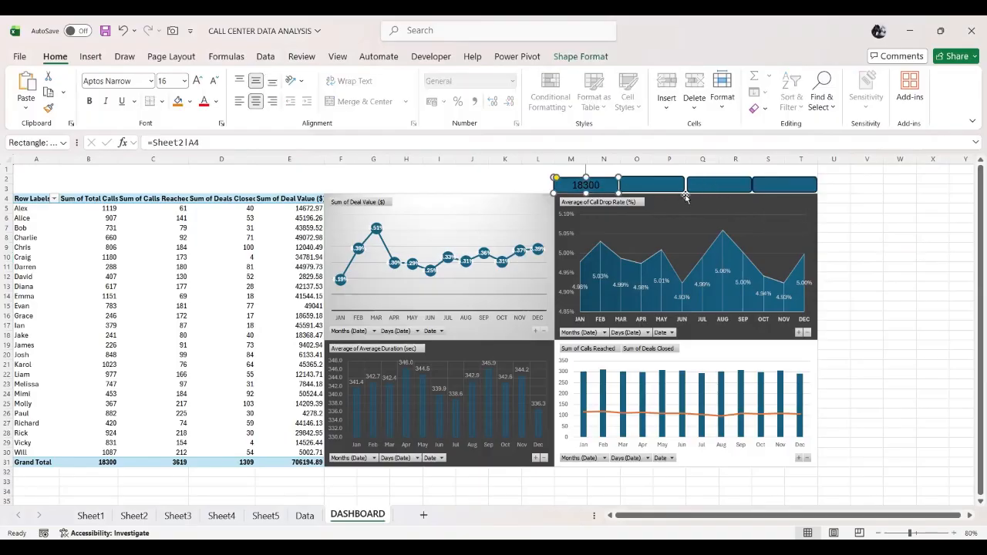
left_click(669, 187, "ctrl")
left_click(711, 189, "ctrl")
left_click(778, 188, "ctrl")
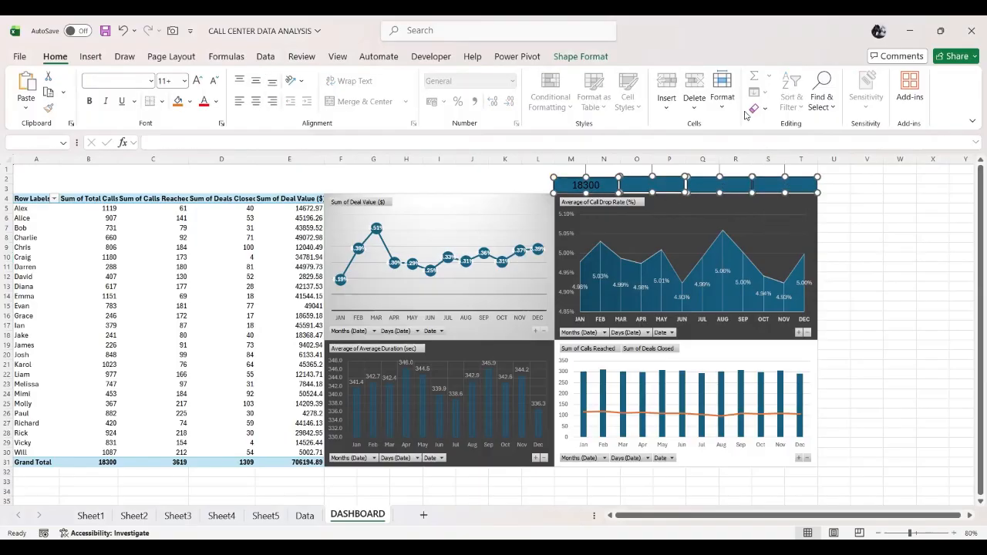
left_click(580, 57)
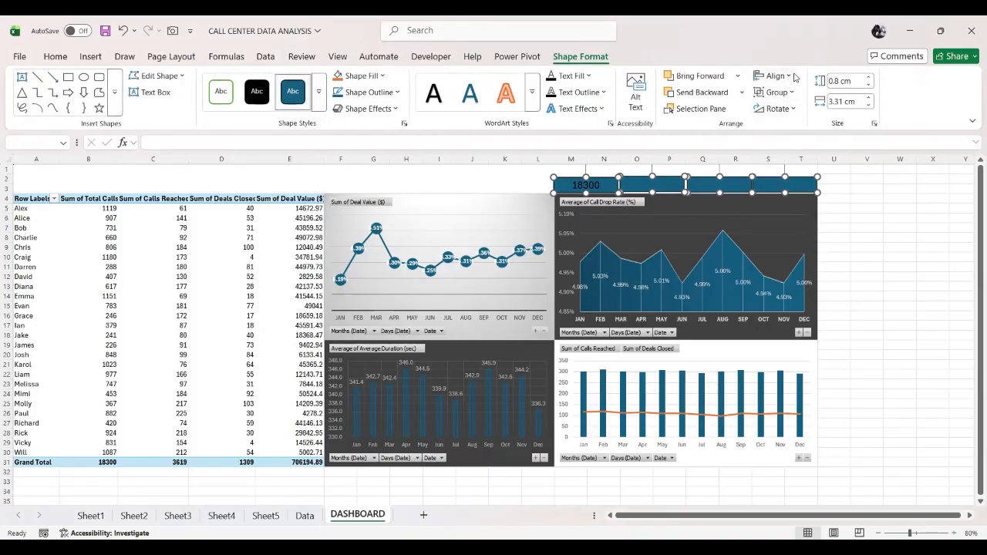
left_click(791, 78)
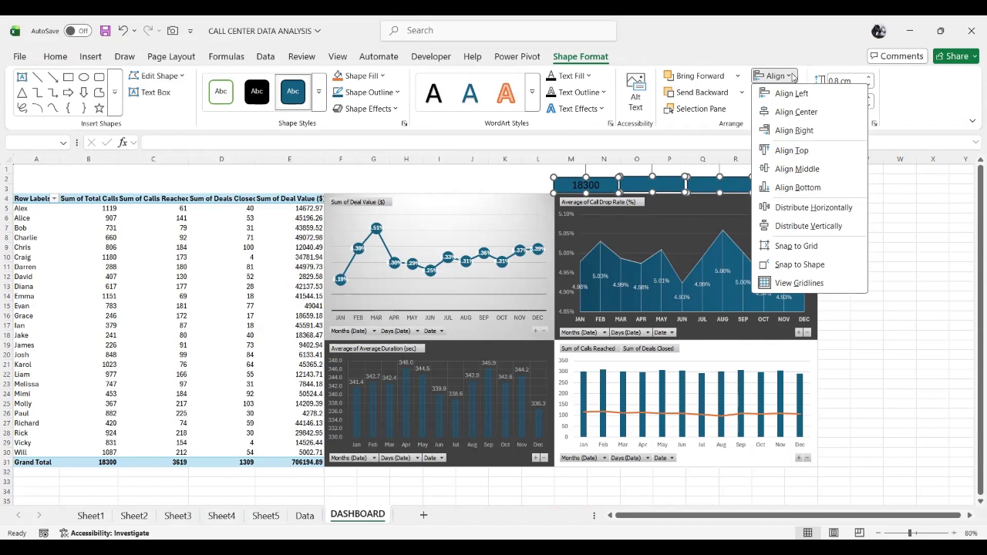
left_click(803, 209)
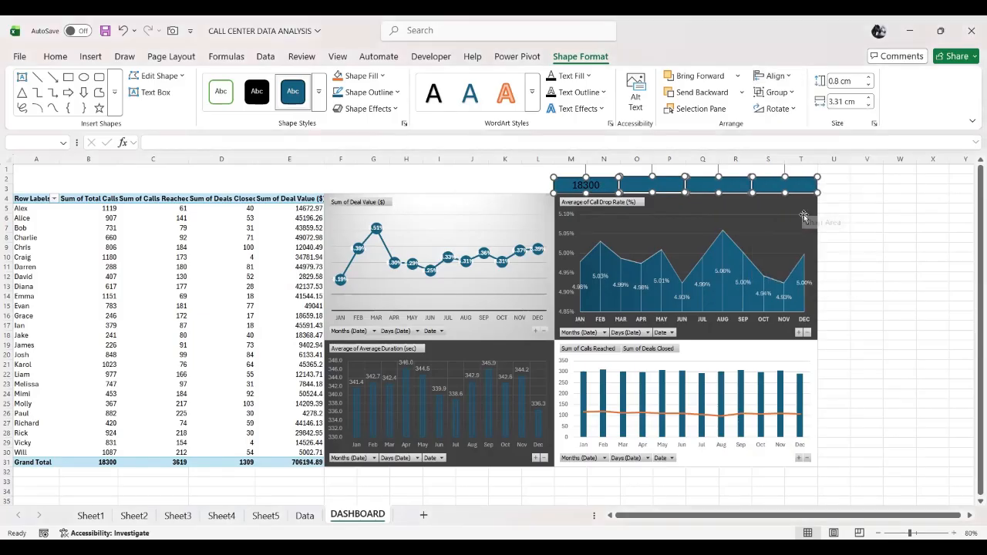
left_click(786, 80)
left_click(807, 169)
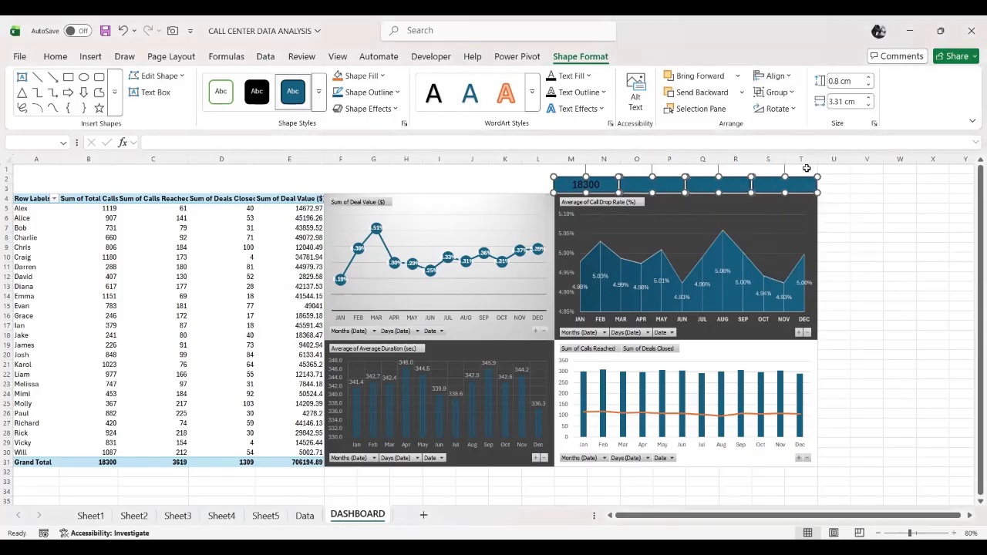
left_click(866, 286)
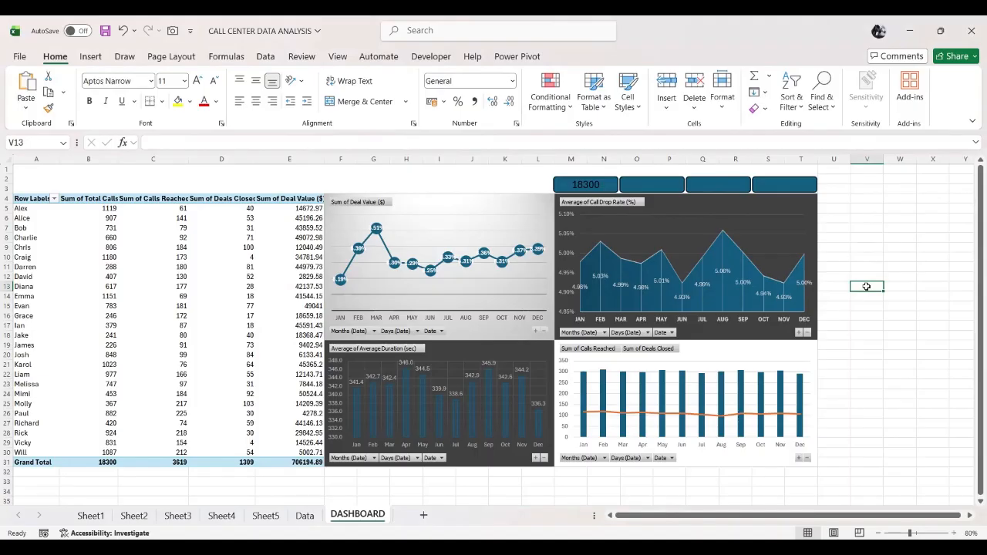
Link the second KPI rectangle to the Sum of Calls Reached value with =Sheet2!B4.
left_click(646, 188)
left_click(285, 143)
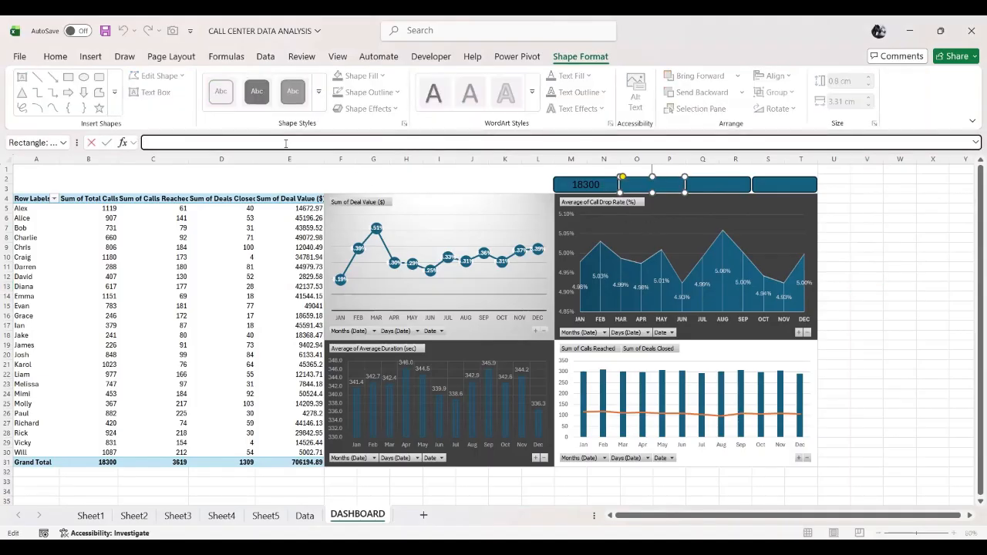
type("=")
left_click(133, 515)
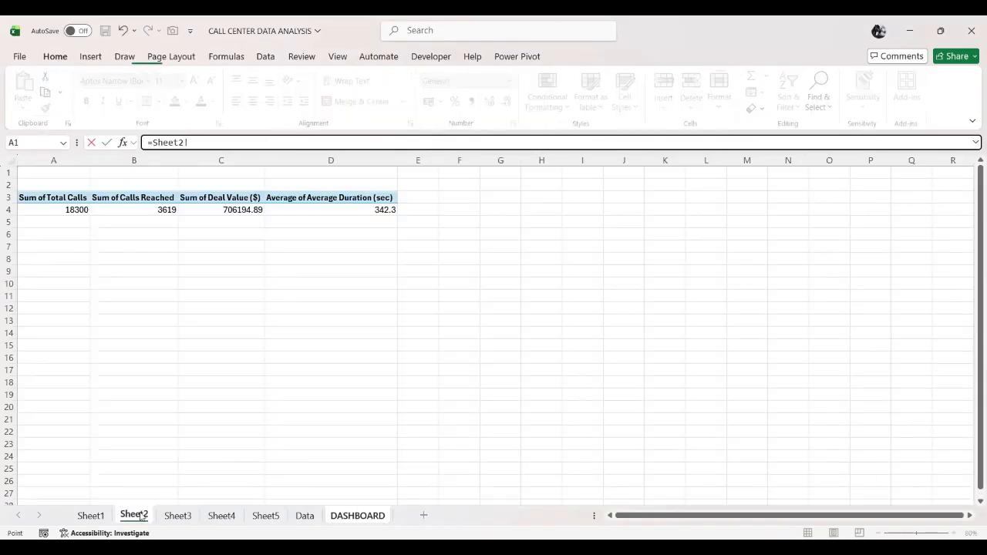
left_click(153, 215)
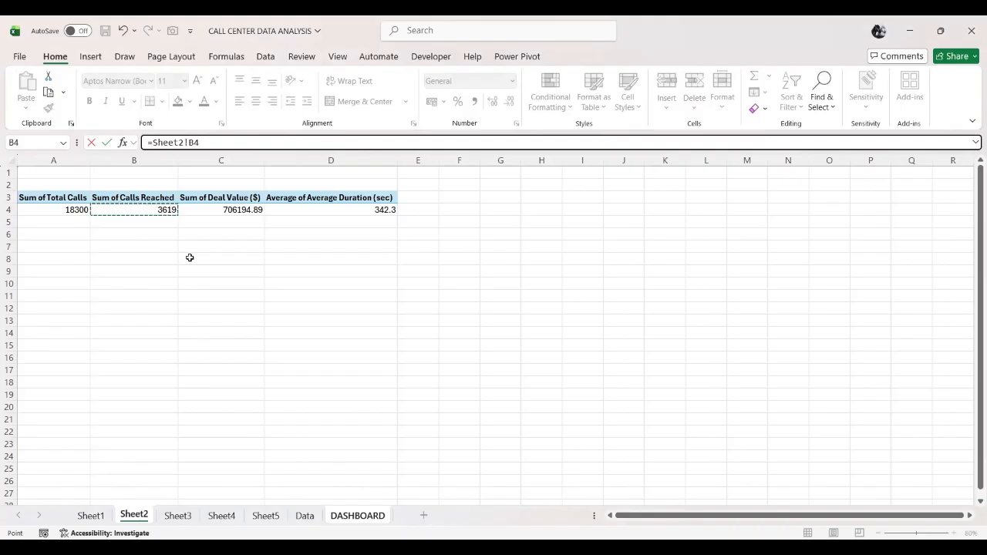
key("Return")
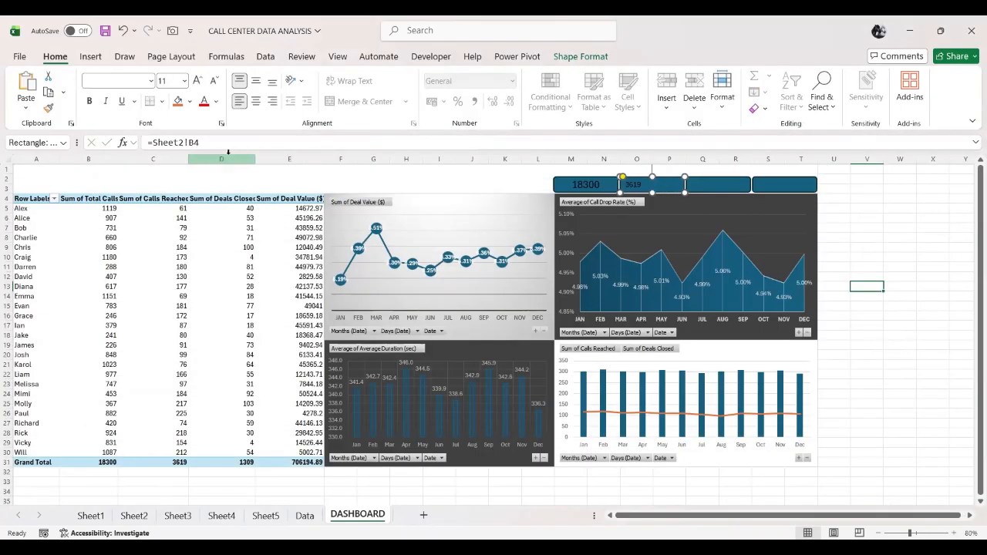
Center the calls reached figure horizontally and vertically in its rectangle and enlarge its font to size 16.
left_click(257, 102)
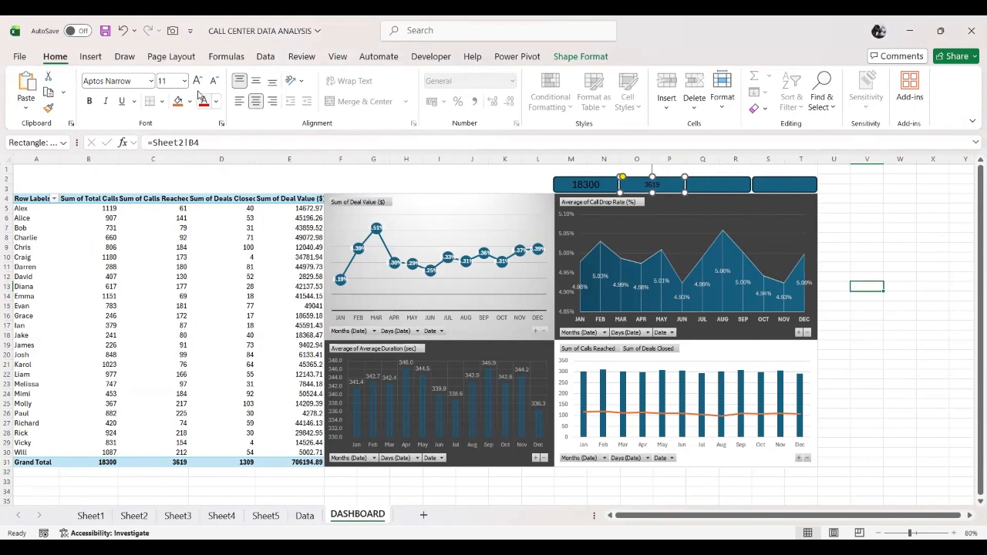
left_click(255, 81)
left_click(198, 80)
left_click(198, 80)
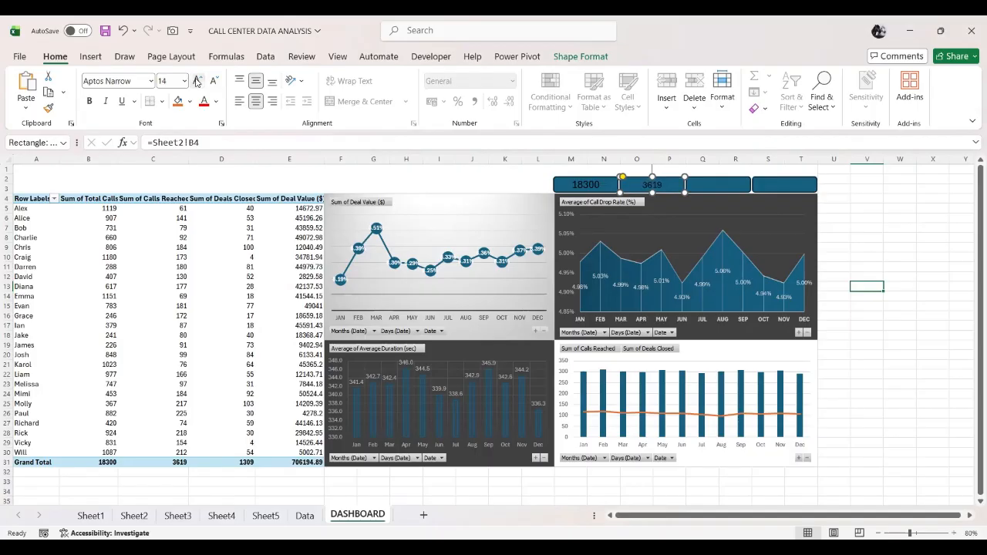
left_click(198, 81)
left_click(594, 187)
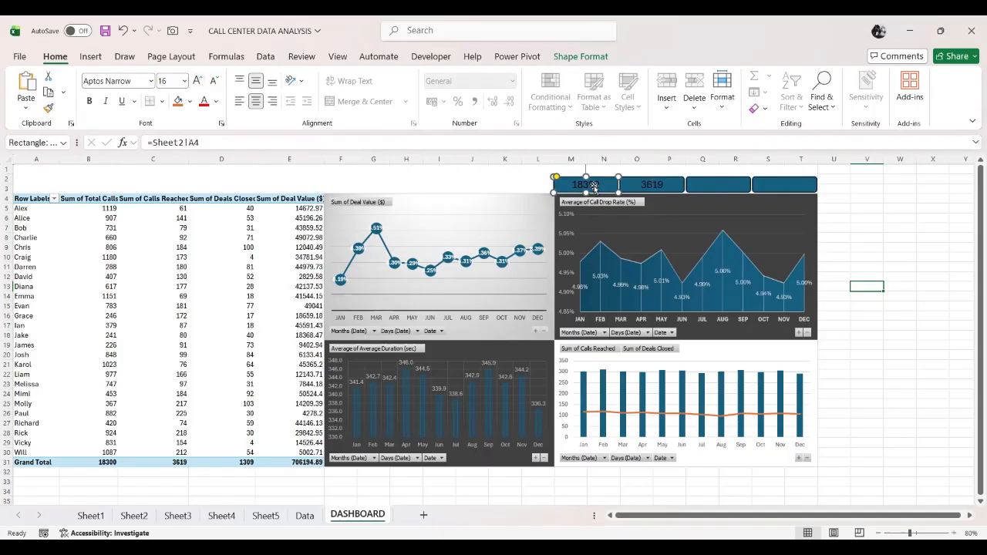
left_click(644, 189)
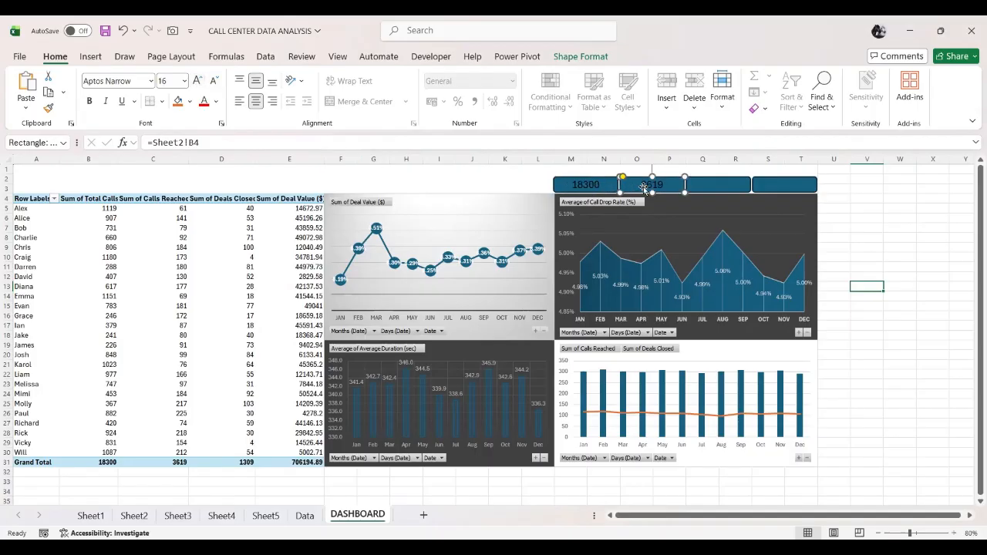
Link the third KPI rectangle to the Sum of Deal Value ($) figure with =Sheet2!C4.
left_click(705, 185)
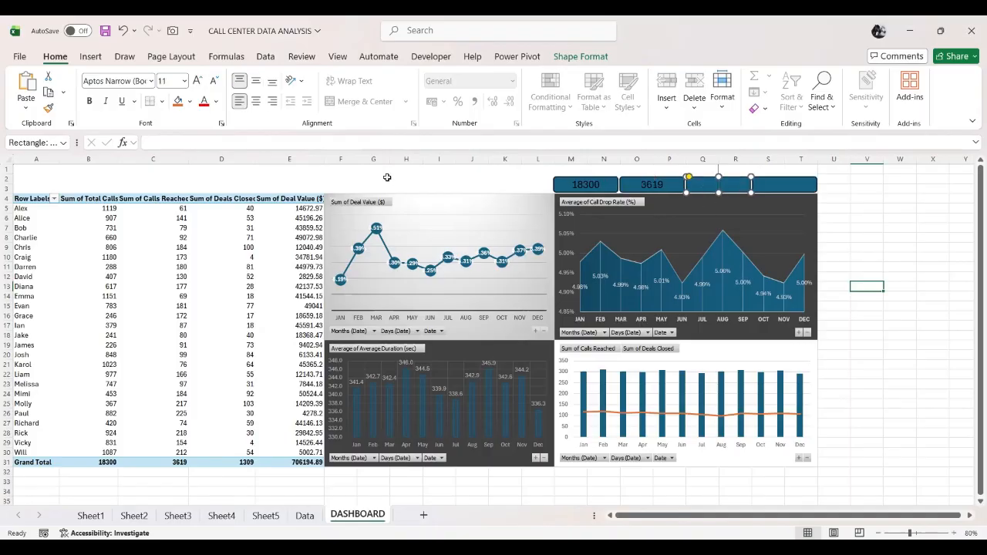
left_click(397, 143)
type("=")
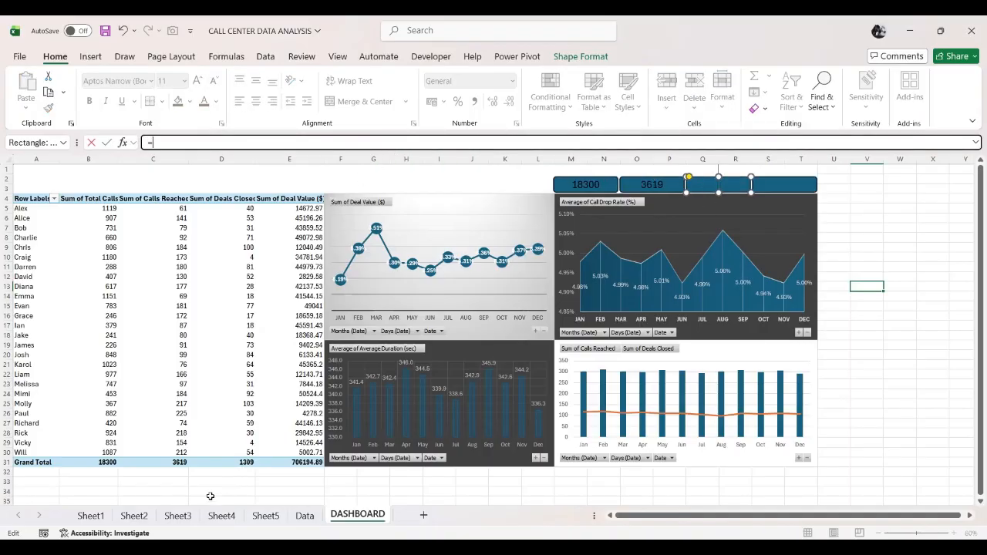
left_click(134, 516)
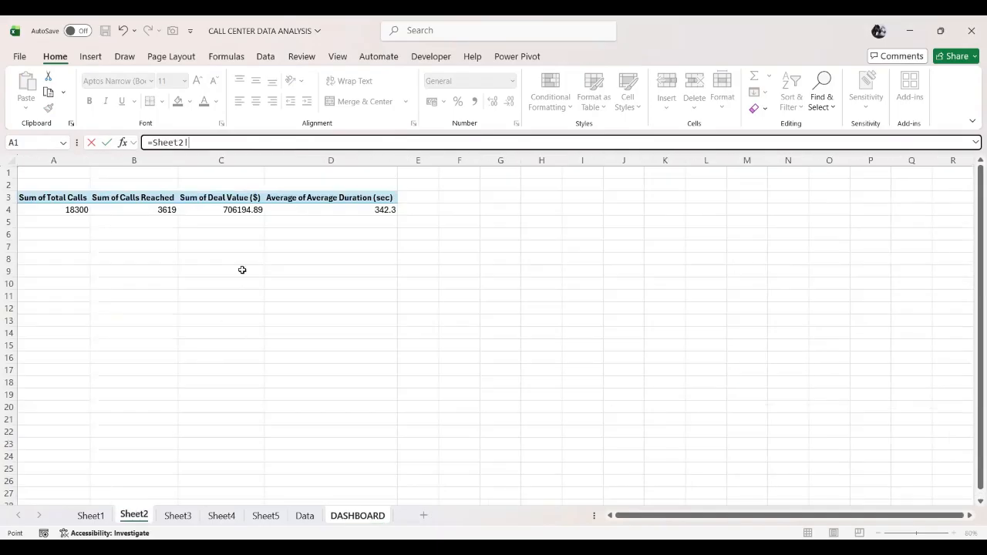
left_click(236, 209)
key("Return")
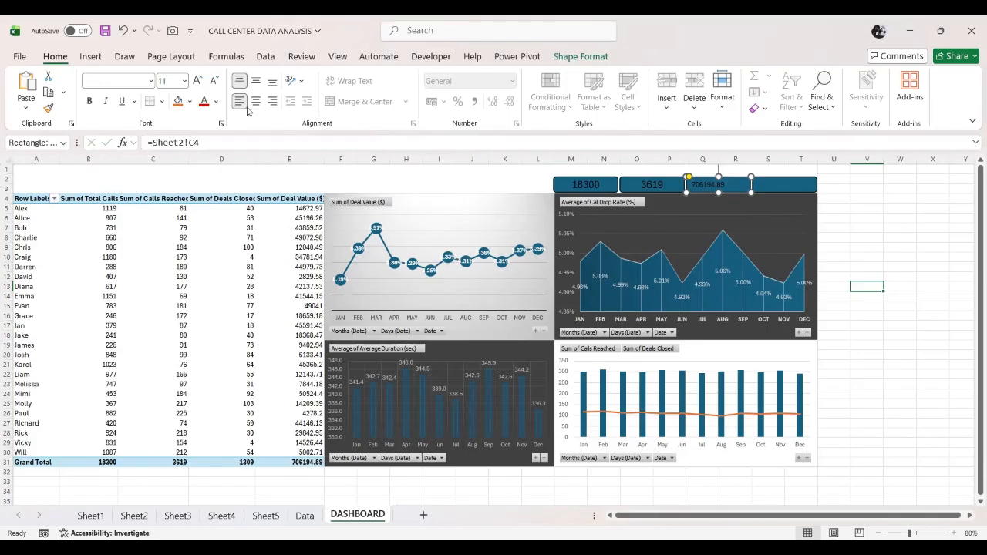
Center the deal value figure horizontally and vertically in its rectangle and enlarge its font to size 16.
left_click(255, 102)
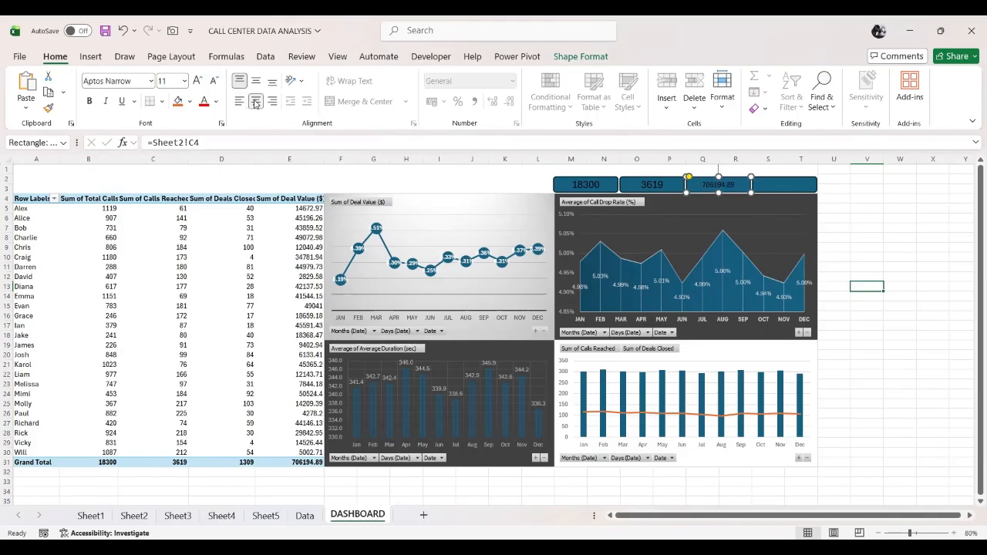
left_click(255, 80)
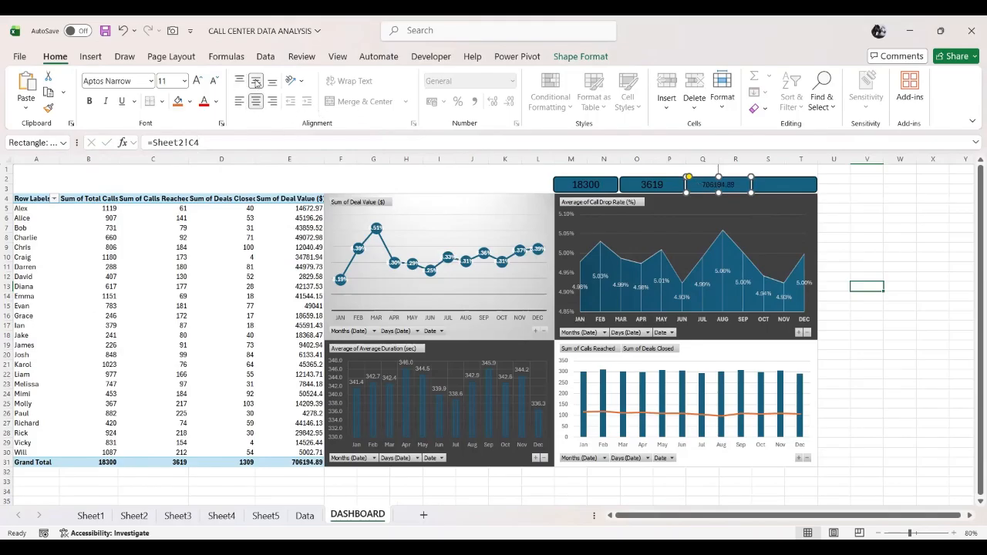
left_click(198, 81)
left_click(197, 81)
left_click(197, 81)
Link the fourth KPI rectangle to the Average of Average Duration (sec) value with =Sheet2!D4.
left_click(787, 185)
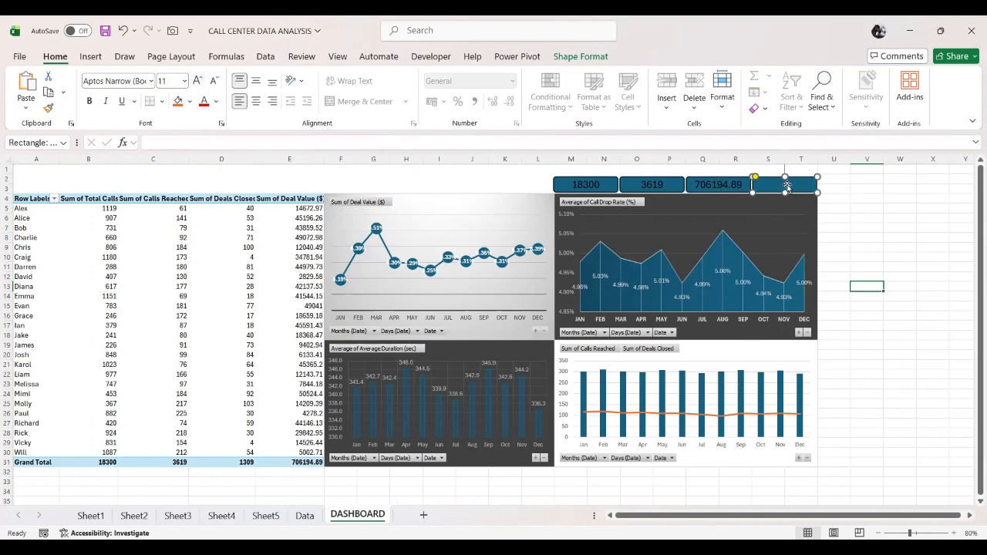
left_click(513, 139)
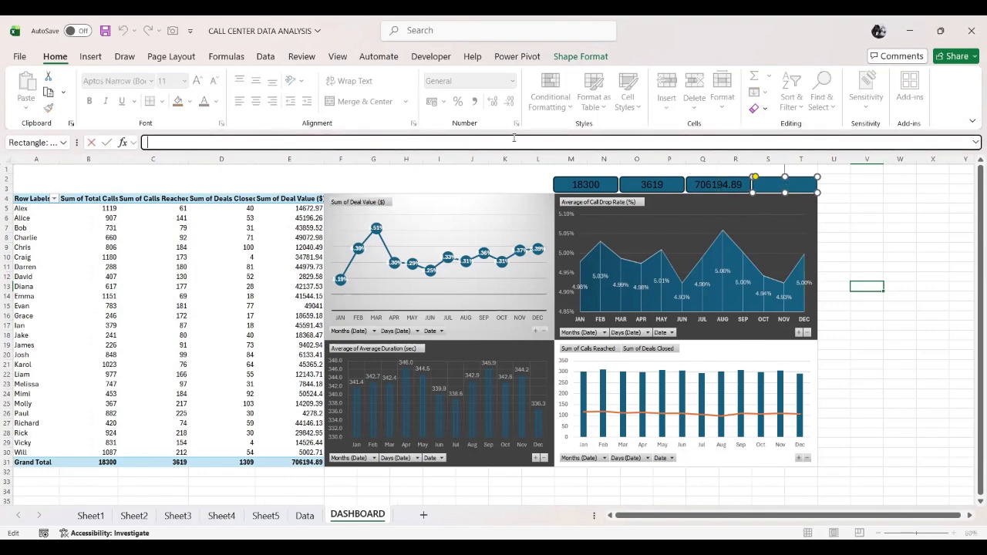
type("=")
left_click(133, 515)
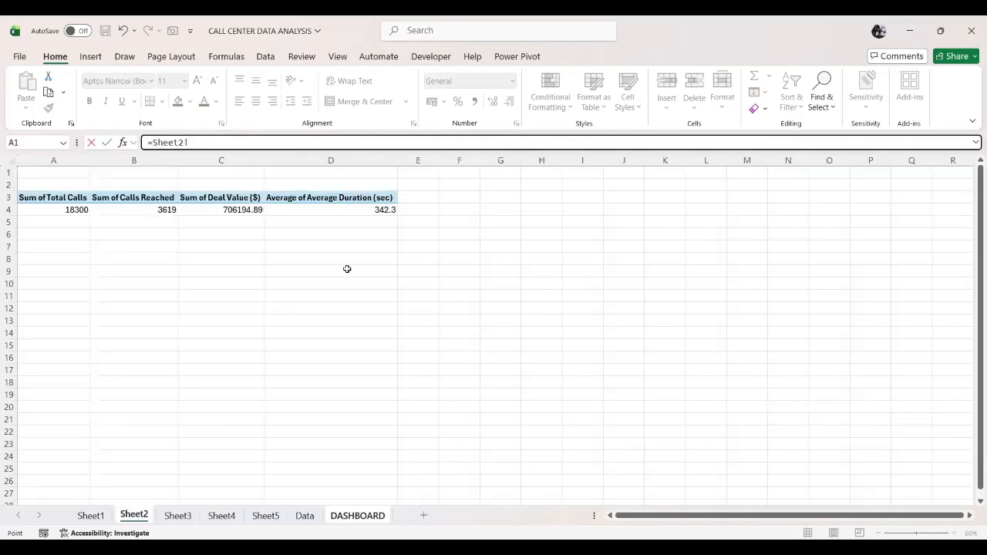
left_click(352, 213)
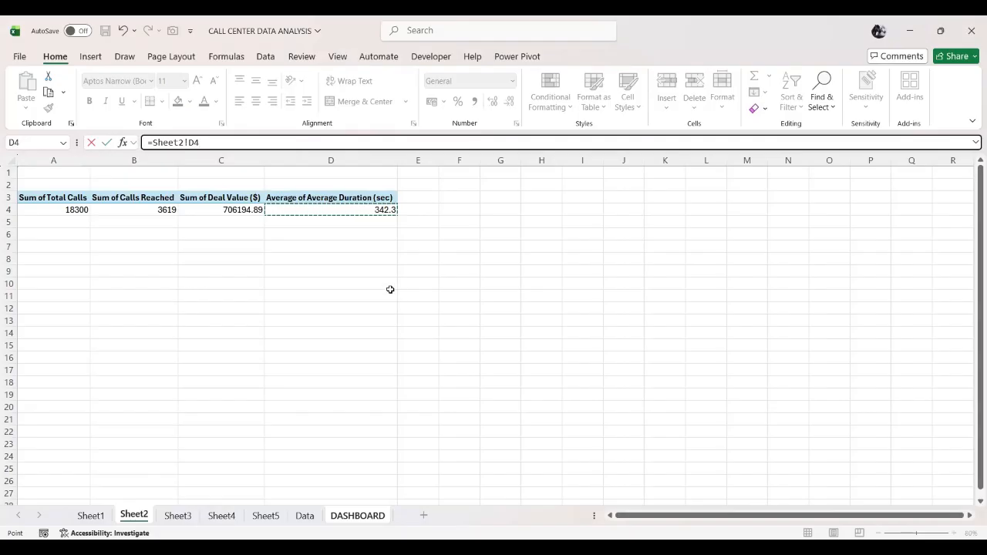
key("Return")
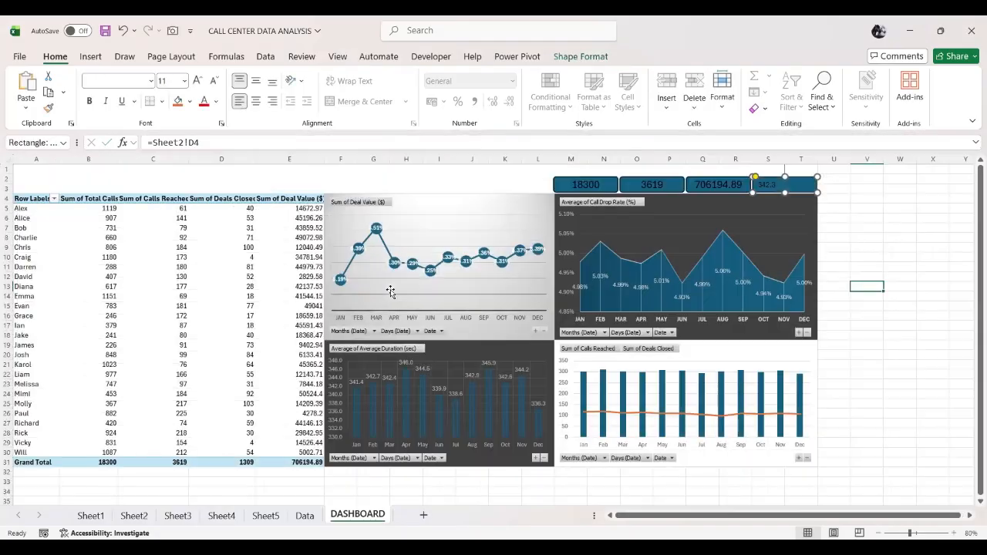
Center the average duration figure horizontally and vertically in its rectangle and enlarge its font to size 16.
left_click(256, 101)
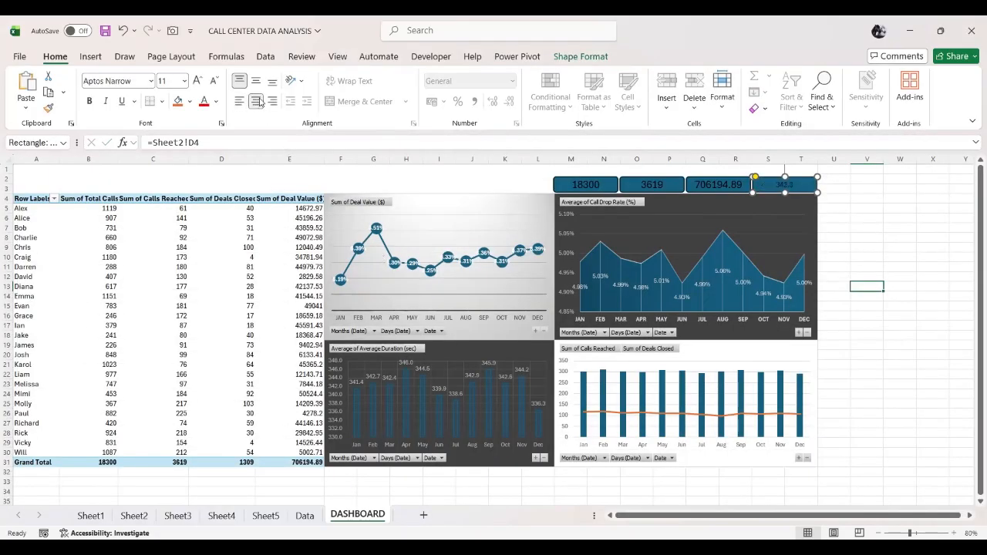
left_click(255, 80)
left_click(198, 81)
left_click(197, 81)
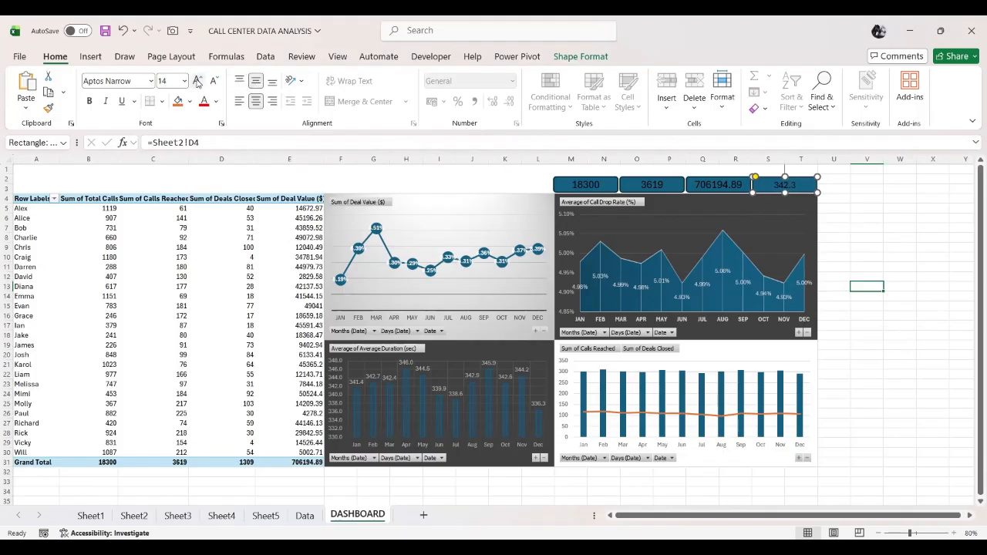
left_click(197, 81)
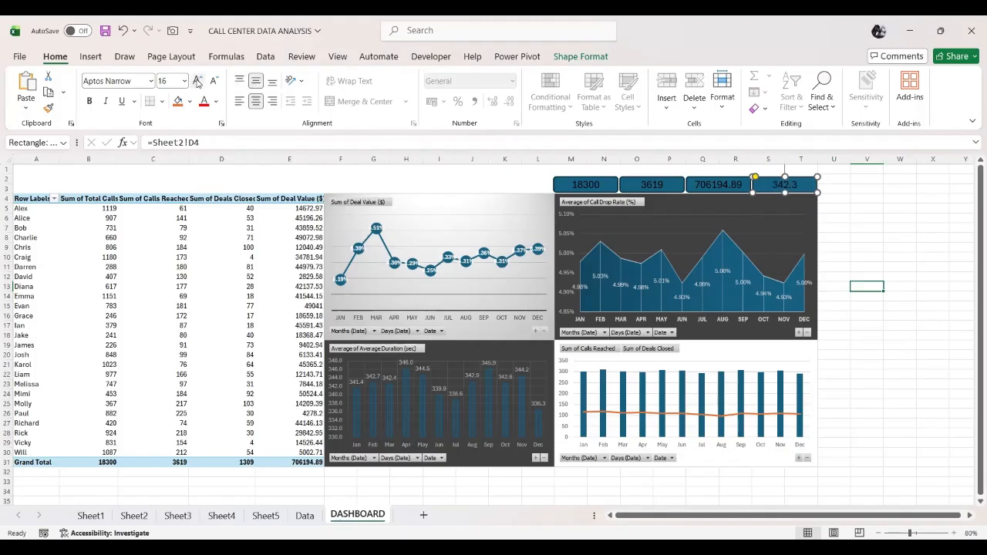
left_click(858, 343)
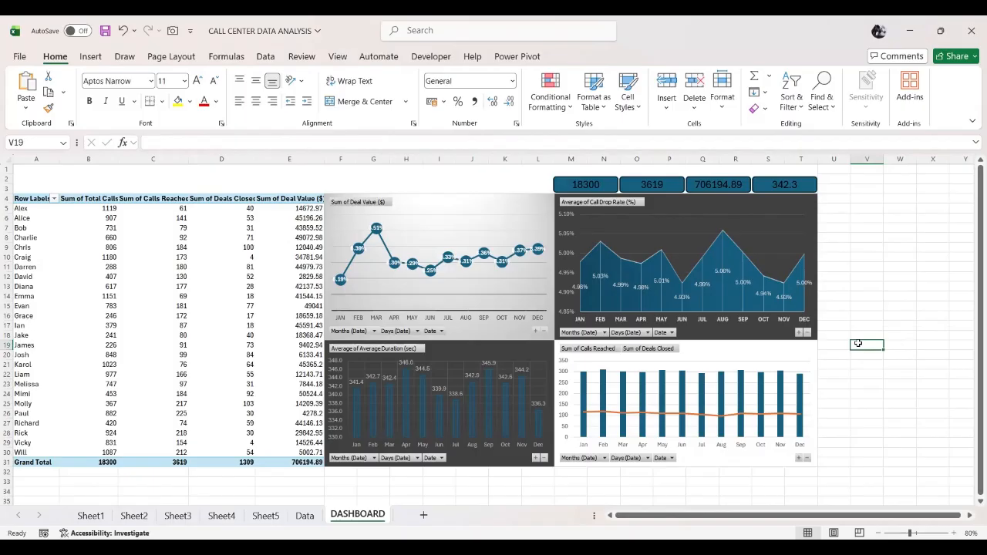
Duplicate the average duration KPI rectangle and place the copy directly above the 18300 total calls card.
left_click(776, 186)
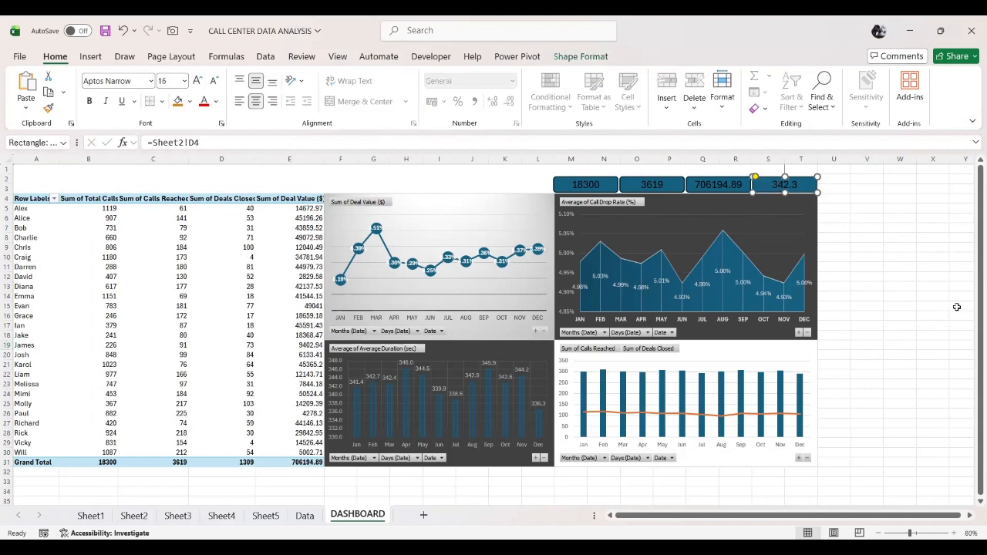
key("ctrl+d")
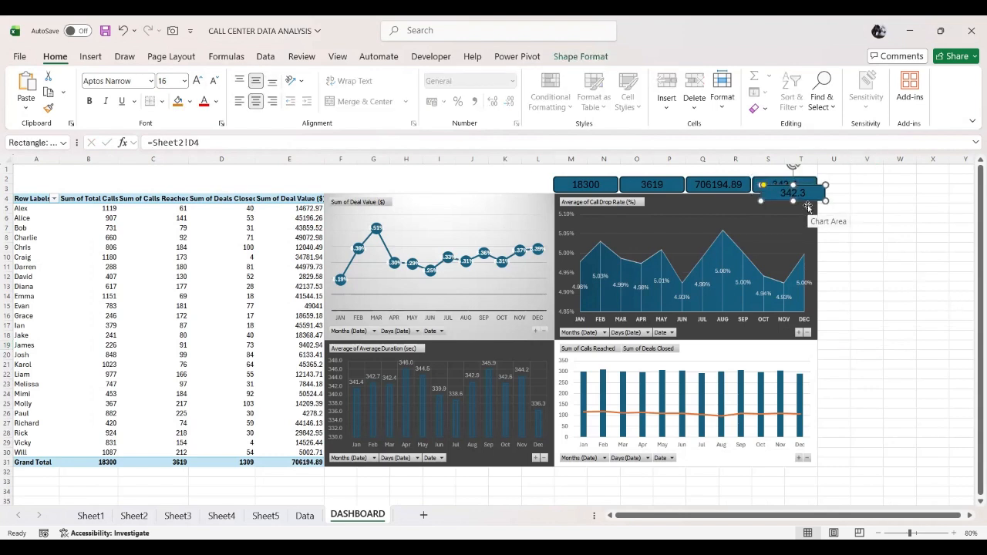
left_click_drag(791, 193, 586, 172)
Remove the =Sheet2!D4 link from the copied rectangle above the total calls card.
left_click(206, 142)
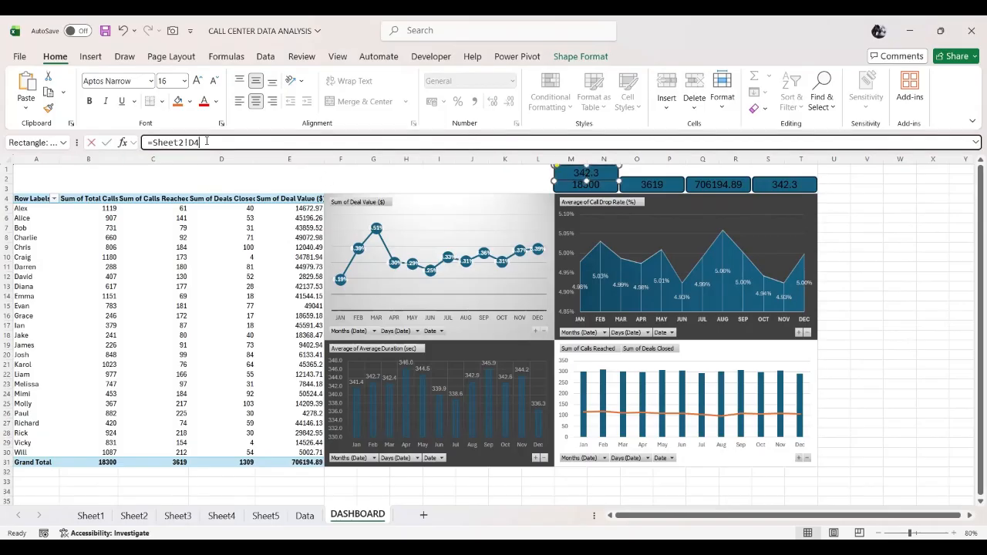
left_click_drag(207, 142, 148, 142)
key("BackSpace")
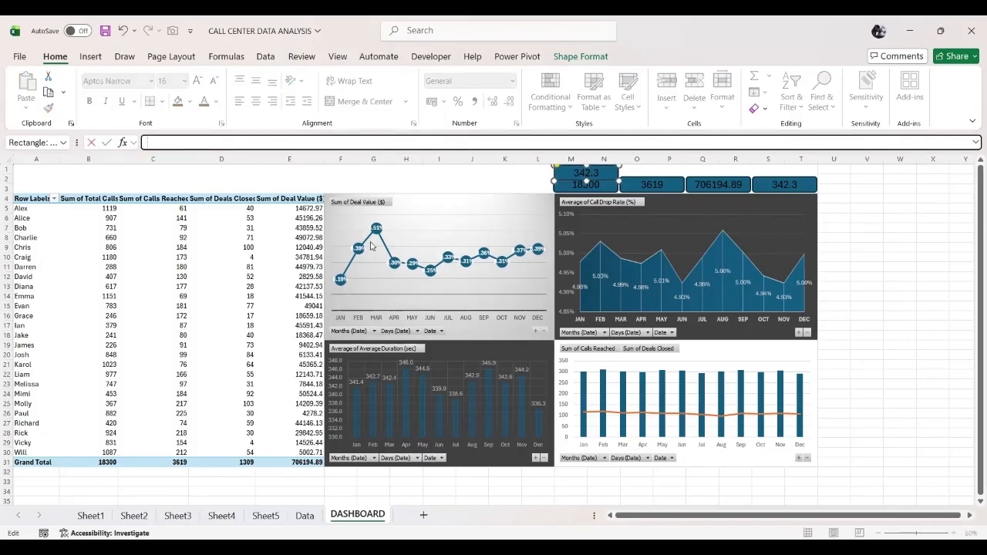
left_click(902, 293)
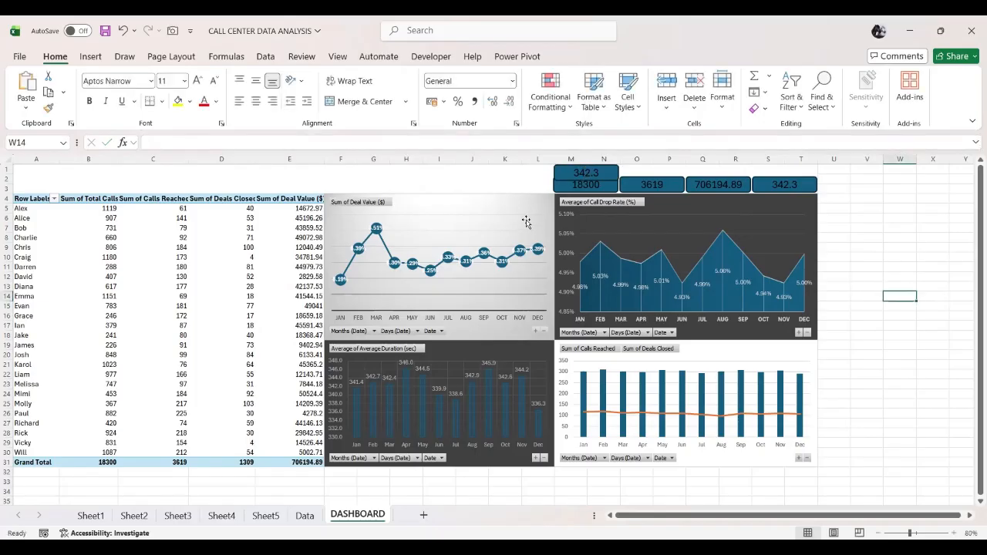
Clear the copied rectangle's leftover text, reduce its height to fit above the total calls card, and label it Total Calls.
left_click(597, 171)
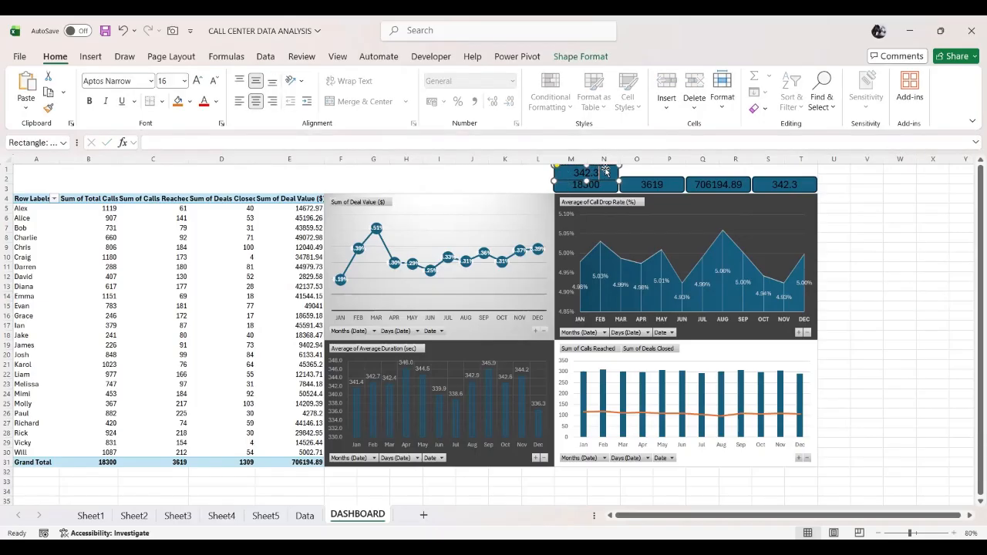
key("BackSpace")
key("BackSpace")
key("BackSpace")
key("BackSpace")
key("BackSpace")
left_click_drag(586, 181, 584, 175)
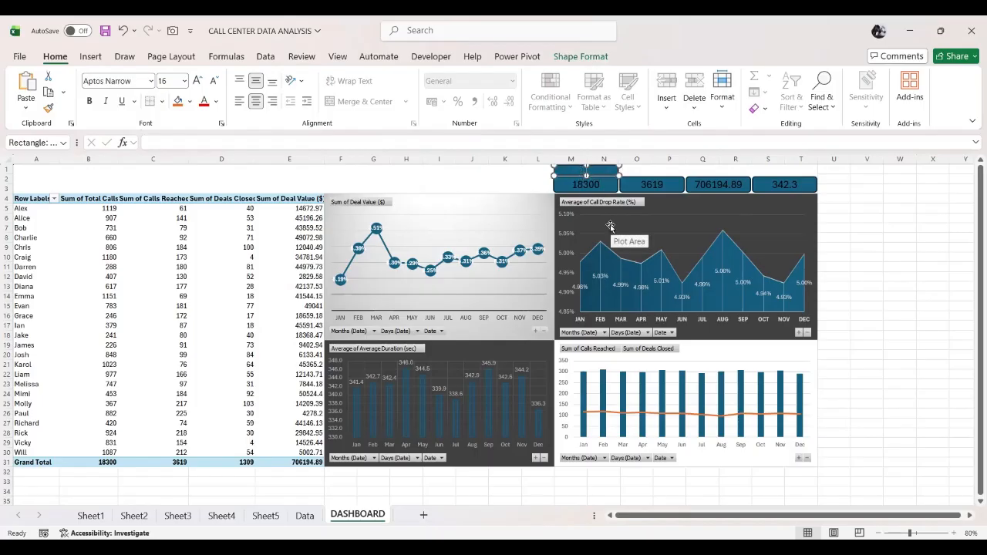
type("Total Calls")
left_click(921, 344)
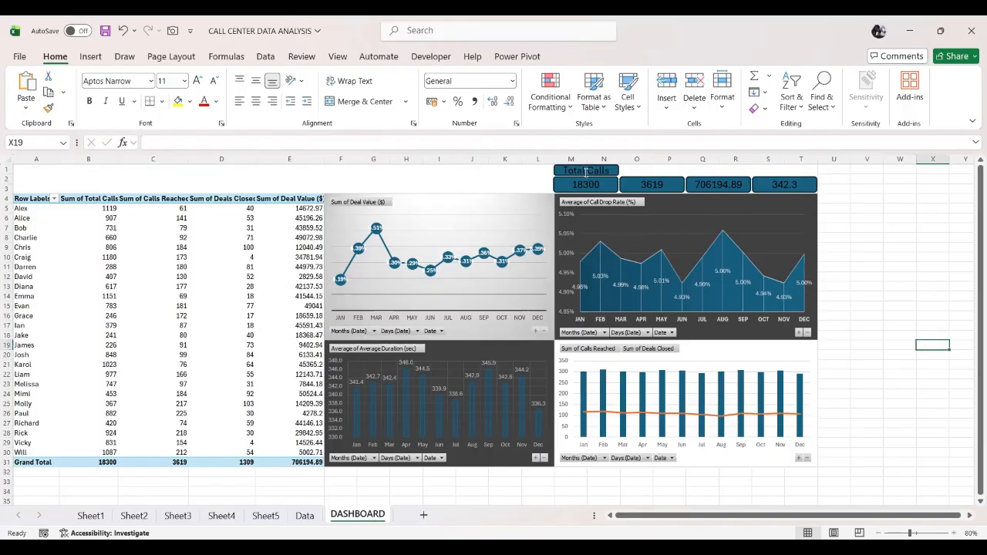
Duplicate the Total Calls label above the second KPI card and change its text to Calls Reached.
left_click(613, 168)
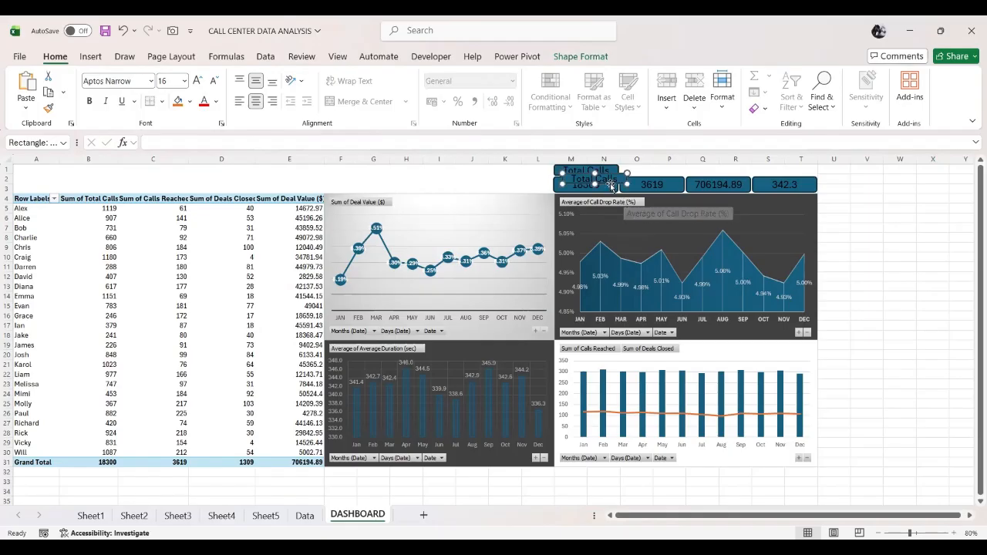
left_click_drag(608, 167, 665, 166)
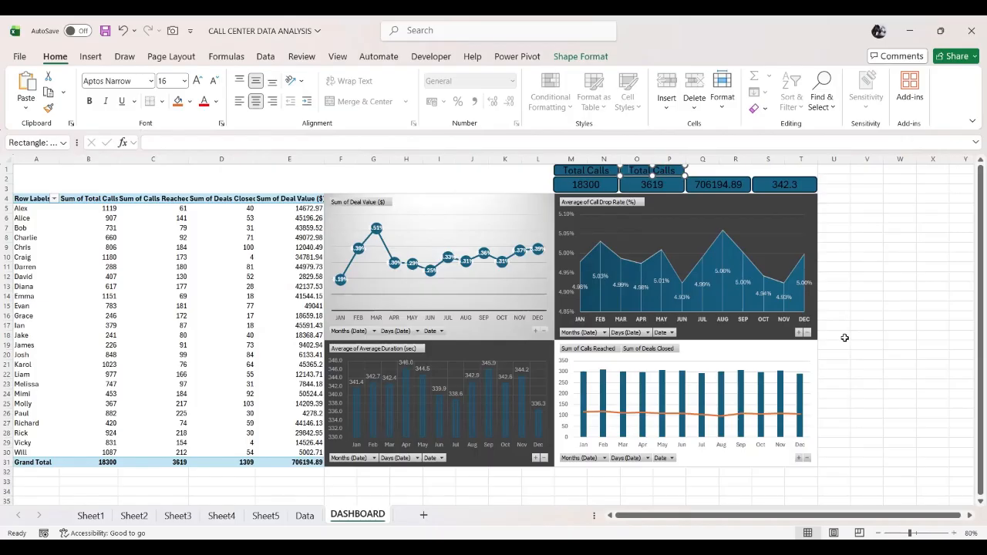
key("ctrl+a")
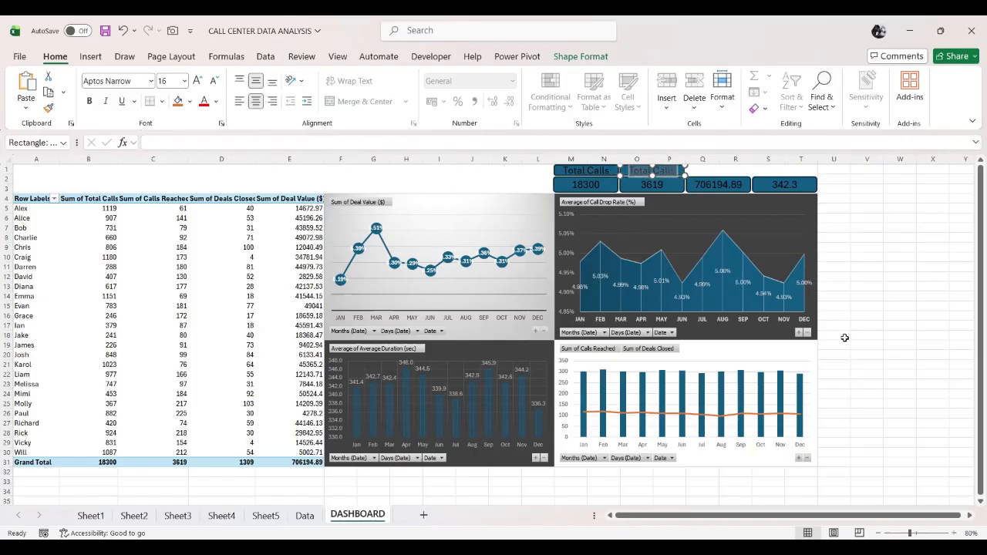
type("Calls Reached")
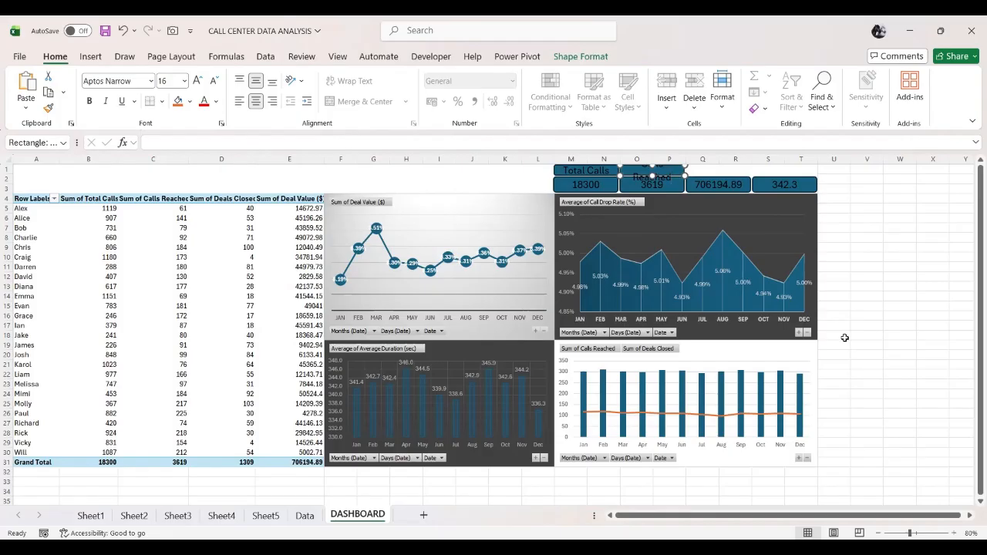
left_click(921, 352)
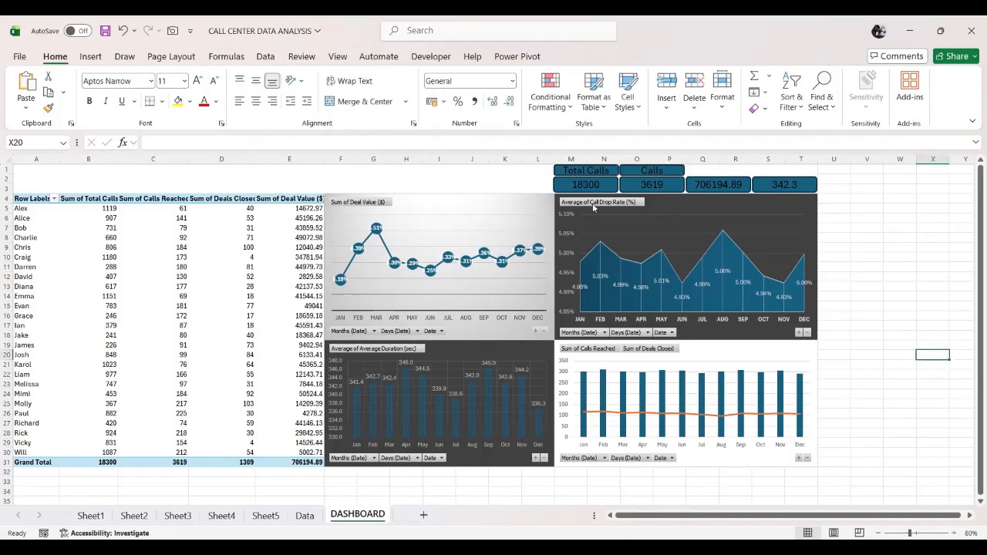
Duplicate the Total Calls label above the third KPI card and change its text to Deal Value.
left_click(599, 170)
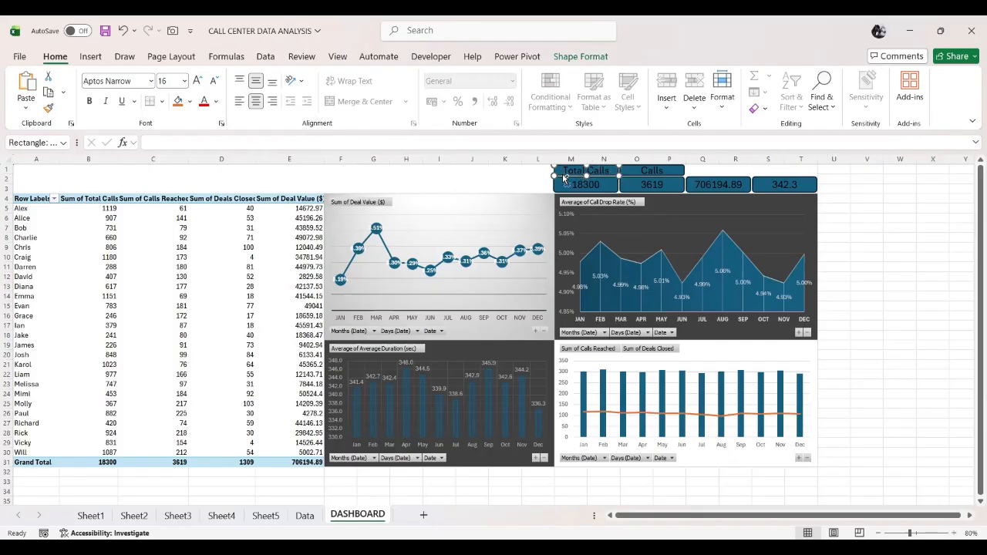
left_click_drag(563, 175, 734, 164)
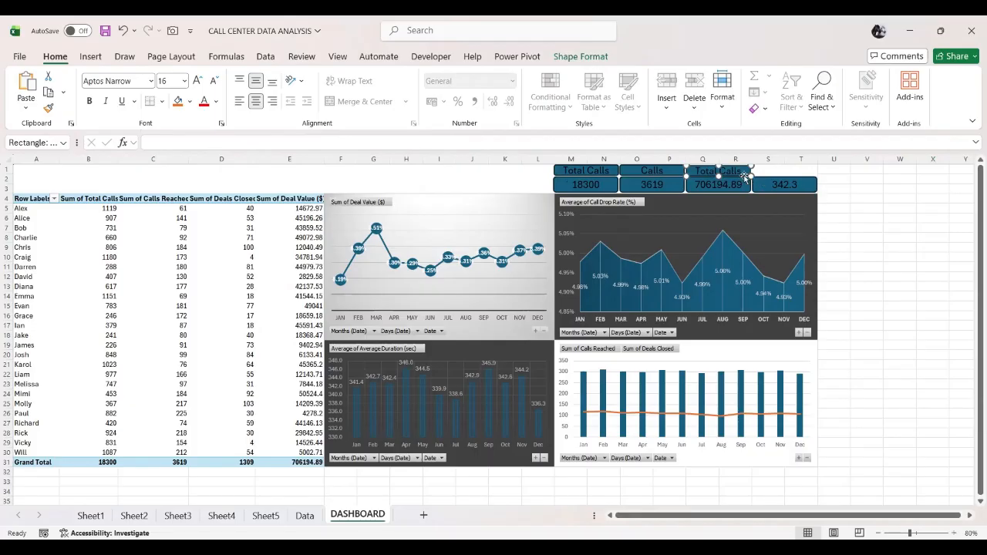
double_click(738, 171)
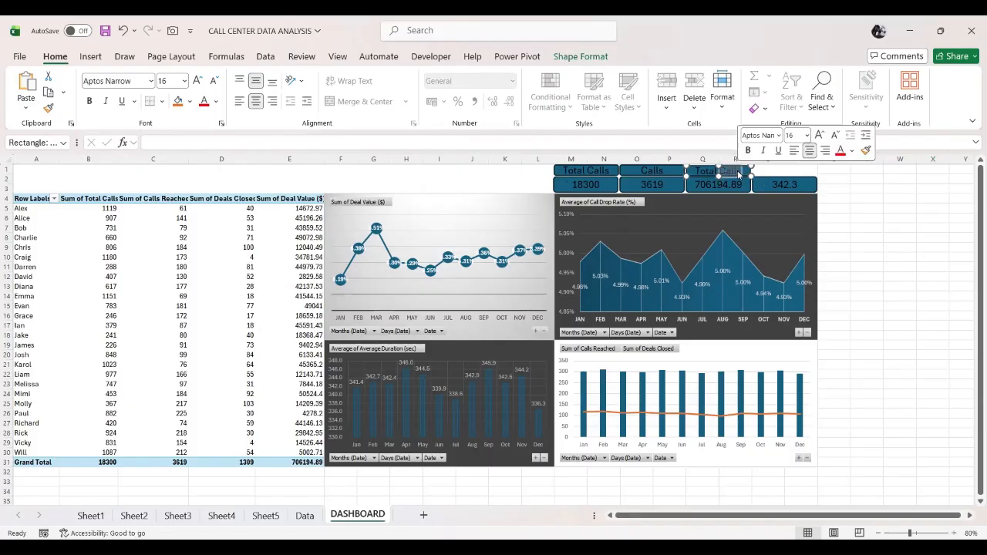
key("BackSpace")
key("BackSpace")
key("BackSpace")
key("BackSpace")
key("BackSpace")
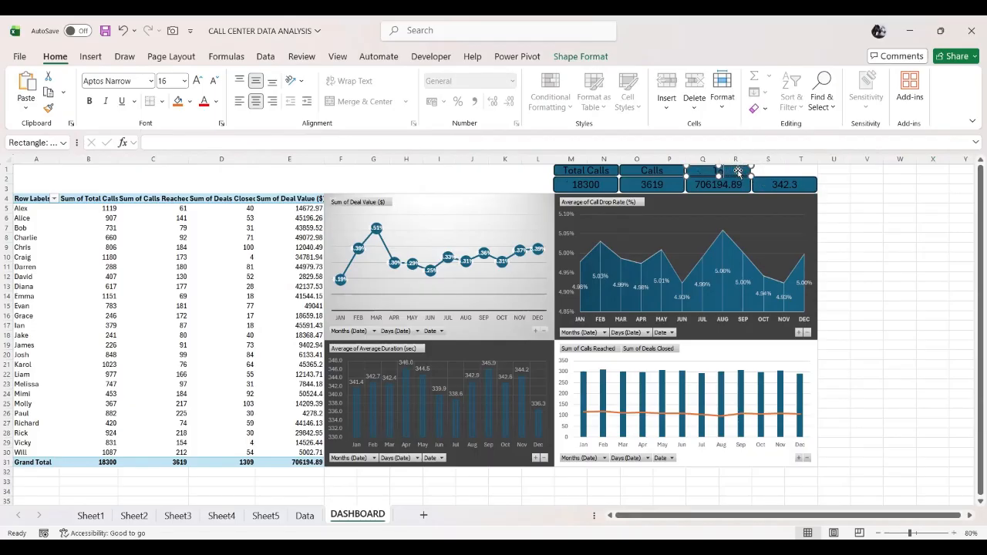
key("BackSpace")
key("BackSpace")
type("Deal Valuee")
left_click(857, 236)
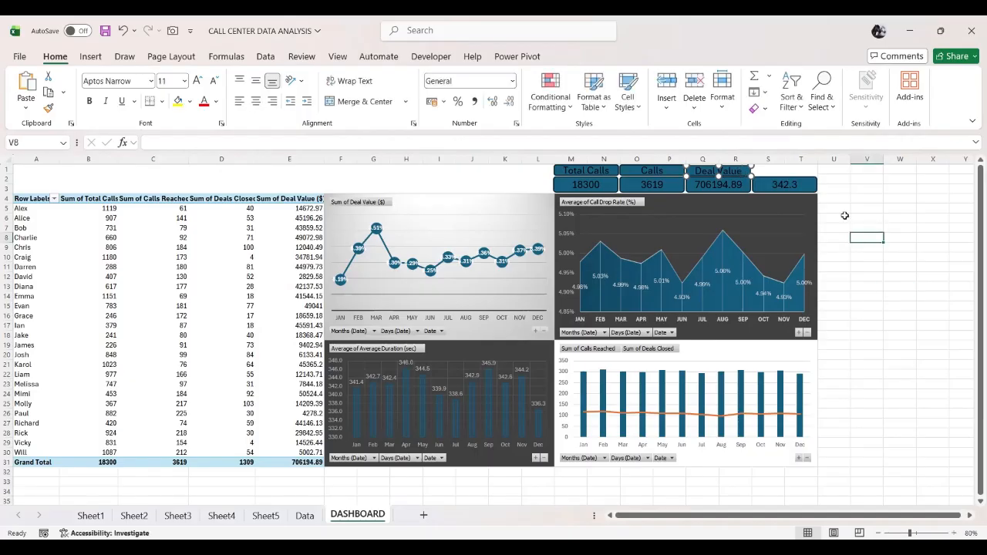
Duplicate the Total Calls label and place the copy above the fourth KPI card.
left_click(780, 170)
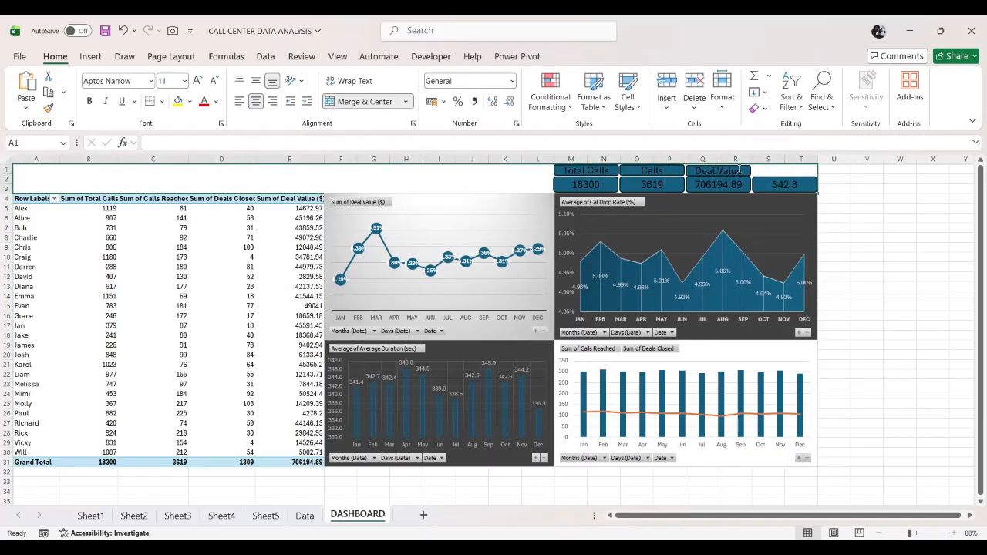
left_click(596, 168)
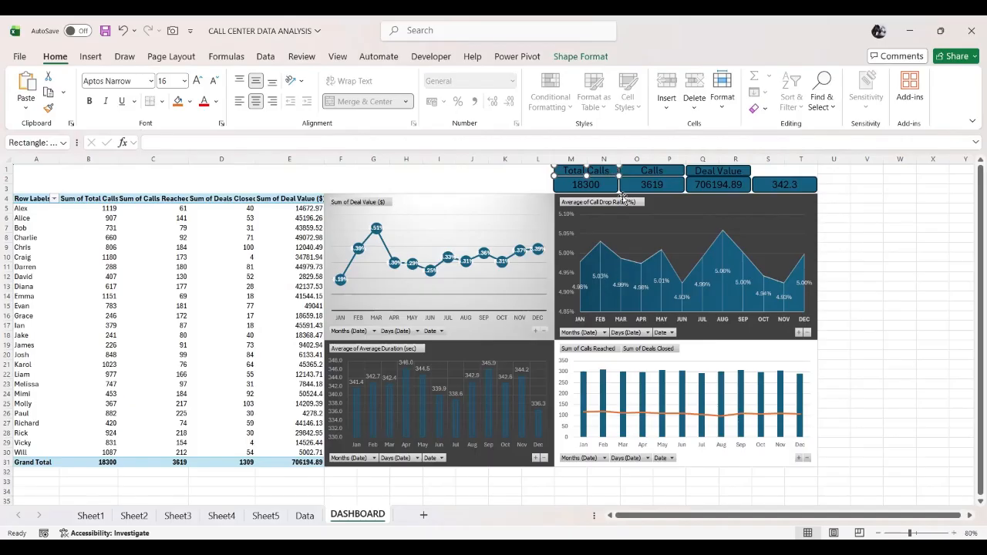
key("ctrl+v")
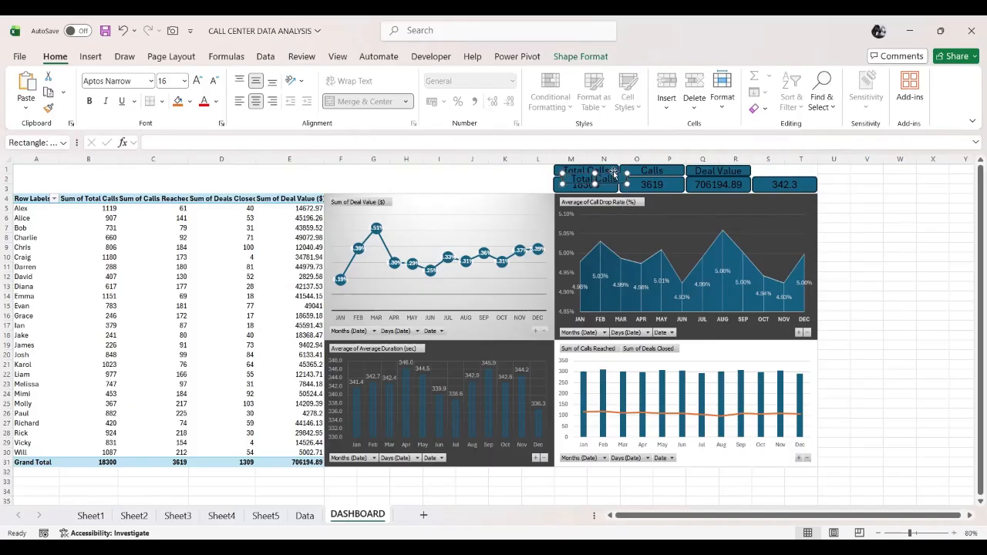
left_click_drag(612, 171, 801, 168)
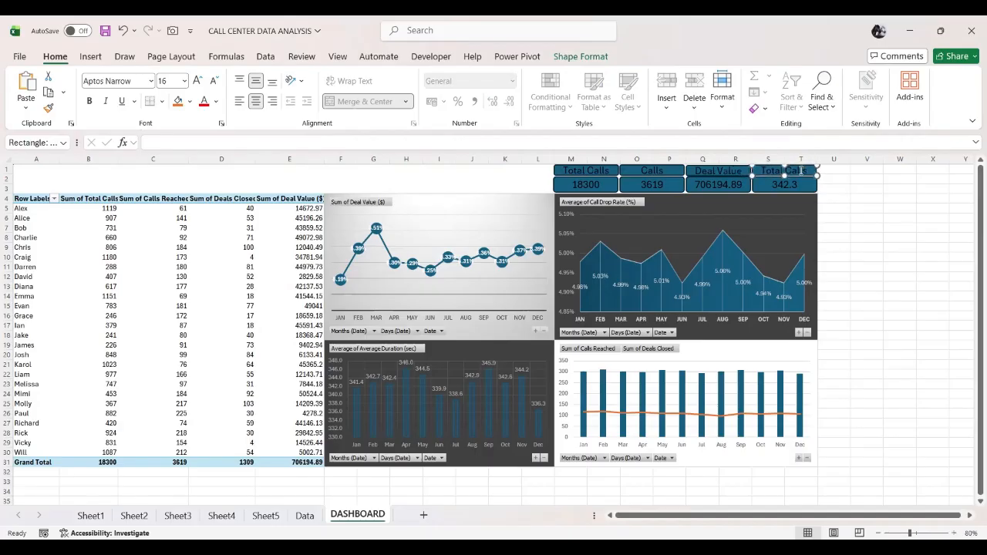
Change the text of the label above the fourth KPI card to Average Call Duration.
triple_click(800, 171)
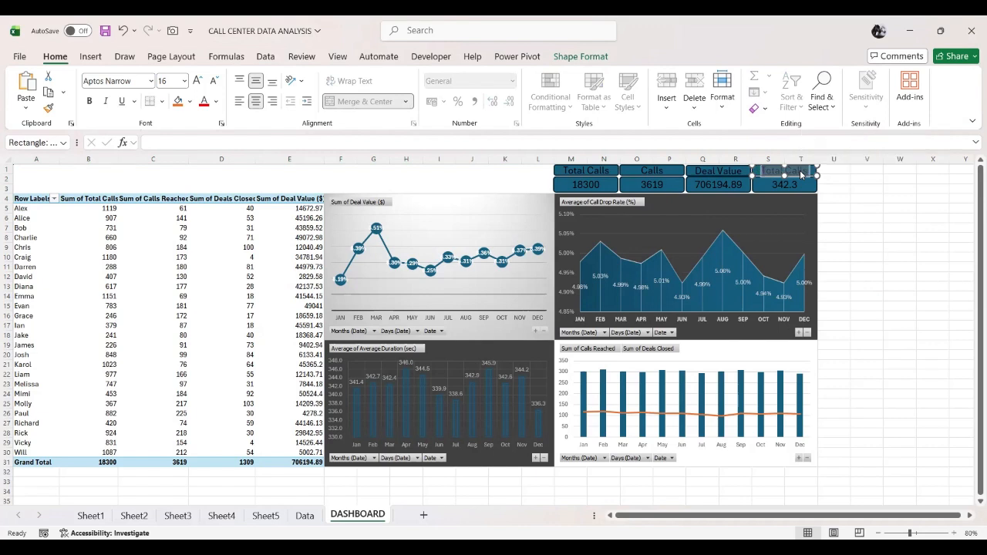
type("A")
type("verage")
type(" Call")
type(" D")
type("uration")
left_click(867, 256)
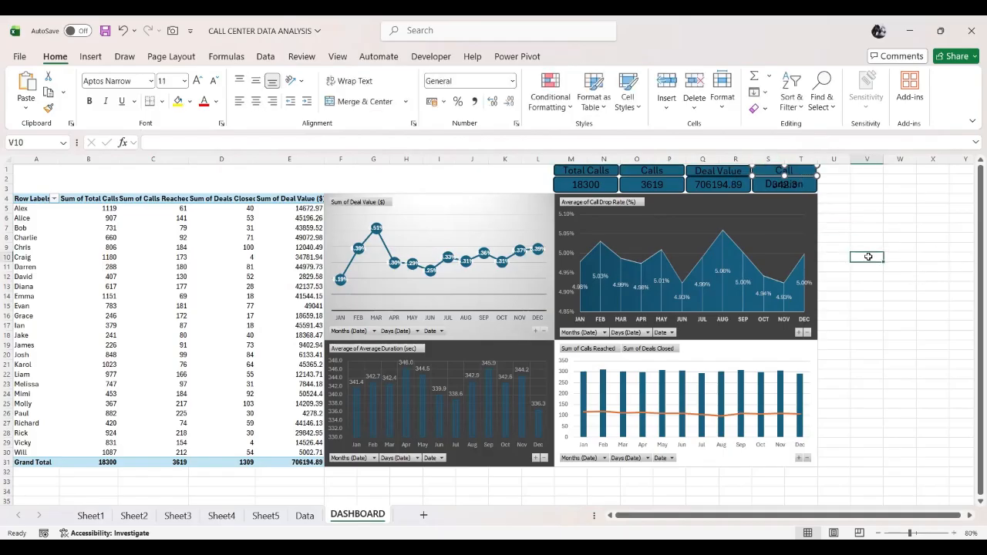
Try to shrink the font of the Average Call Duration label without selecting its text.
left_click(799, 171)
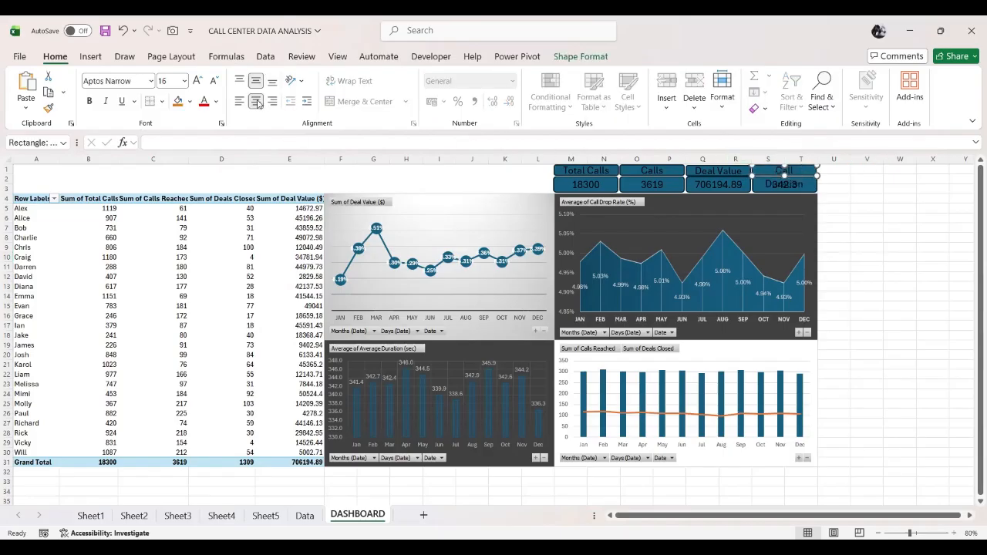
left_click(215, 82)
left_click(214, 81)
left_click(214, 82)
Reduce the selected Call Duration part of the fourth label's text to font size 9.
left_click_drag(772, 169, 791, 200)
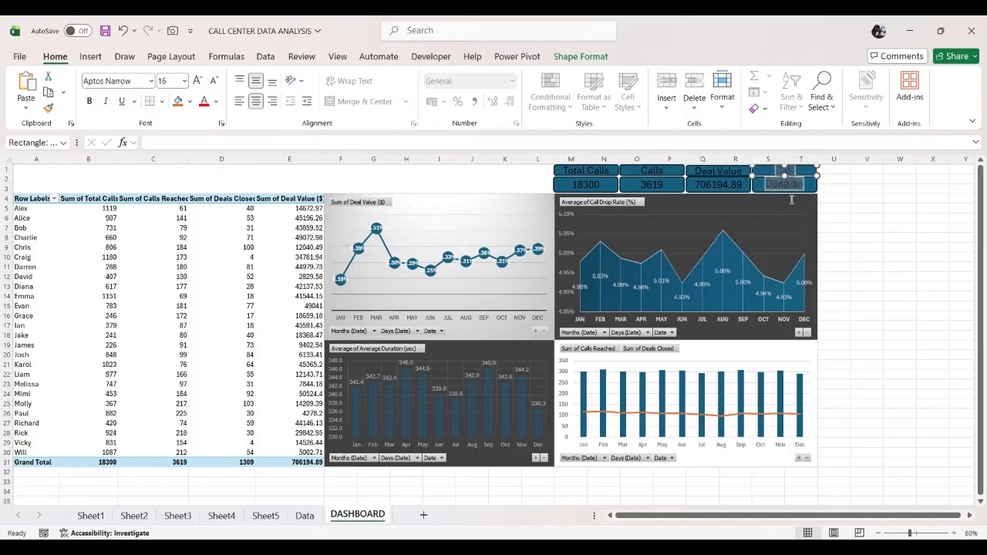
left_click(215, 82)
left_click(214, 83)
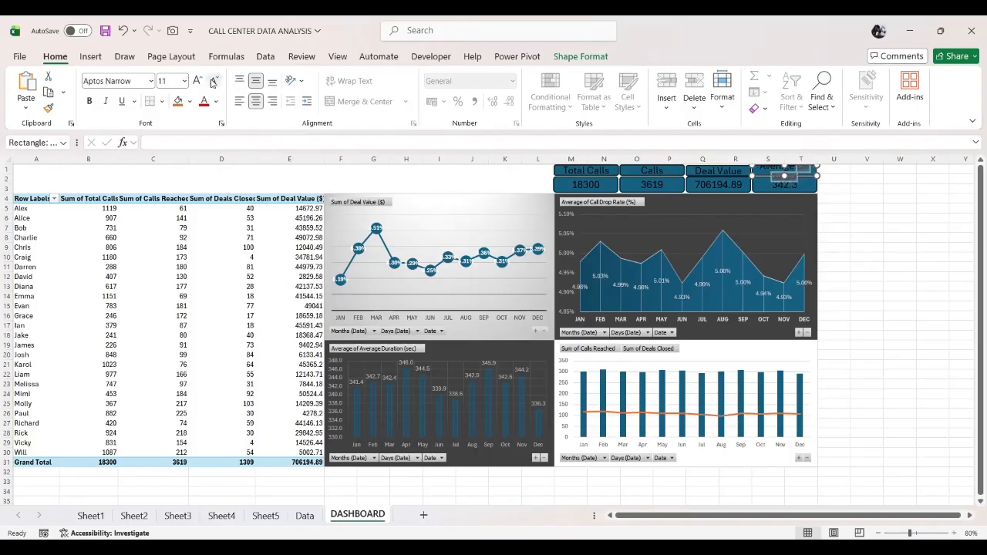
left_click(213, 82)
left_click(214, 82)
left_click(214, 83)
left_click(214, 83)
key("ctrl+z")
key("ctrl+z")
key("ctrl+z")
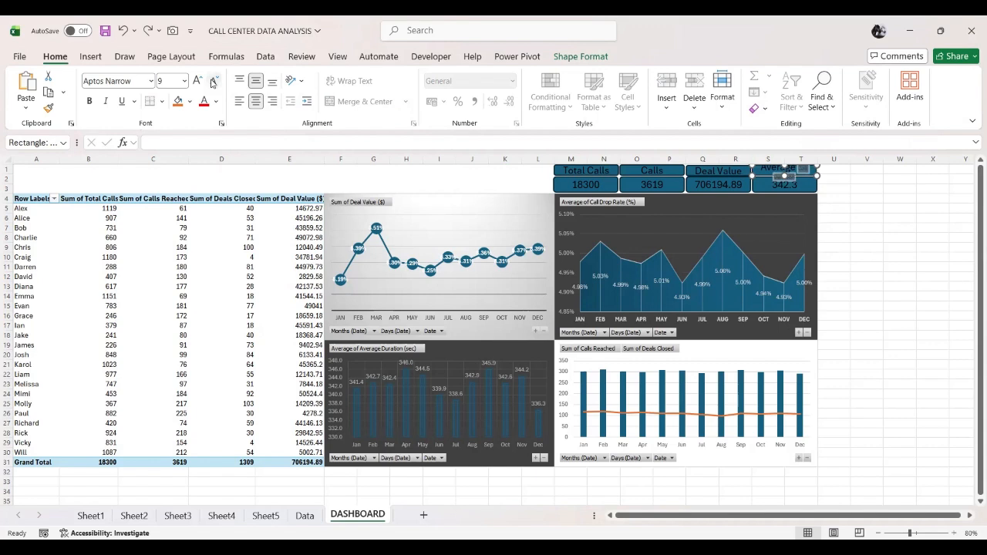
left_click(870, 198)
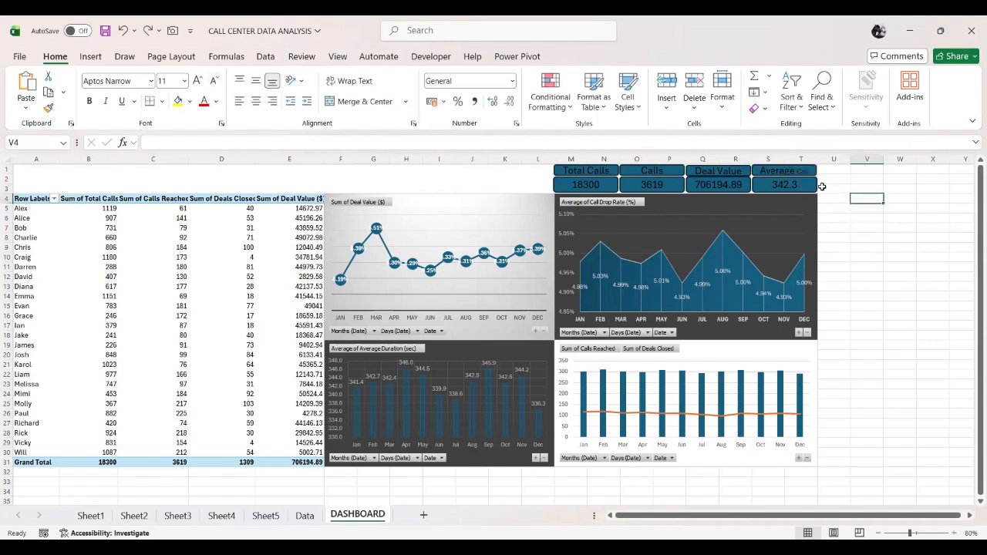
Shrink the font of the whole Average Call Duration label text, bringing its mixed font size to 8+.
left_click(761, 170)
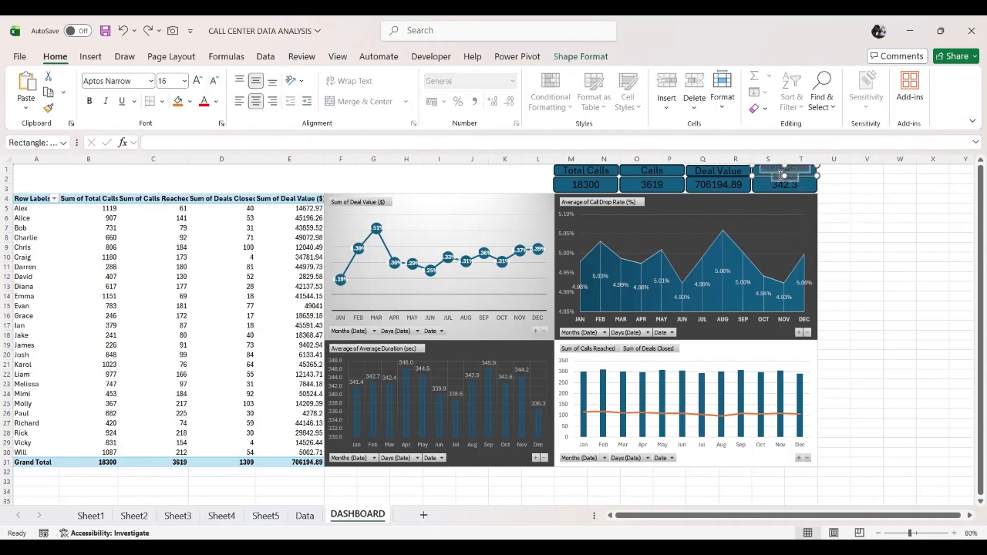
left_click(213, 82)
left_click(214, 81)
left_click(213, 81)
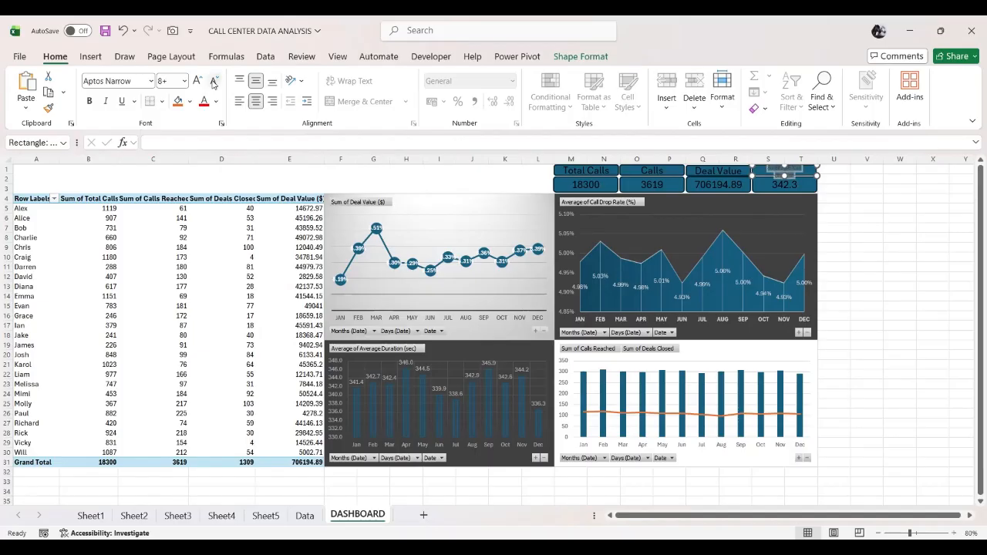
Align the Average Call Duration label's text to the upper edge and the left side of its shape.
left_click(241, 82)
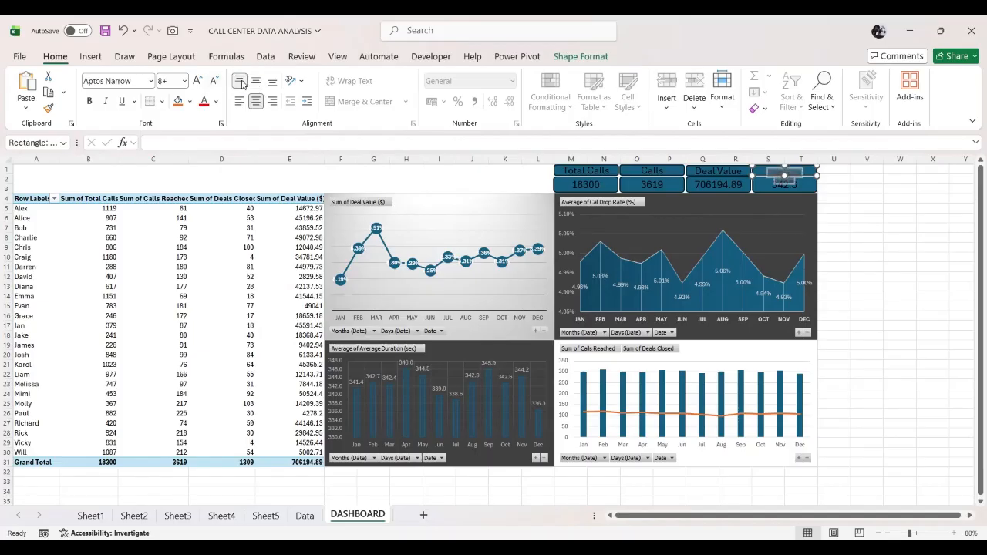
left_click(255, 82)
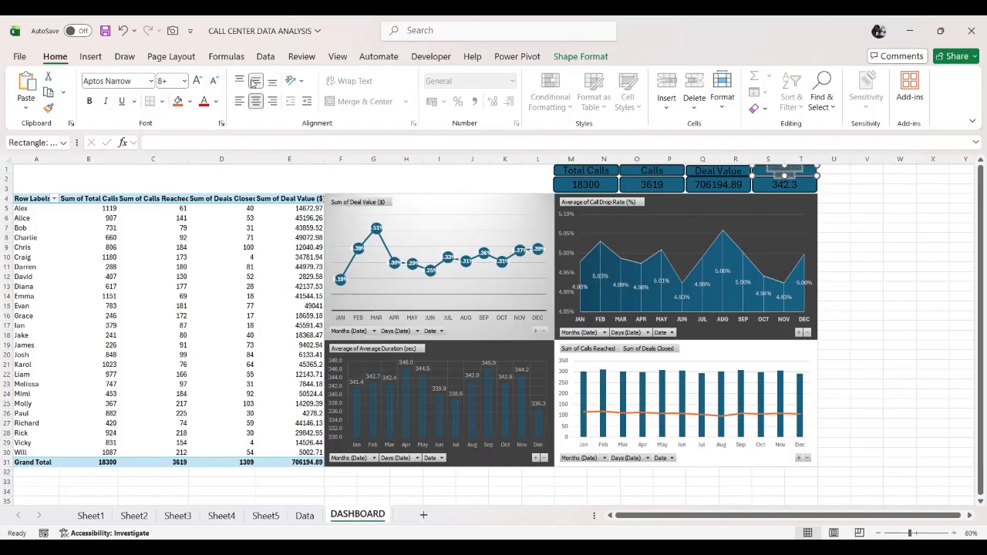
left_click(240, 81)
left_click(254, 81)
left_click(239, 102)
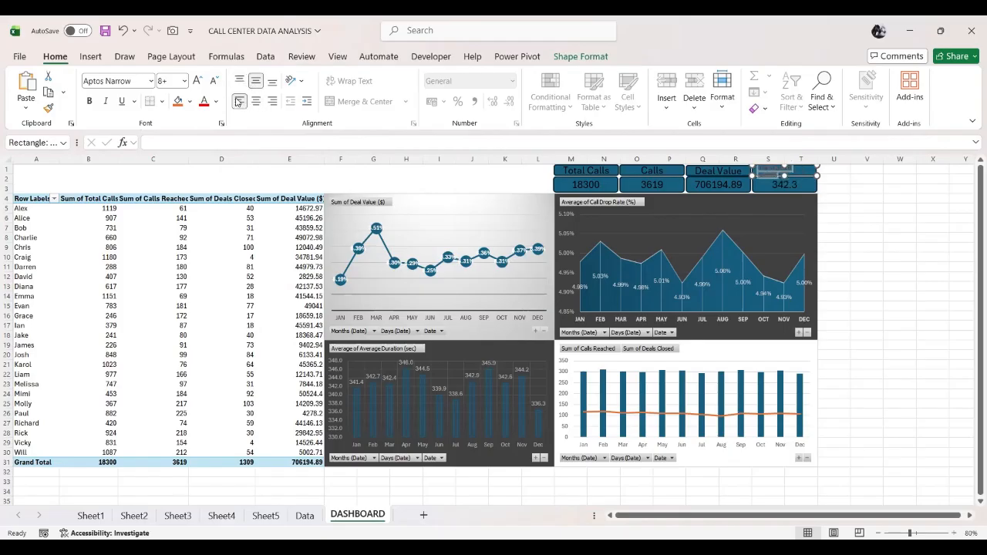
left_click(241, 82)
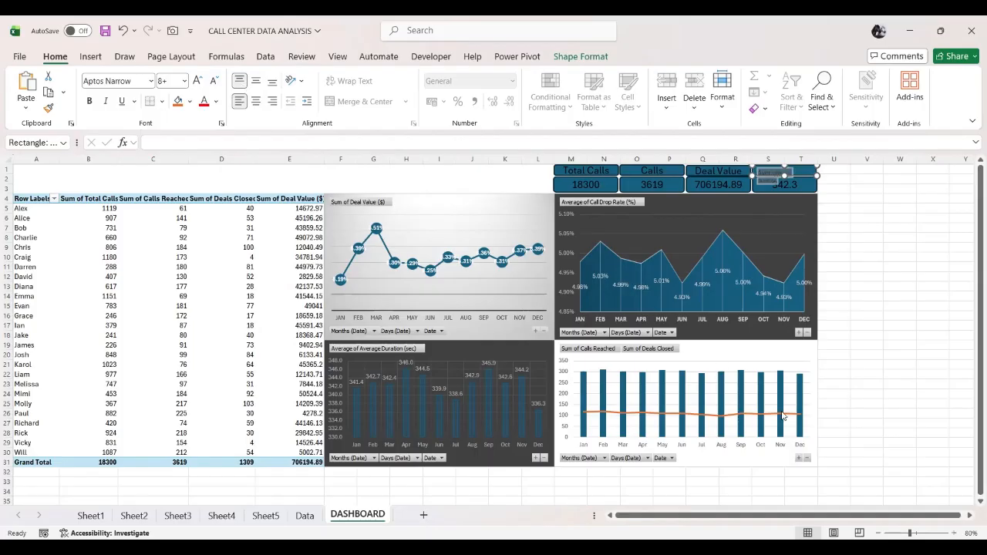
Replace the text of the label above the fourth KPI card with Average Call Duration in regular size and deselect the shape.
mouse_move(782, 416)
type("Avera")
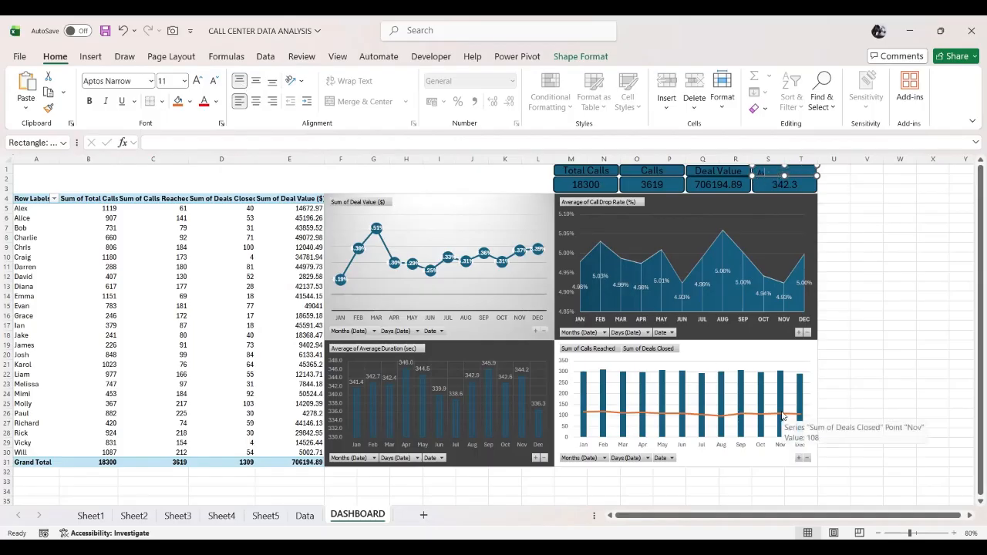
type("ge Call Duration")
left_click(887, 345)
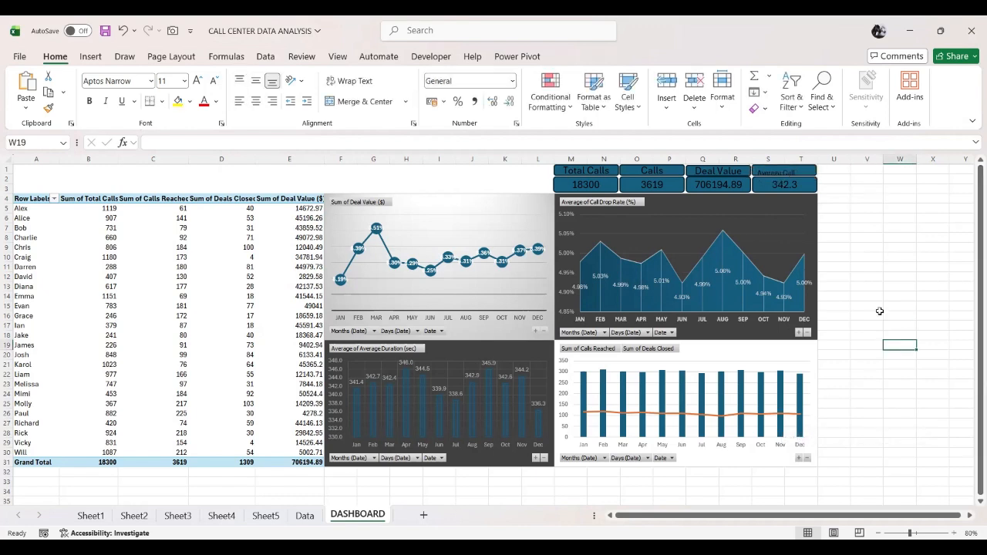
Shrink the Average Call Duration label's font to size 9.
left_click(805, 171)
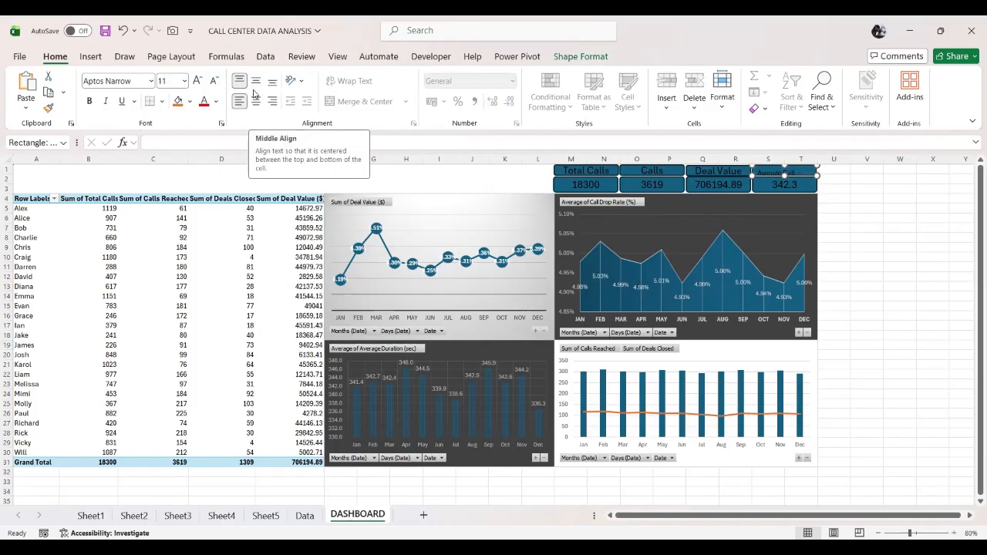
left_click(214, 81)
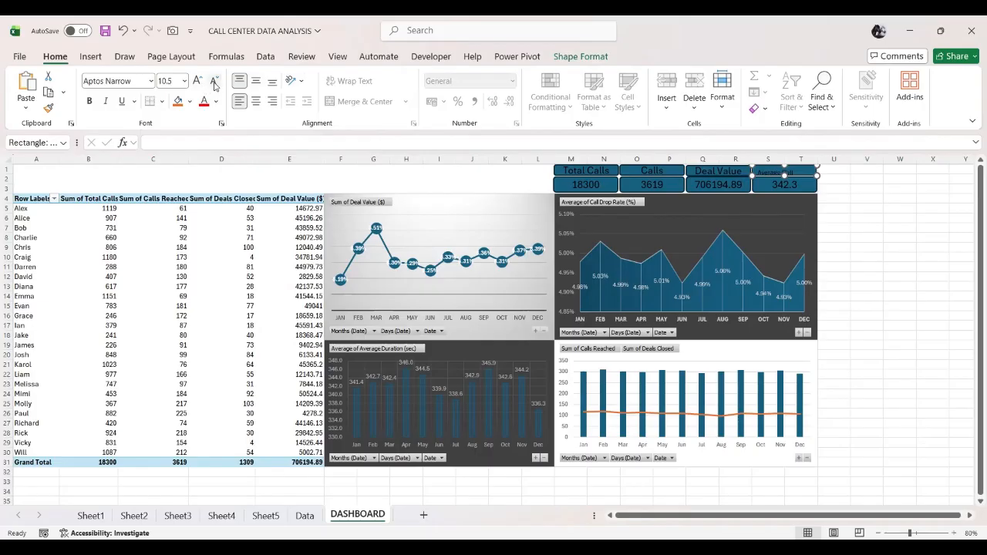
left_click(214, 80)
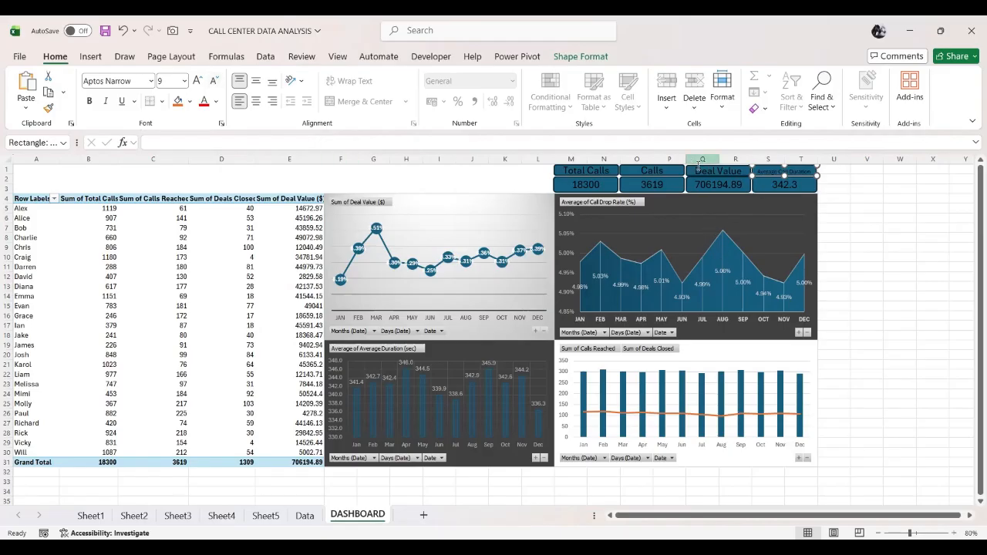
Shrink the font of the label above the 3619 card until the full text Calls Reached fits on one line.
left_click(666, 172)
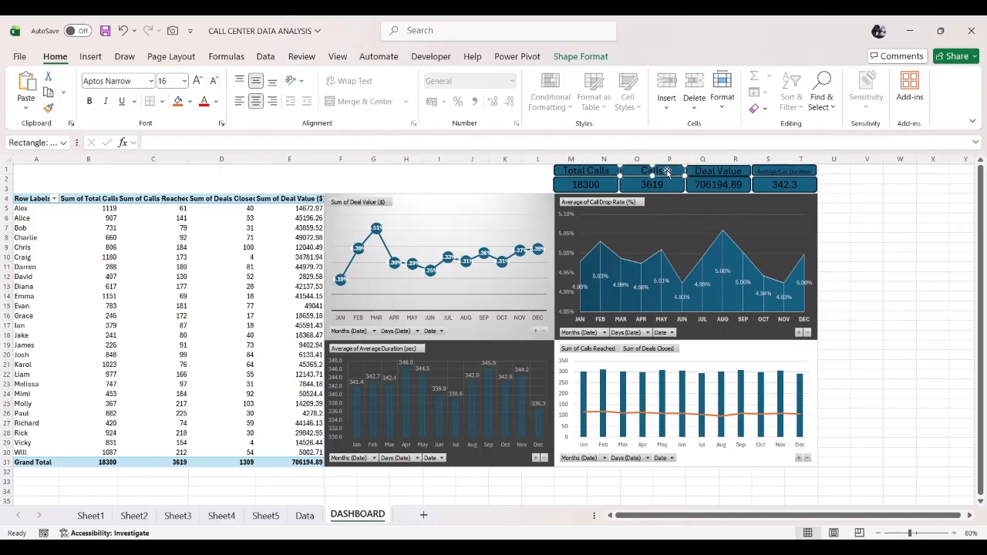
left_click(214, 81)
left_click(214, 81)
left_click(215, 82)
left_click(216, 82)
left_click(215, 81)
Reduce the font of the Deal Value label above the third KPI card to size 9.
left_click(703, 171)
left_click_drag(704, 171, 744, 170)
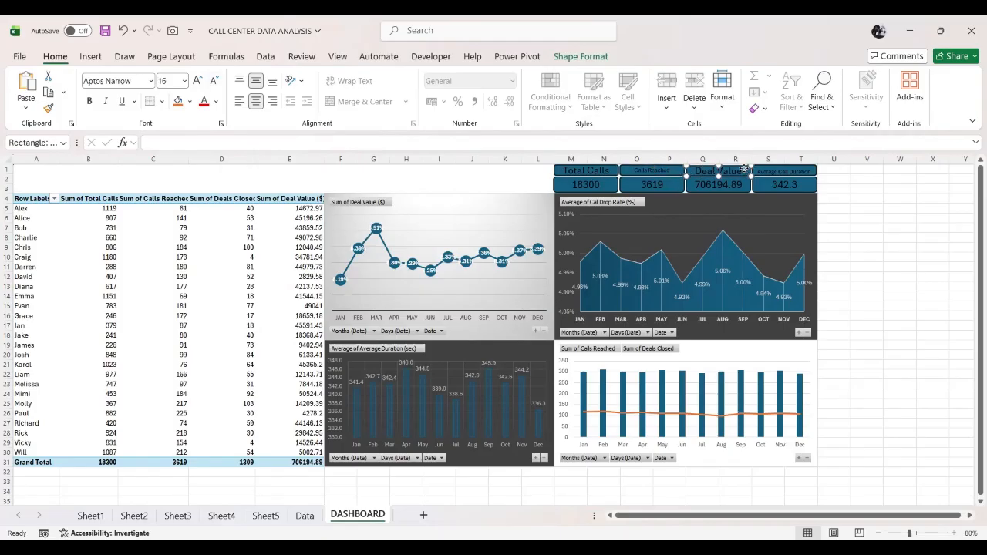
left_click(215, 83)
left_click(215, 84)
left_click(215, 84)
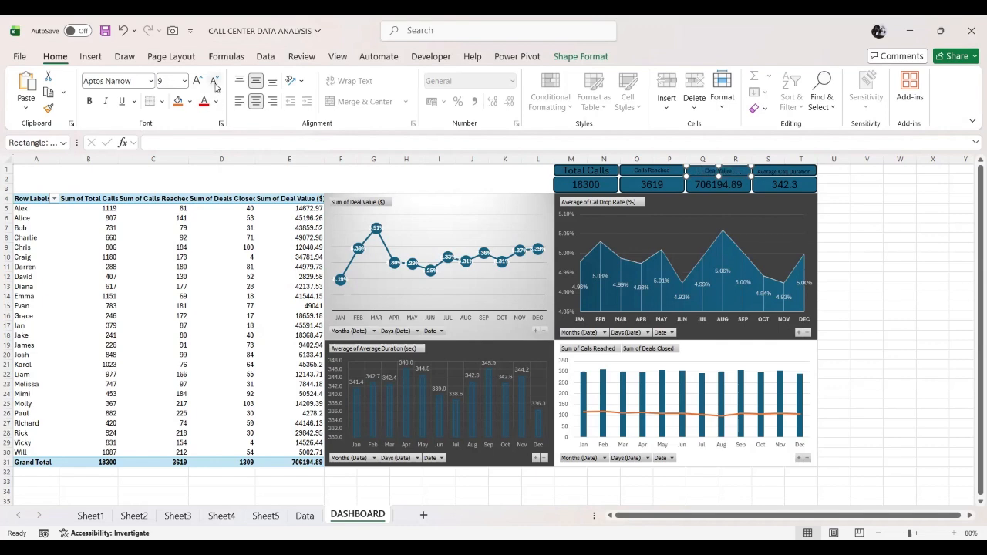
Shrink the font of the Total Calls label to match the other KPI labels and deselect it.
left_click(581, 169)
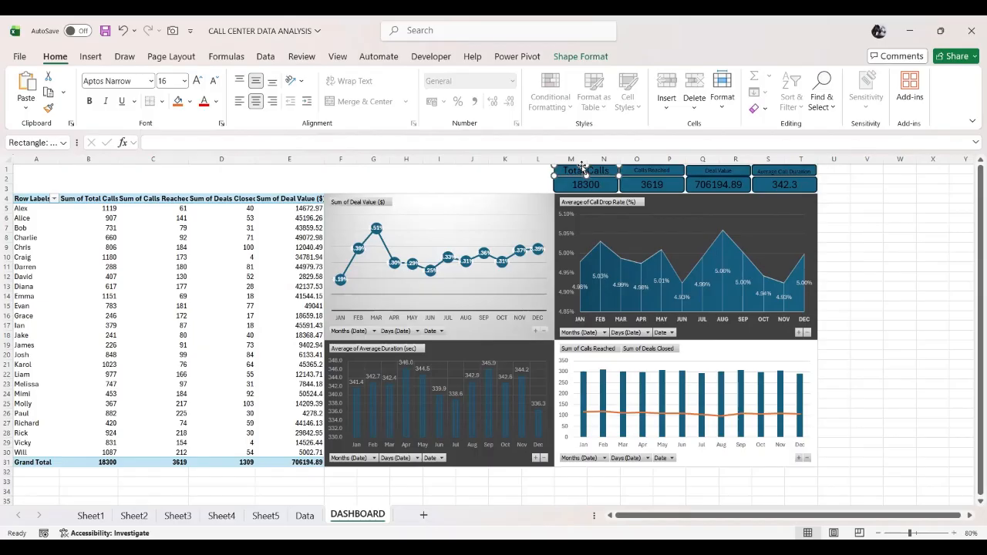
left_click(214, 81)
left_click(214, 81)
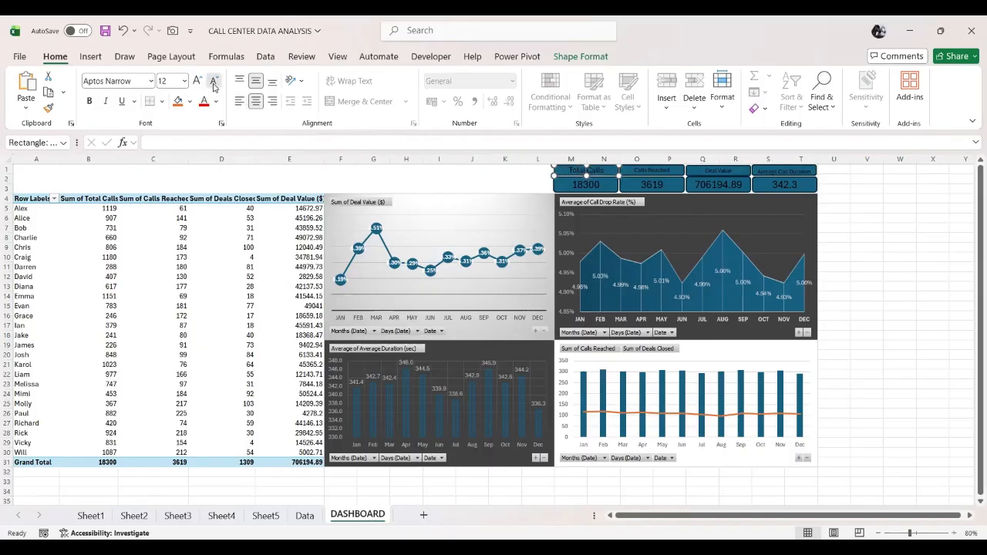
left_click(214, 81)
left_click(214, 82)
left_click(215, 81)
left_click(856, 294)
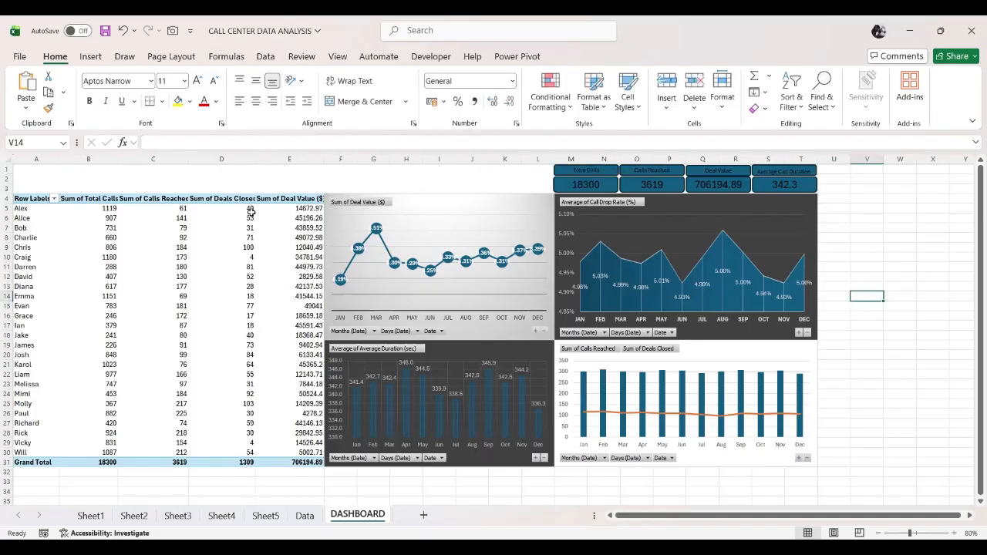
Insert a slicer for the Name field from the Average Duration pivot chart.
left_click(513, 351)
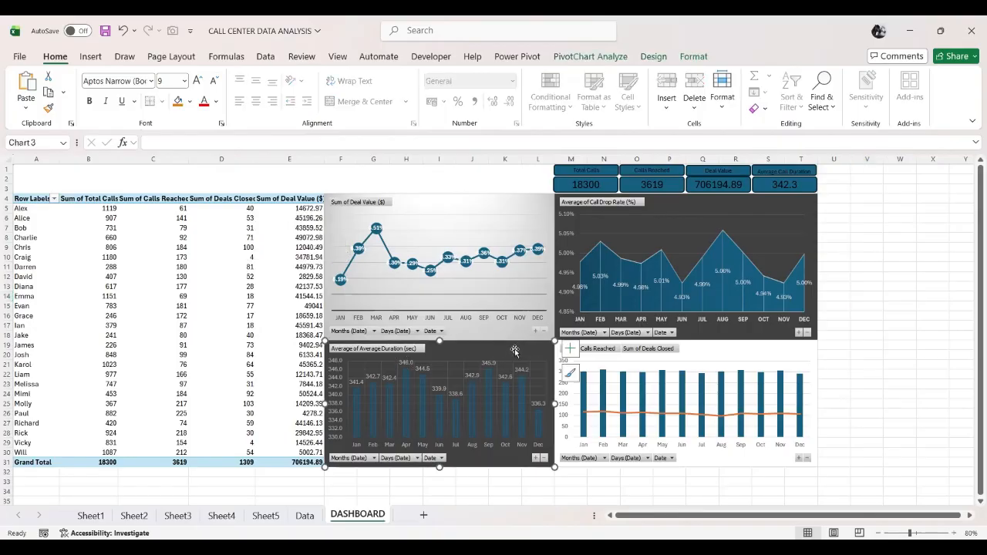
left_click(91, 57)
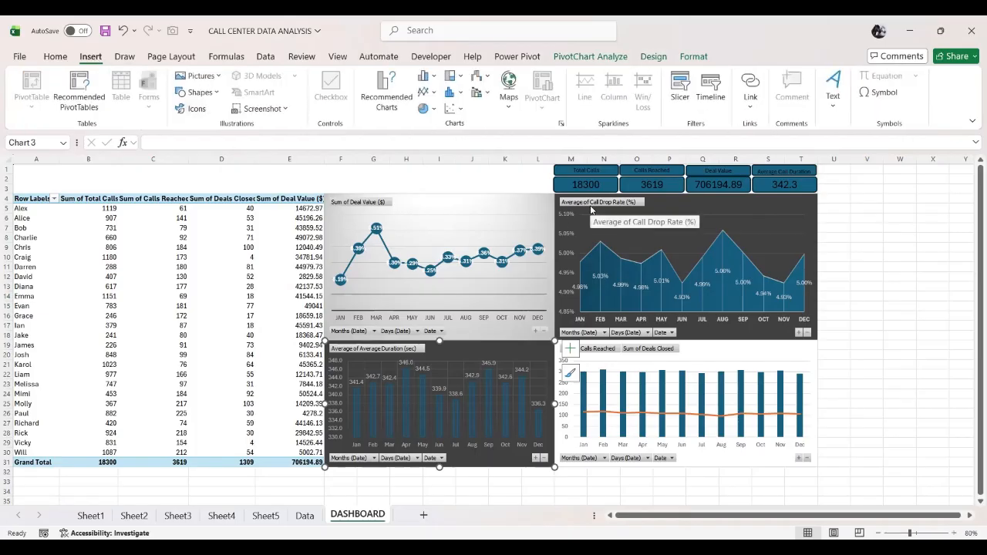
left_click(680, 91)
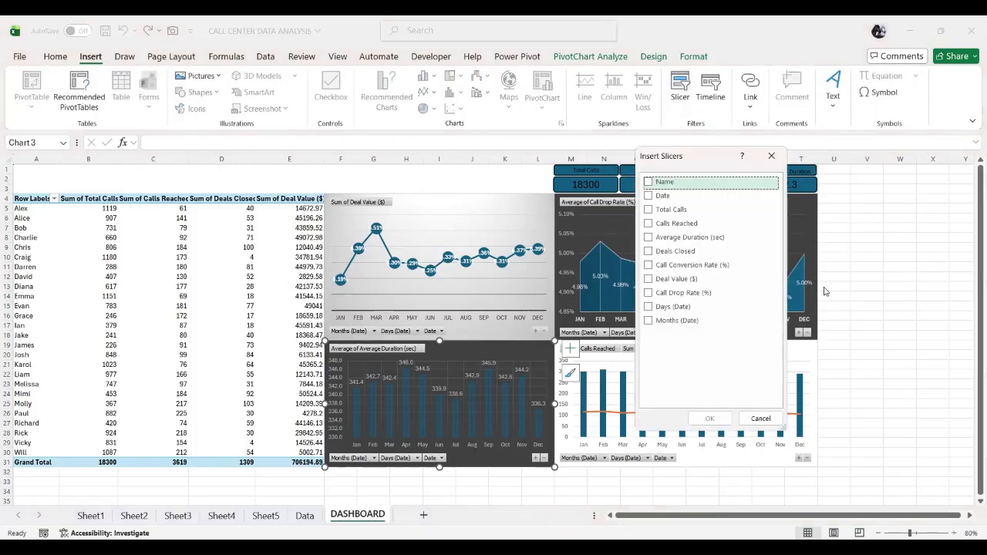
left_click(649, 183)
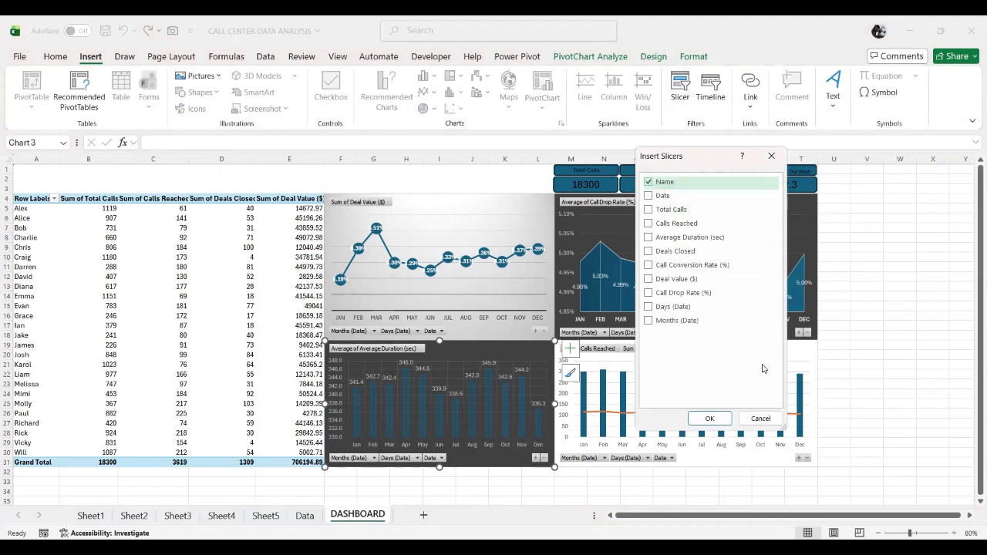
left_click(703, 420)
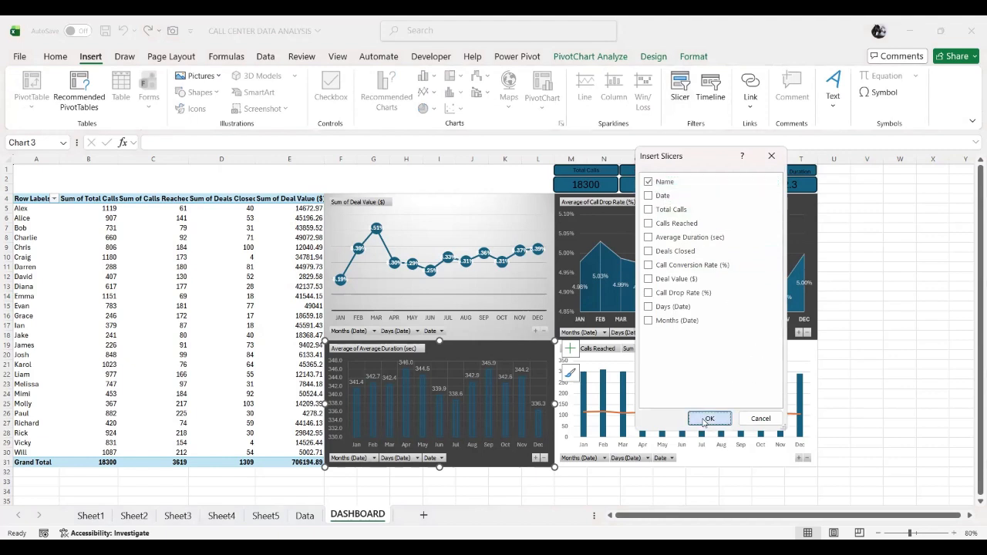
Place the Name slicer directly above the Deal Value chart and resize it to about 11.85 cm wide and 1.42 cm high.
left_click_drag(487, 275, 360, 168)
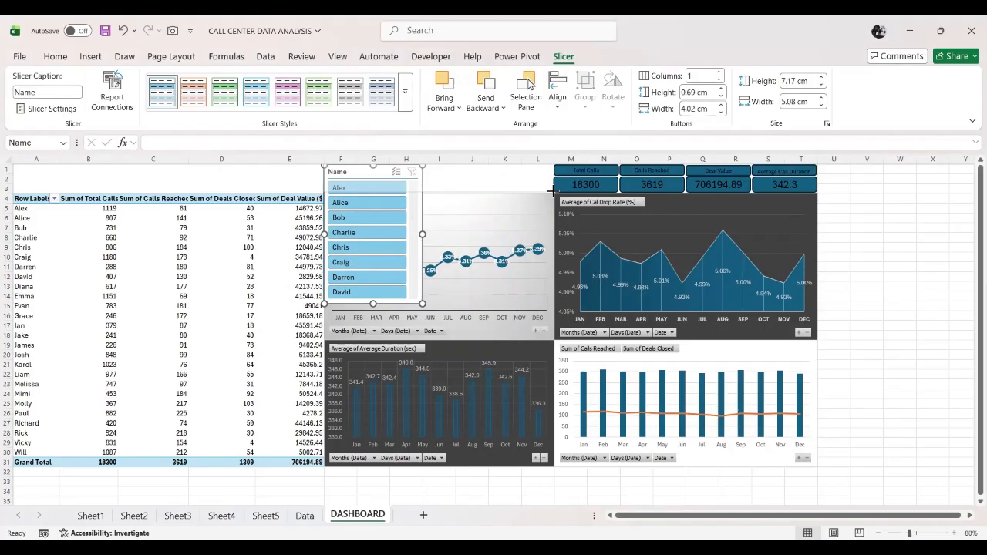
left_click_drag(552, 191, 551, 191)
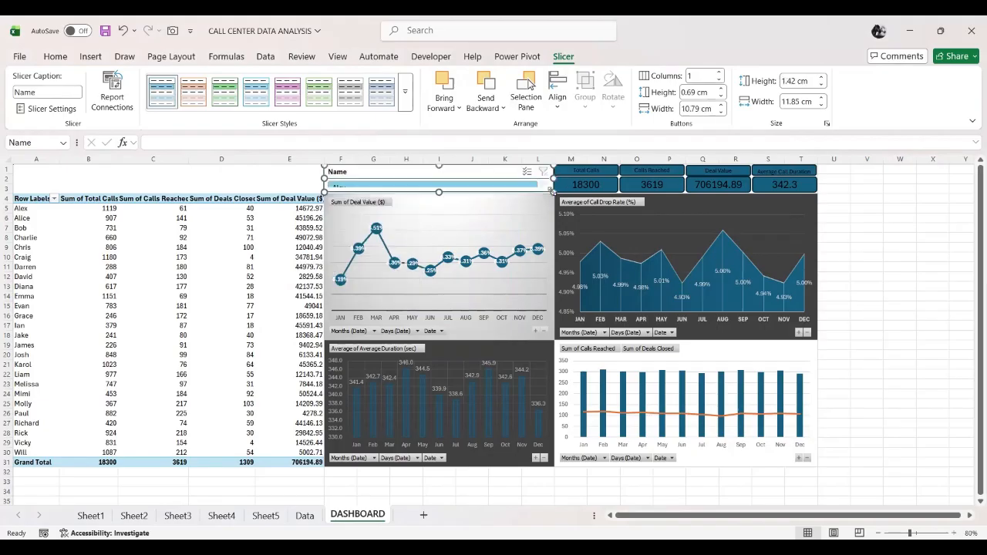
right_click(463, 171)
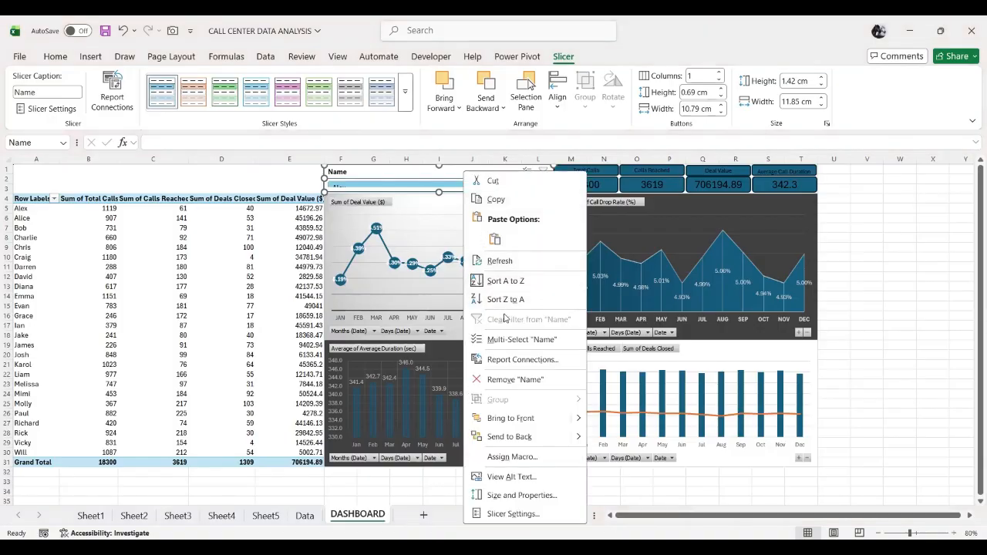
left_click(512, 514)
left_click(643, 523)
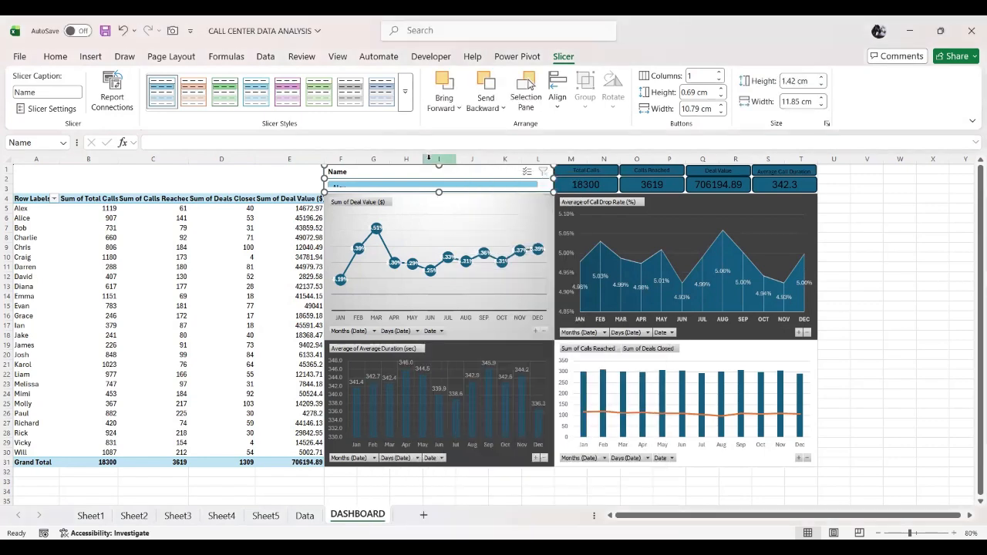
Set the Name slicer's layout to 3 columns in its size and properties options.
right_click(422, 172)
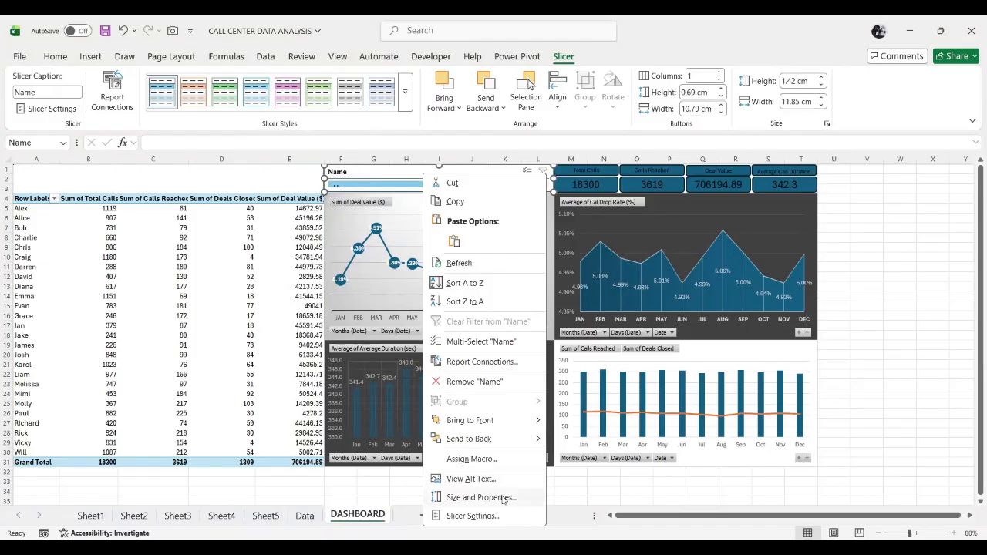
left_click(504, 498)
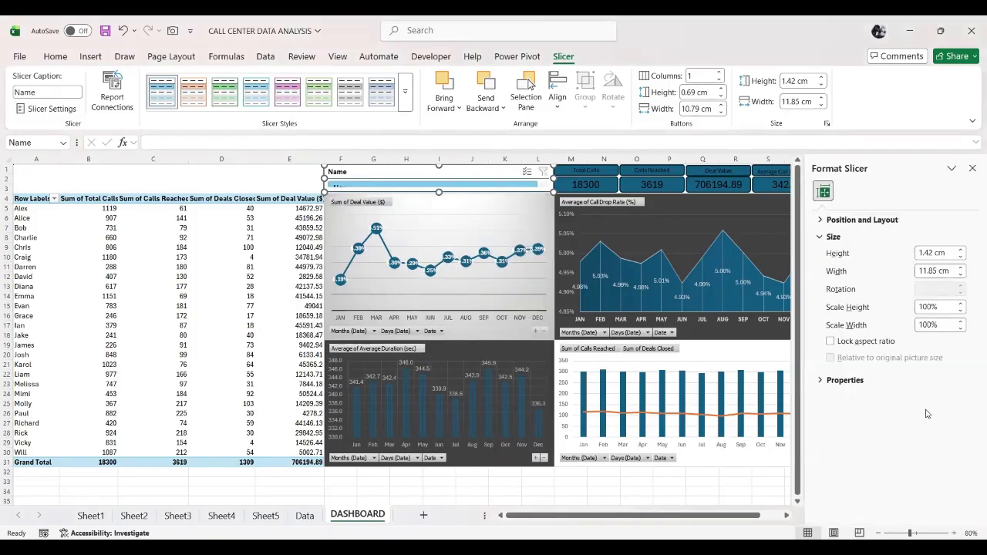
left_click(820, 220)
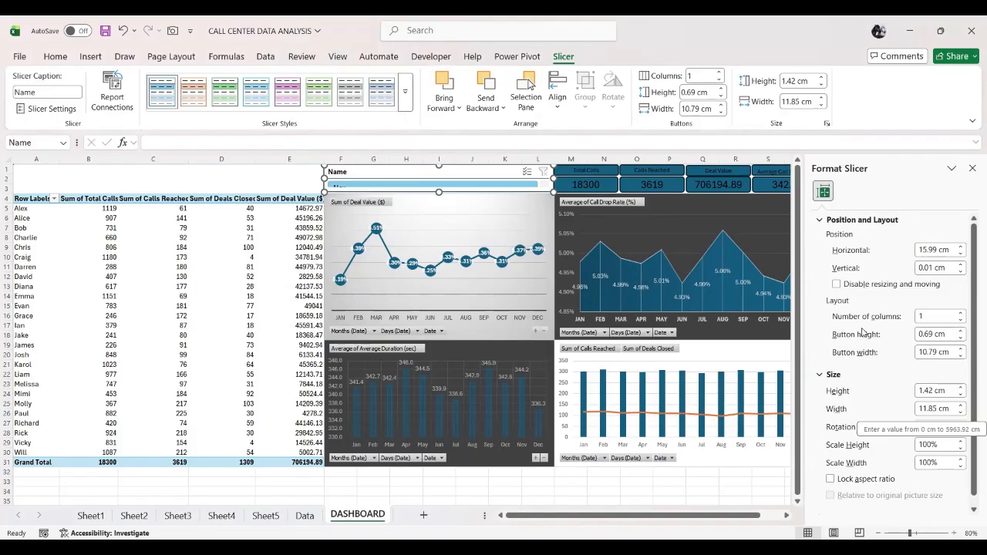
left_click(961, 314)
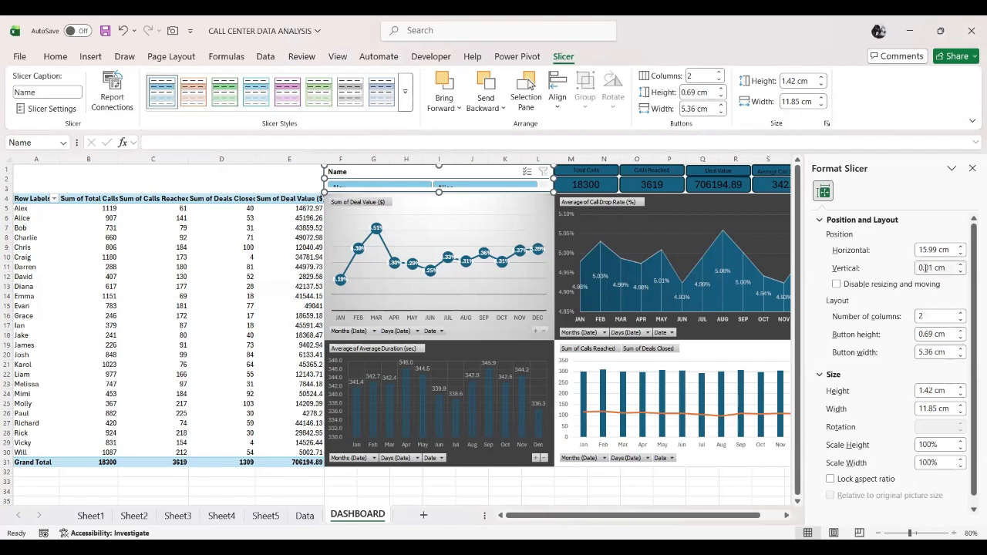
left_click(961, 314)
scroll(880, 370, "down", 1)
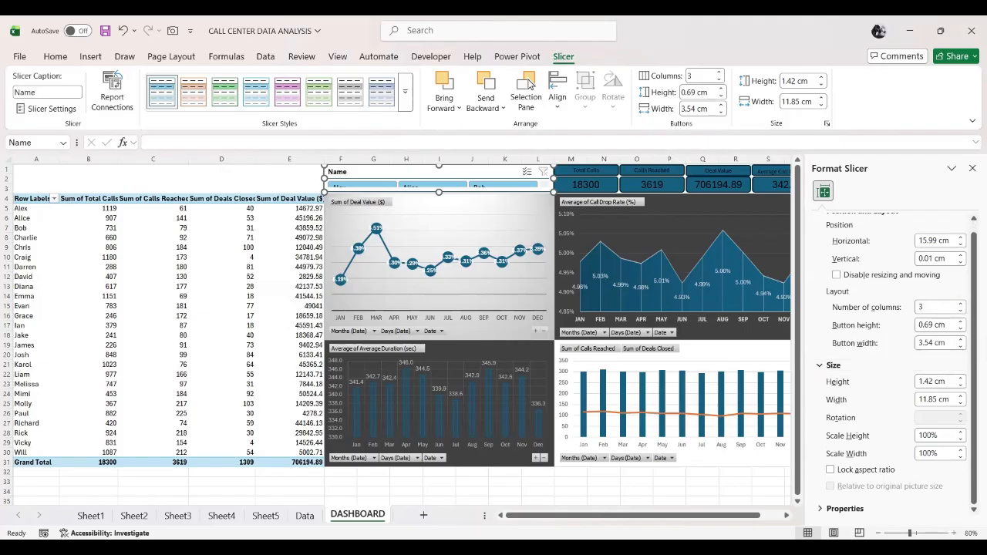
left_click(822, 509)
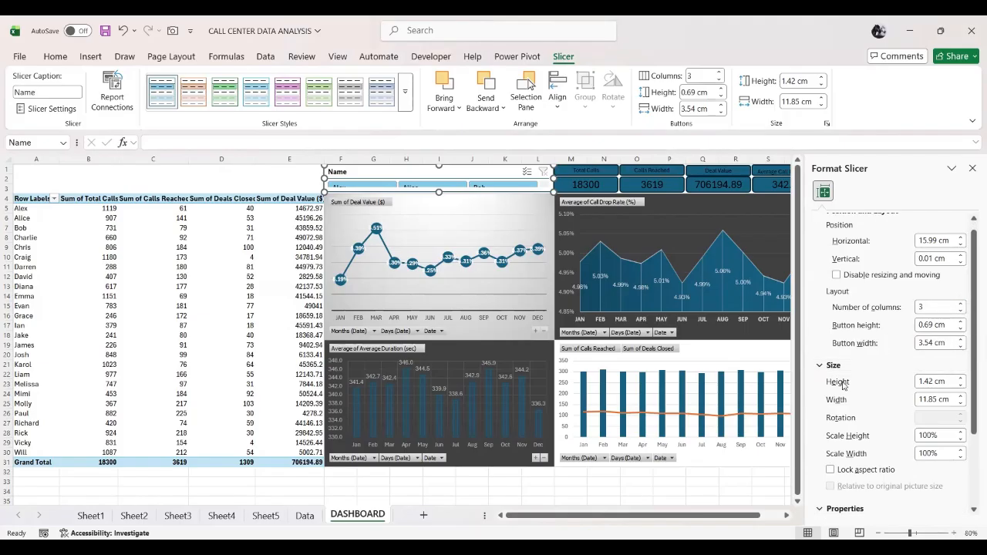
scroll(843, 385, "down", 3)
scroll(843, 385, "down", 1)
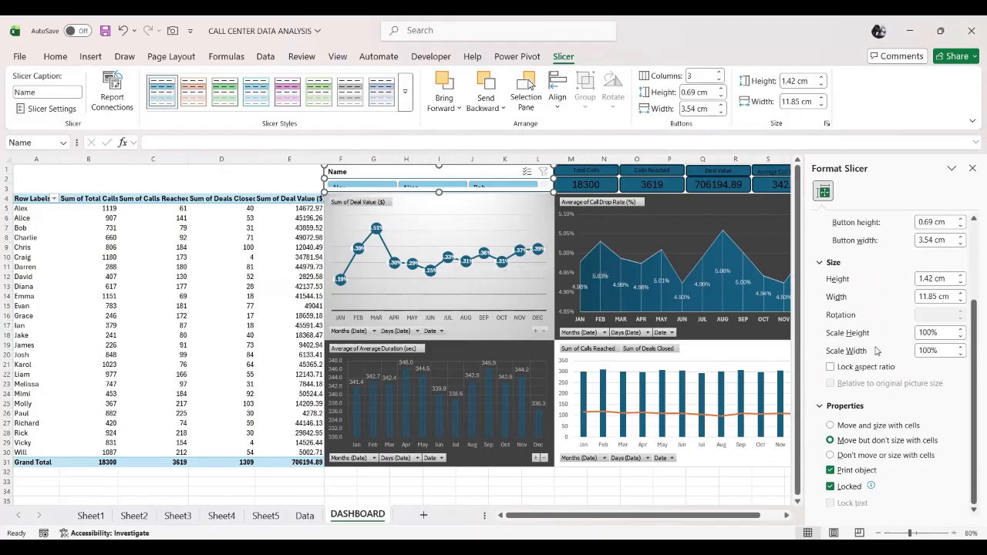
scroll(875, 351, "up", 4)
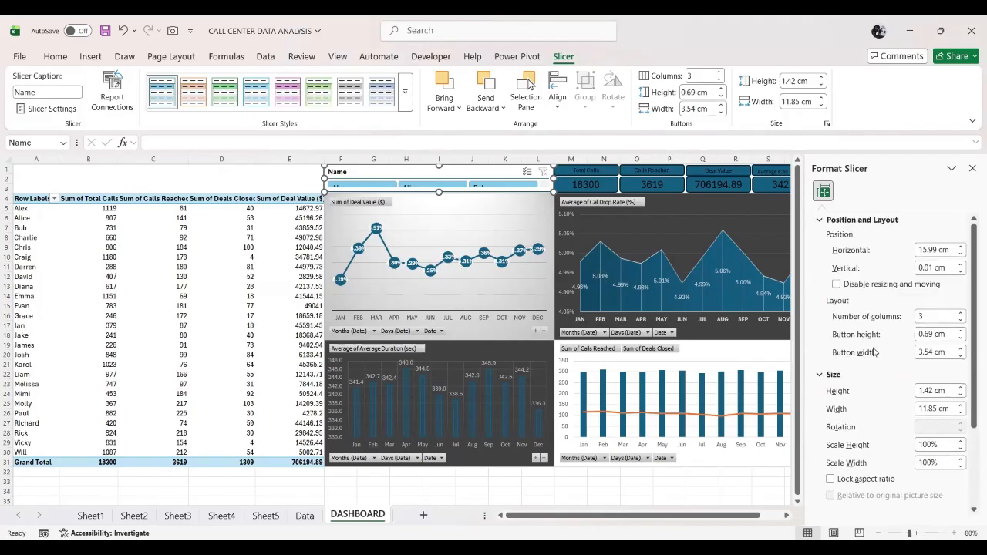
left_click(668, 491)
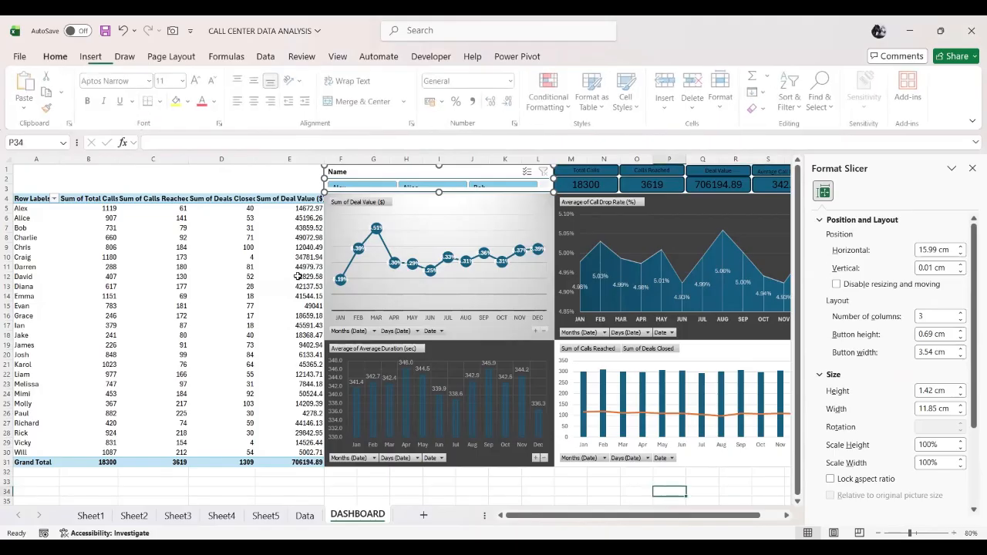
Turn off the header display in the Name slicer's settings and deselect the slicer.
left_click(347, 173)
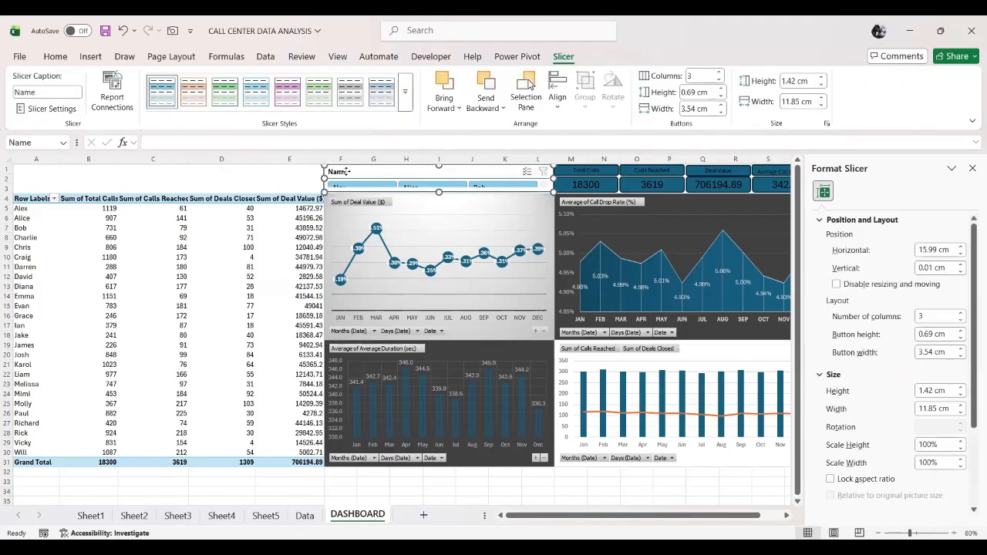
right_click(347, 175)
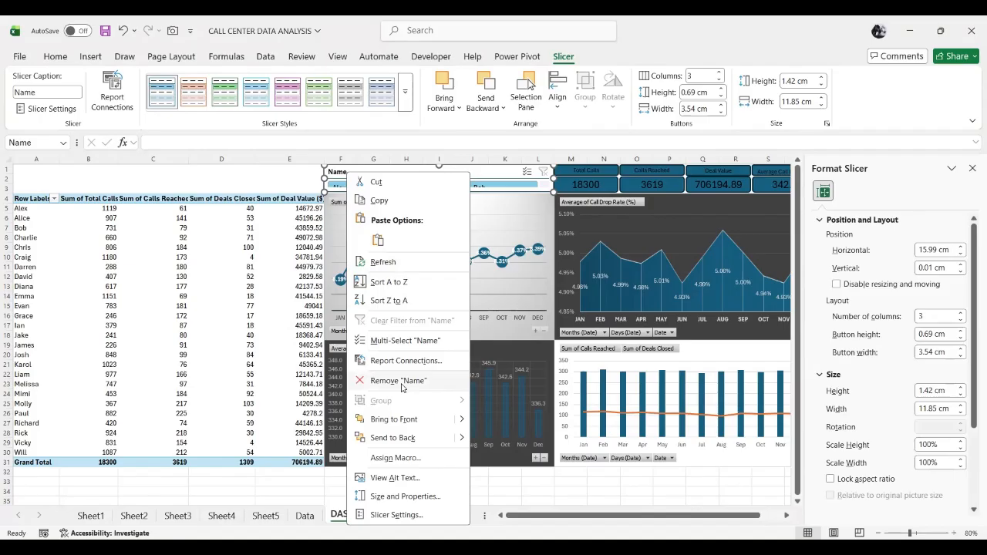
left_click(396, 515)
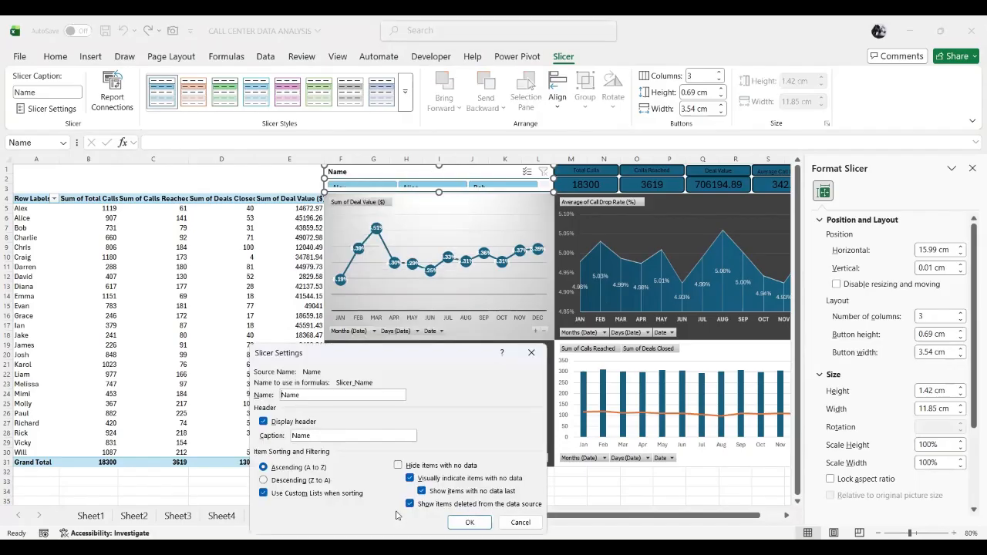
left_click(263, 422)
left_click(486, 523)
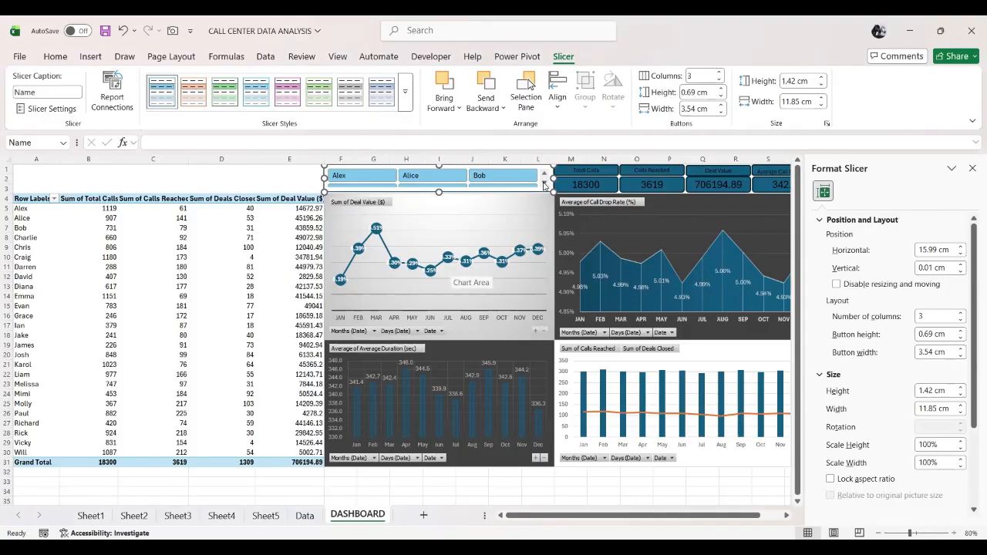
left_click(291, 177)
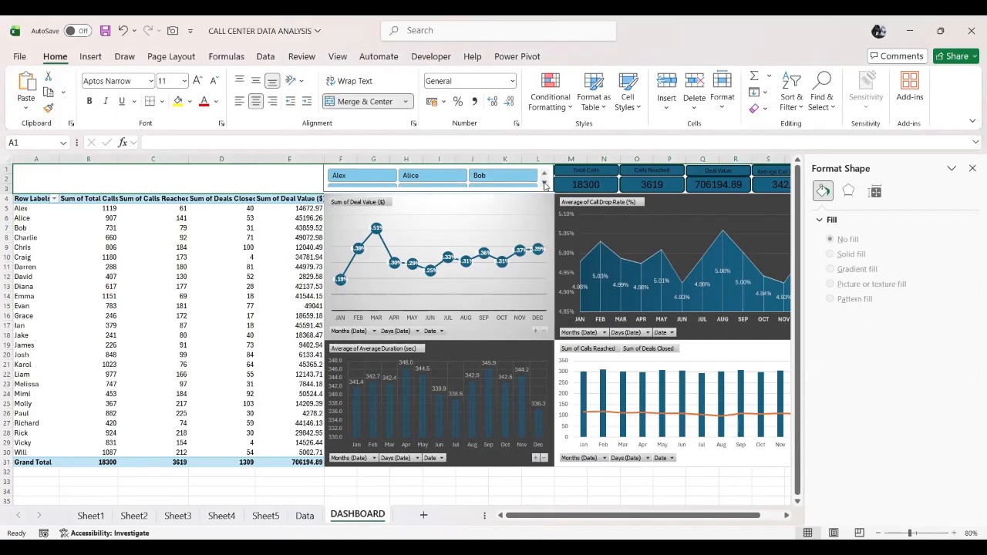
Look through the Name slicer's entries down to the last row and back up to the first.
left_click(544, 185)
left_click(543, 185)
left_click(544, 185)
left_click(544, 185)
left_click(544, 185)
left_click(544, 185)
left_click(544, 185)
left_click(543, 185)
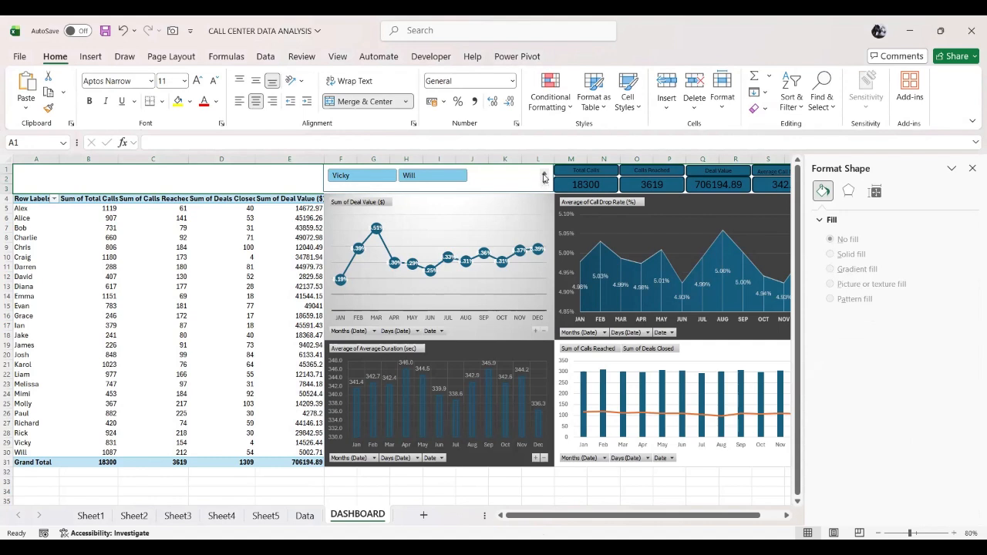
left_click(544, 177)
left_click(544, 177)
left_click(543, 177)
left_click(544, 177)
left_click(544, 177)
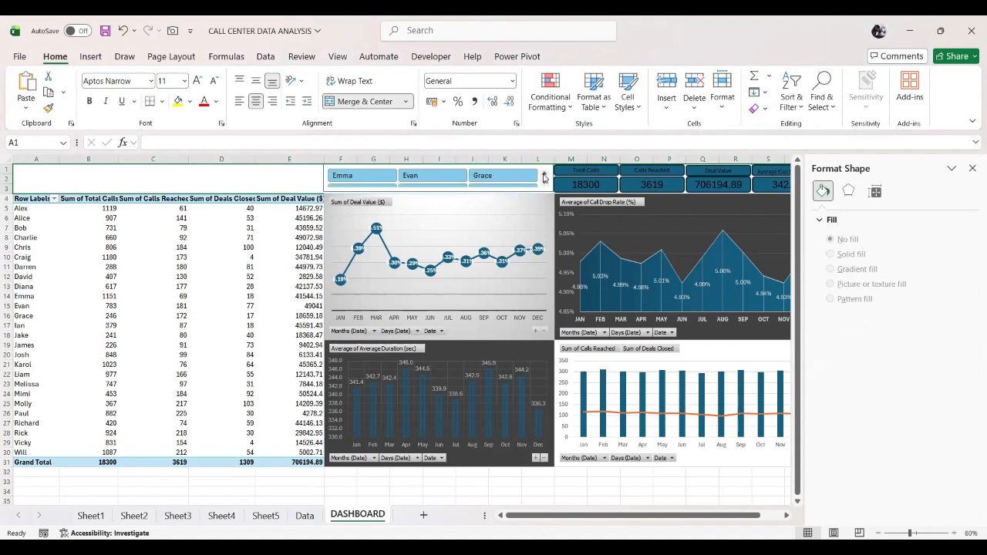
left_click(544, 178)
left_click(543, 177)
left_click(544, 177)
left_click(544, 176)
Set the Name slicer's layout to 4 columns with a button height of 0.5 cm and deselect it.
right_click(545, 174)
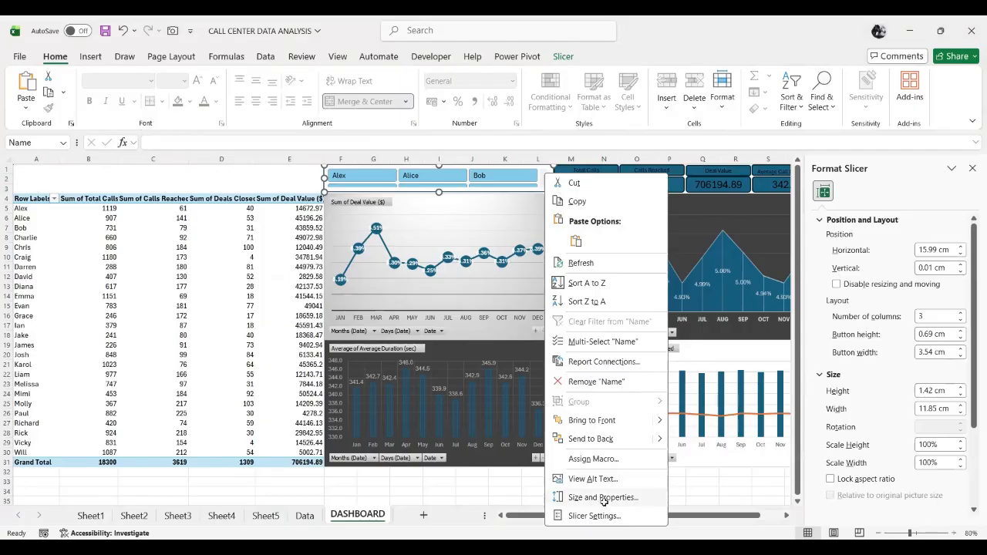
left_click(603, 499)
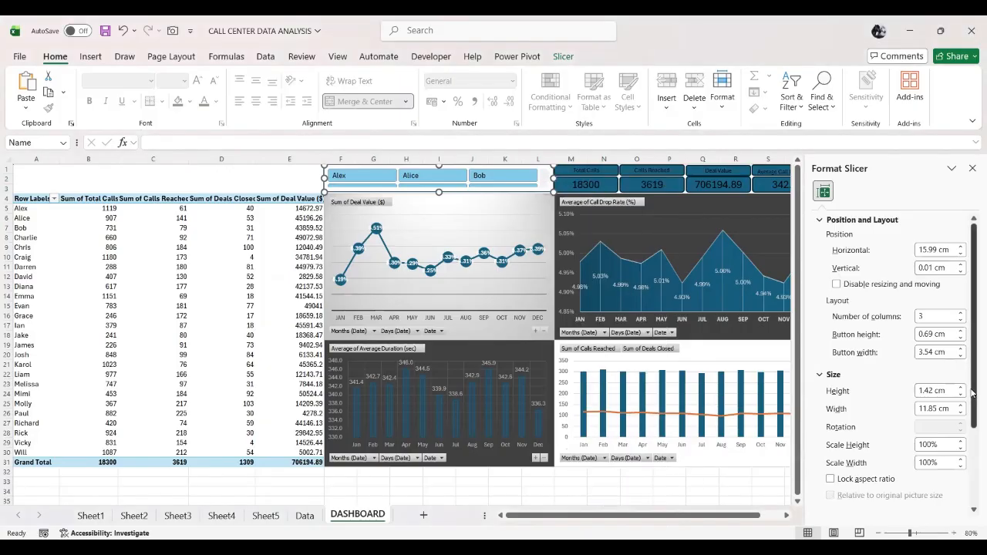
left_click(960, 313)
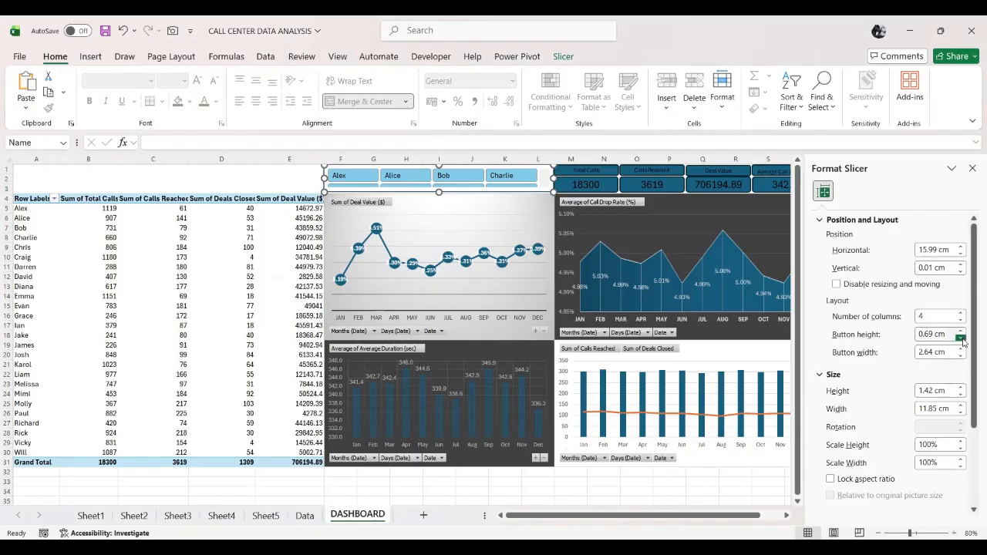
left_click(961, 338)
left_click(961, 338)
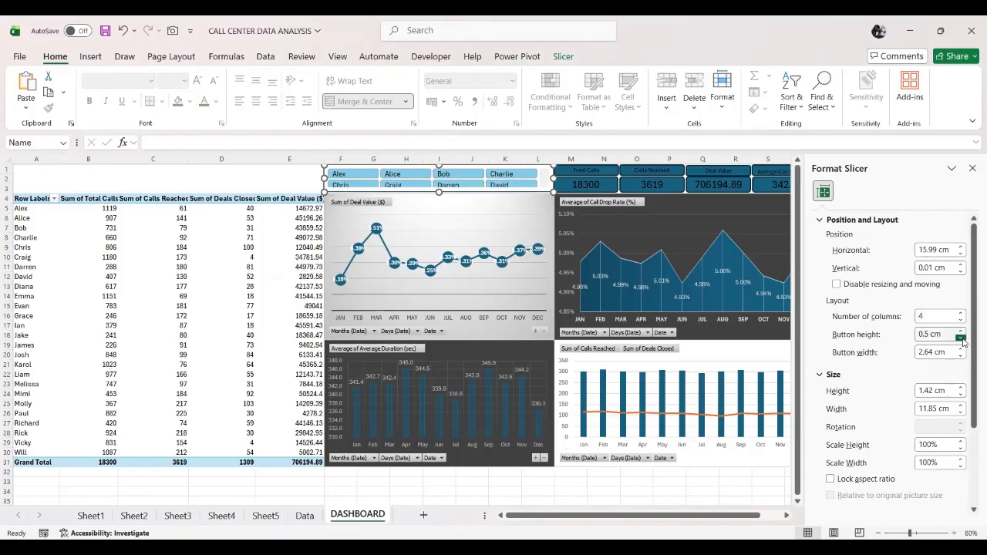
left_click(961, 338)
left_click(287, 180)
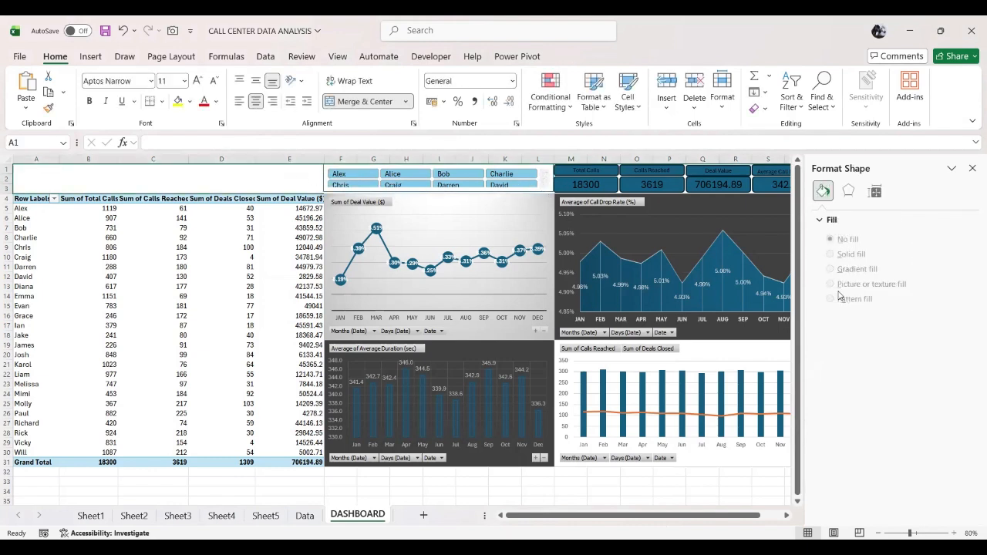
Reduce the Name slicer's button height to 0.4 cm in its size and properties options and deselect it.
left_click(546, 179)
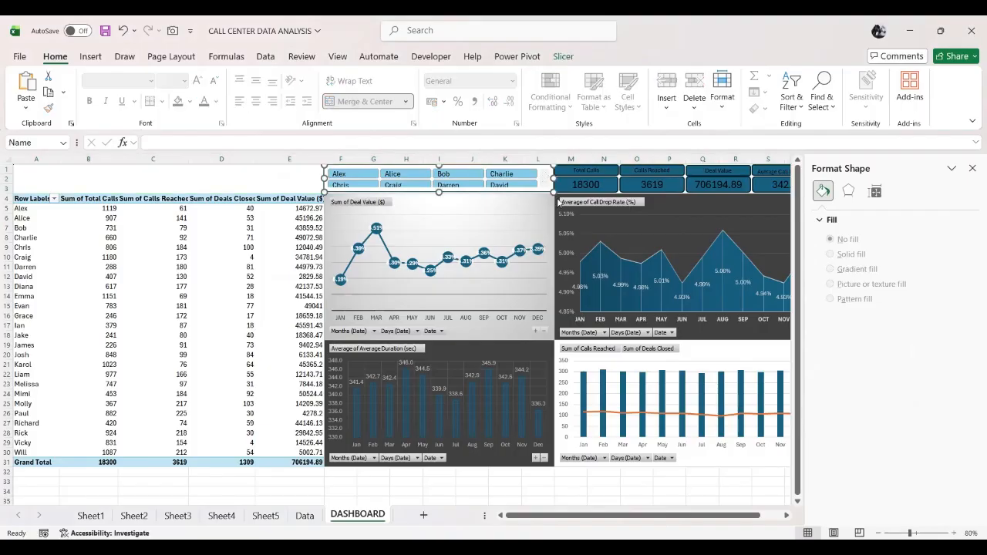
right_click(549, 180)
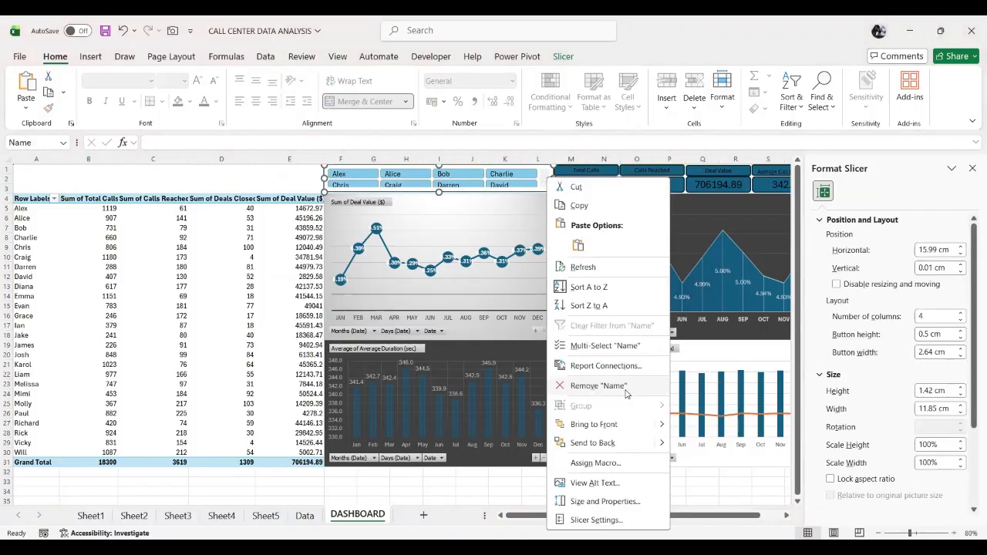
left_click(623, 502)
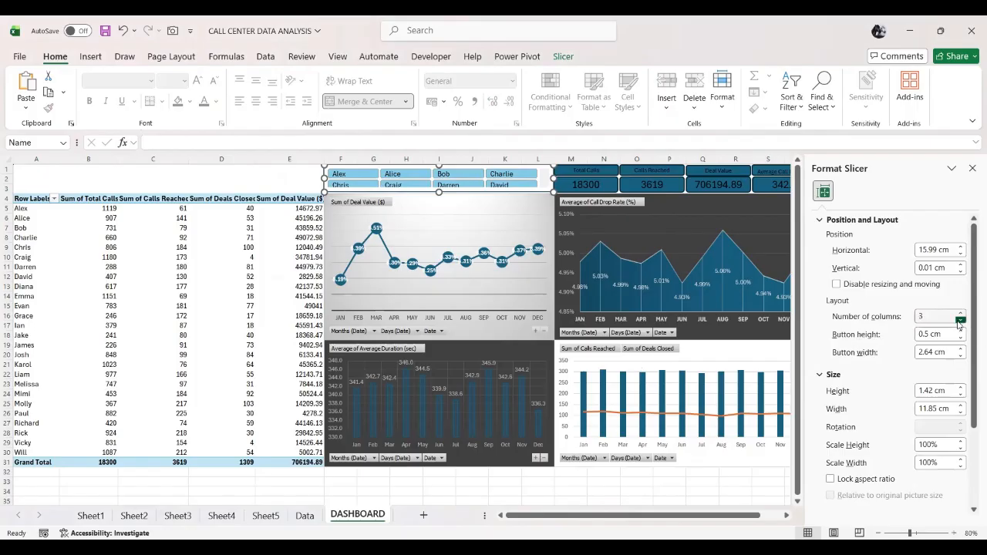
left_click(960, 319)
left_click(960, 312)
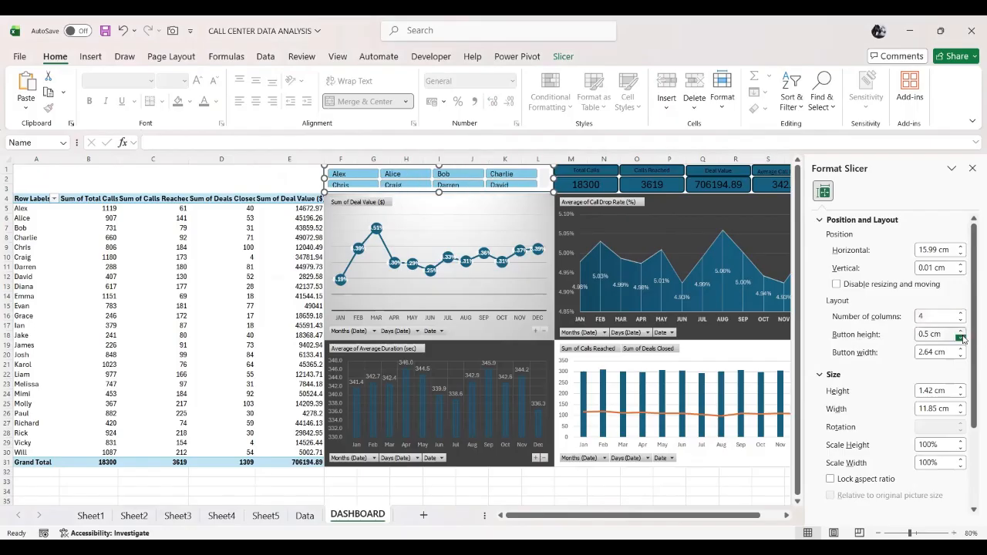
left_click(959, 338)
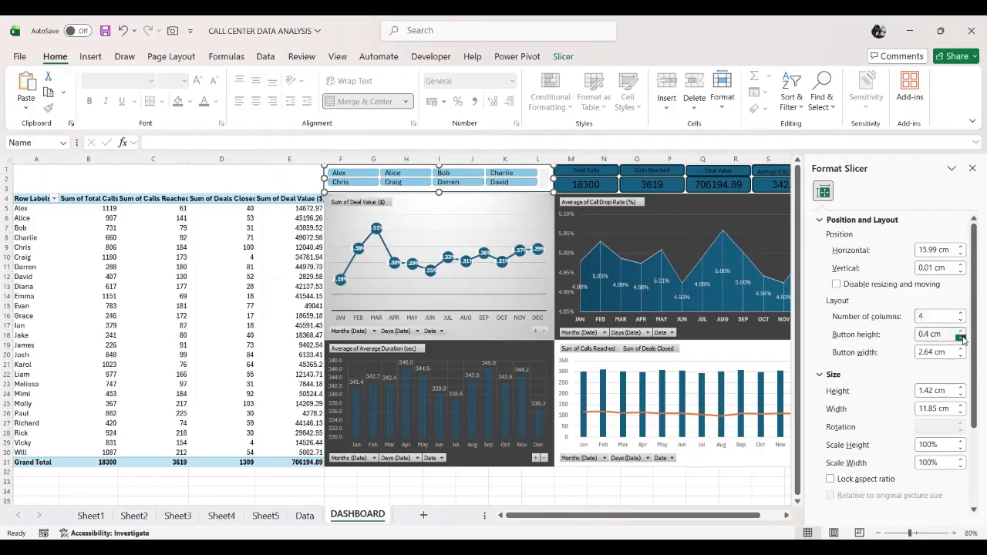
left_click(307, 181)
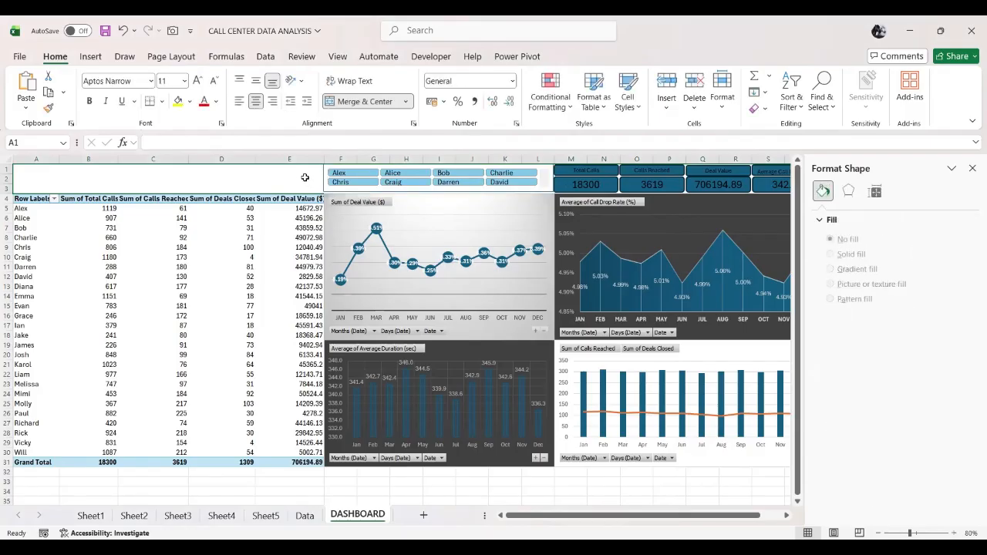
Filter by two different agents in turn with the Name slicer and refresh its pivot data.
left_click(516, 184)
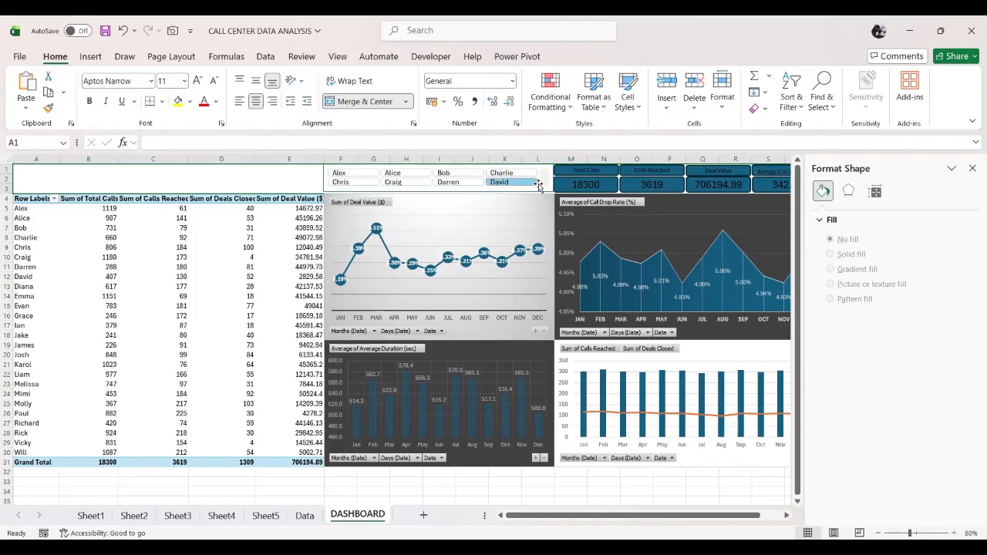
left_click(543, 182)
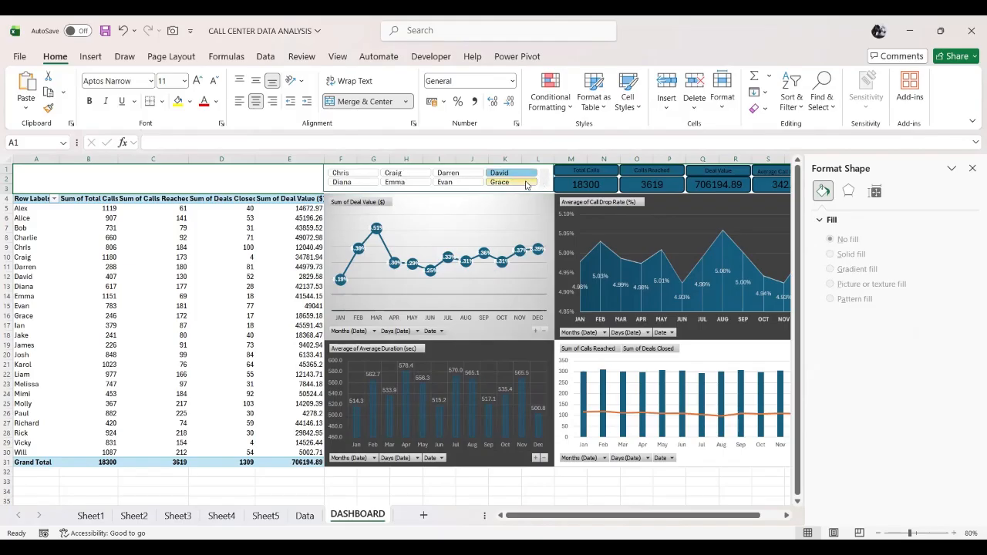
left_click(510, 182)
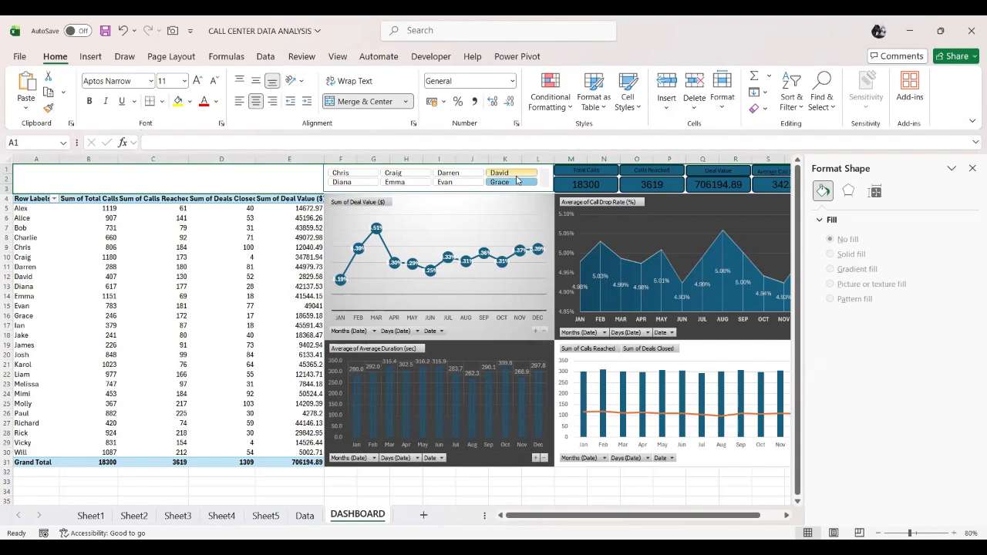
left_click(517, 179)
right_click(517, 179)
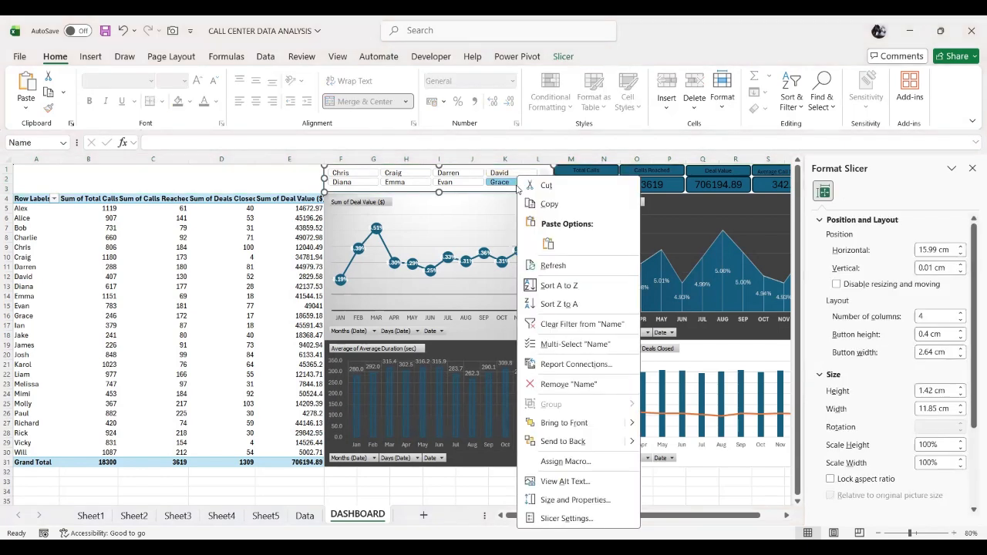
left_click(552, 266)
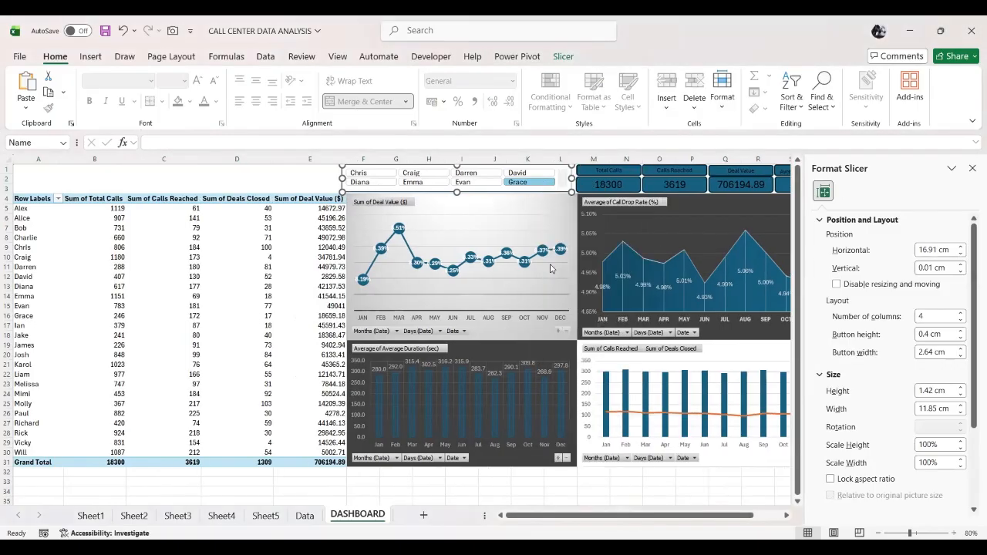
Go further down the Name slicer's entries and filter by a single agent in its lower row.
left_click(540, 185)
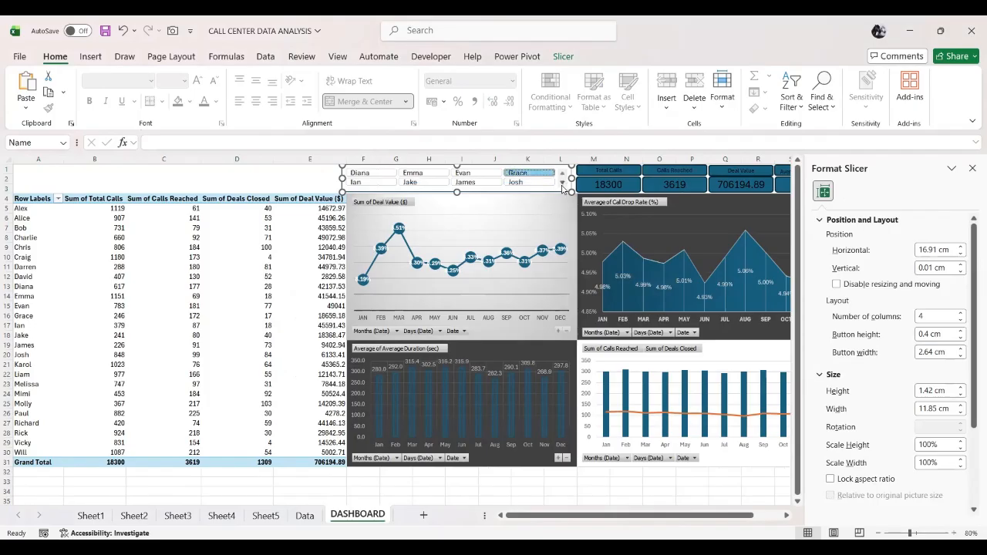
left_click(562, 183)
left_click(538, 183)
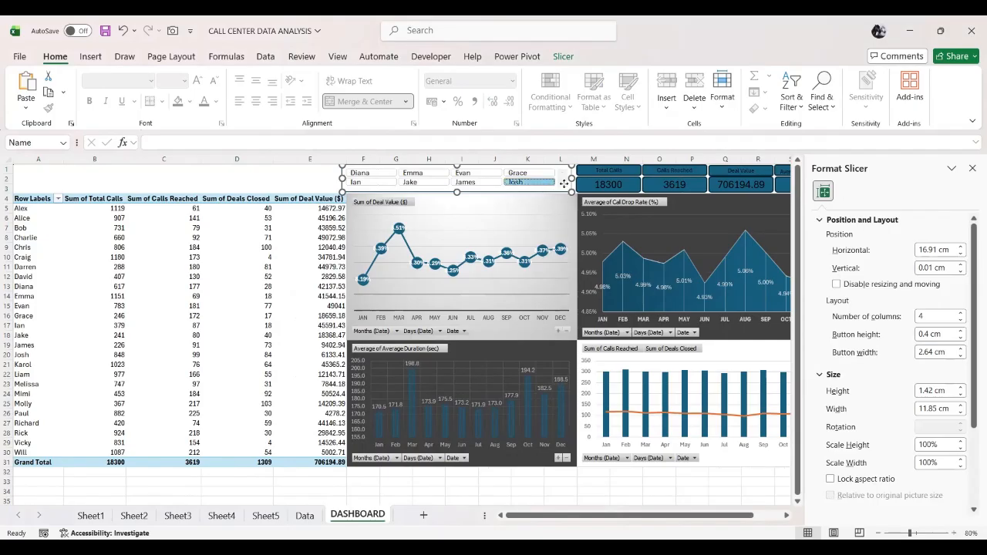
Connect the Name slicer to PivotTable7, PivotTable1, PivotTable2, PivotTable3 and PivotTable5 through its report connections.
right_click(564, 183)
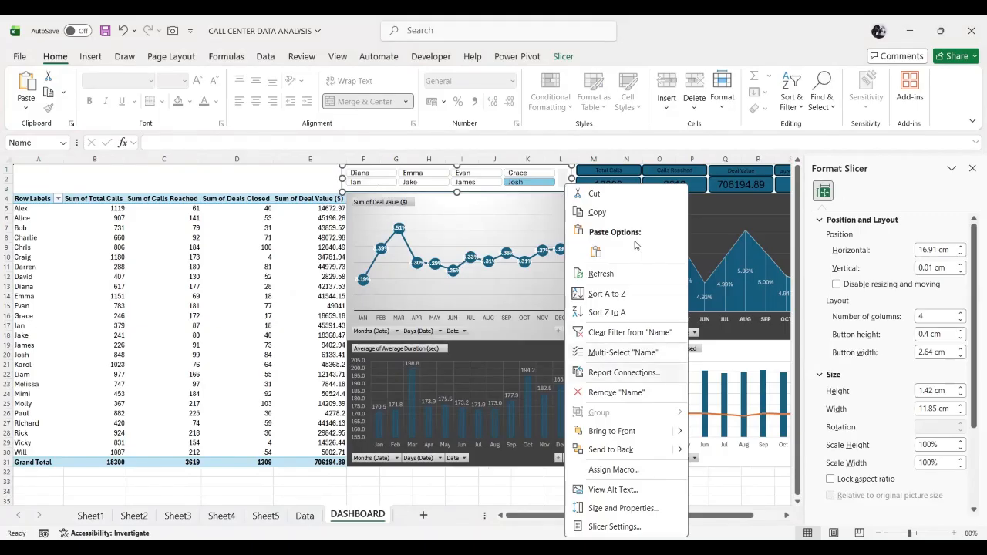
left_click(623, 373)
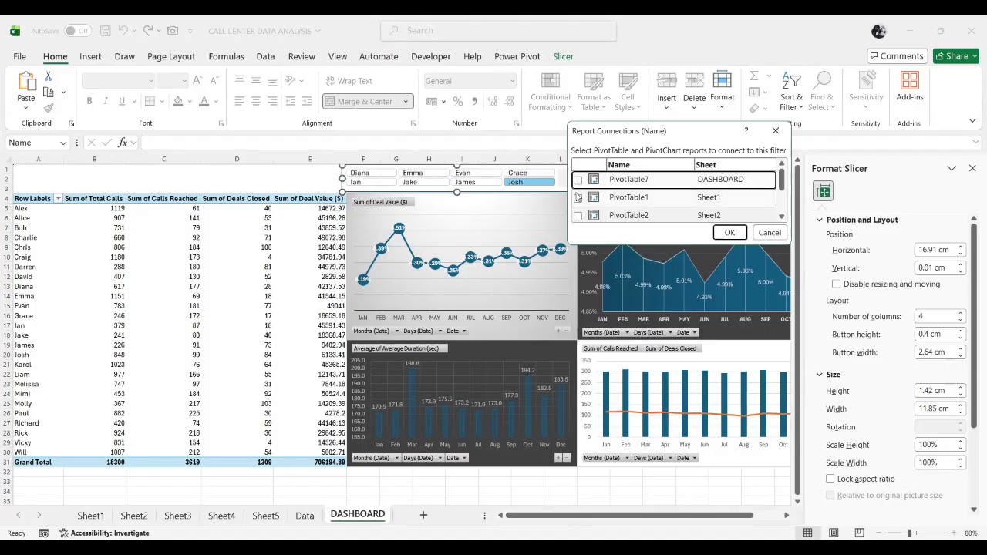
left_click(577, 179)
left_click(577, 198)
left_click(577, 216)
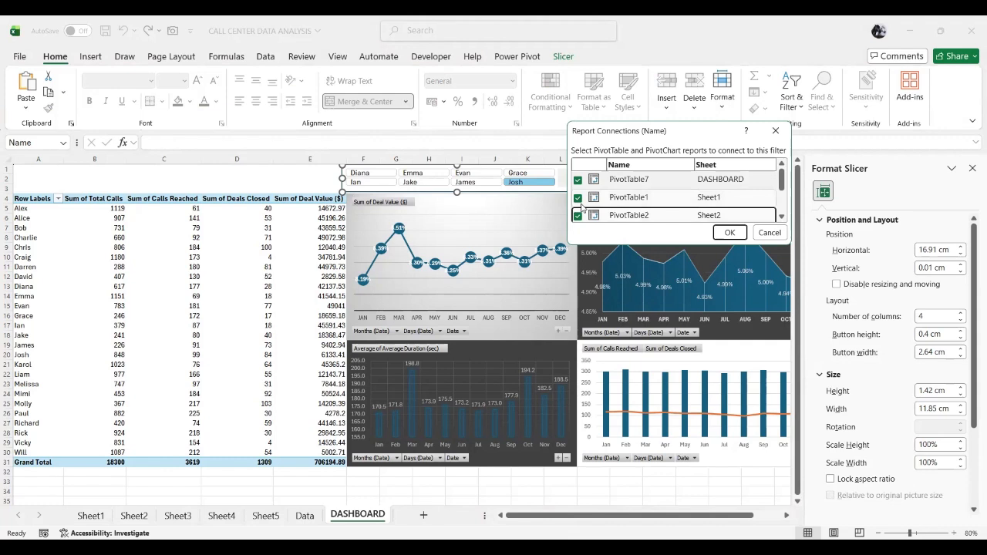
scroll(580, 211, "down", 1)
left_click(578, 204)
scroll(579, 203, "down", 1)
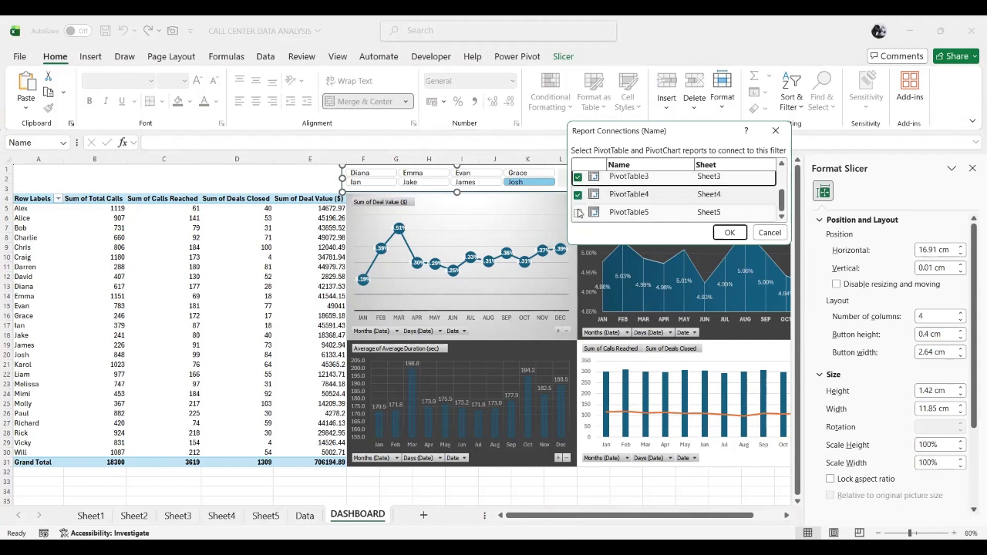
left_click(578, 212)
left_click(732, 232)
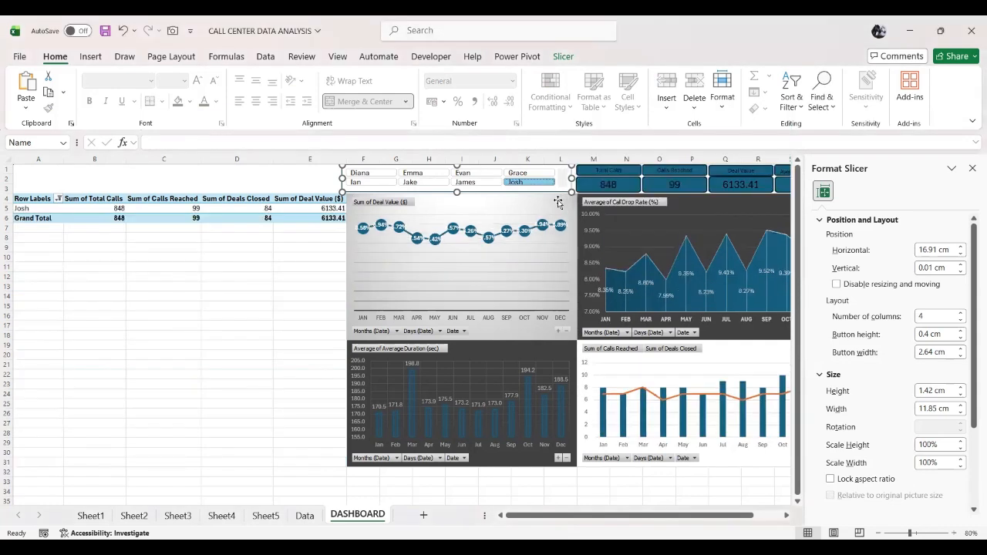
Test the connected Name slicer by filtering the dashboard by single agents and by the four agents in its upper row.
left_click(528, 173)
left_click(483, 174)
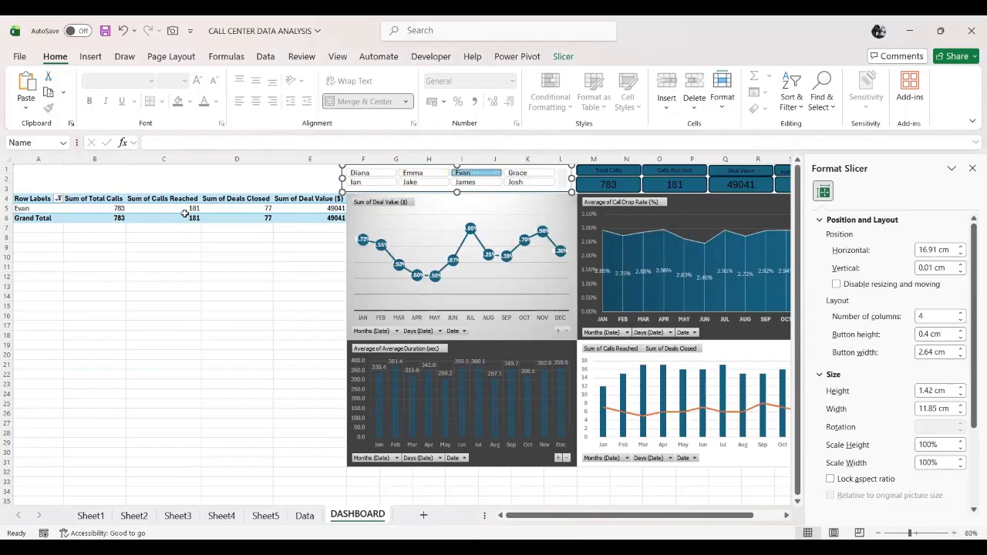
left_click_drag(362, 172, 508, 174)
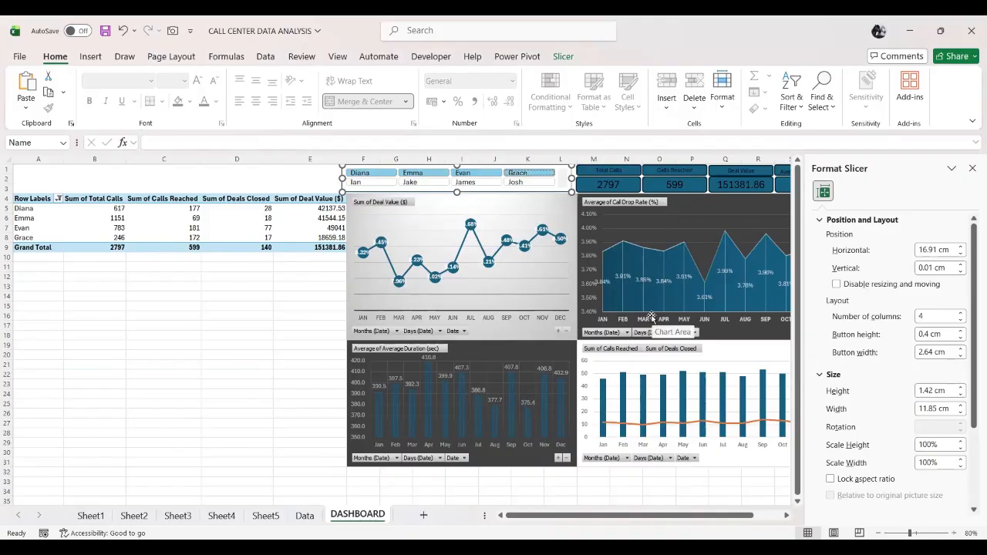
Close the slicer formatting pane, clear the filter from the Name slicer and deselect it.
left_click(973, 169)
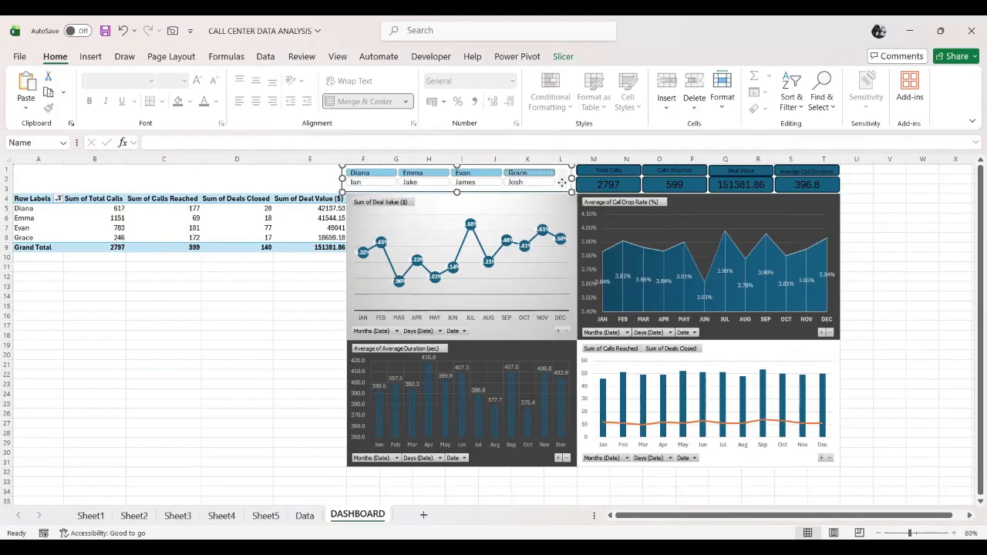
right_click(562, 181)
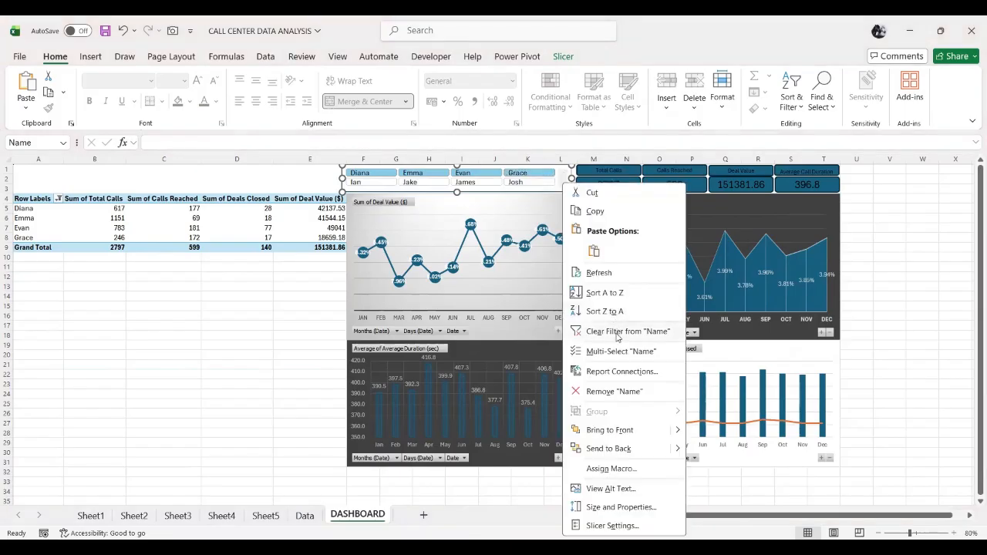
left_click(617, 333)
left_click(274, 180)
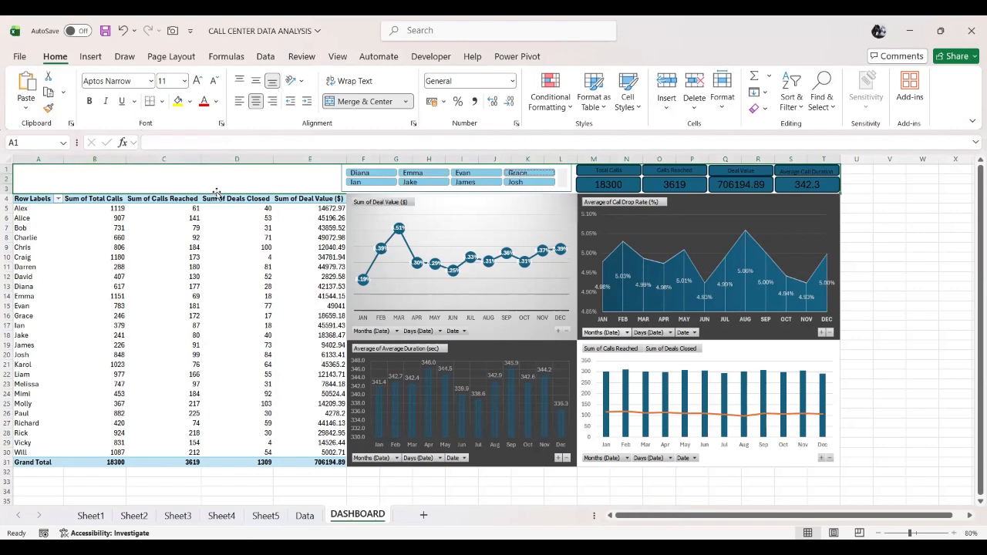
Enter the title "ANALYZING KEY PERFORMANCE INDICATORS OF CALL CENTER DATABASE" in the merged header cell A1.
left_click(186, 142)
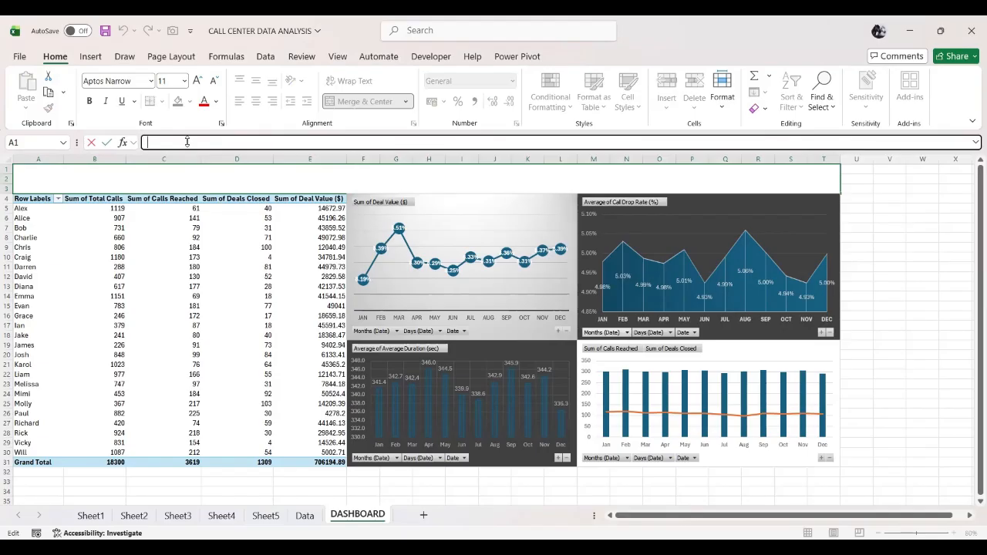
type("ANALYZING KEY PER")
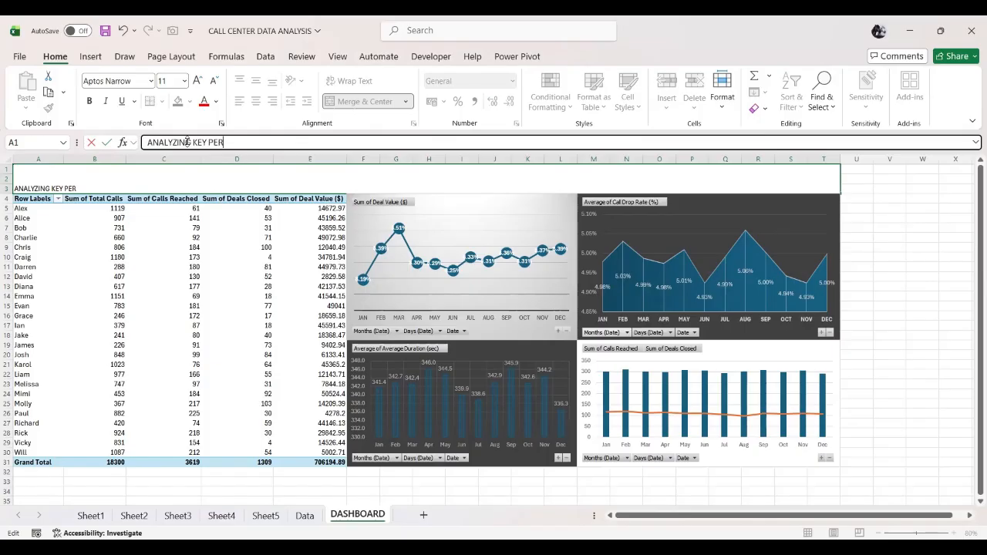
type("FORMANCE INDICATORS")
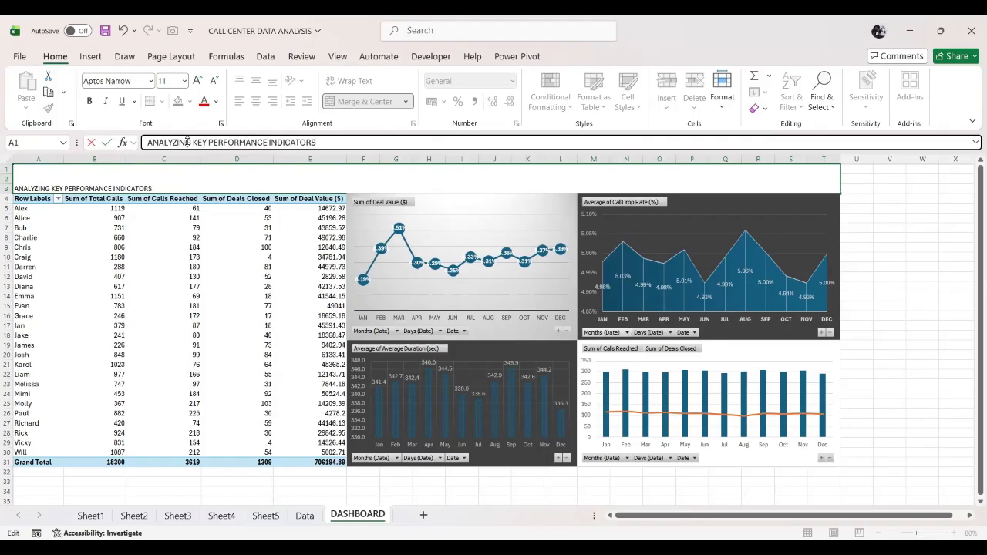
type(" OF CALL CENTER DATABASE")
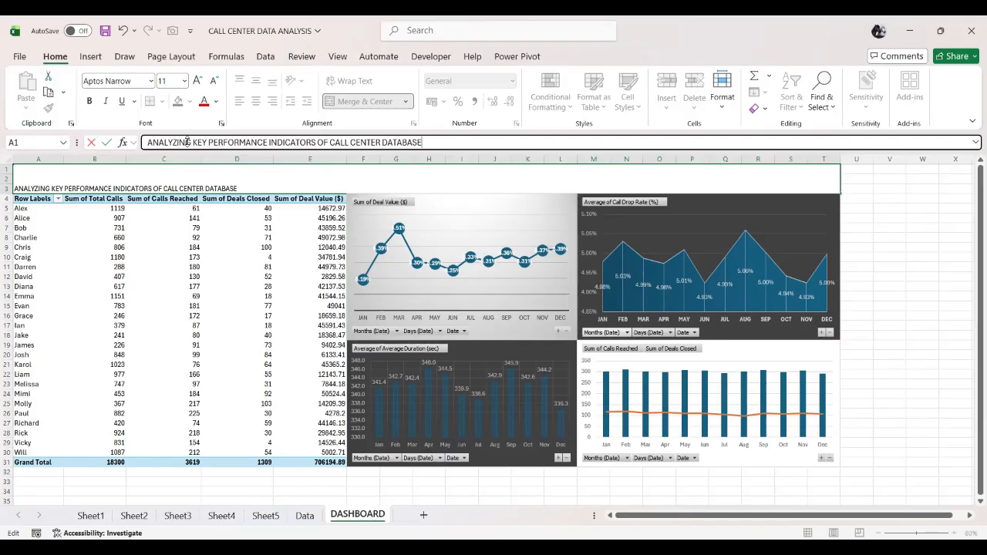
key("Return")
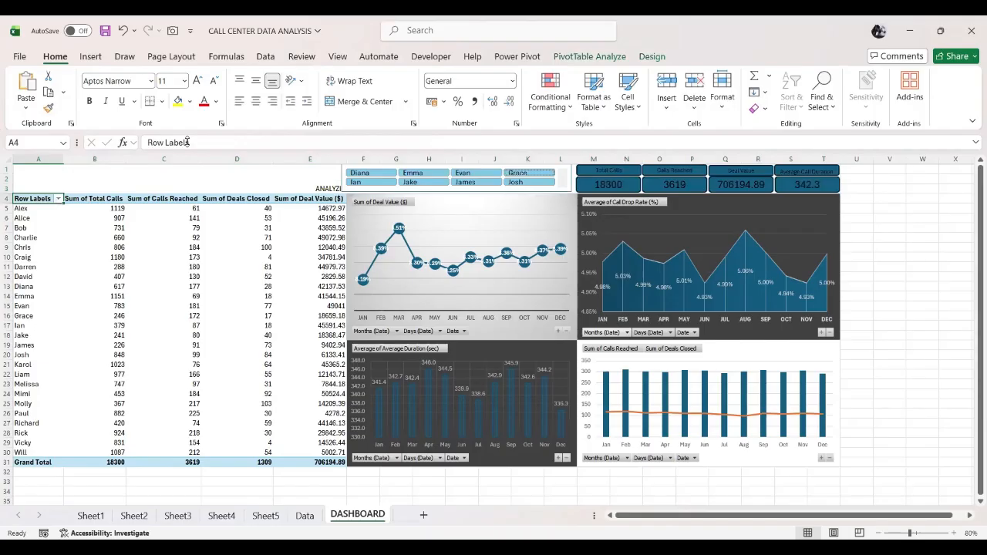
Format the dashboard title in black at font size 16, left-aligned and vertically middle-aligned, and deselect it.
left_click(210, 181)
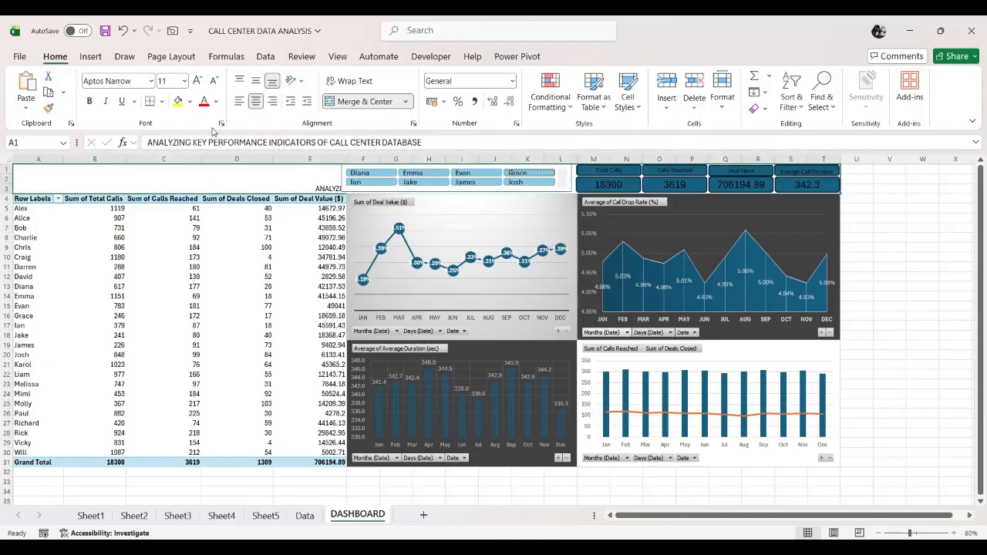
left_click(218, 103)
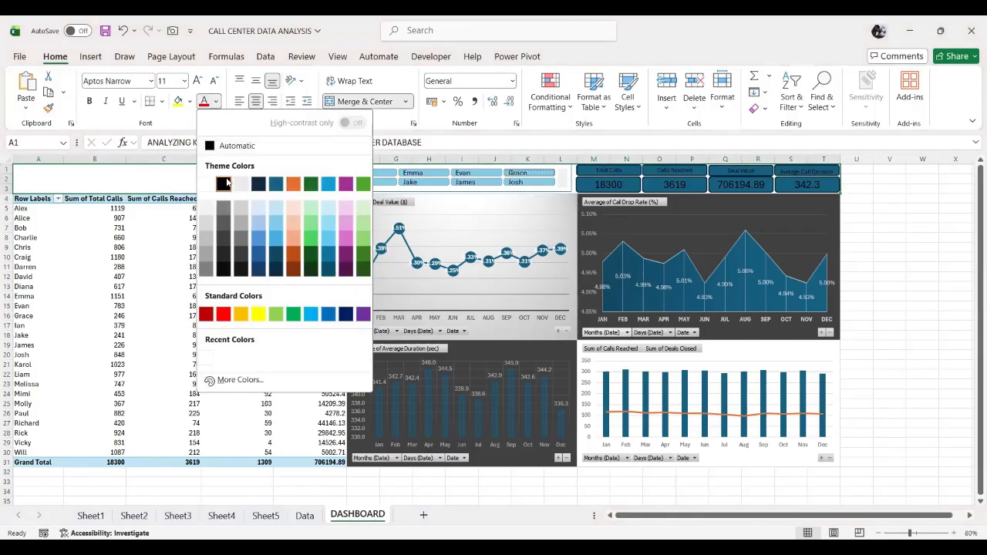
left_click(223, 185)
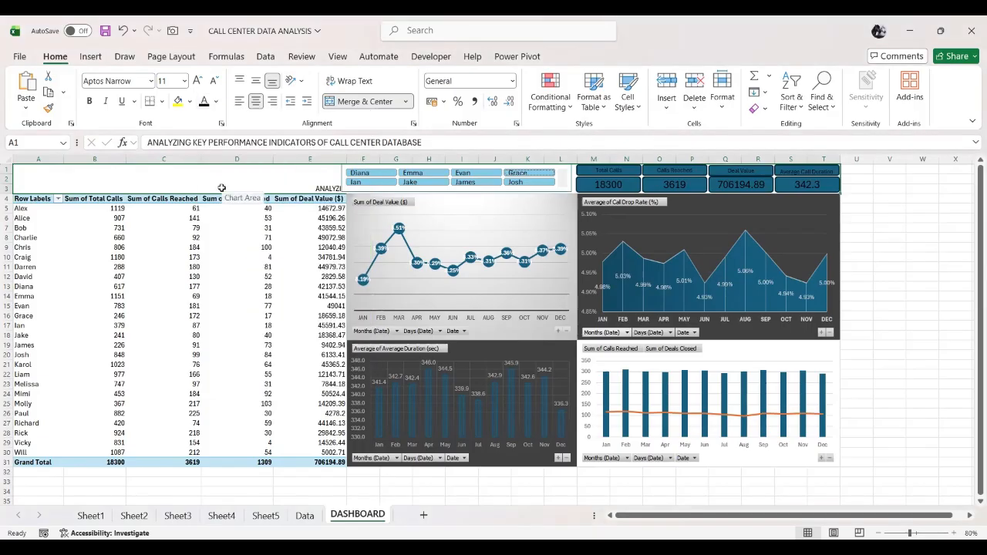
left_click(241, 103)
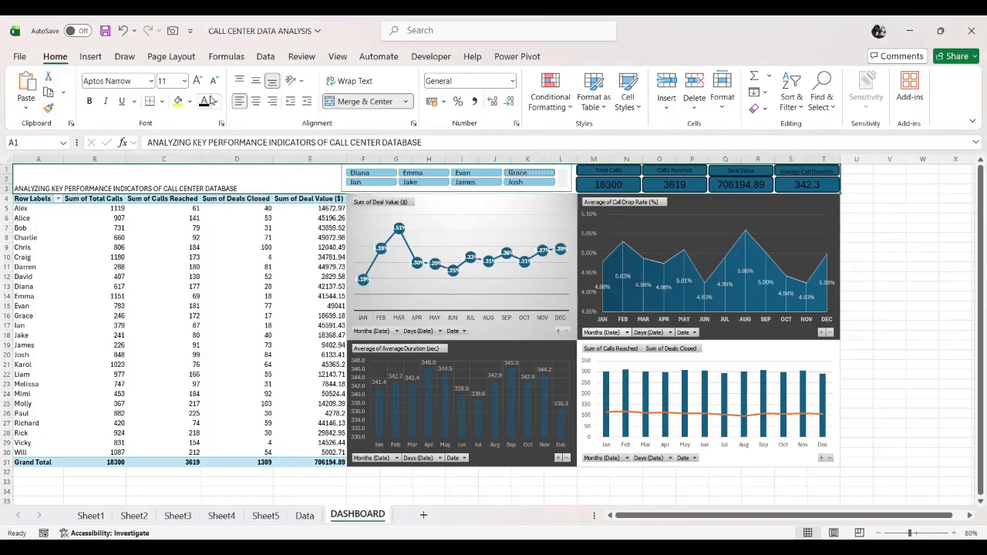
left_click(256, 80)
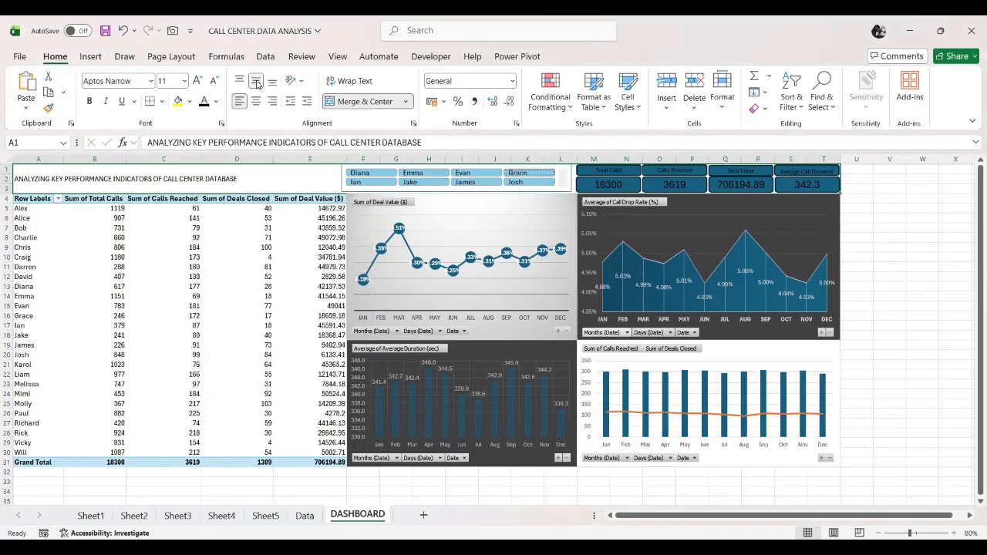
left_click(197, 82)
left_click(197, 82)
left_click(198, 82)
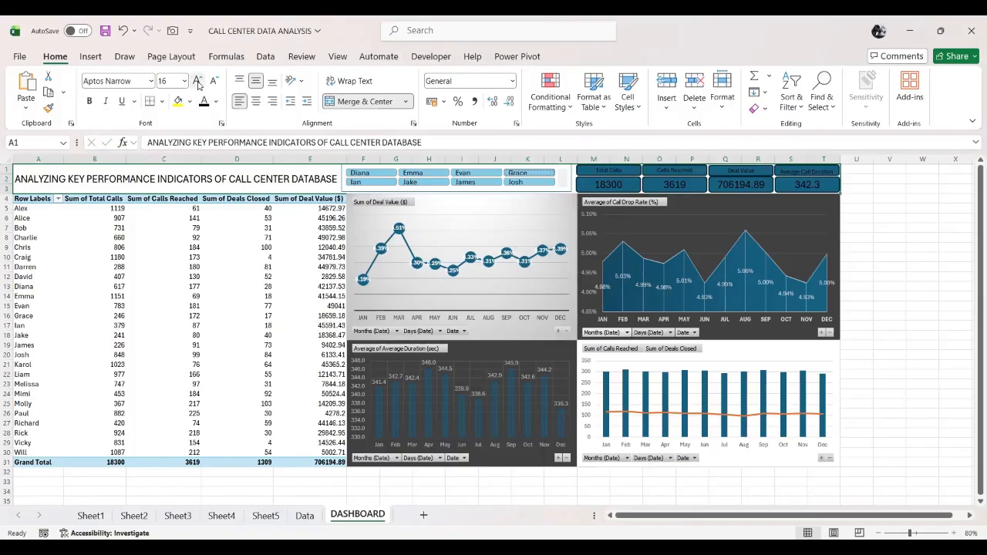
left_click(883, 345)
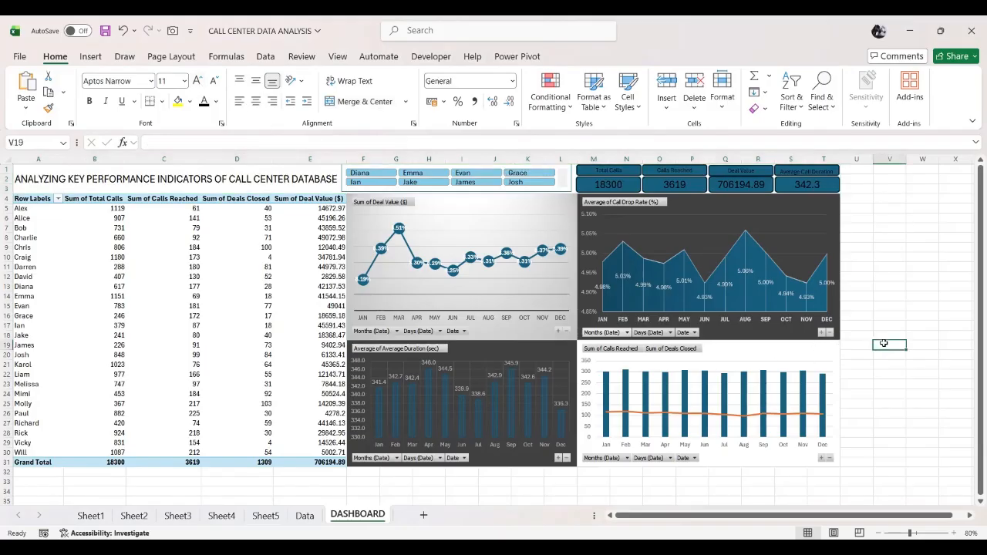
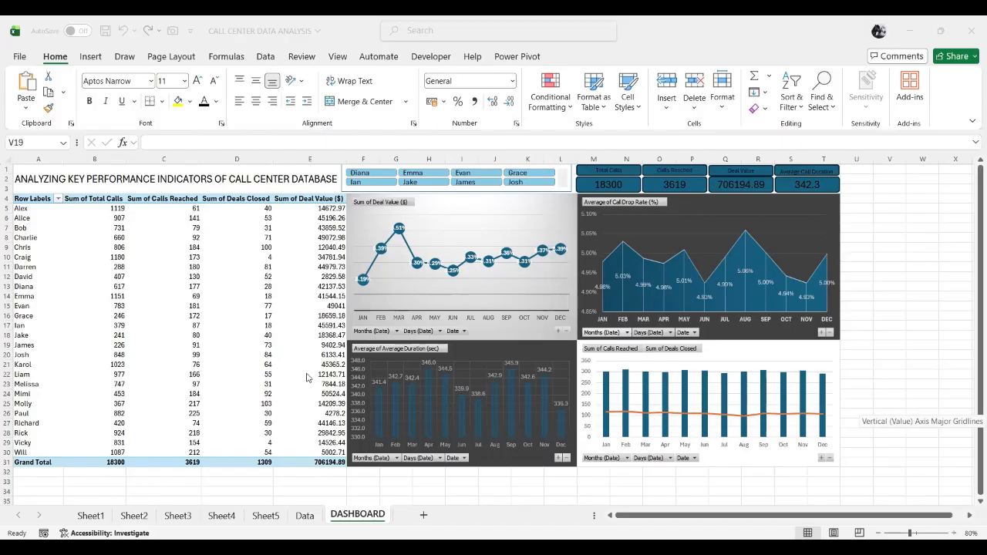
left_click(177, 183)
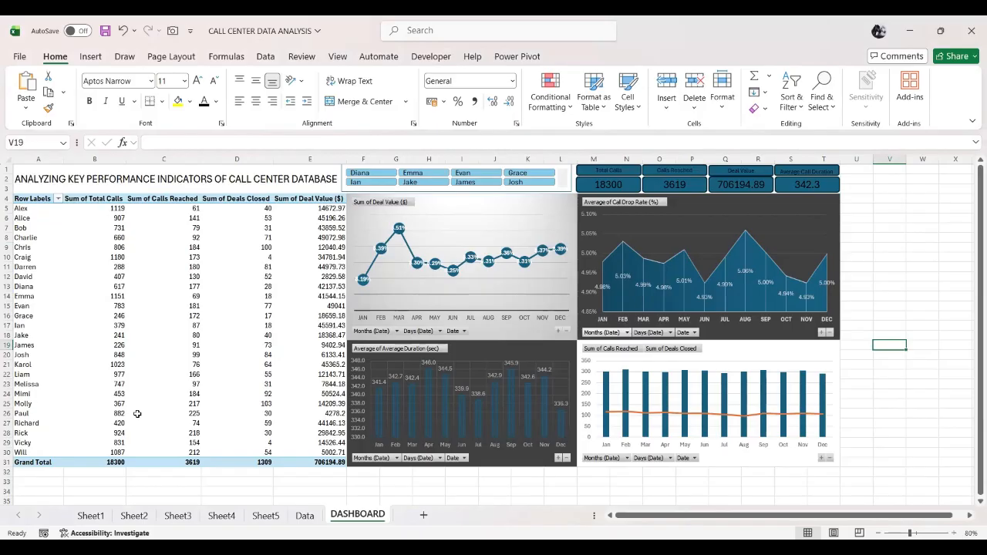
mouse_move(177, 365)
left_click(91, 287)
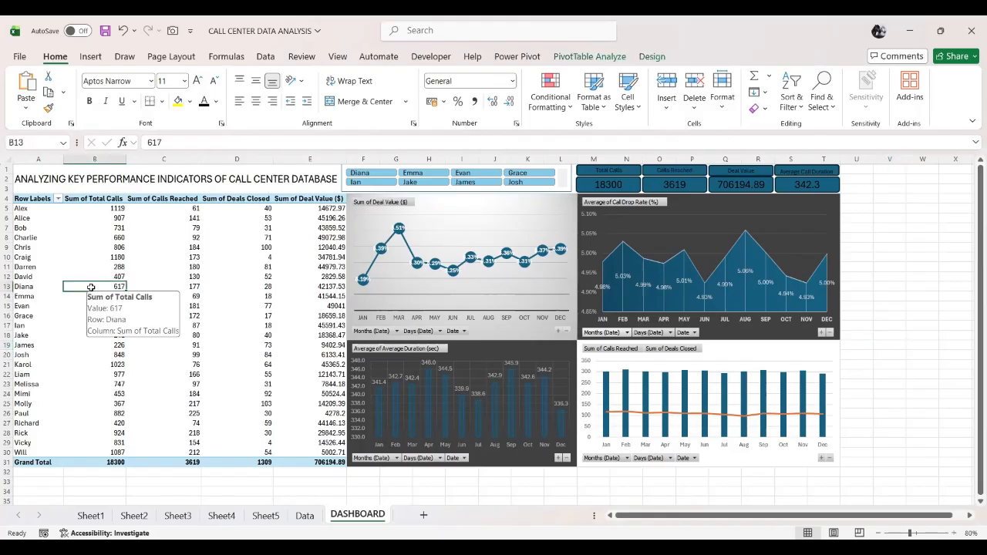
left_click(109, 210)
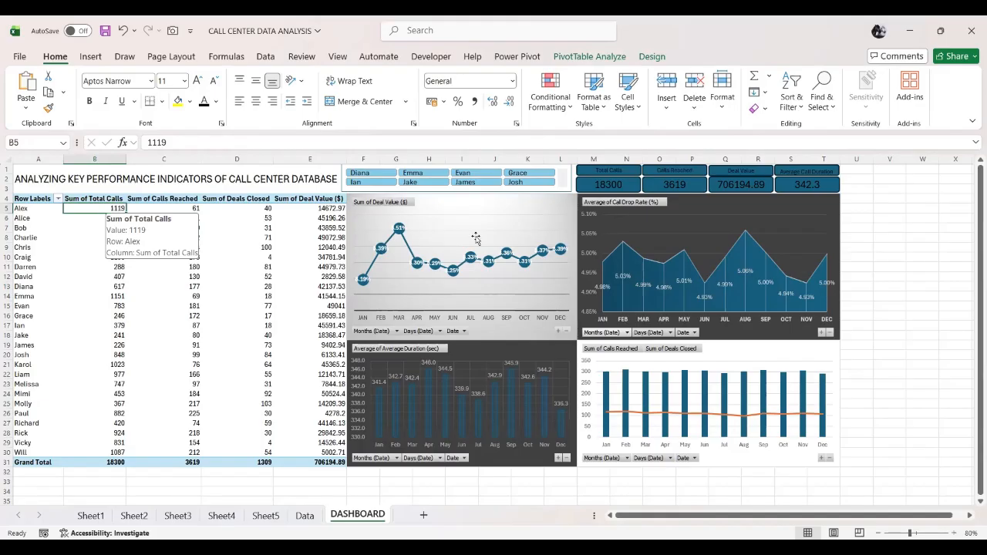
Browse the chart styles for the Sum of Deal Value line chart and give its chart area a gradient fill.
left_click(495, 199)
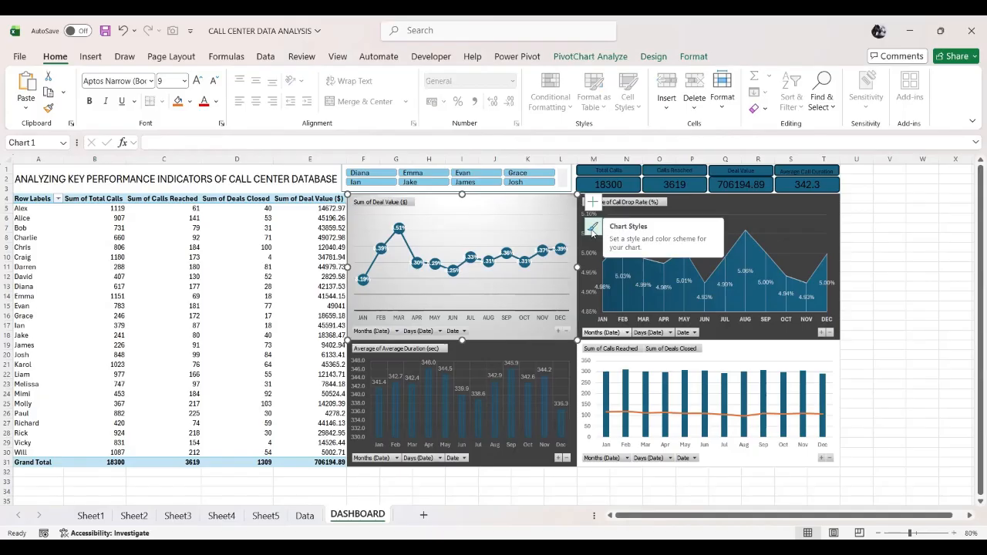
left_click(592, 227)
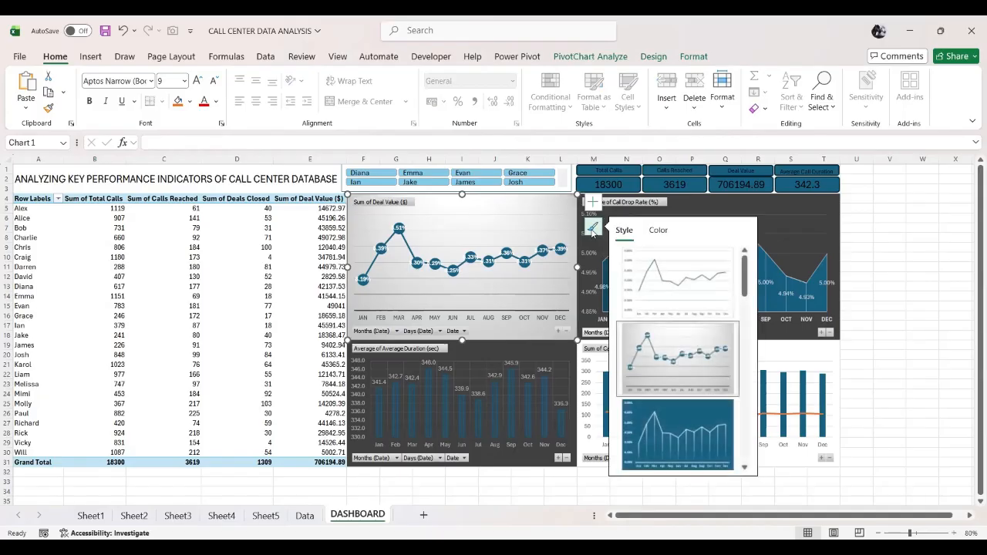
left_click_drag(744, 270, 743, 375)
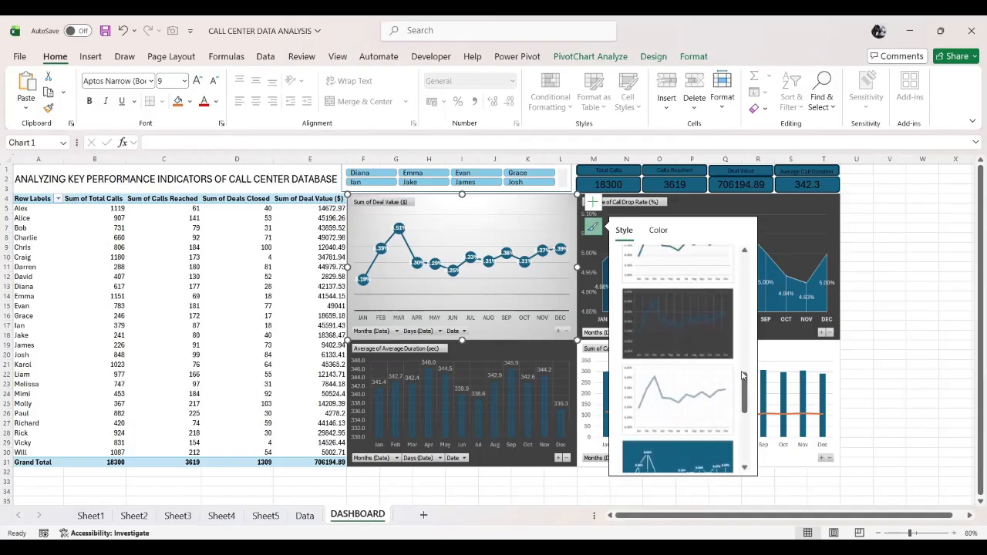
right_click(548, 203)
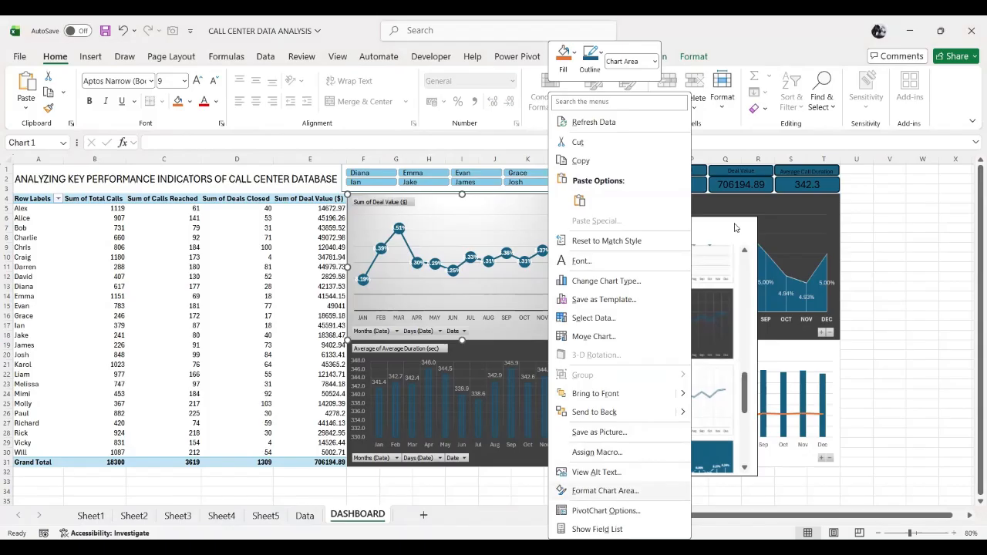
key("Return")
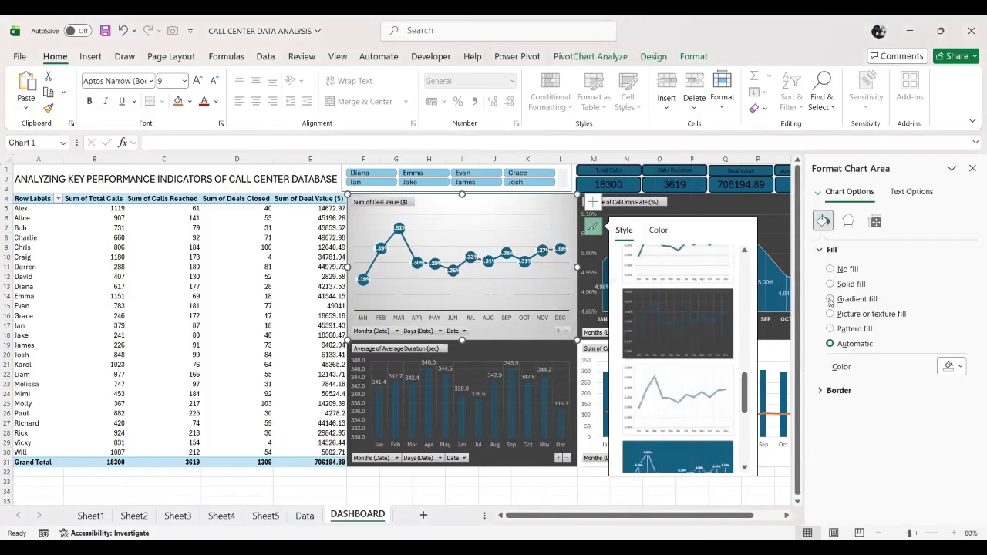
left_click(830, 300)
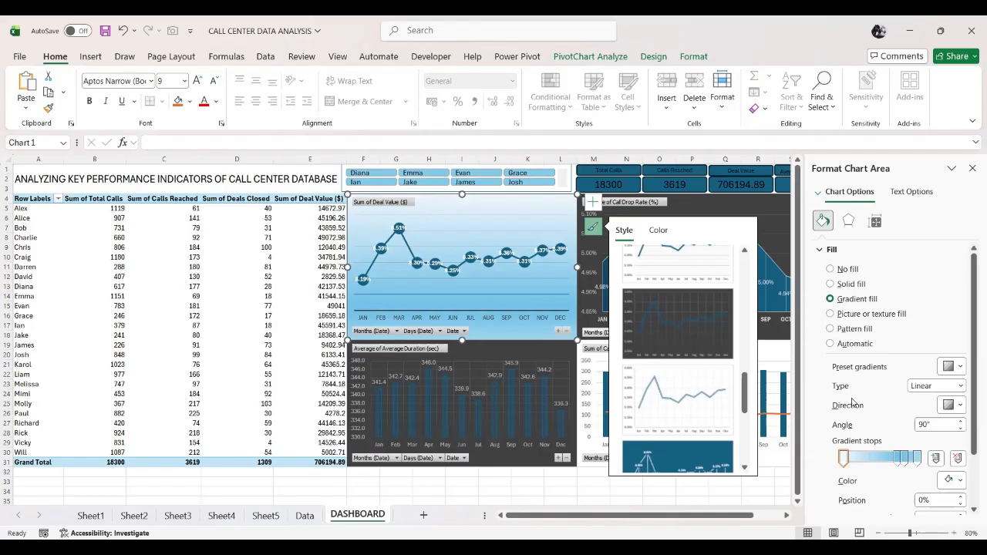
Remove the two intermediate gradient stops from the chart area fill, keeping only the first and last stops.
left_click(899, 460)
left_click(907, 465)
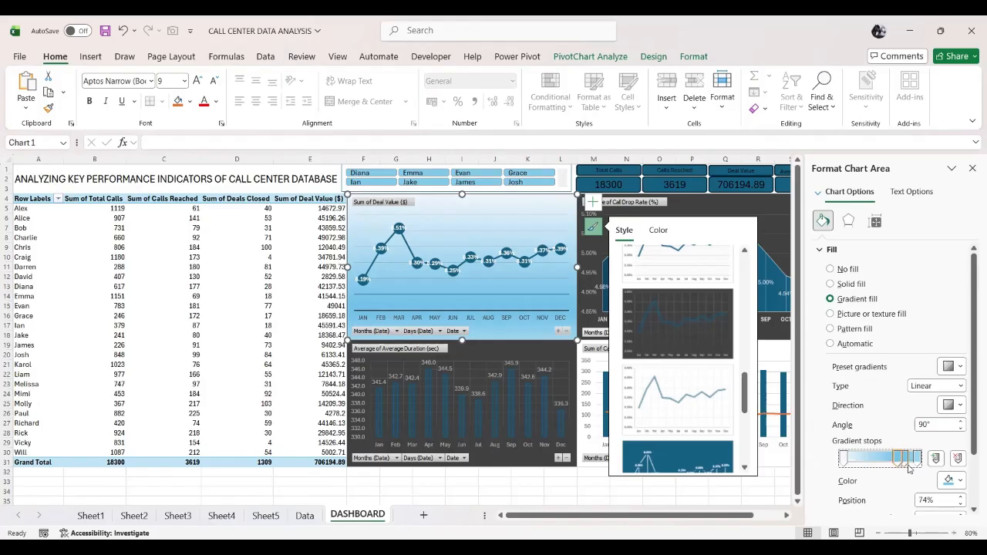
left_click(958, 458)
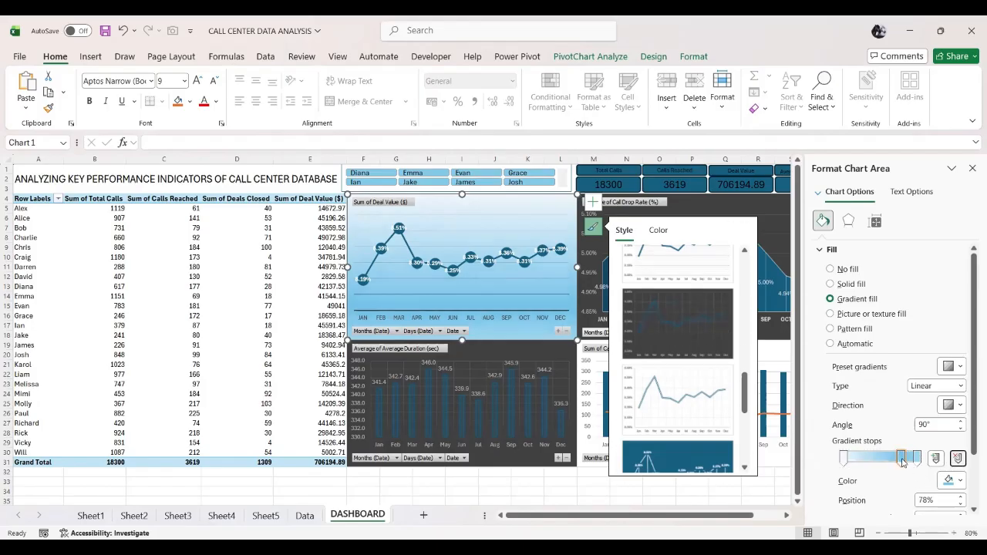
left_click(901, 458)
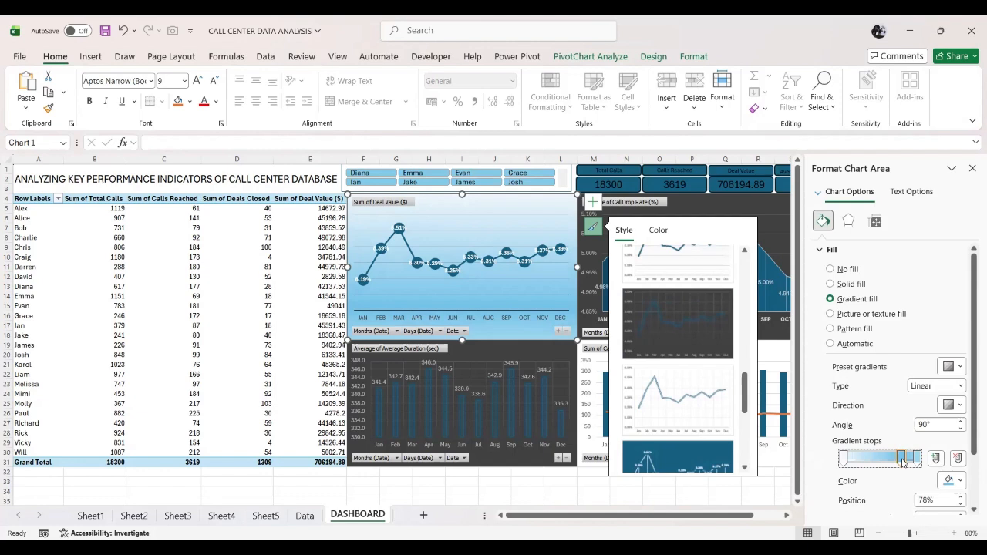
left_click(956, 460)
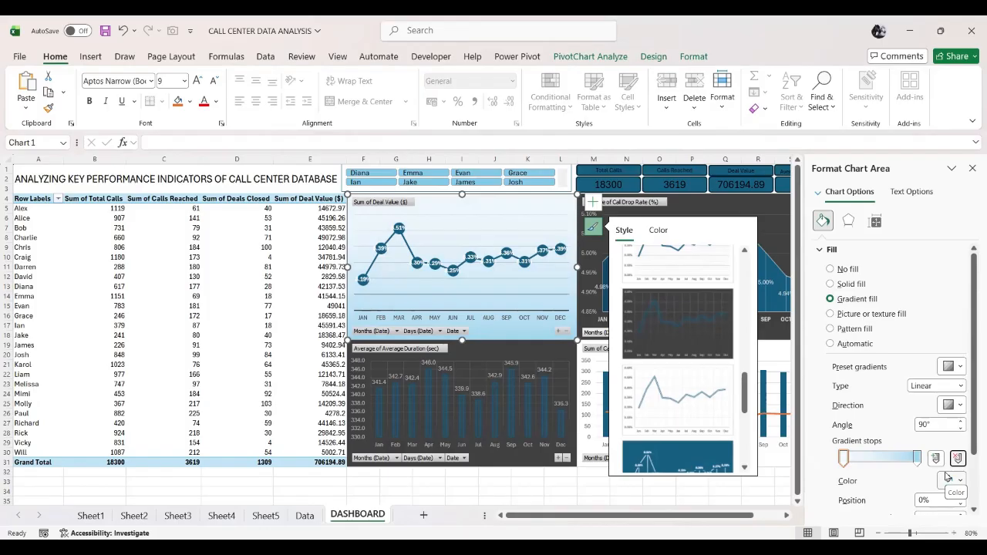
Color the gradient stop at 0% dark red and run the linear gradient from left to right at 0°.
left_click(846, 458)
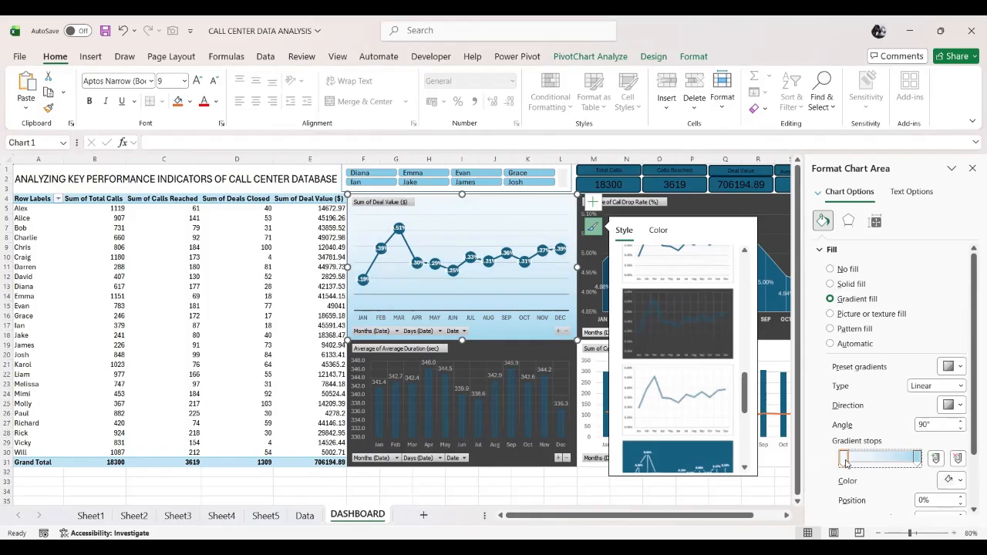
left_click(960, 480)
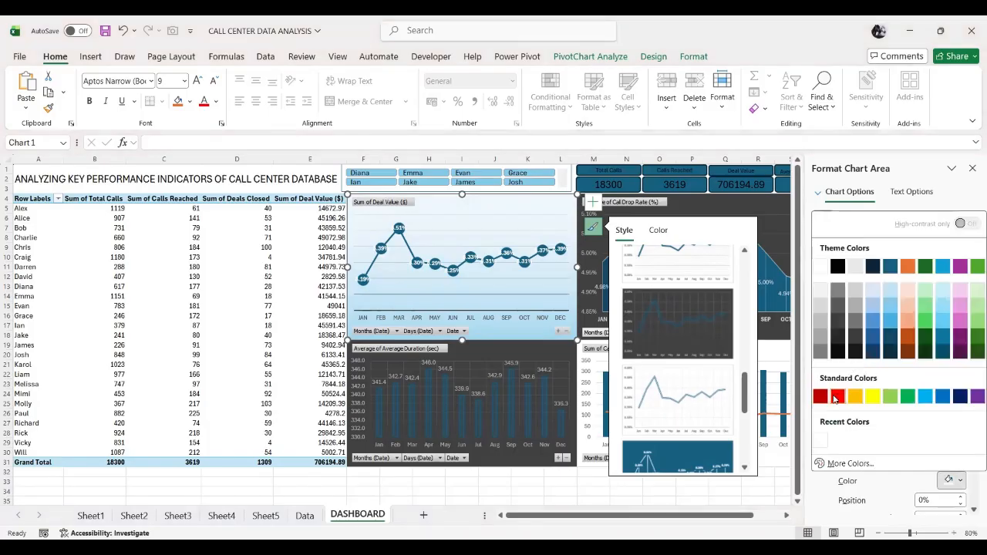
left_click(821, 397)
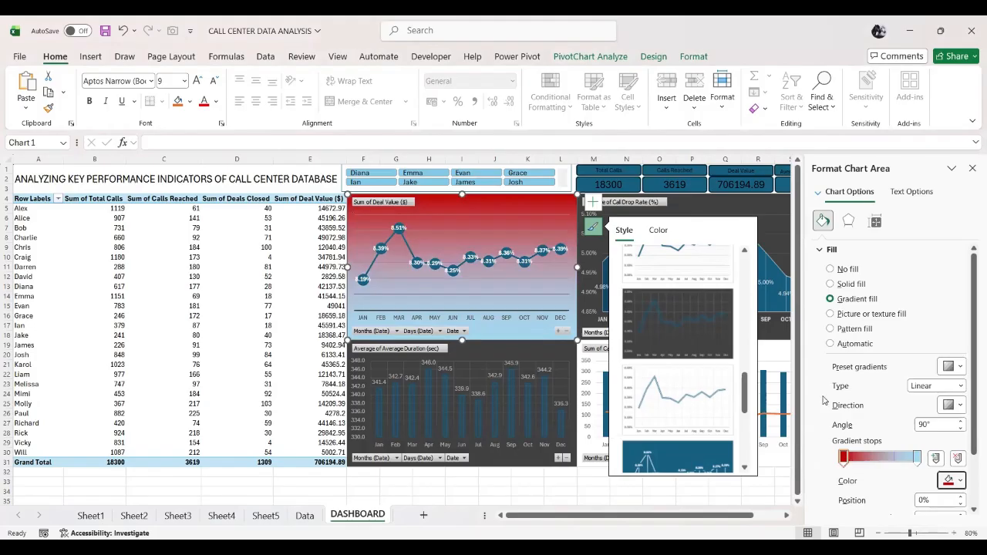
left_click(960, 406)
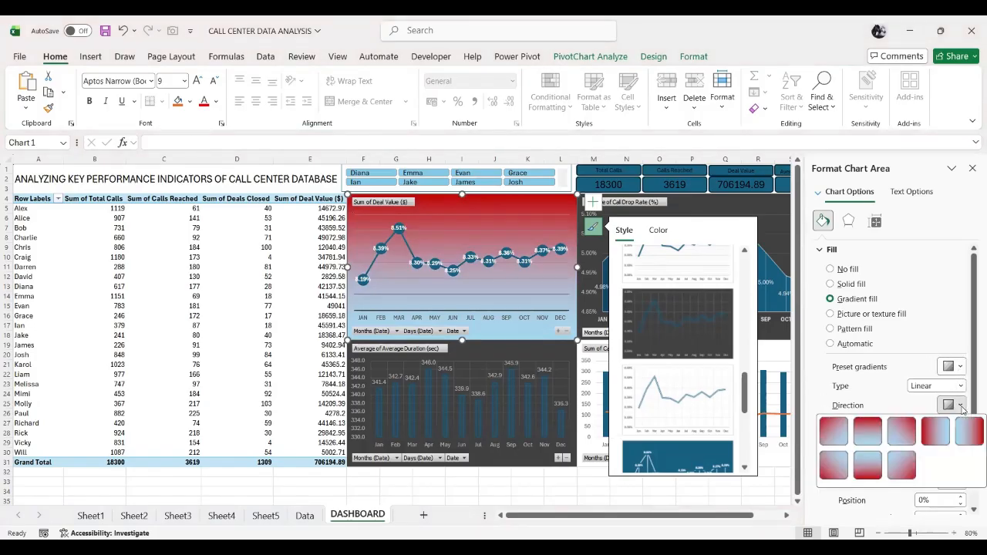
left_click(936, 433)
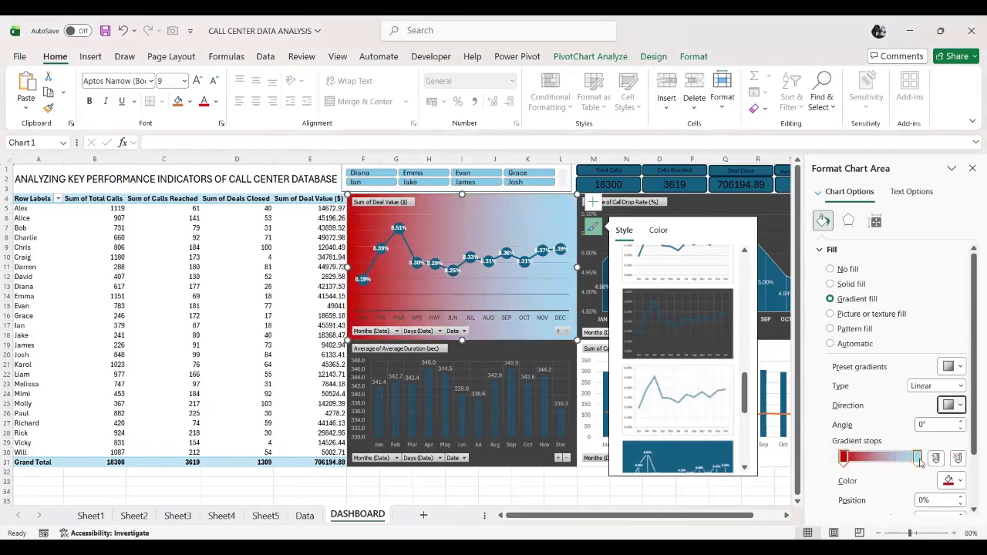
Color the line chart's gradient stop at 100% yellow, and replace that with the darkest near-black shade of the light gray theme color.
left_click(917, 458)
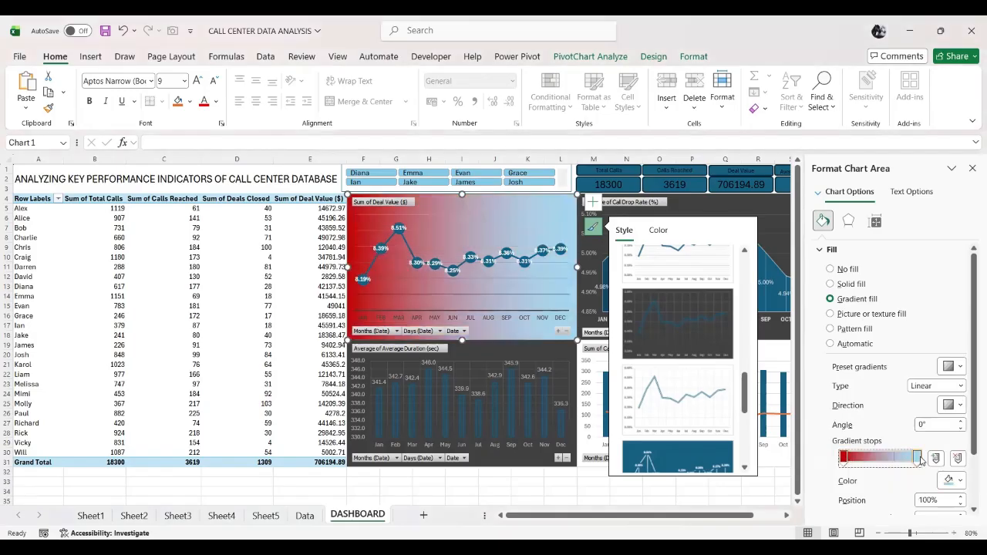
left_click(956, 479)
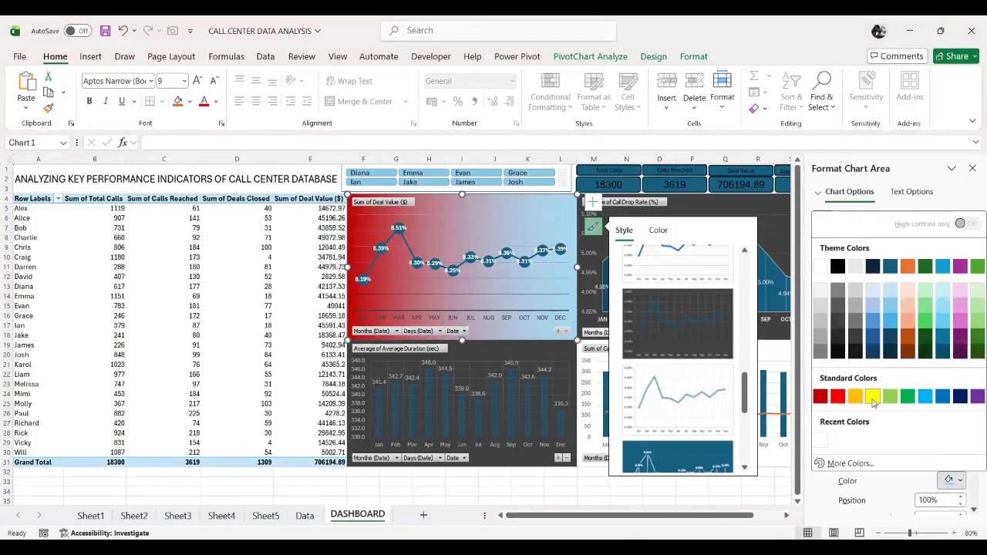
left_click(873, 397)
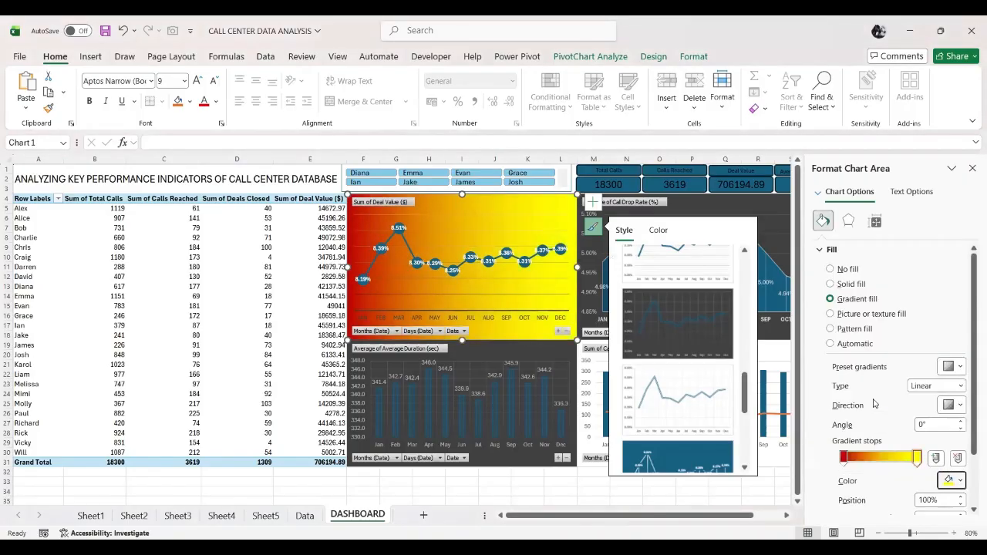
left_click(961, 481)
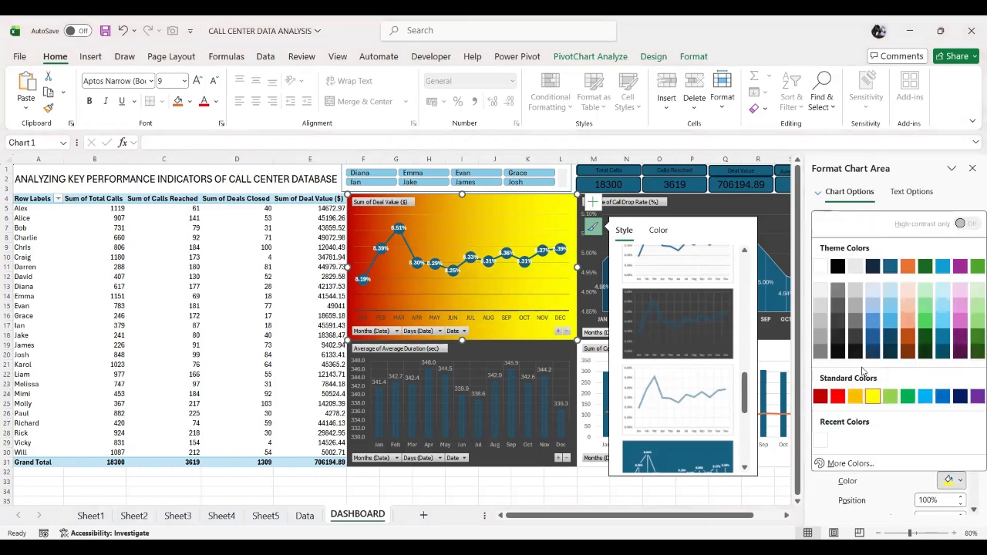
left_click(857, 354)
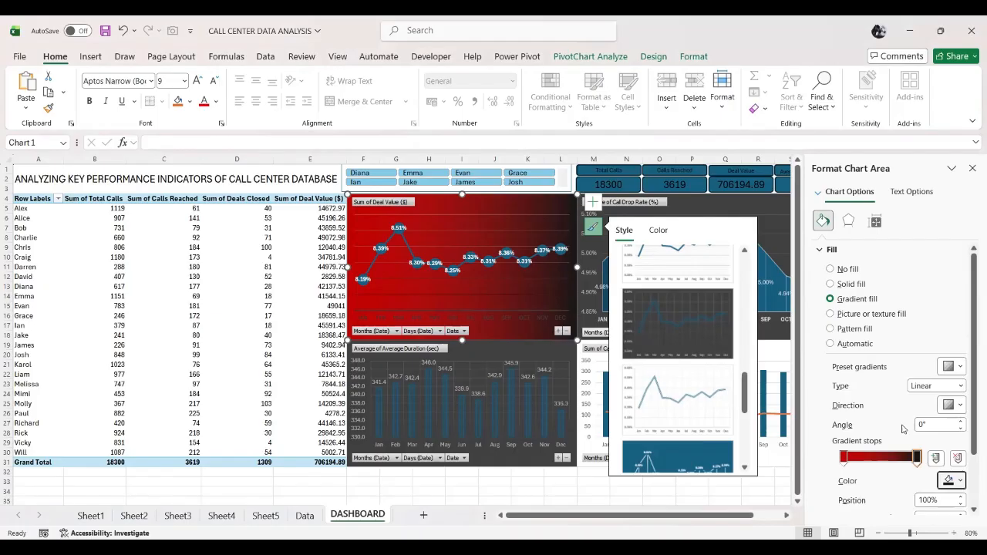
Color the gradient stop at 0% with the lightest orange theme shade and select the stop at 100%.
left_click(844, 458)
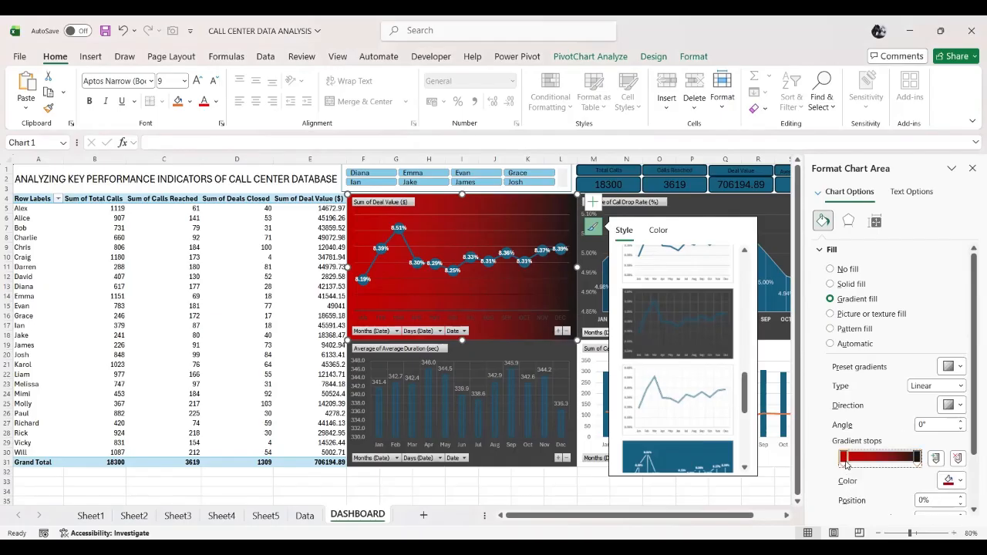
left_click(960, 481)
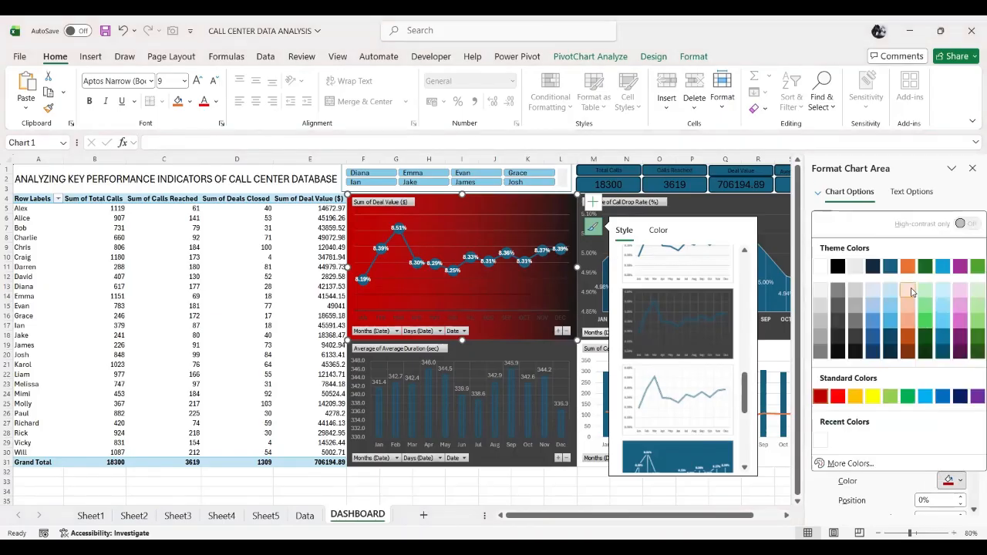
left_click(911, 292)
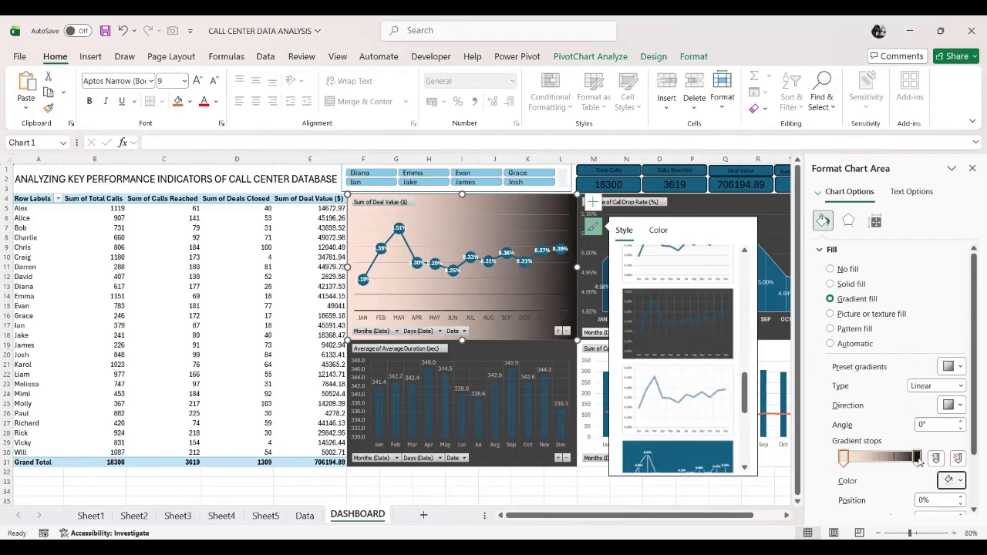
left_click(918, 459)
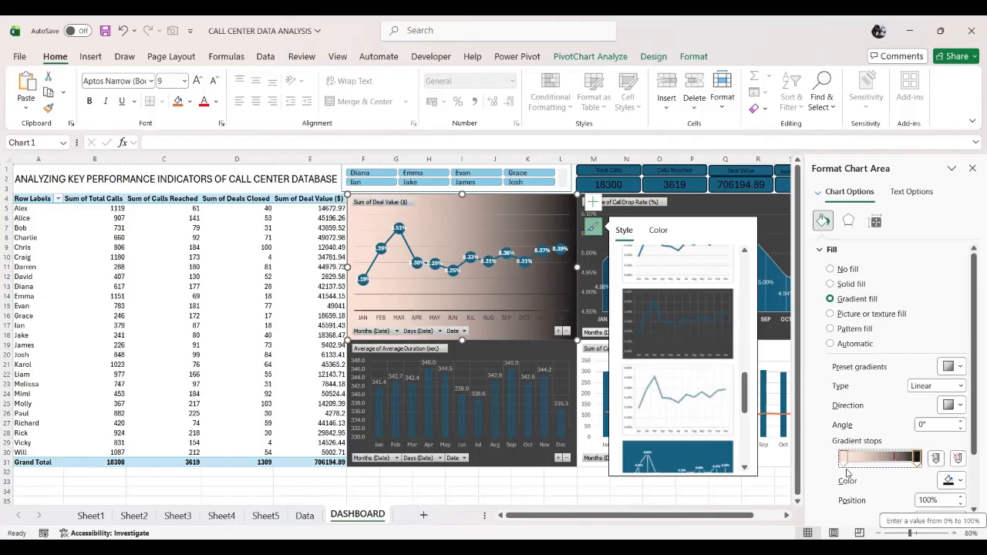
Apply the same gradient fill to the Average of Average Duration column chart and remove its gridlines.
left_click(532, 353)
left_click(832, 300)
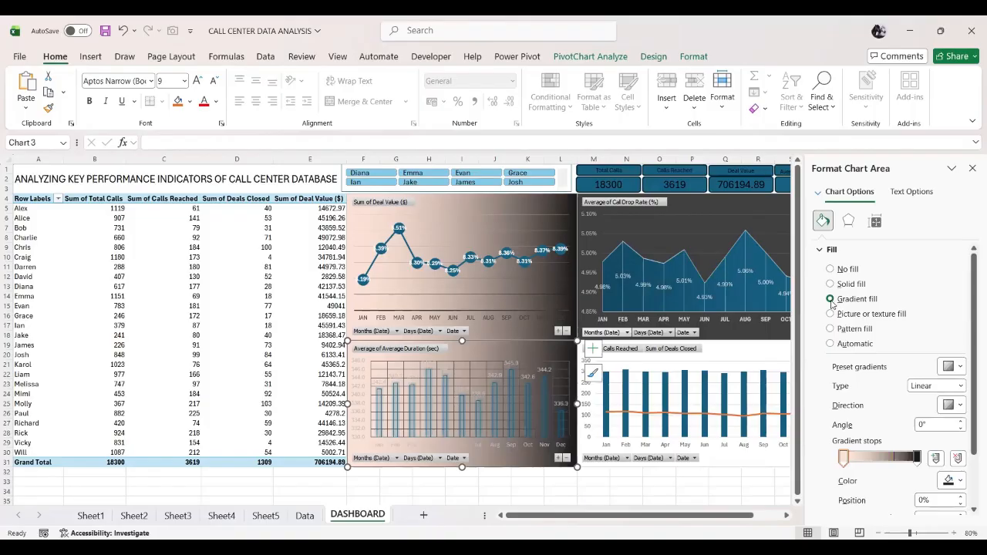
left_click(592, 349)
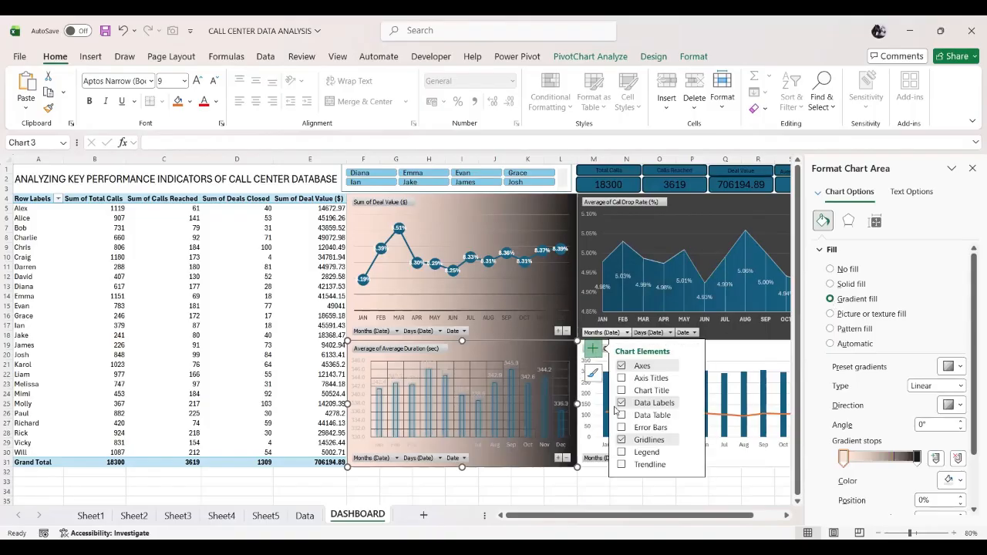
left_click(621, 440)
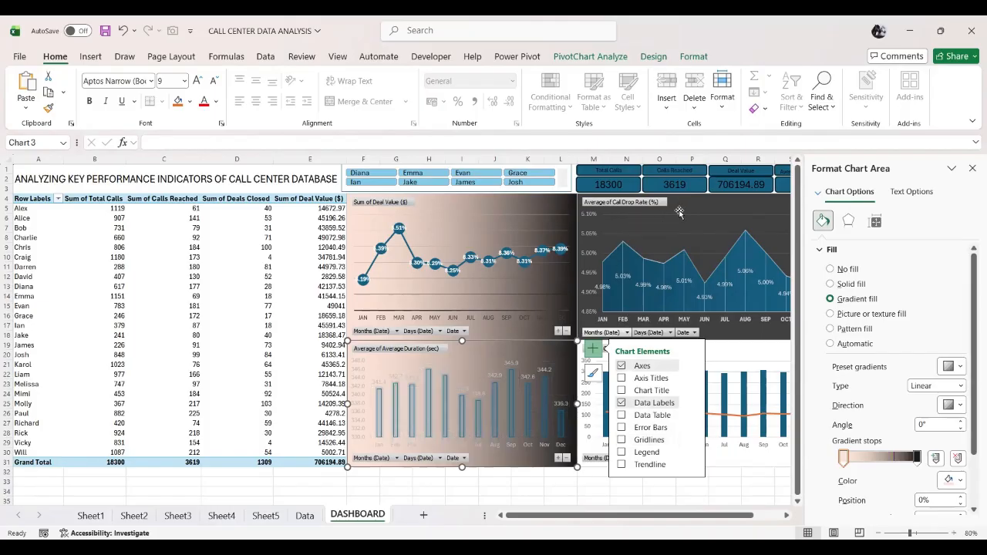
Apply the same gradient fill to the Average of Call Drop Rate area chart and the Calls Reached and Deals Closed combo chart.
left_click(708, 201)
left_click(707, 202)
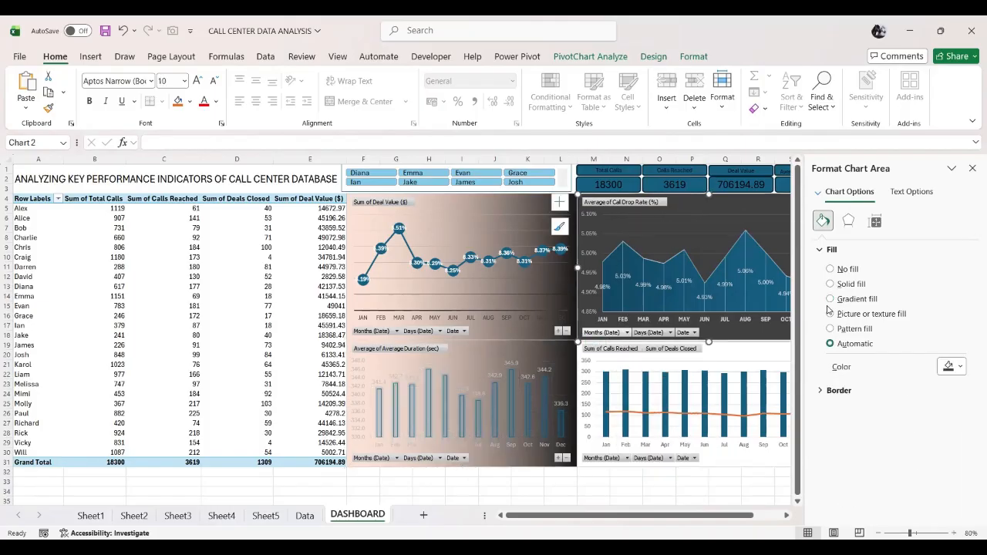
left_click(830, 299)
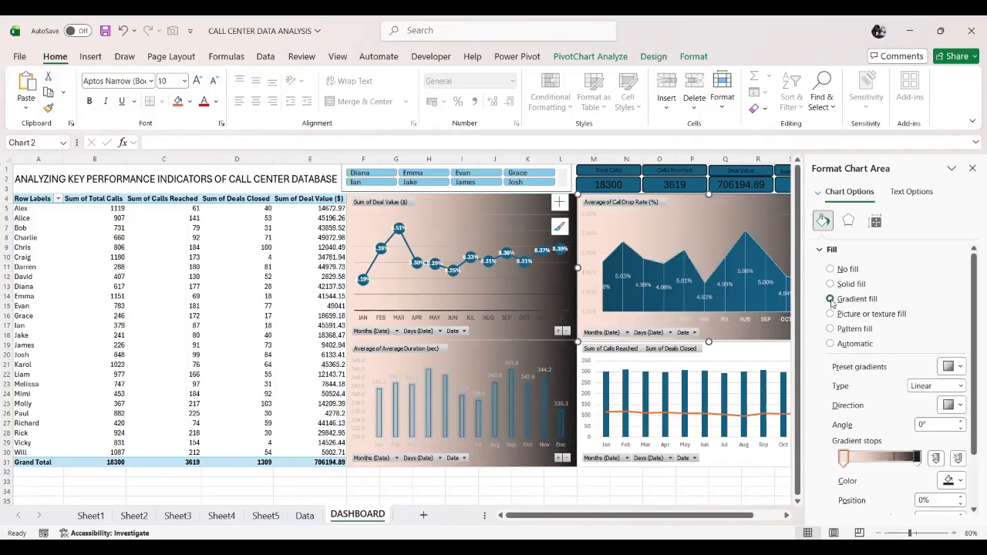
left_click(771, 352)
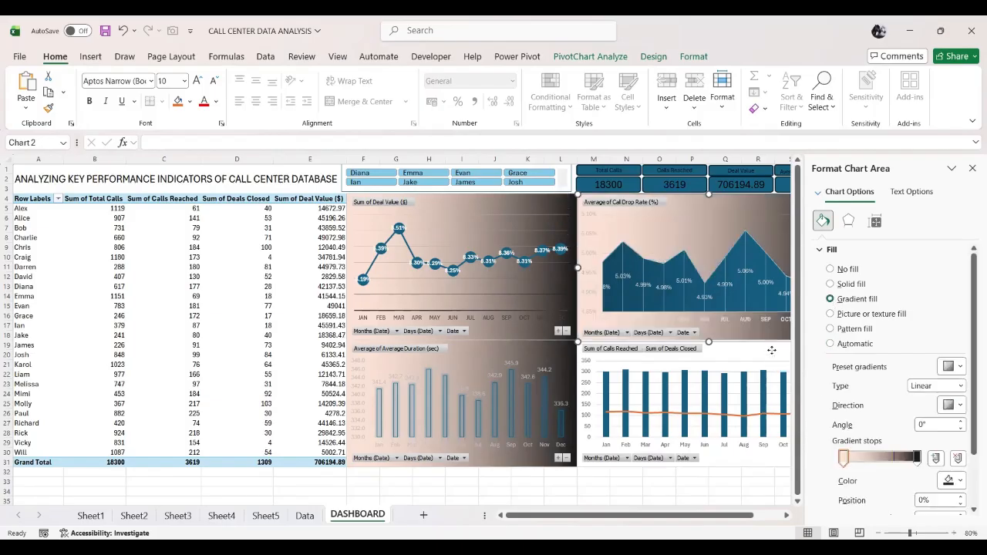
left_click(830, 300)
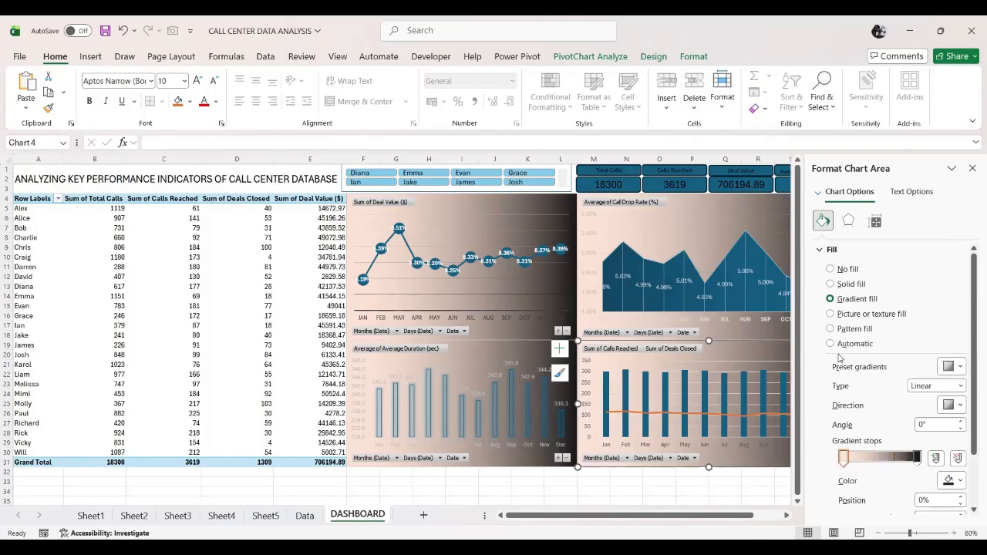
Remove the gridlines from the Call Drop Rate area chart and from the Calls Reached and Deals Closed combo chart.
left_click(757, 206)
left_click(559, 202)
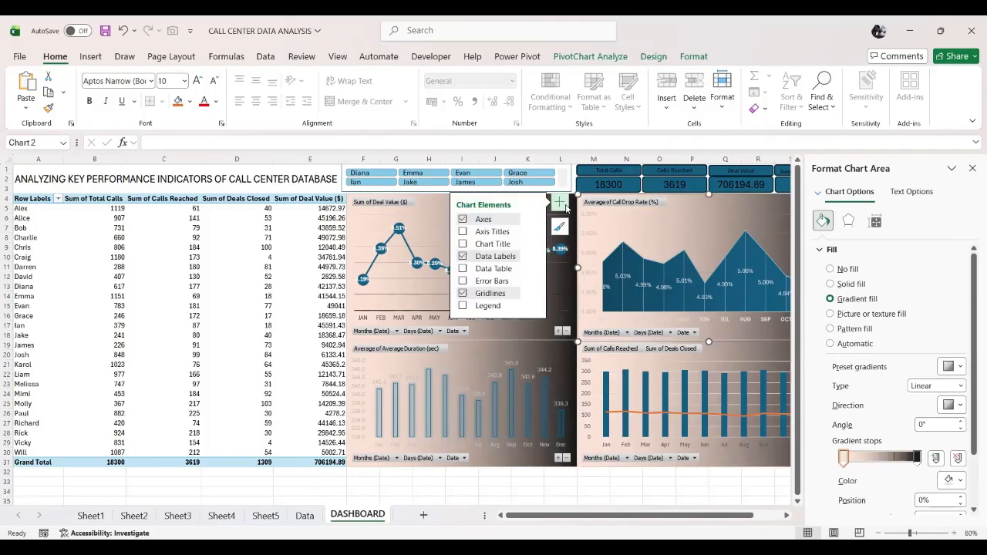
left_click(463, 294)
left_click(729, 369)
left_click(598, 370)
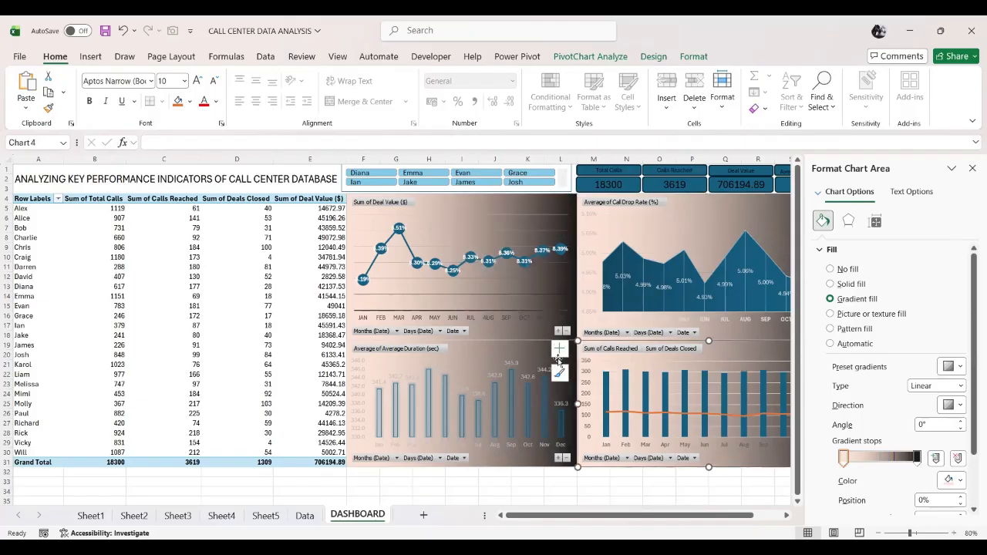
left_click(559, 351)
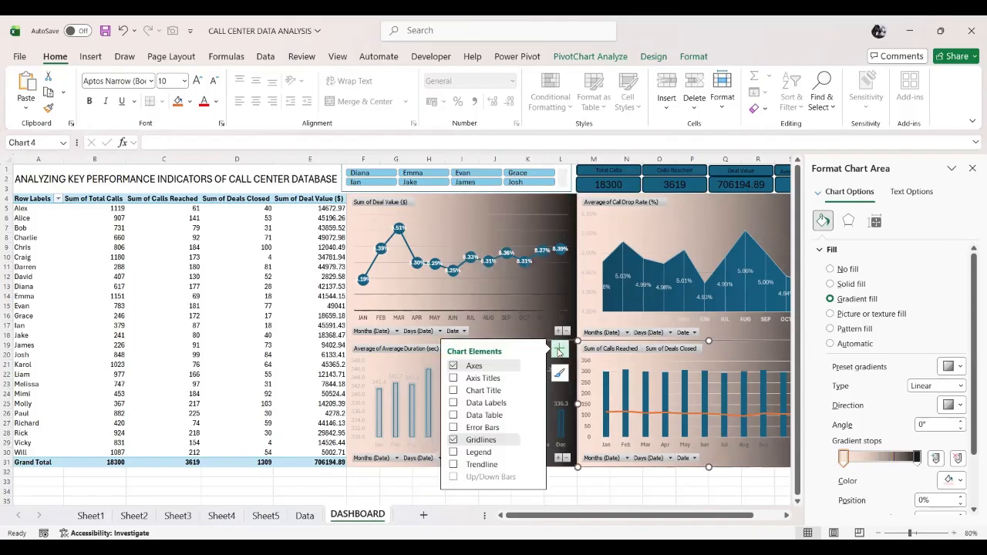
left_click(453, 440)
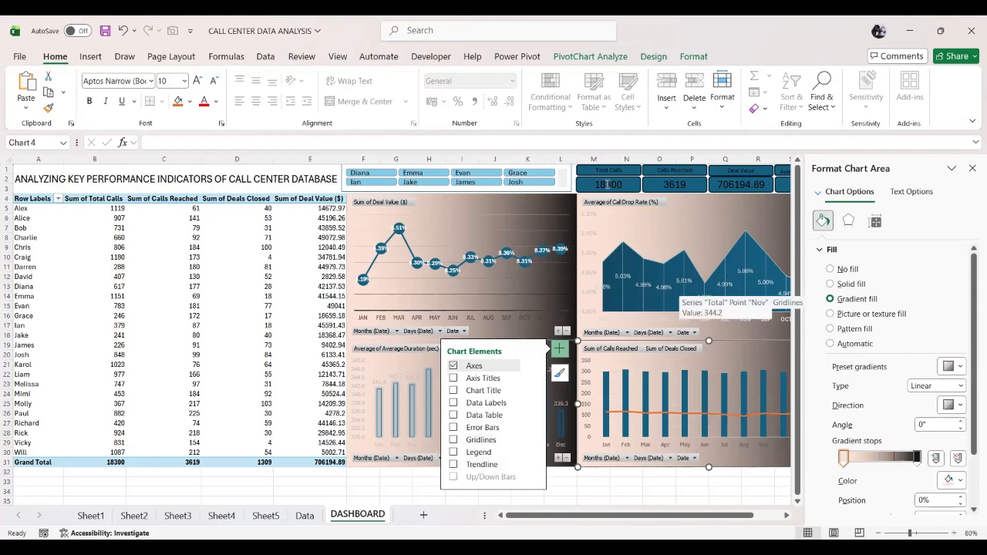
Apply the peach-to-black gradient fill to the value boxes of the Calls Reached, Total Calls, Deal Value and Average Call Duration cards.
left_click(654, 185)
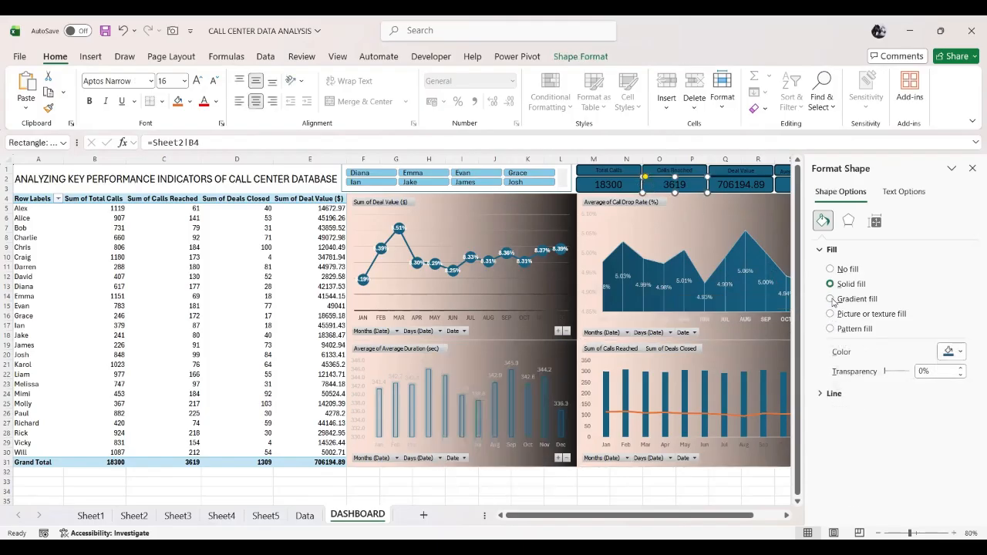
left_click(829, 300)
left_click(626, 185)
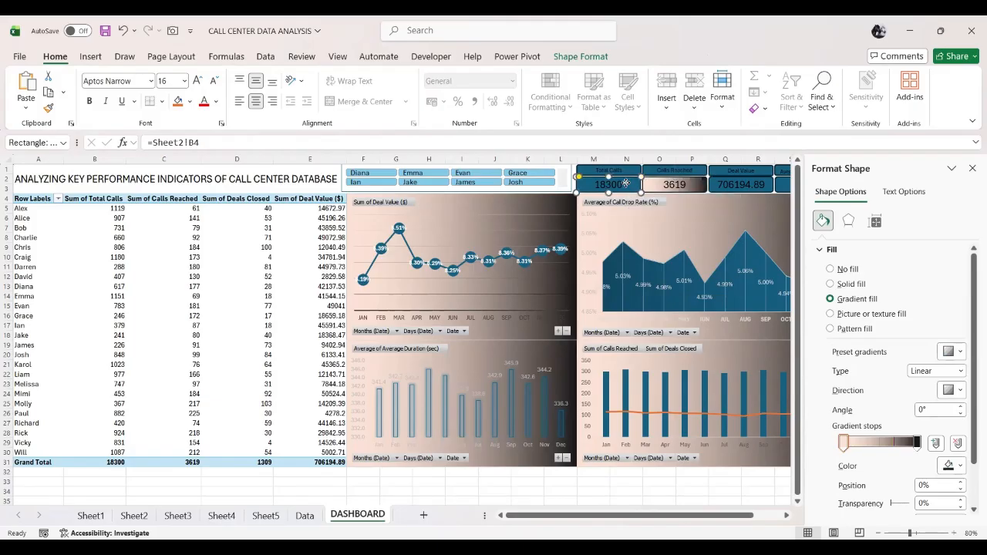
left_click(830, 299)
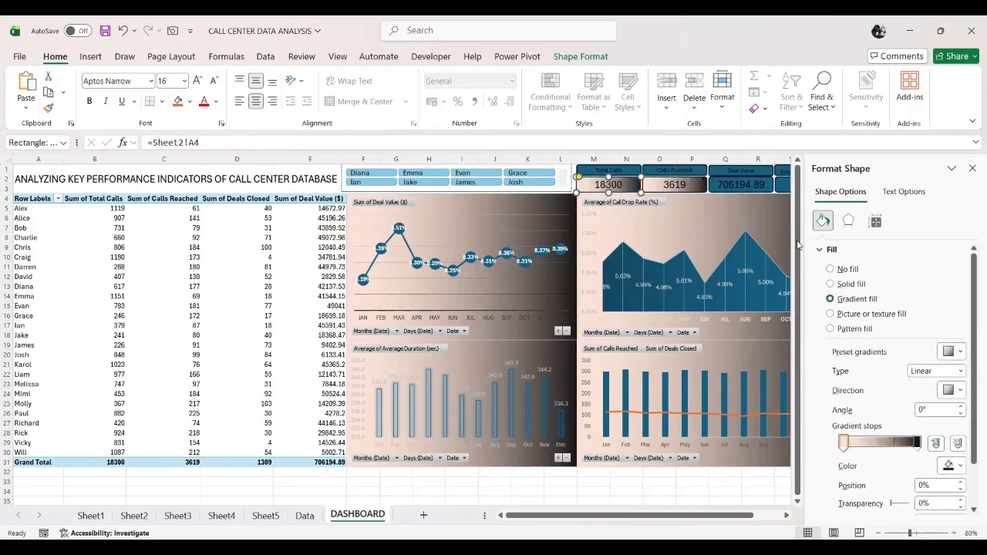
left_click(763, 189)
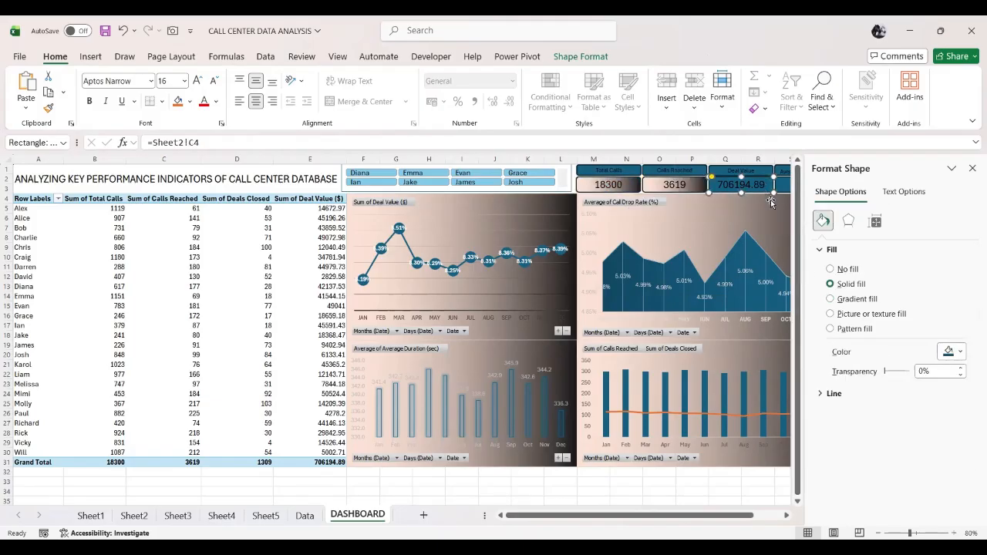
left_click(830, 301)
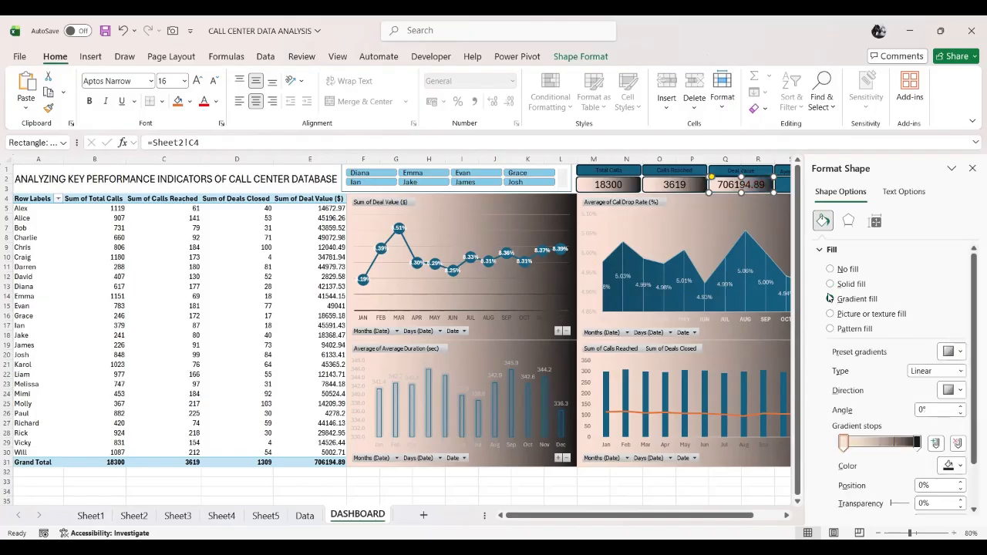
left_click(783, 188)
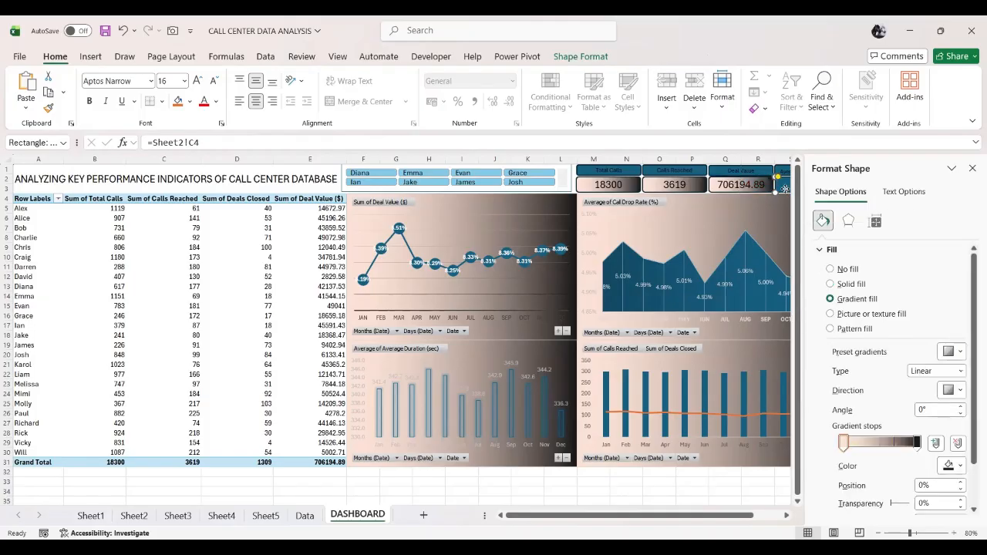
left_click(830, 300)
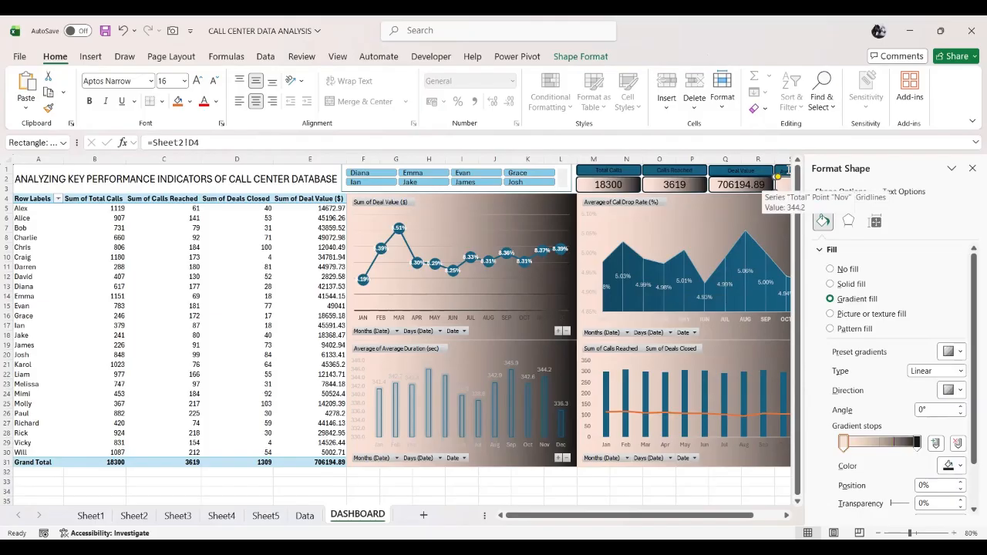
Apply the peach-to-black gradient fill to the label boxes of all four KPI cards and close the shape formatting settings.
left_click(779, 176)
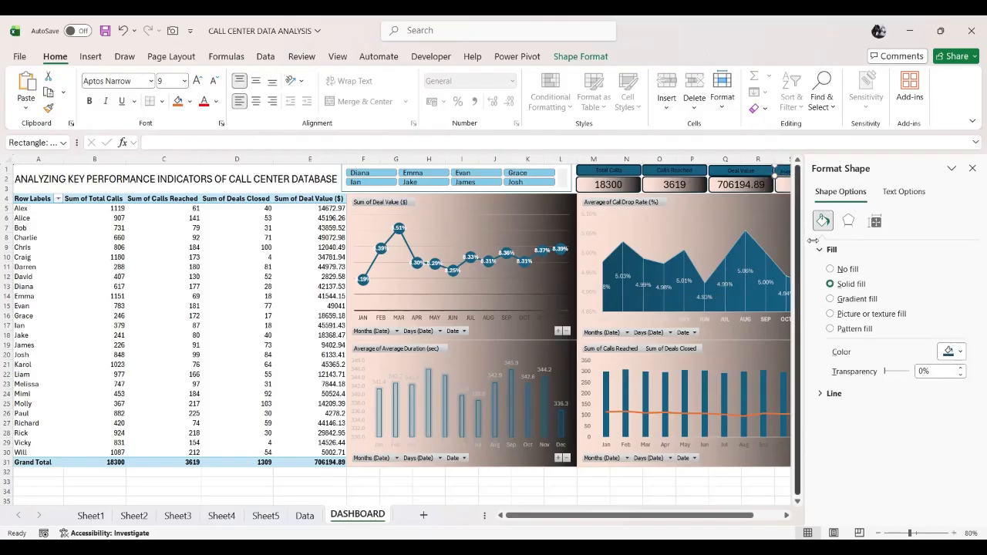
left_click(830, 299)
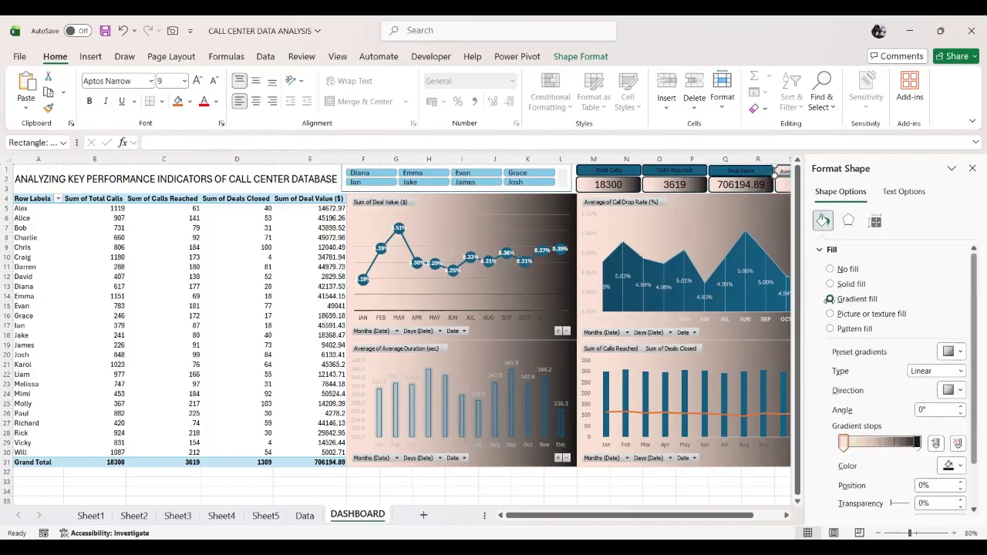
left_click(758, 176)
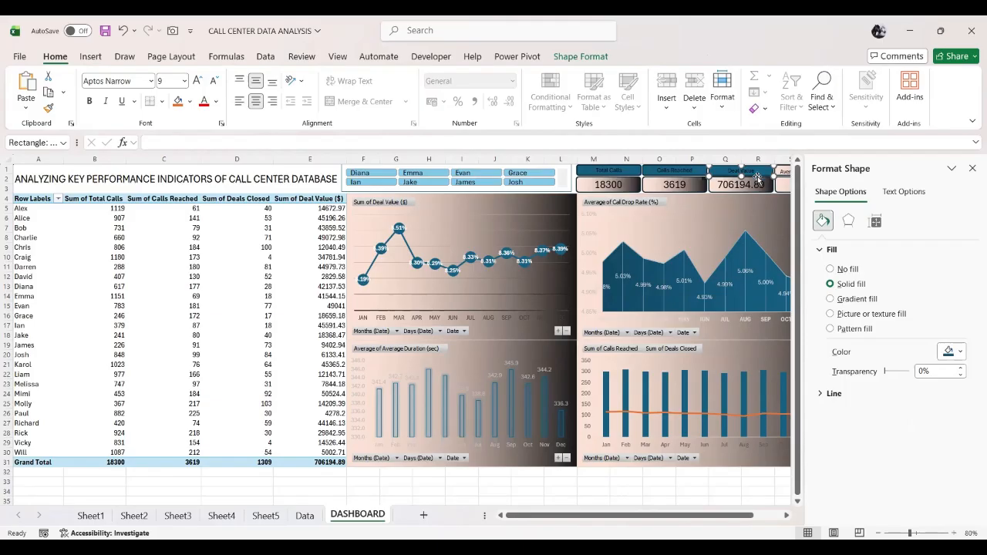
left_click(830, 299)
left_click(699, 172)
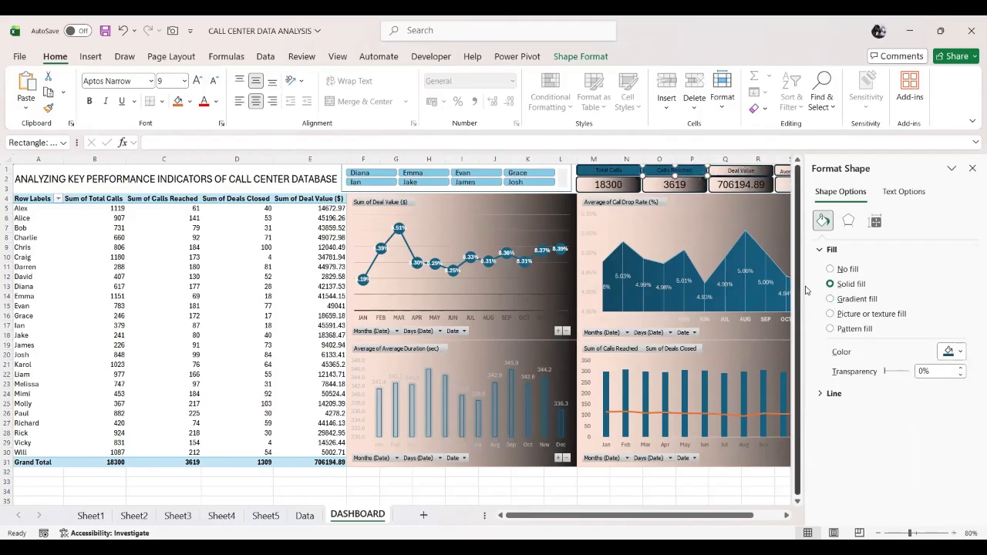
left_click(831, 300)
left_click(609, 170)
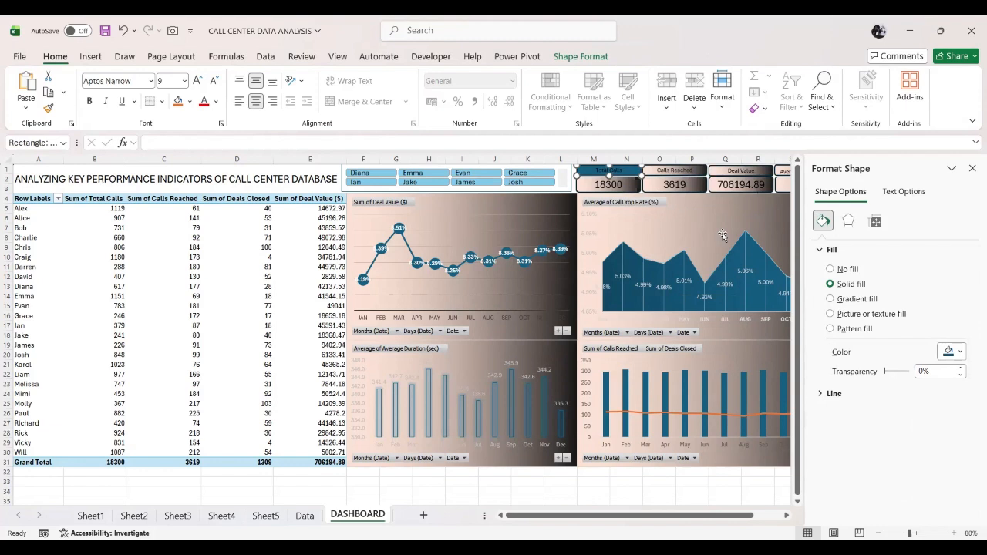
left_click(830, 299)
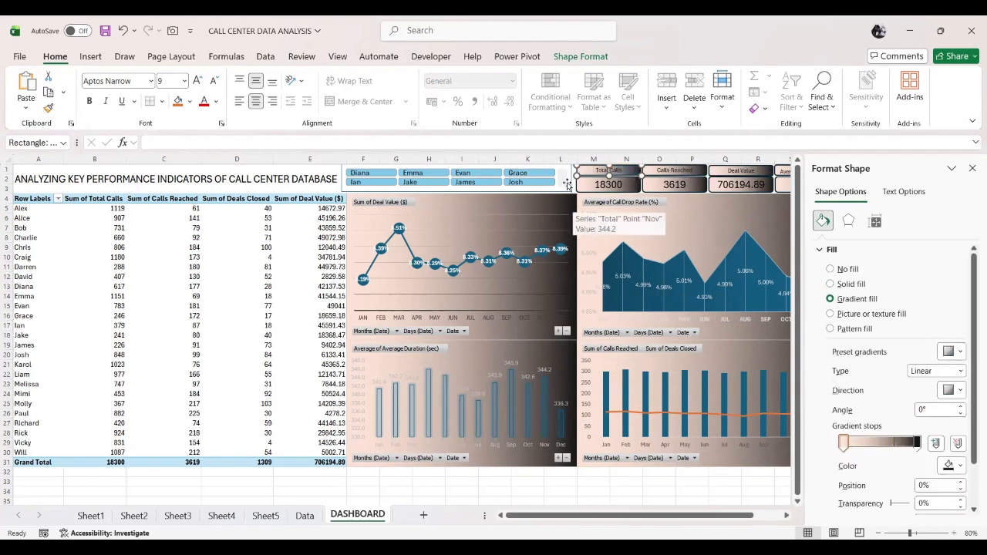
scroll(568, 185, "down", 1)
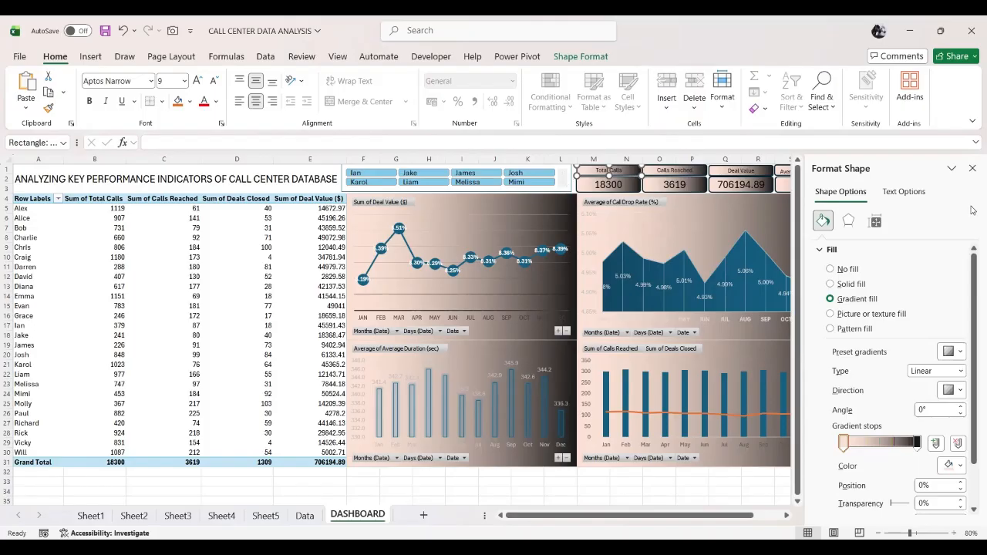
left_click(972, 168)
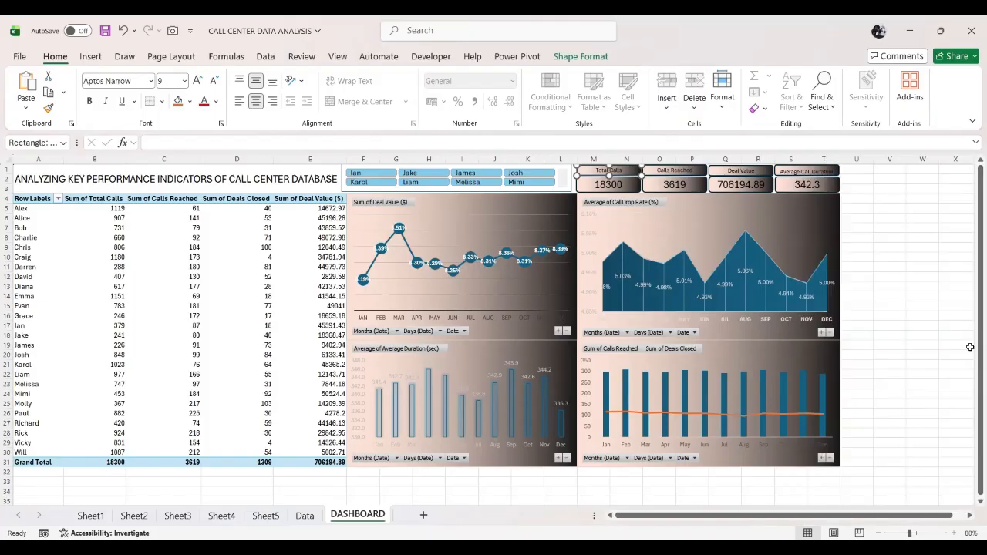
Start a new slicer style for the Name slicer and open the formatting of its Whole Slicer element.
left_click(562, 189)
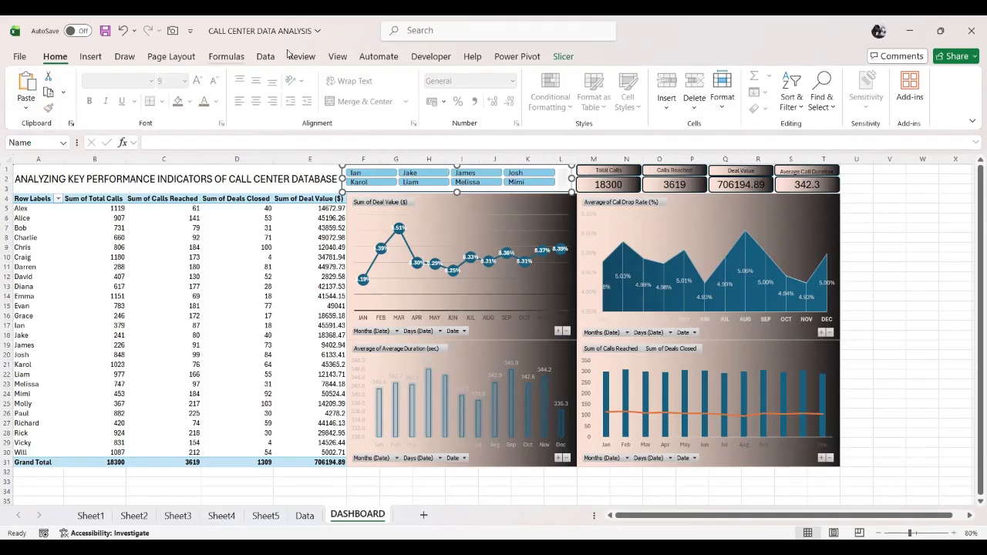
left_click(563, 58)
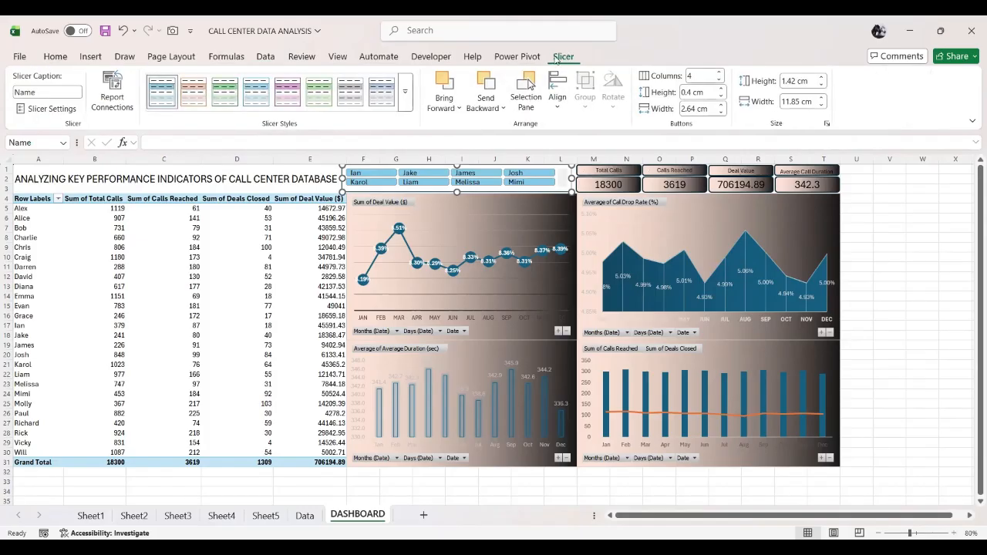
left_click(404, 102)
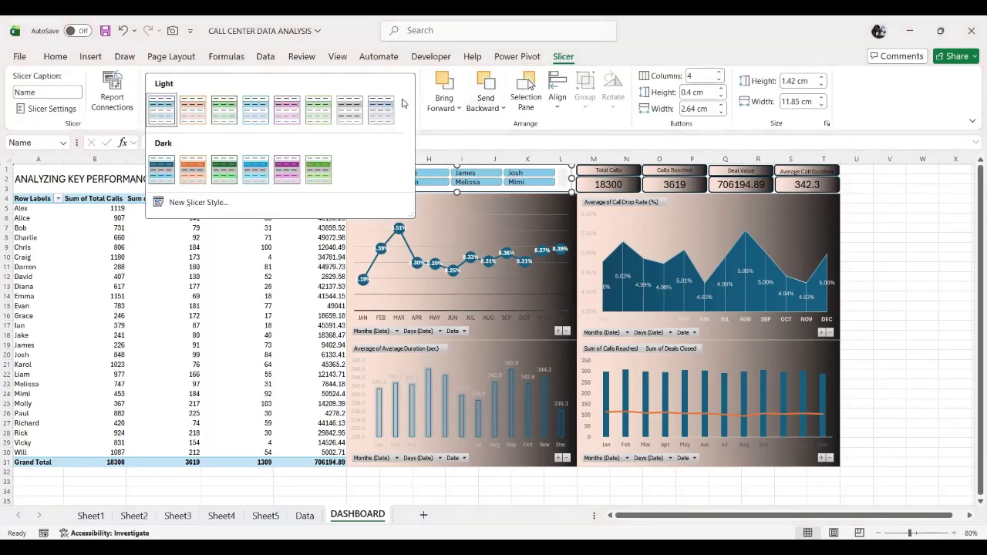
left_click(198, 202)
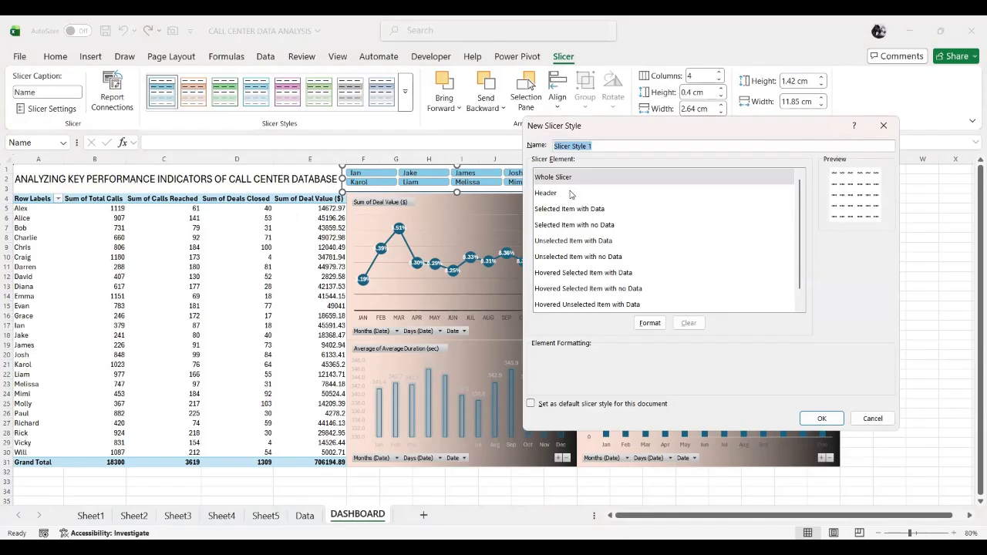
left_click(647, 324)
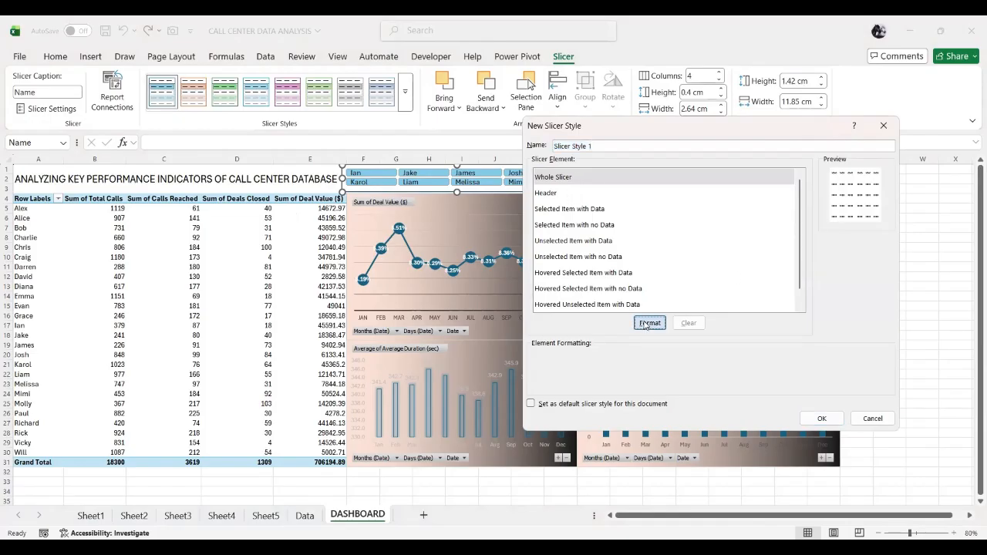
Give the whole slicer element a horizontal two-color gradient fill from white to dark brown and save Slicer Style 1.
left_click(646, 127)
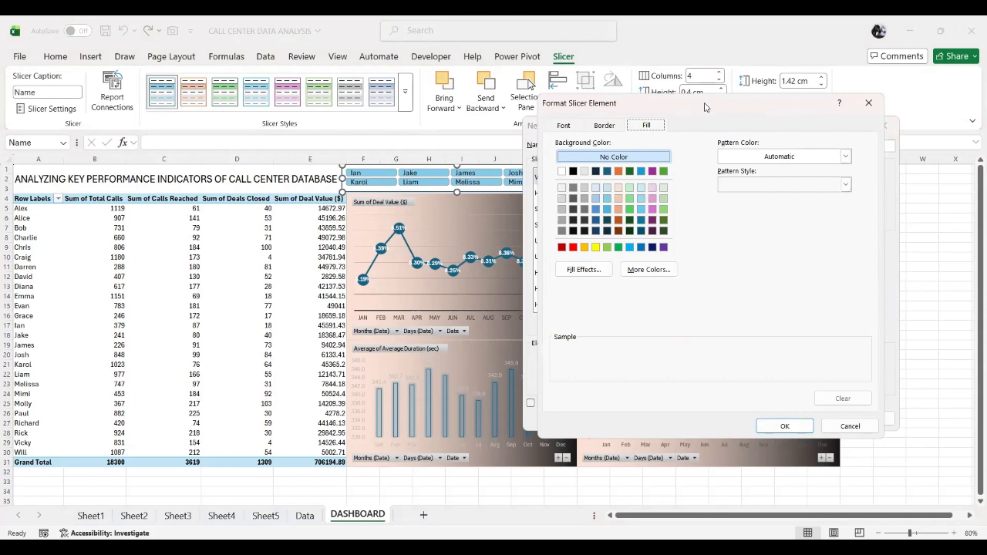
left_click_drag(704, 107, 282, 127)
left_click(162, 289)
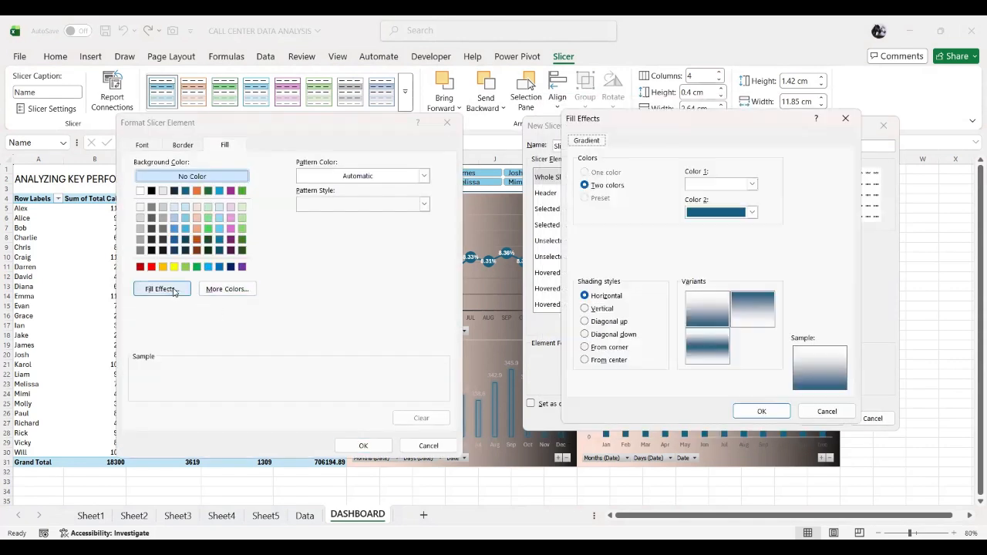
left_click(738, 214)
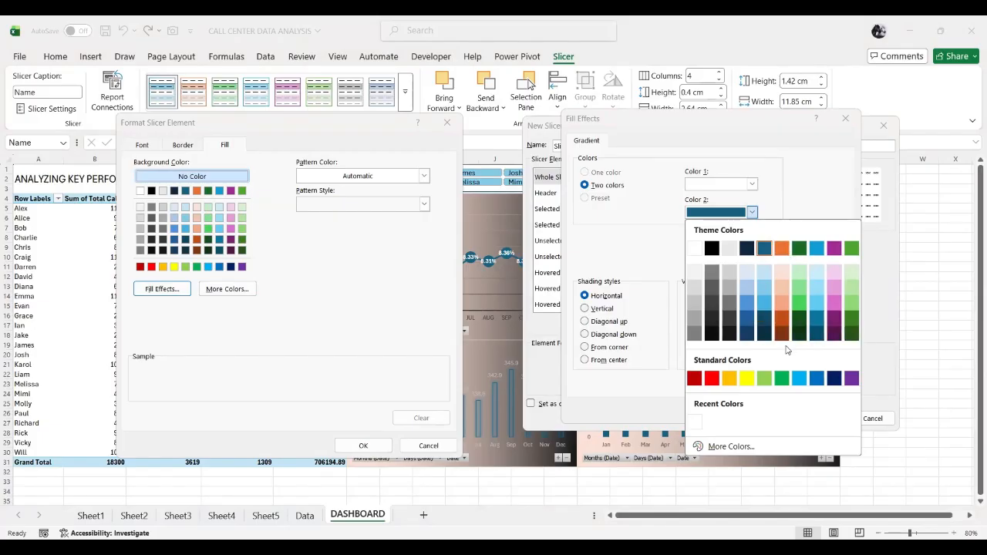
left_click(782, 336)
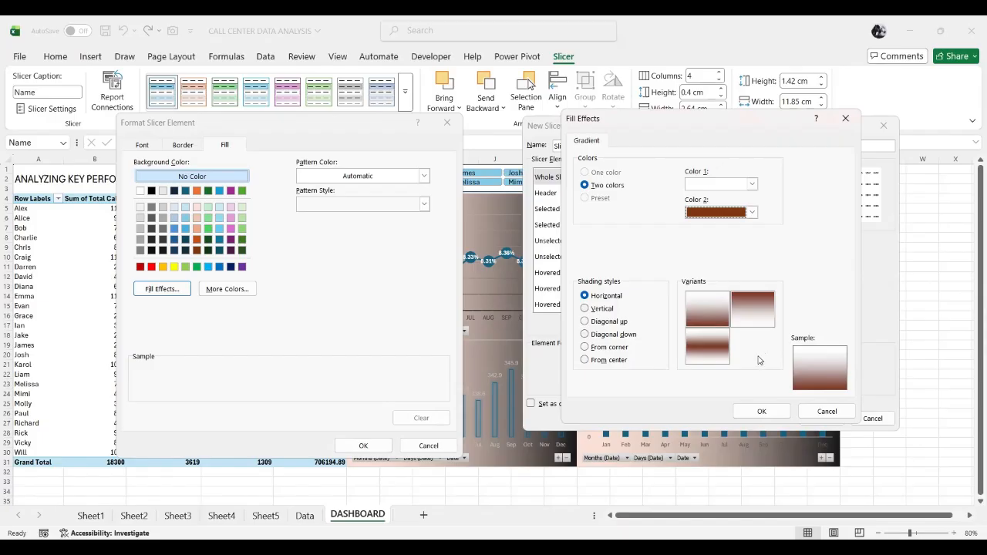
left_click(762, 413)
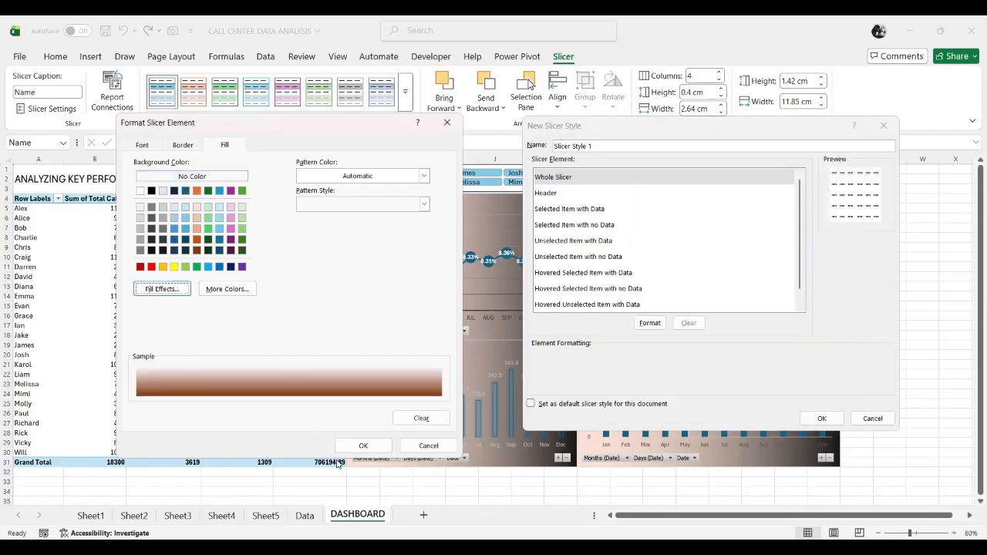
left_click(364, 447)
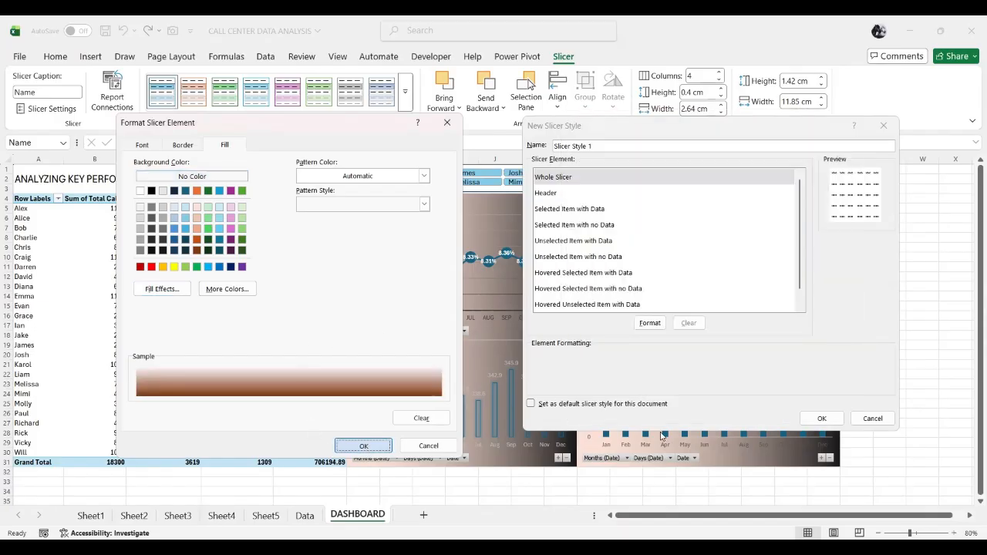
left_click(819, 420)
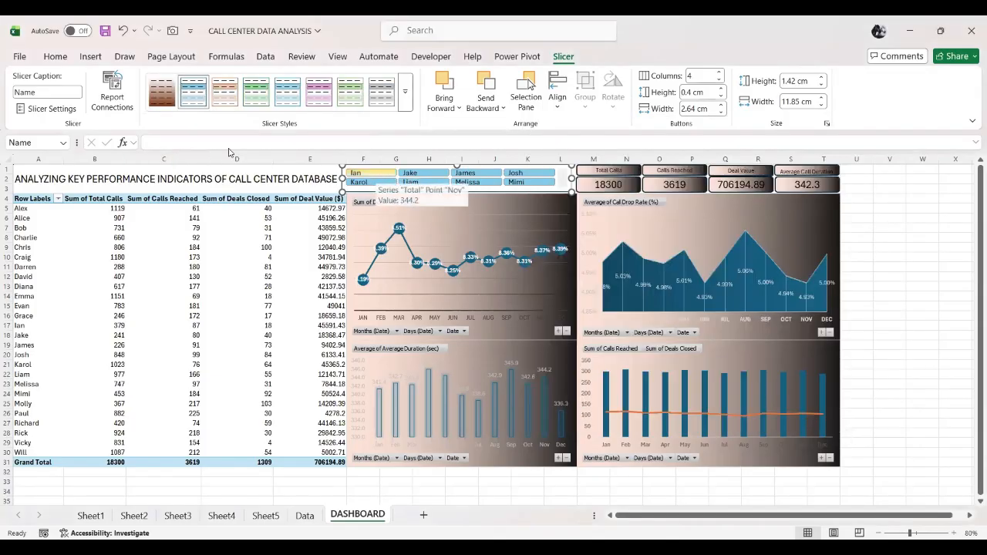
Apply the custom brown gradient style to the Name slicer and return its list to the first names.
left_click(160, 90)
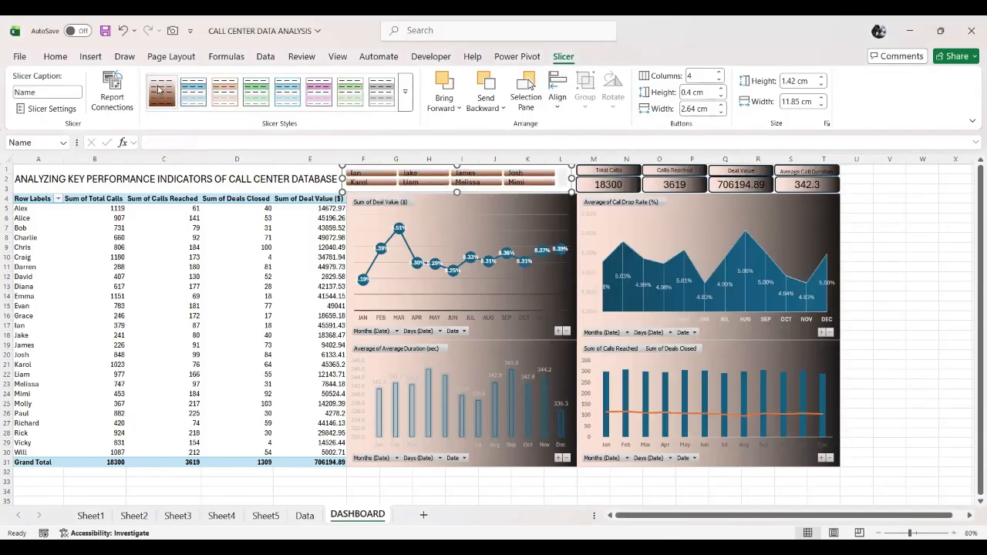
left_click(931, 340)
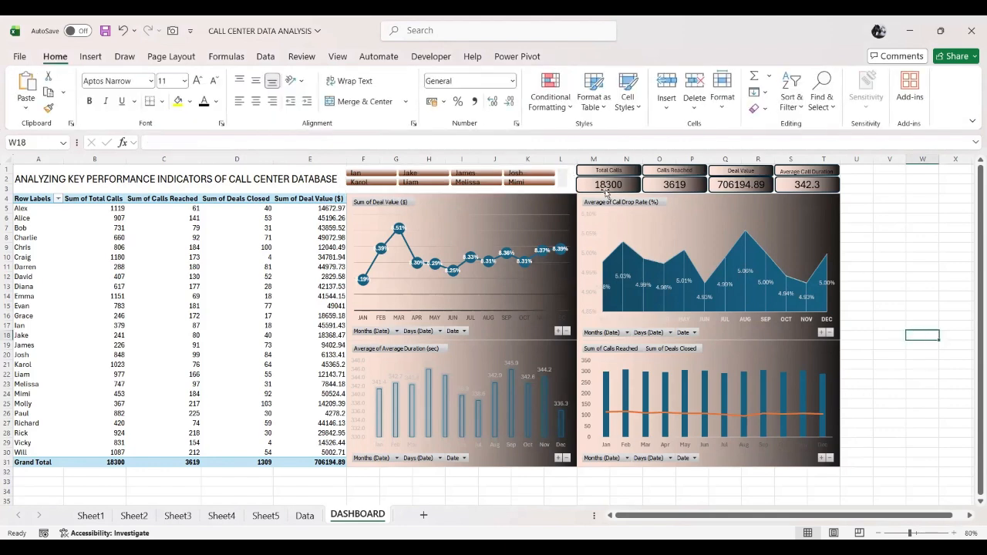
scroll(563, 178, "up", 4)
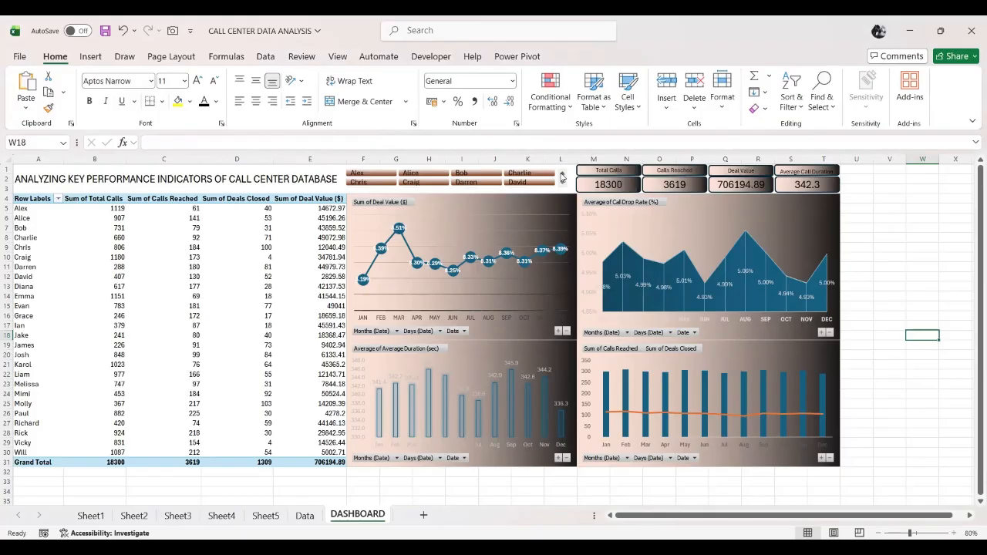
Fill the whole agent pivot table, from the header row to the Grand Total row, with dark brown from the standard colors.
left_click(193, 178)
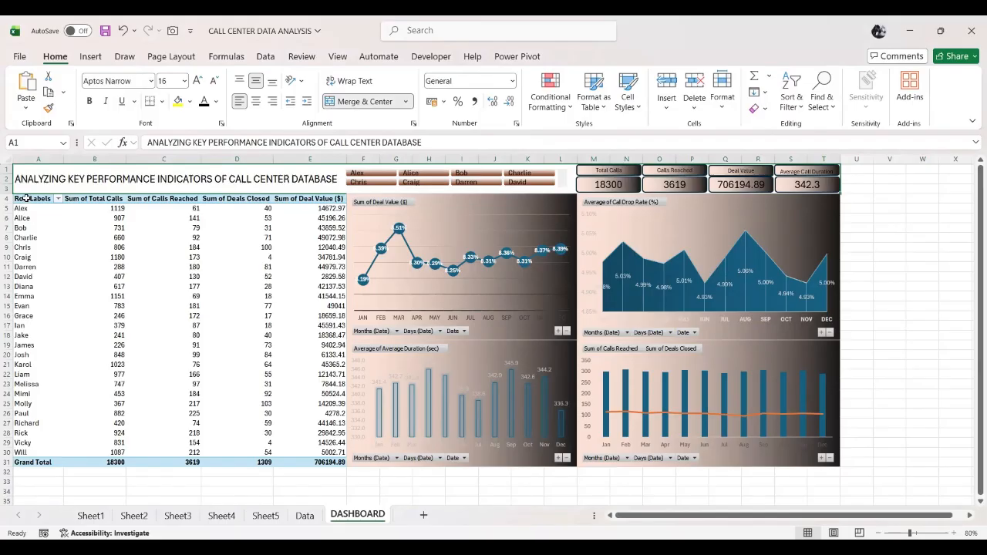
left_click_drag(25, 198, 306, 457)
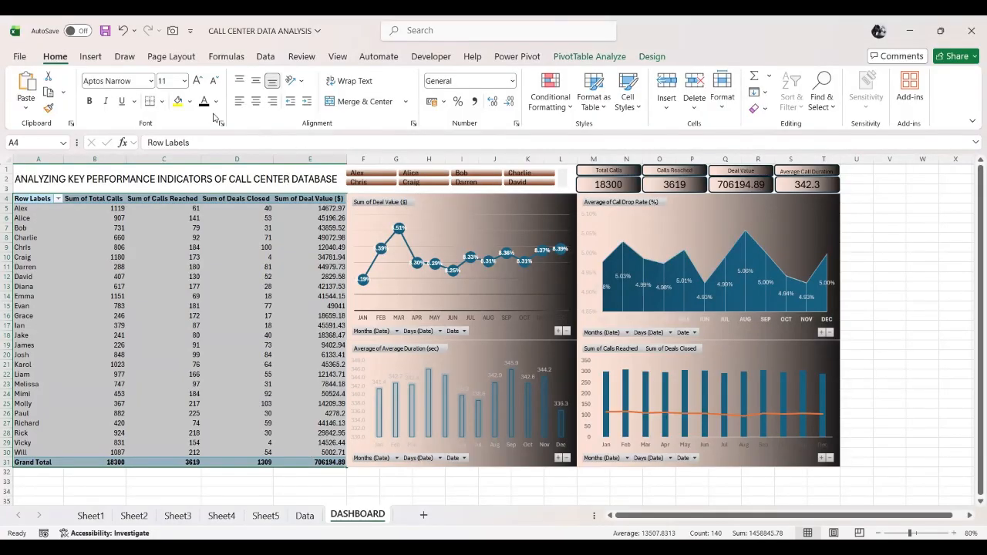
left_click(188, 102)
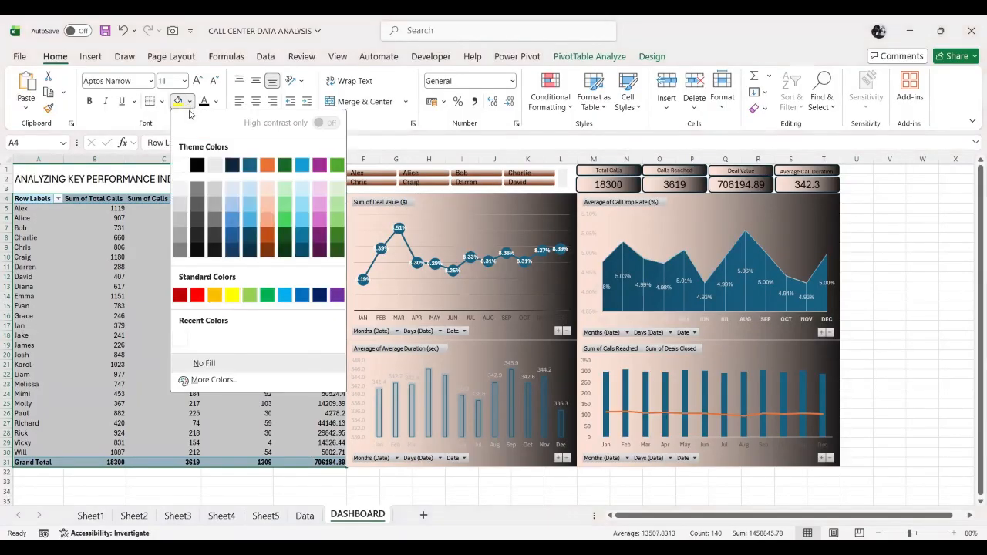
left_click(235, 383)
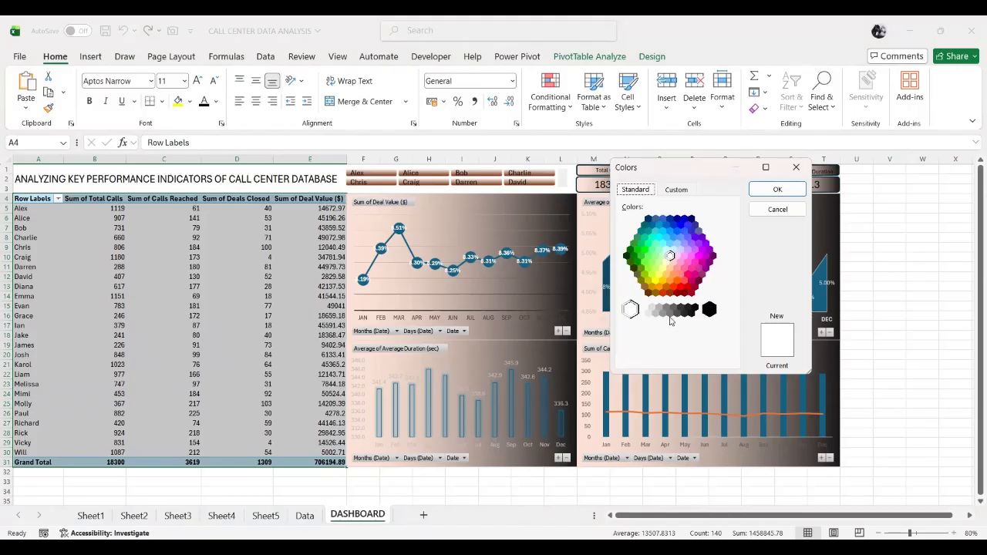
left_click(648, 293)
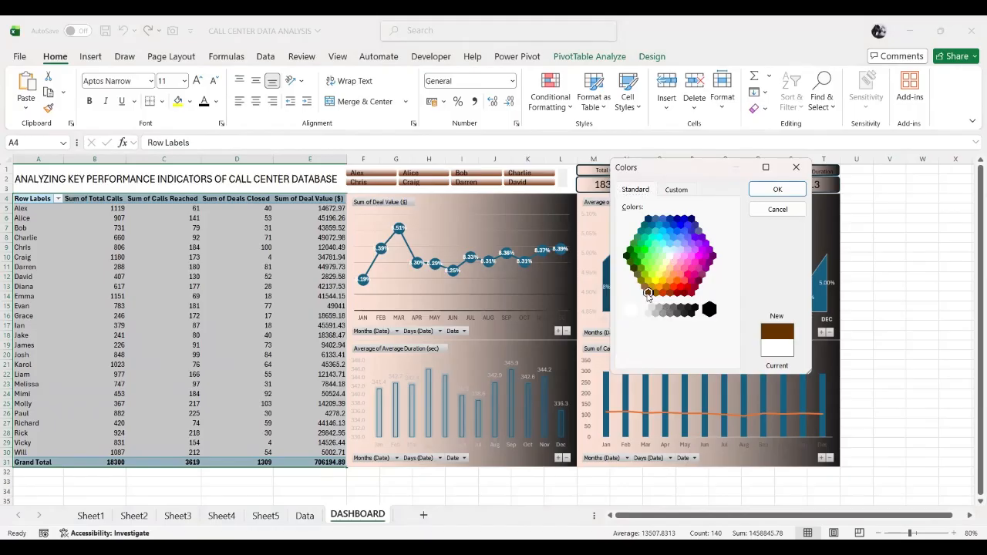
left_click(677, 257)
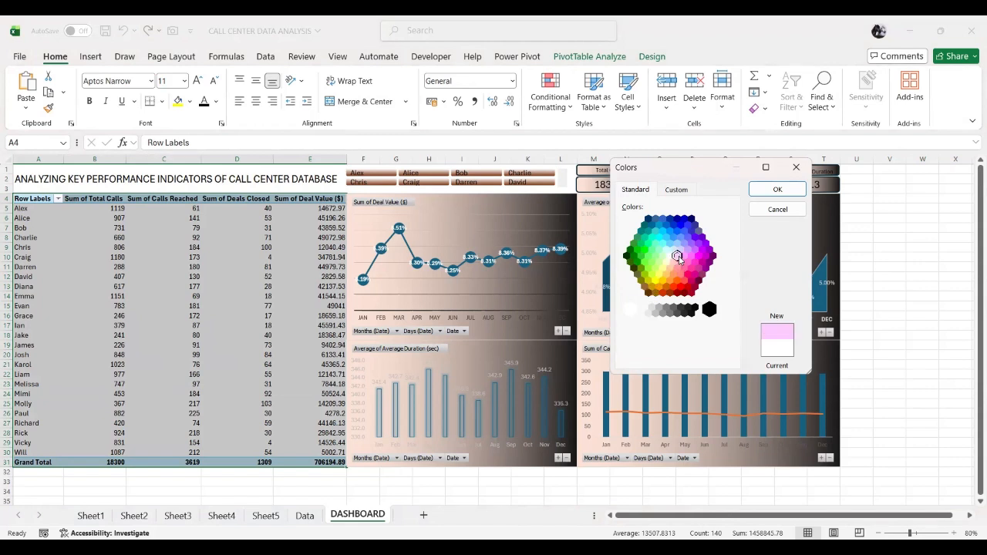
left_click(649, 293)
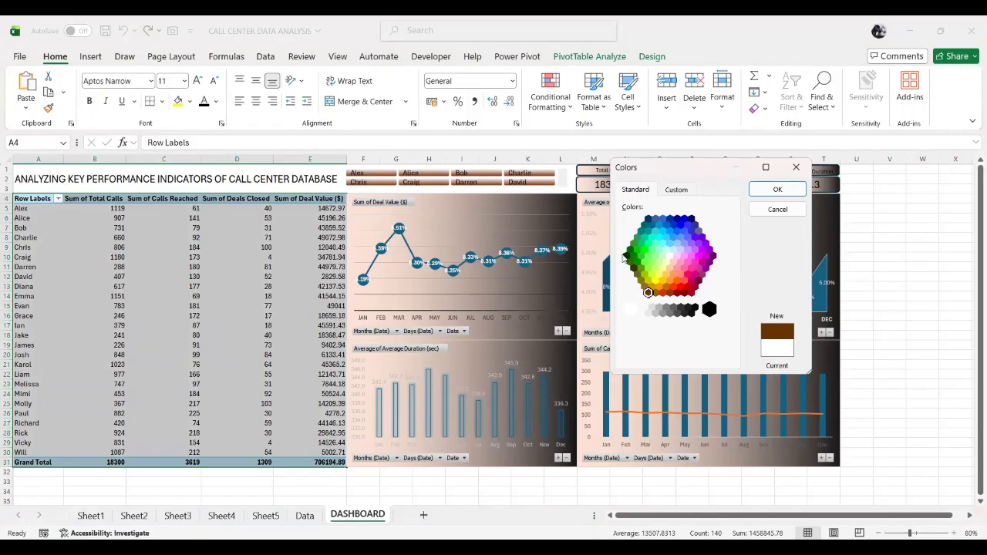
left_click(655, 280)
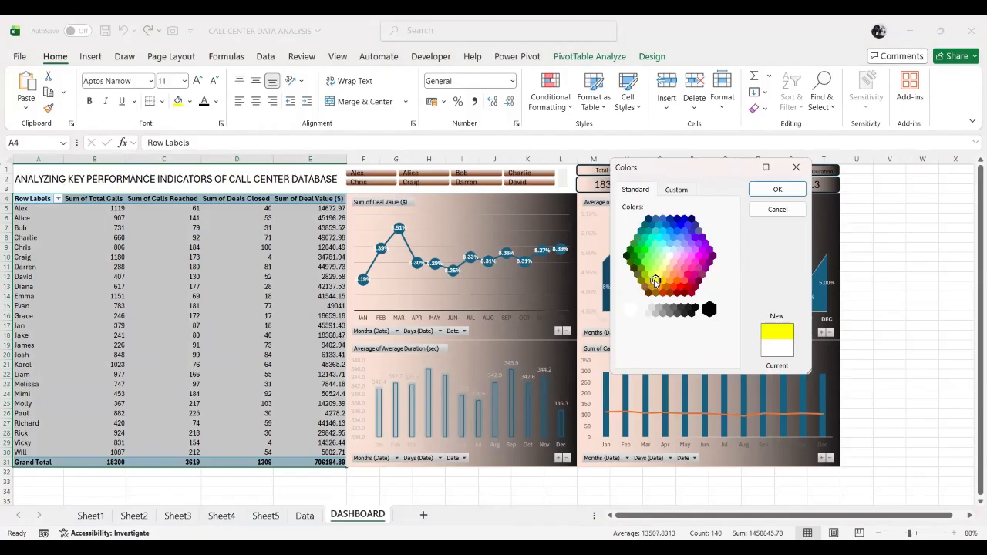
left_click(649, 292)
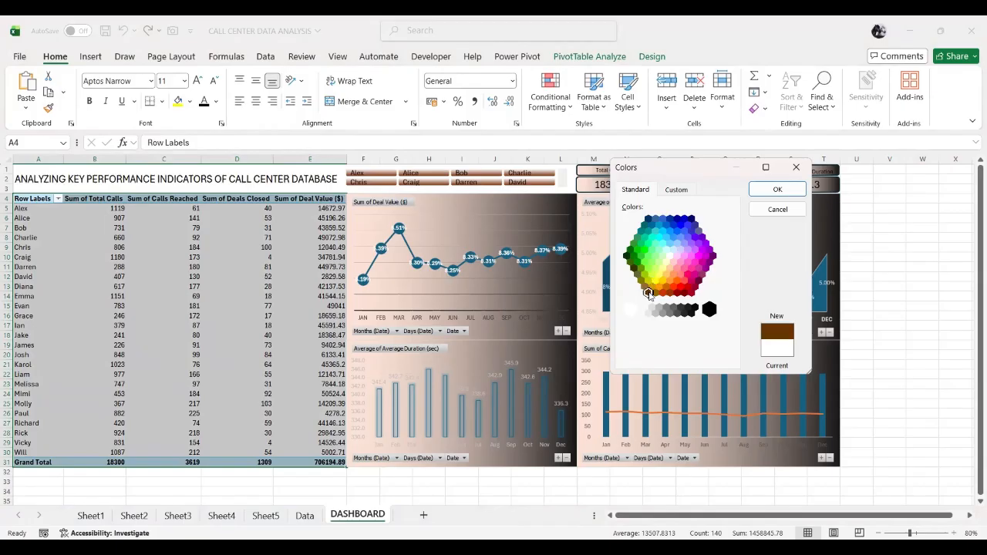
left_click(764, 191)
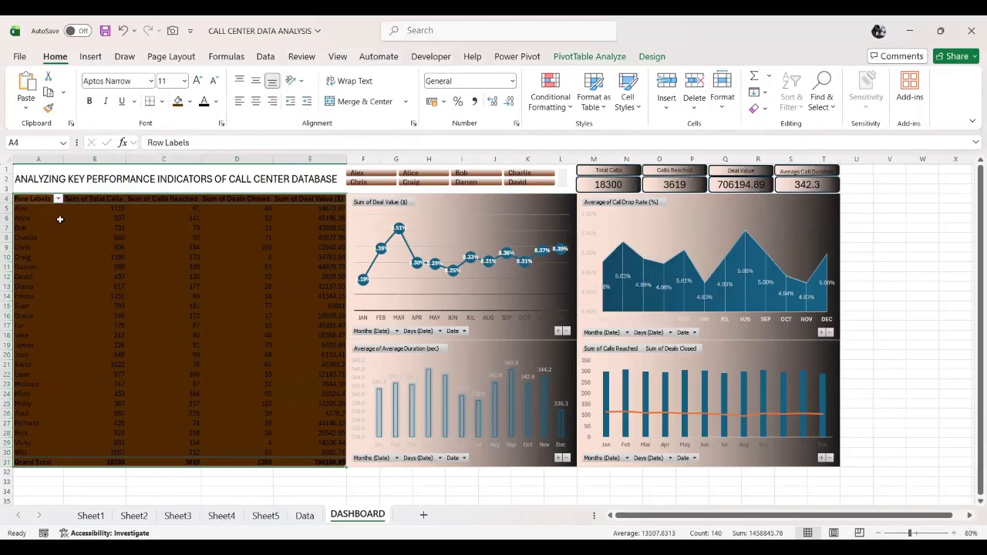
Set the font color of the entire agent pivot table to the lightest orange theme shade.
left_click_drag(30, 198, 317, 463)
left_click(216, 101)
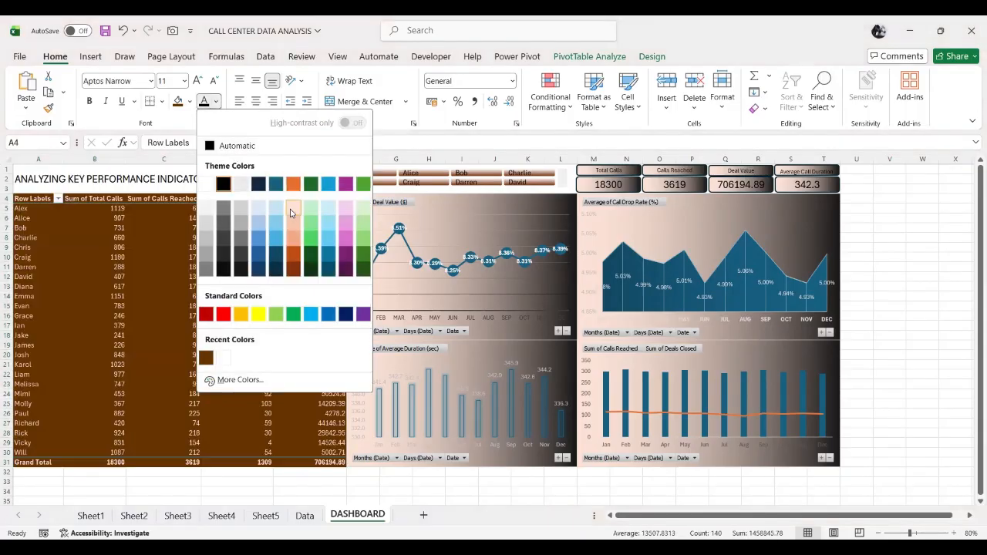
left_click(291, 216)
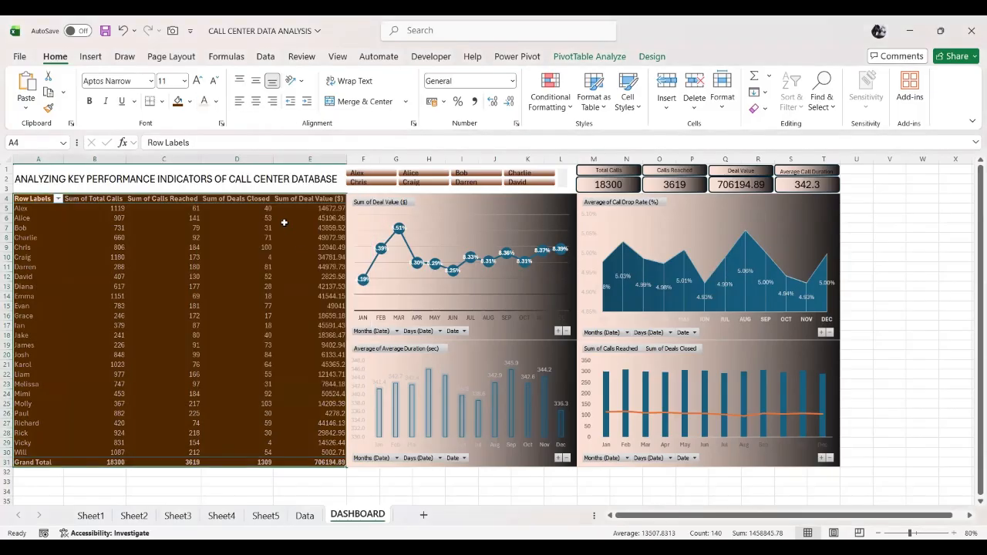
left_click(931, 295)
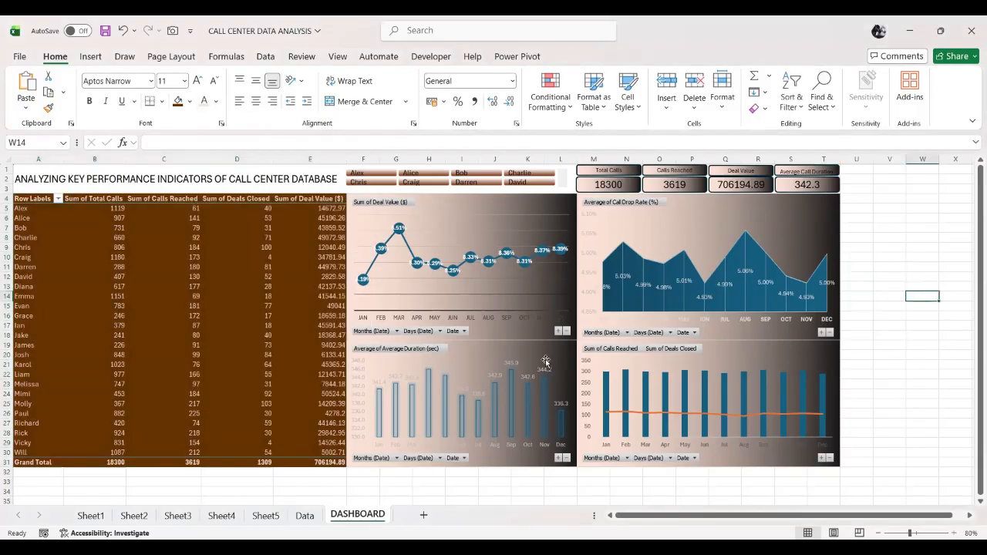
Apply the same dark brown fill and light orange font color to the merged dashboard title cell.
left_click(106, 177)
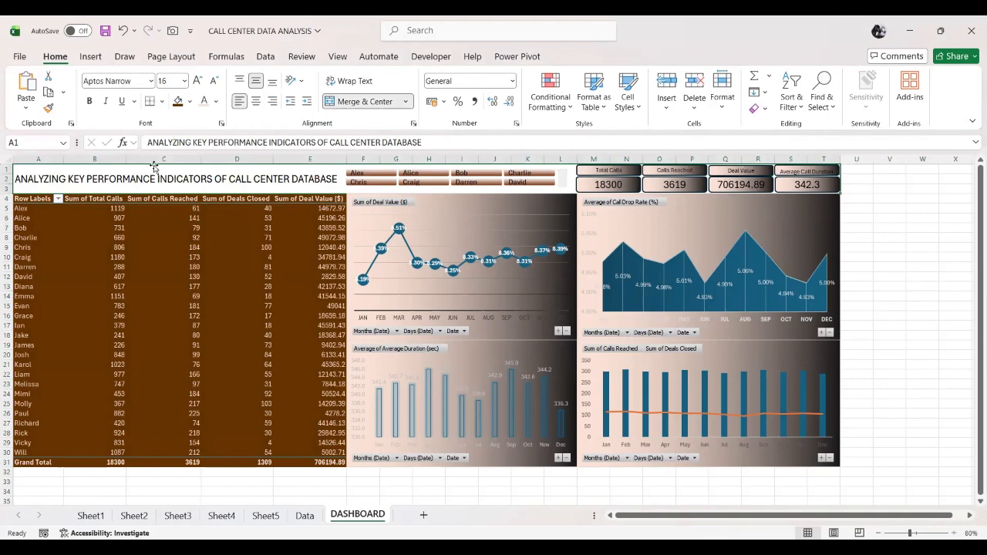
left_click(177, 101)
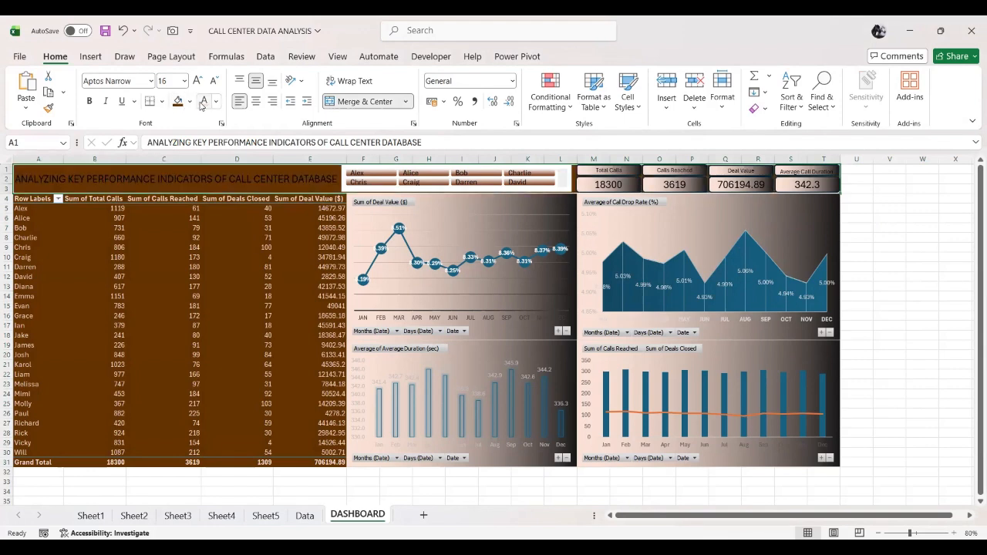
left_click(203, 103)
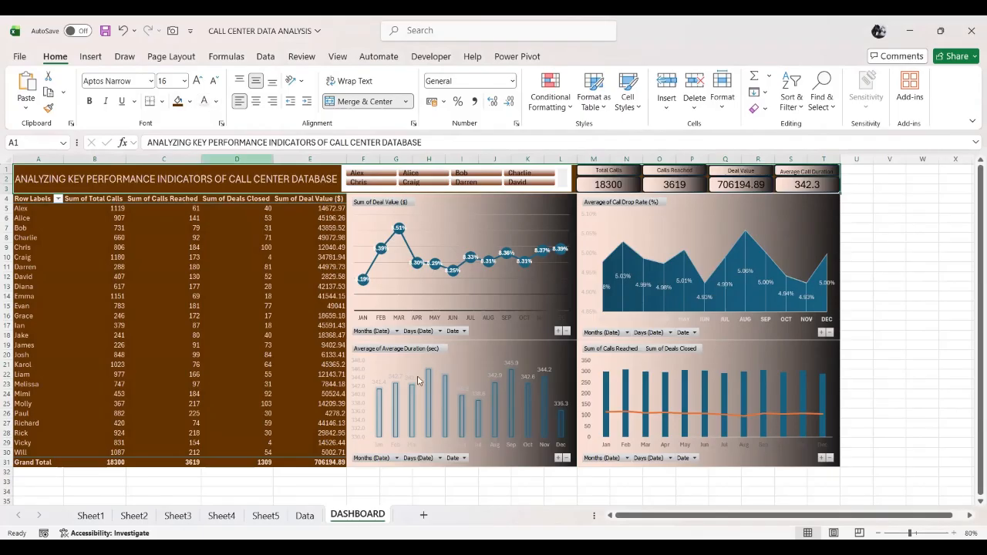
left_click(889, 383)
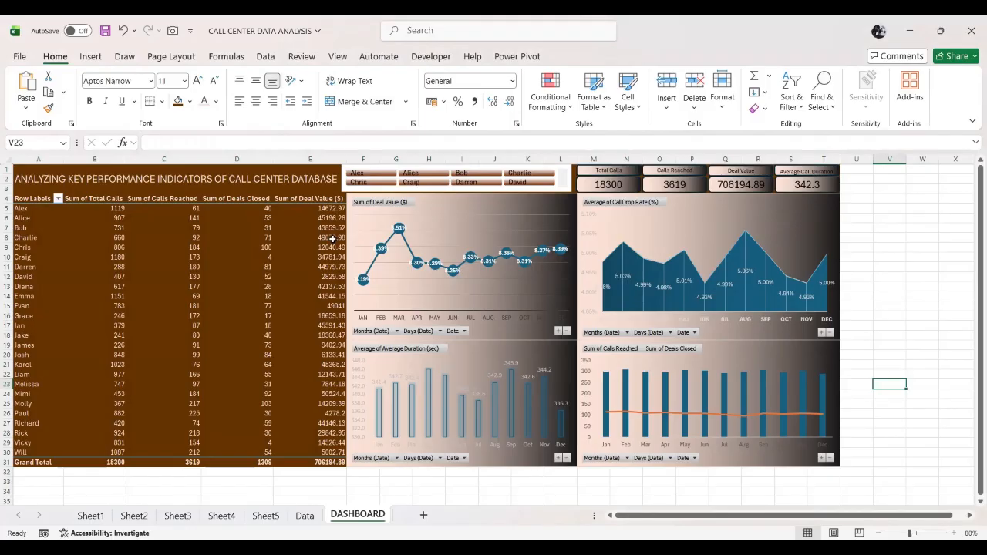
Test the Name slicer by filtering the dashboard to several individual agents one after another.
left_click(410, 172)
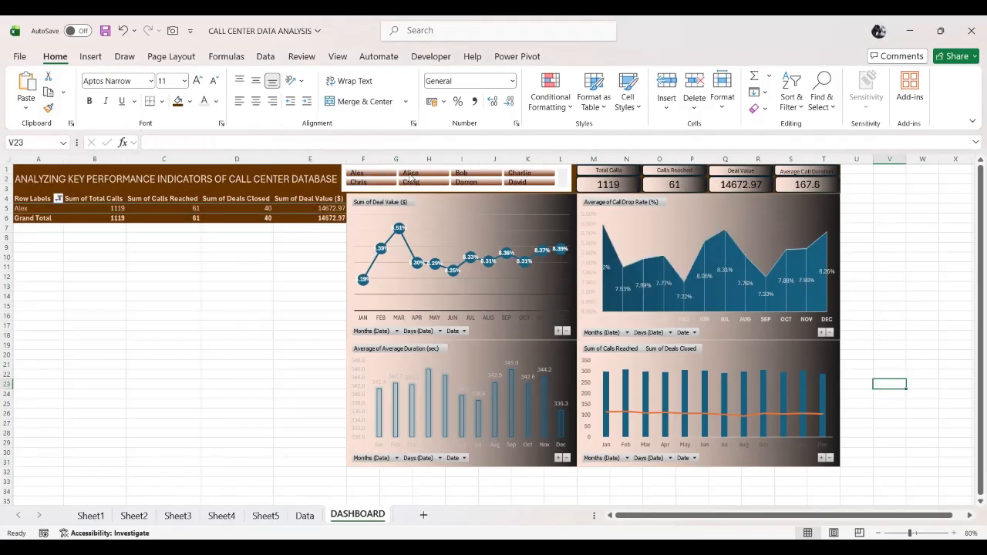
left_click(474, 171)
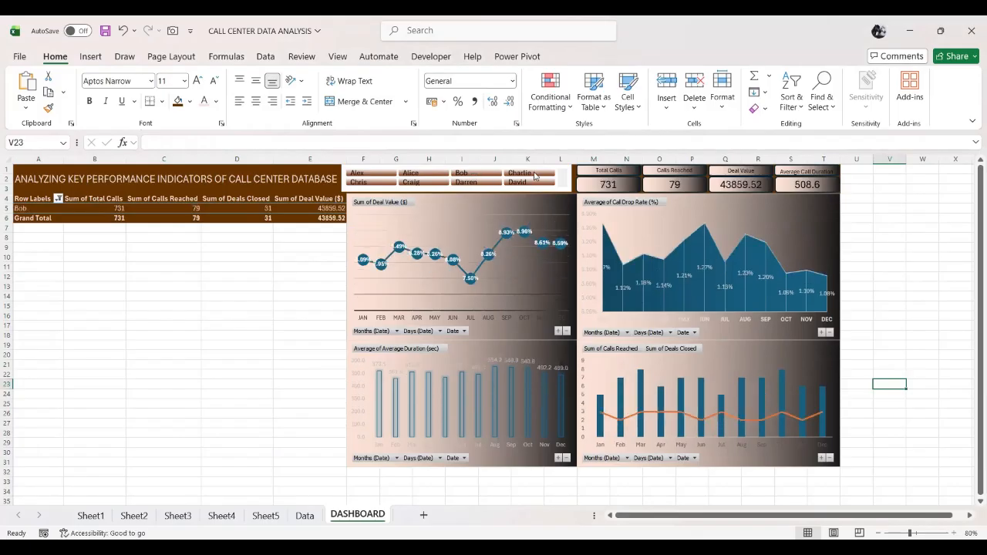
left_click(536, 174)
left_click(537, 183)
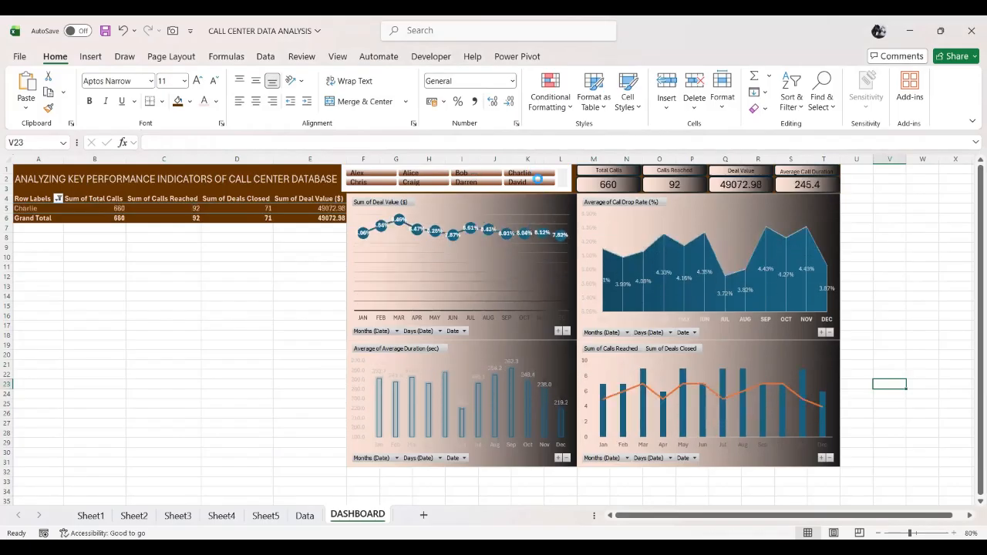
Filter the dashboard to one more agent and clear the filter from the Name slicer.
left_click(361, 184)
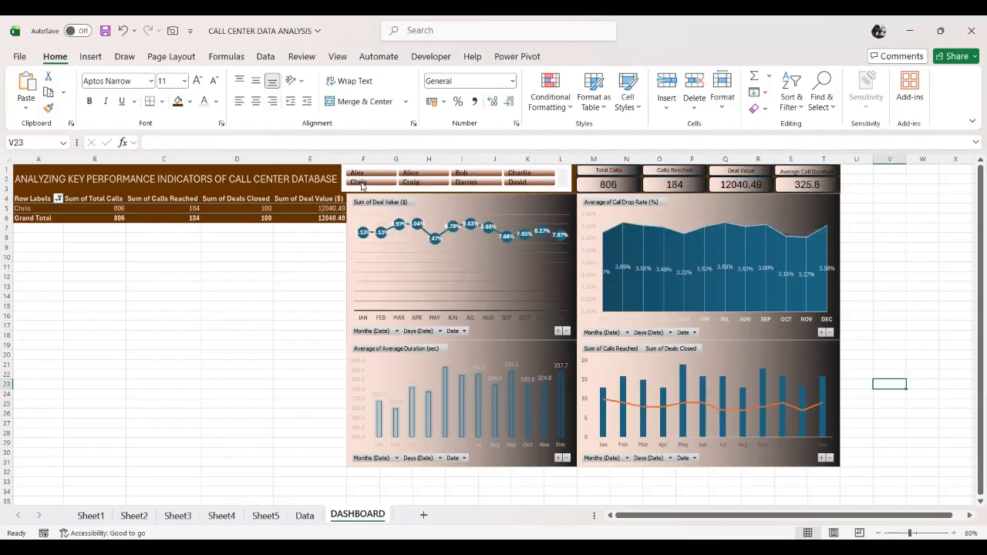
left_click(561, 178)
right_click(569, 244)
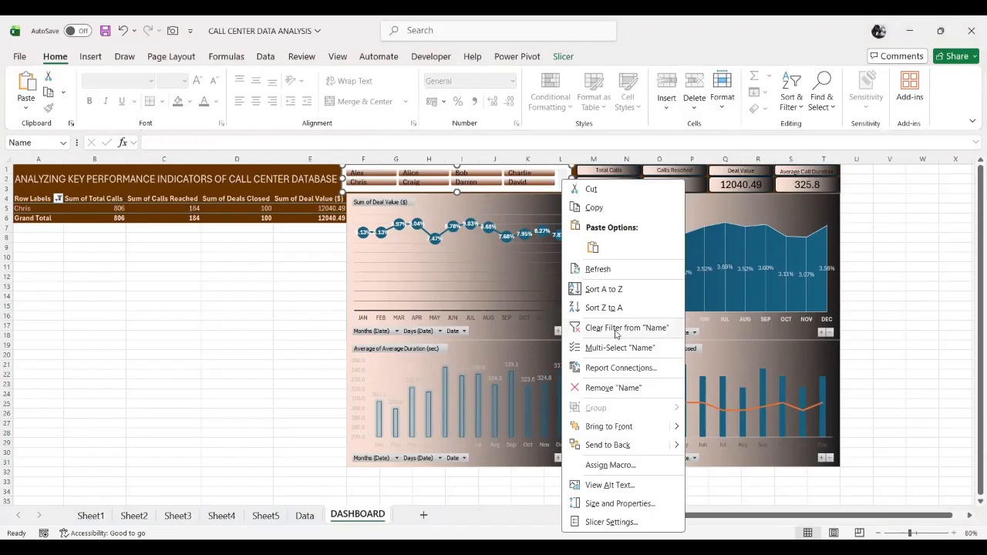
left_click(616, 328)
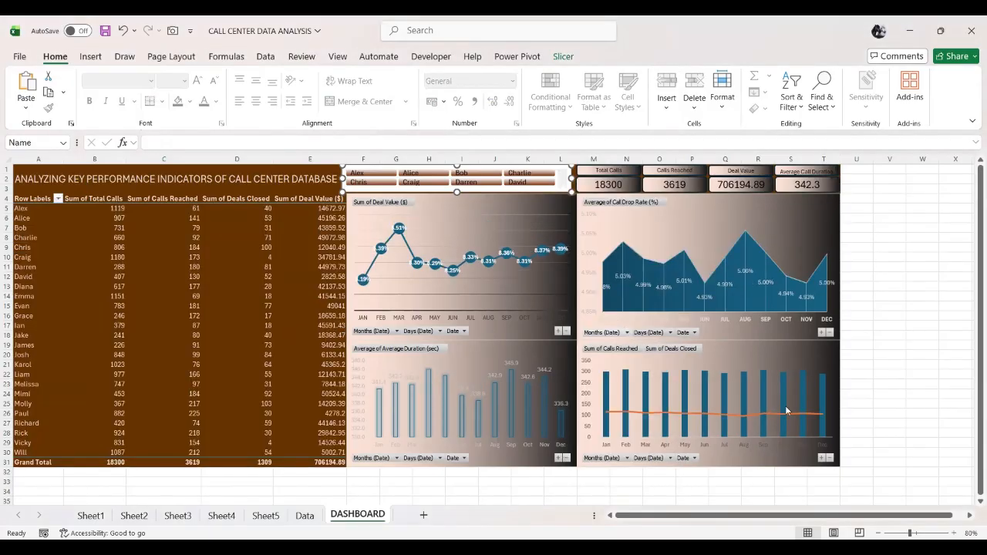
Remove the gridlines from the Sum of Deal Value chart and rotate its data labels with Rotate Text Up.
left_click(528, 202)
left_click(592, 202)
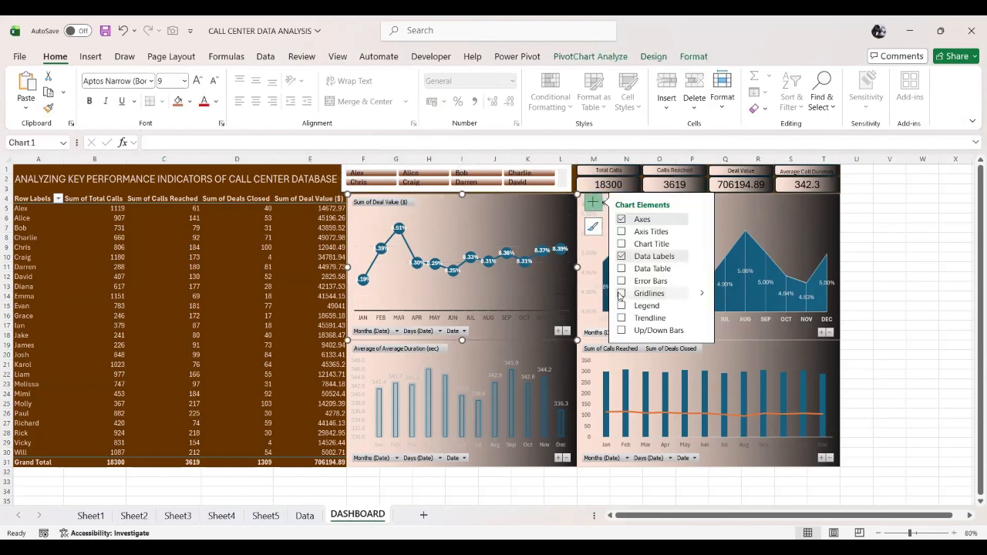
left_click(416, 265)
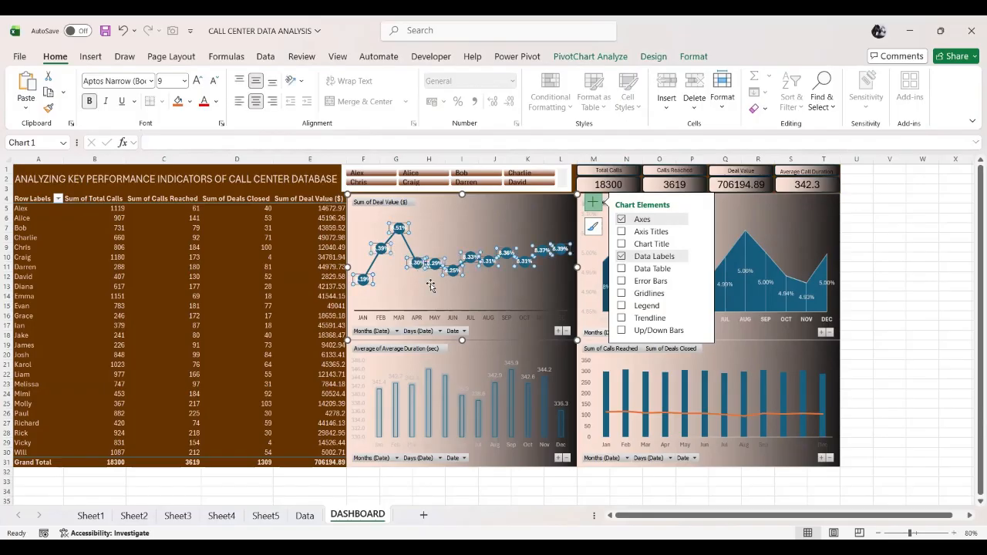
left_click(296, 80)
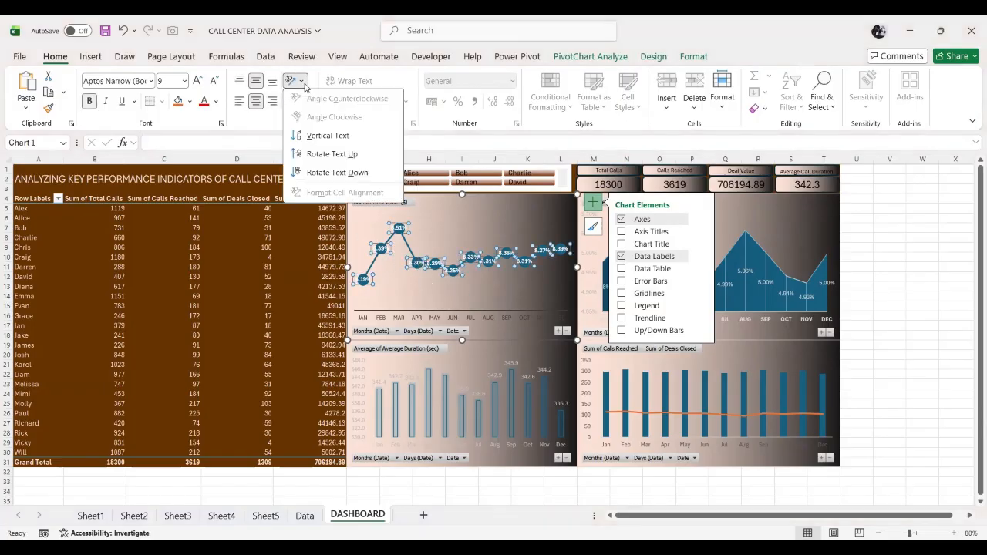
left_click(320, 152)
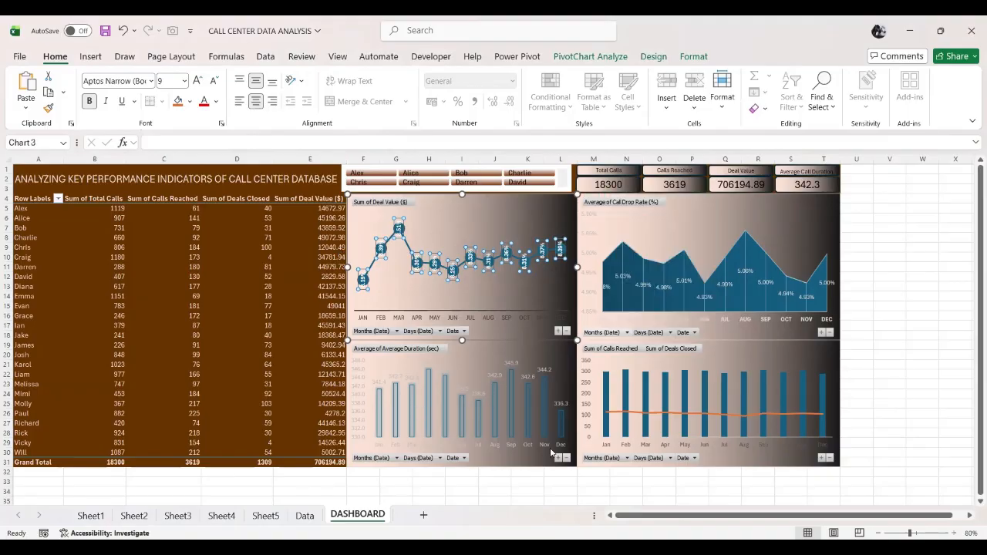
Rotate the data labels of the Average of Call Drop Rate area chart with Rotate Text Up.
left_click(547, 457)
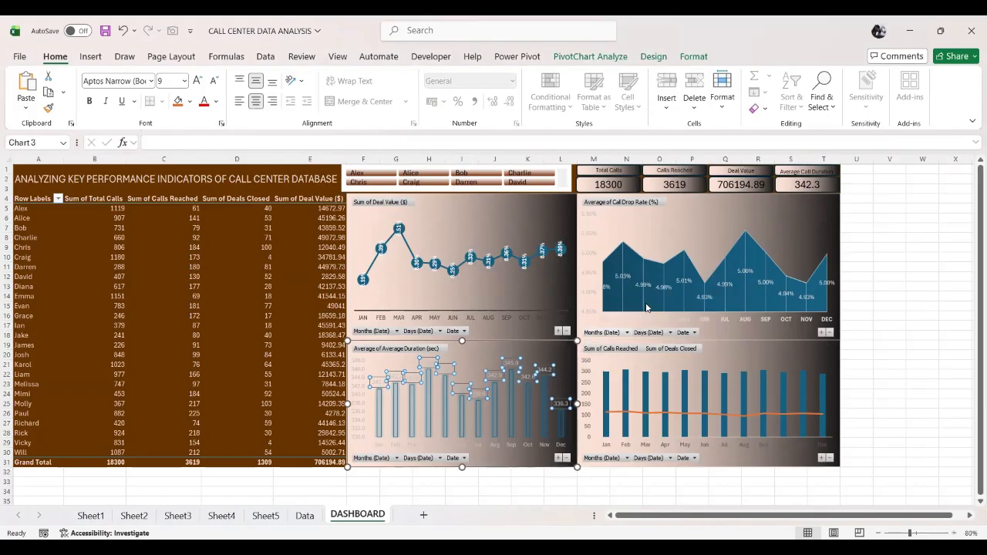
left_click(623, 276)
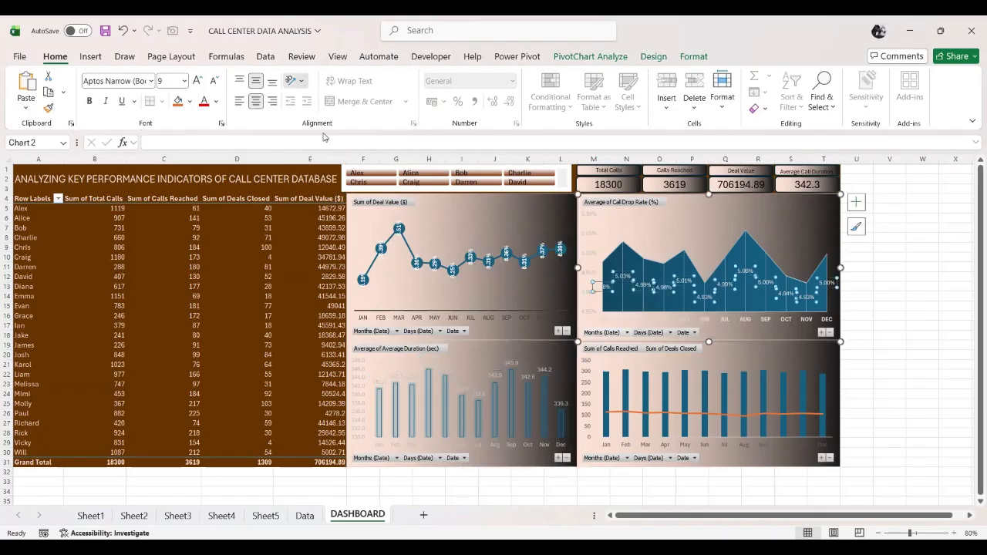
left_click(297, 81)
left_click(333, 154)
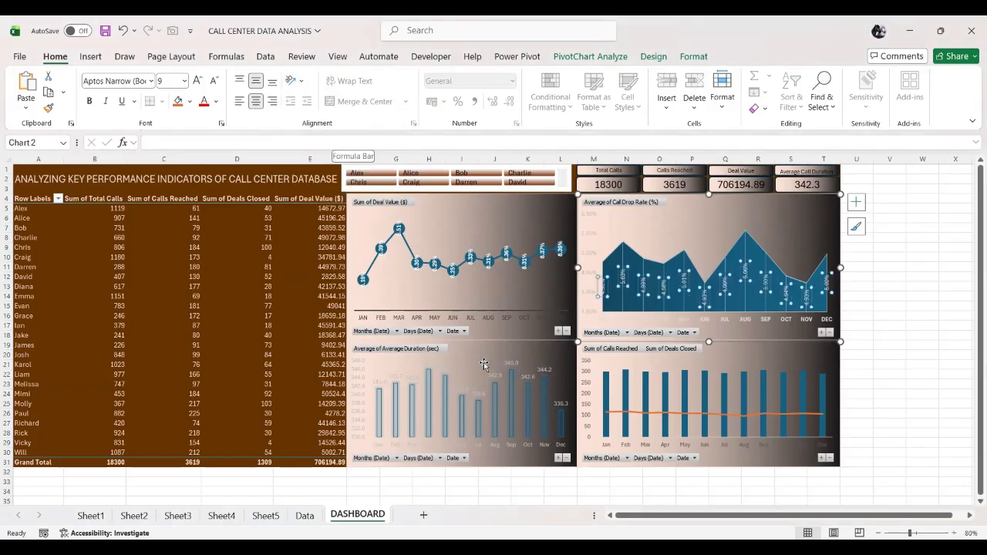
Add data labels to the Calls Reached and Deals Closed combo chart and rotate both series' labels with Rotate Text Up.
left_click(828, 373)
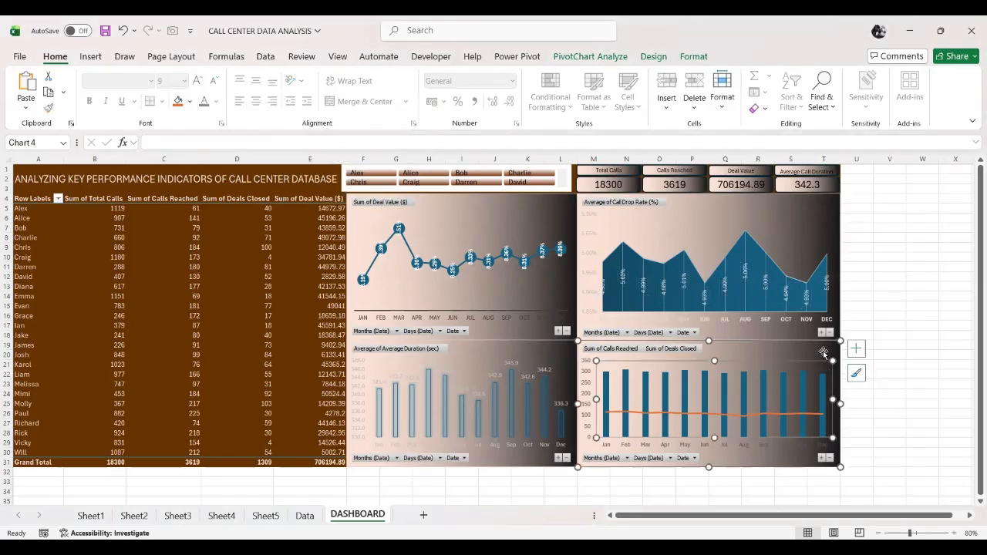
left_click(855, 348)
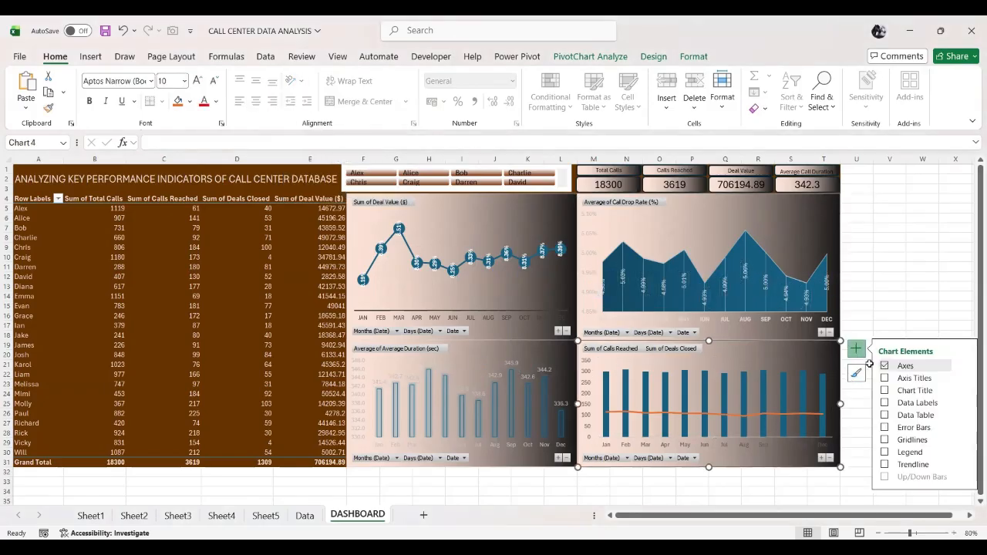
left_click(884, 402)
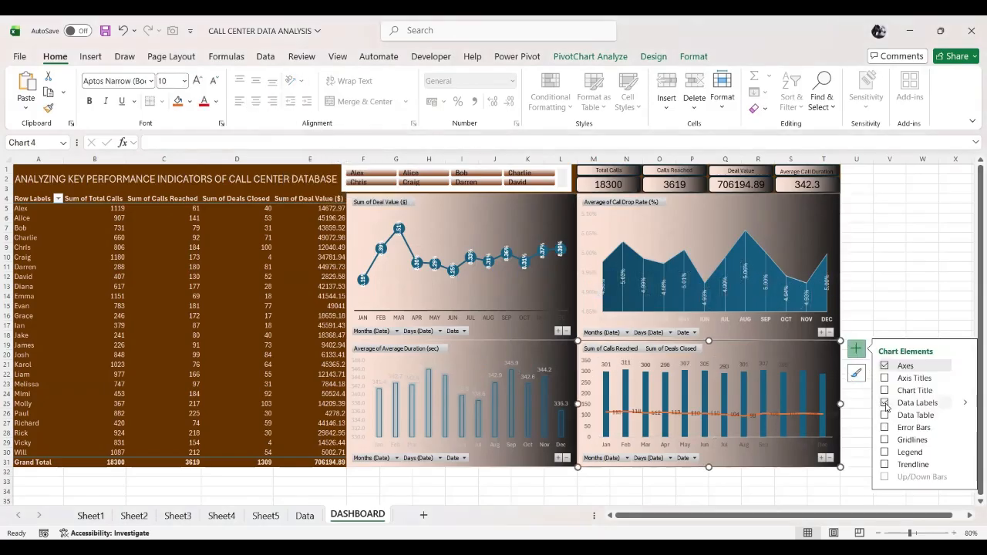
left_click(747, 364)
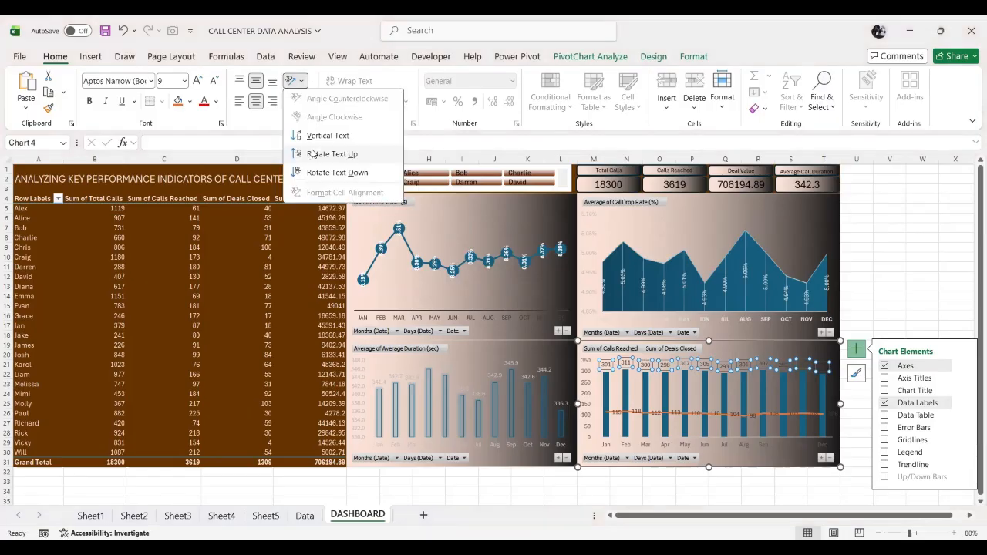
left_click(312, 154)
left_click(619, 409)
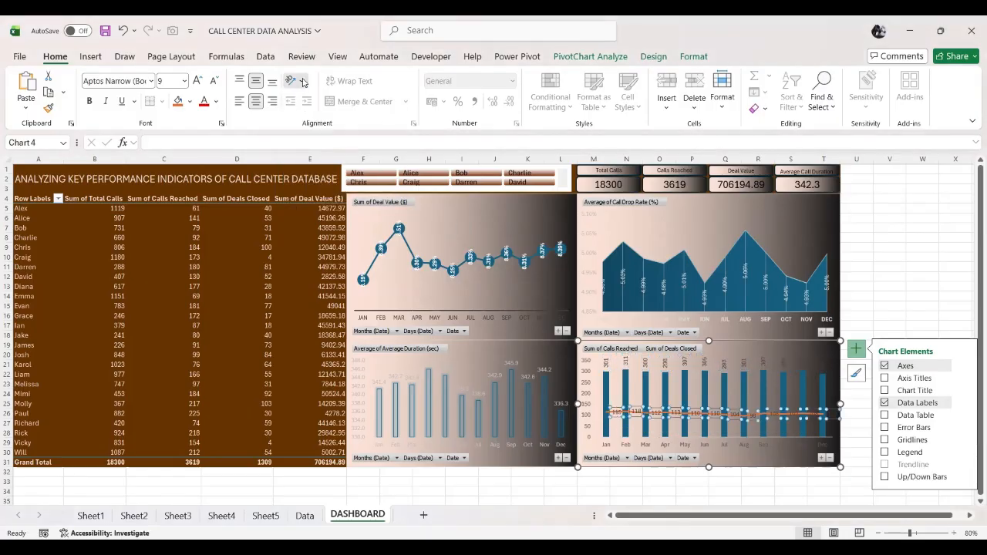
left_click(296, 81)
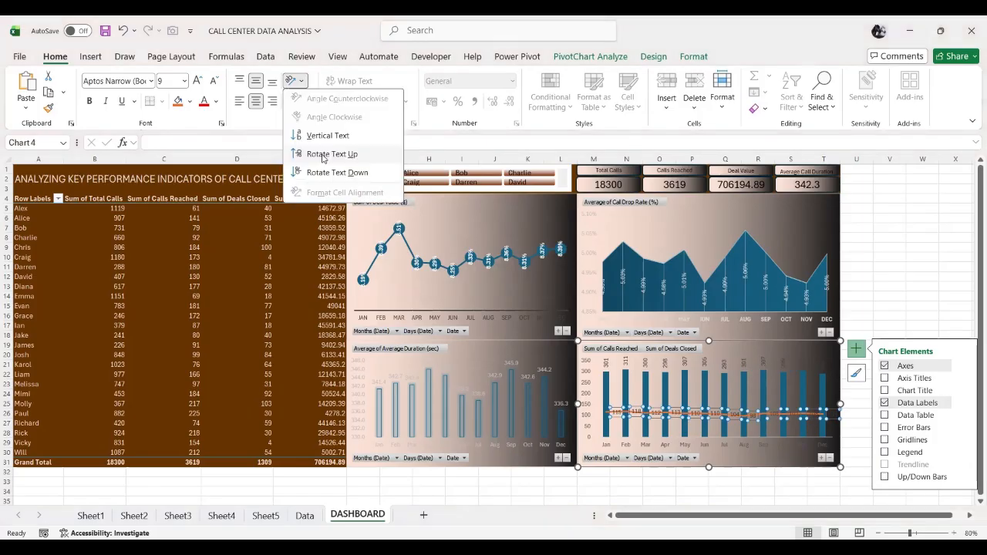
left_click(322, 155)
left_click(922, 247)
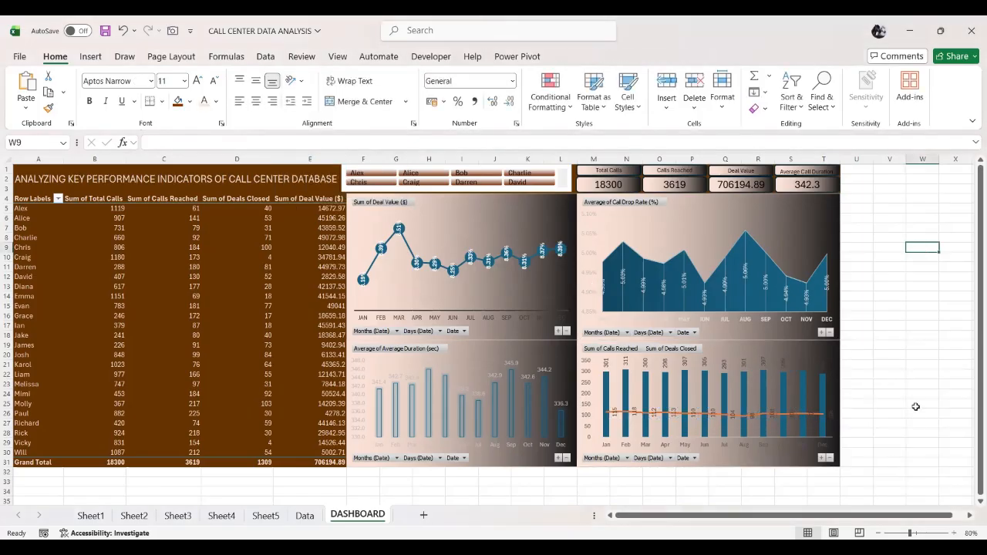
Show the dashboard in full-screen mode and zoom the sheet to 85% so the table, charts and cards all fit.
left_click(972, 124)
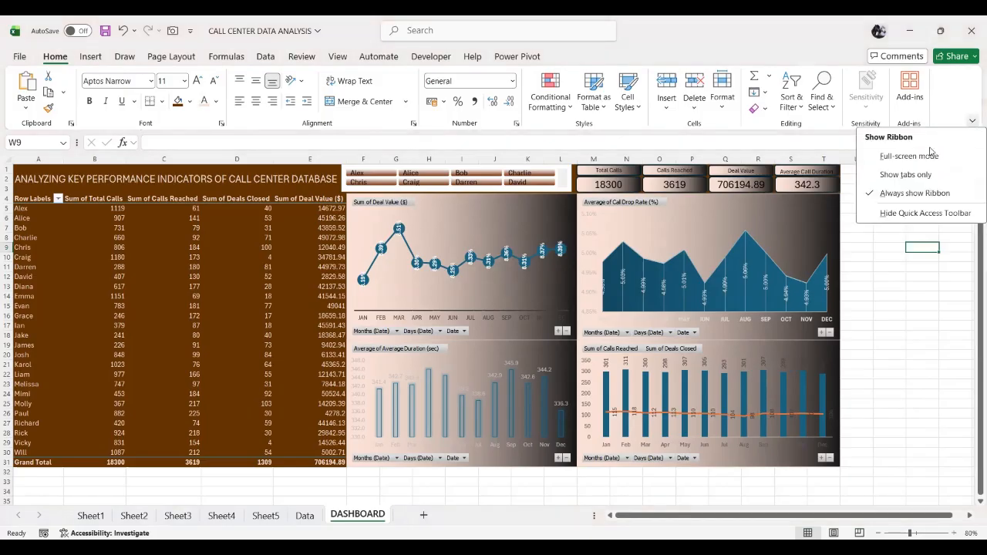
left_click(888, 157)
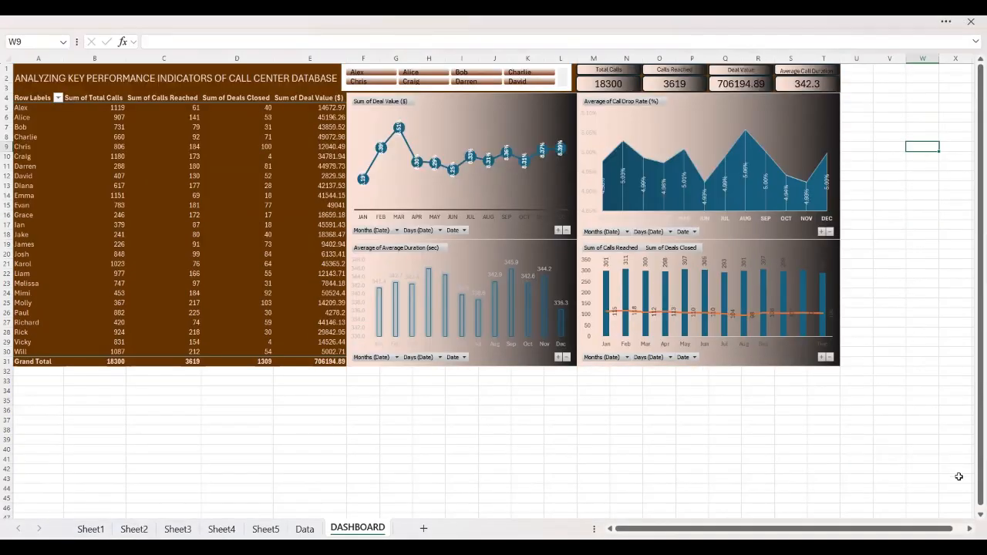
scroll(863, 329, "up", 2)
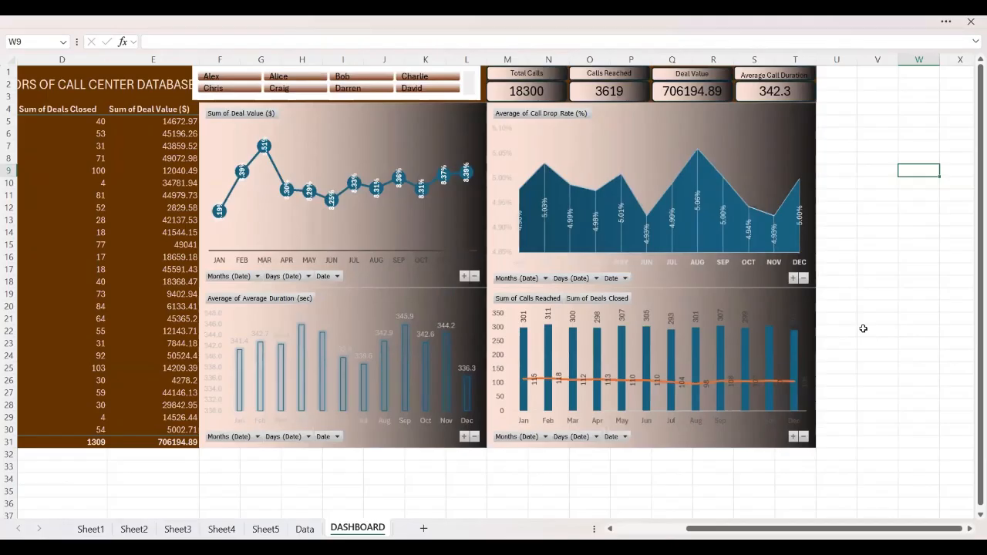
left_click_drag(964, 529, 897, 531)
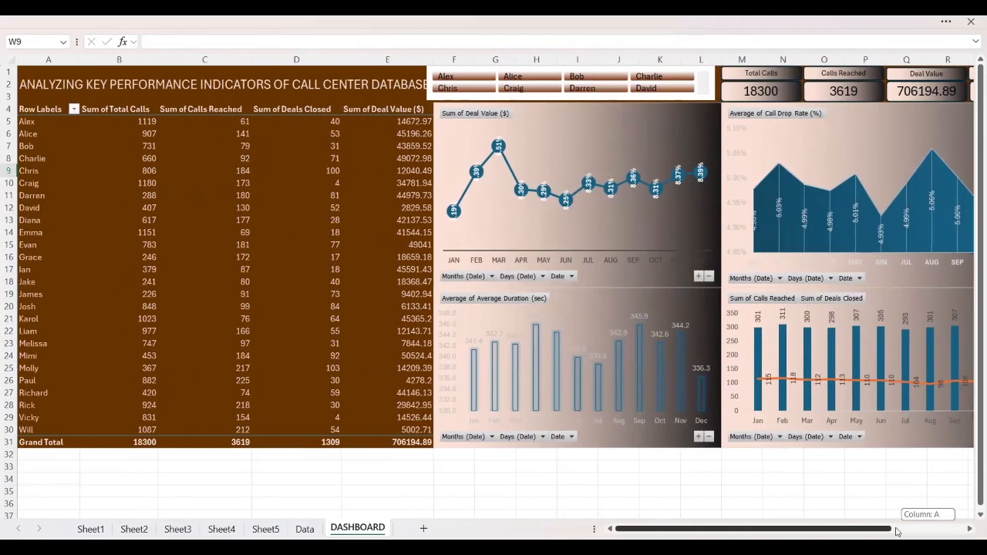
scroll(437, 390, "down", 2)
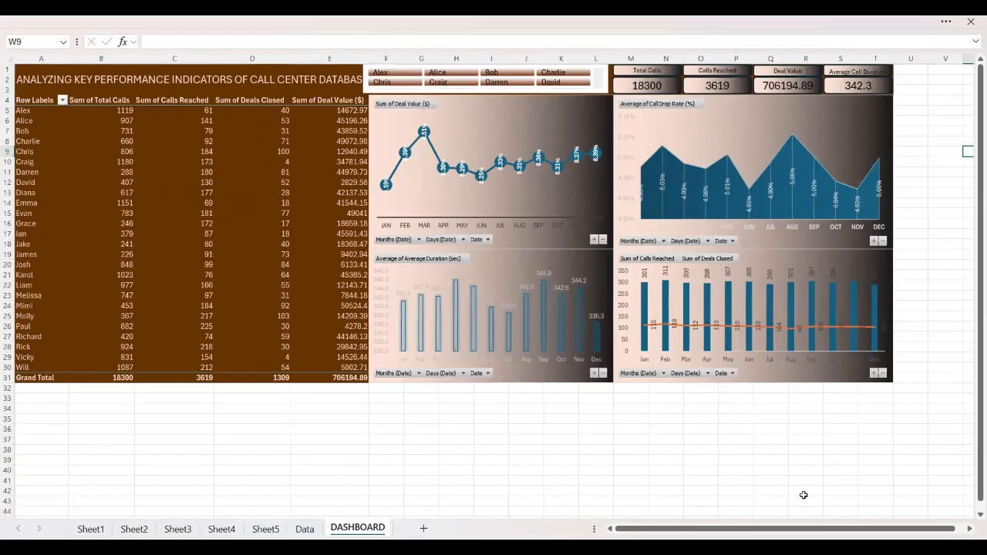
Test the Name slicer in full-screen mode on each listed agent in turn and clear its filter to show all agents.
left_click(552, 75)
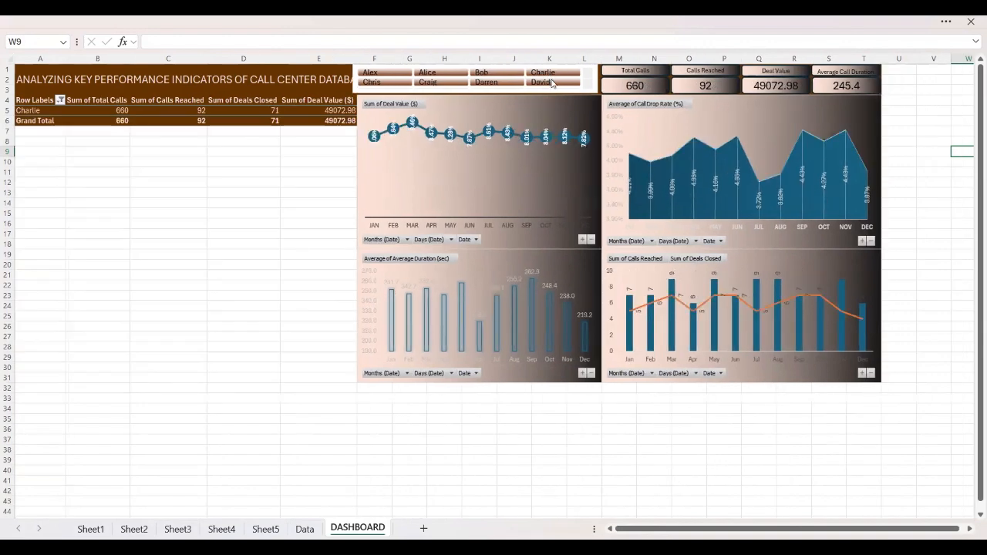
left_click(552, 82)
left_click(485, 83)
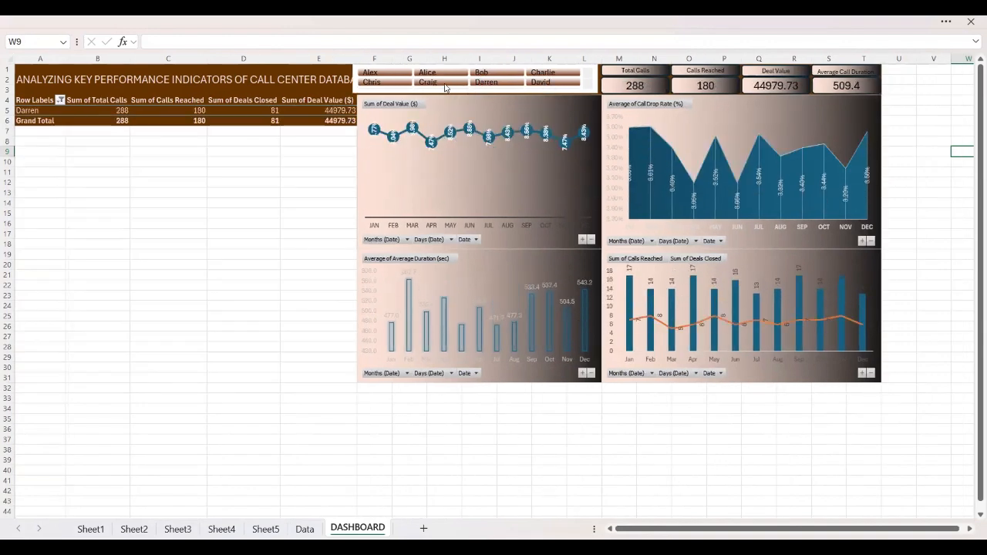
left_click(444, 83)
left_click(393, 83)
left_click(389, 72)
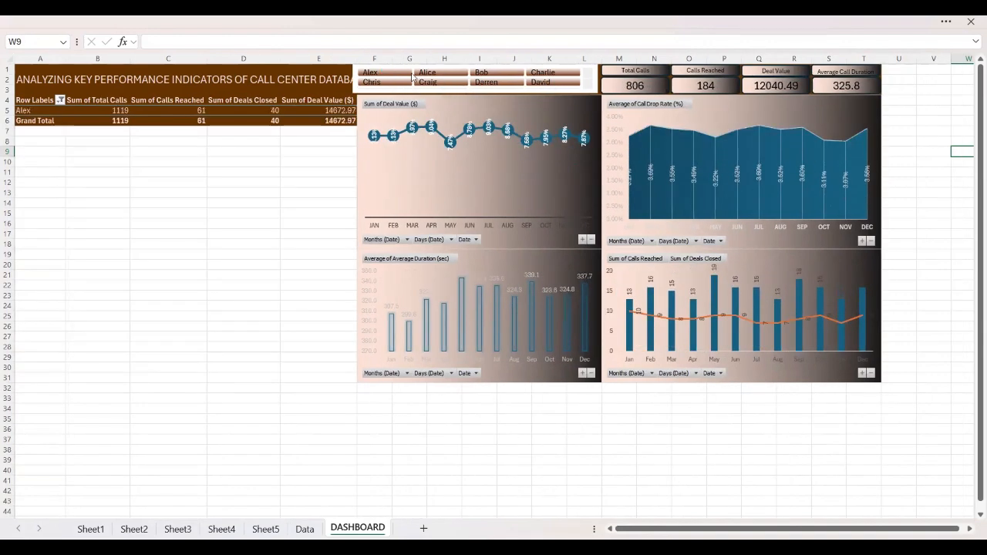
left_click(442, 73)
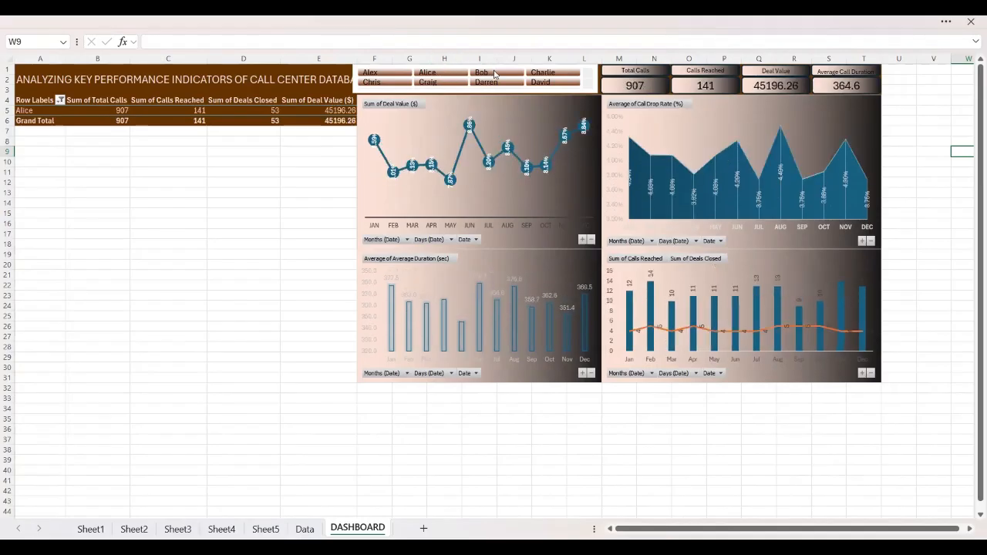
left_click(495, 74)
left_click(552, 73)
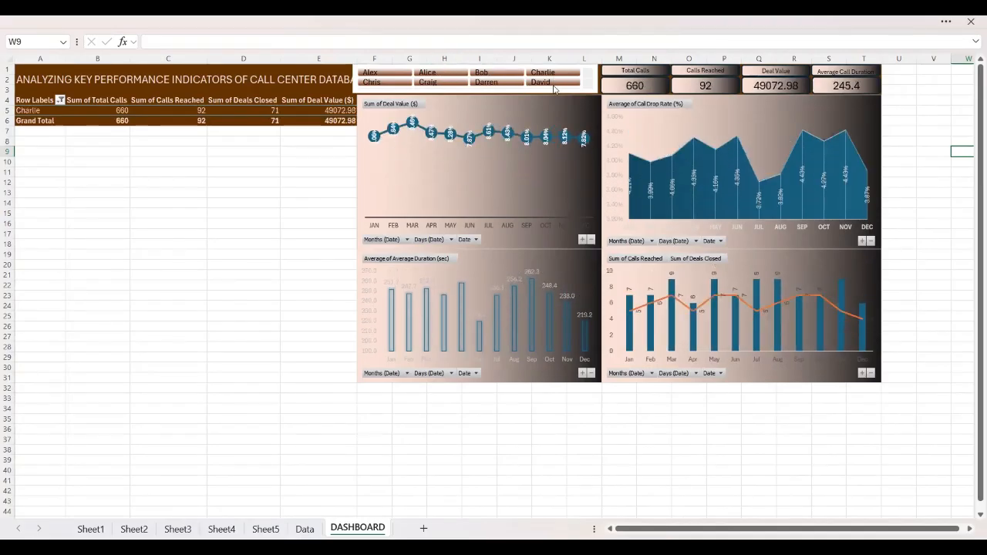
left_click(554, 83)
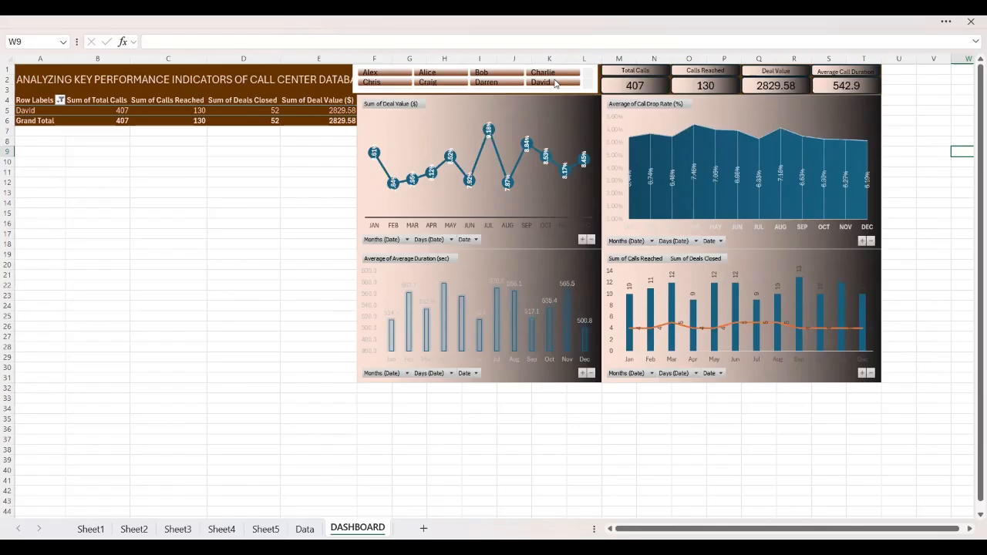
right_click(574, 90)
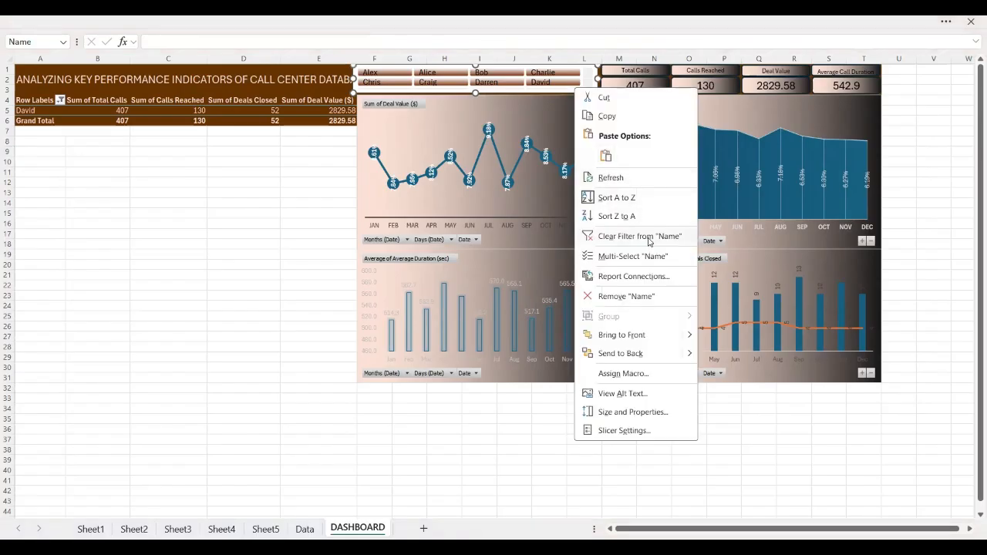
left_click(647, 239)
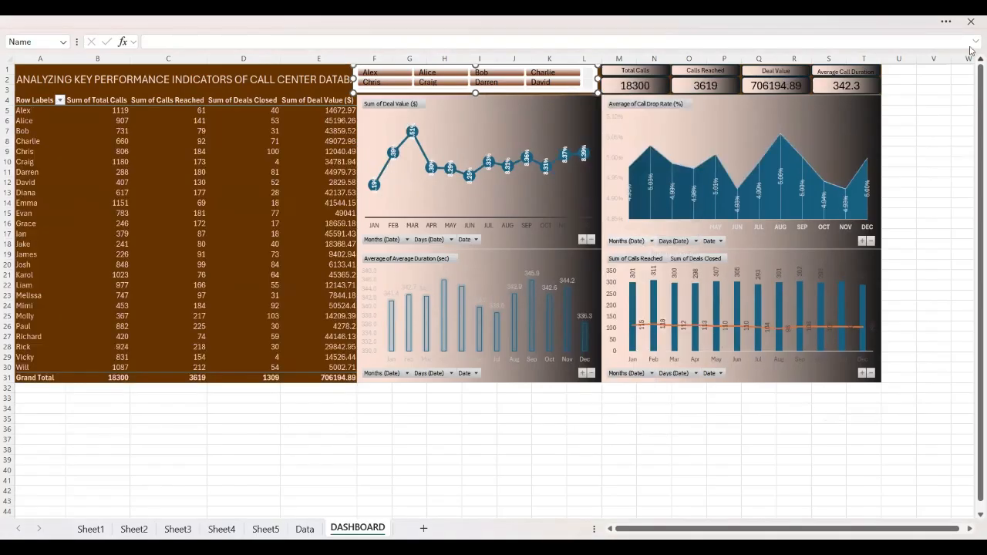
Leave full-screen mode and set the ribbon to always show.
left_click(946, 25)
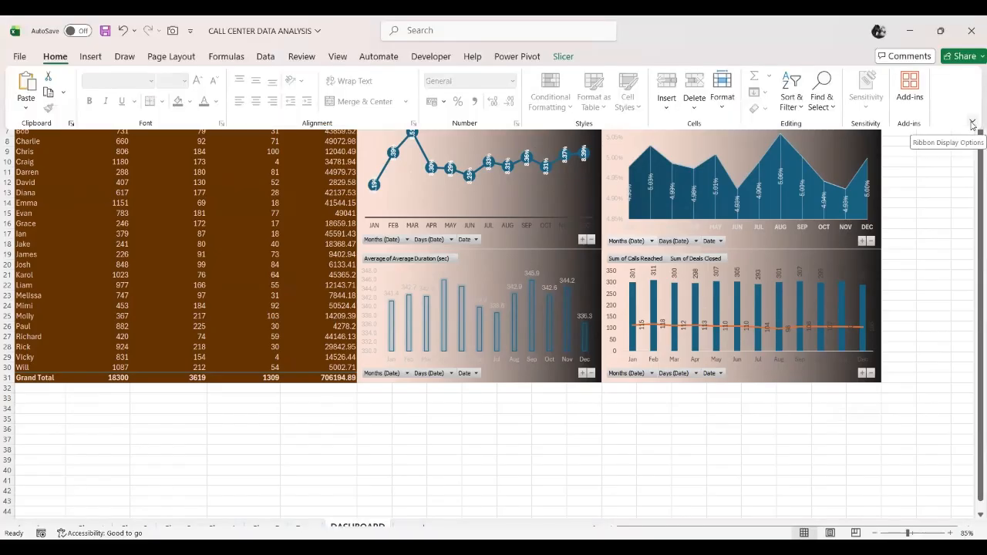
left_click(972, 123)
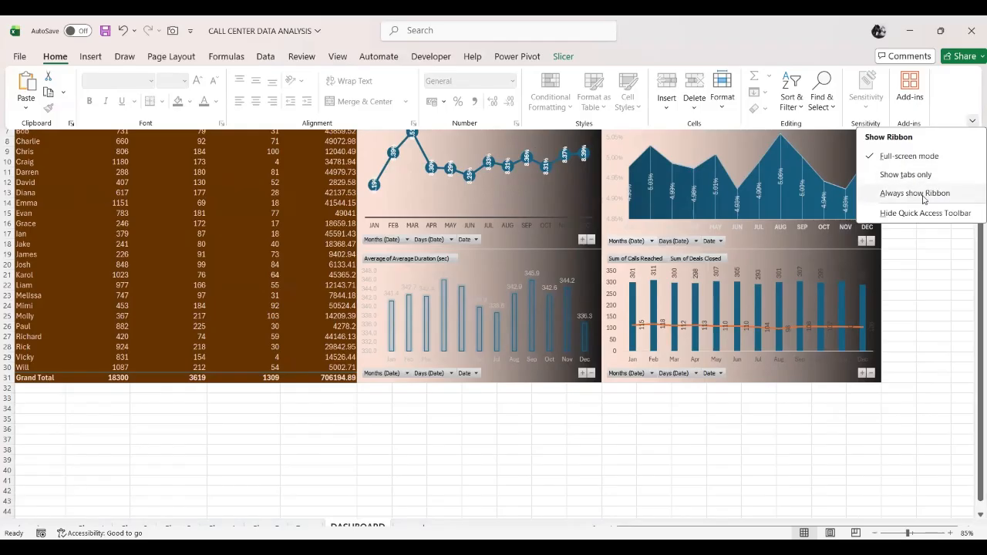
left_click(922, 196)
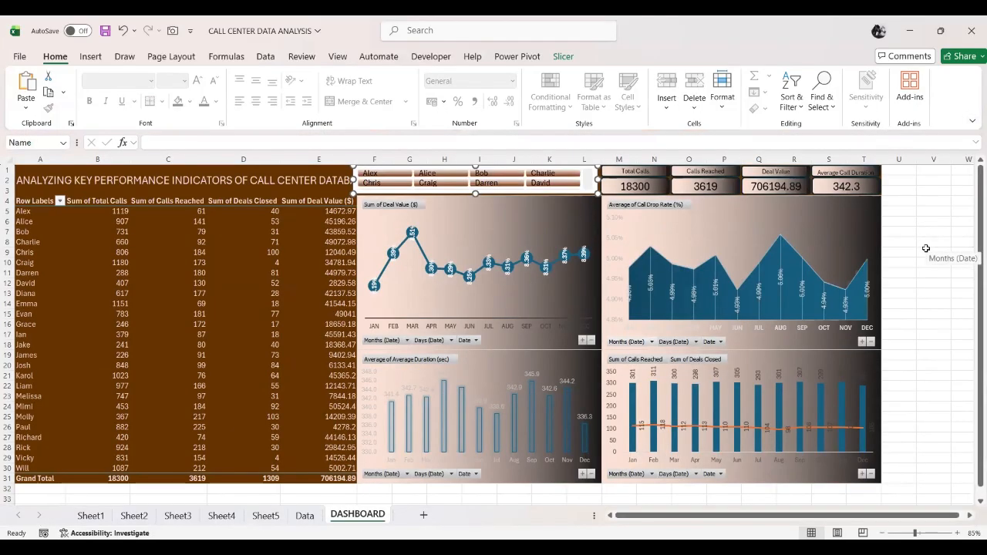